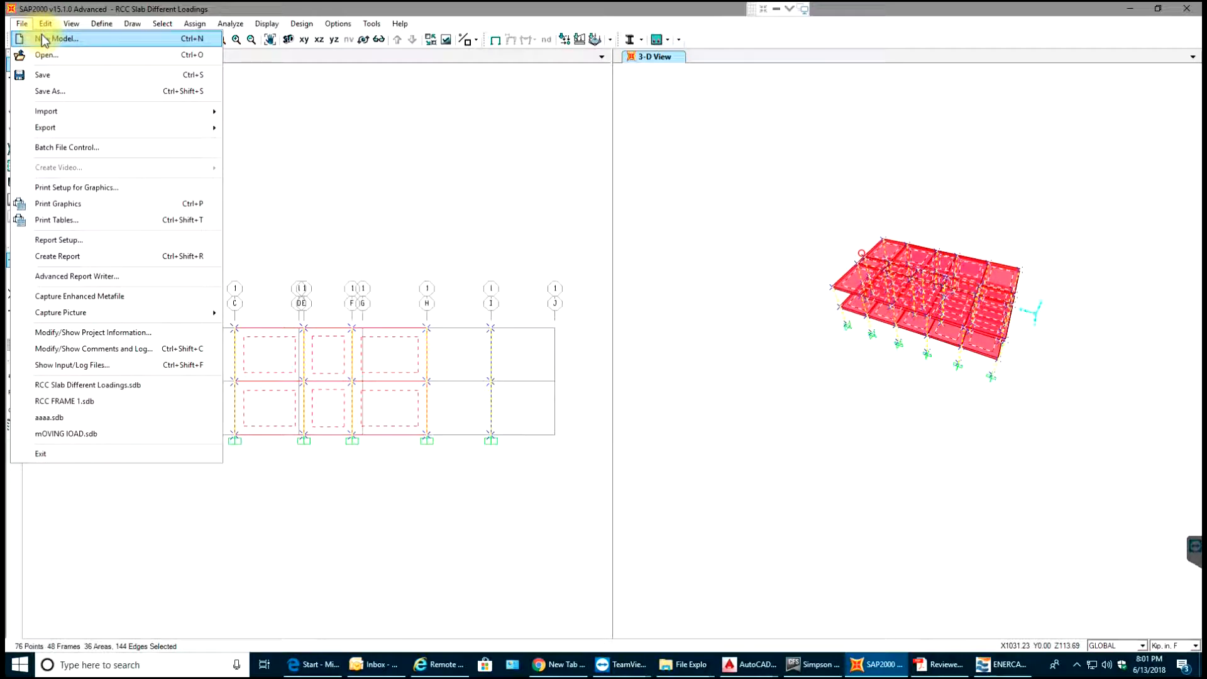
# Start a new model from the Grid Only template without saving the changes to the current model
pyautogui.click(43, 39)
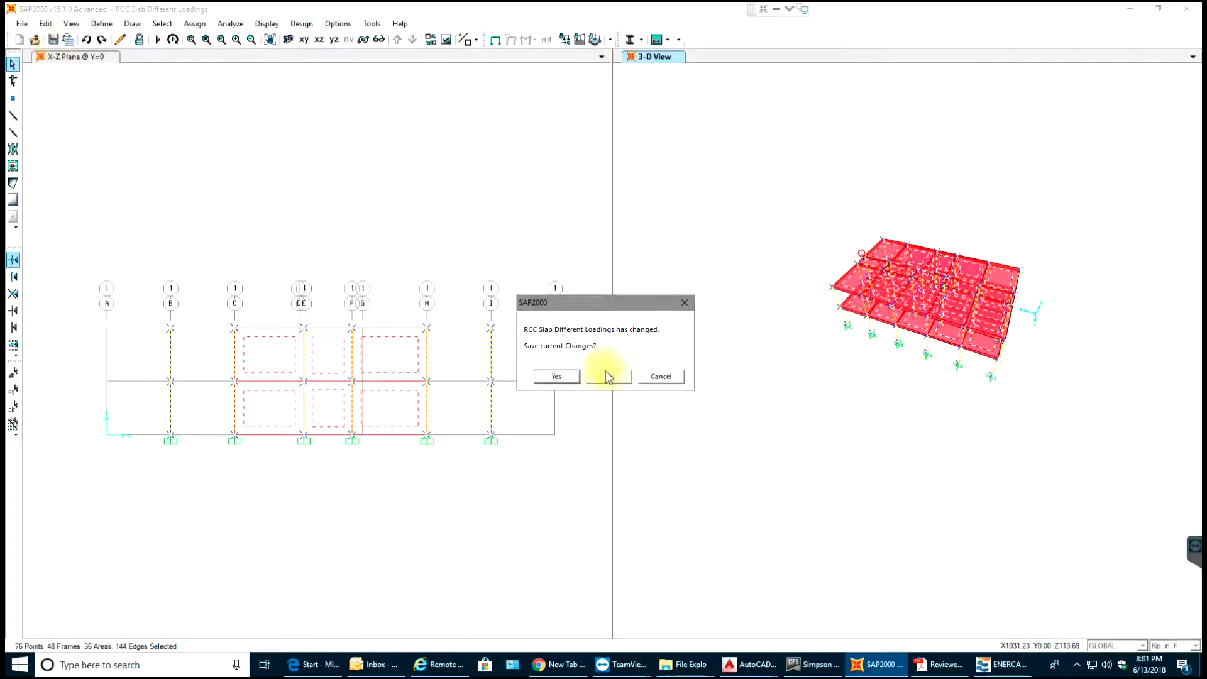
pyautogui.click(608, 376)
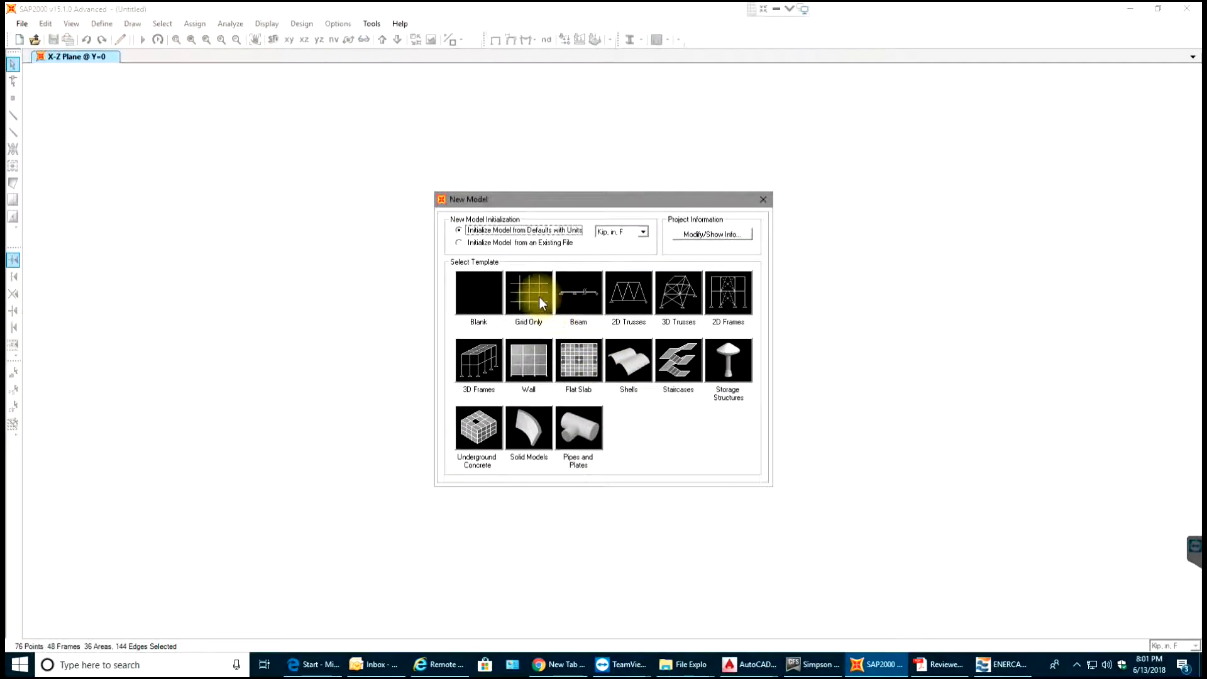
pyautogui.click(540, 301)
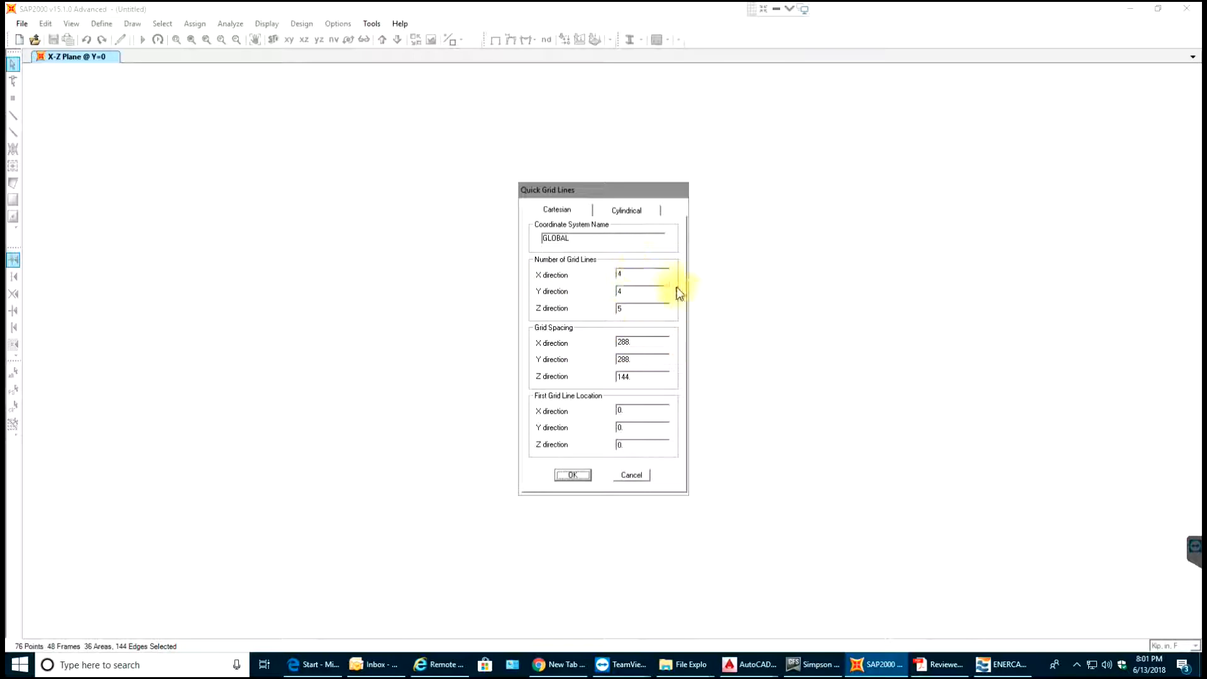
# Set the grid spacing to 192 in the X and Y directions and 120 in Z, and create the grid
pyautogui.doubleClick(641, 343)
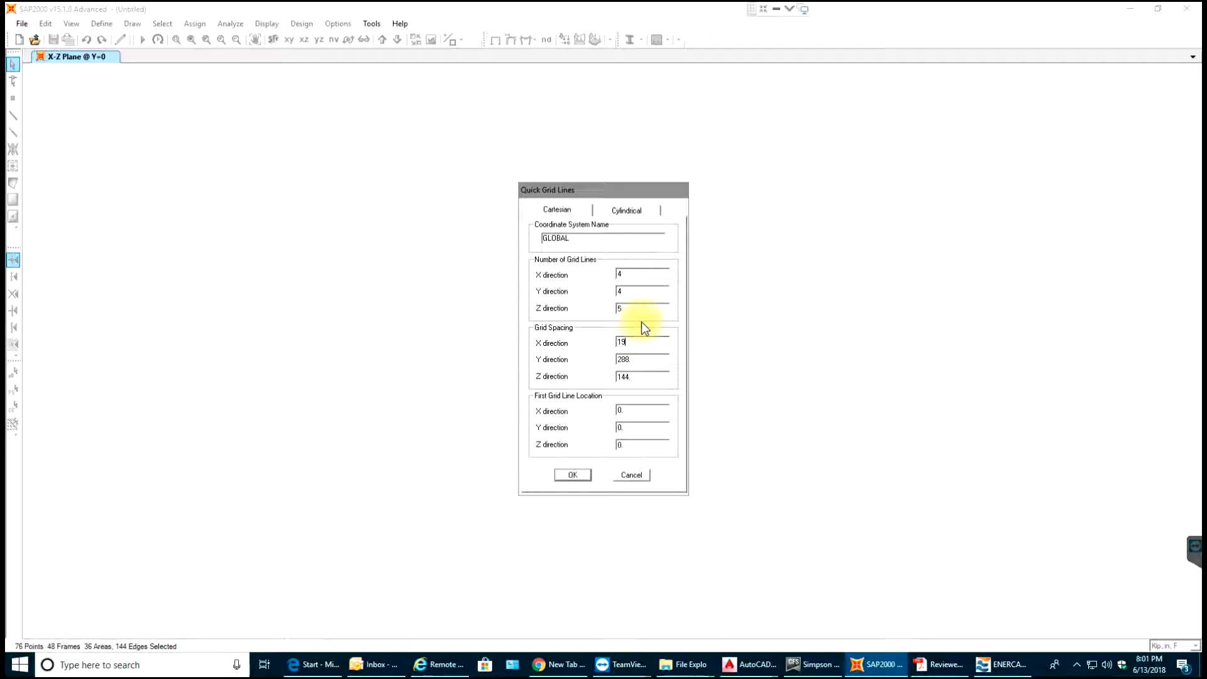
pyautogui.doubleClick(643, 358)
pyautogui.doubleClick(648, 376)
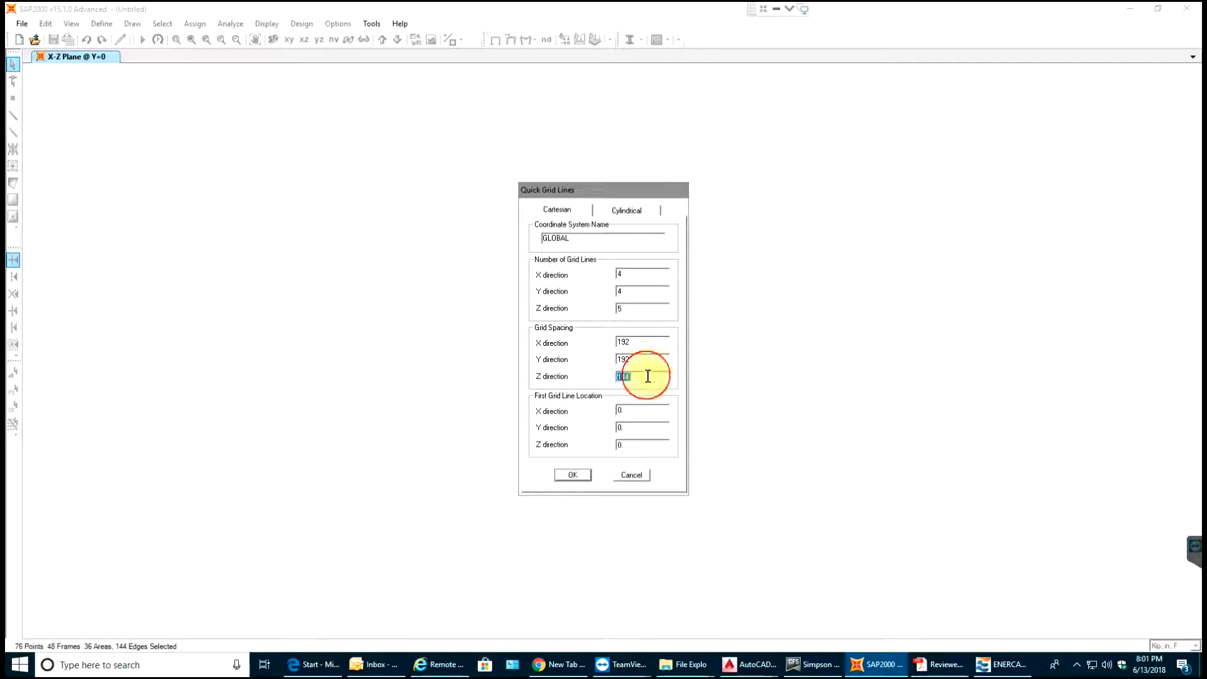
pyautogui.write('120')
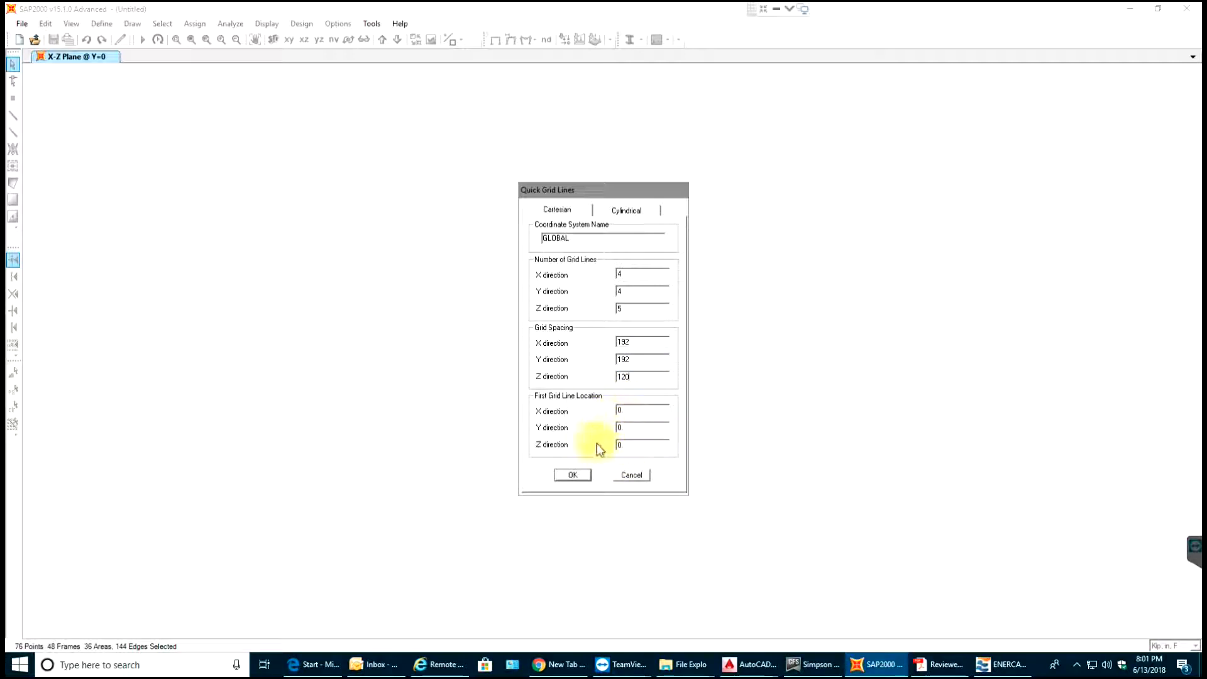
pyautogui.click(579, 473)
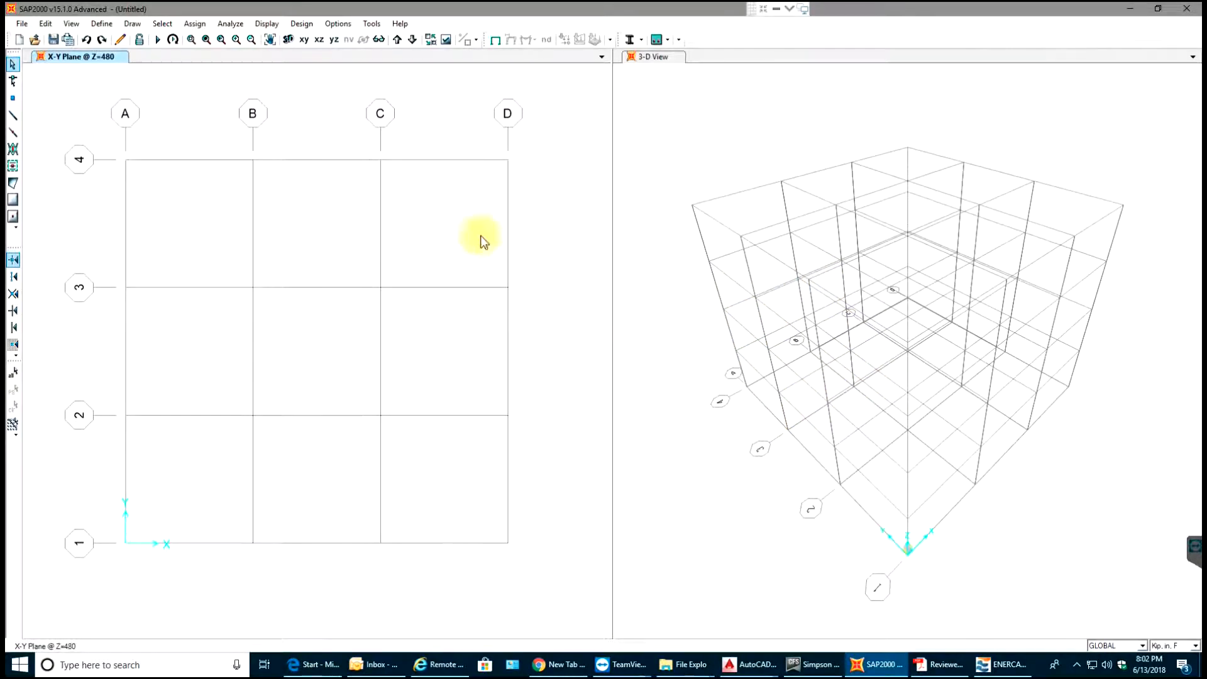
# Define a new United States concrete material with grade f'c 5000 psi
pyautogui.click(97, 24)
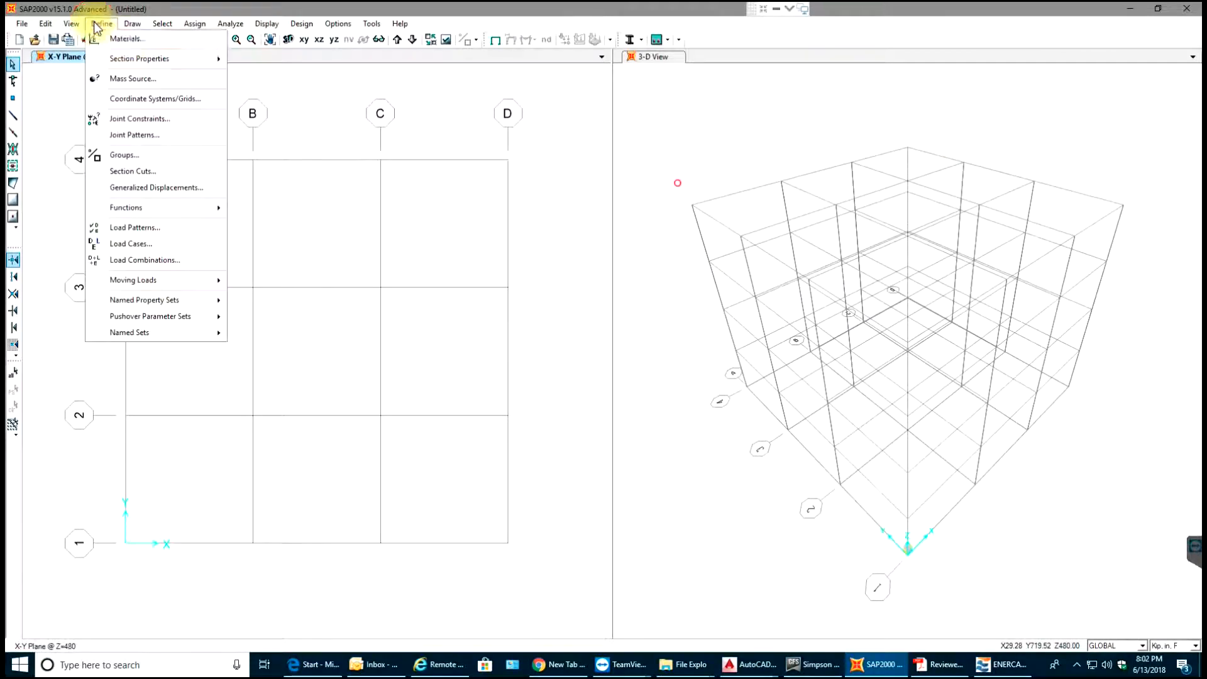
pyautogui.click(110, 37)
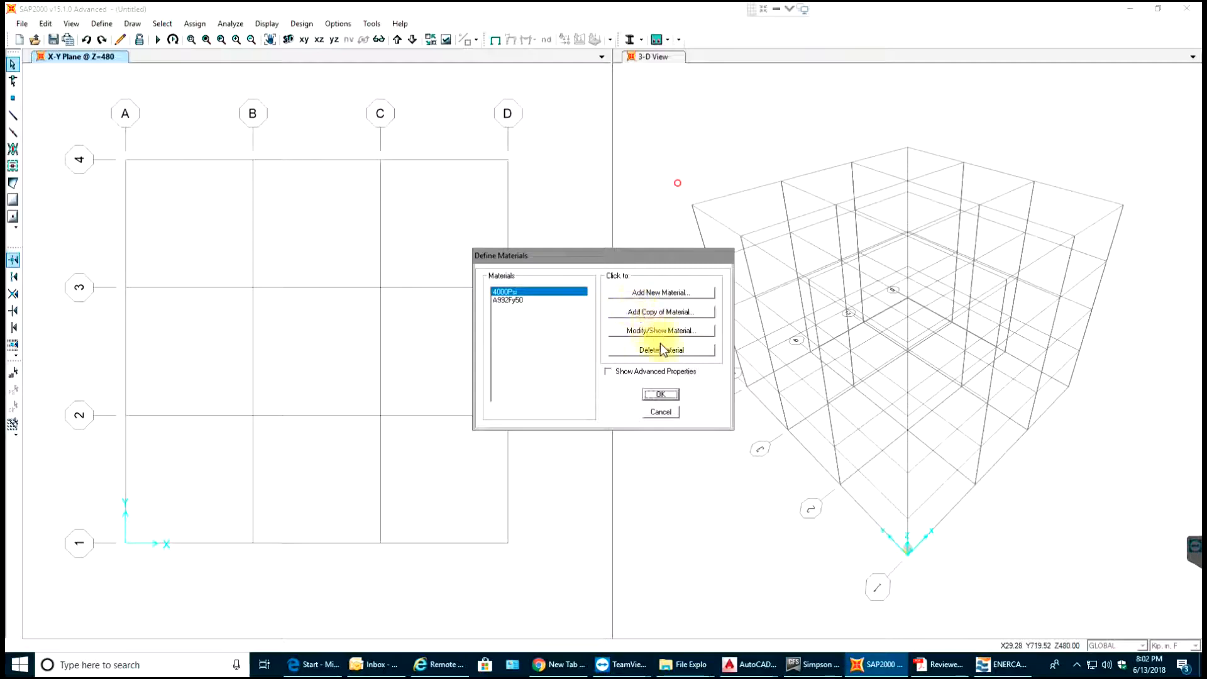
pyautogui.click(657, 292)
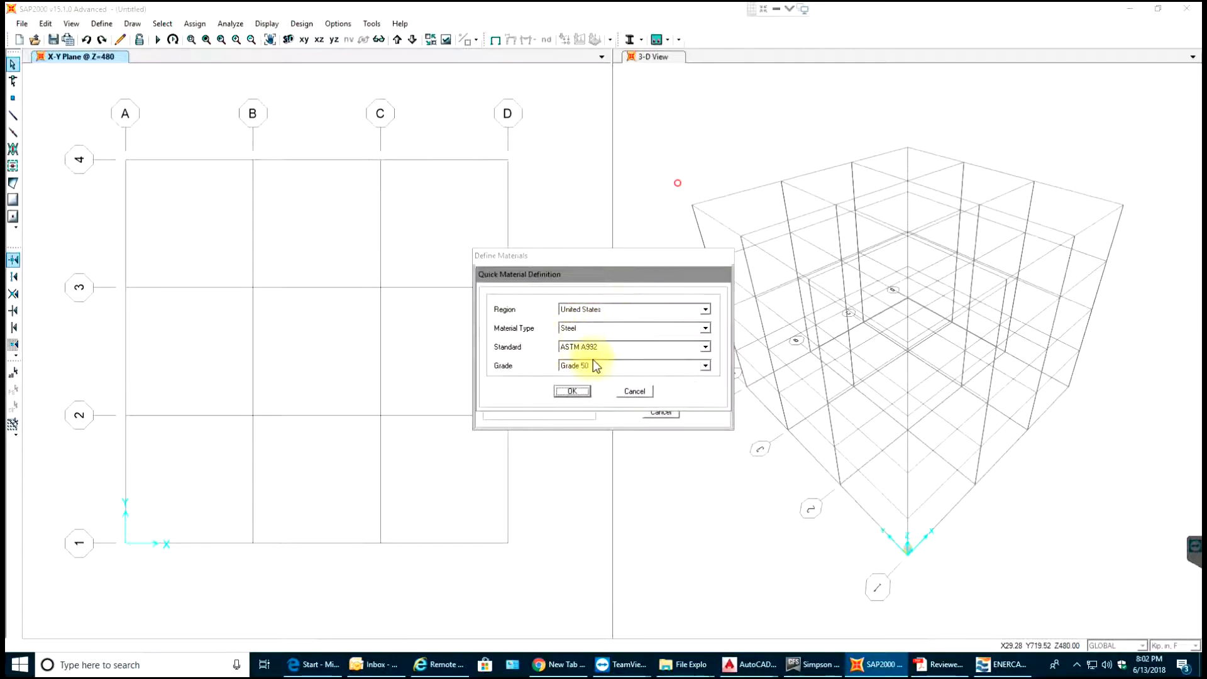
pyautogui.click(597, 329)
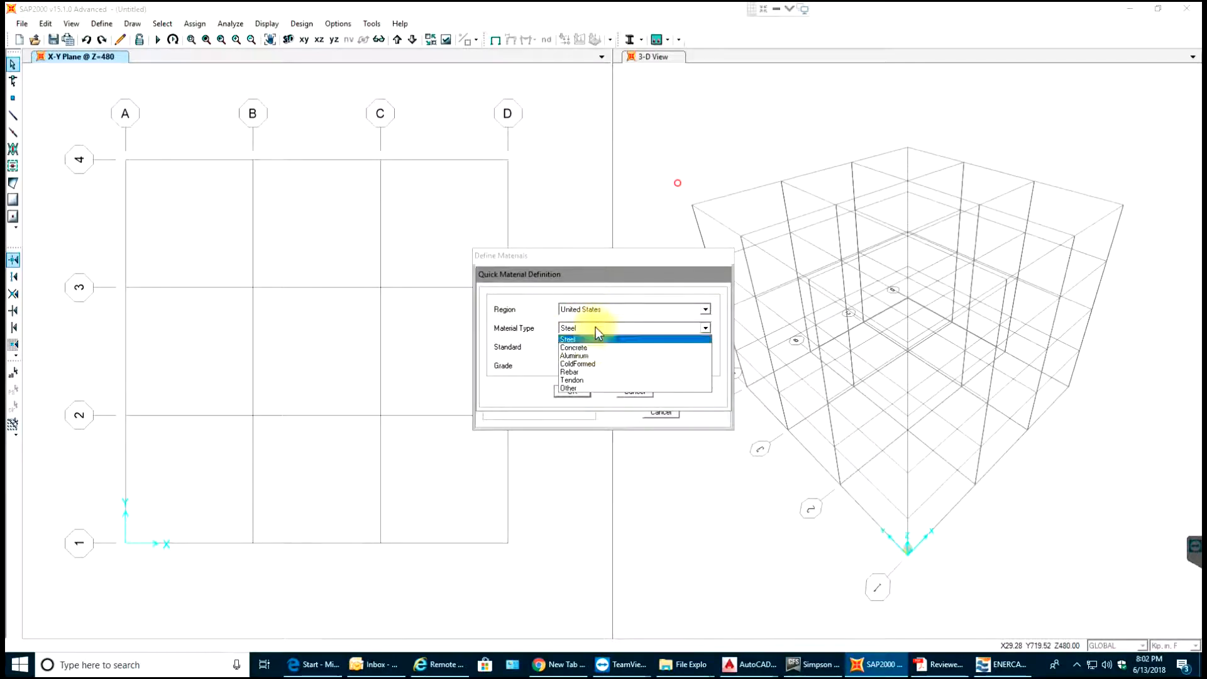
pyautogui.click(583, 350)
pyautogui.click(591, 365)
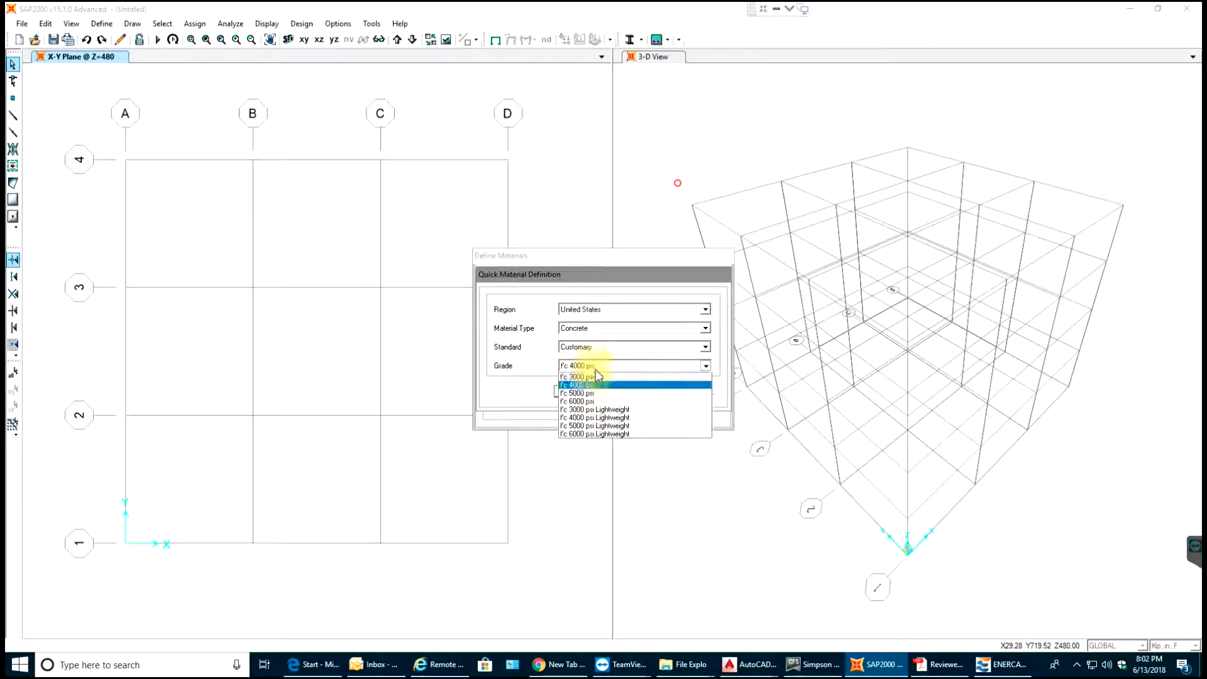
pyautogui.click(591, 390)
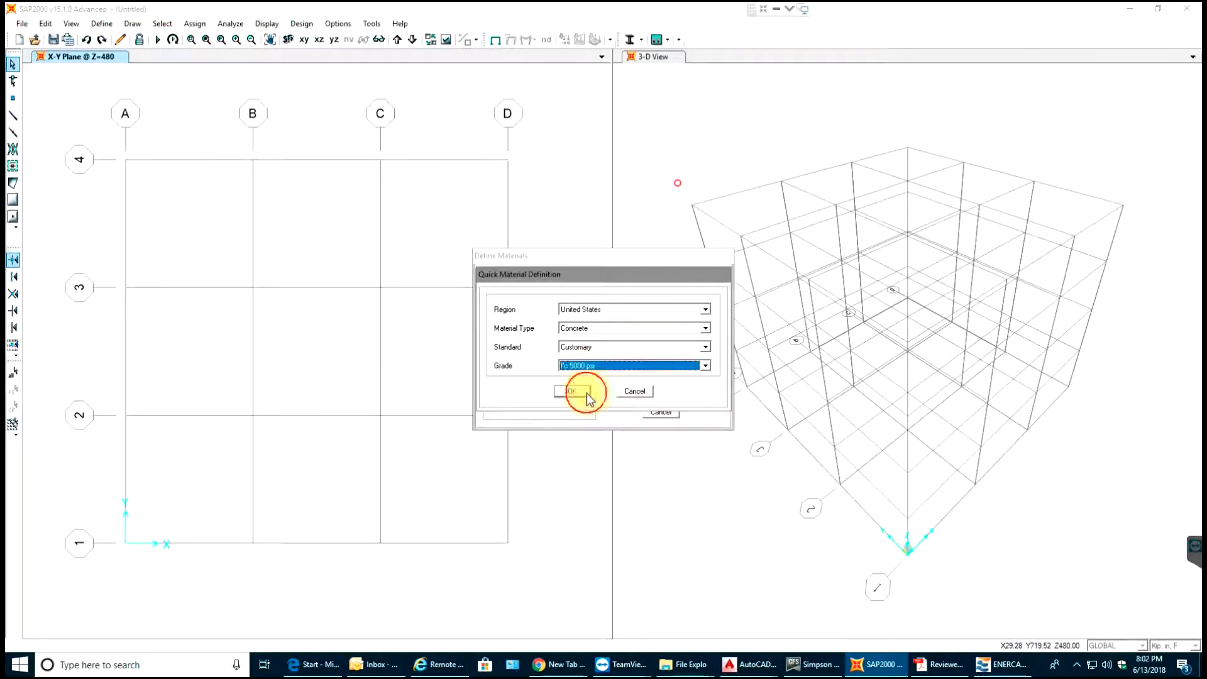
pyautogui.click(586, 393)
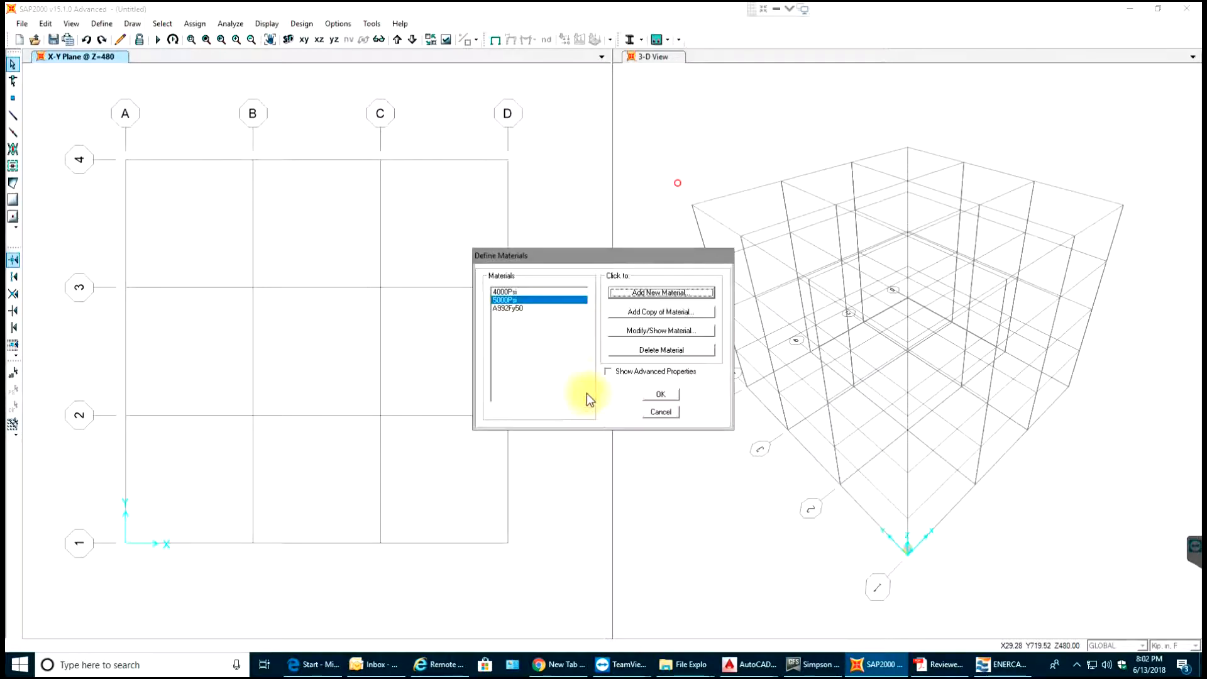
pyautogui.click(651, 396)
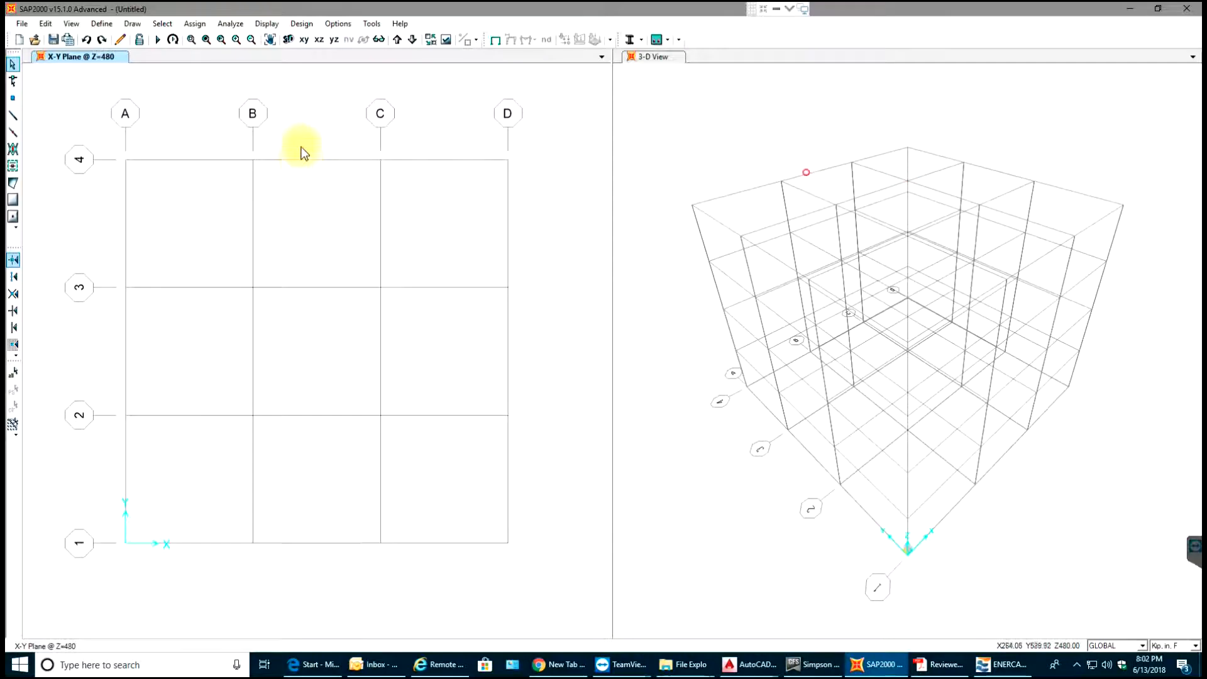
# Begin adding a new frame section property of type Concrete with a rectangular shape
pyautogui.click(101, 24)
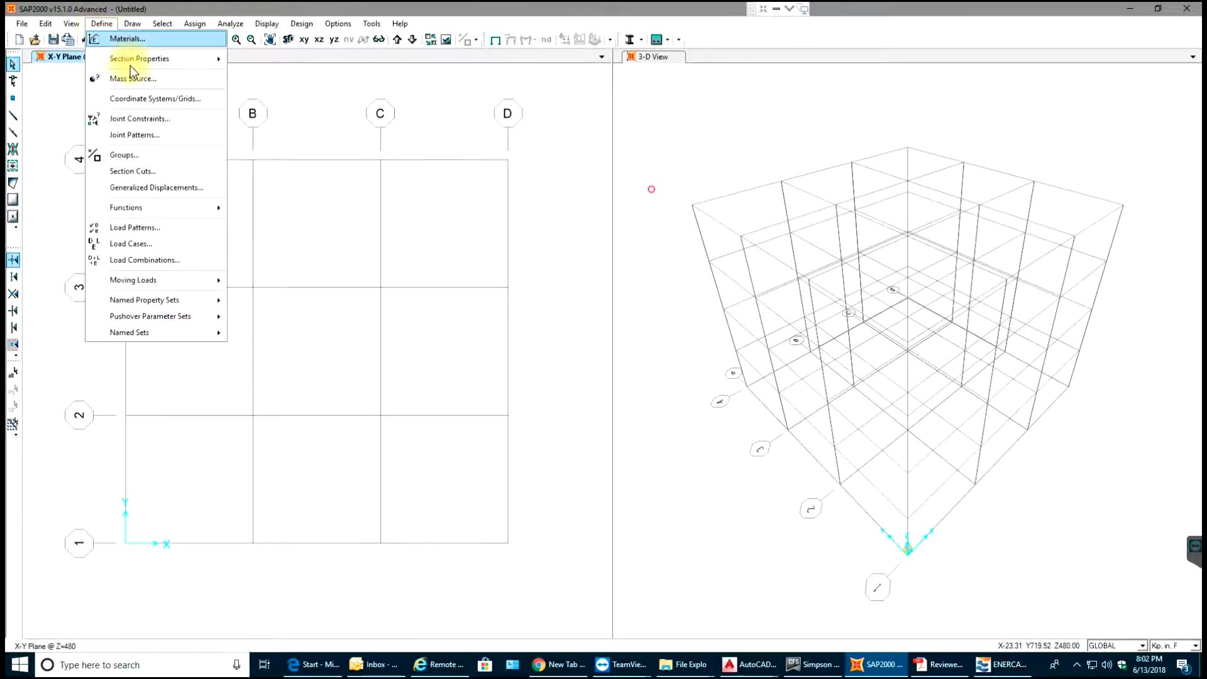
pyautogui.moveTo(166, 61)
pyautogui.click(266, 56)
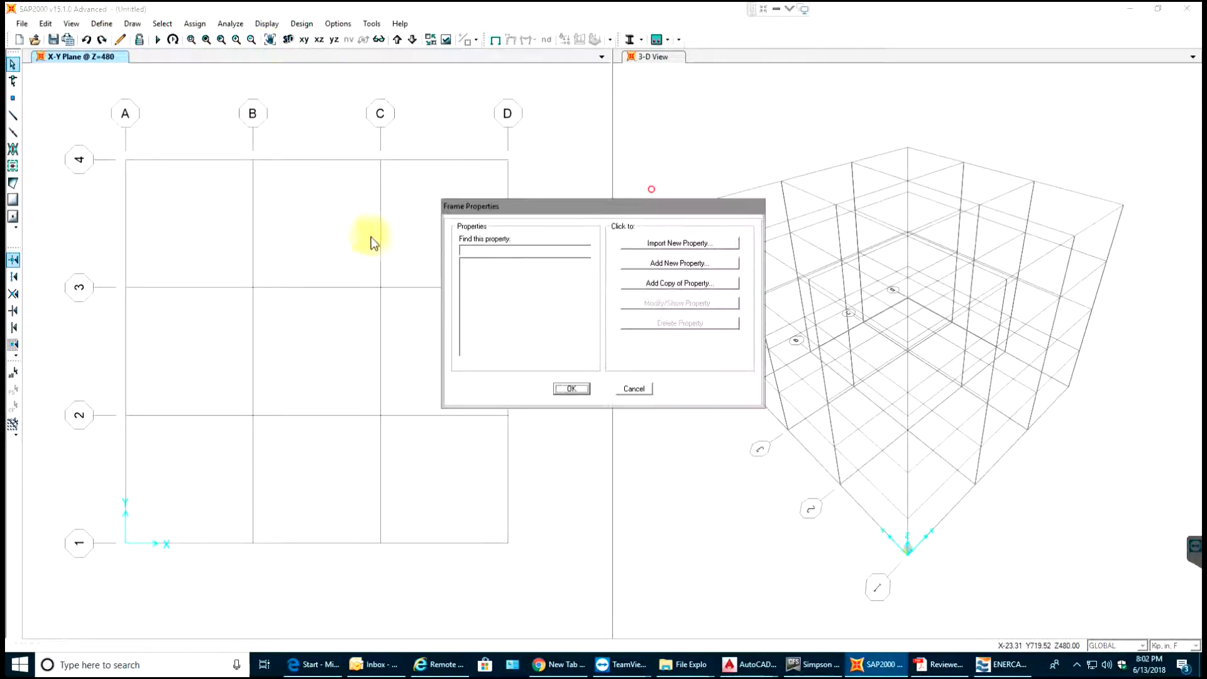
pyautogui.click(678, 264)
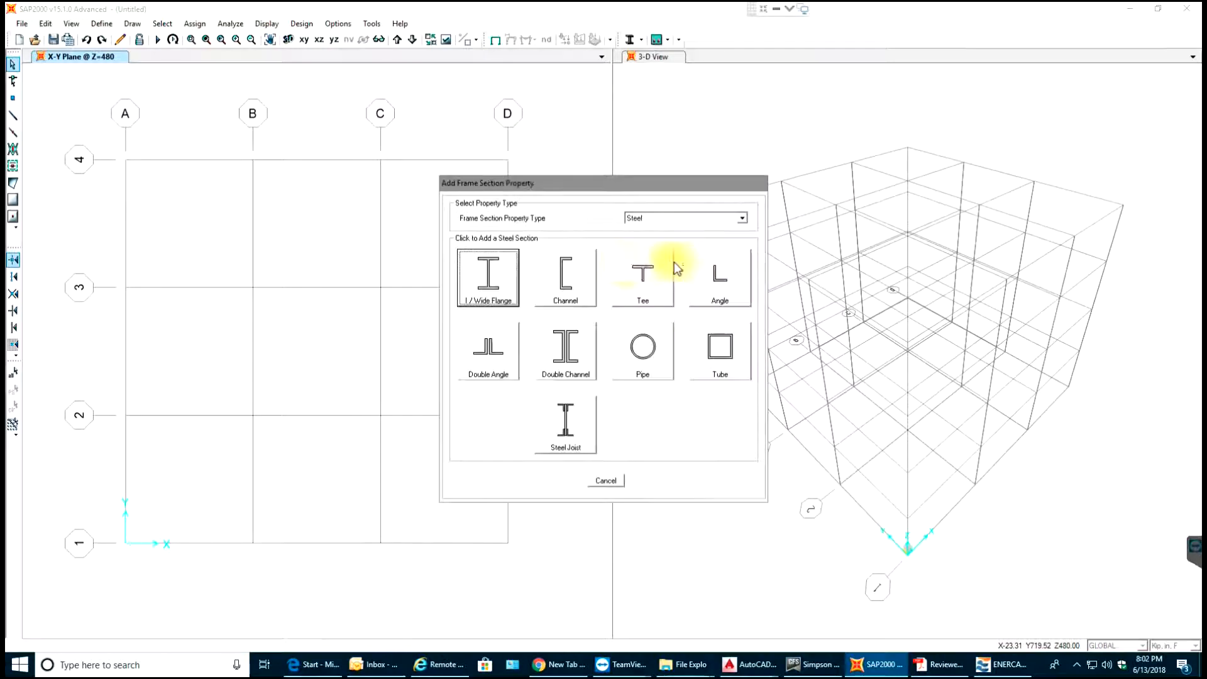
pyautogui.click(635, 218)
pyautogui.click(639, 245)
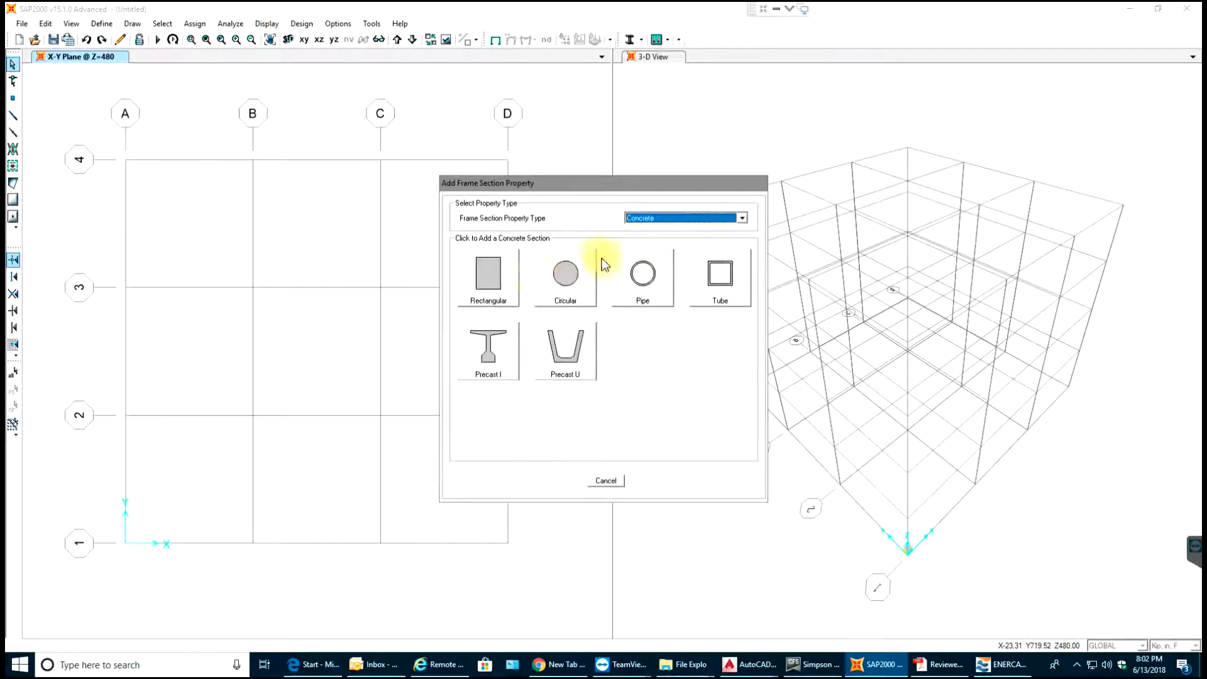
pyautogui.click(490, 282)
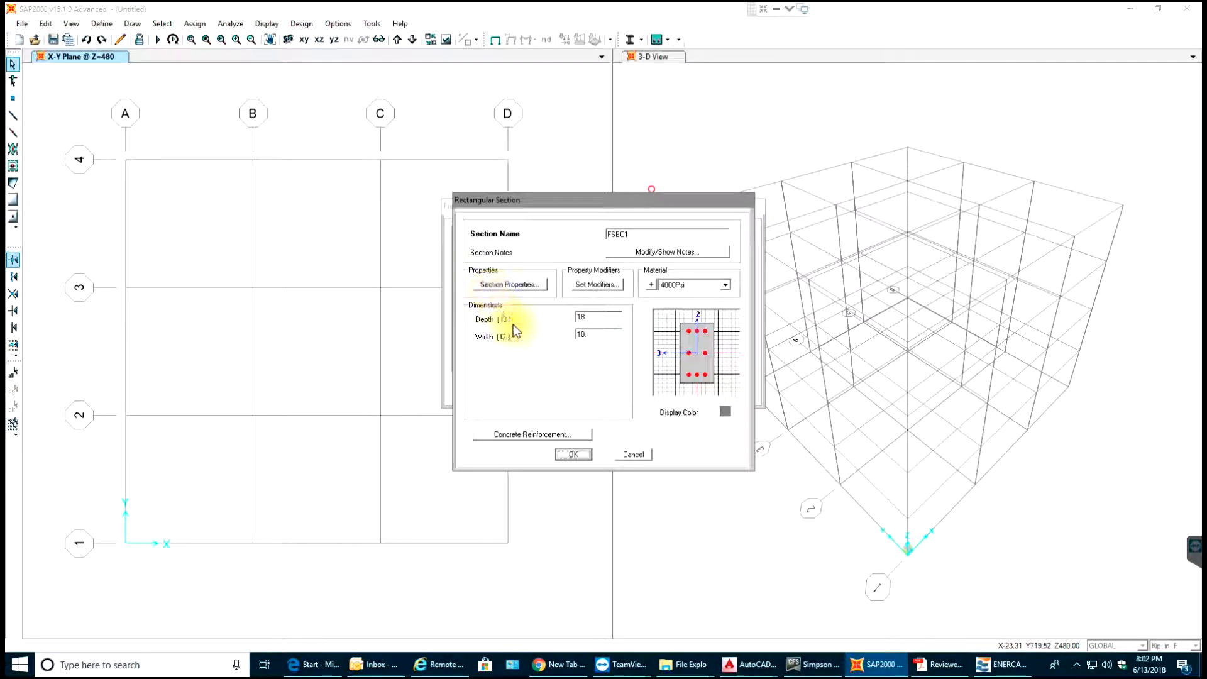
# Set the rectangular section's width to 18, name it Col and assign the 5000Psi material
pyautogui.doubleClick(590, 334)
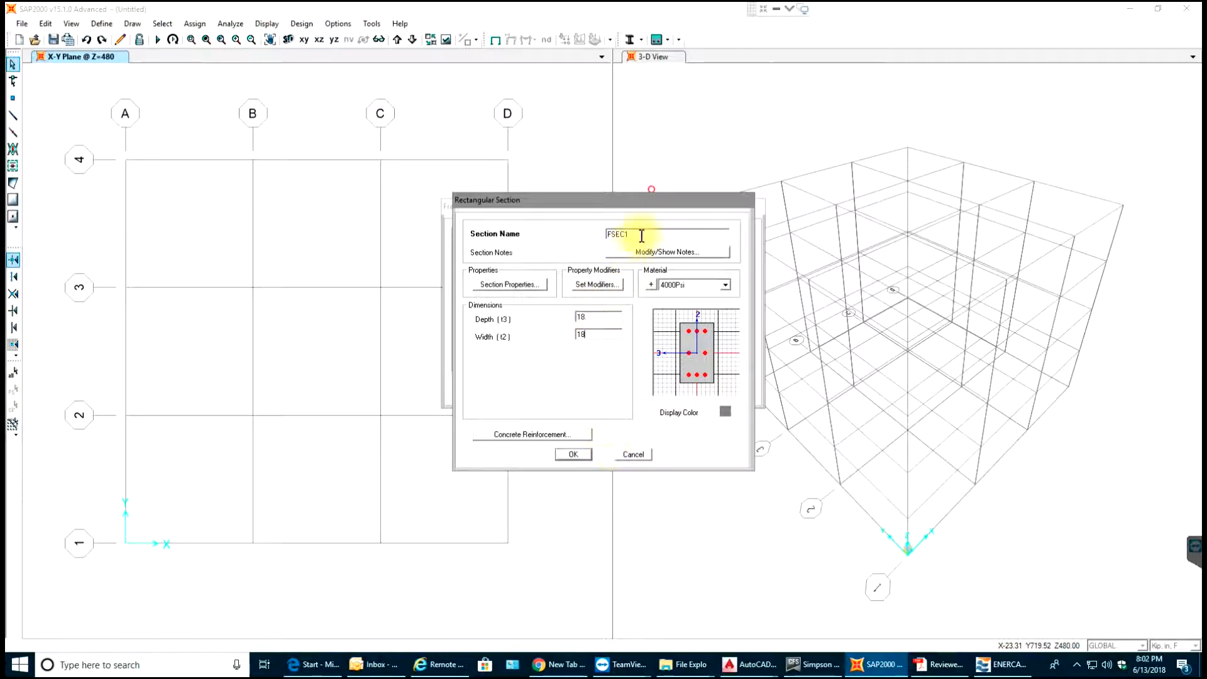
pyautogui.moveTo(641, 236); pyautogui.dragTo(592, 236)
pyautogui.press('BackSpace')
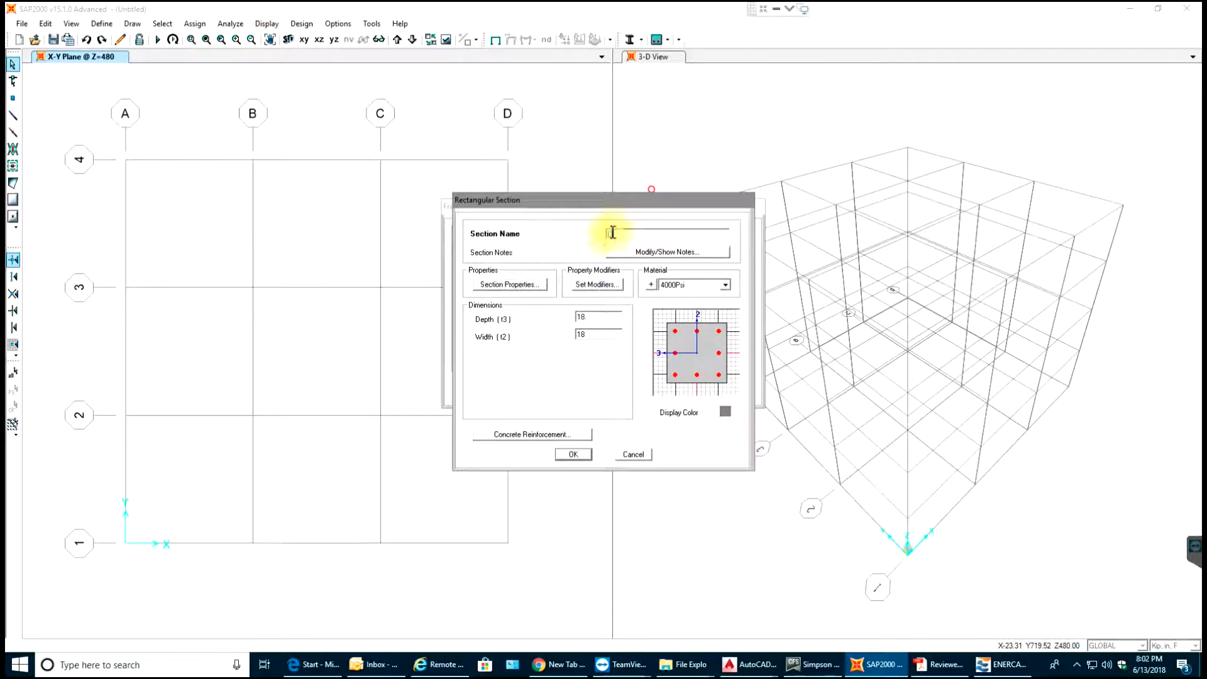
pyautogui.write('Col')
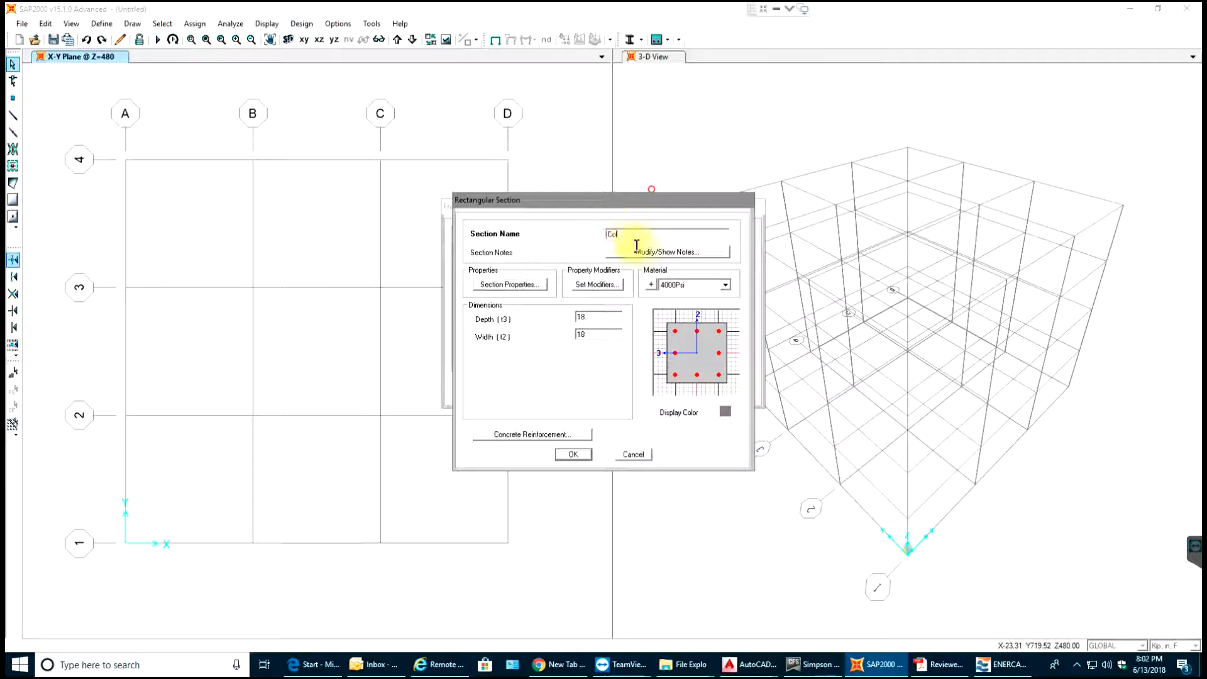
pyautogui.click(726, 286)
pyautogui.click(674, 296)
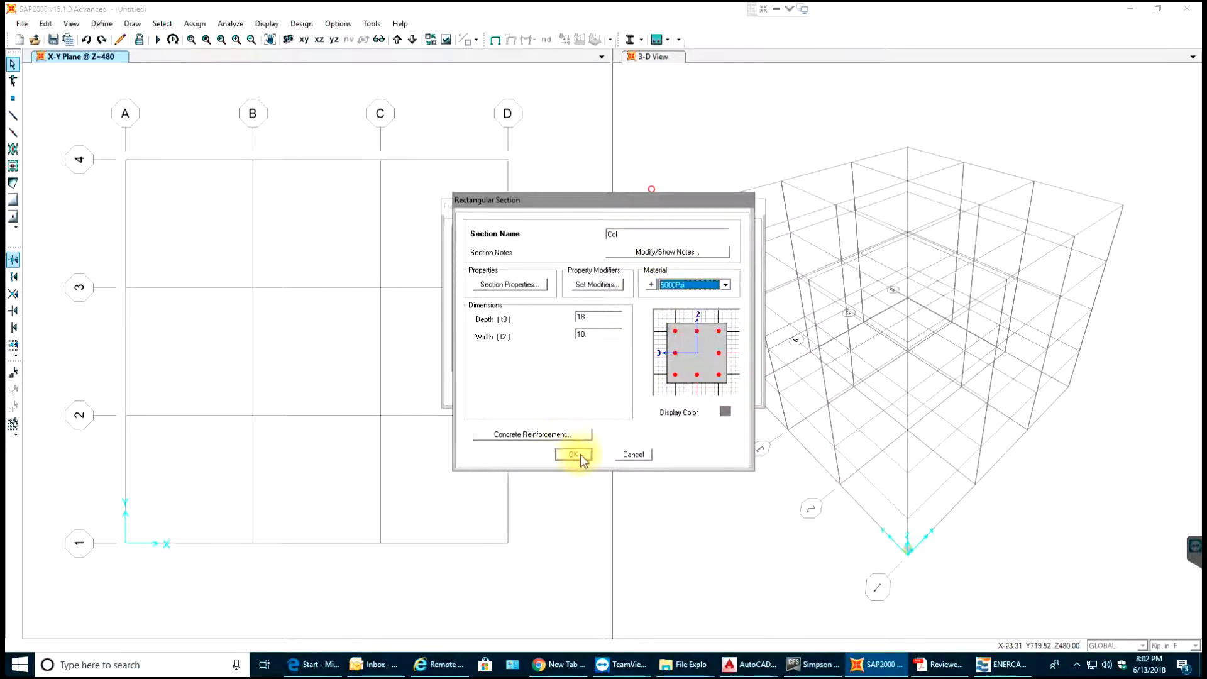
# Set the Col section's concrete reinforcement as Reinforcement to be Checked and save the section
pyautogui.click(568, 436)
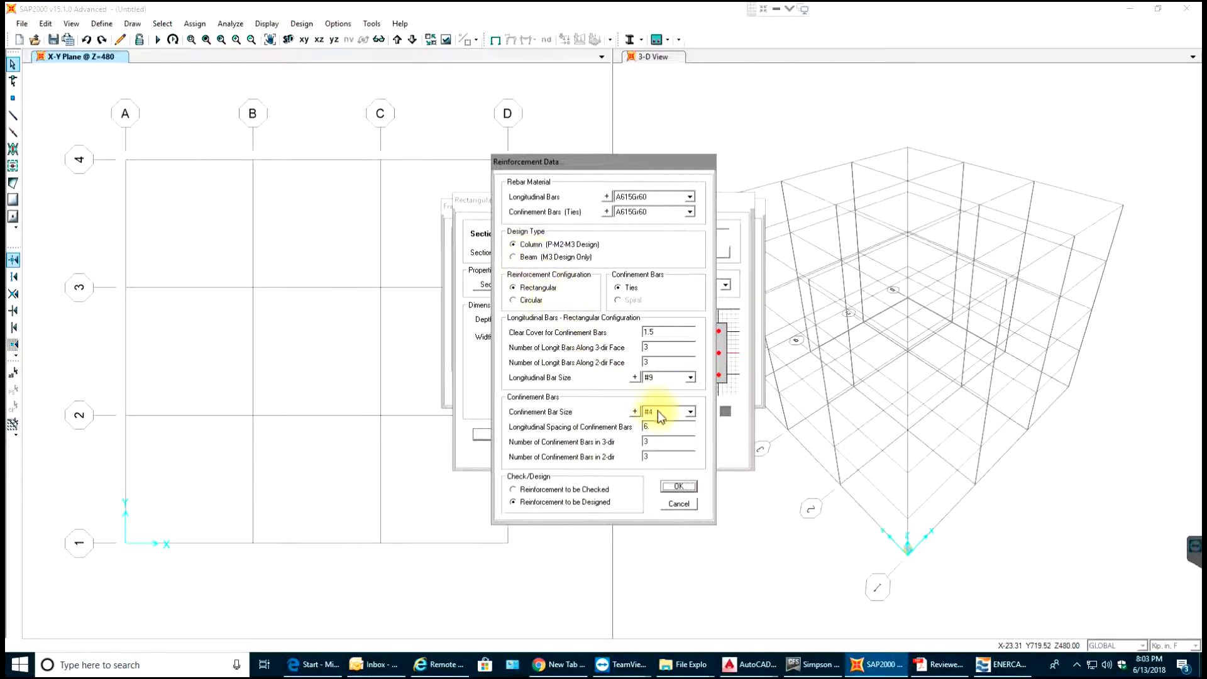
pyautogui.click(574, 491)
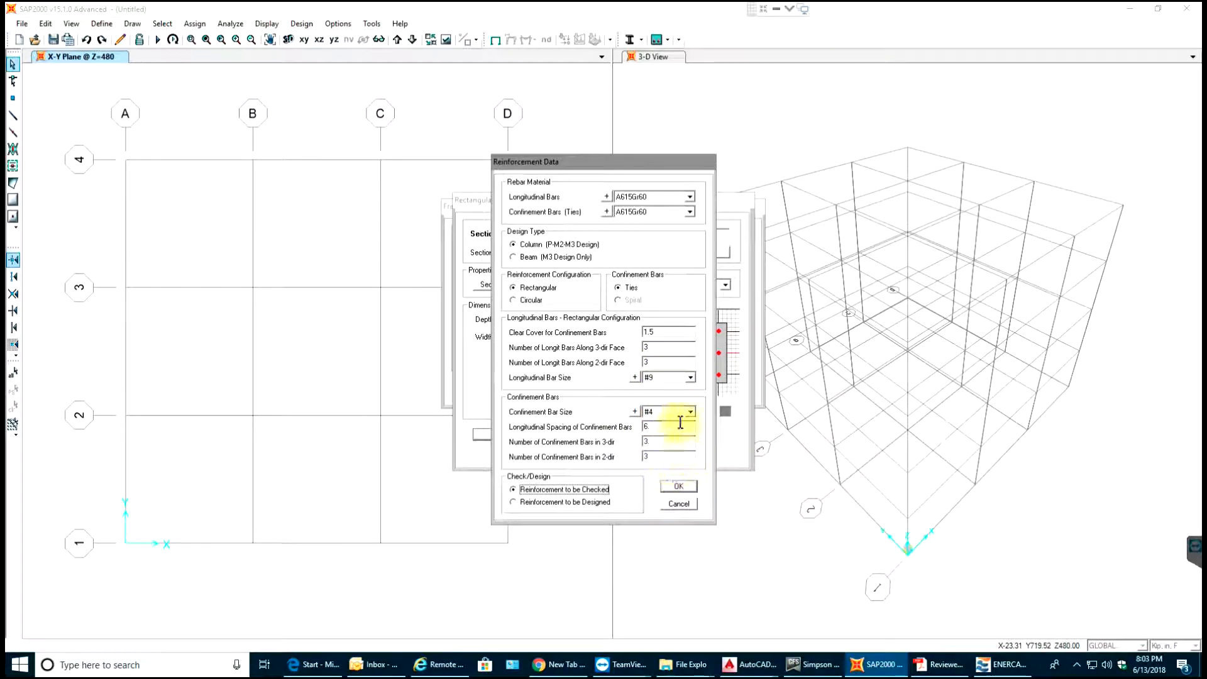
pyautogui.click(678, 486)
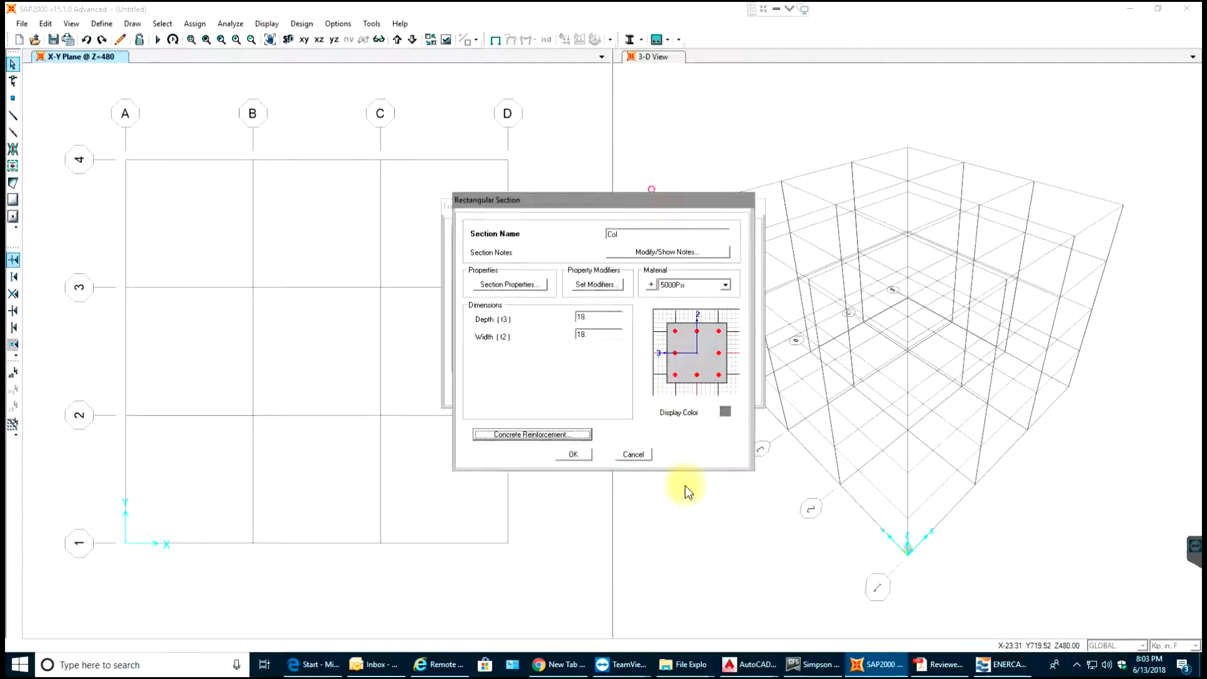
pyautogui.click(574, 454)
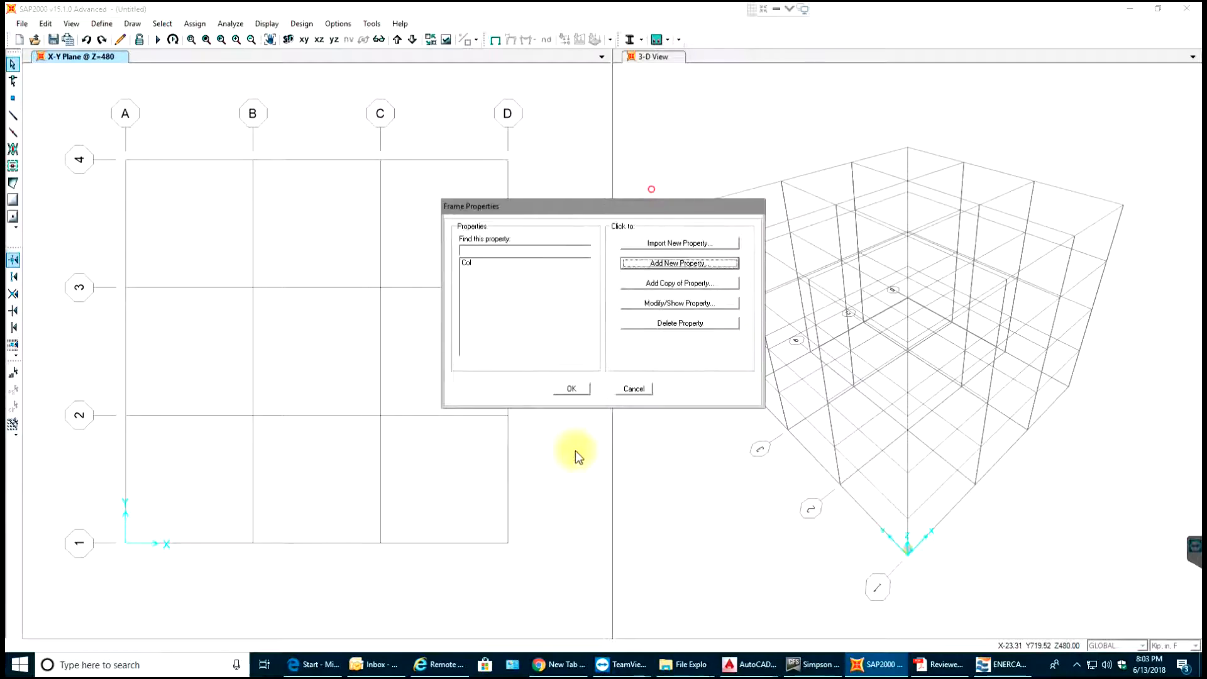
# Add a second rectangular concrete frame section with a depth of 15 and select its width for editing
pyautogui.click(655, 264)
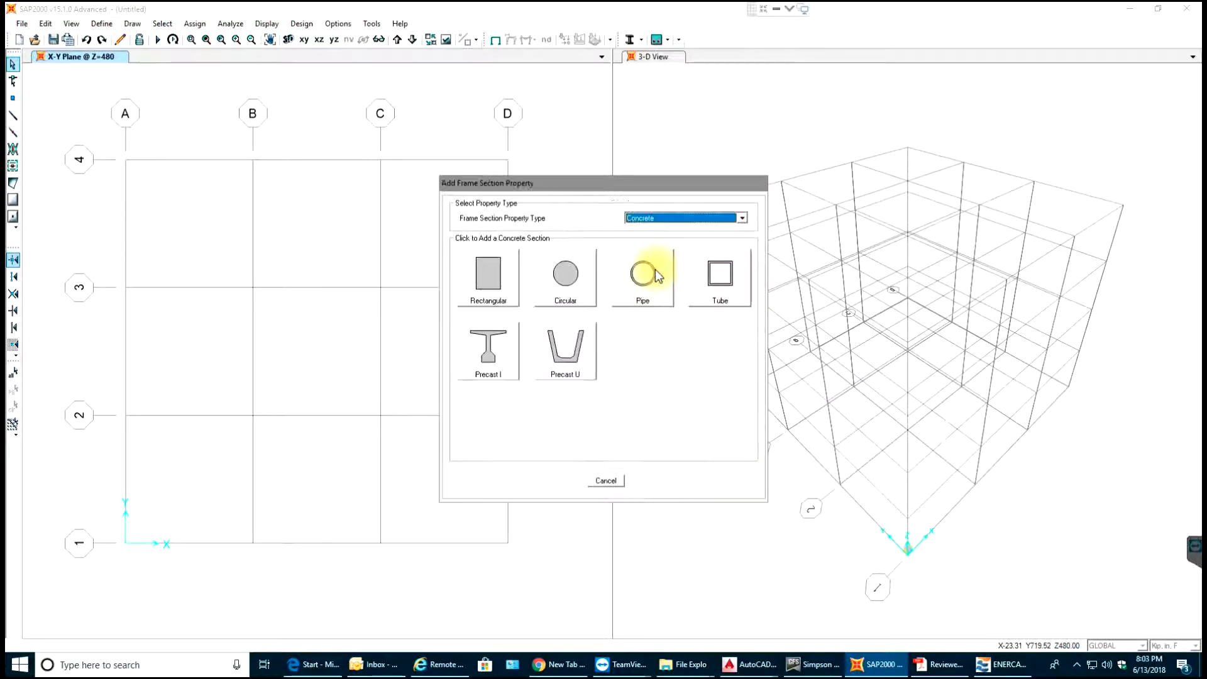
pyautogui.click(503, 270)
pyautogui.click(593, 319)
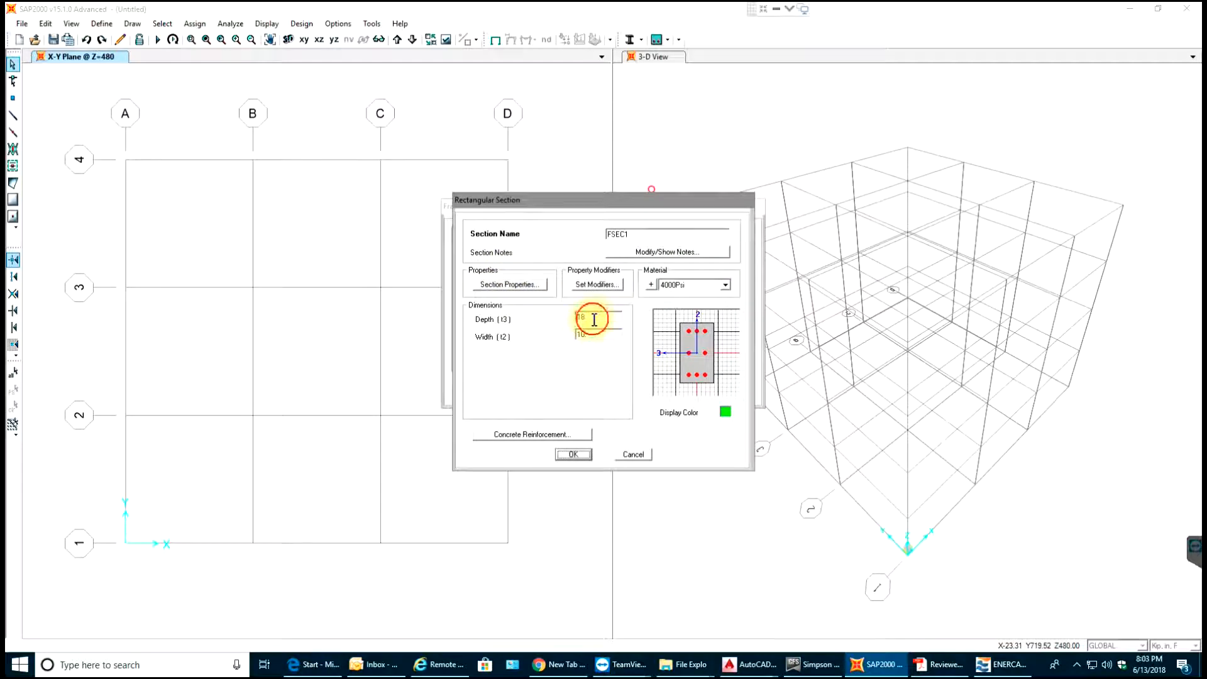
pyautogui.moveTo(577, 320); pyautogui.dragTo(602, 327)
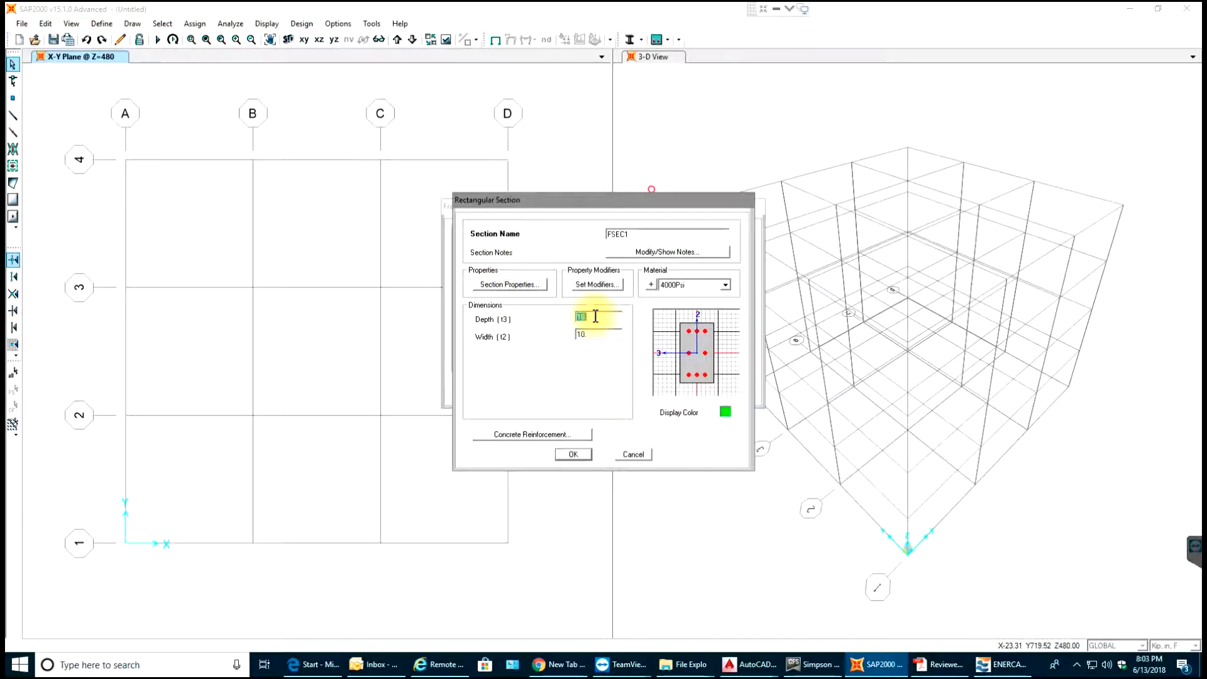
pyautogui.doubleClick(599, 335)
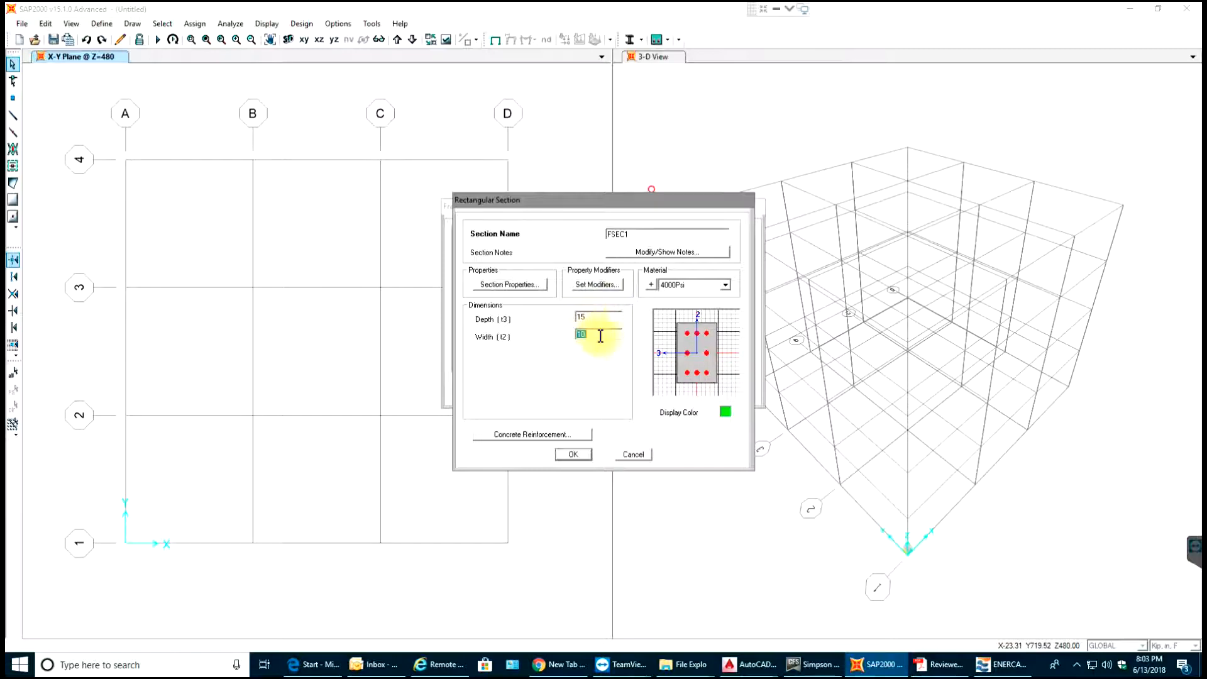
# Set the section's width to 15 and its concrete reinforcement to Beam design with top and bottom covers of 2
pyautogui.click(565, 433)
pyautogui.click(546, 258)
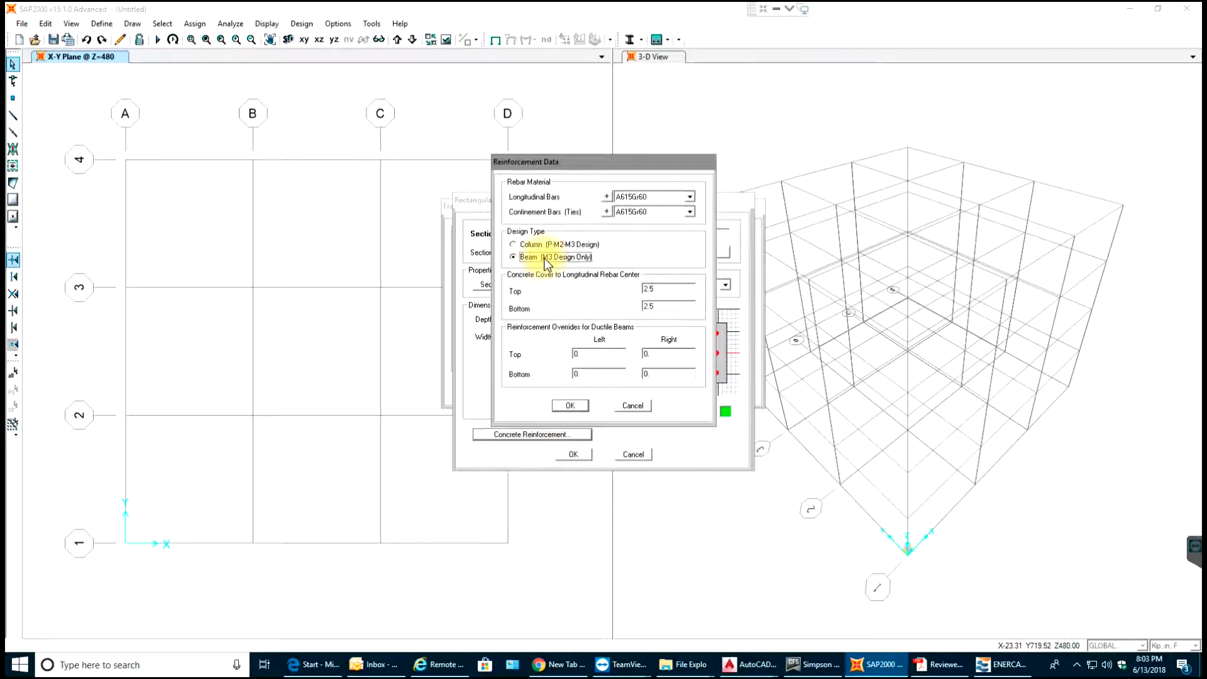
pyautogui.doubleClick(659, 288)
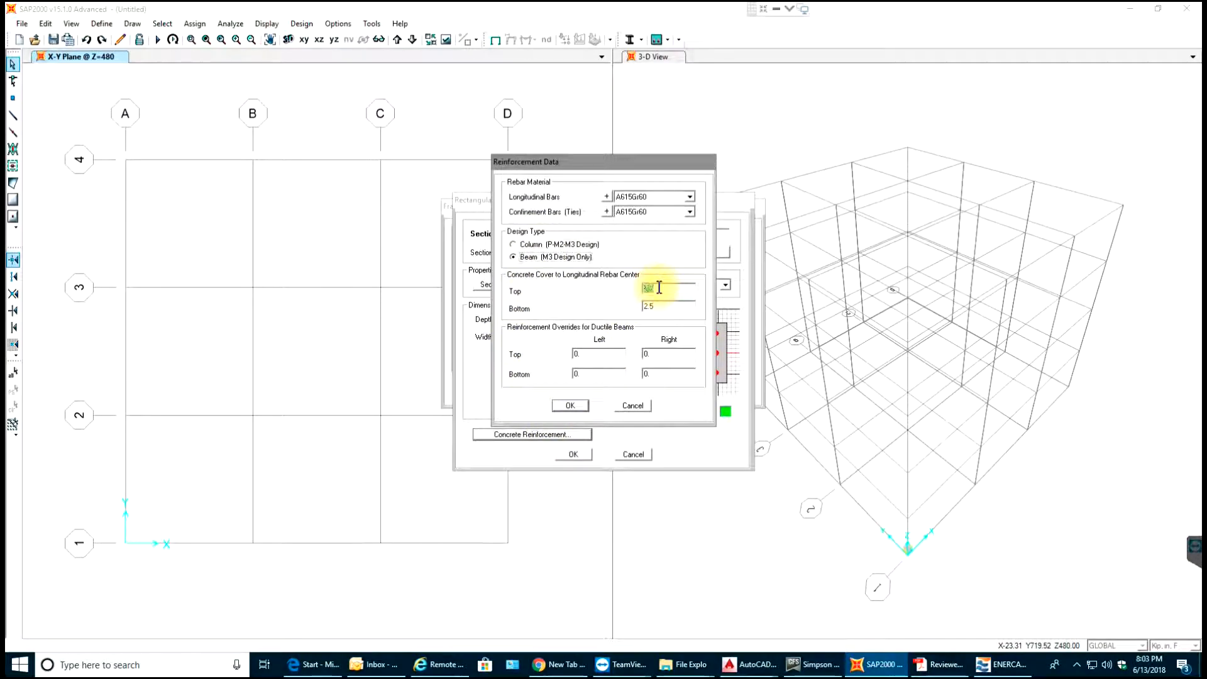
pyautogui.write('2')
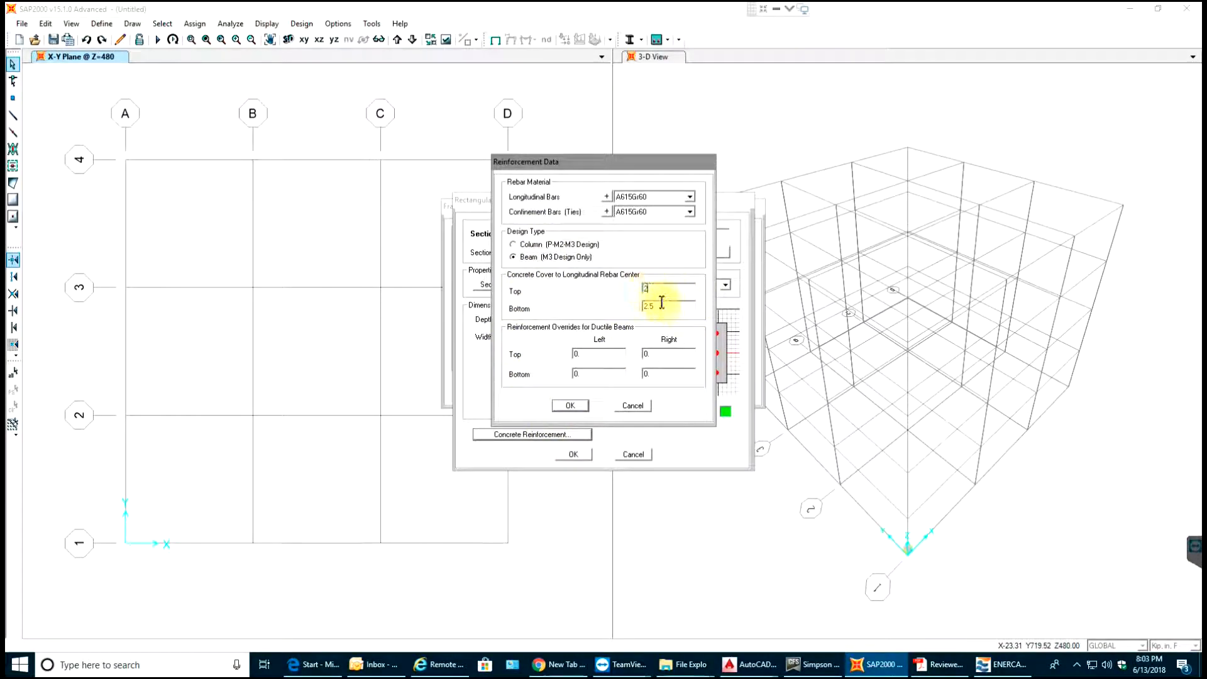
pyautogui.doubleClick(660, 304)
pyautogui.write('2')
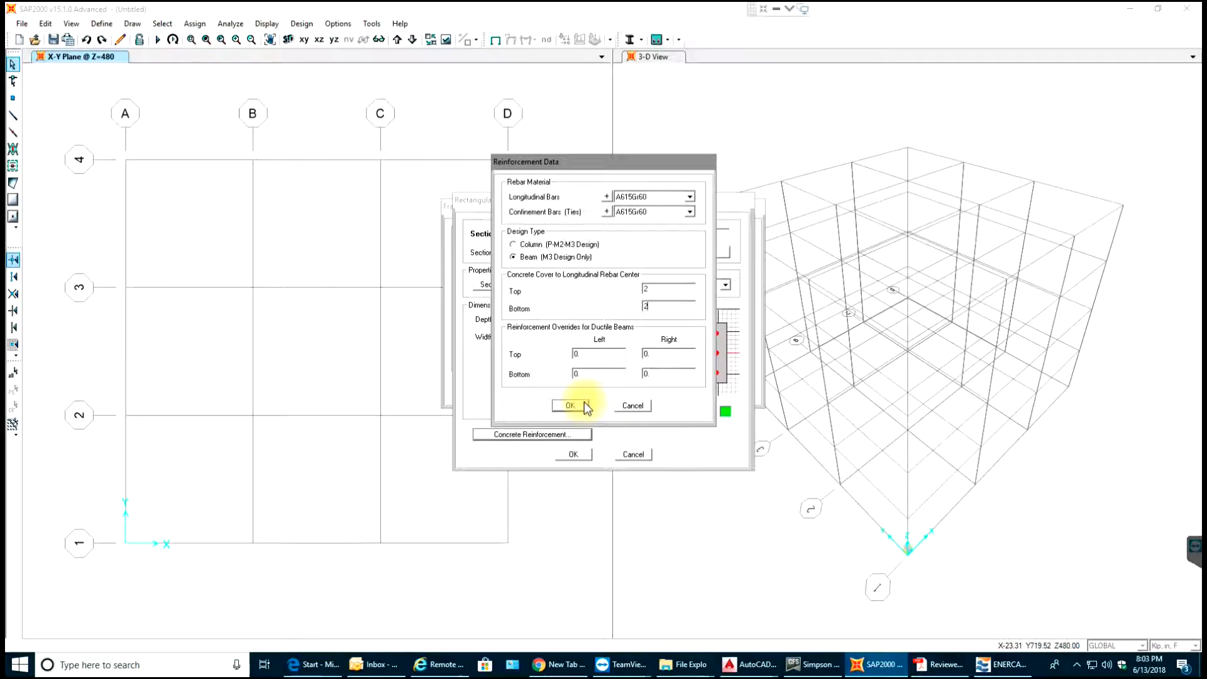
# Change the top and bottom concrete covers to 1.5, save the beam section and accept the frame properties
pyautogui.doubleClick(656, 289)
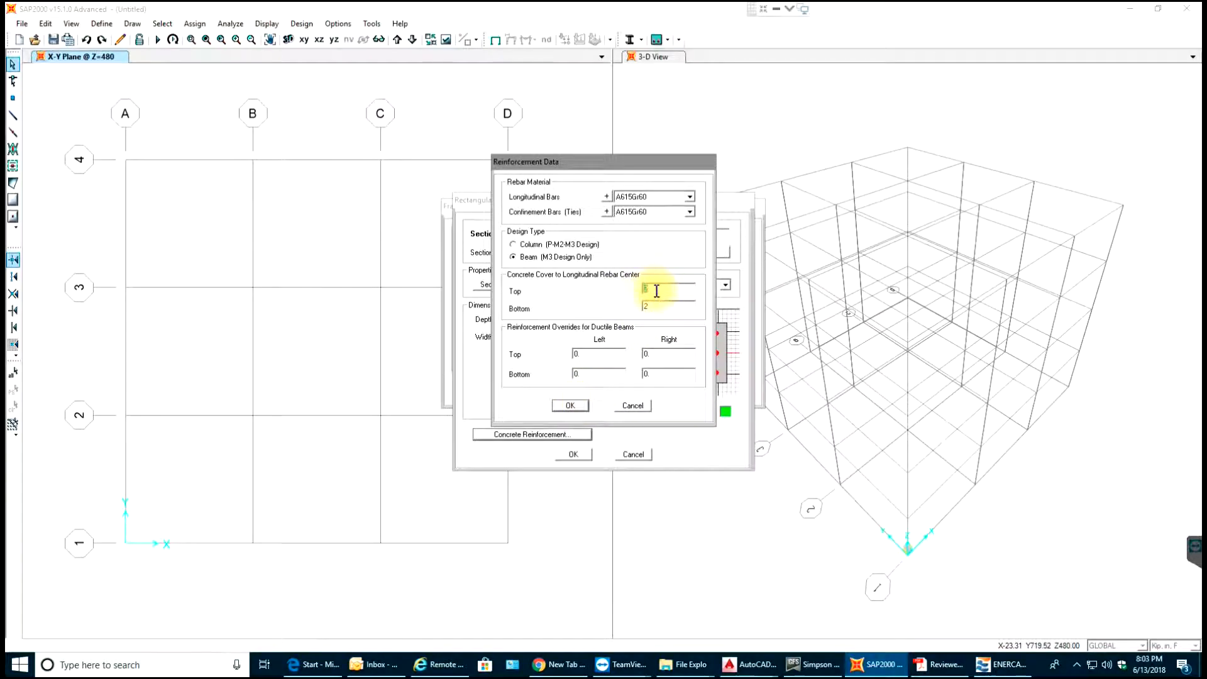
pyautogui.write('1.5')
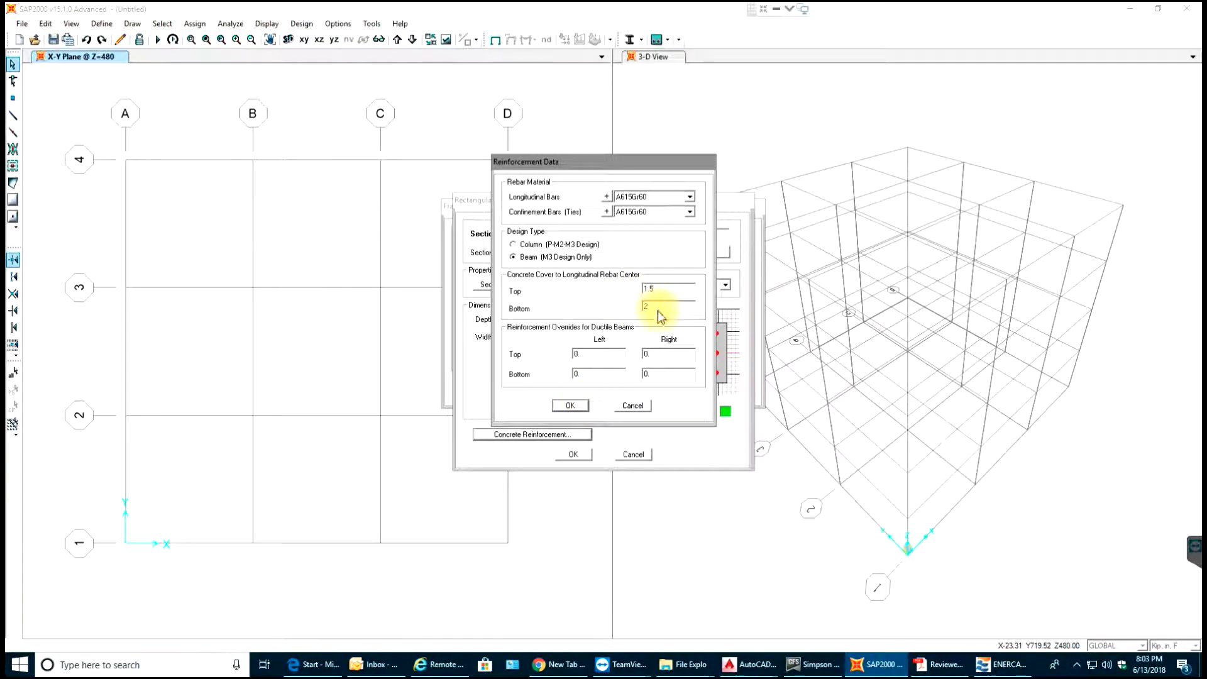
pyautogui.doubleClick(655, 305)
pyautogui.write('1.5')
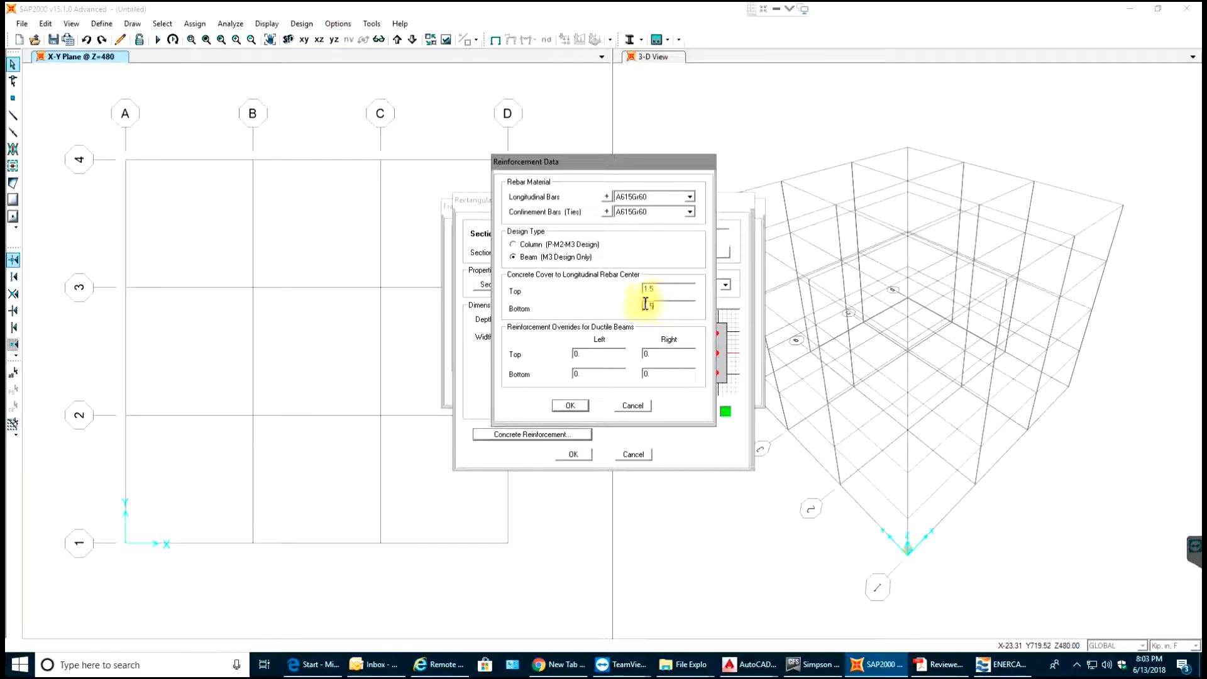
pyautogui.click(570, 405)
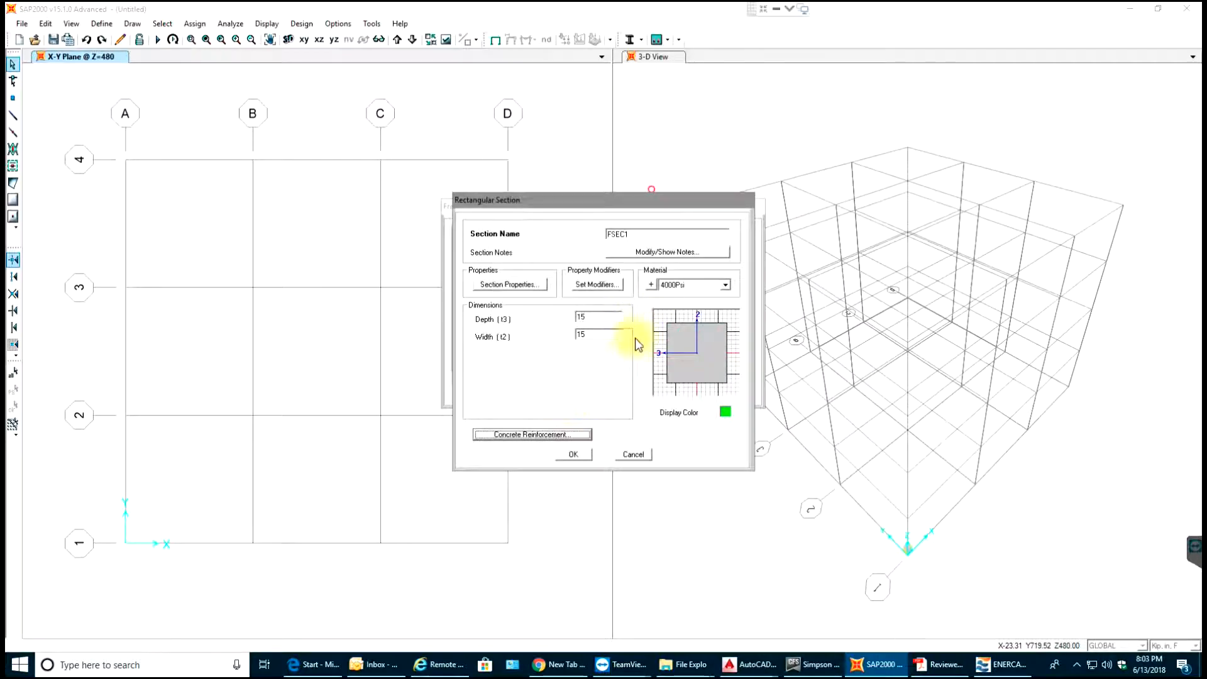
pyautogui.click(582, 452)
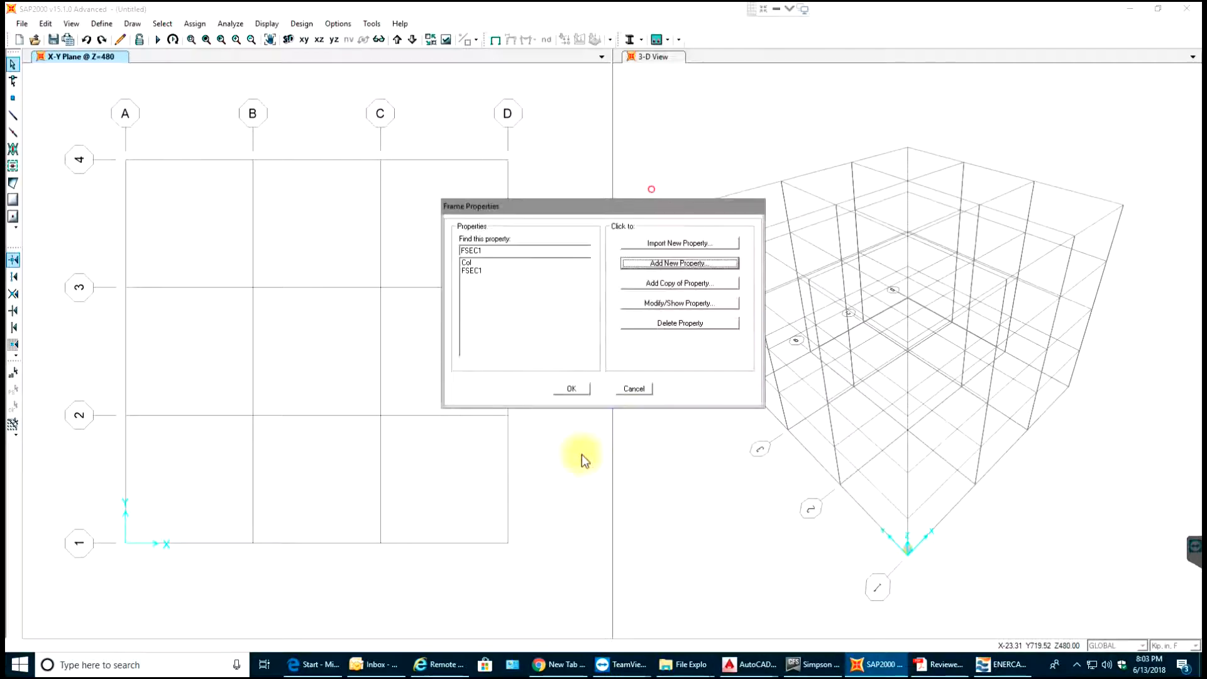
pyautogui.click(571, 388)
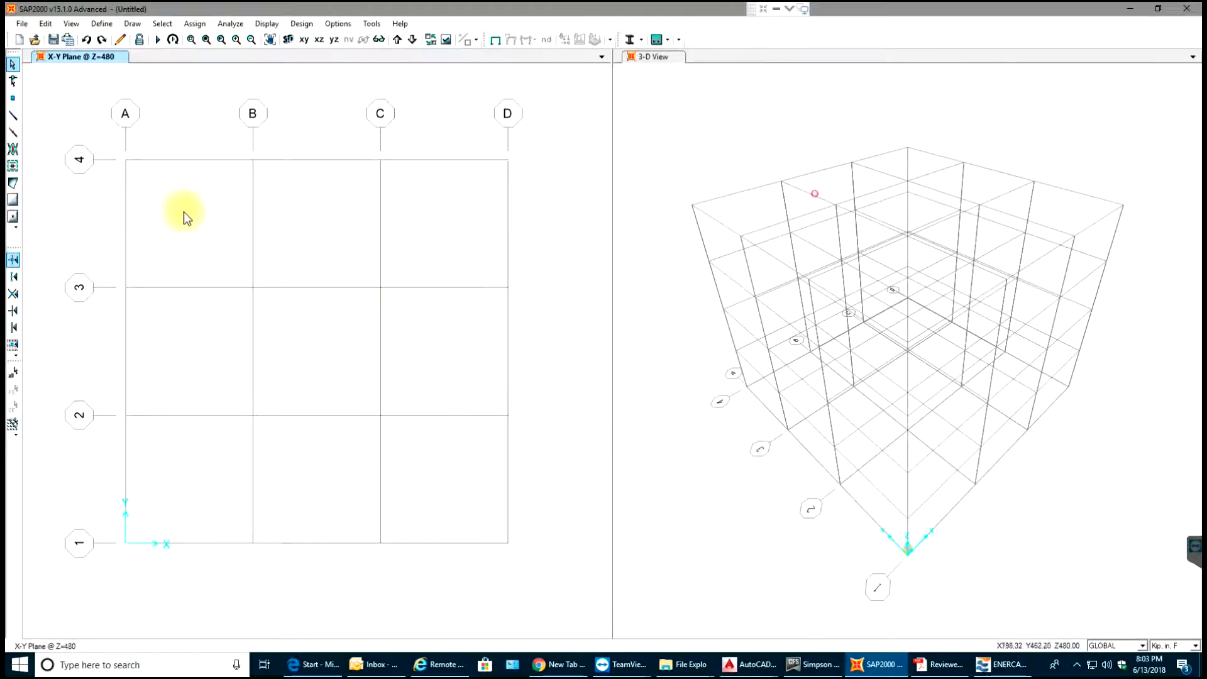
# Draw a Col frame member in the X-Z plane at Y=576 as the lowest-storey column on grid line A
pyautogui.click(12, 115)
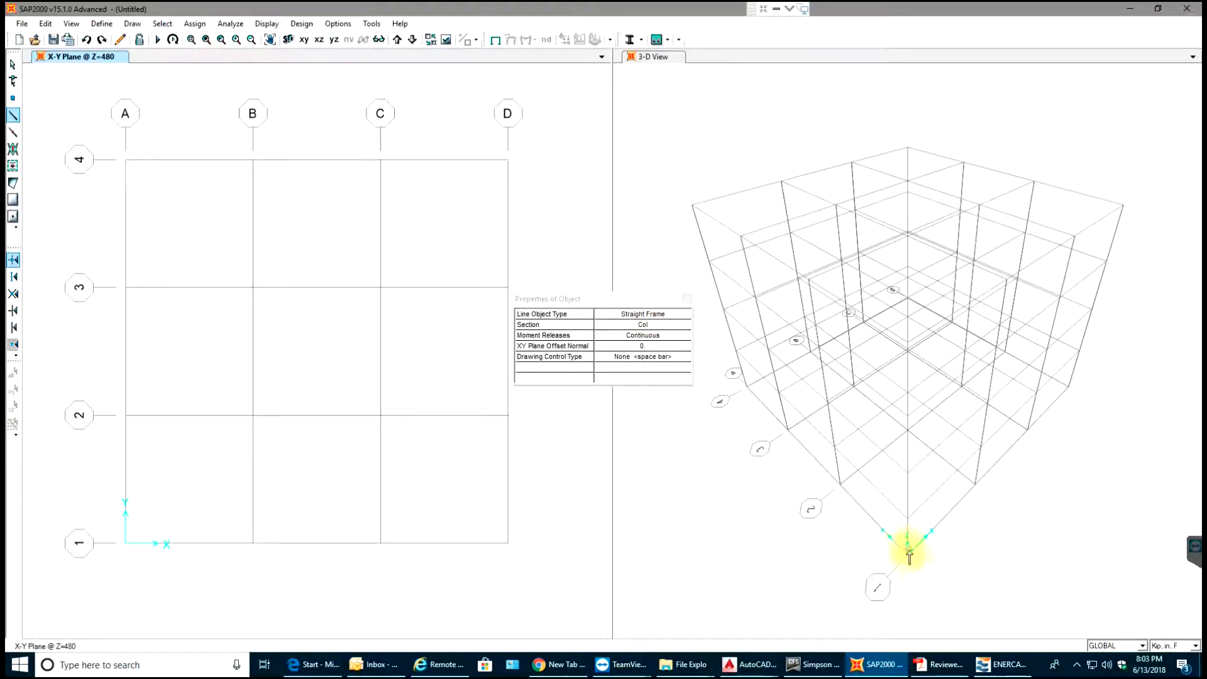
pyautogui.click(319, 39)
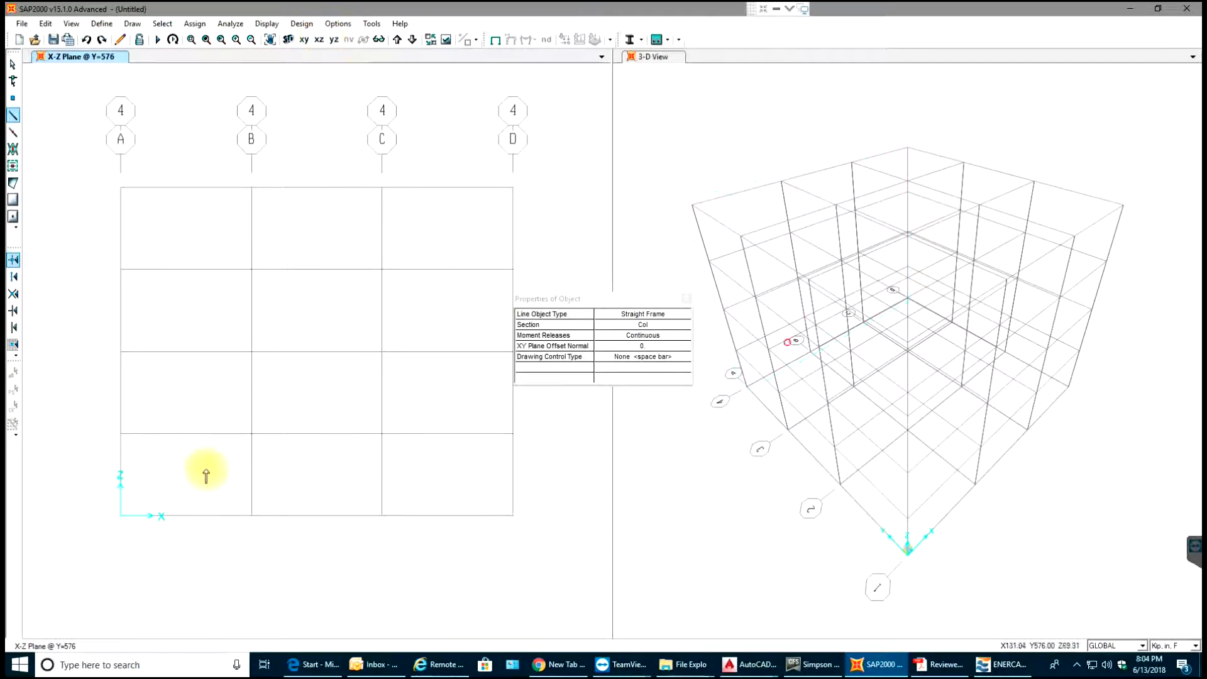
pyautogui.click(122, 514)
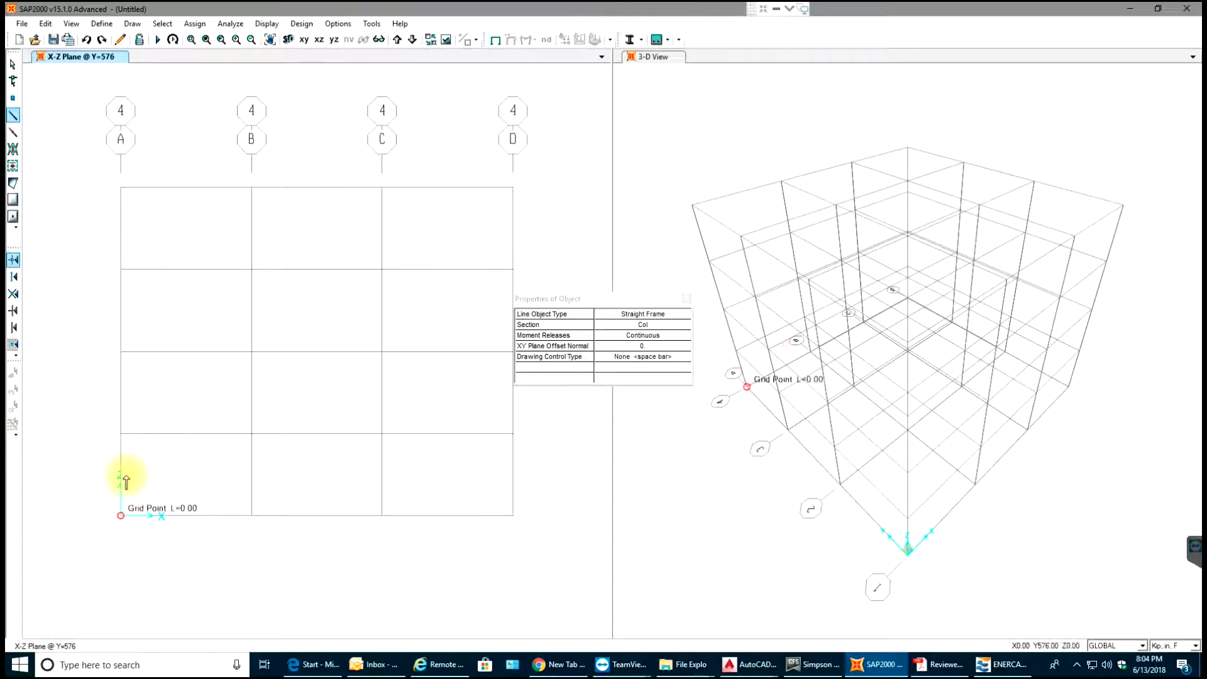
pyautogui.click(128, 437)
pyautogui.rightClick(164, 472)
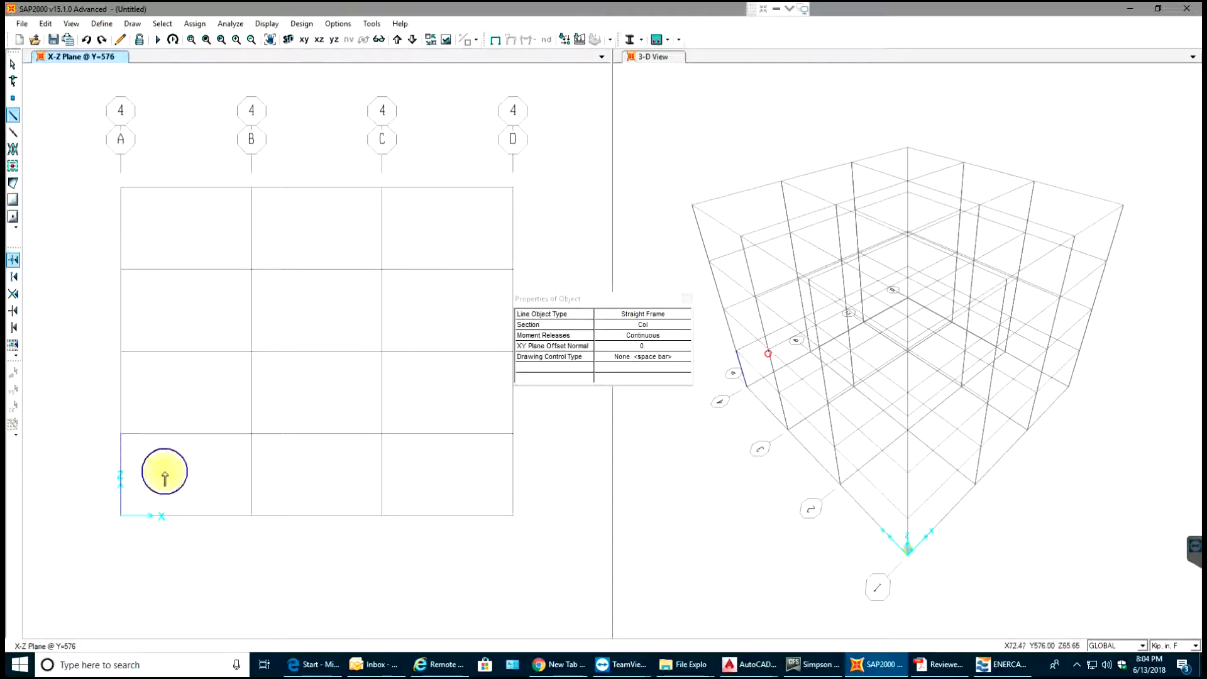
# Draw the lowest-storey columns on grid lines B, C and D with the Col section
pyautogui.click(253, 516)
pyautogui.click(251, 435)
pyautogui.rightClick(295, 490)
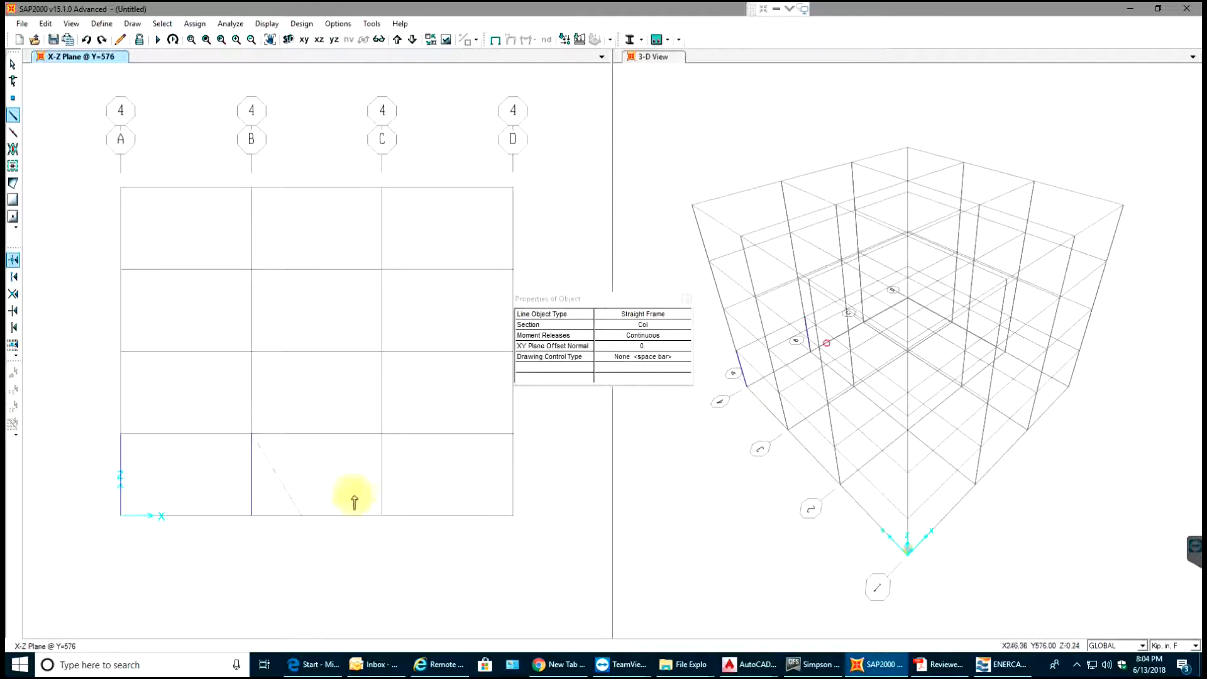
pyautogui.click(382, 516)
pyautogui.click(382, 434)
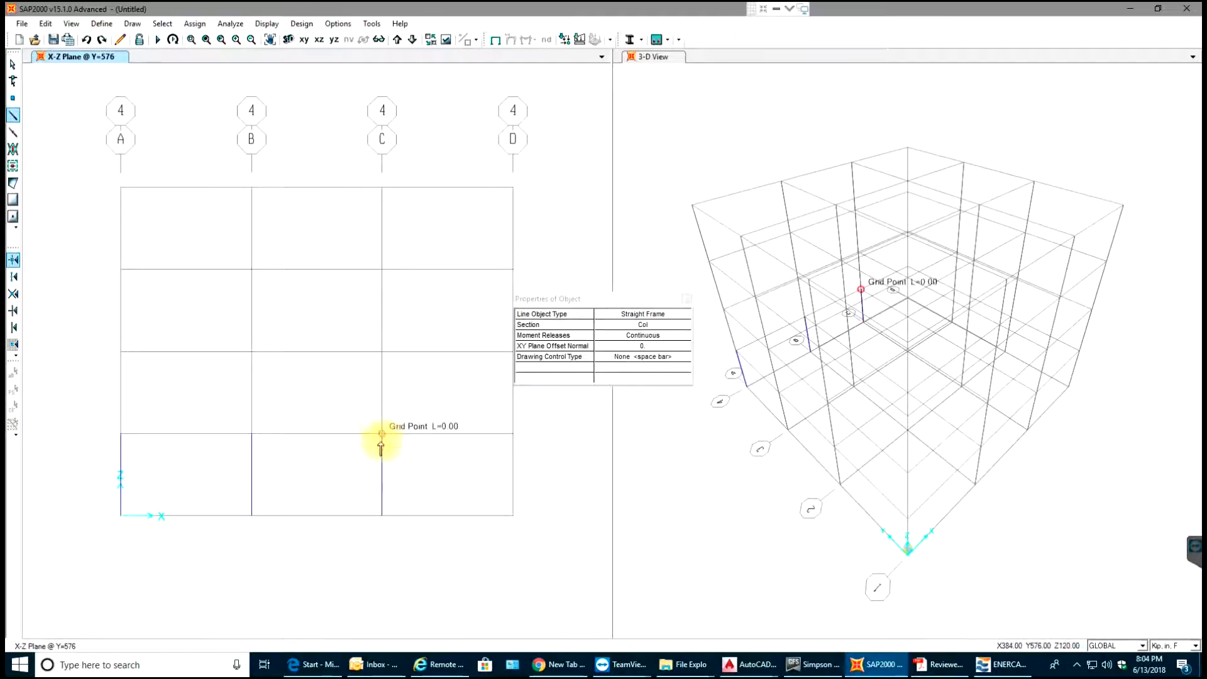
pyautogui.rightClick(439, 476)
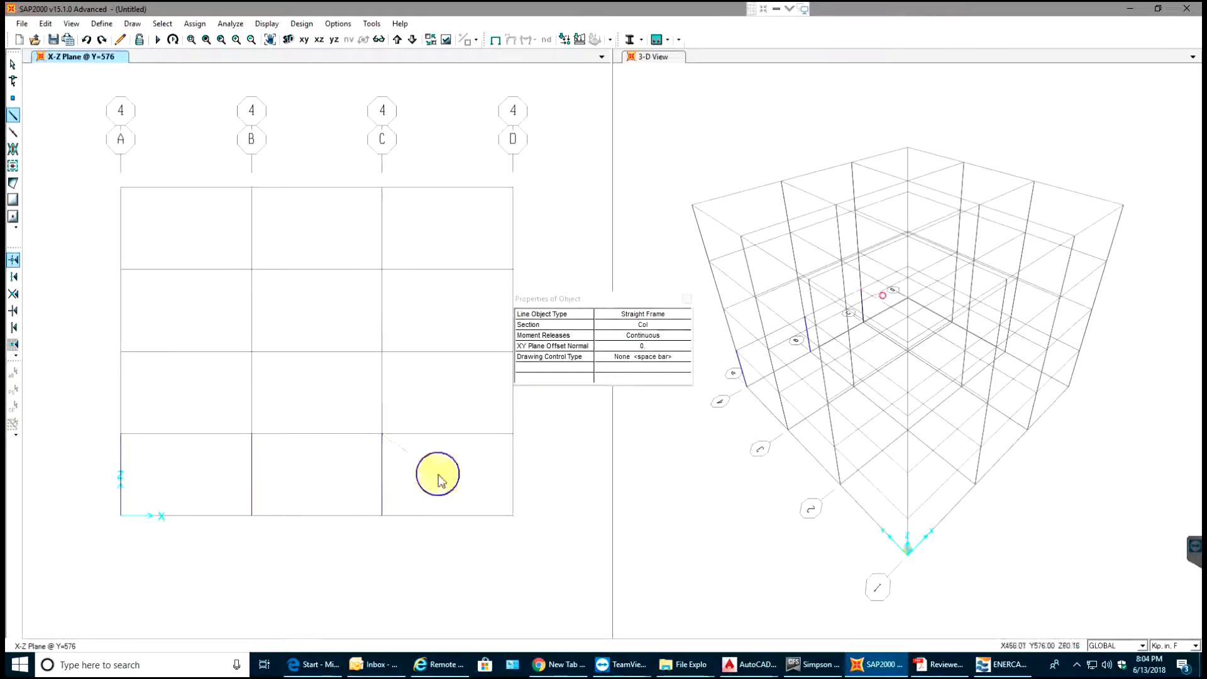
pyautogui.click(513, 515)
pyautogui.click(513, 434)
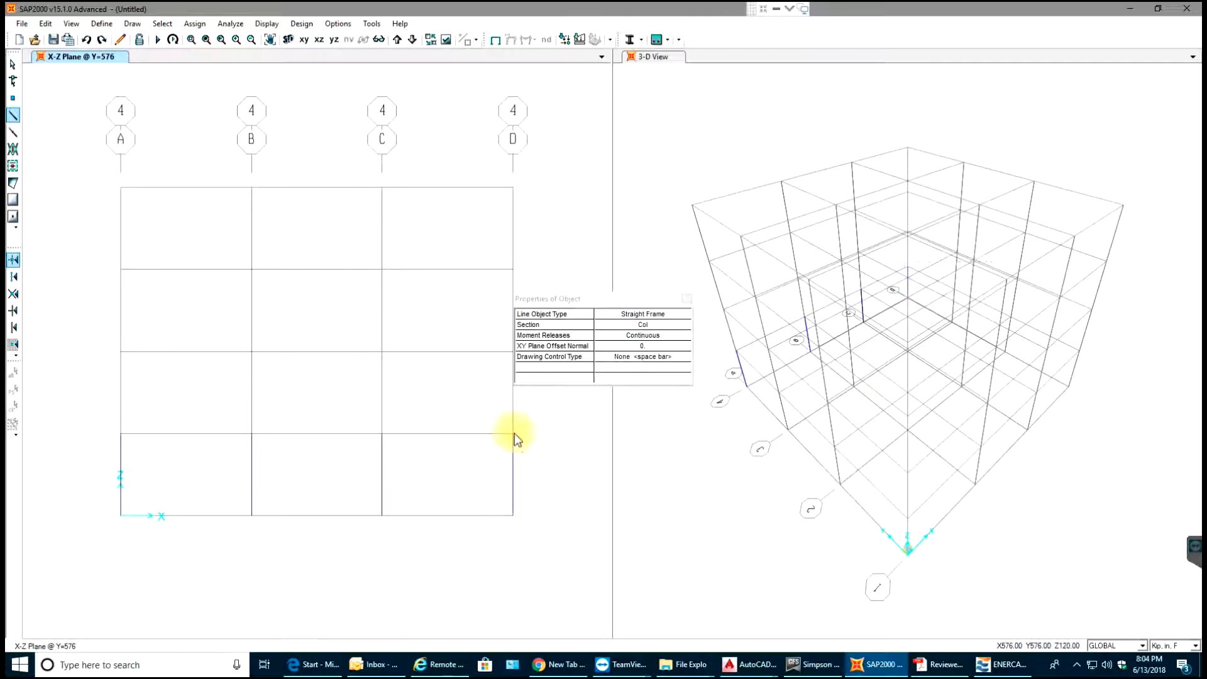
# Draw the first-level beams from grid line D through C and B to A using section FSEC1
pyautogui.click(648, 338)
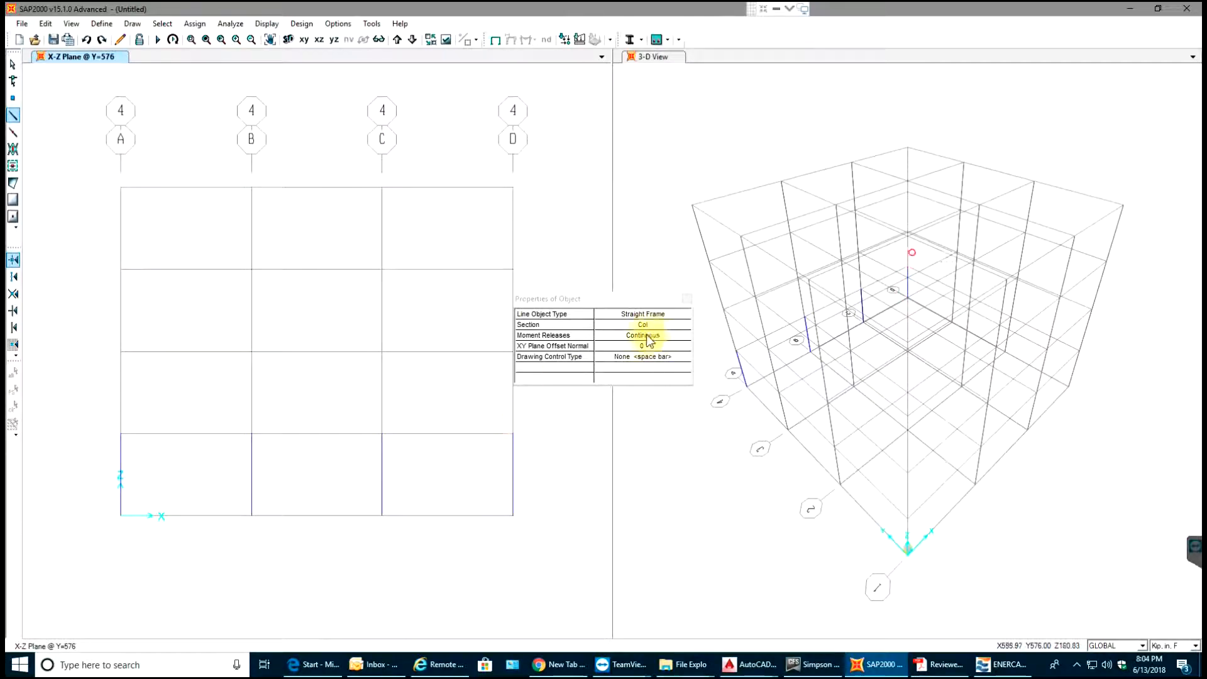
pyautogui.click(614, 324)
pyautogui.click(614, 325)
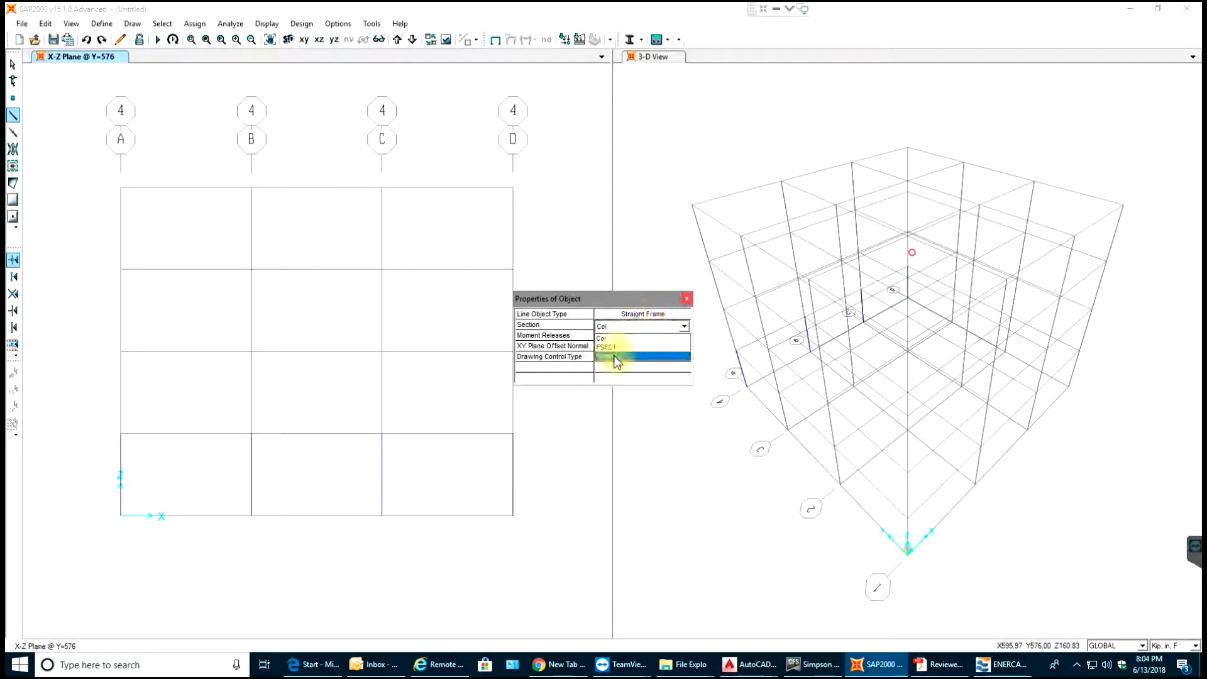
pyautogui.click(603, 347)
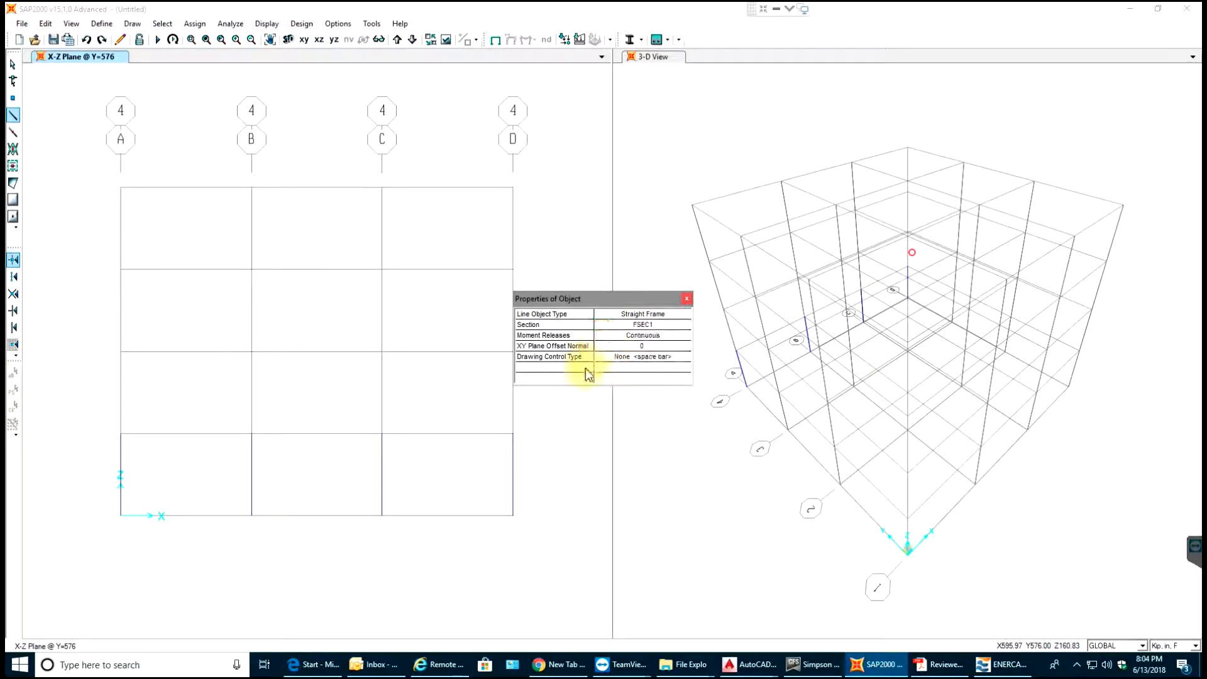
pyautogui.click(513, 433)
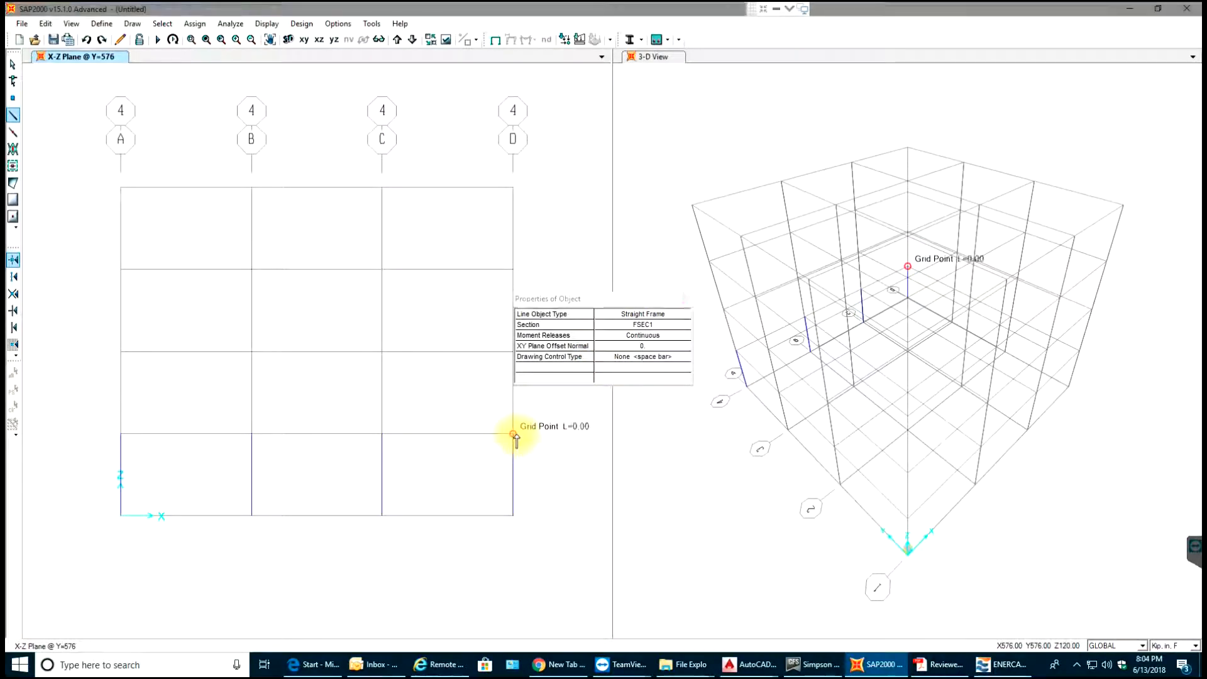
pyautogui.click(381, 434)
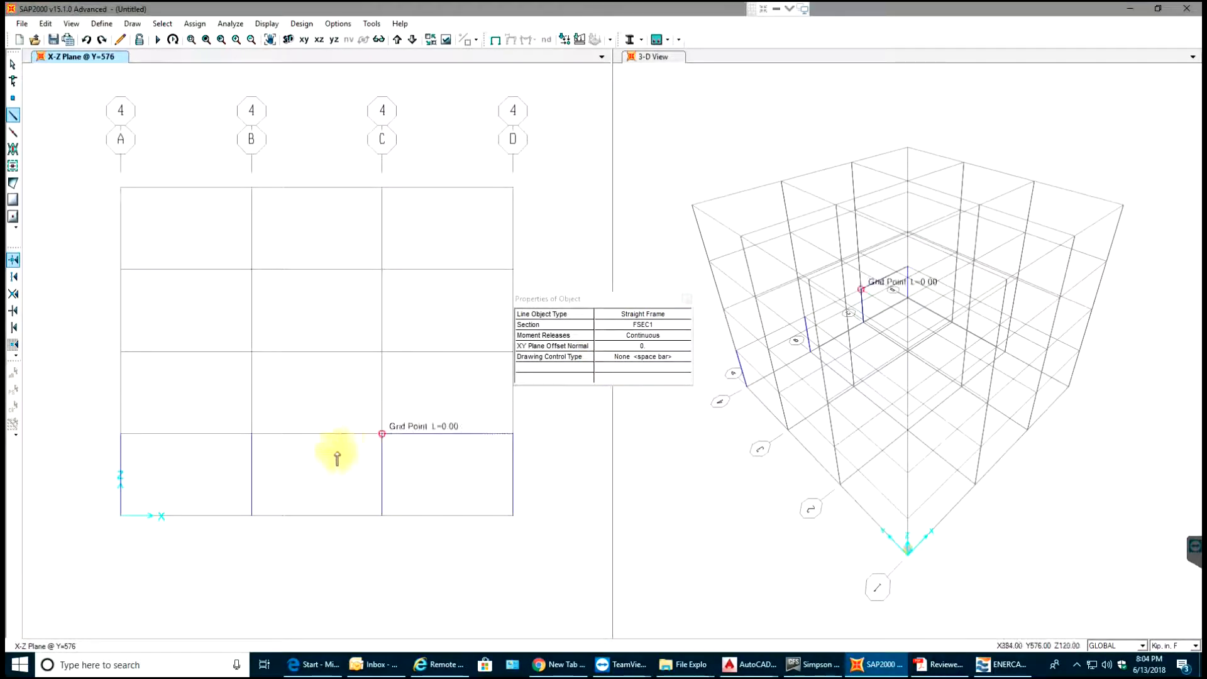
pyautogui.click(252, 434)
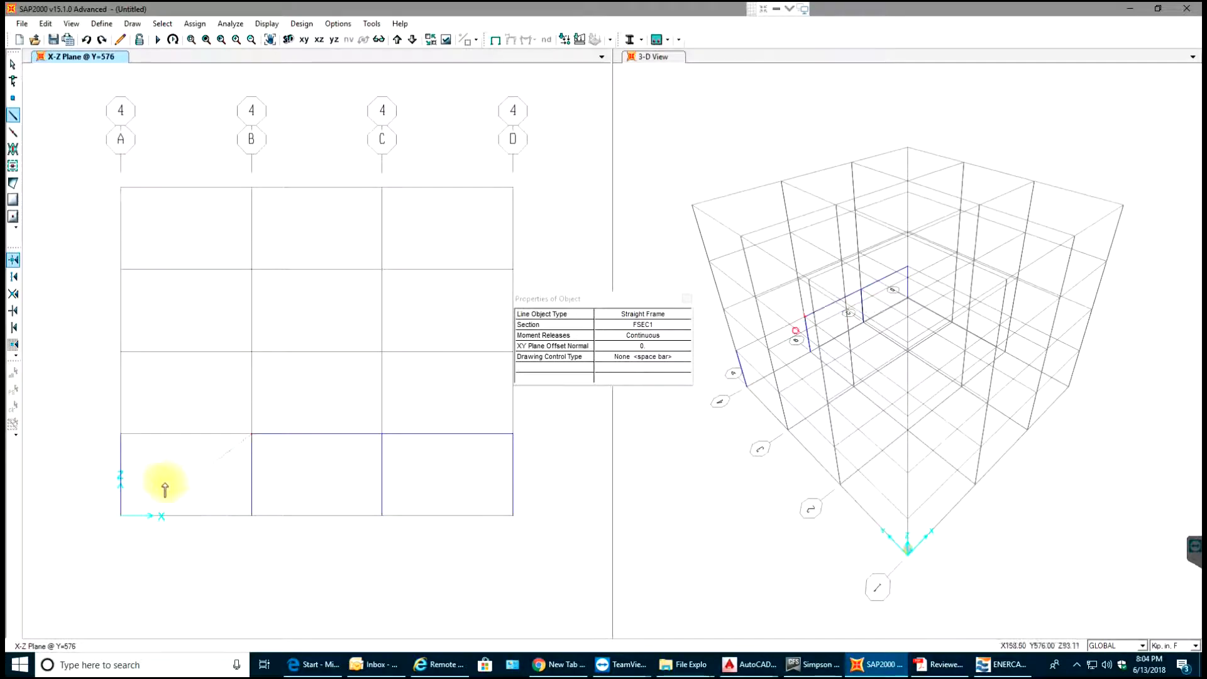
pyautogui.click(121, 433)
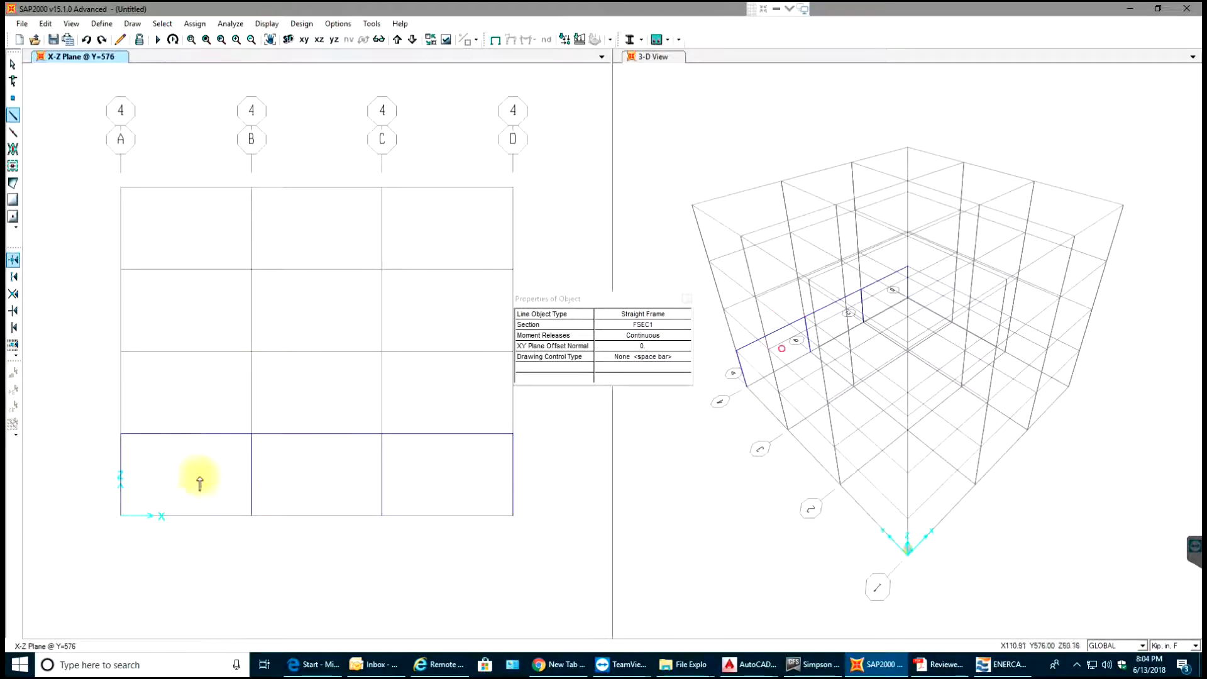
pyautogui.press('Escape')
# Try replicating the lowest-storey columns and beams linearly with dz 10 and number 3, and undo it
pyautogui.moveTo(539, 418); pyautogui.dragTo(89, 559)
pyautogui.click(49, 23)
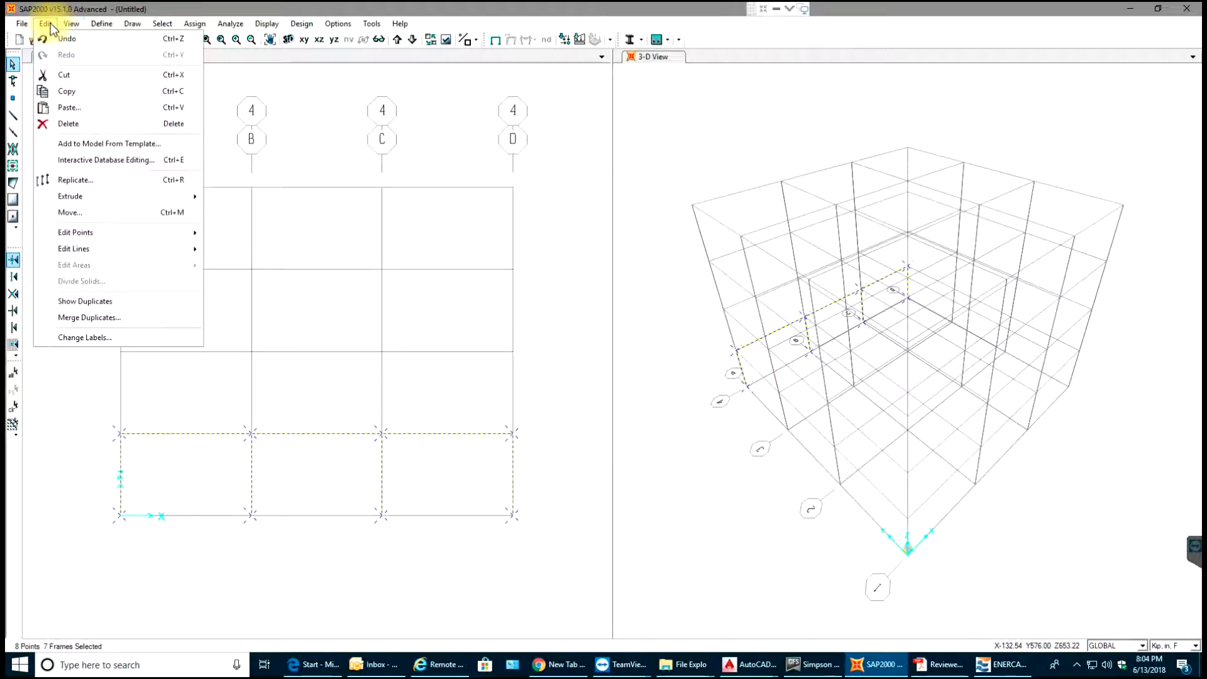
pyautogui.click(78, 182)
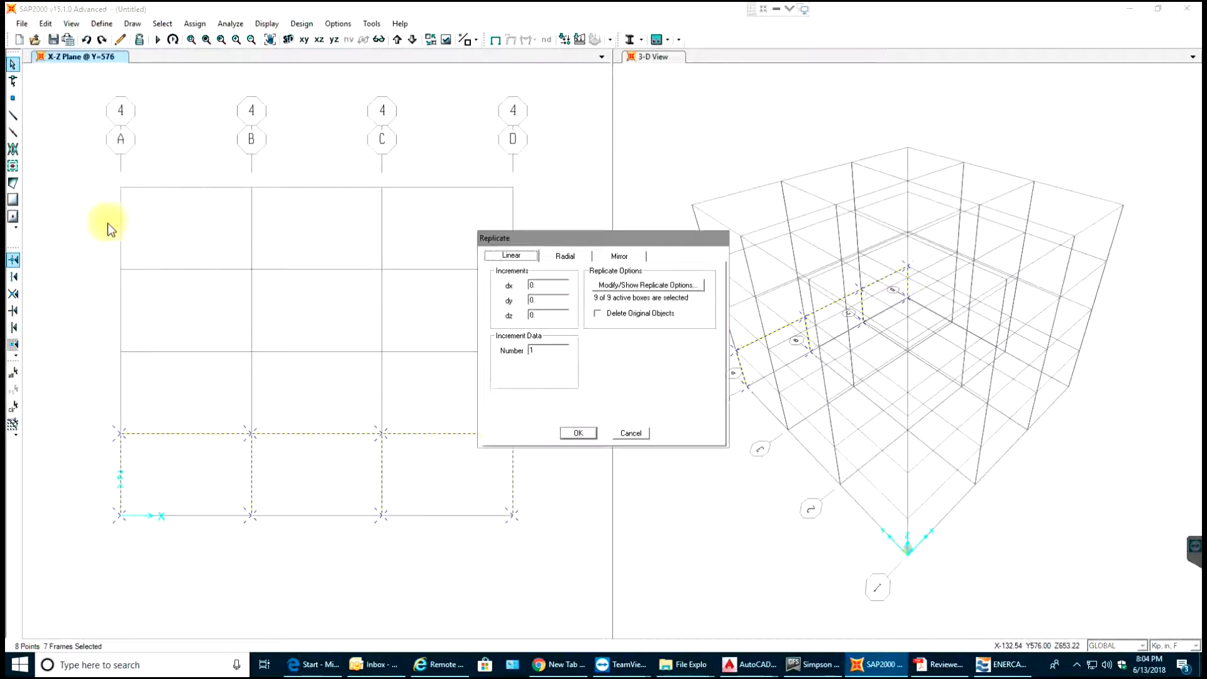
pyautogui.doubleClick(552, 311)
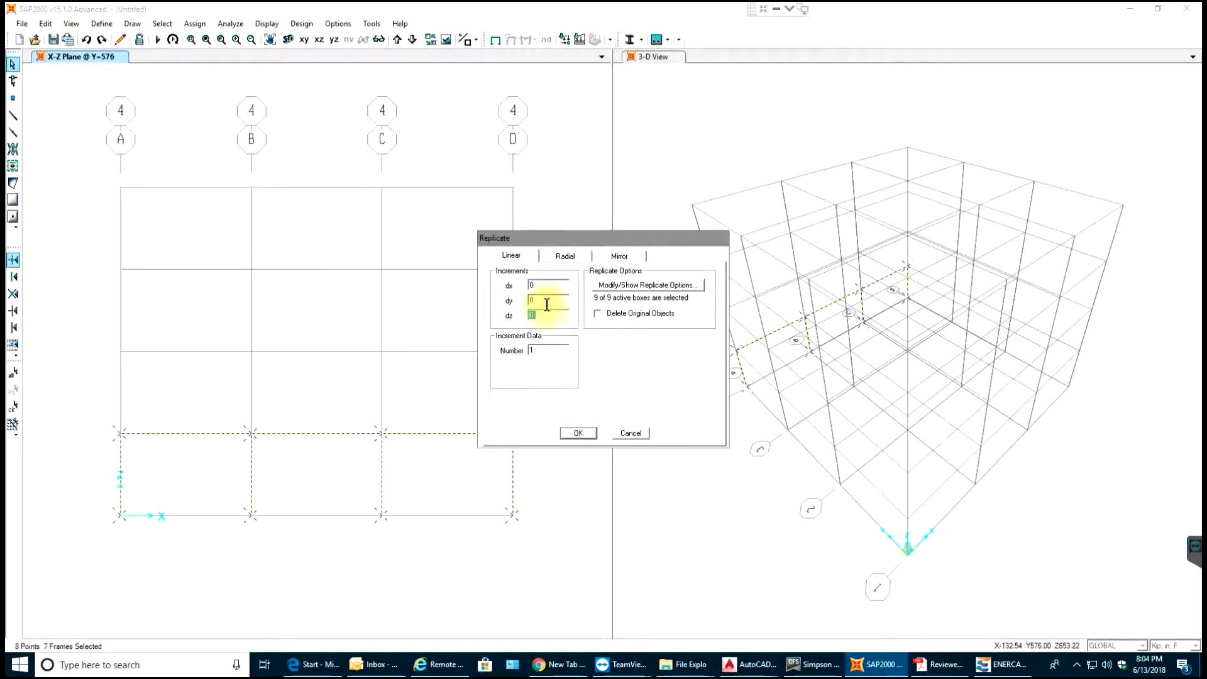
pyautogui.write('10')
pyautogui.click(550, 350)
pyautogui.write('3')
pyautogui.click(580, 432)
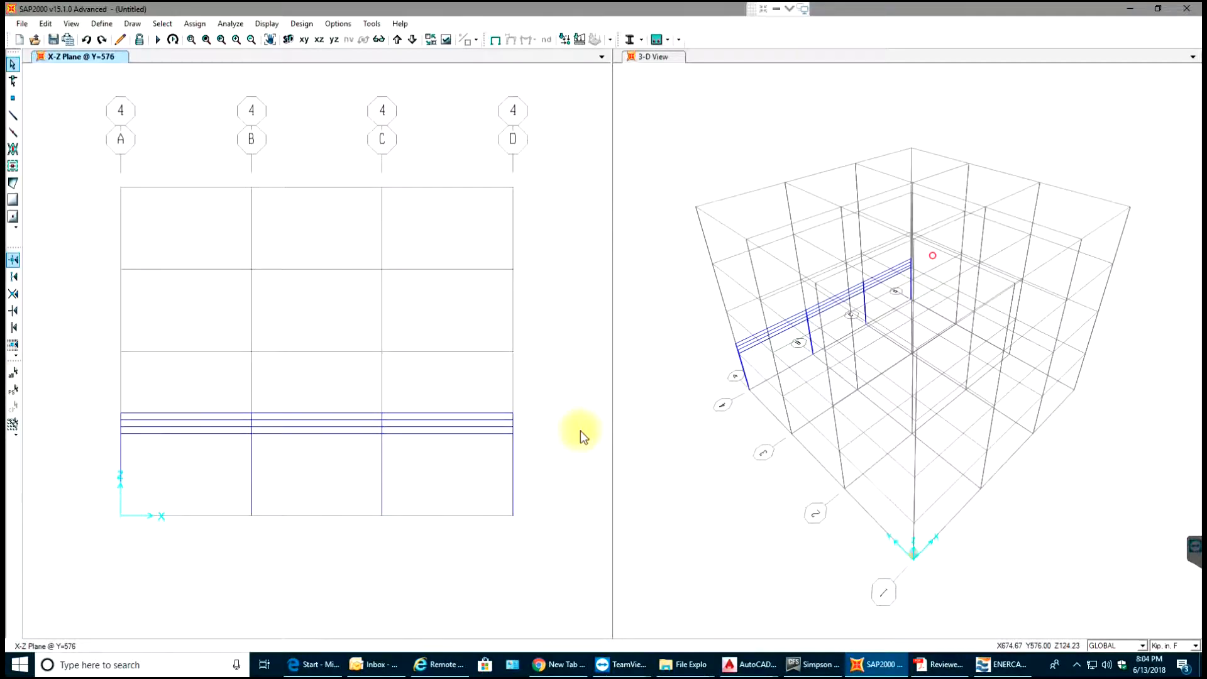
pyautogui.hotkey('ctrl', 'z')
# Replicate the lowest-storey columns and beams upward three times at one storey height per copy
pyautogui.moveTo(548, 421); pyautogui.dragTo(76, 602)
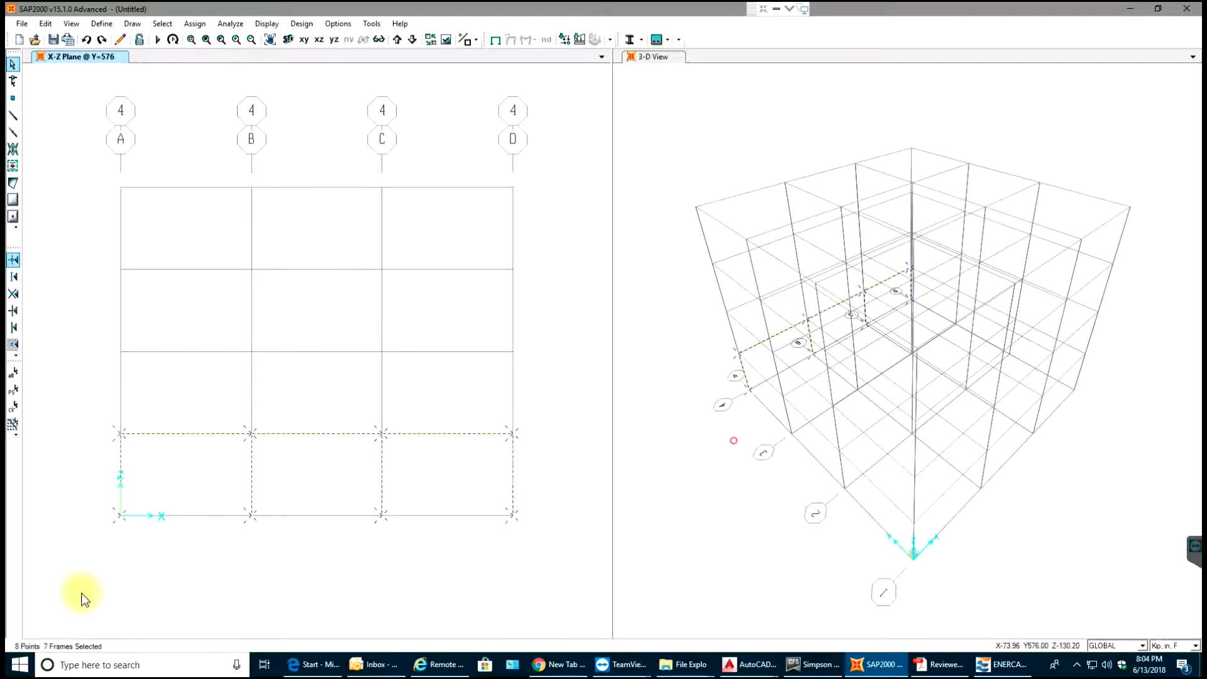
pyautogui.click(45, 24)
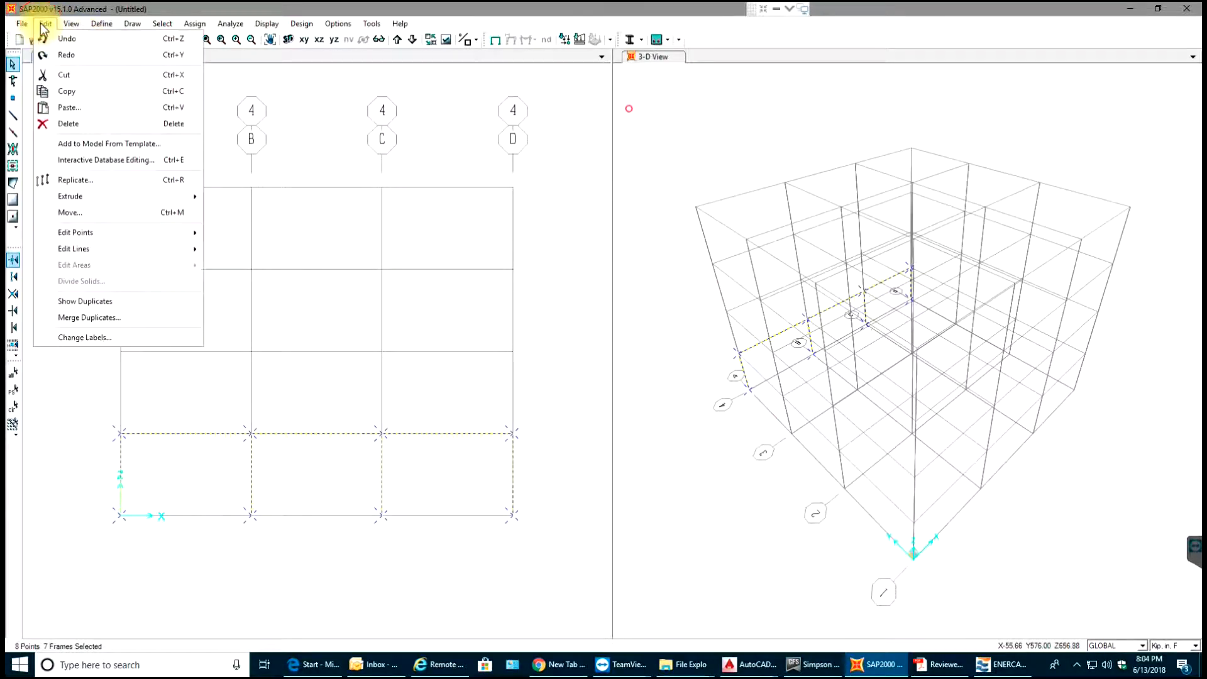
pyautogui.click(93, 181)
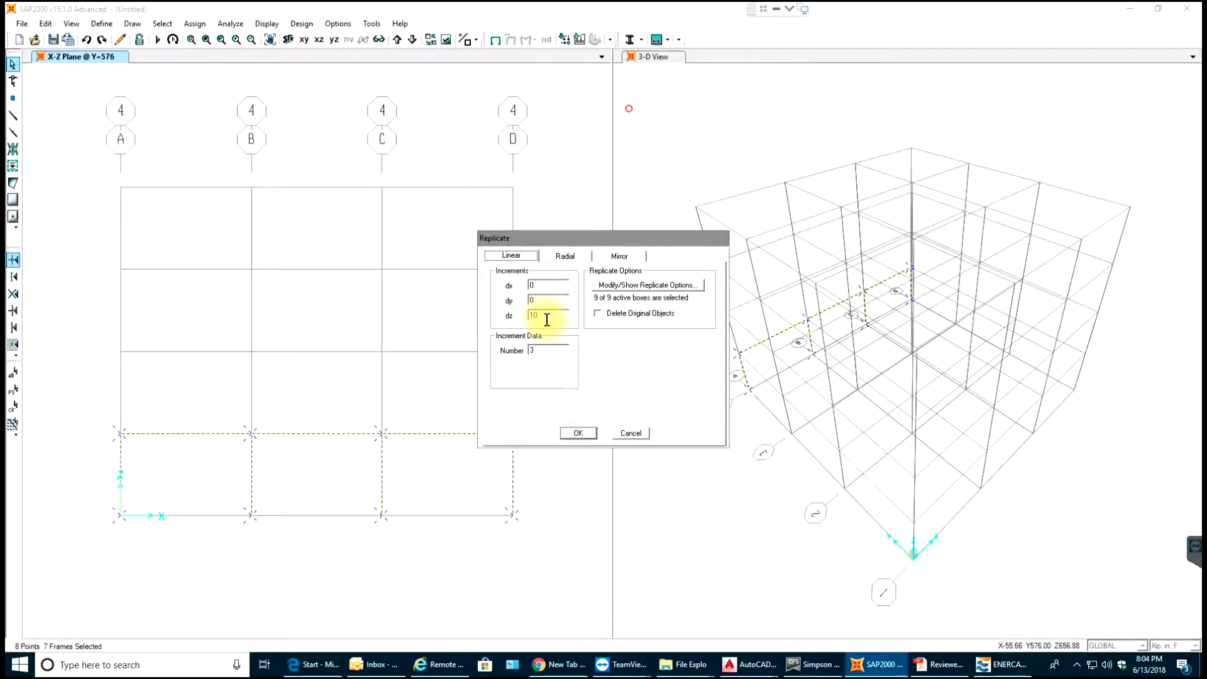
pyautogui.doubleClick(546, 320)
pyautogui.click(539, 352)
pyautogui.click(578, 433)
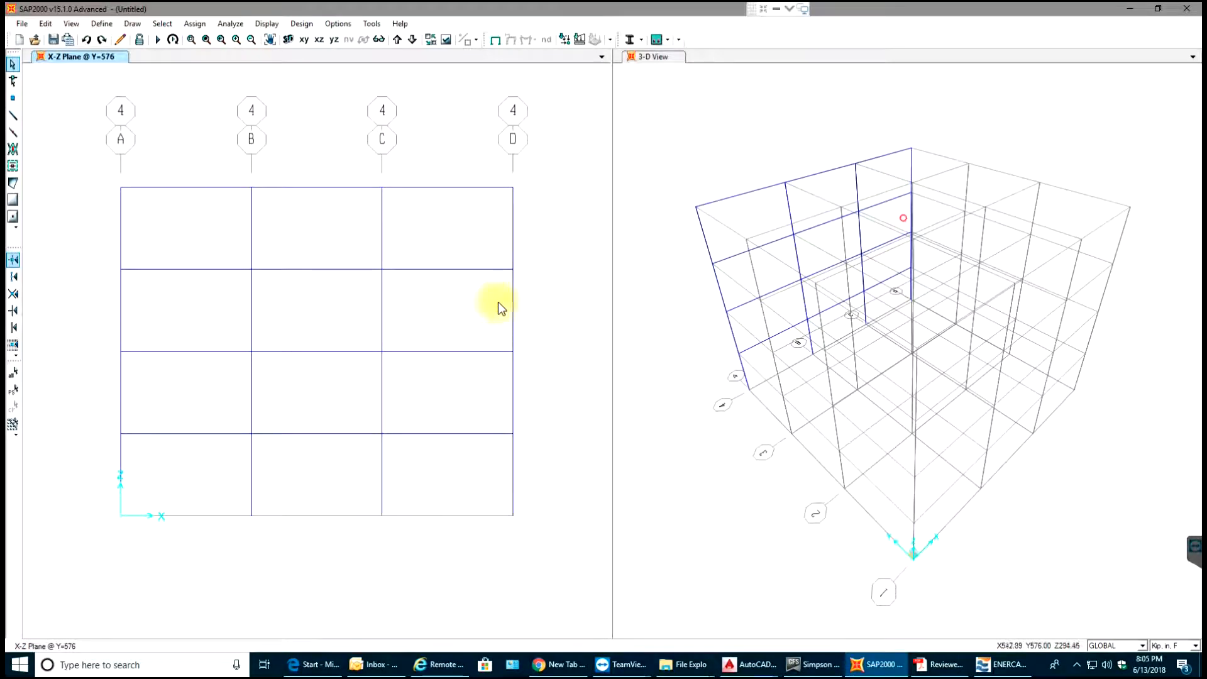
# Switch the units to lb, ft, F and replicate the whole grid line 4 frame linearly with dy -16, dz 0 and number 3
pyautogui.moveTo(546, 168); pyautogui.dragTo(88, 564)
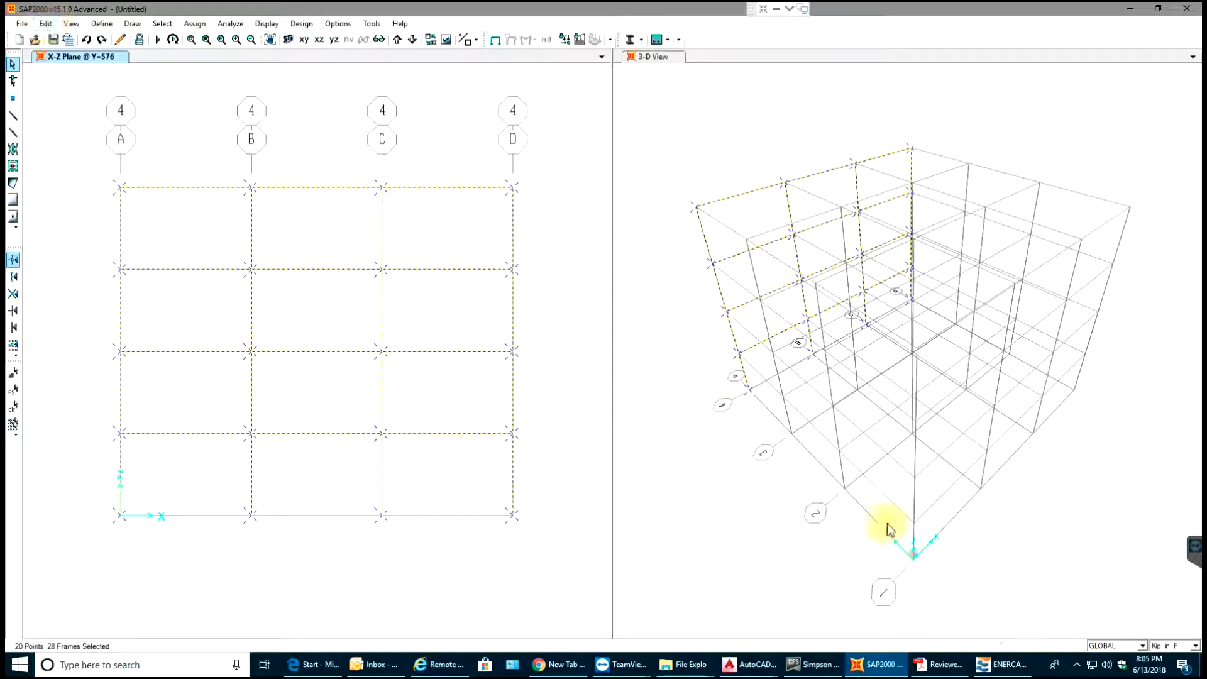
pyautogui.click(1195, 646)
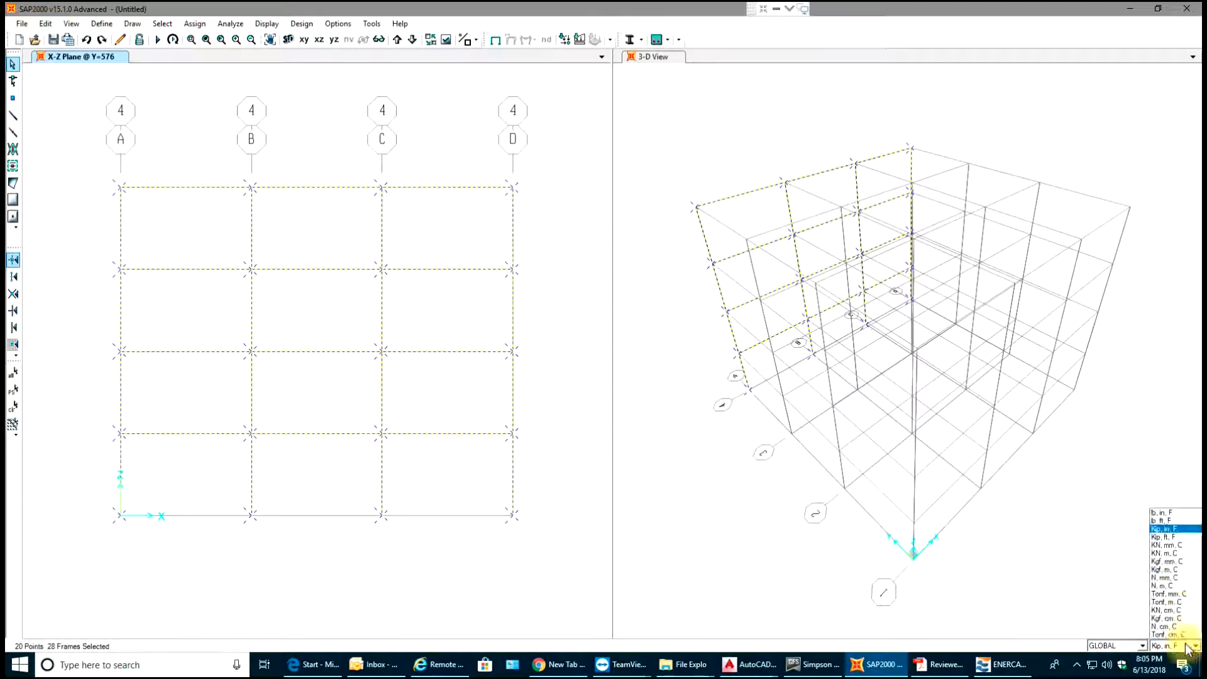
pyautogui.click(1168, 521)
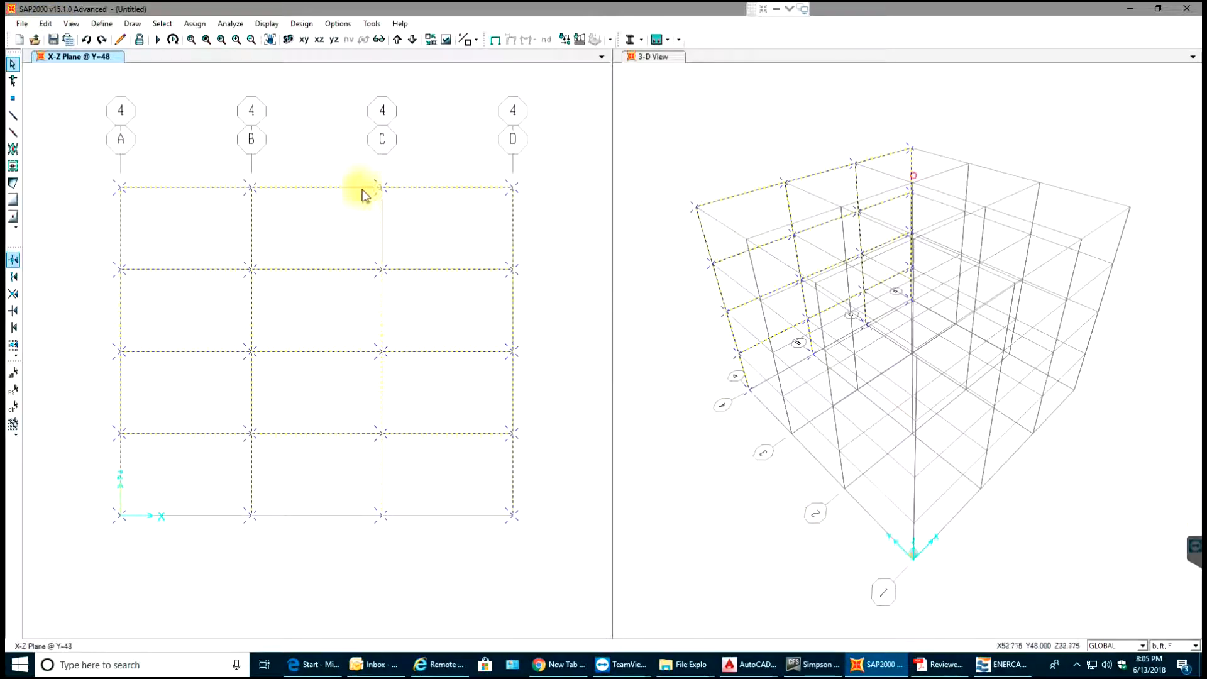
pyautogui.click(46, 25)
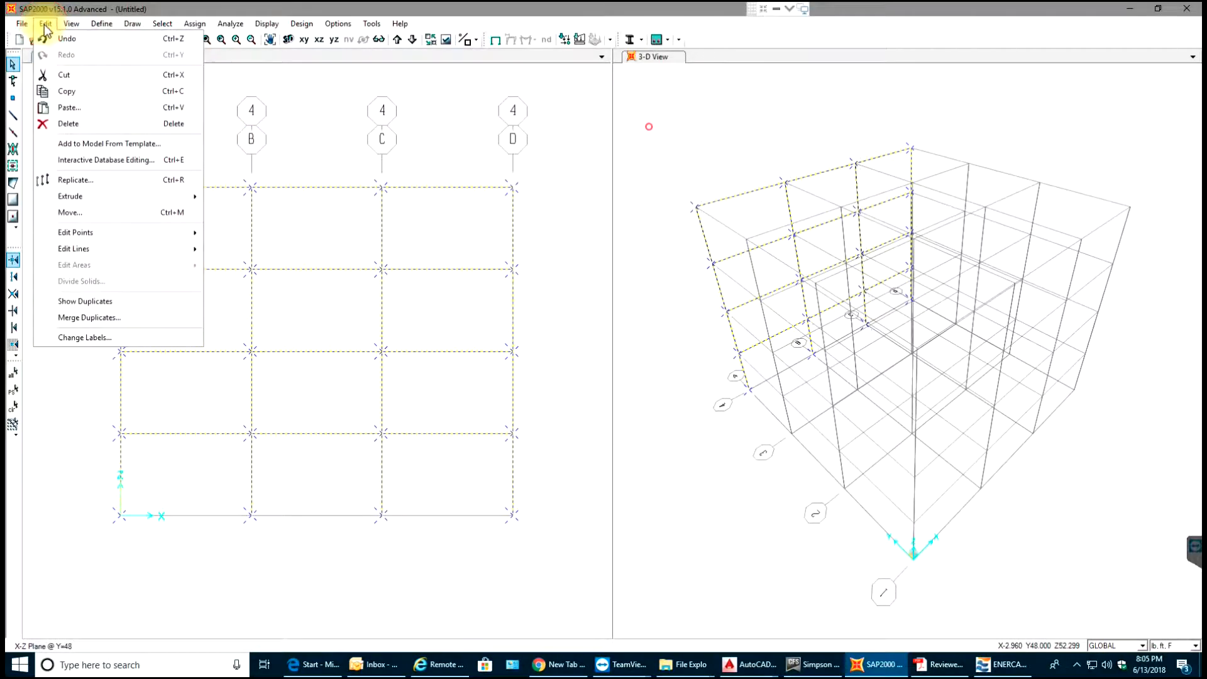
pyautogui.click(85, 181)
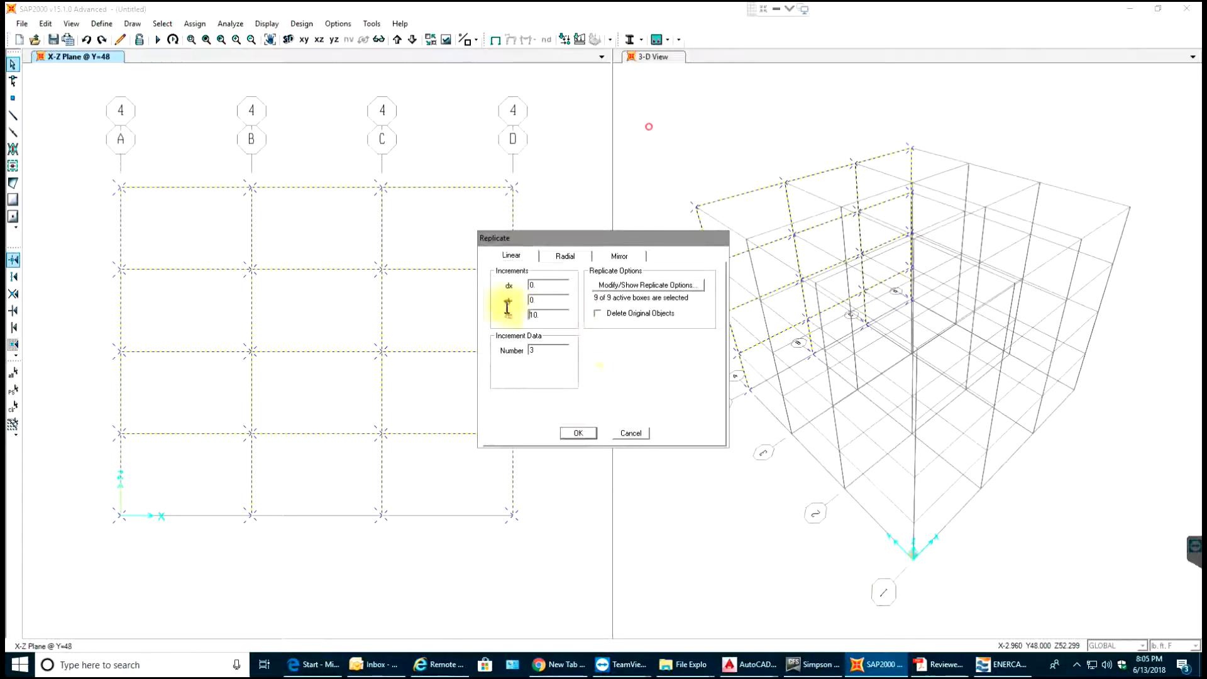
pyautogui.moveTo(530, 314); pyautogui.dragTo(603, 330)
pyautogui.write('0')
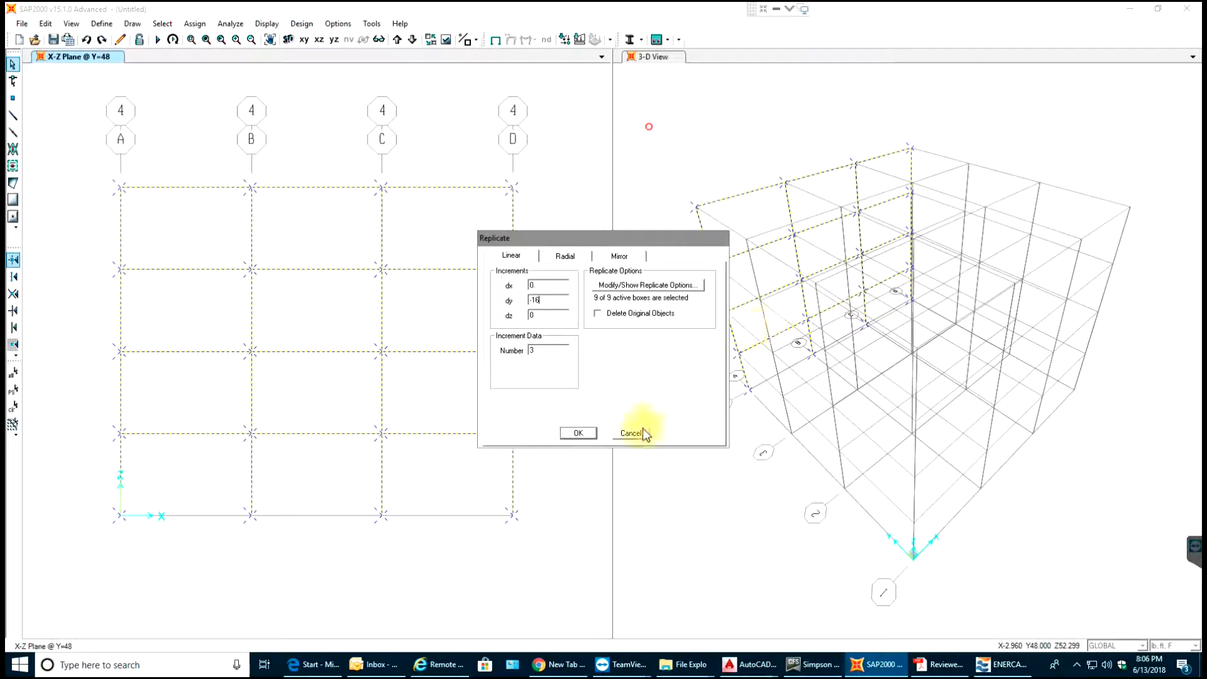
pyautogui.click(578, 432)
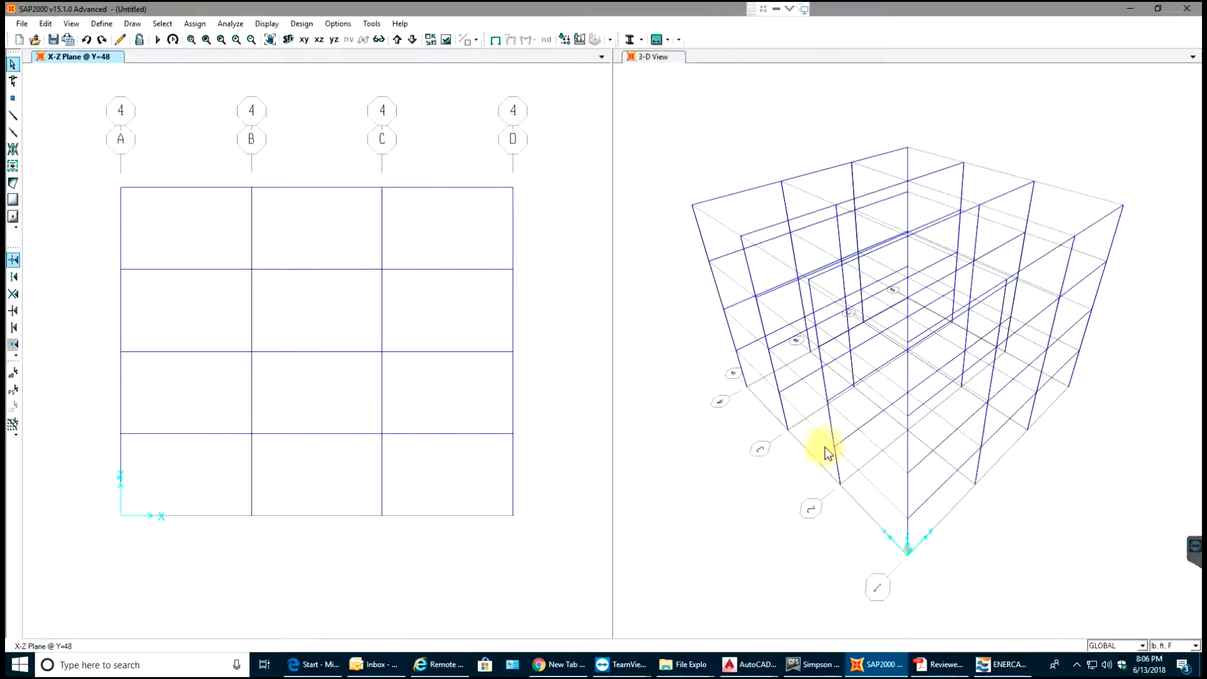
pyautogui.click(703, 476)
pyautogui.moveTo(780, 558); pyautogui.dragTo(558, 530, button='middle')
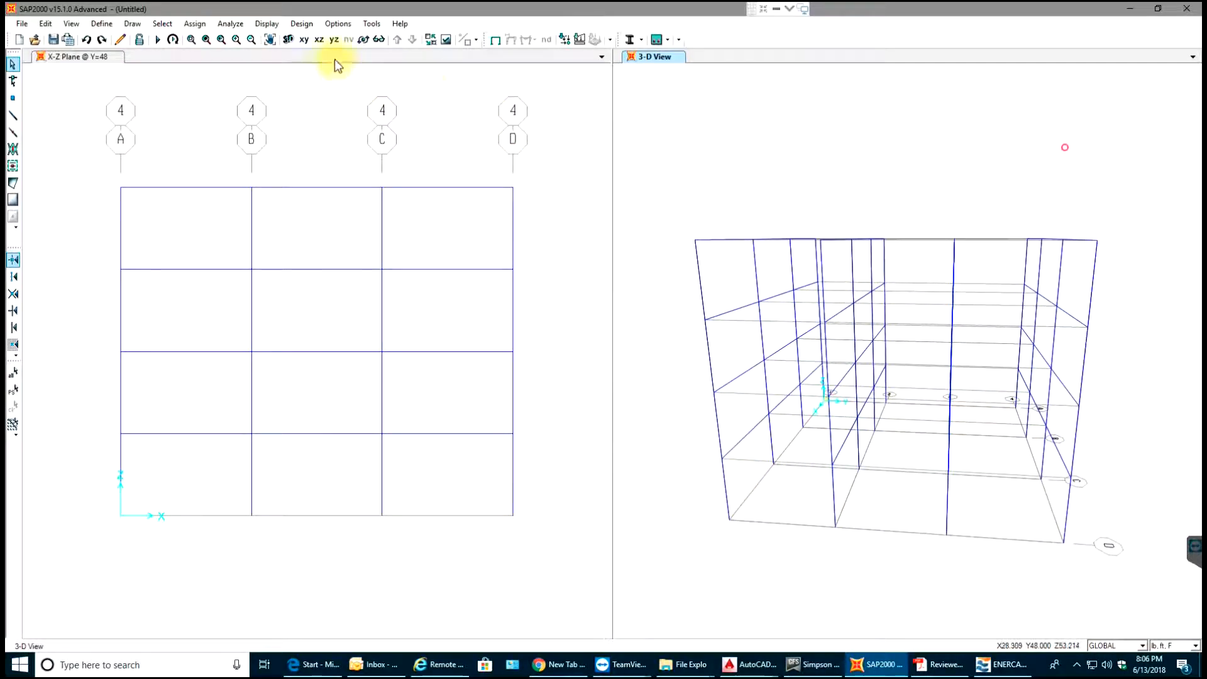
pyautogui.click(333, 40)
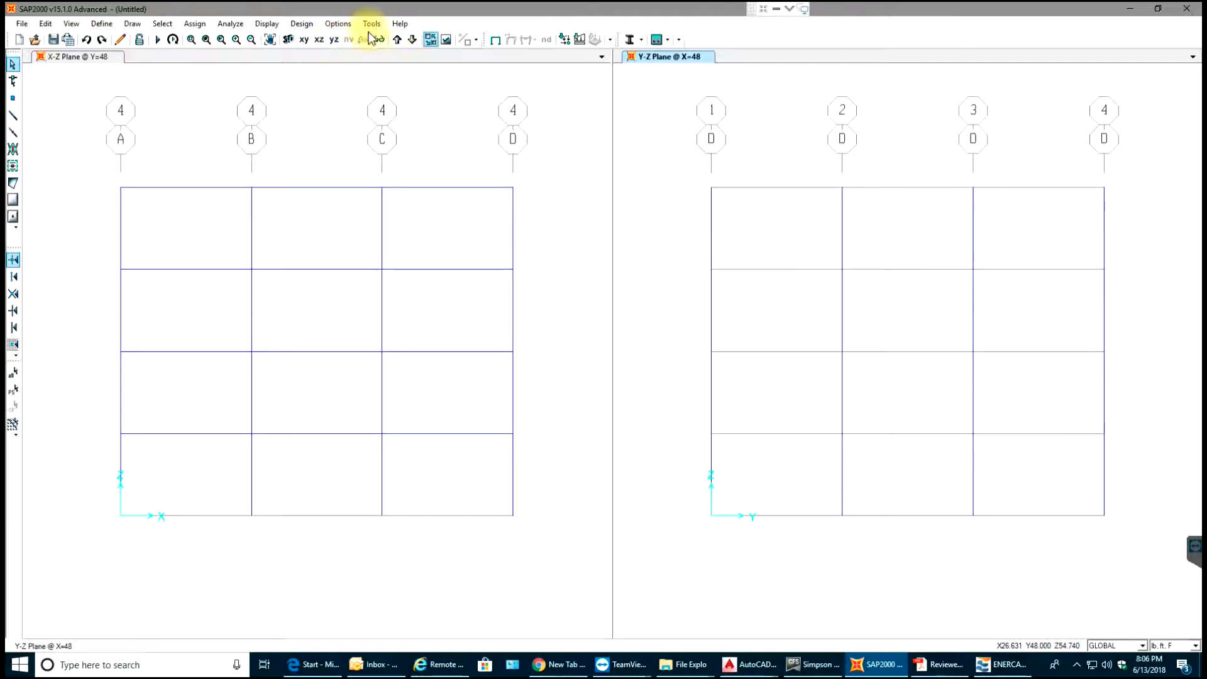
pyautogui.click(288, 40)
# Draw the first-level FSEC1 beams in the Y-Z plane at X=48, from grid line 1 through 2 and 3 to 4
pyautogui.click(325, 66)
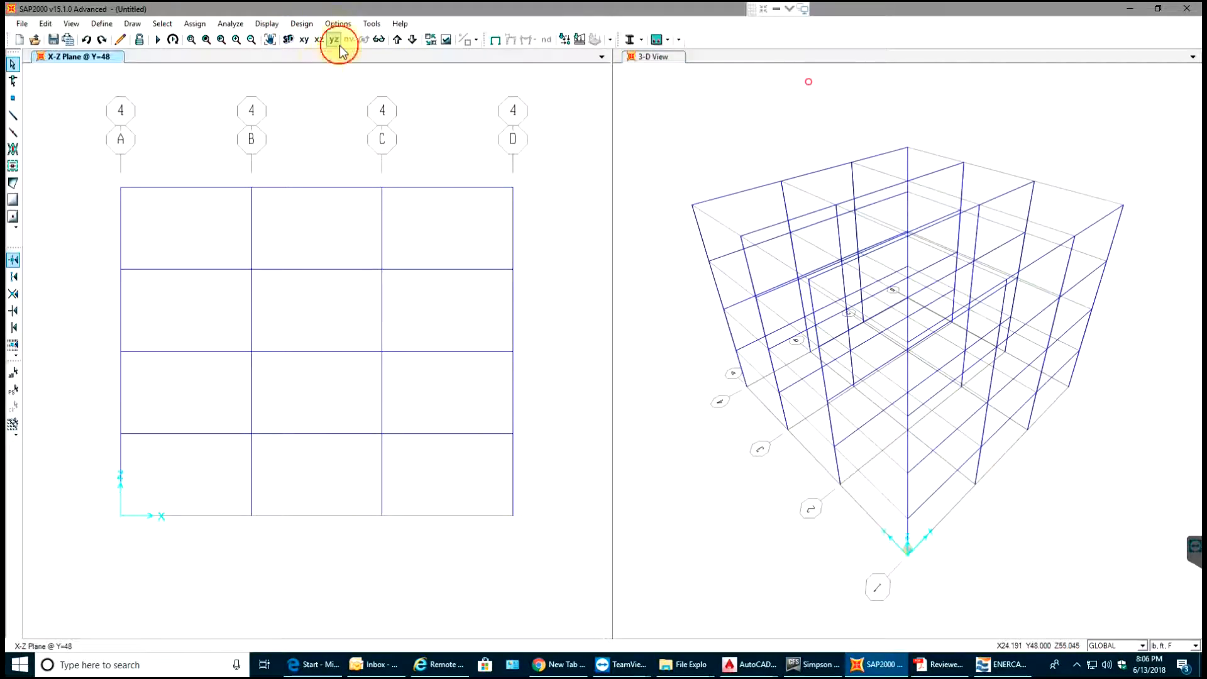
pyautogui.click(334, 39)
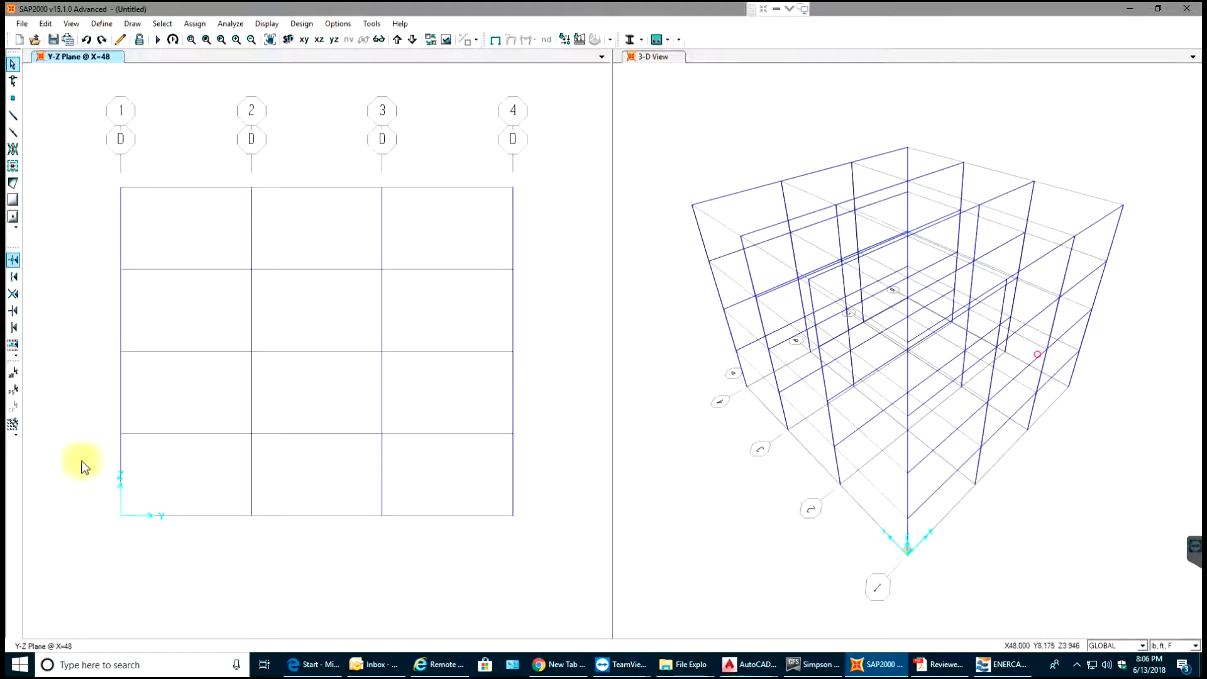
pyautogui.click(14, 116)
pyautogui.click(122, 433)
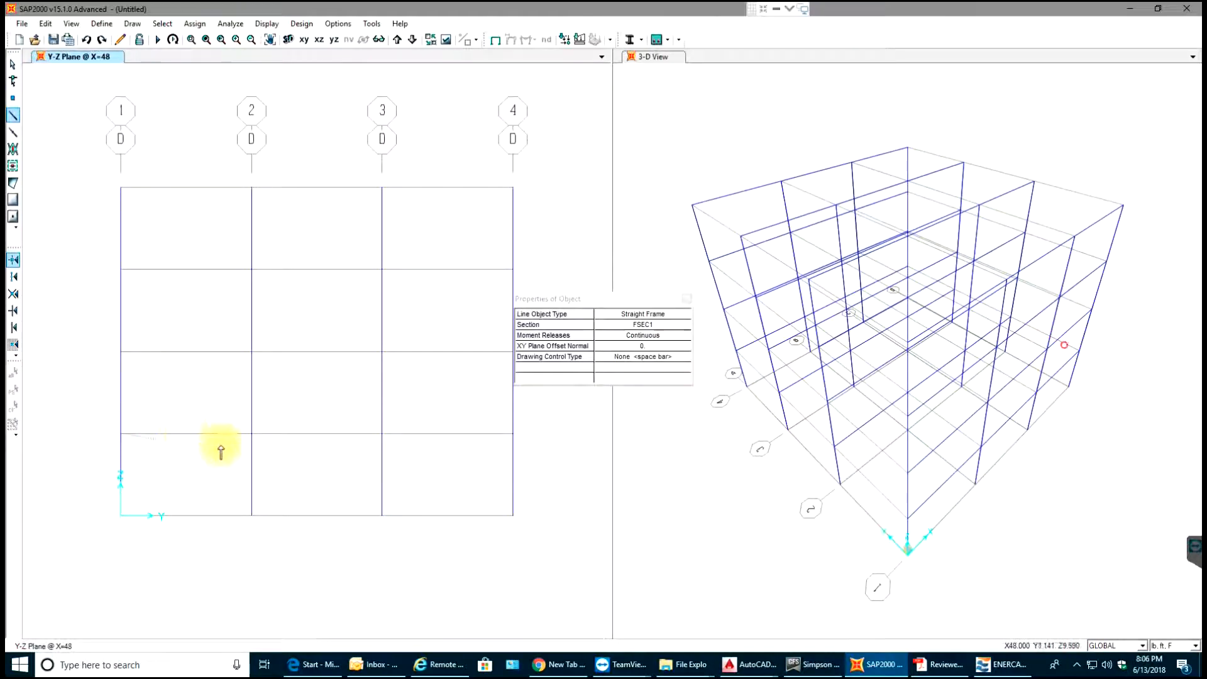
pyautogui.click(251, 433)
pyautogui.click(382, 433)
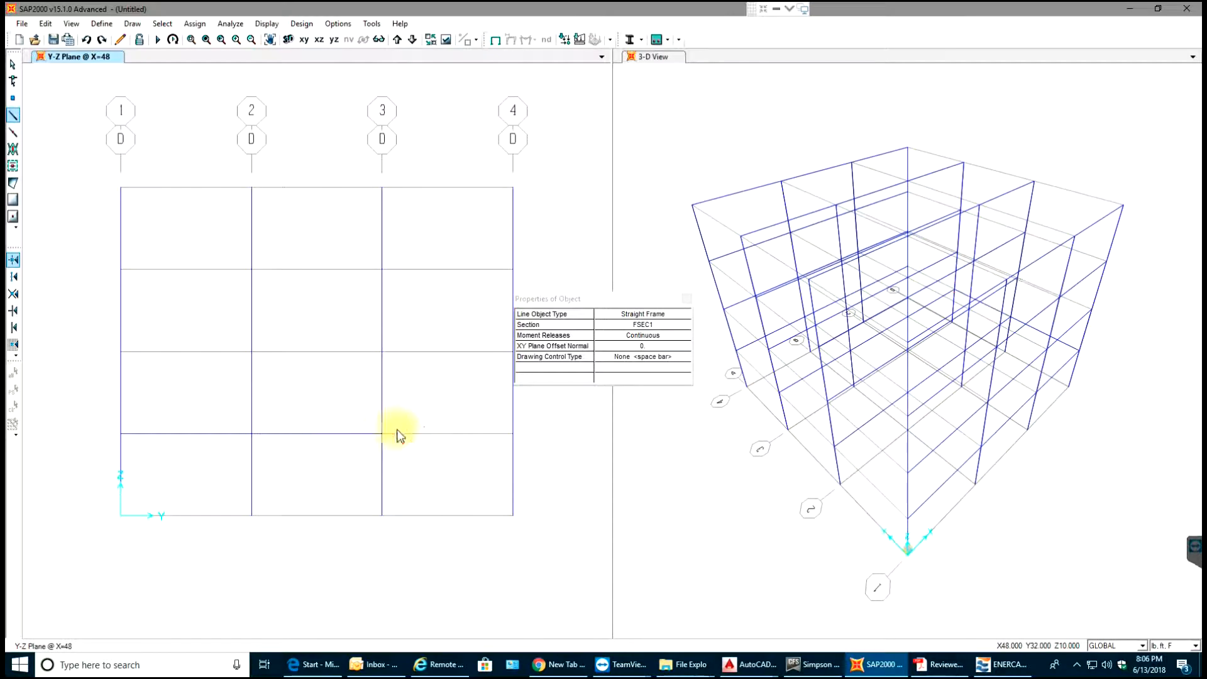
pyautogui.click(514, 433)
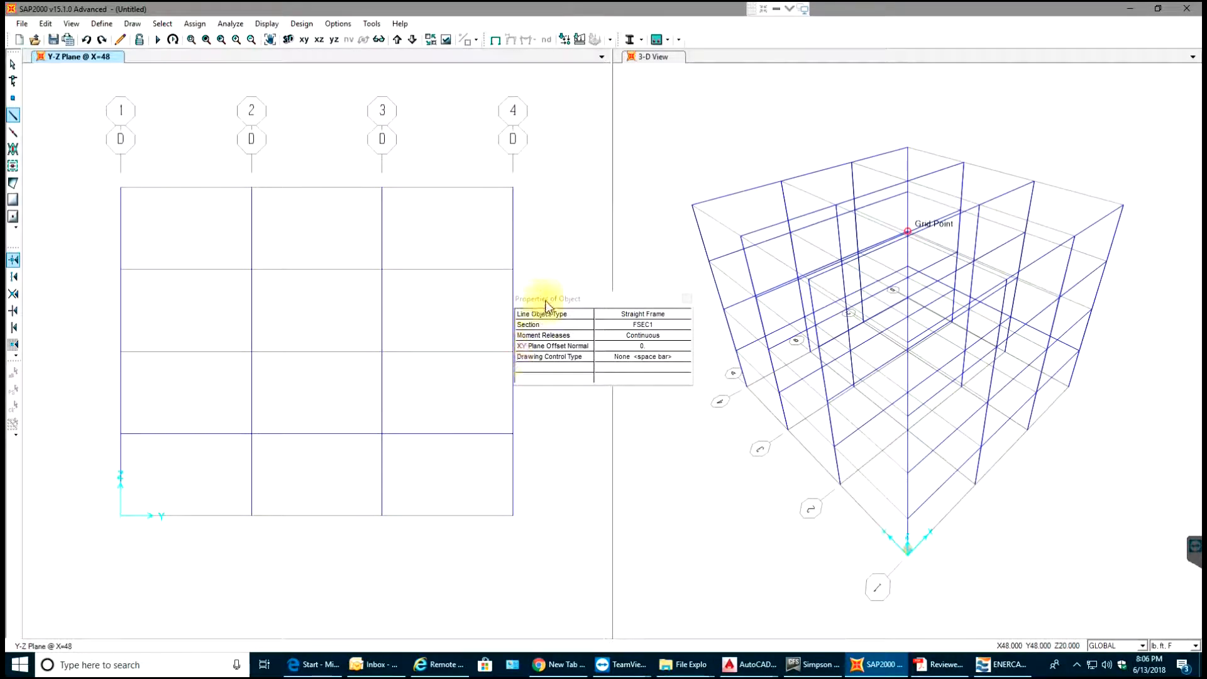
# Draw the second-level FSEC1 beams on grid line D from grid line 4 through 3 and 2 to 1
pyautogui.moveTo(545, 301); pyautogui.dragTo(595, 282)
pyautogui.click(513, 352)
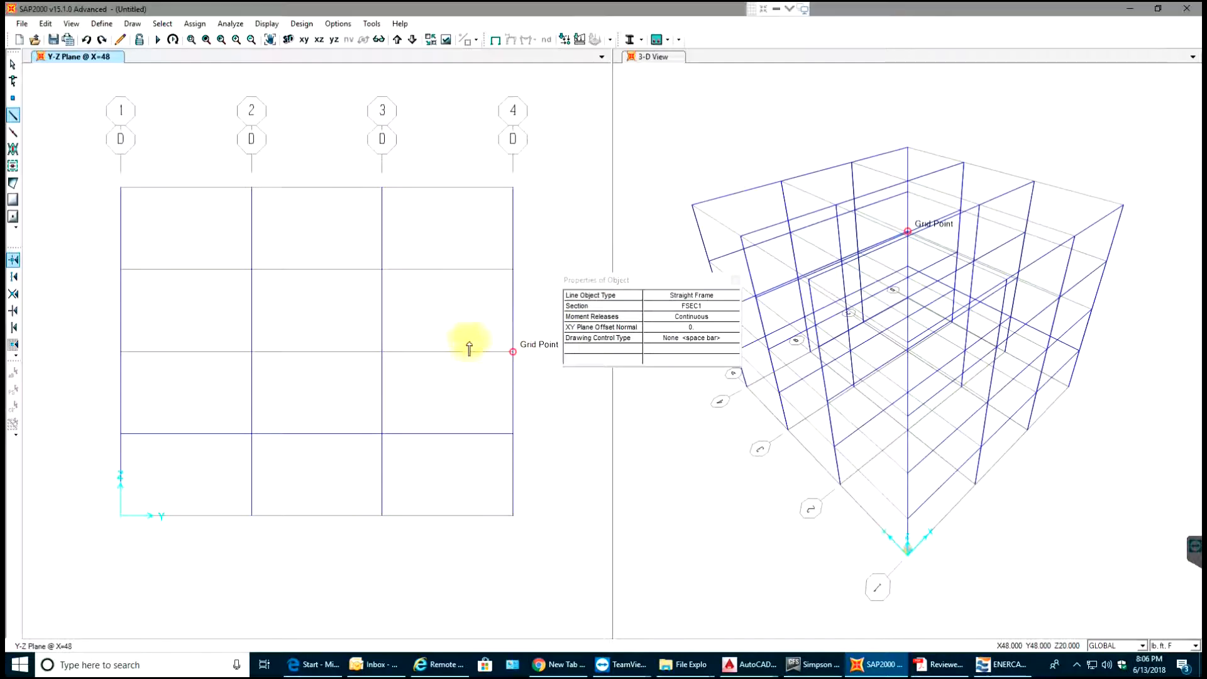
pyautogui.click(382, 352)
pyautogui.click(253, 353)
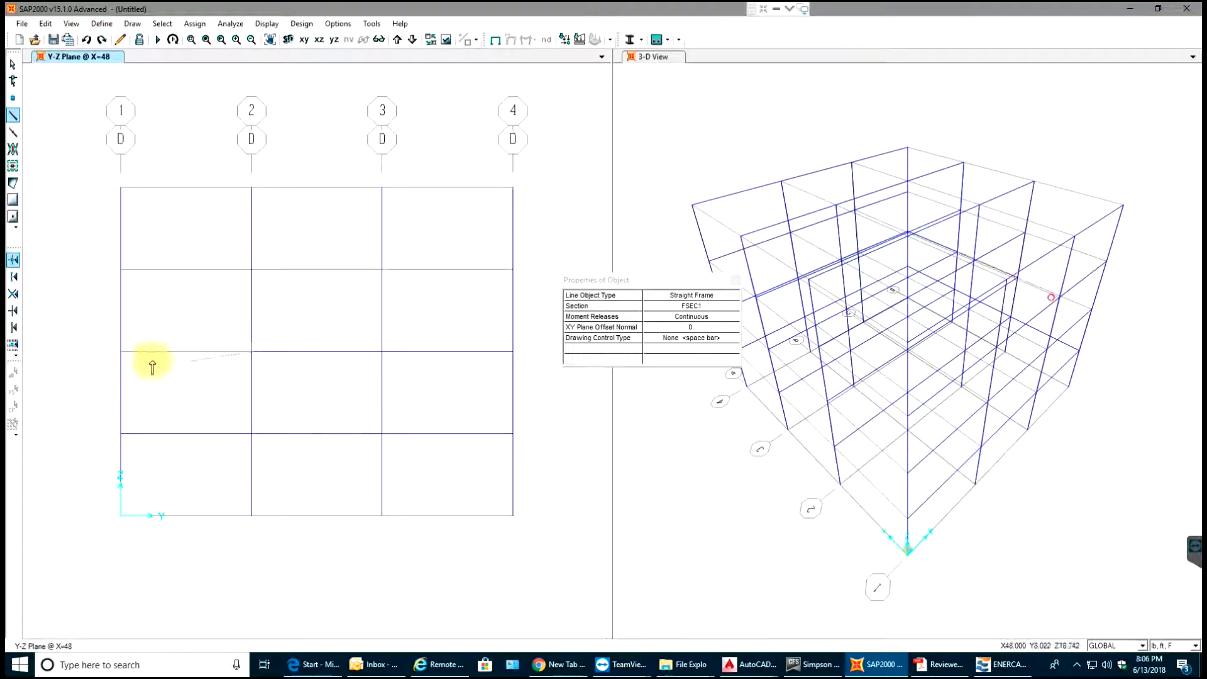
pyautogui.click(121, 351)
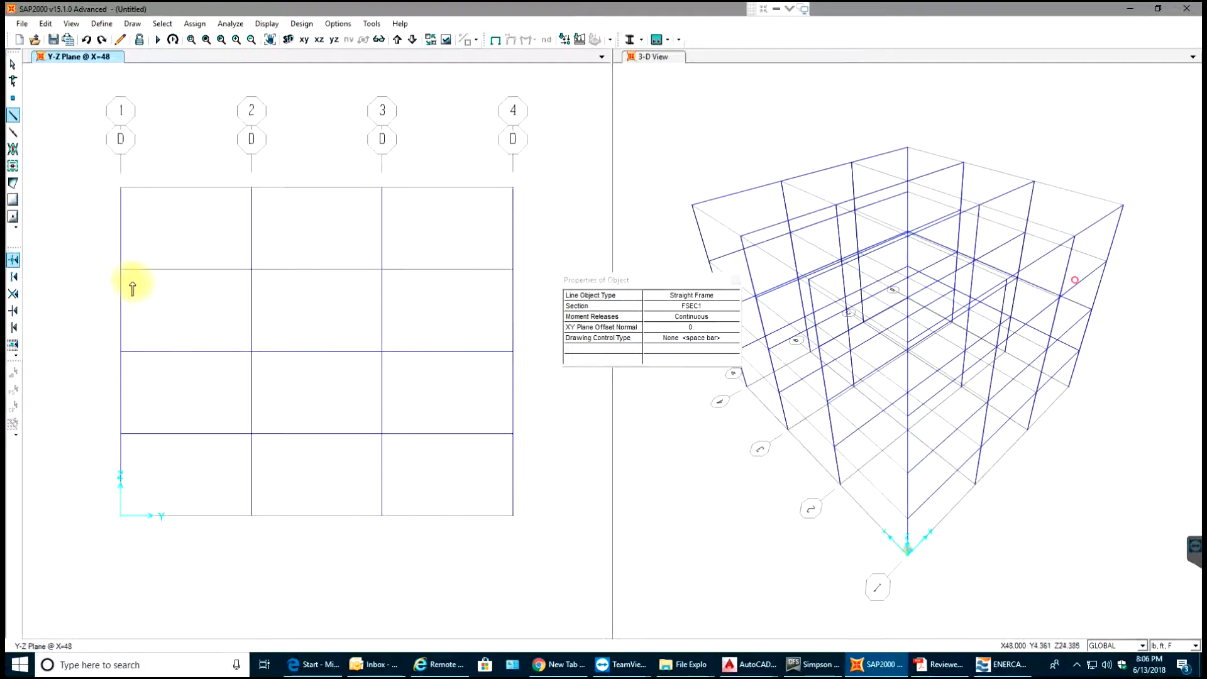
# Draw the third-level beams on grid line D from 1 to 4 and the top-level beams from 4 to 1 with FSEC1
pyautogui.click(252, 269)
pyautogui.click(382, 270)
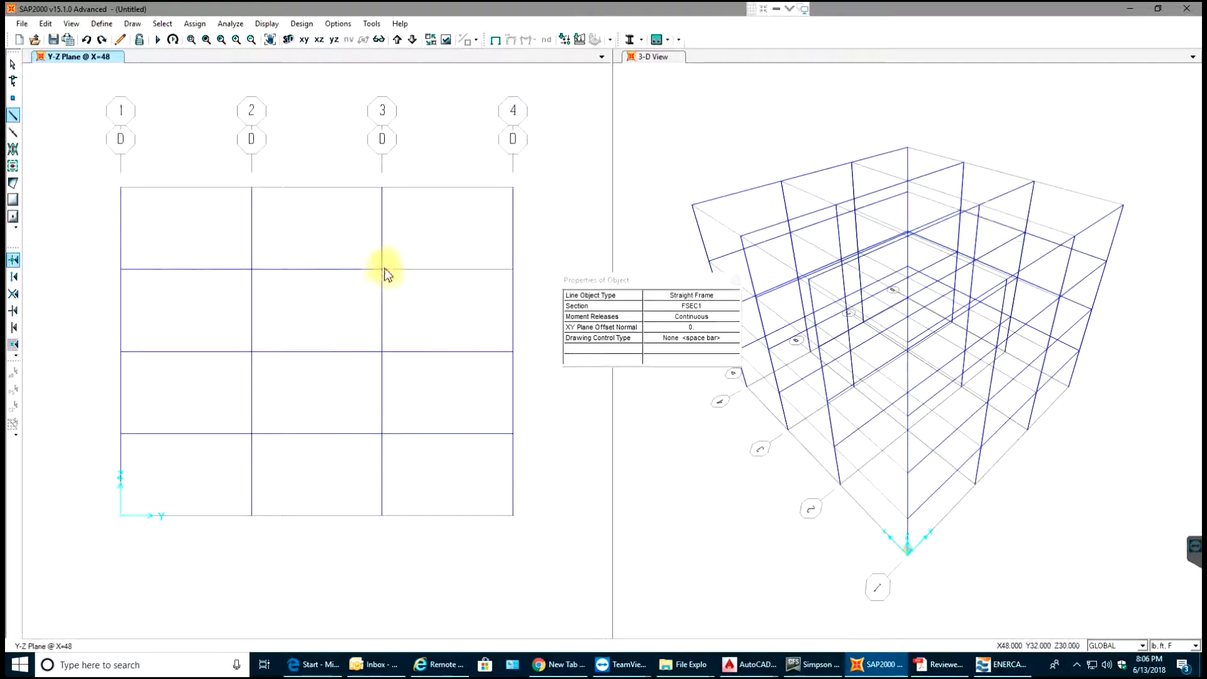
pyautogui.click(513, 269)
pyautogui.click(513, 188)
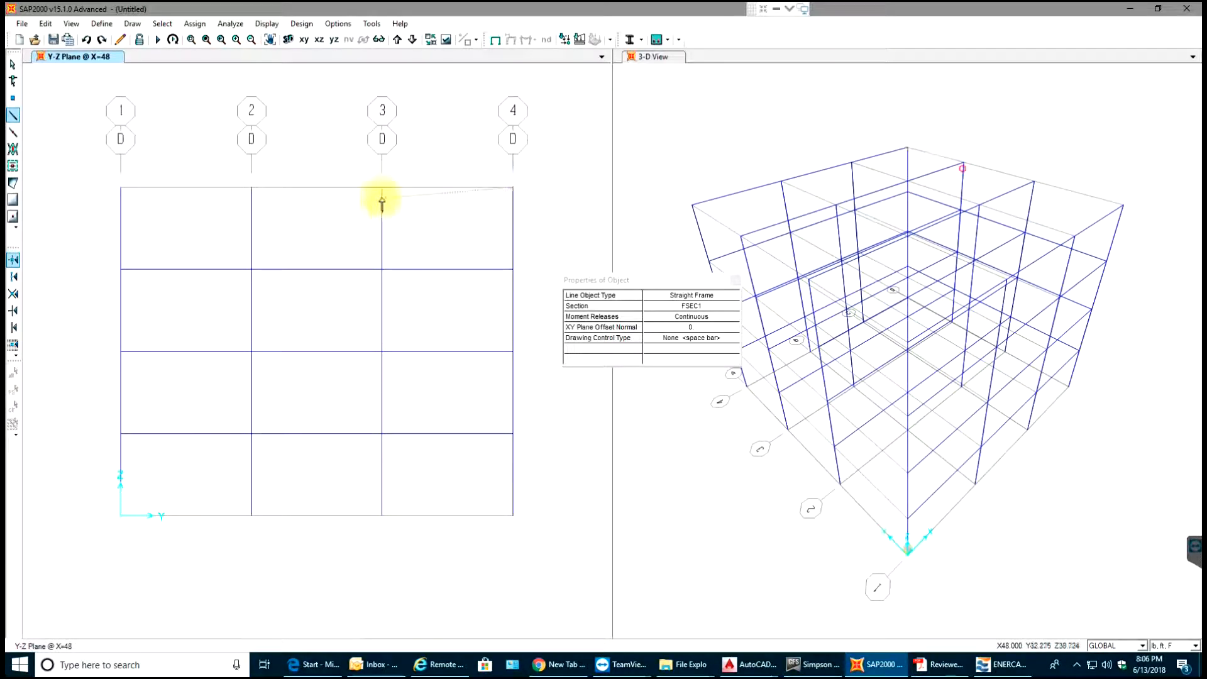
pyautogui.click(251, 188)
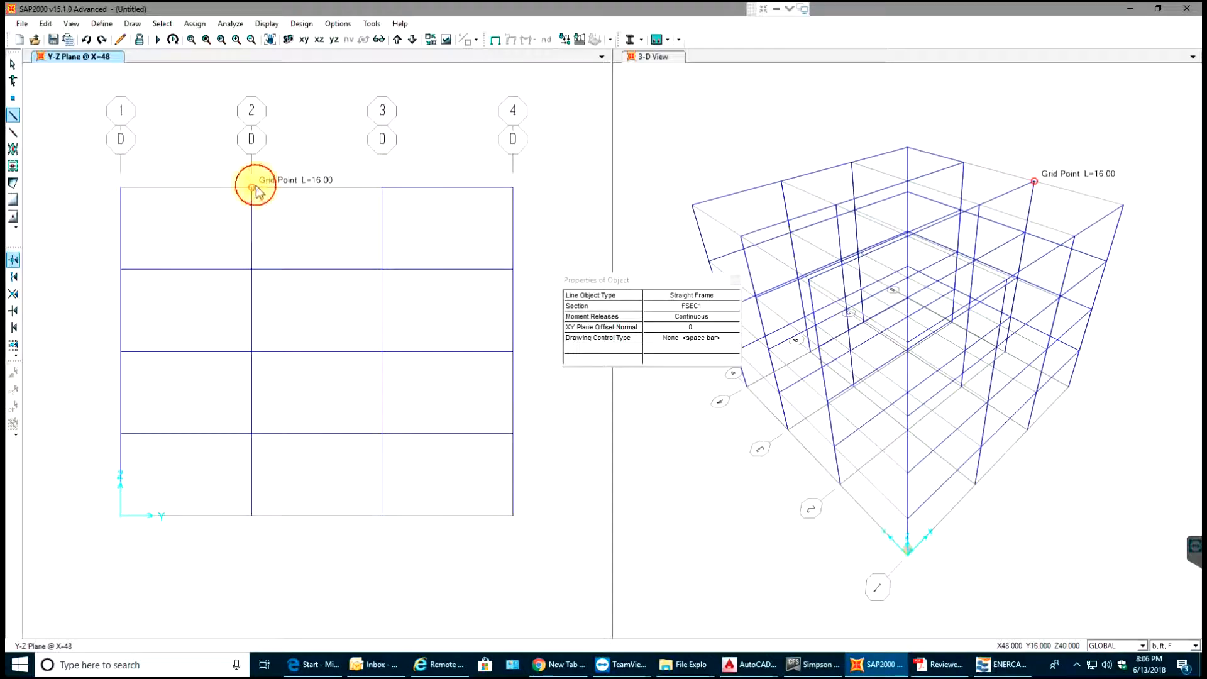
pyautogui.click(121, 187)
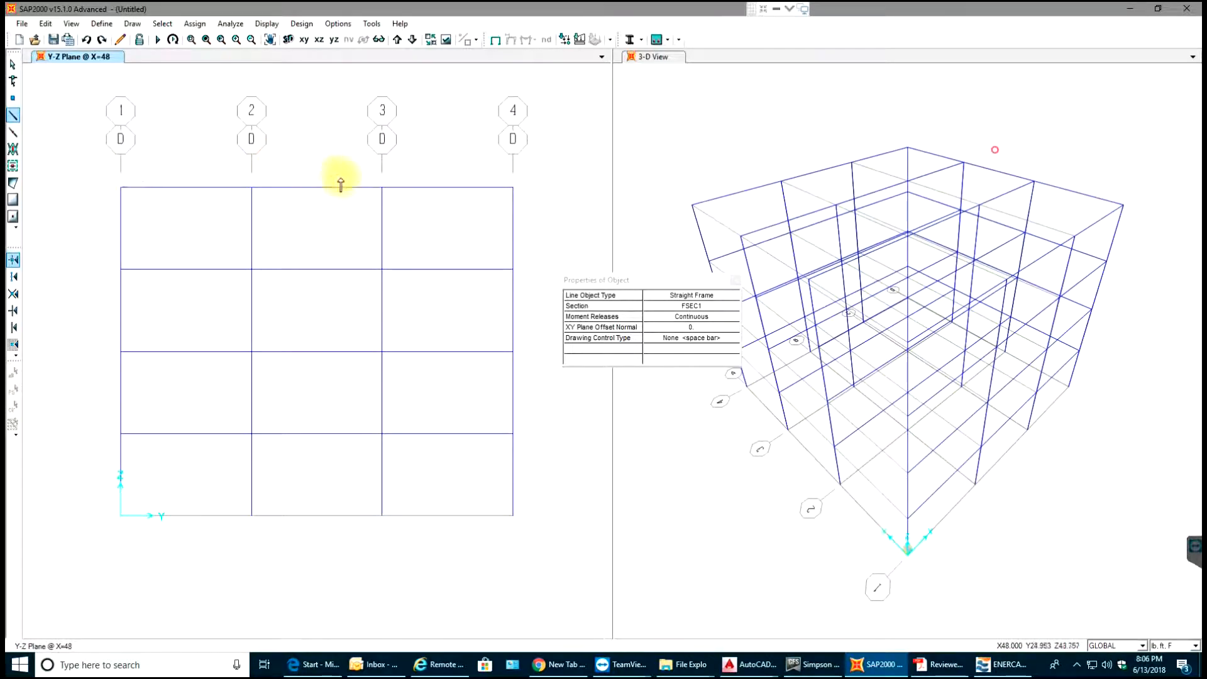
pyautogui.press('Escape')
# Replicate all beams on grid line D linearly with dx -16, dy 0 and number 3
pyautogui.moveTo(470, 161); pyautogui.dragTo(431, 475)
pyautogui.moveTo(323, 154); pyautogui.dragTo(292, 496)
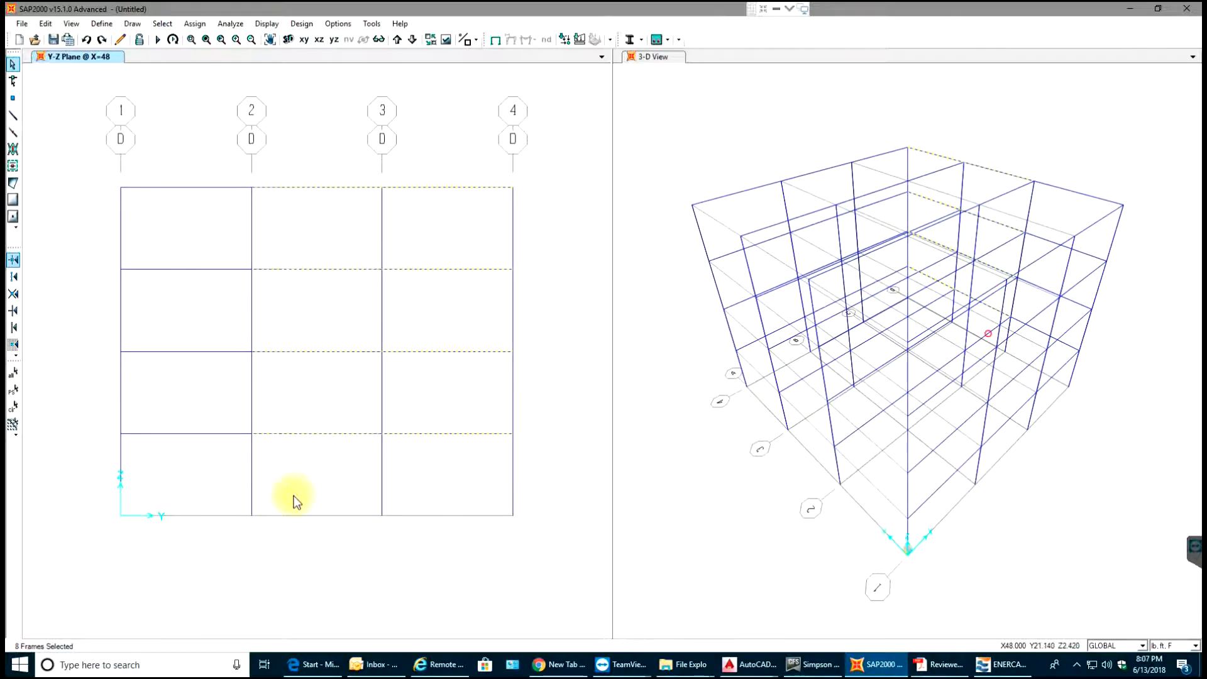
pyautogui.moveTo(200, 159); pyautogui.dragTo(187, 469)
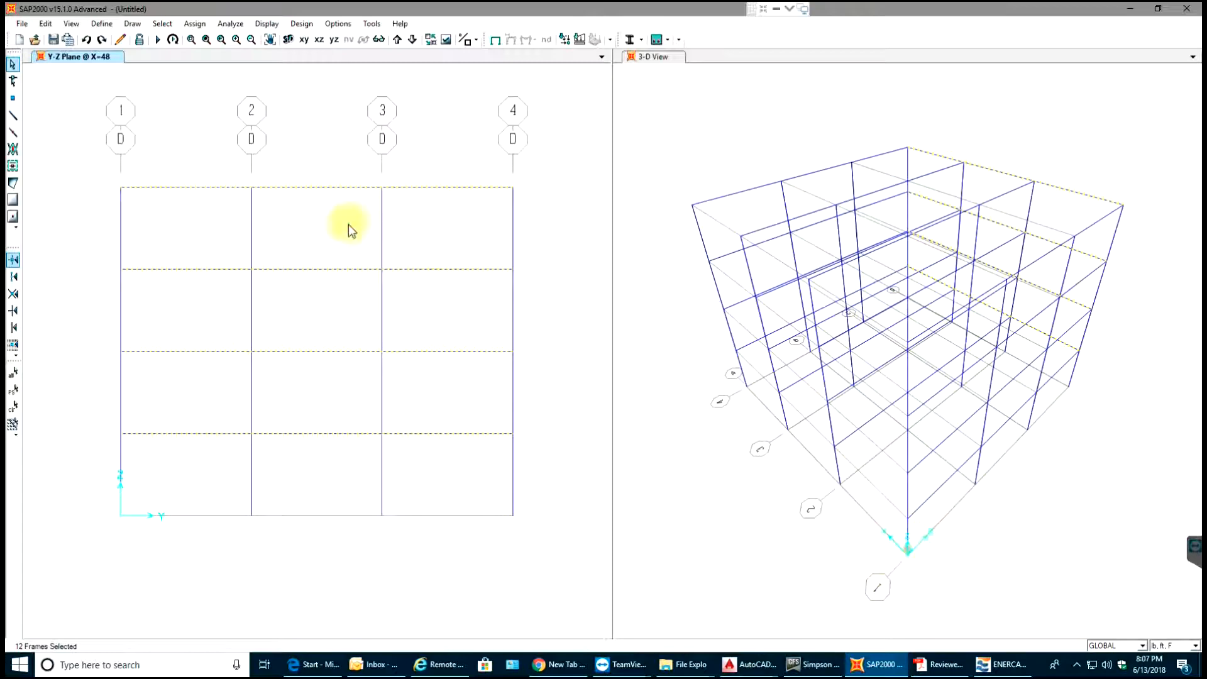
pyautogui.click(45, 25)
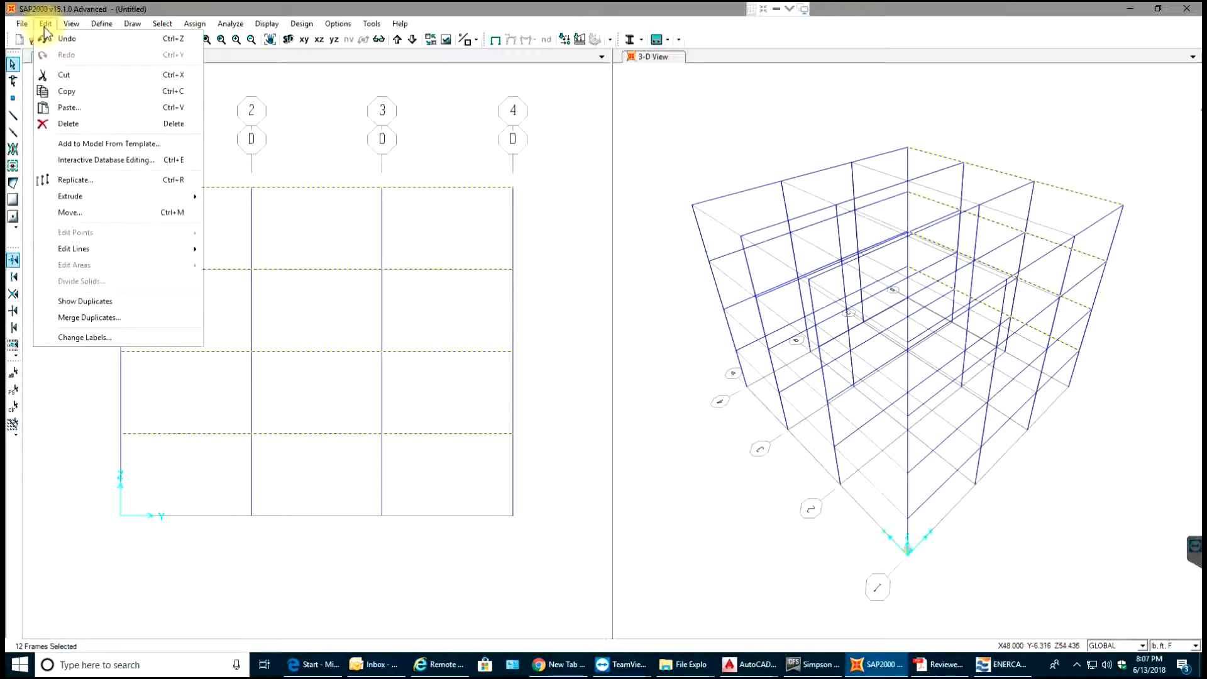
pyautogui.click(100, 184)
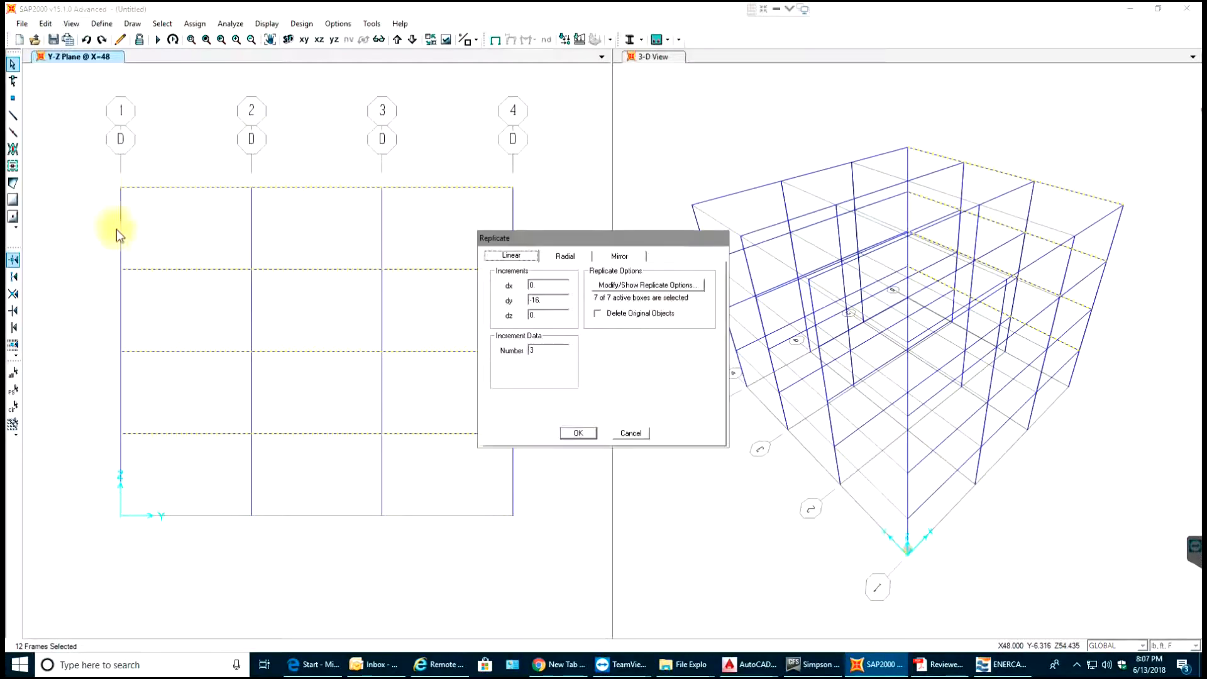
pyautogui.doubleClick(555, 304)
pyautogui.write('0')
pyautogui.doubleClick(546, 286)
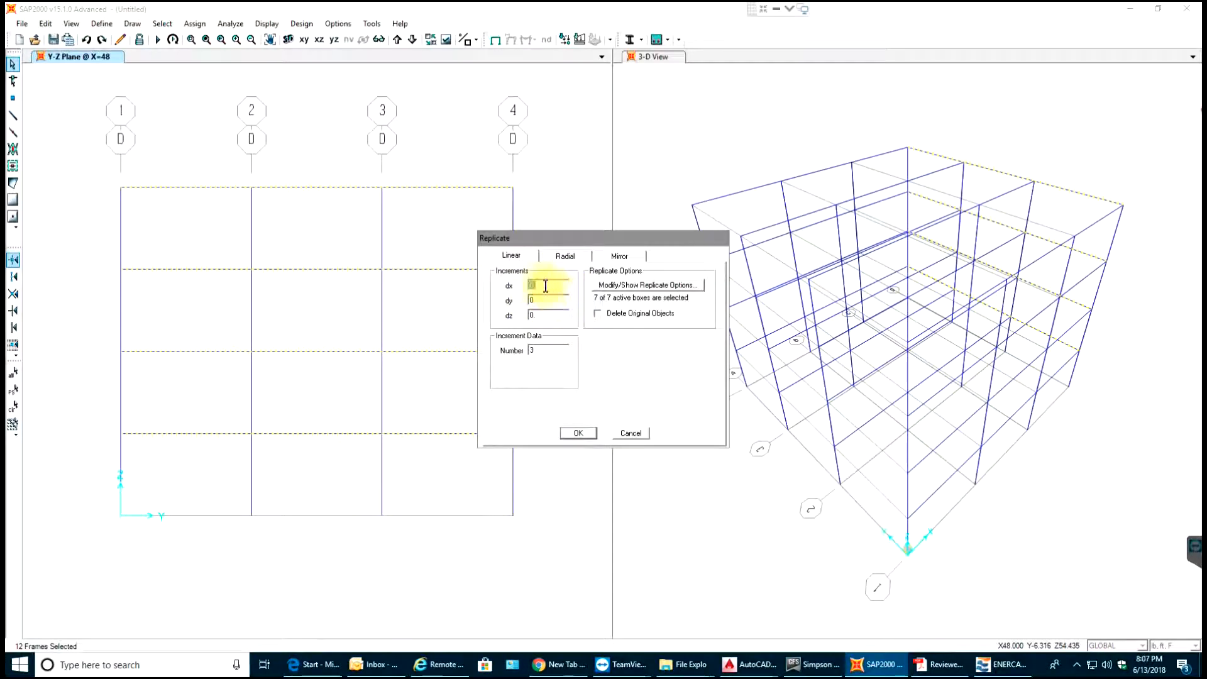
pyautogui.write('-16')
pyautogui.click(578, 432)
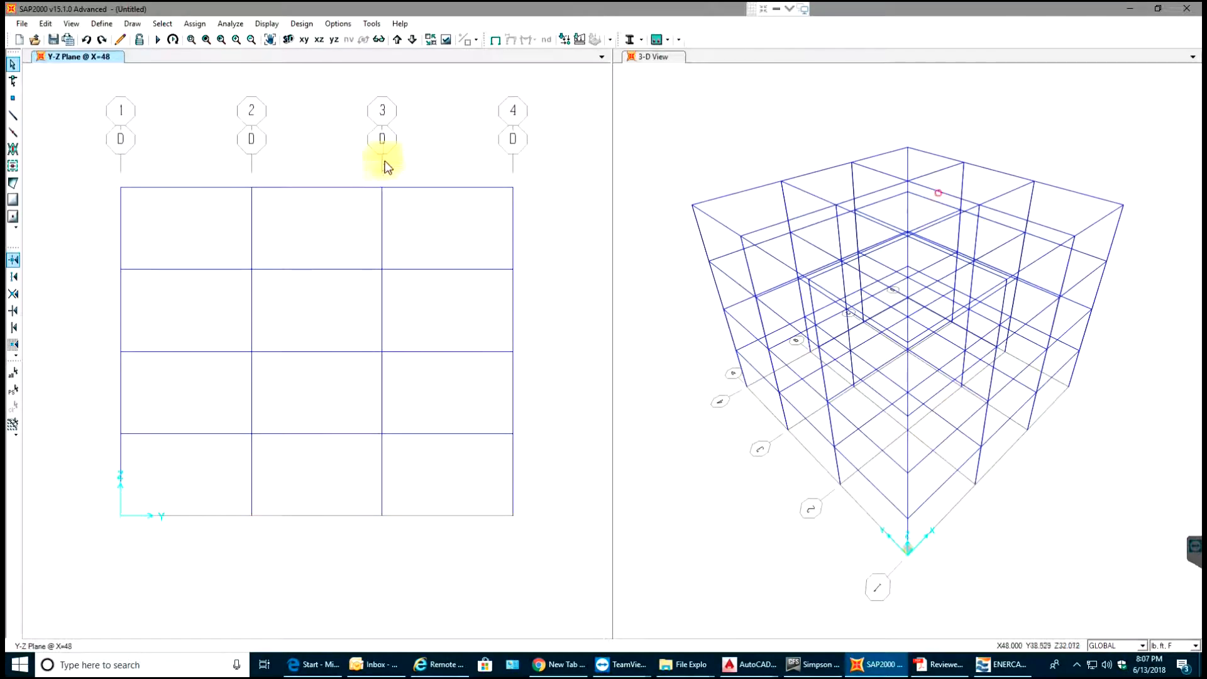
# Show the X-Y plane at Z=40 and add a Shell - Thick area section of 5000Psi with membrane and bending thickness 12
pyautogui.click(304, 40)
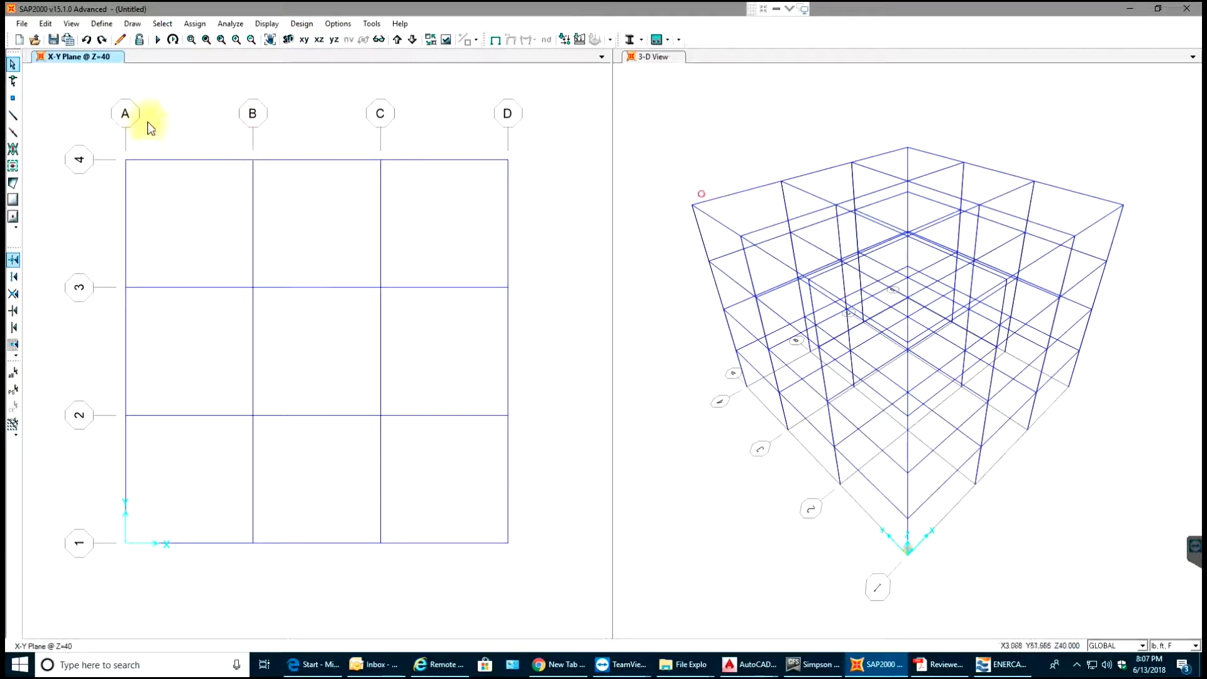
pyautogui.click(101, 23)
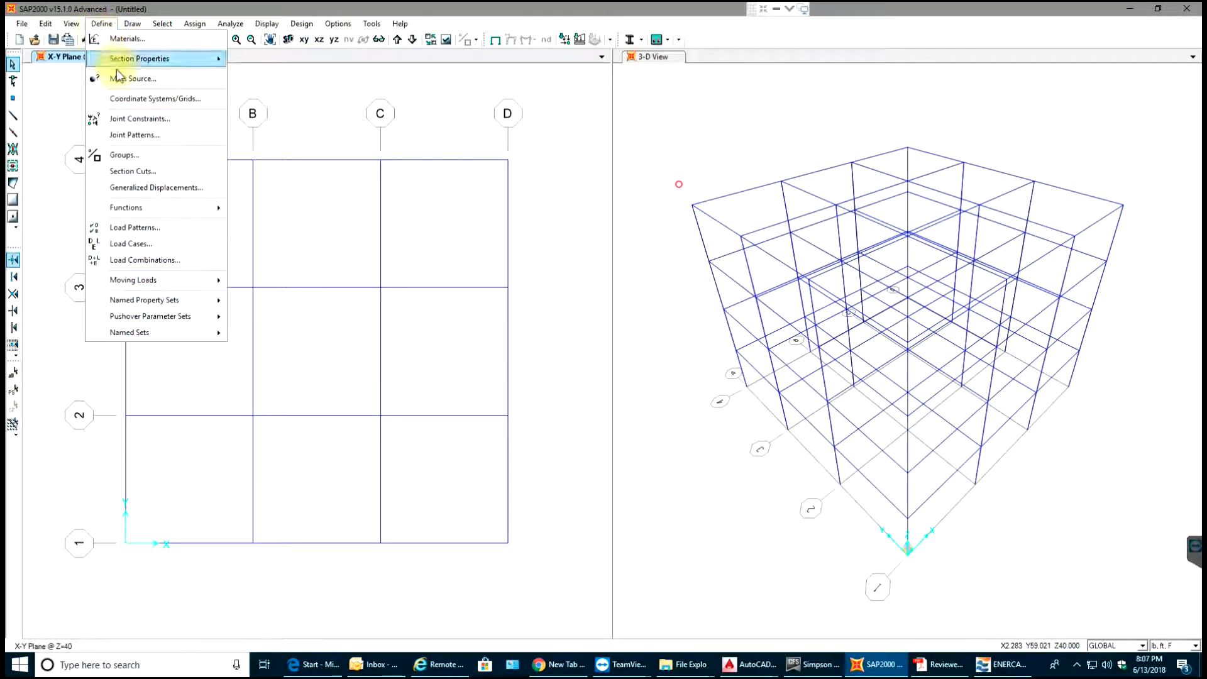
pyautogui.moveTo(138, 58)
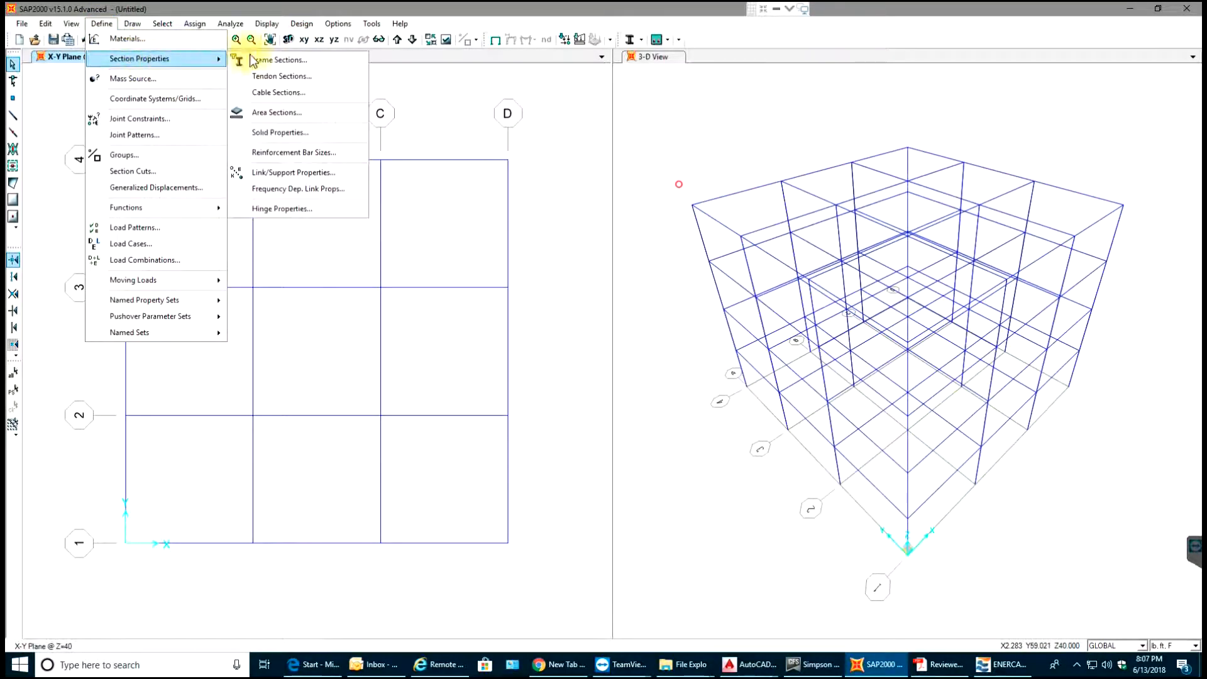
pyautogui.click(286, 112)
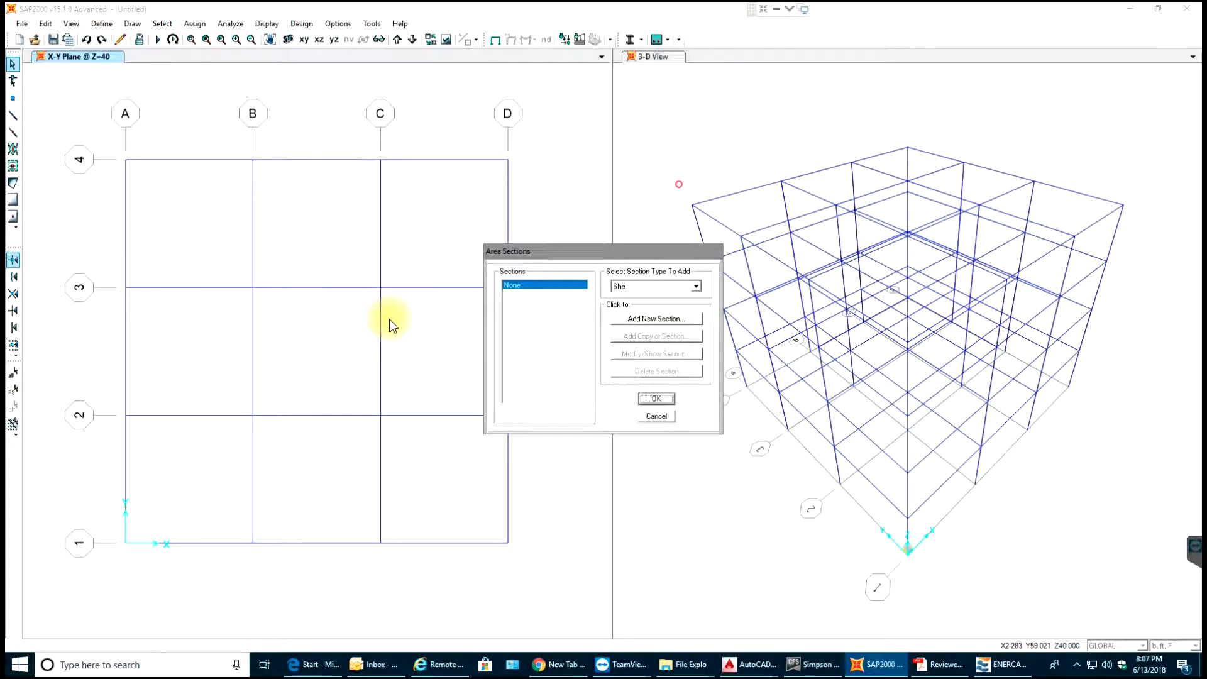
pyautogui.click(656, 319)
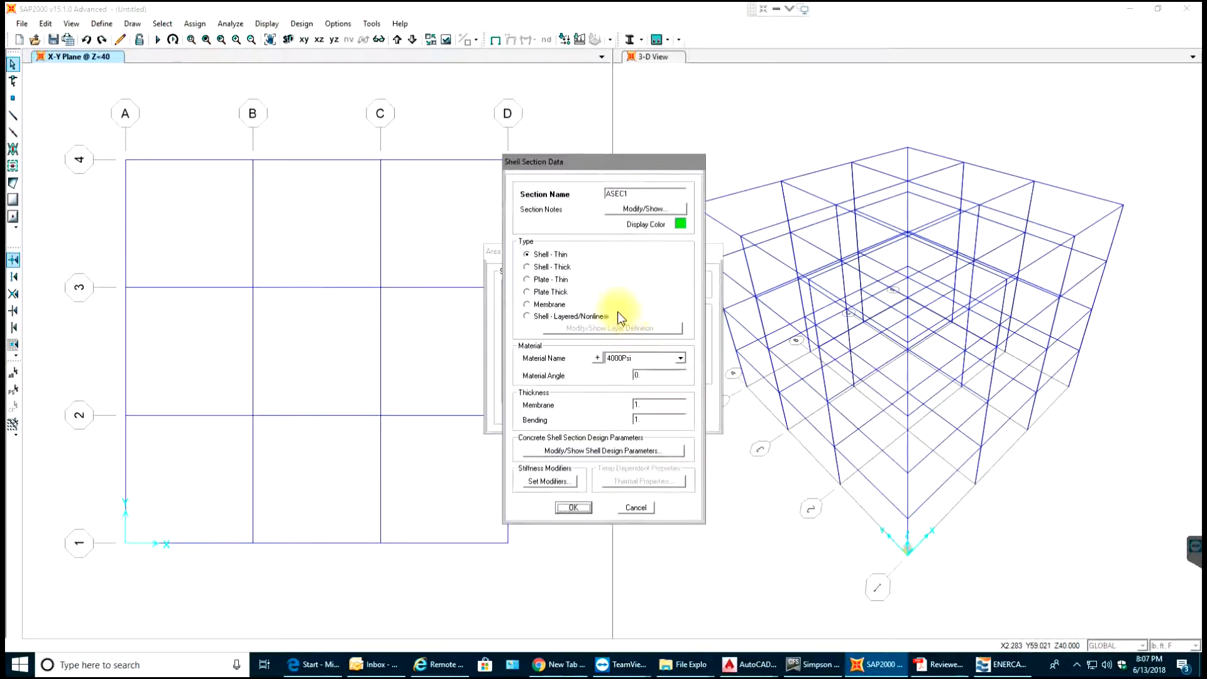
pyautogui.click(557, 268)
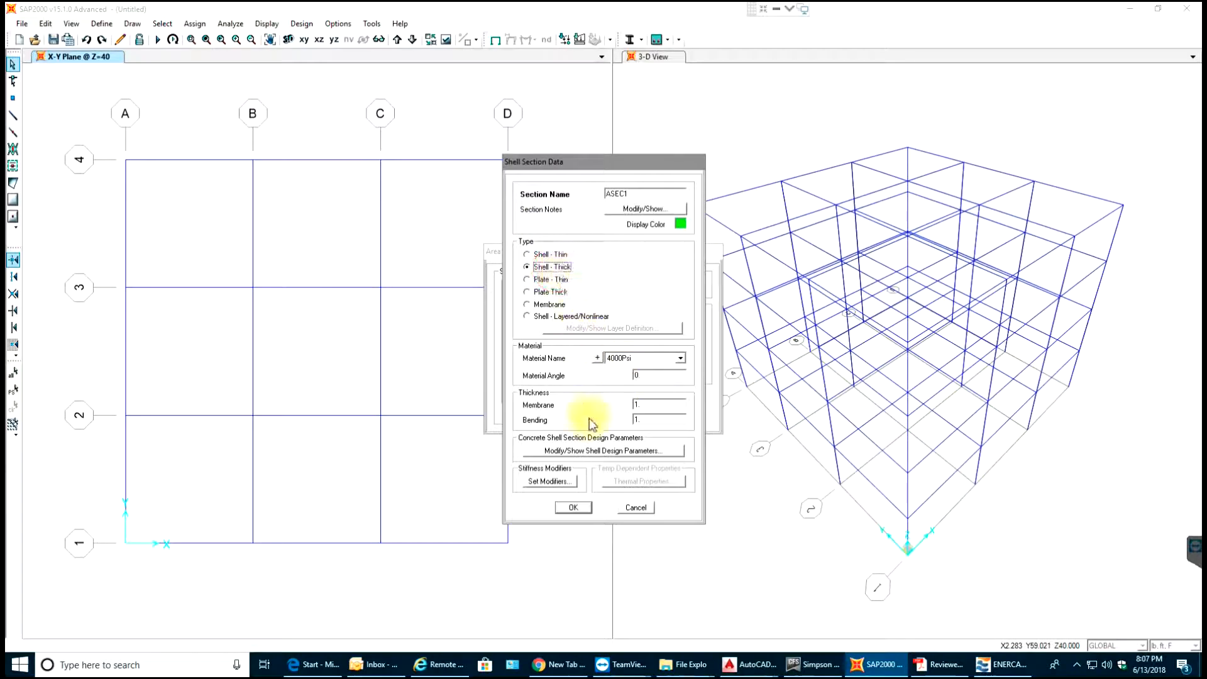
pyautogui.click(635, 358)
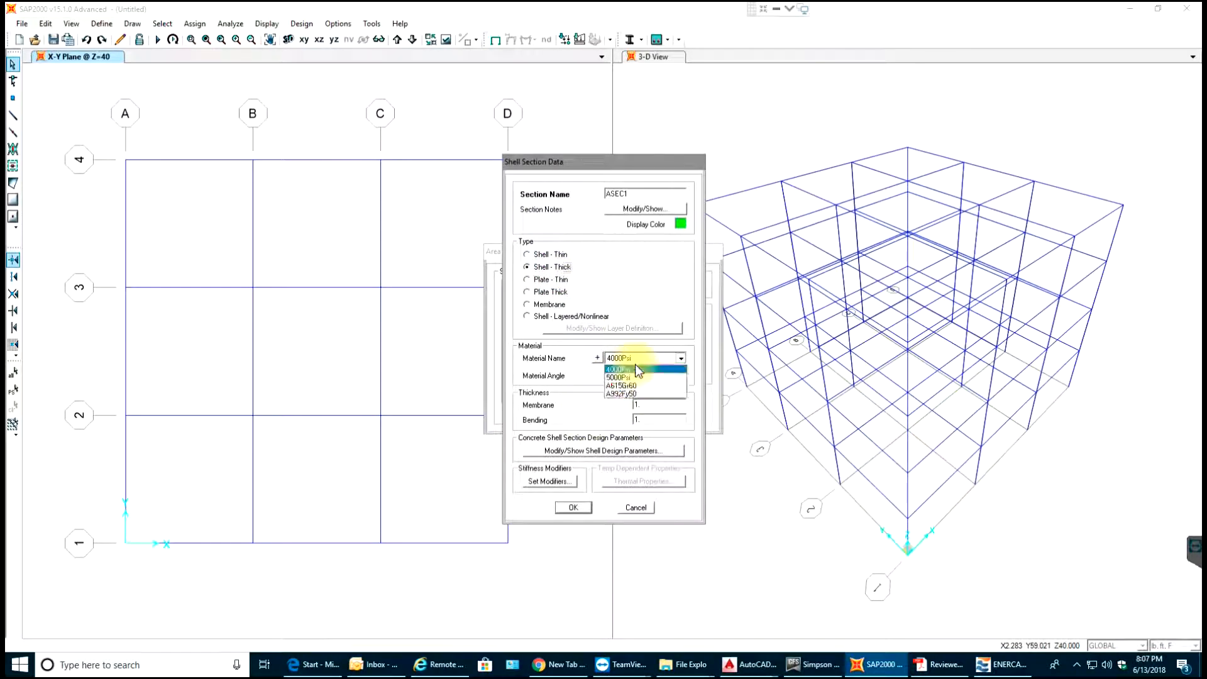
pyautogui.click(631, 377)
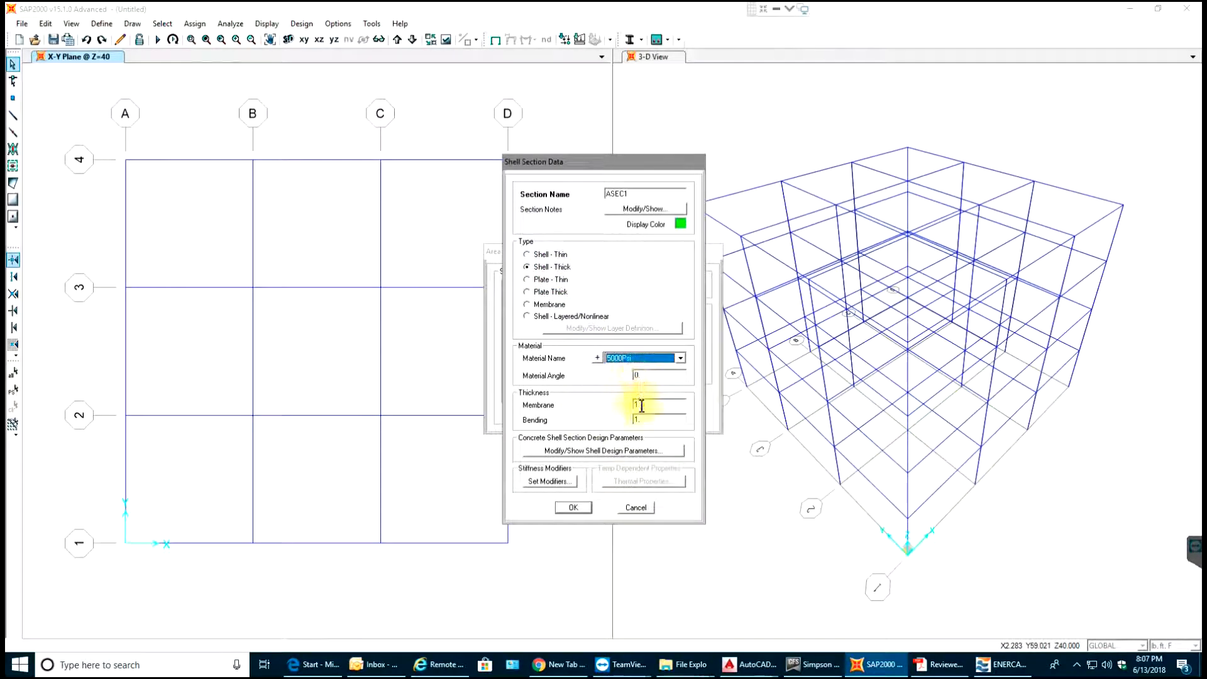
pyautogui.doubleClick(641, 405)
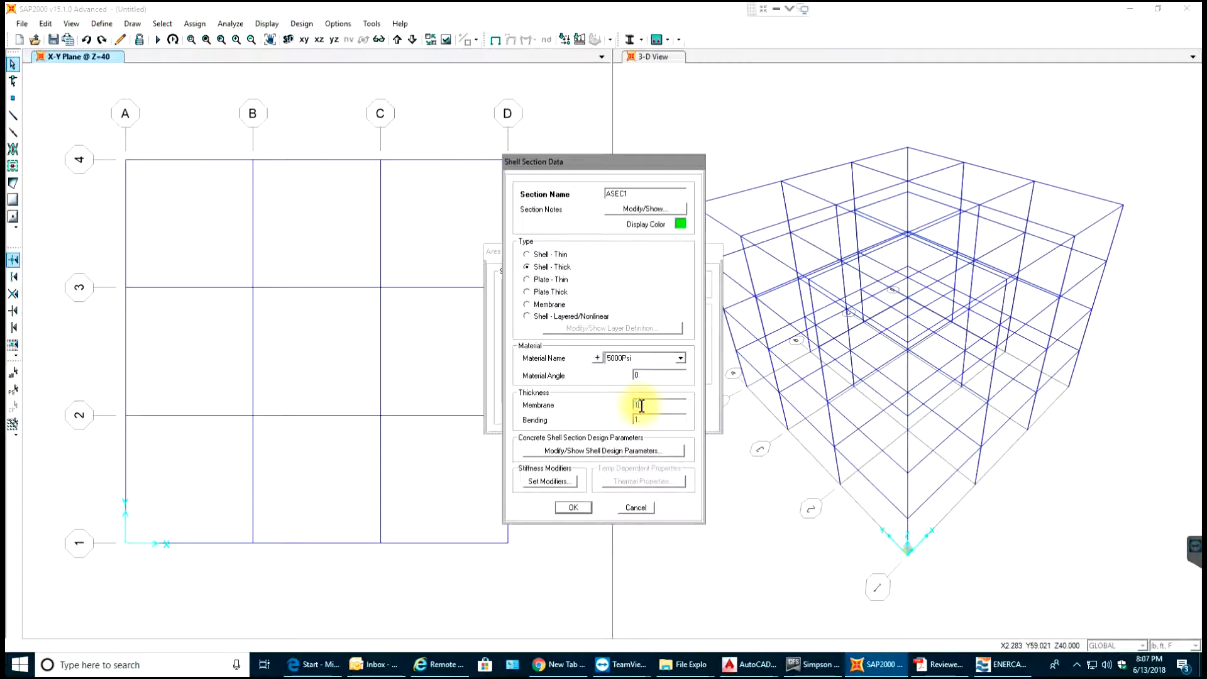
# Give the new shell section a two-layer rebar layout with top and bottom covers of 2 in direction 1 and 1.5 in direction 2
pyautogui.click(639, 450)
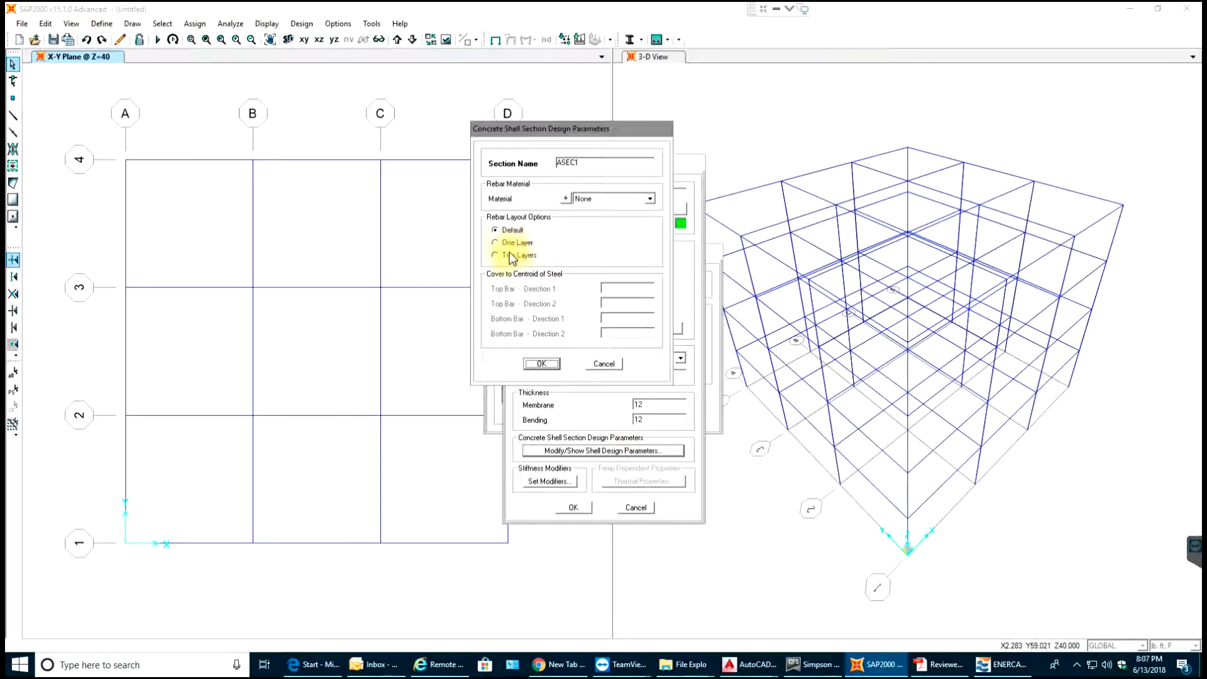
pyautogui.click(509, 253)
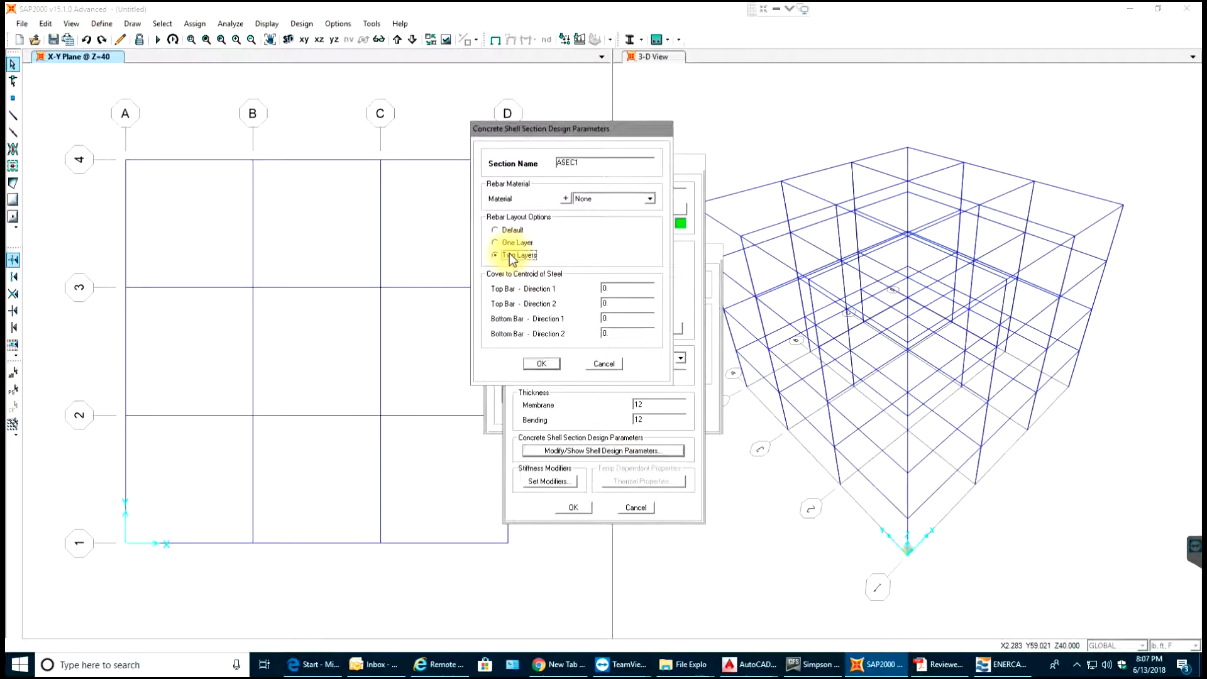
pyautogui.doubleClick(624, 286)
pyautogui.write('2')
pyautogui.doubleClick(607, 303)
pyautogui.write('2')
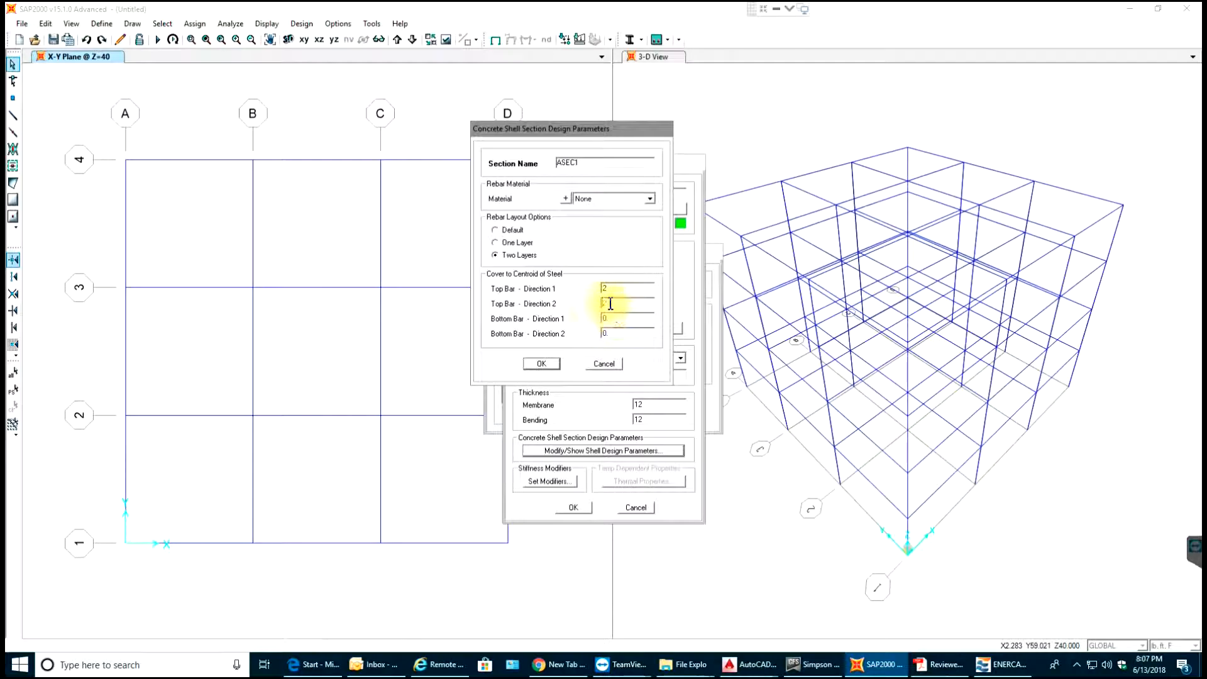
pyautogui.write('1.52')
pyautogui.doubleClick(607, 333)
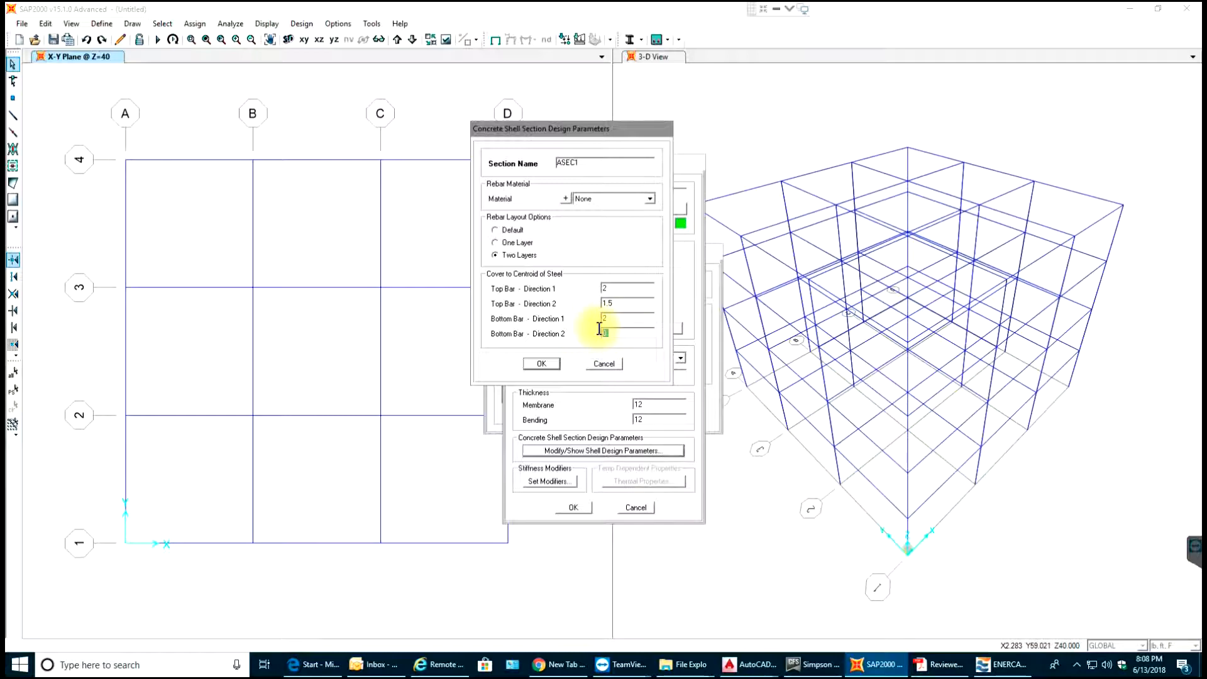
pyautogui.write('1.5')
pyautogui.click(540, 364)
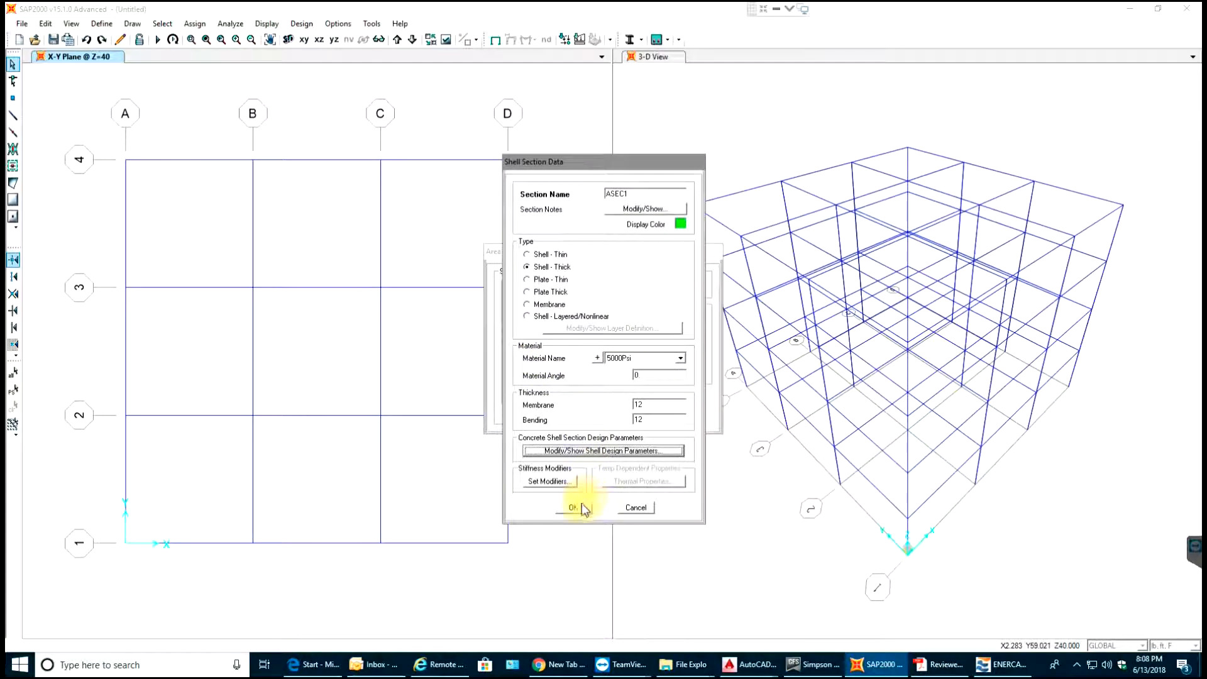
# Name the 12-thick shell section Slab and save it to the area sections
pyautogui.click(632, 193)
pyautogui.doubleClick(631, 193)
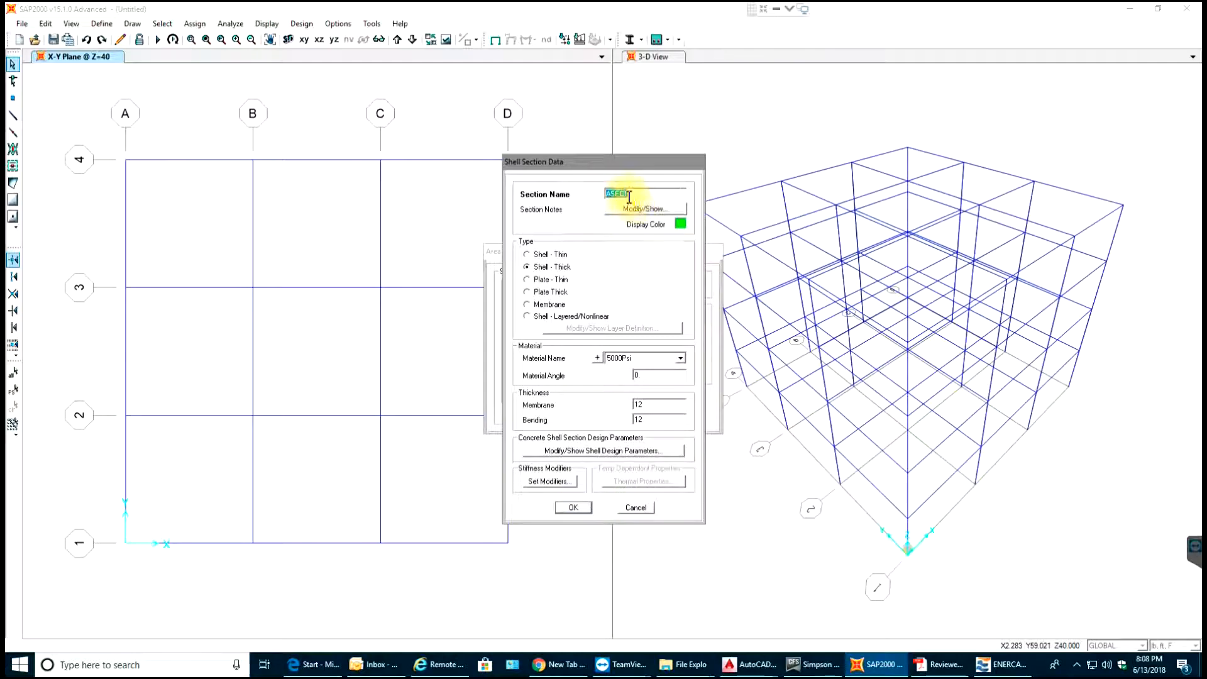
pyautogui.write('S')
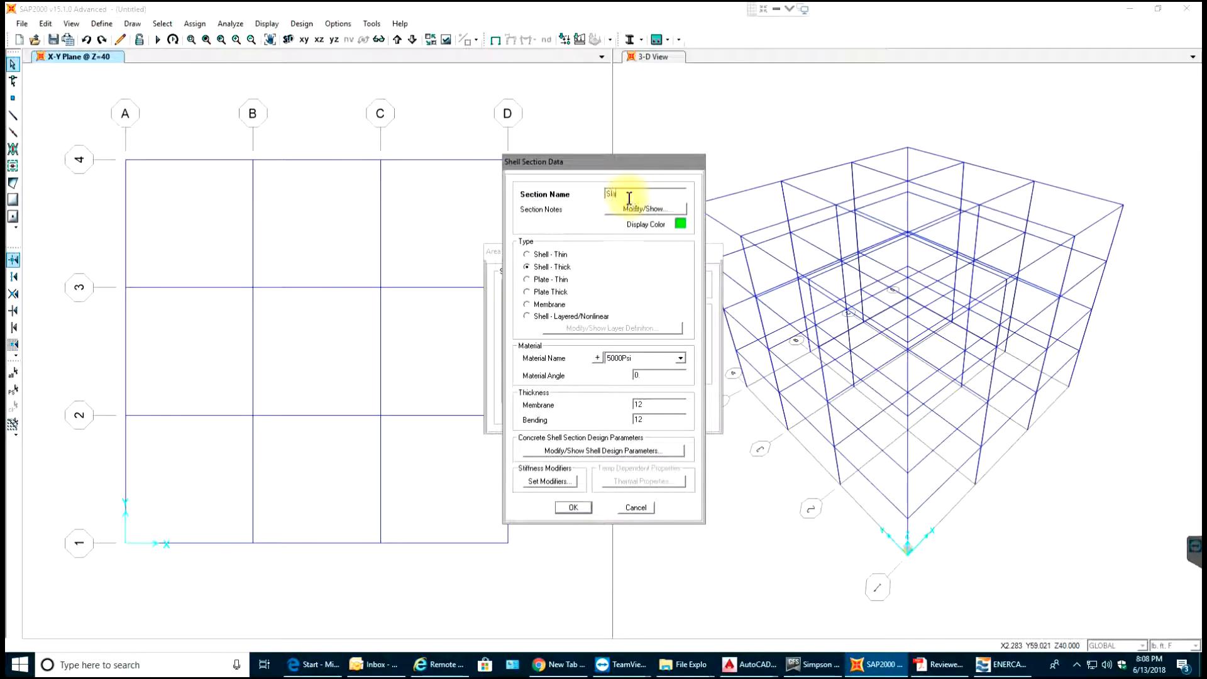
pyautogui.write('lab')
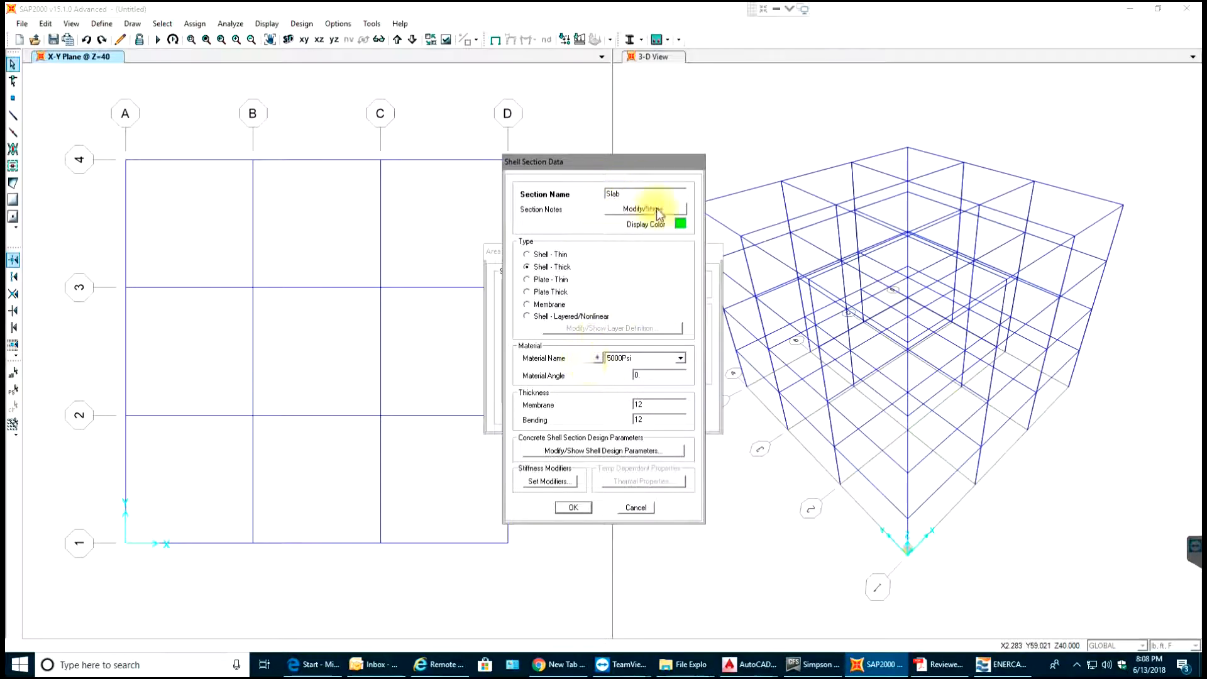
pyautogui.click(582, 509)
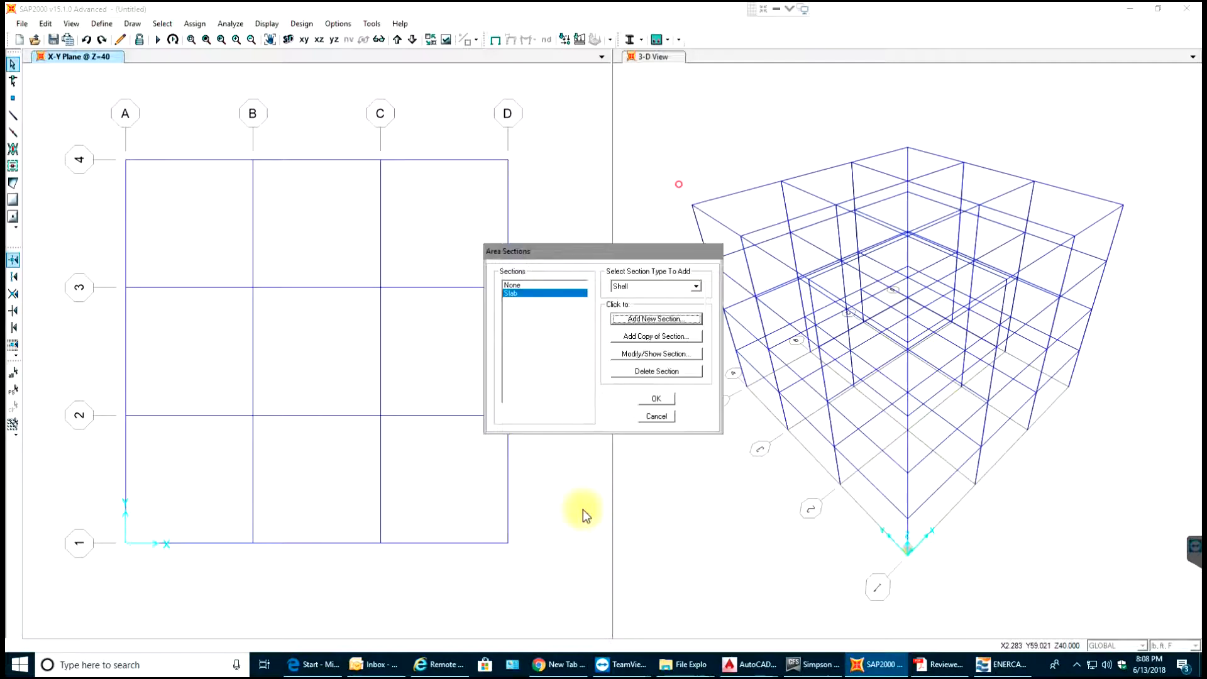
pyautogui.click(664, 320)
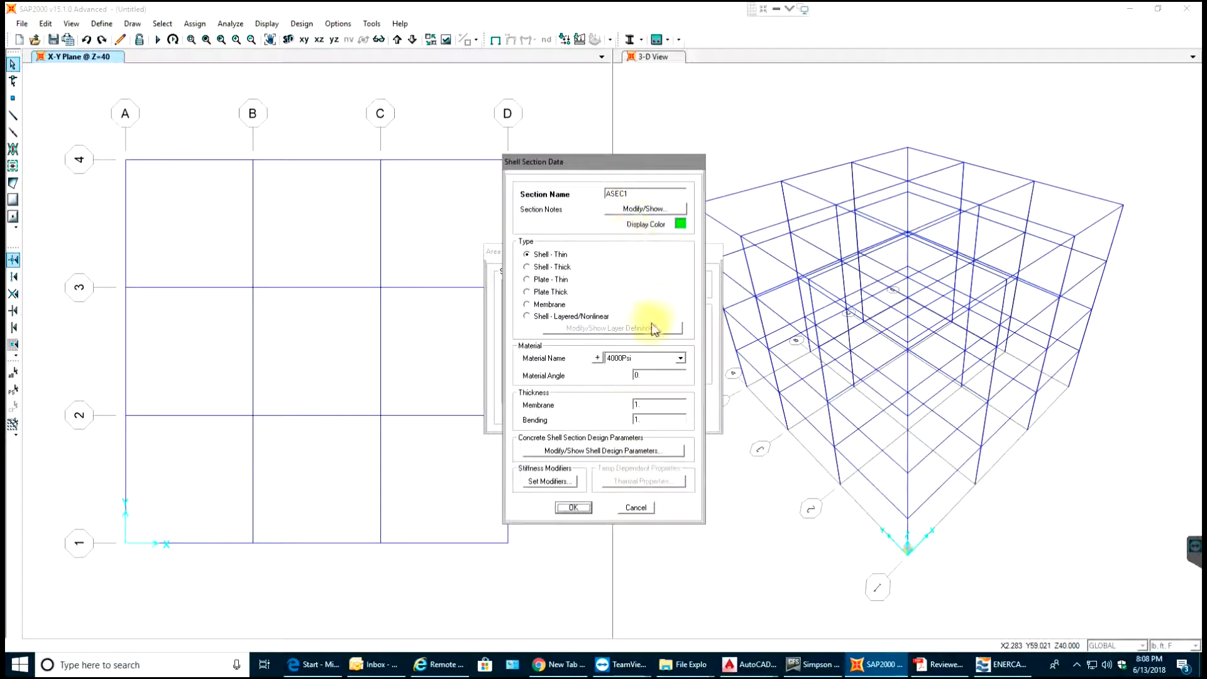
pyautogui.click(636, 507)
pyautogui.click(656, 284)
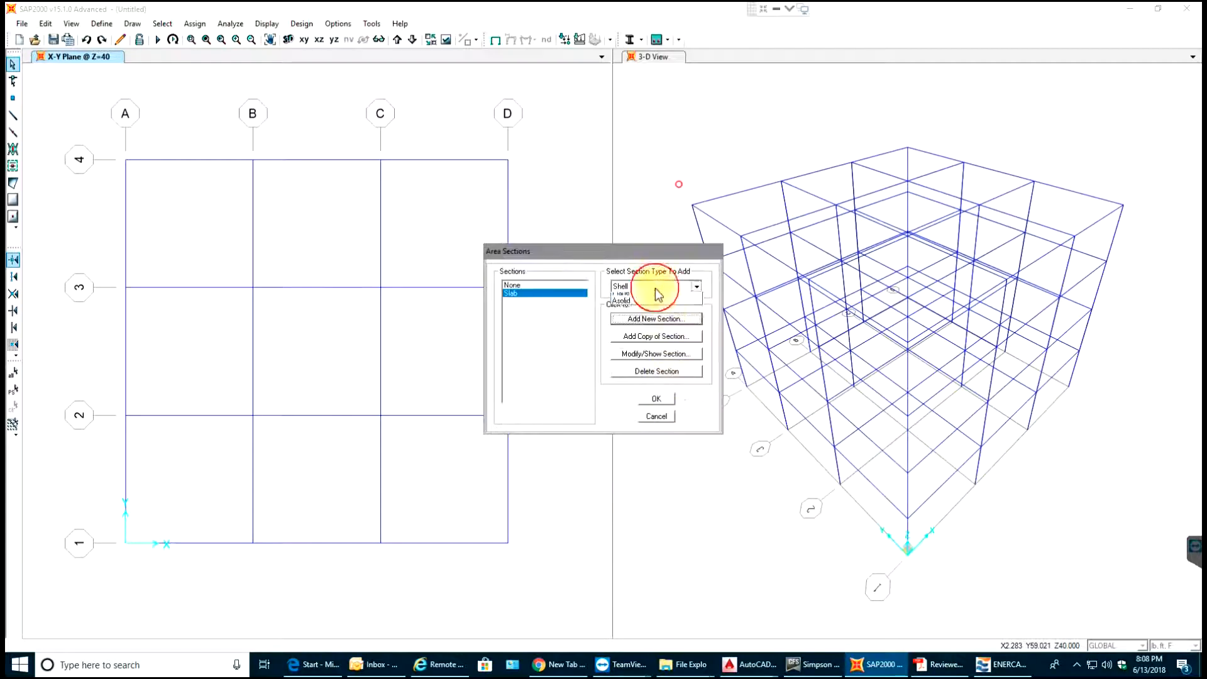
pyautogui.click(655, 288)
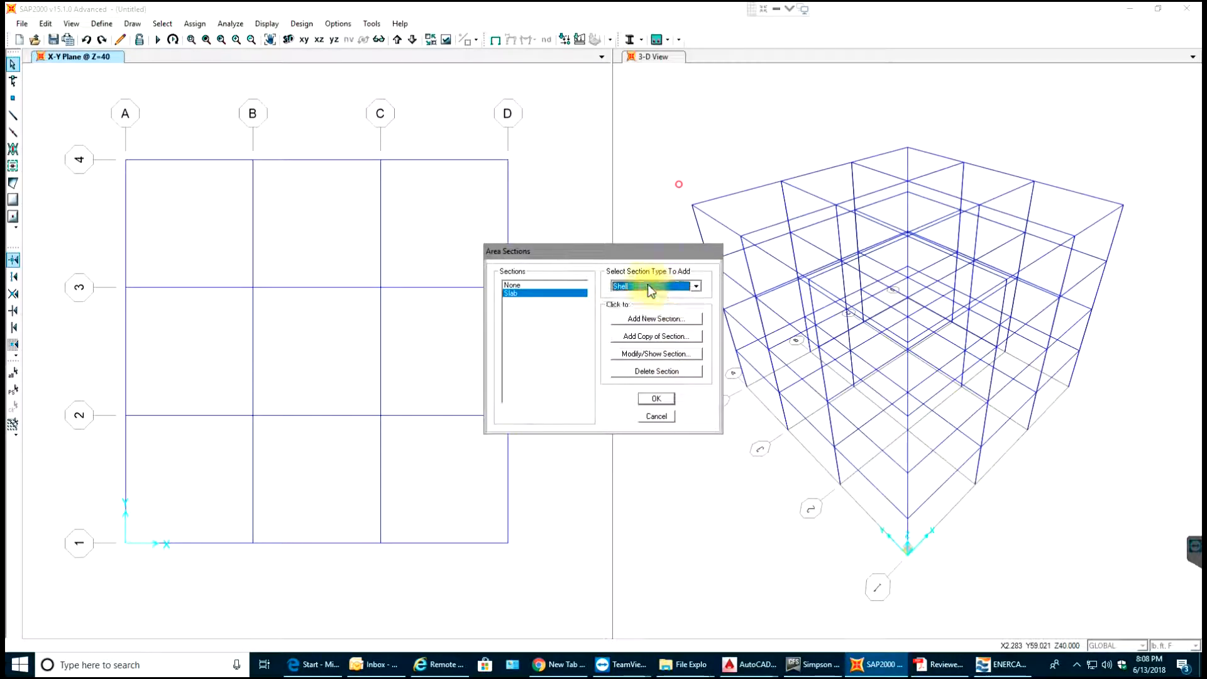
# Add another shell section of type Shell - Thick with material 5000Psi and membrane and bending thickness 8
pyautogui.click(669, 320)
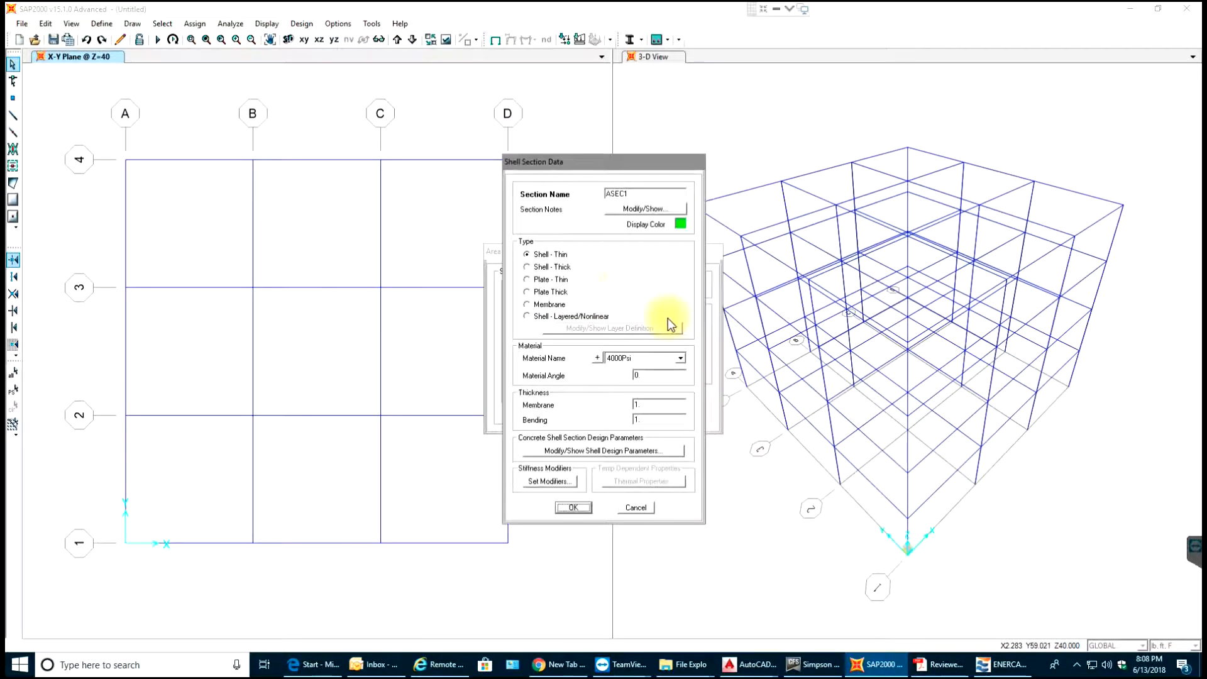
pyautogui.click(557, 267)
pyautogui.click(642, 360)
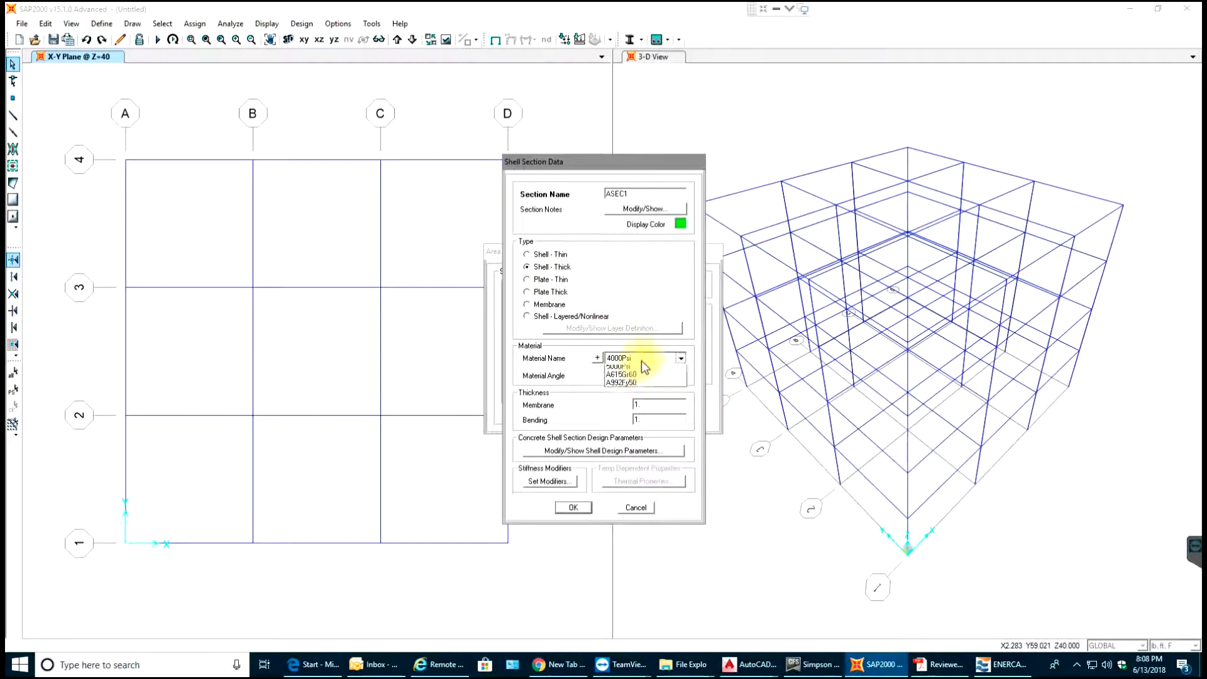
pyautogui.click(623, 376)
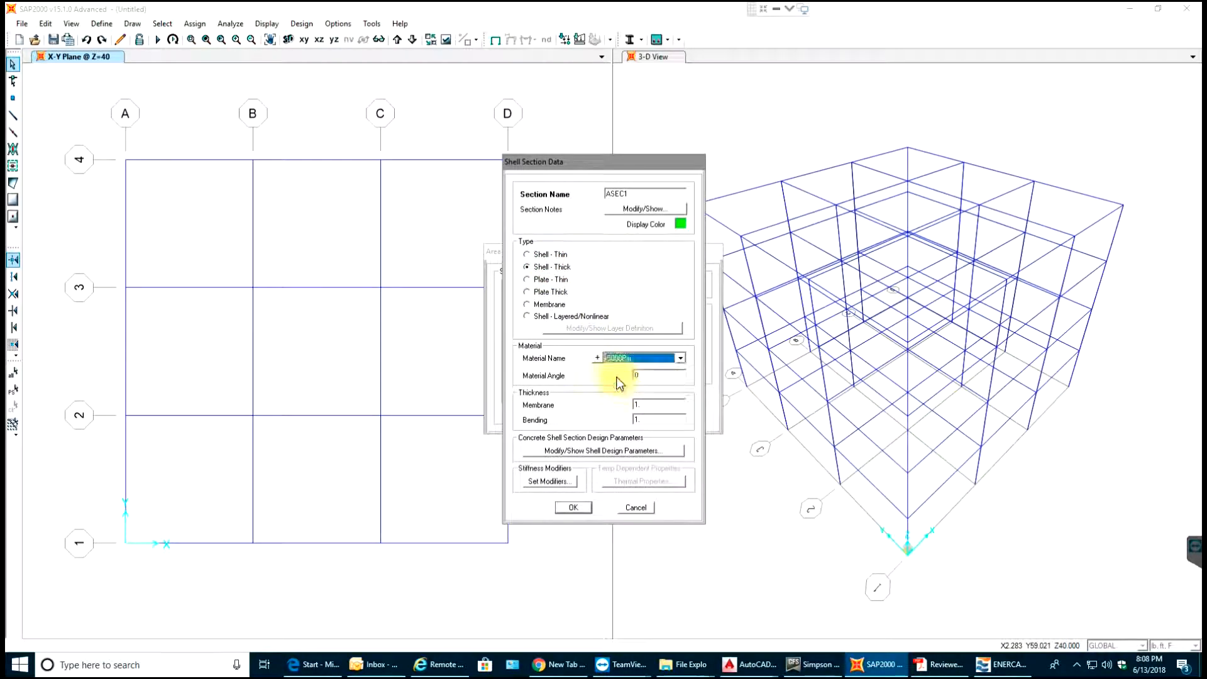
pyautogui.doubleClick(661, 405)
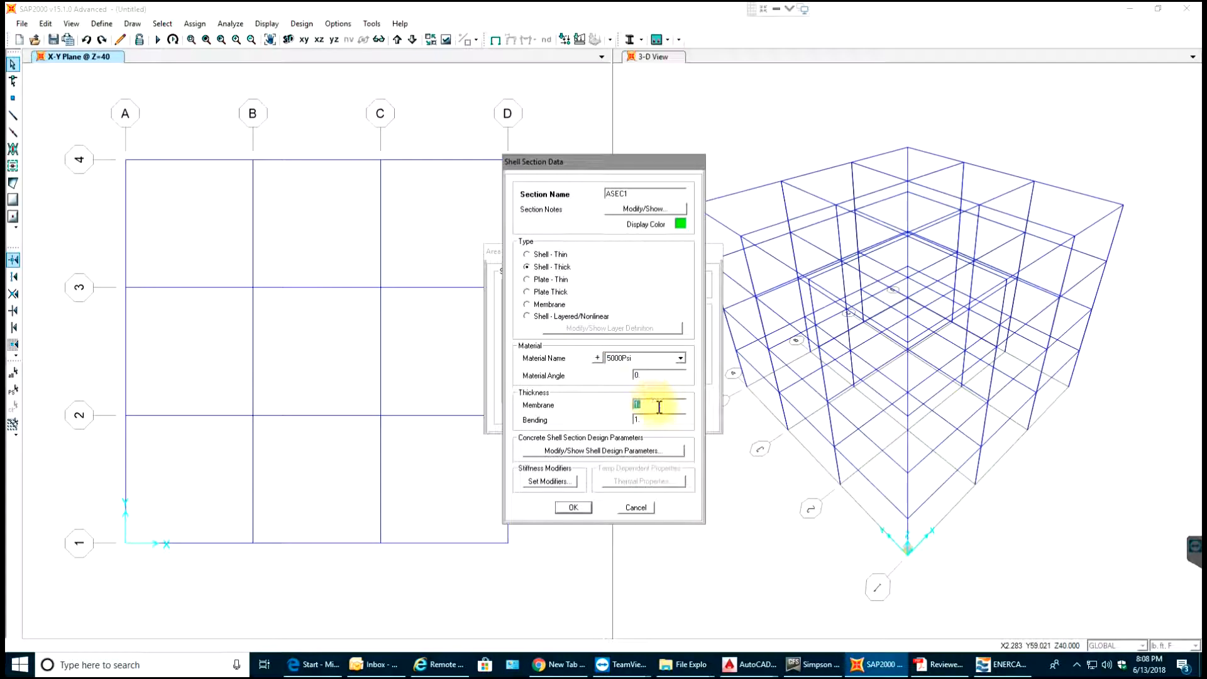
pyautogui.write('8')
pyautogui.doubleClick(646, 417)
pyautogui.write('8')
# Give the 8-thick section a two-layer rebar layout with top bar covers of 2 in direction 1 and 1.5 in direction 2
pyautogui.click(601, 452)
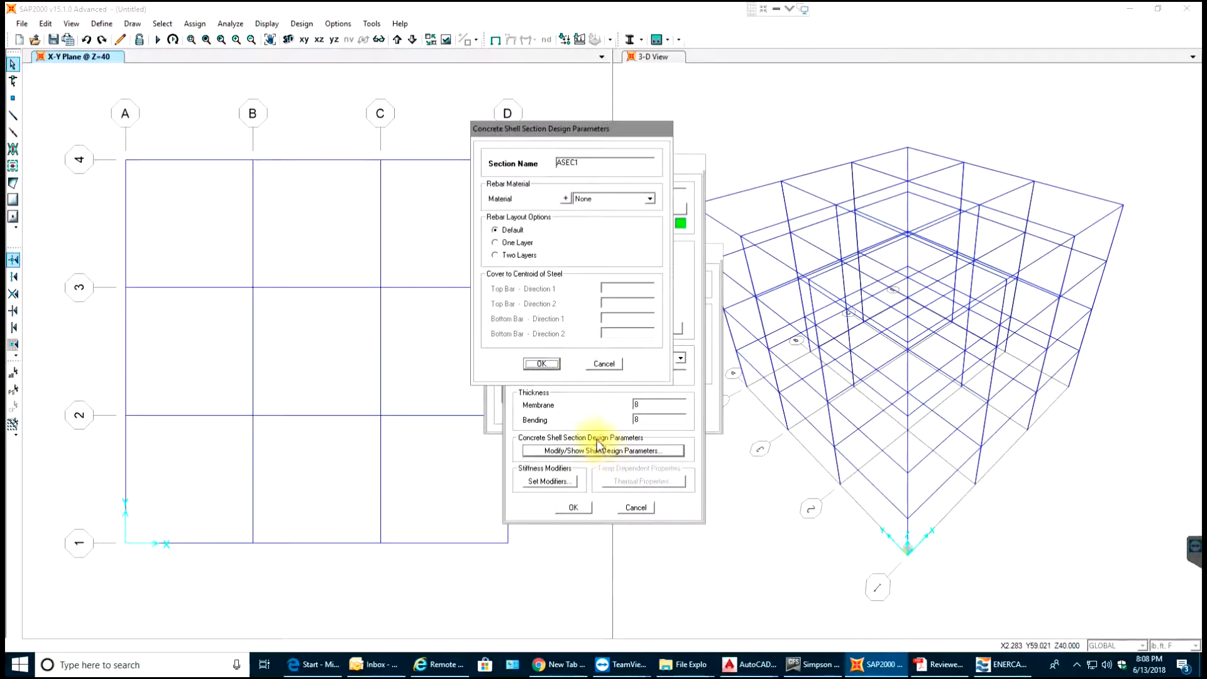
pyautogui.click(511, 243)
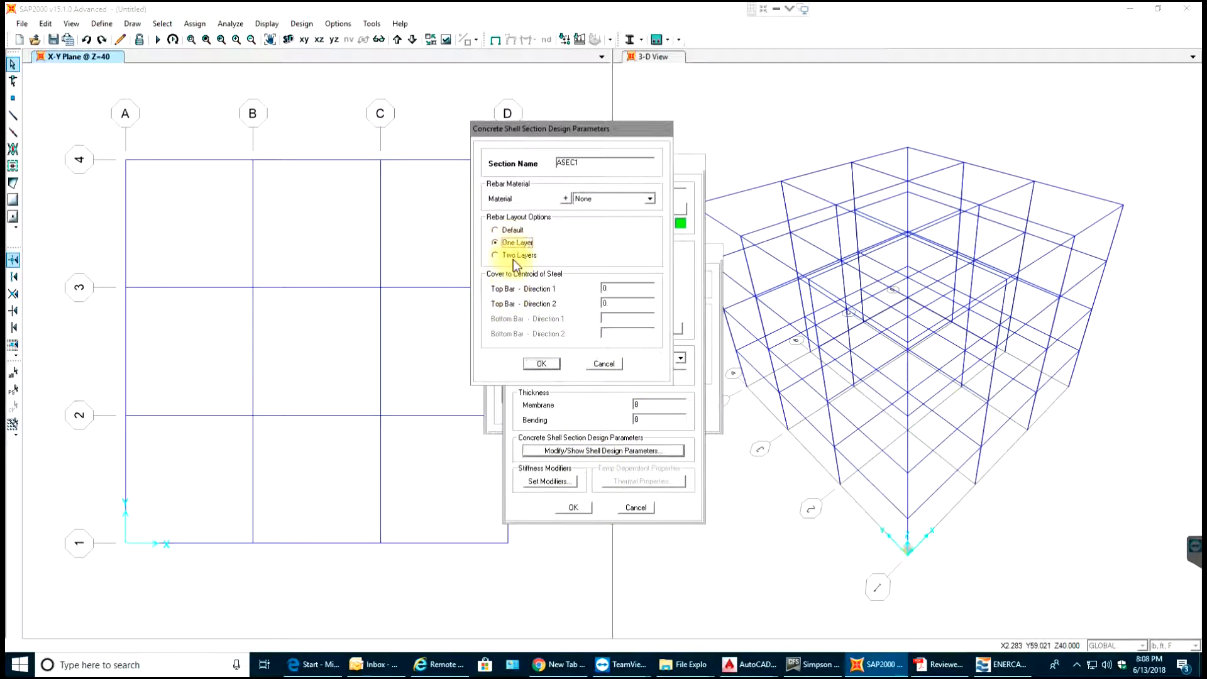
pyautogui.click(513, 256)
pyautogui.doubleClick(624, 289)
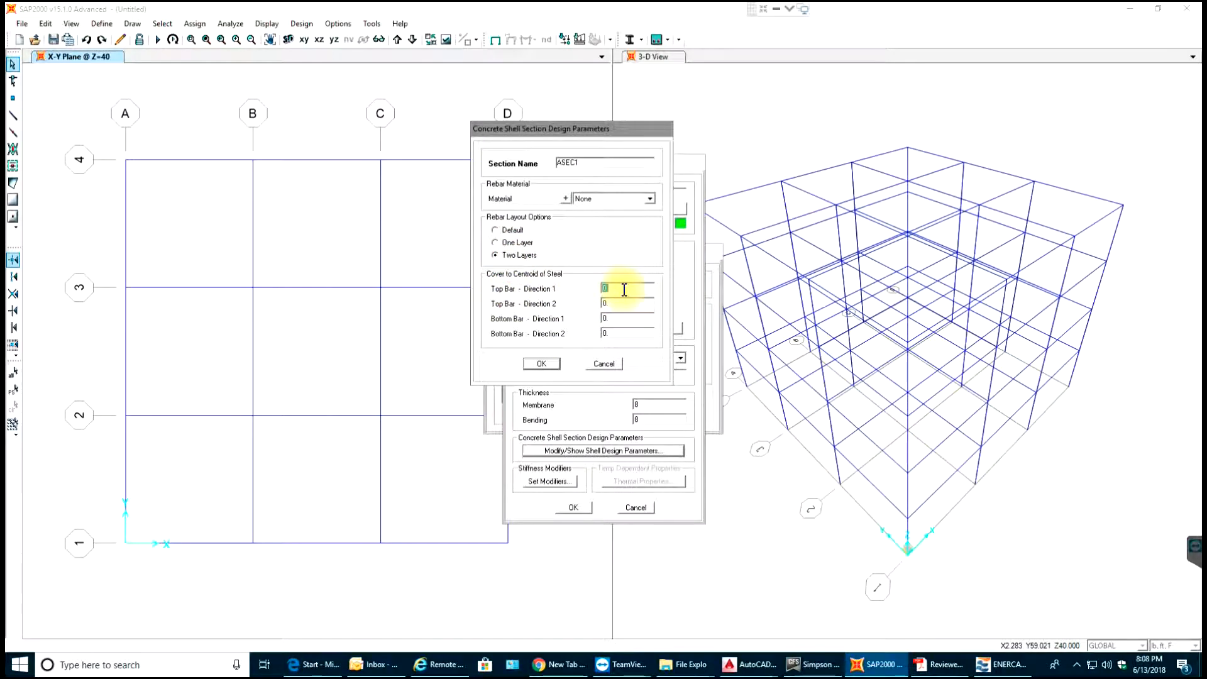
pyautogui.write('2')
pyautogui.doubleClick(611, 303)
pyautogui.write('1.5')
# Set the bottom bar covers to 2 in direction 1 and 1.5 in direction 2, and accept the shell design parameters
pyautogui.doubleClick(613, 319)
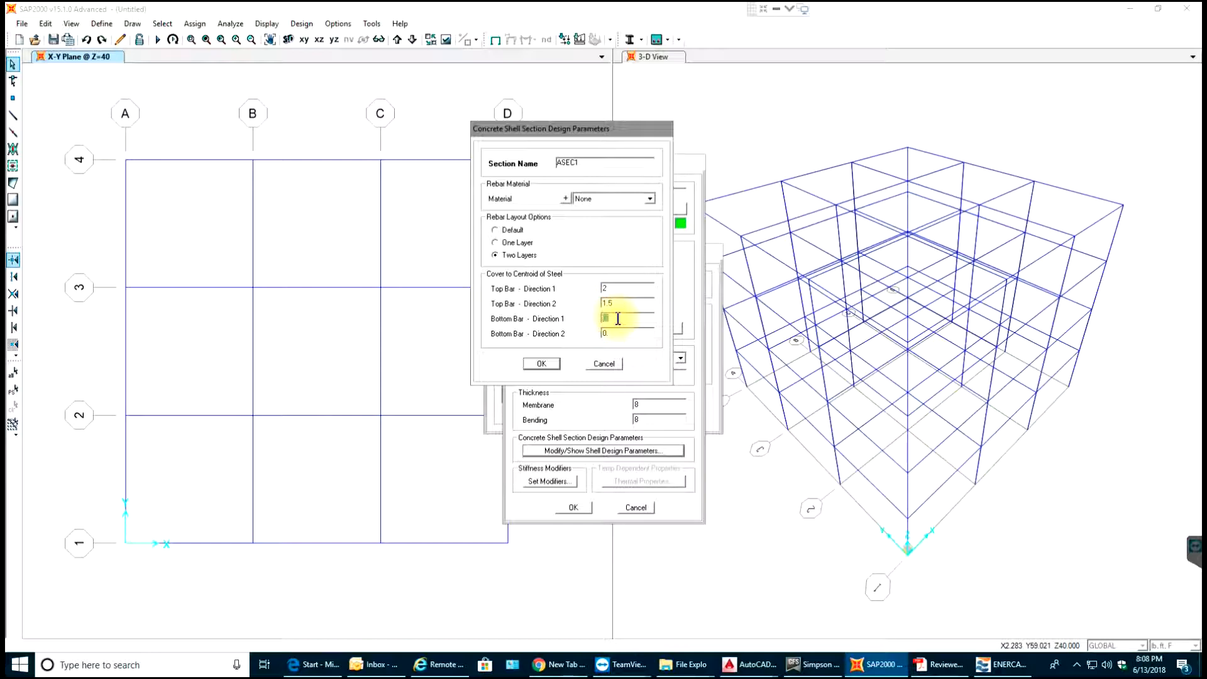
pyautogui.write('2')
pyautogui.doubleClick(618, 336)
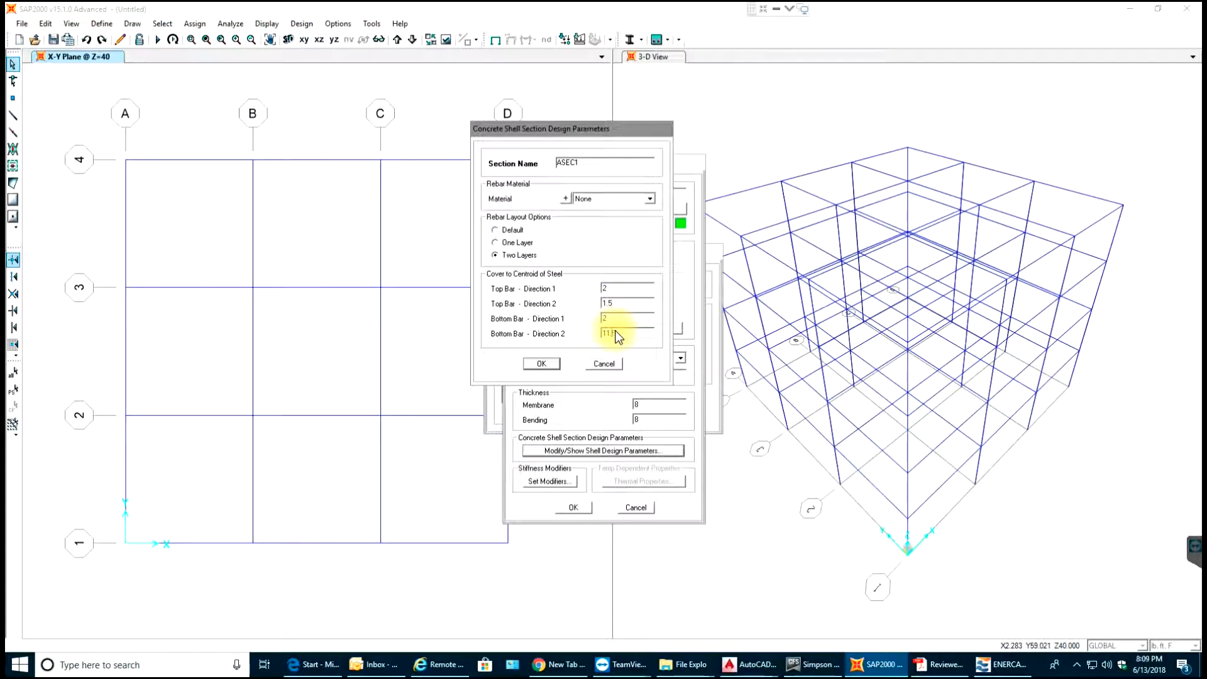
pyautogui.write('1.5')
pyautogui.click(574, 164)
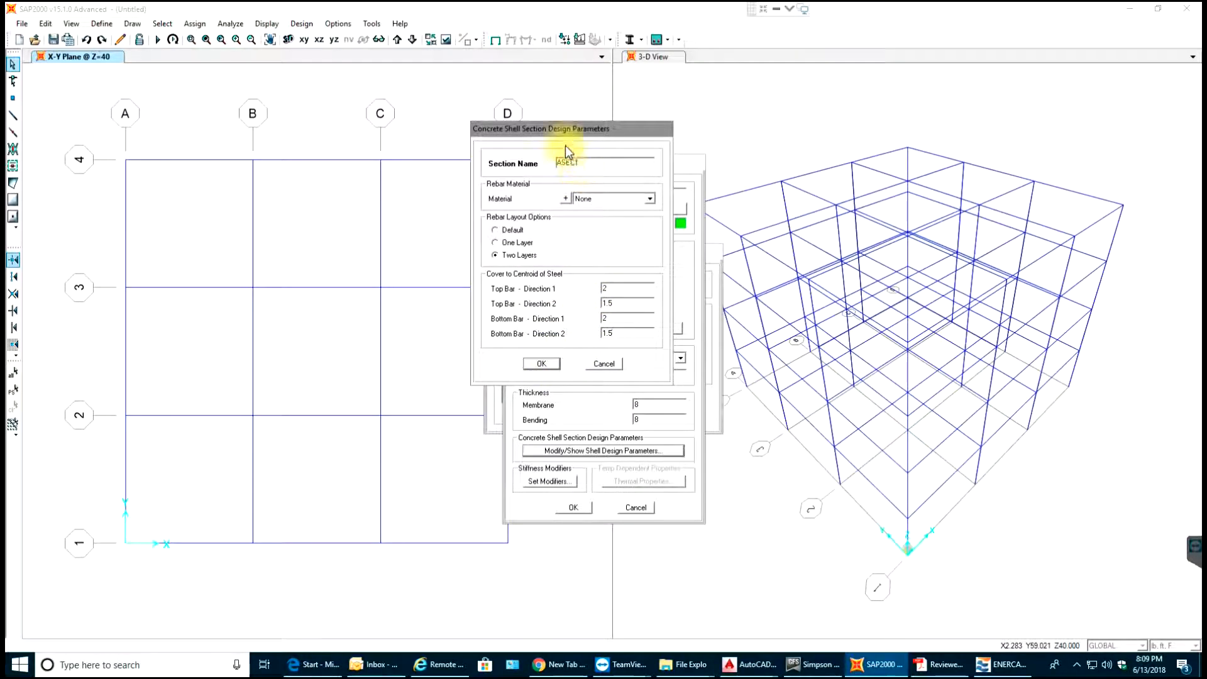
pyautogui.moveTo(556, 129); pyautogui.dragTo(378, 208)
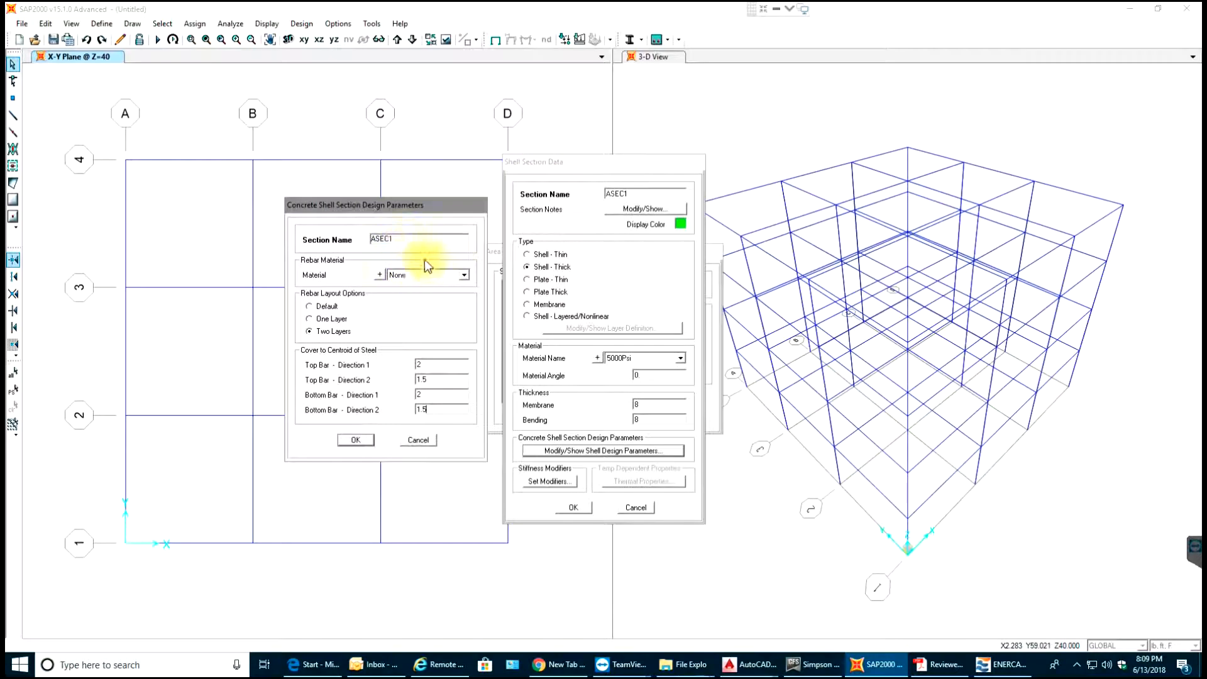
pyautogui.click(369, 442)
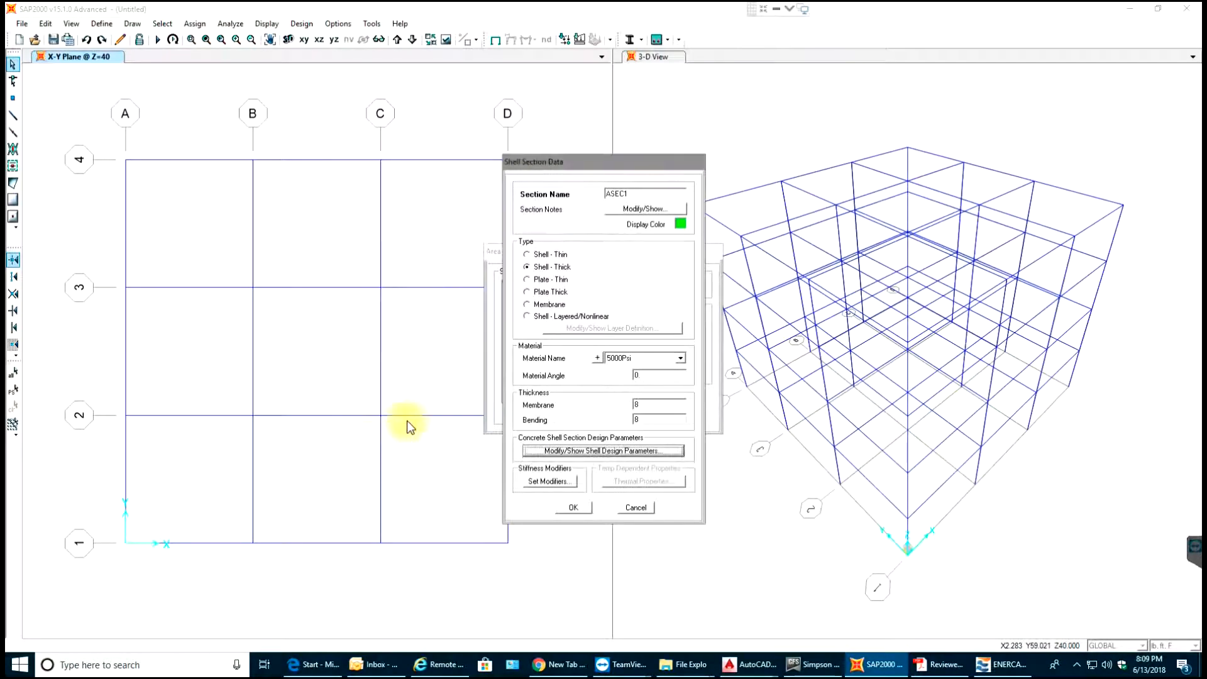
# Name the 8-thick shell section Wall
pyautogui.doubleClick(645, 195)
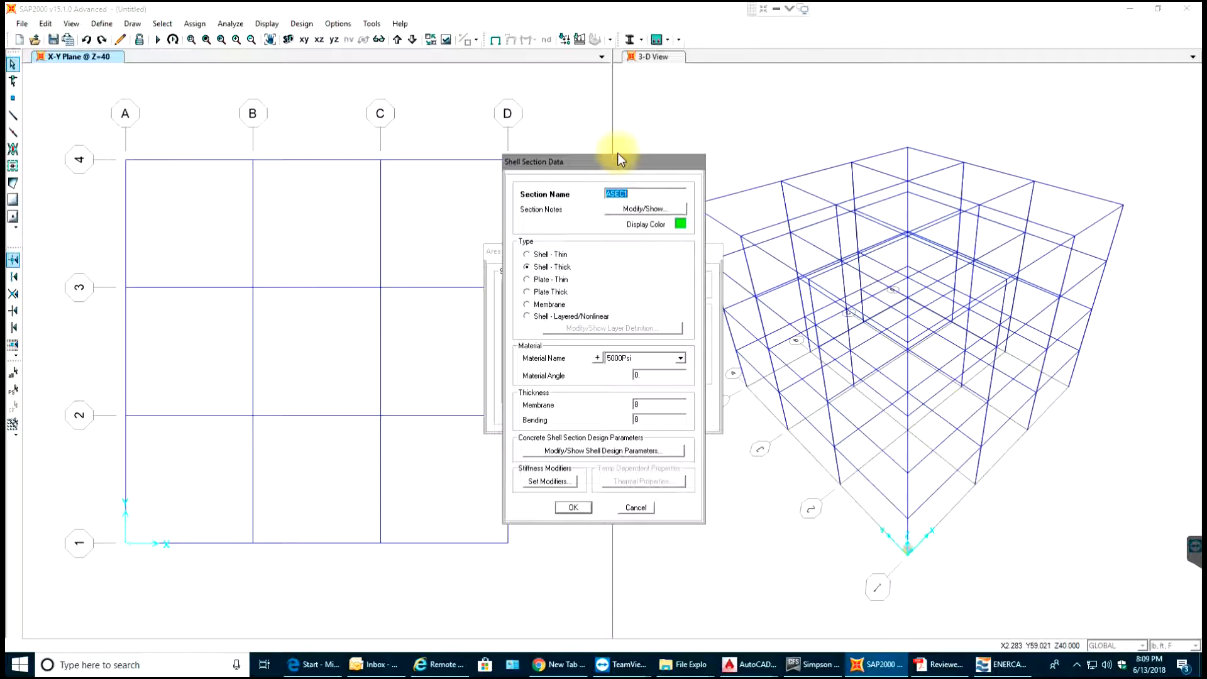
pyautogui.write('Wall')
pyautogui.moveTo(595, 156); pyautogui.dragTo(730, 88)
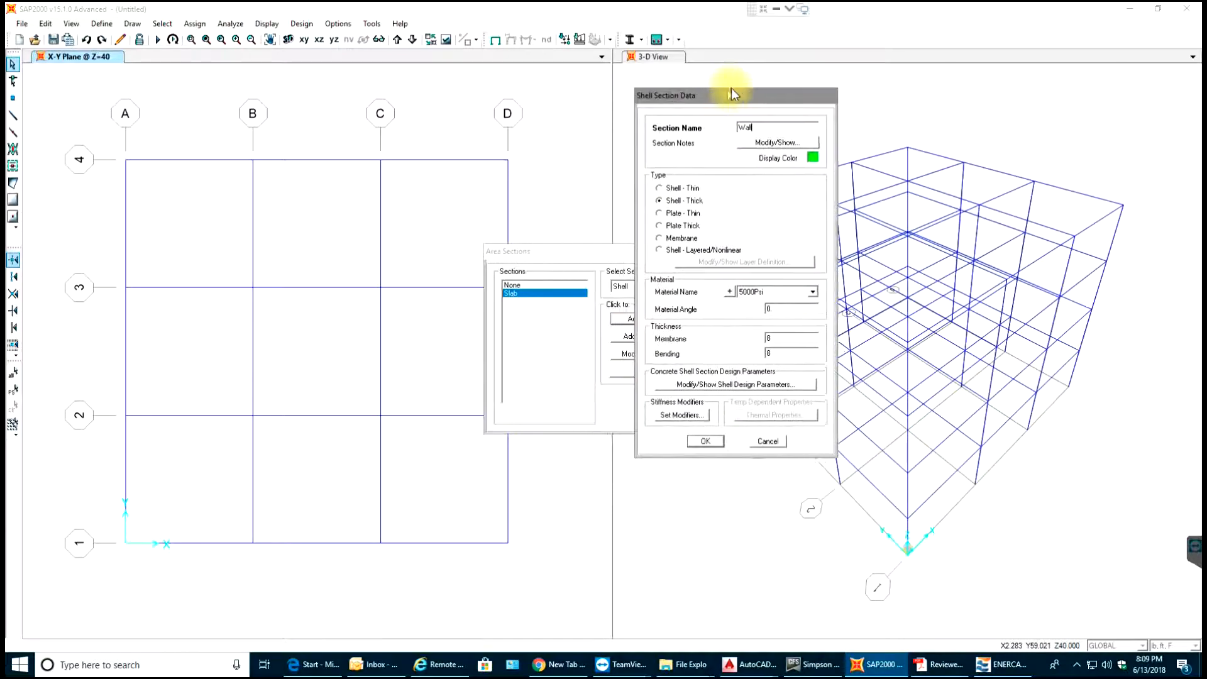
# Accept the Wall shell section and close the area section definitions
pyautogui.click(715, 441)
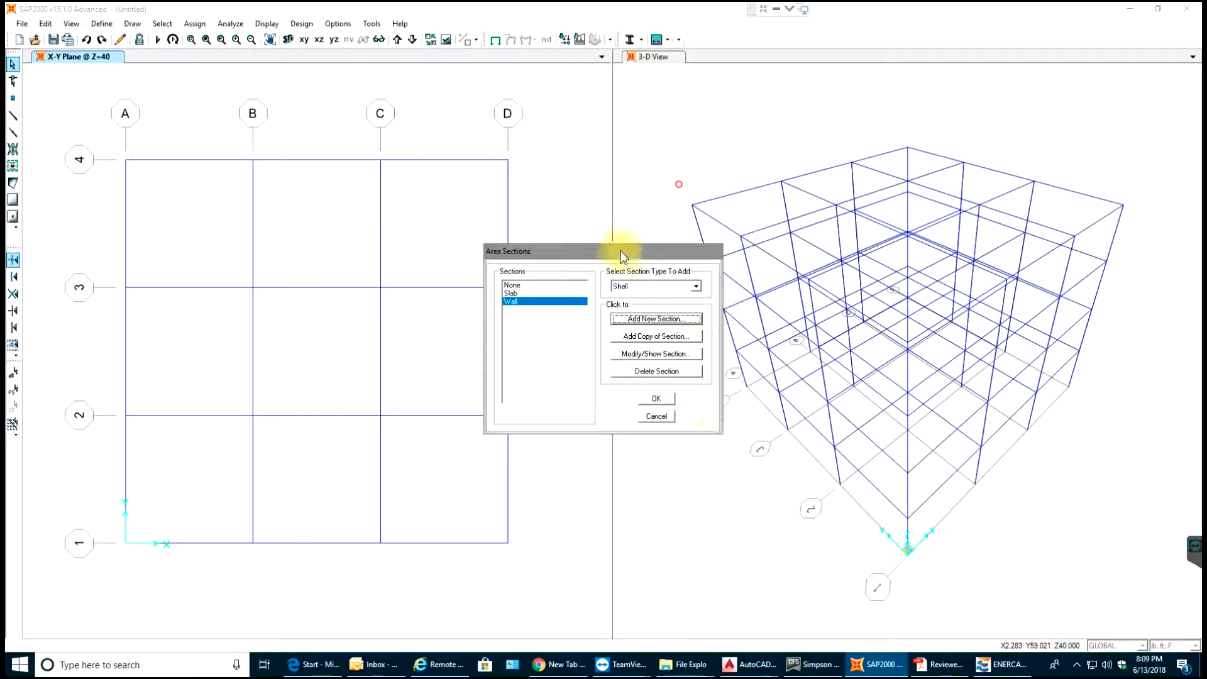
pyautogui.moveTo(606, 252); pyautogui.dragTo(647, 103)
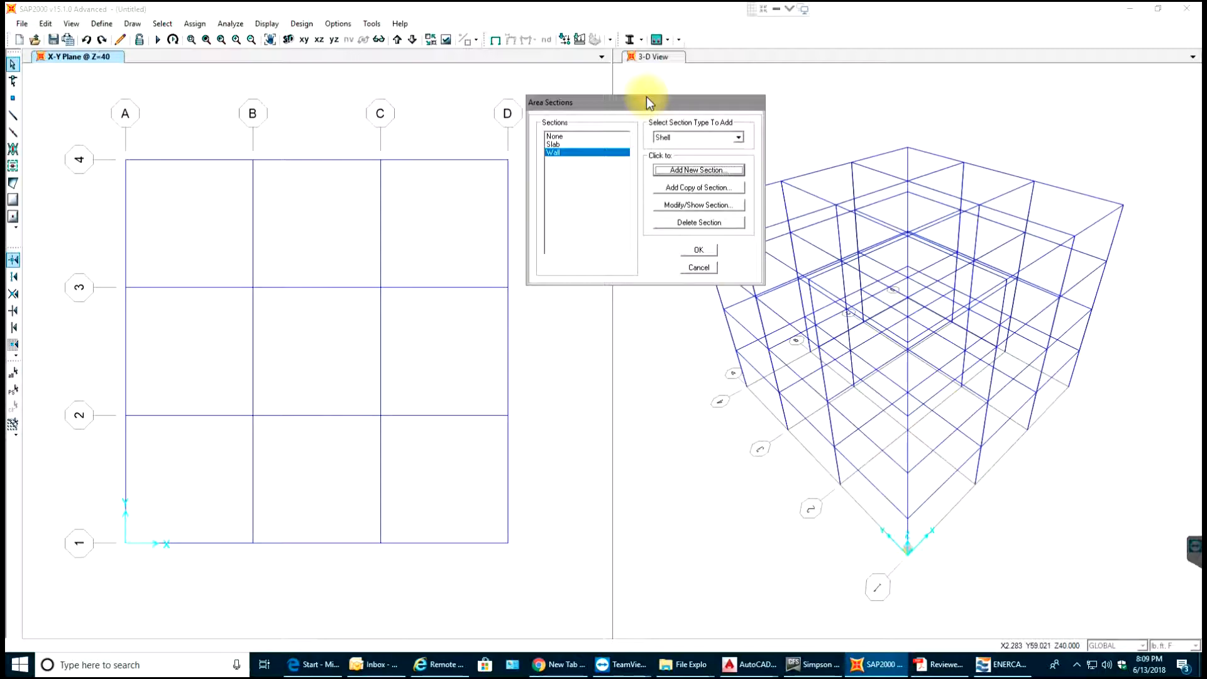
pyautogui.click(709, 251)
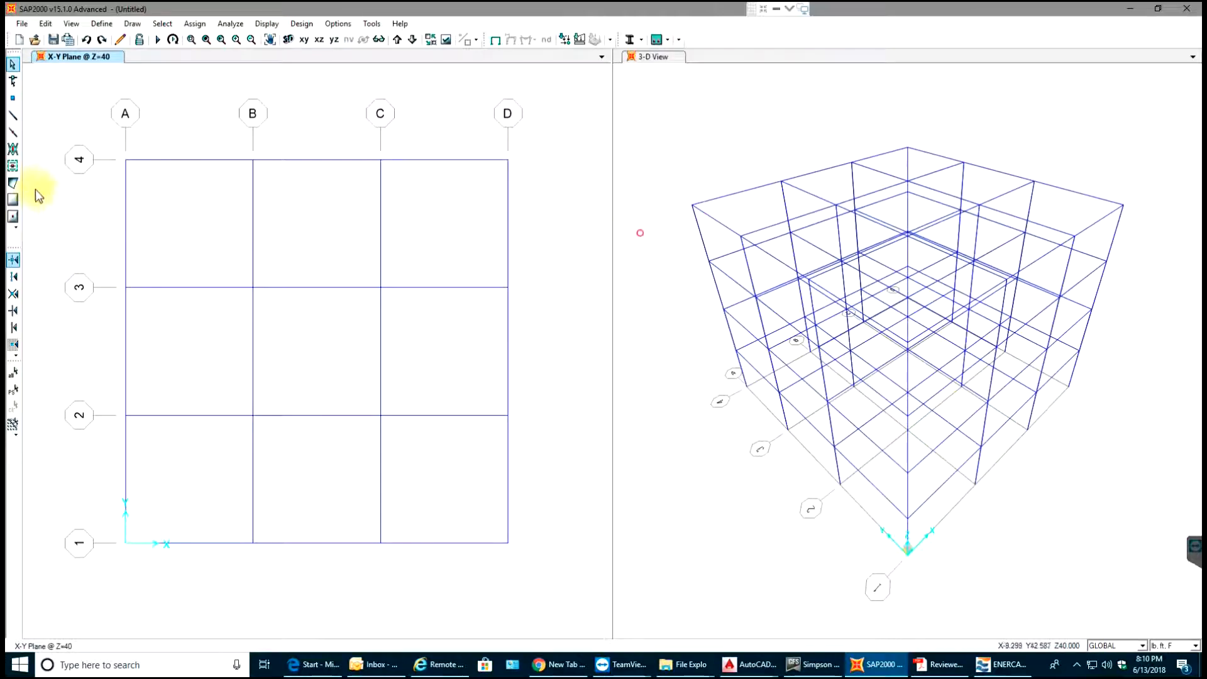
# Draw rectangular Slab areas in bays A-B, C-D and B-C between gridlines 3 and 4 on the Z=40 plane
pyautogui.click(15, 201)
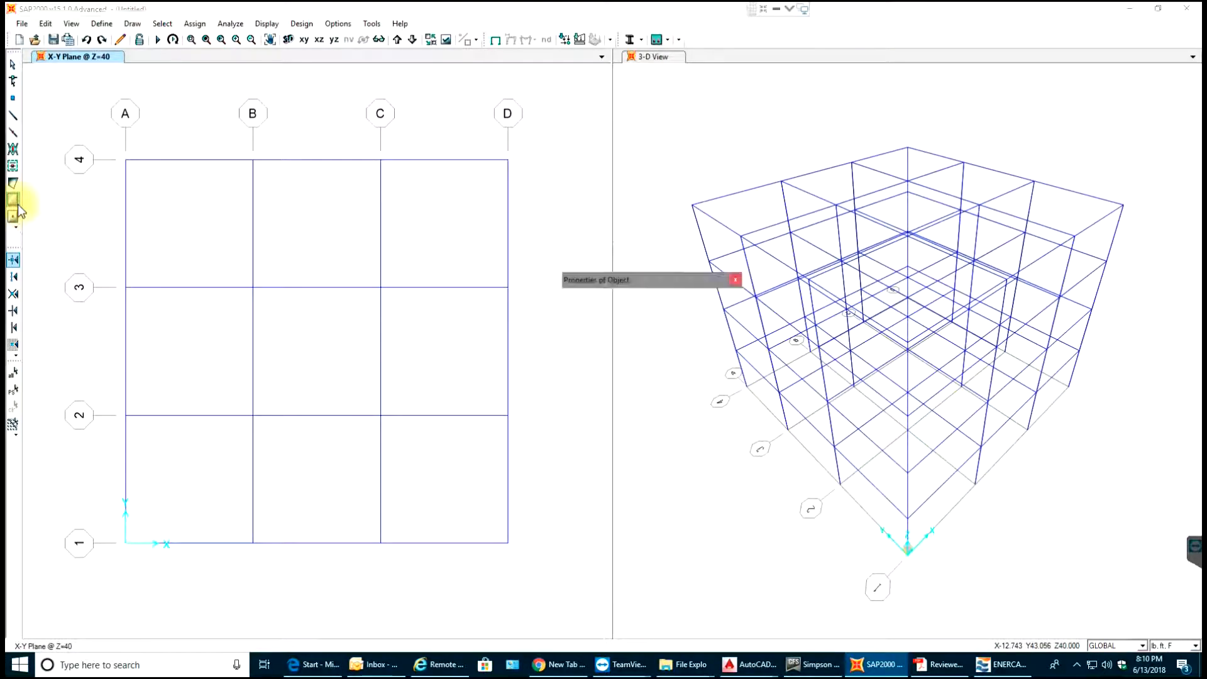
pyautogui.click(125, 161)
pyautogui.click(254, 289)
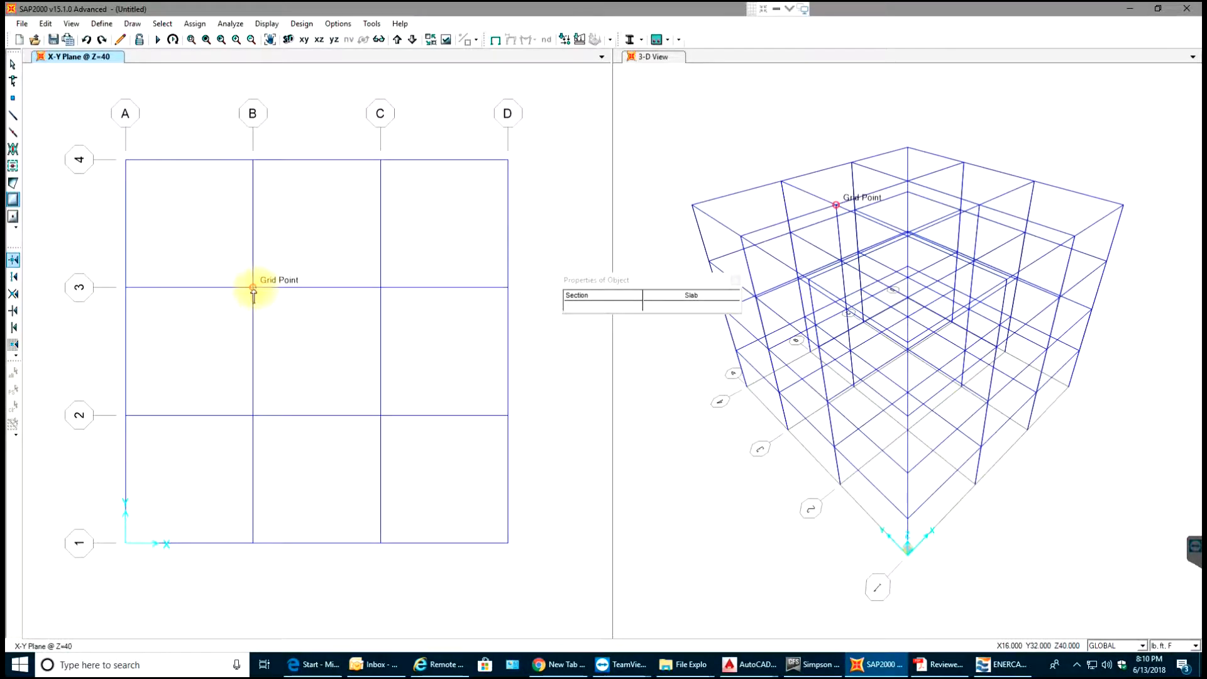
pyautogui.click(381, 161)
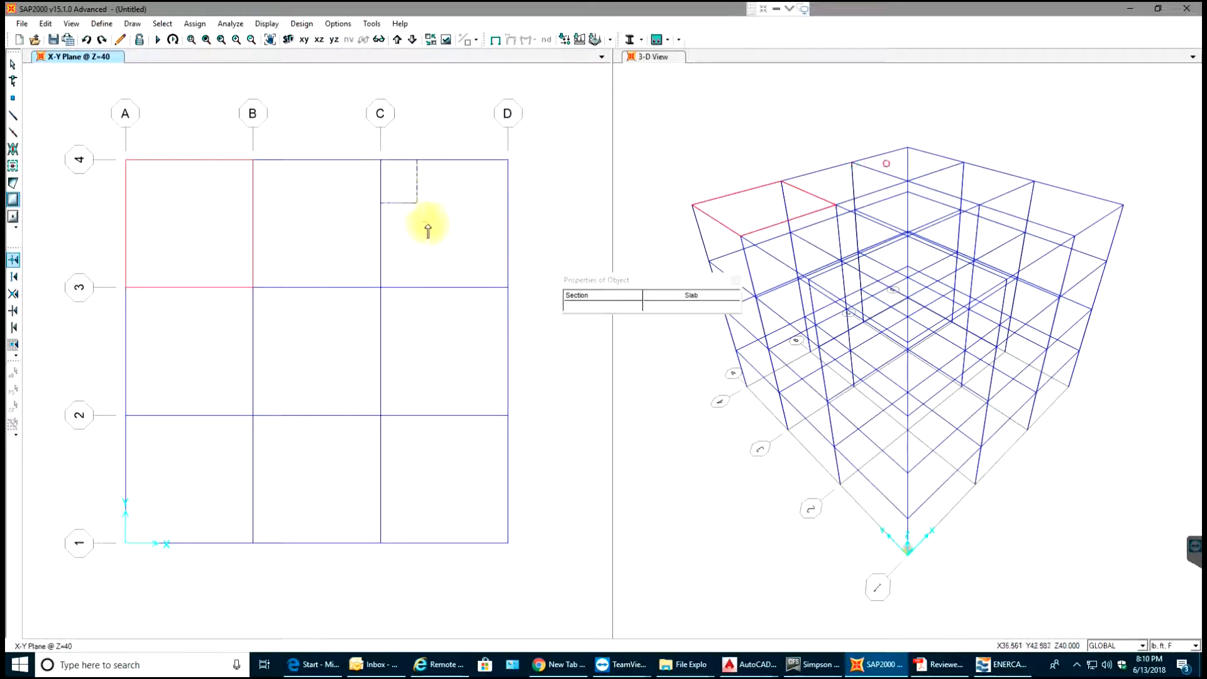
pyautogui.click(507, 289)
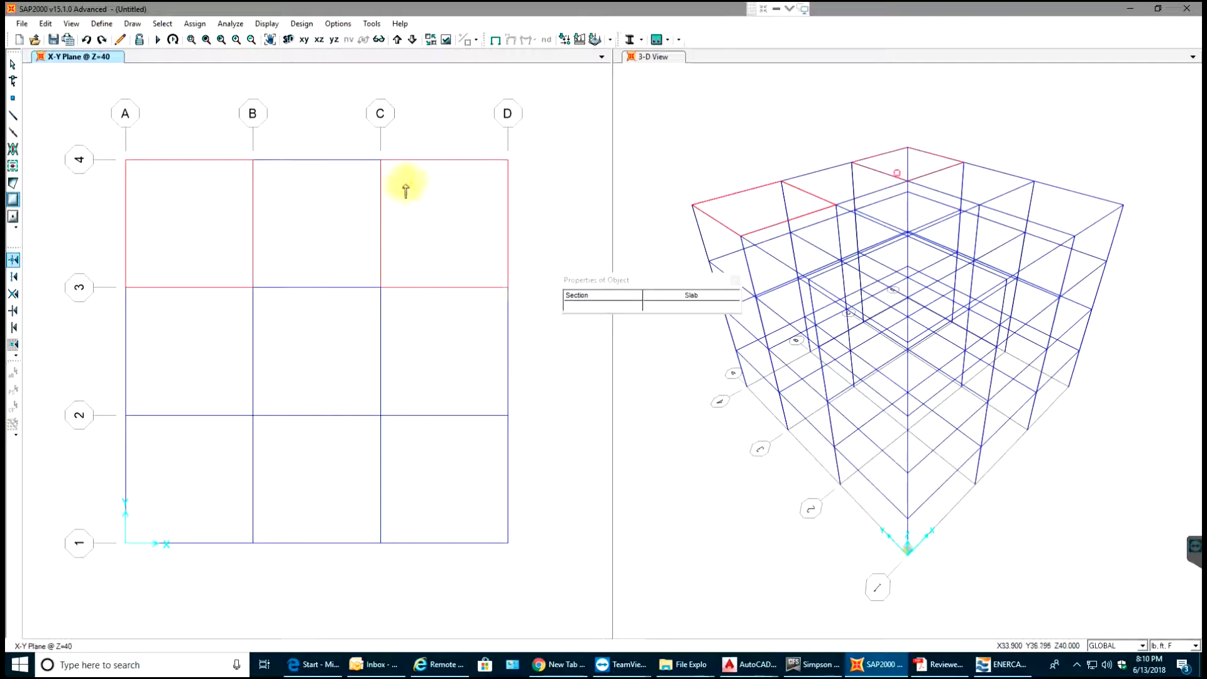
pyautogui.click(381, 161)
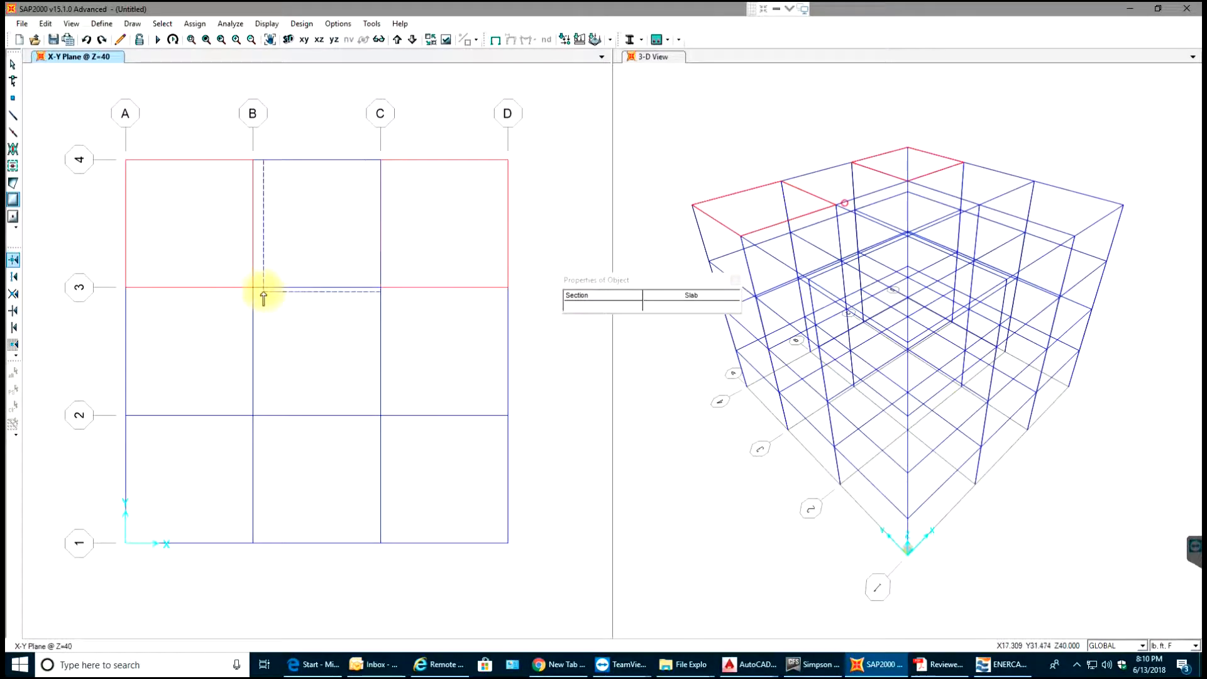
pyautogui.click(263, 294)
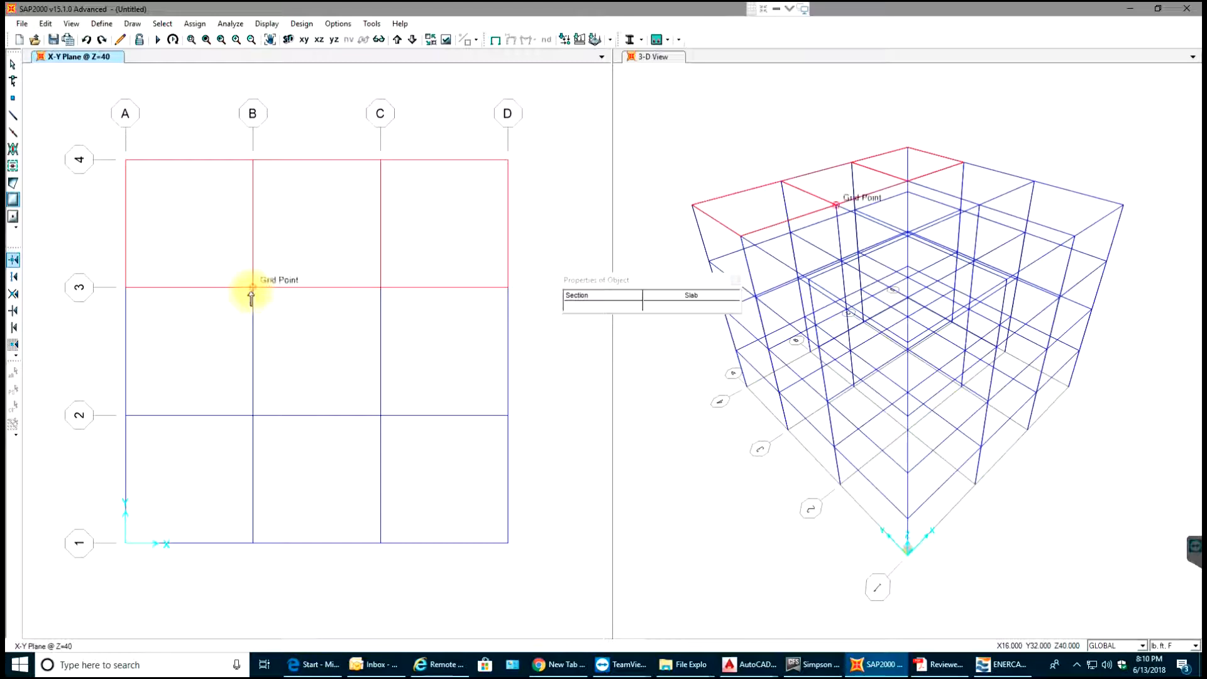
# Draw Slab areas in bays B-C and C-D between gridlines 2 and 3, and in bay C-D between gridlines 1 and 2
pyautogui.click(383, 415)
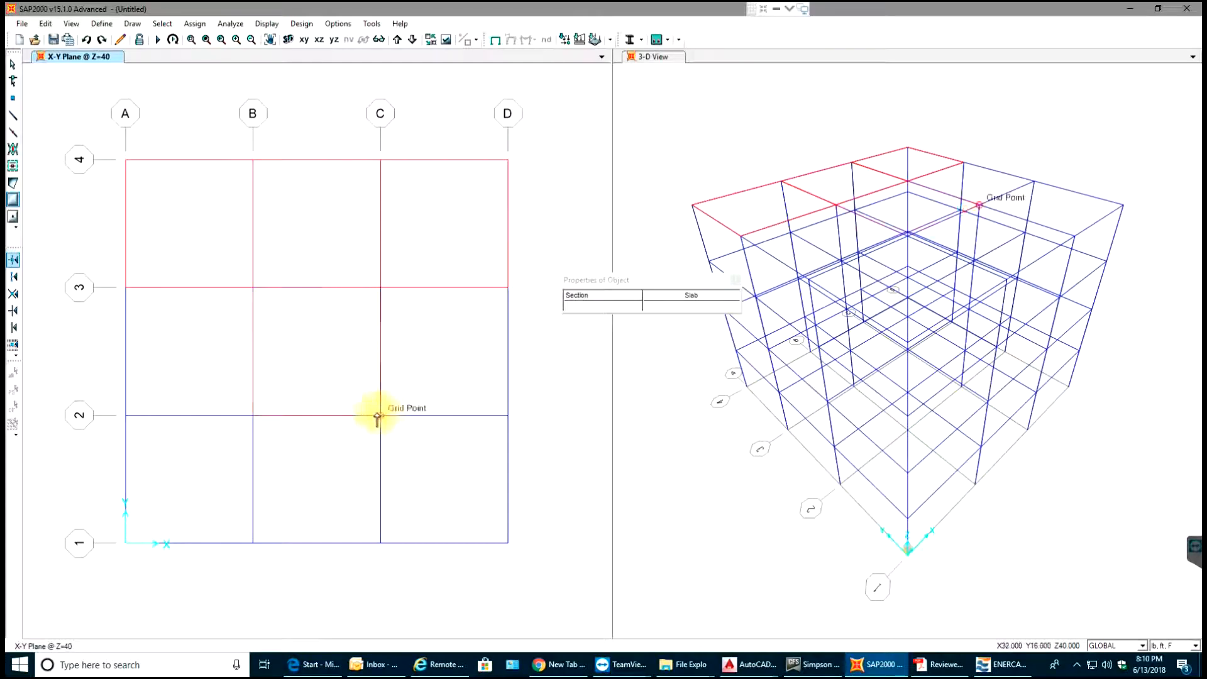
pyautogui.click(510, 297)
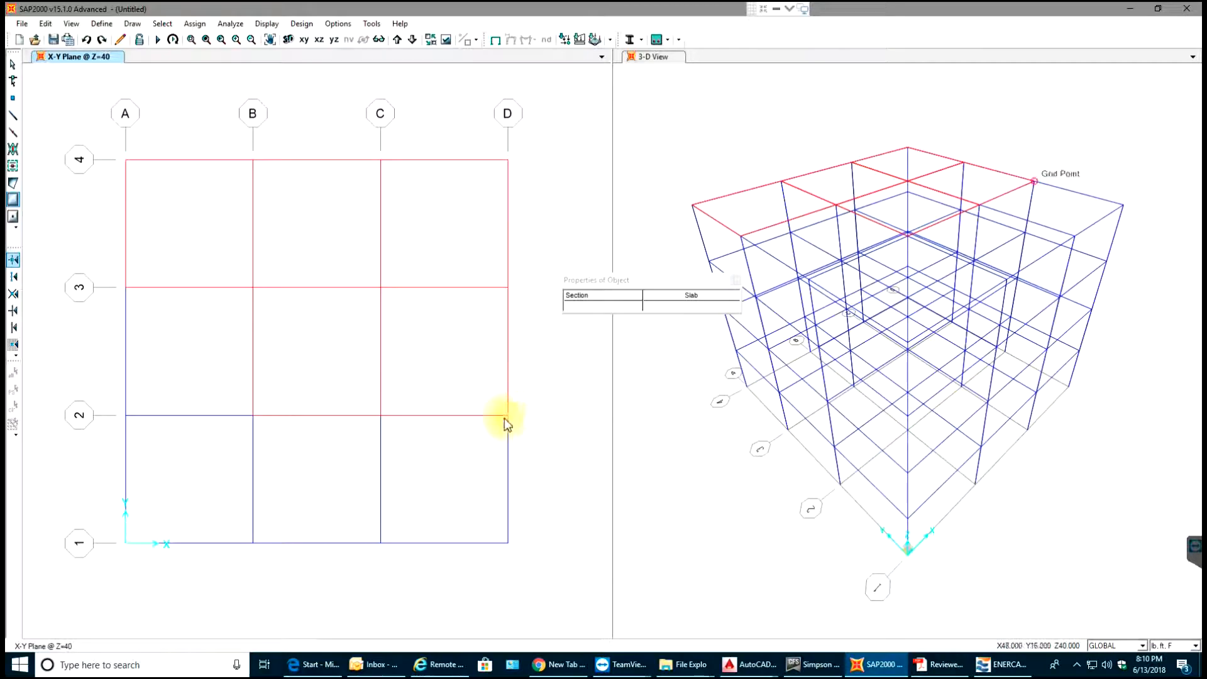
pyautogui.click(507, 416)
pyautogui.click(380, 543)
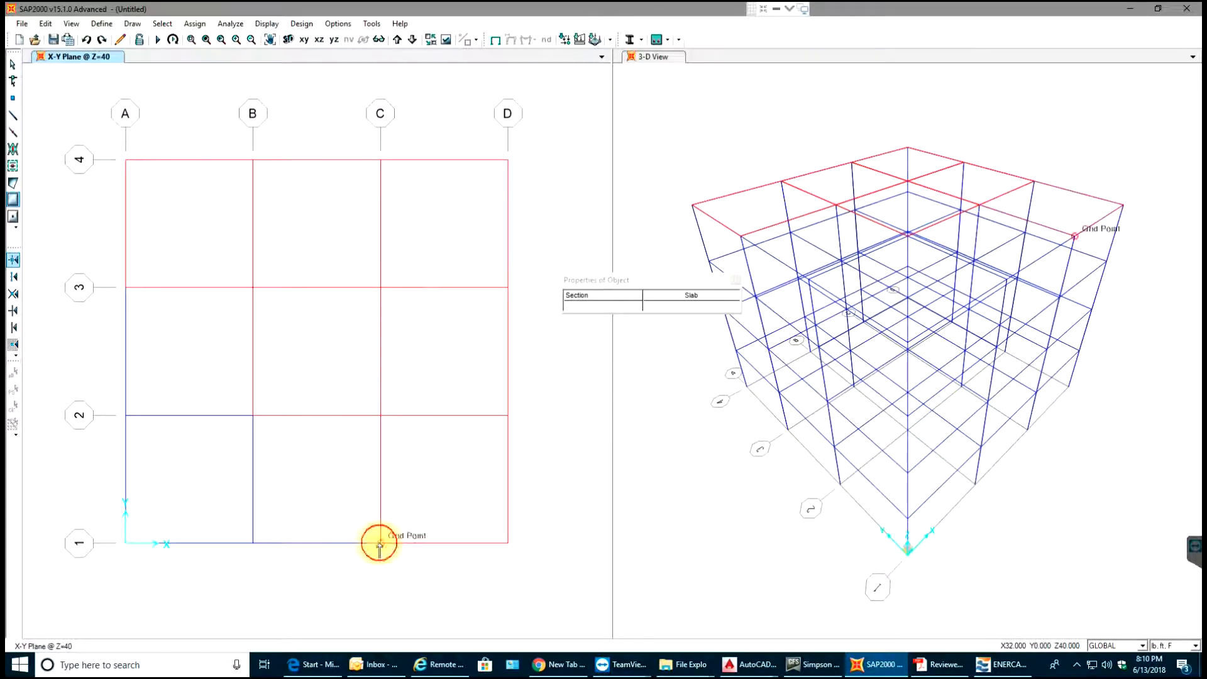
# Draw Slab areas in bays B-C and A-B between gridlines 1 and 2, and in bay A-B between gridlines 2 and 3
pyautogui.click(379, 542)
pyautogui.click(253, 416)
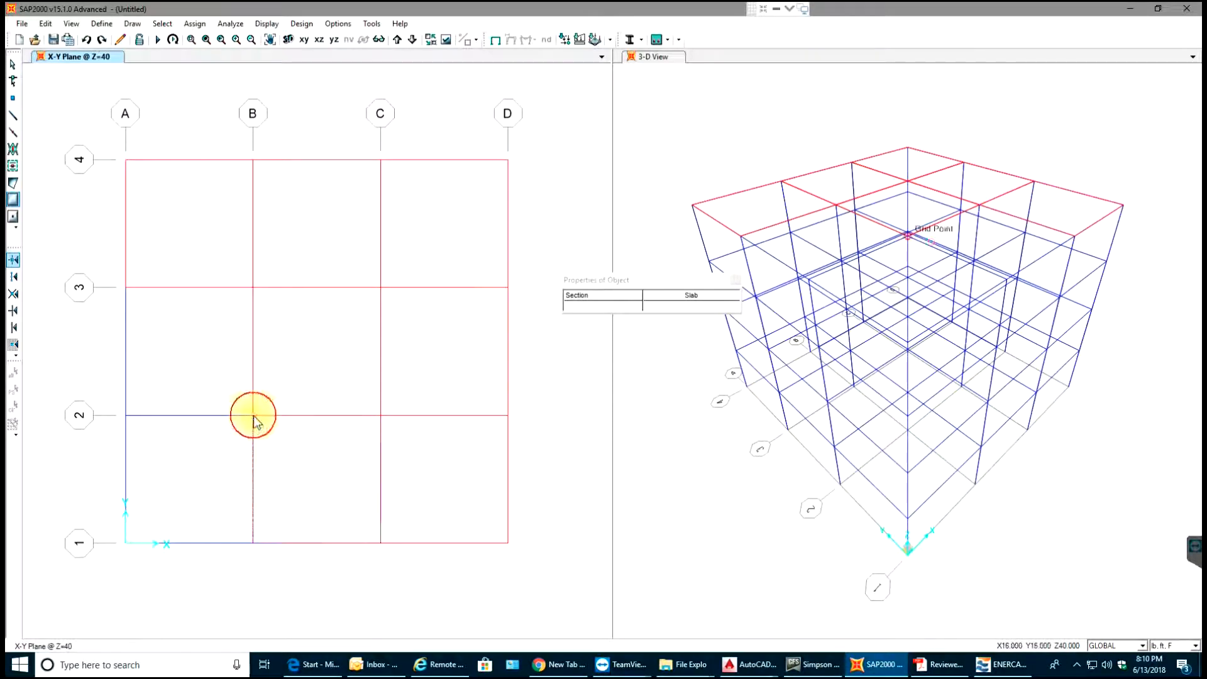
pyautogui.click(253, 415)
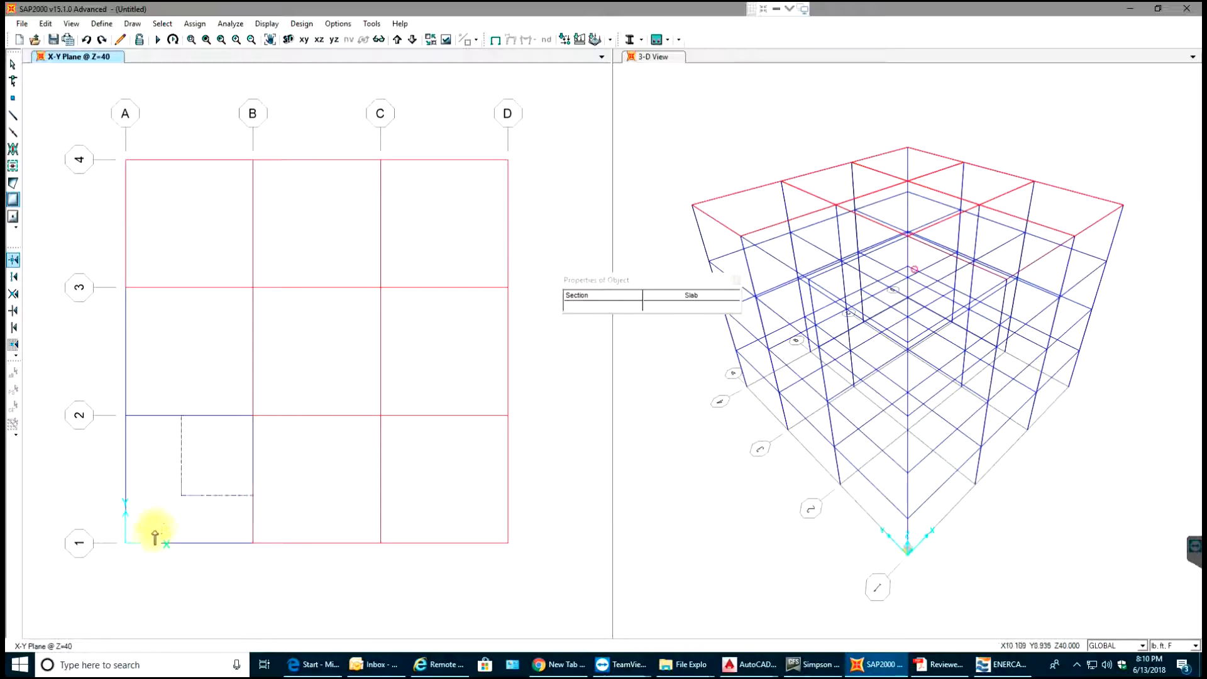
pyautogui.click(126, 543)
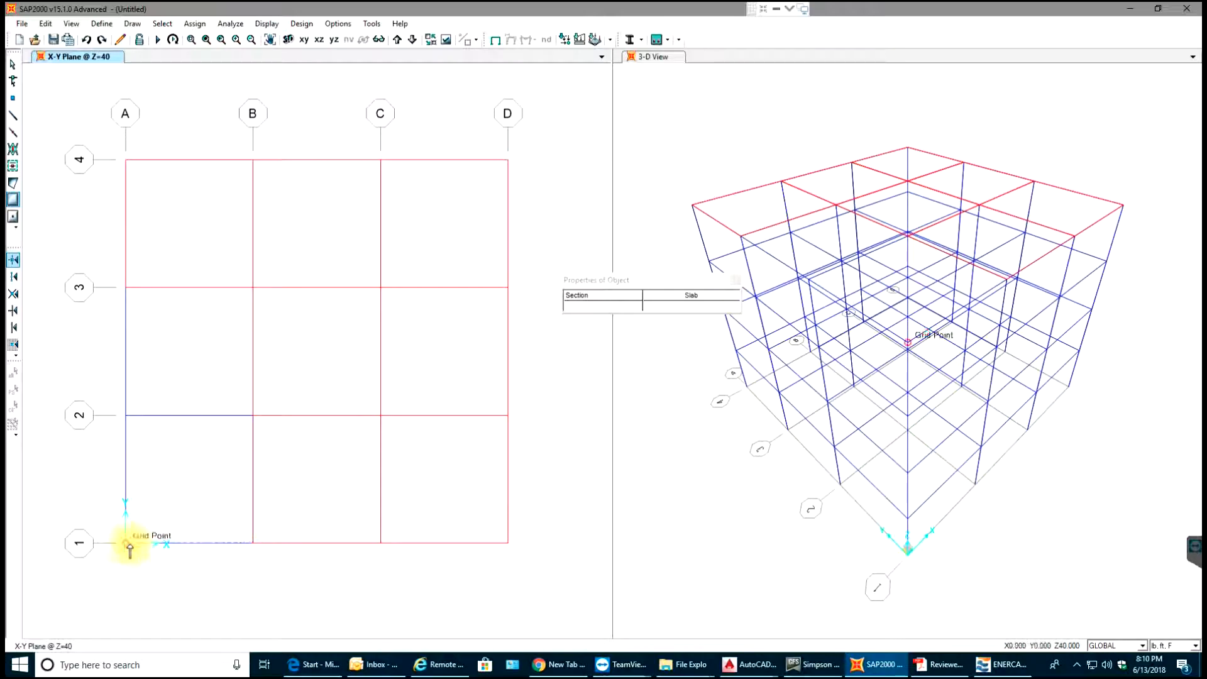
pyautogui.click(126, 416)
pyautogui.click(253, 288)
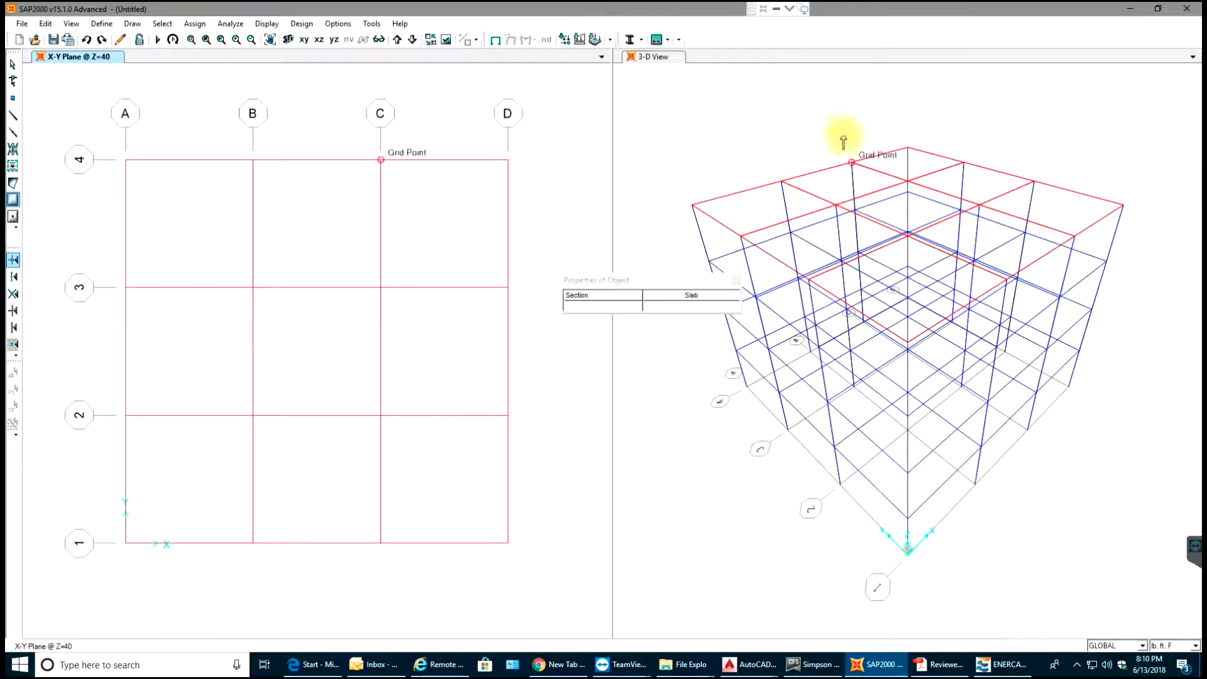
pyautogui.press('Escape')
# Turn on the extruded view for the 3-D window
pyautogui.click(816, 99)
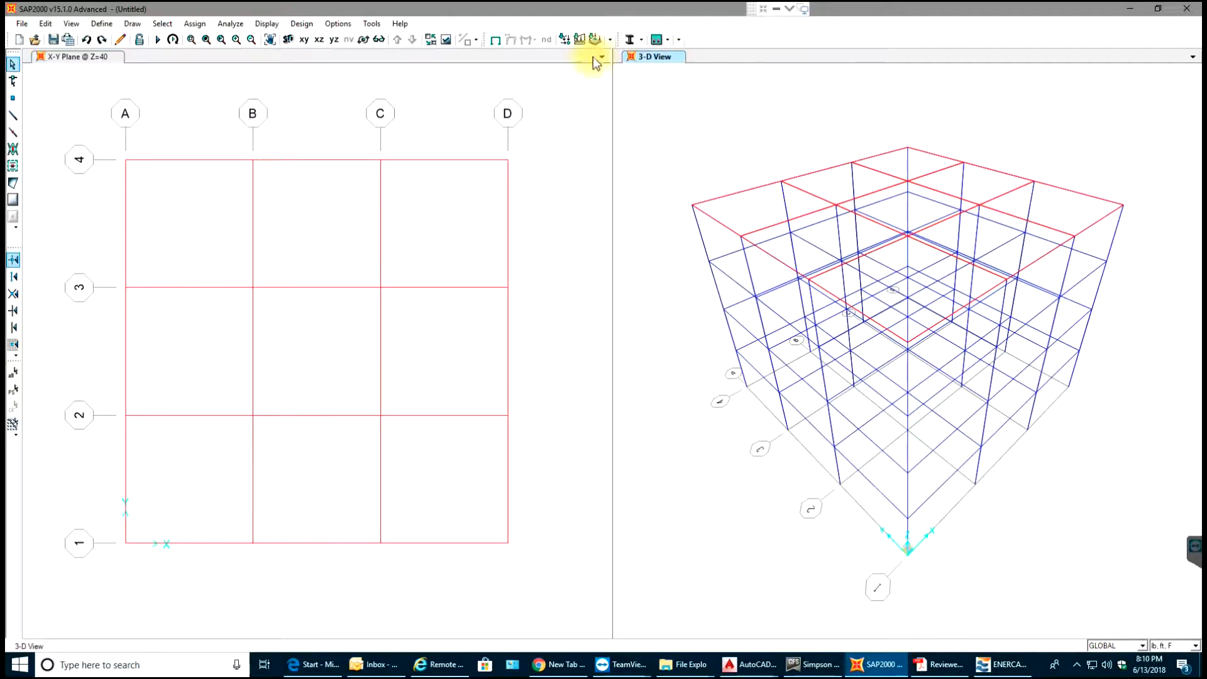
pyautogui.click(446, 39)
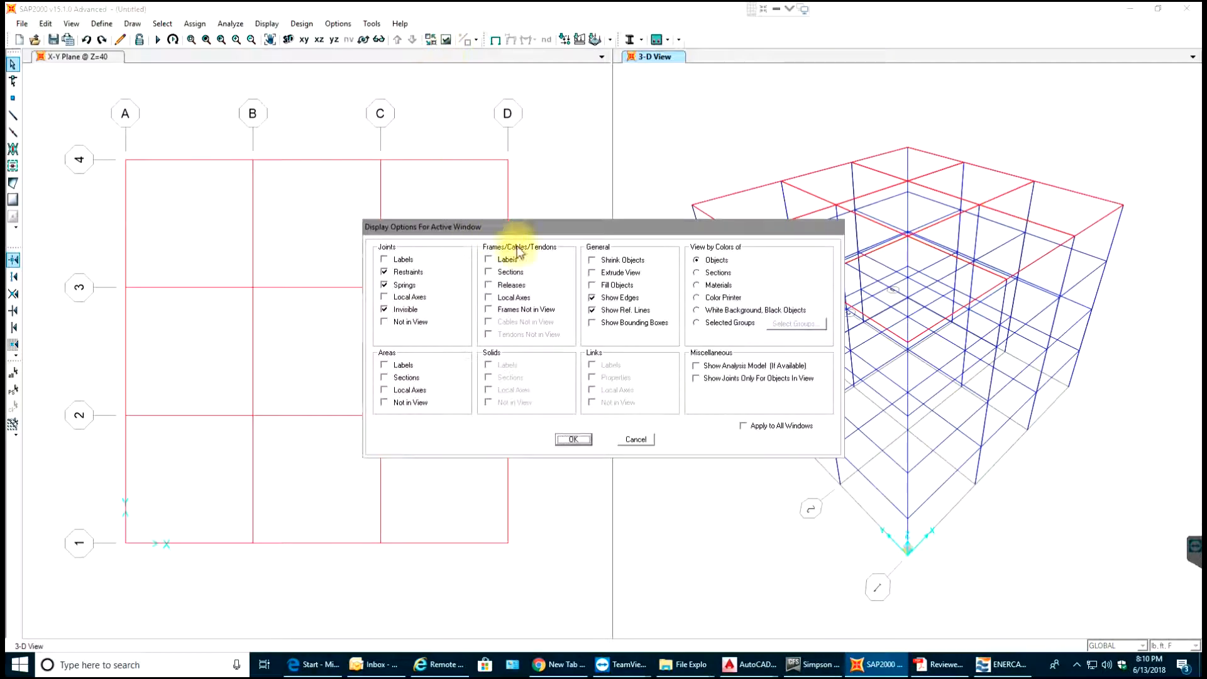
pyautogui.click(593, 273)
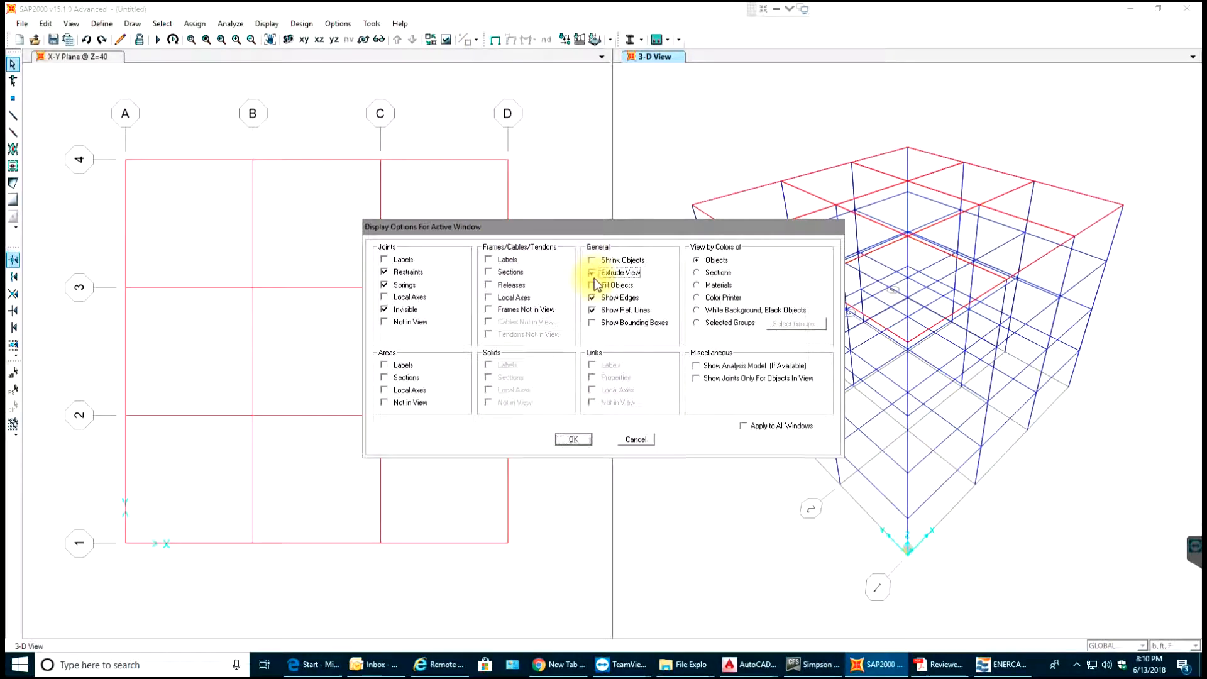
pyautogui.click(573, 439)
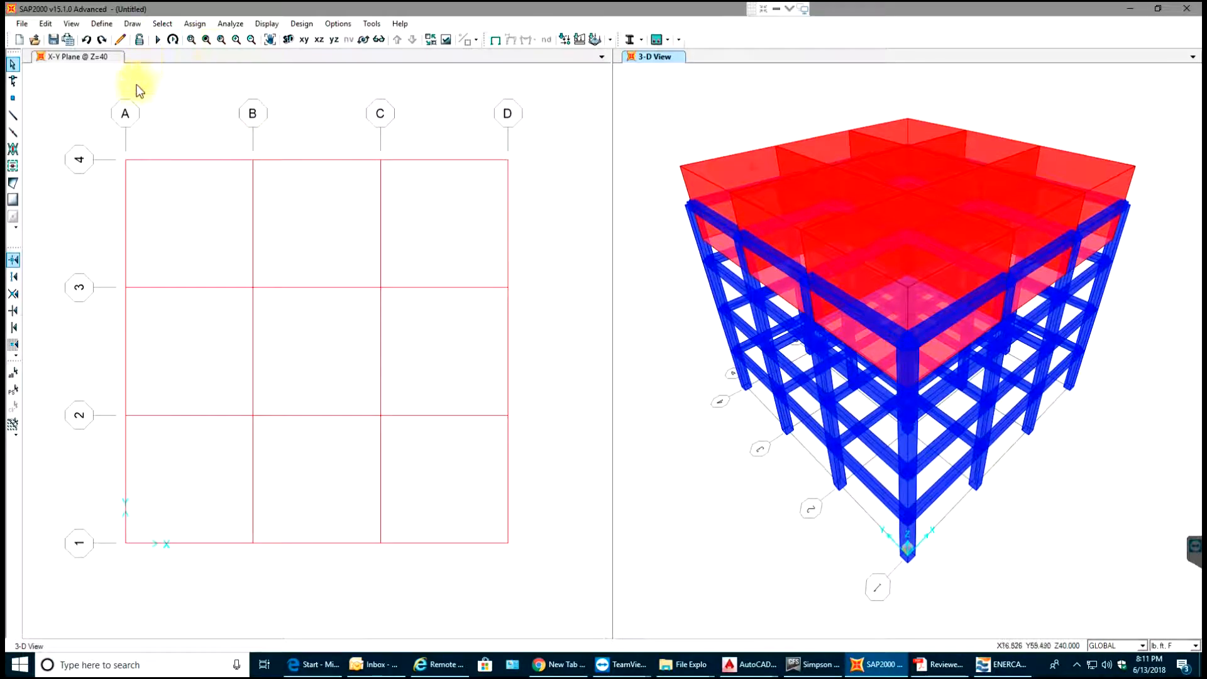
# Set the Slab section's membrane and bending thickness to 1 and accept the area section definitions
pyautogui.click(107, 27)
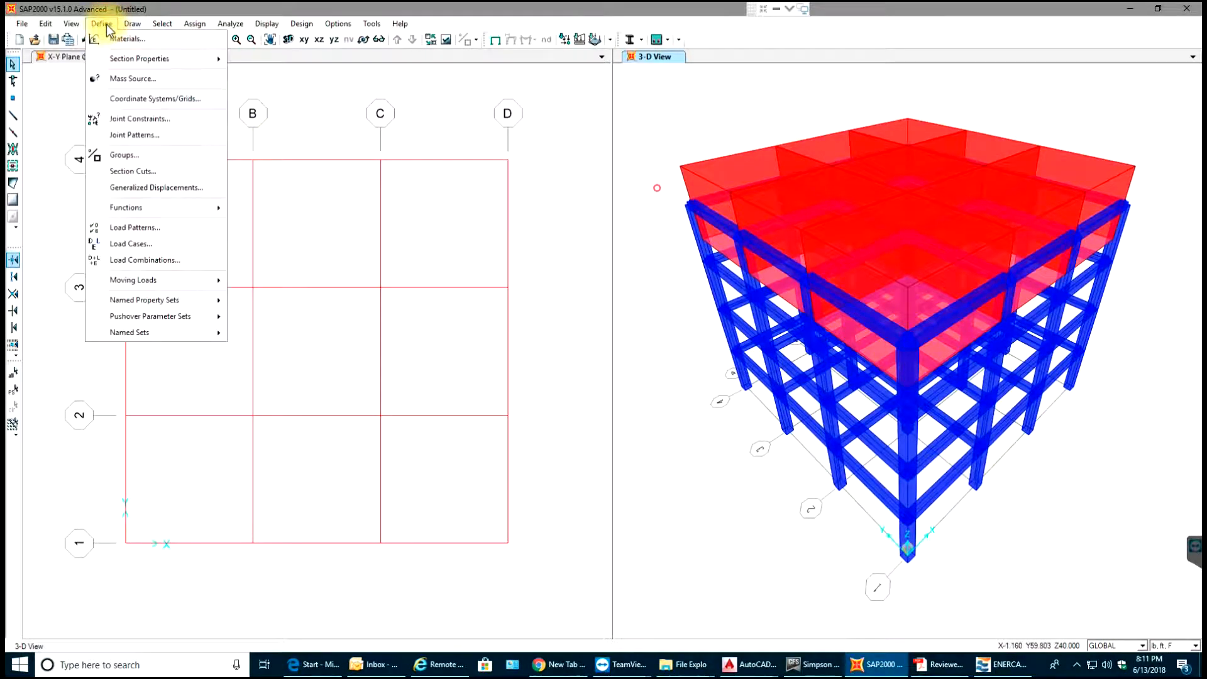
pyautogui.moveTo(157, 58)
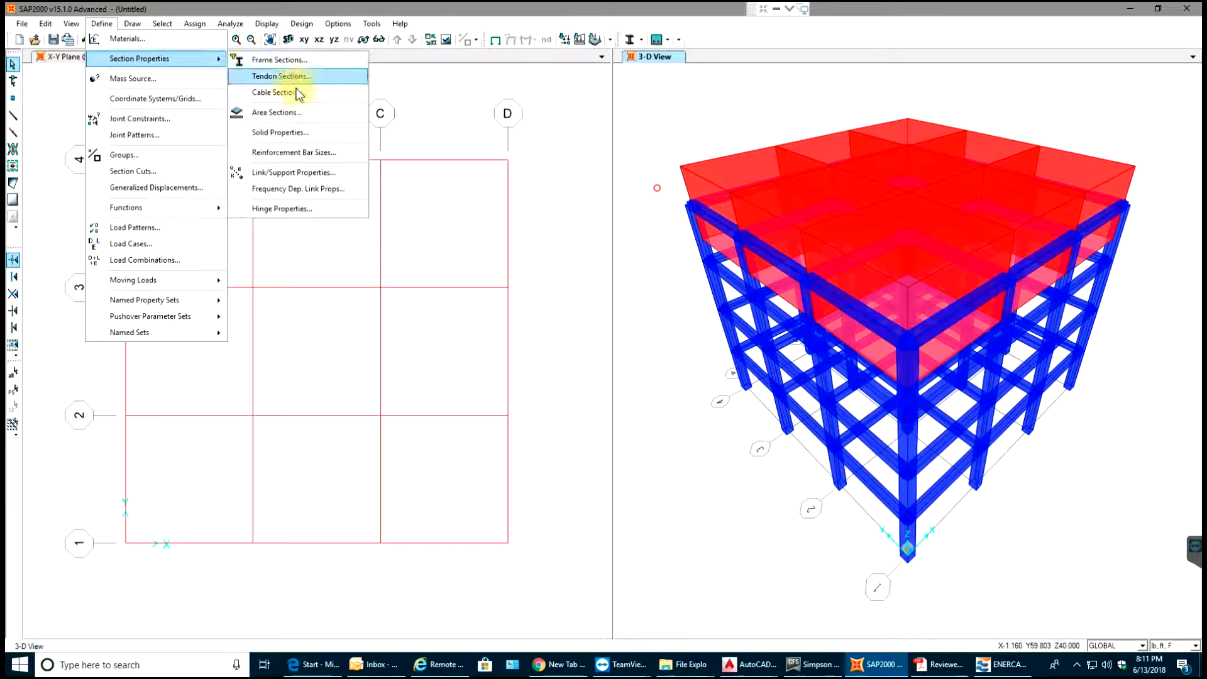
pyautogui.click(334, 111)
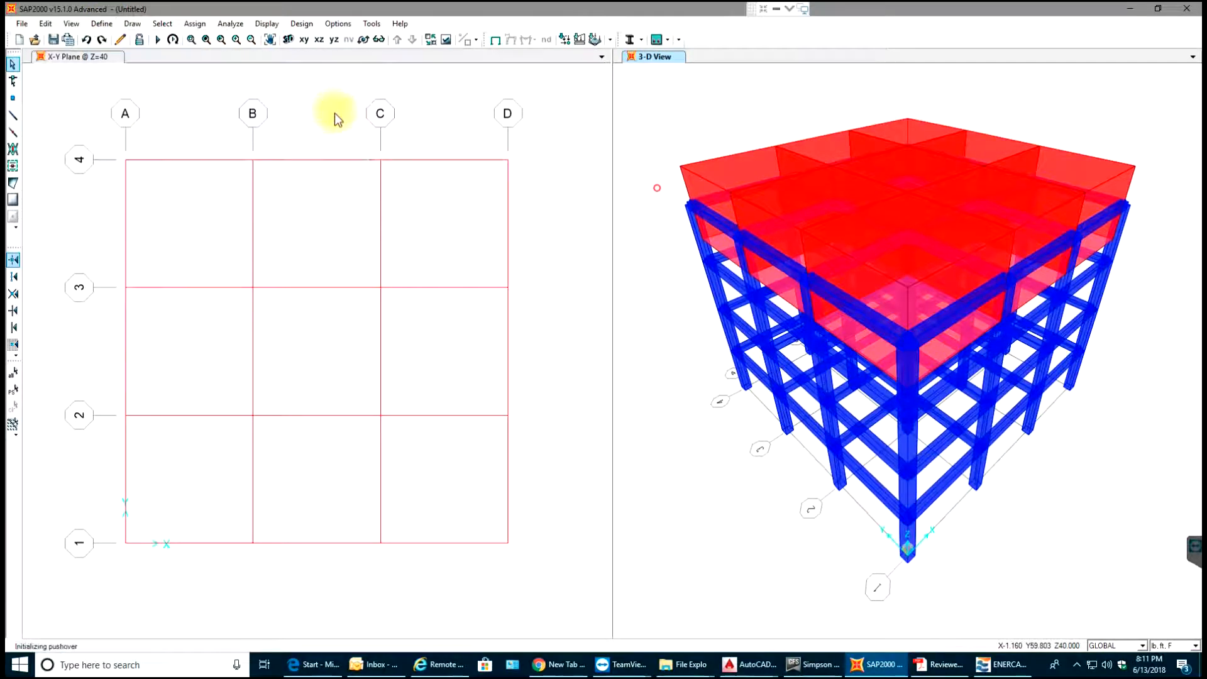
pyautogui.click(520, 293)
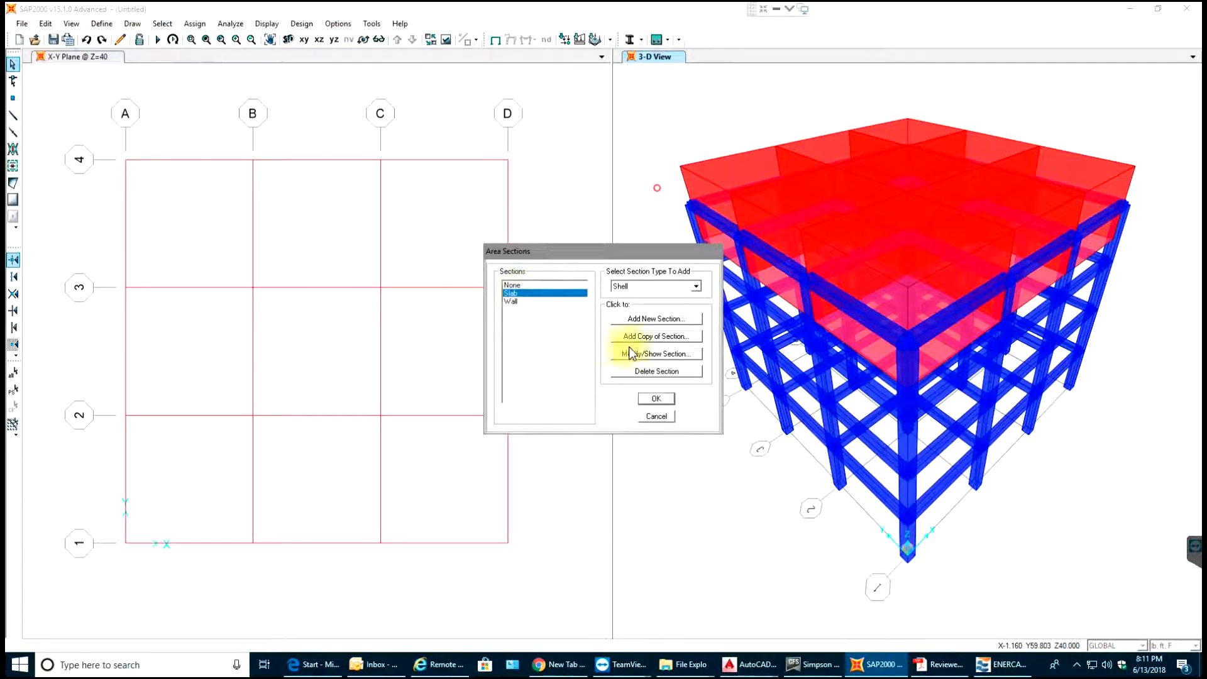
pyautogui.click(655, 354)
pyautogui.doubleClick(652, 406)
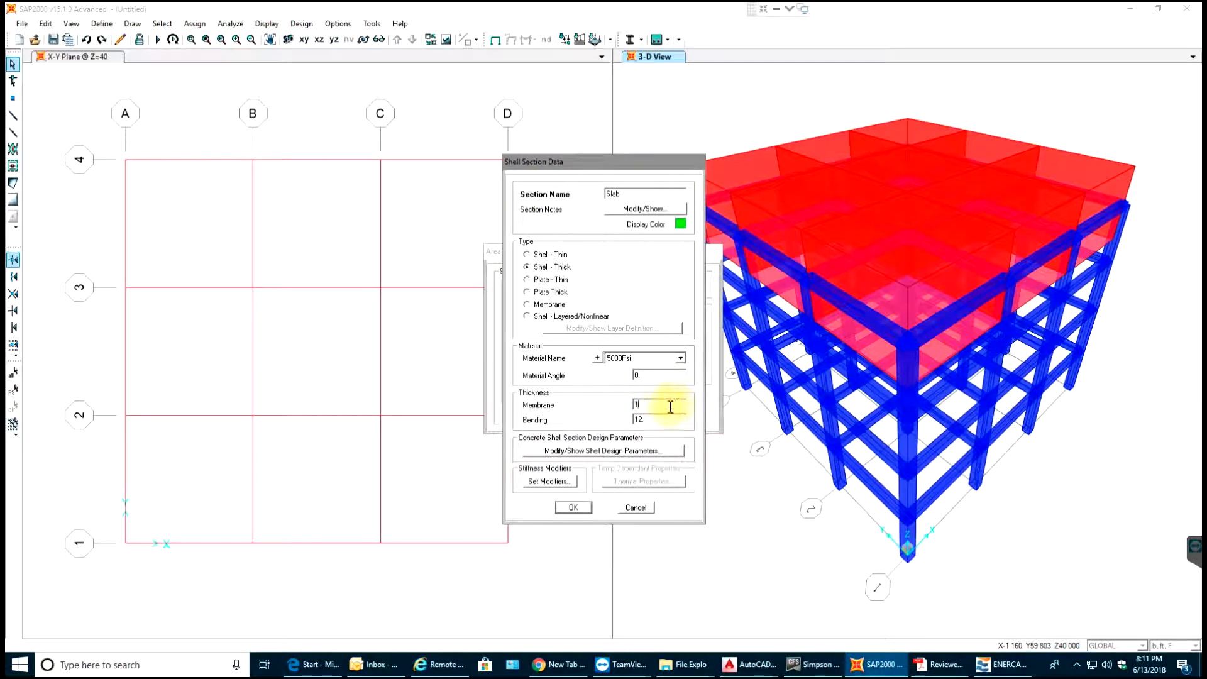
pyautogui.doubleClick(649, 420)
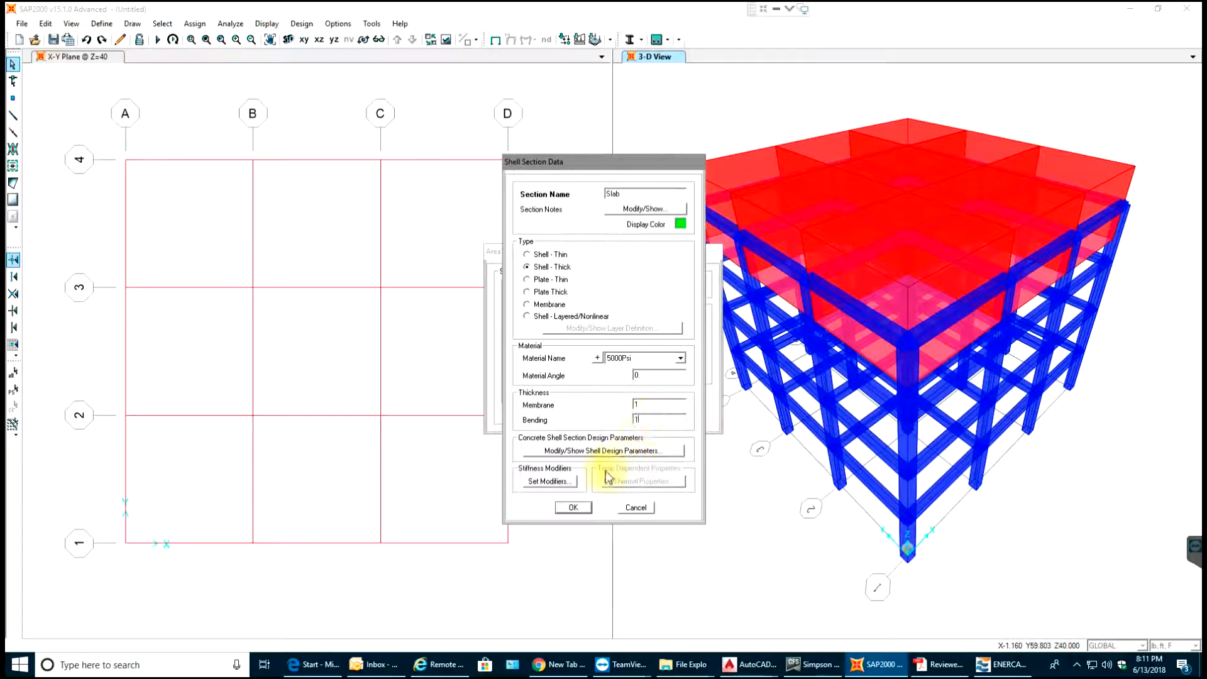
pyautogui.click(573, 508)
pyautogui.click(654, 400)
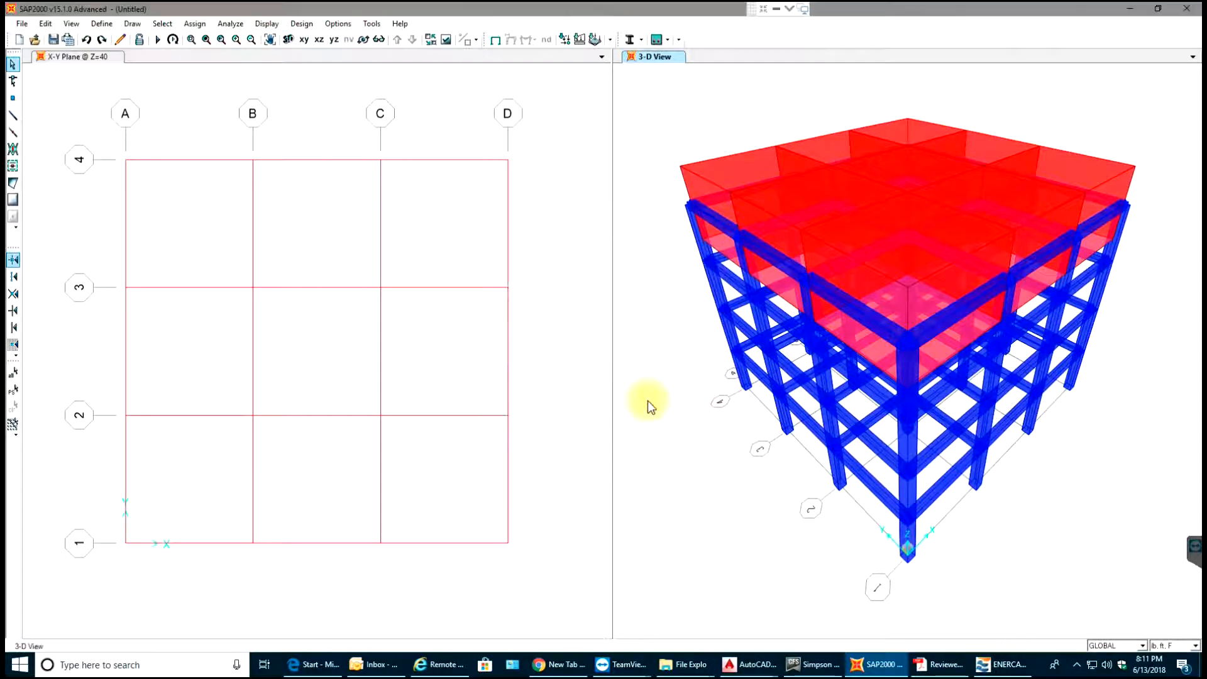
pyautogui.scroll(-2, 696, 359)
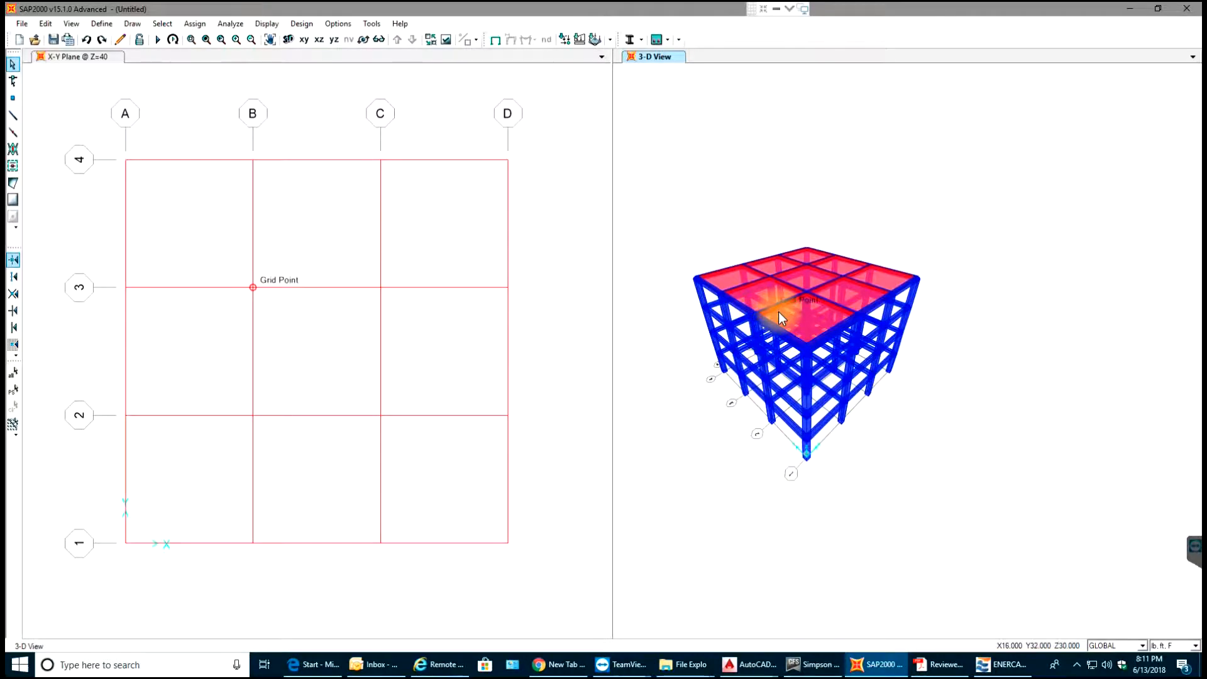
pyautogui.scroll(2, 779, 318)
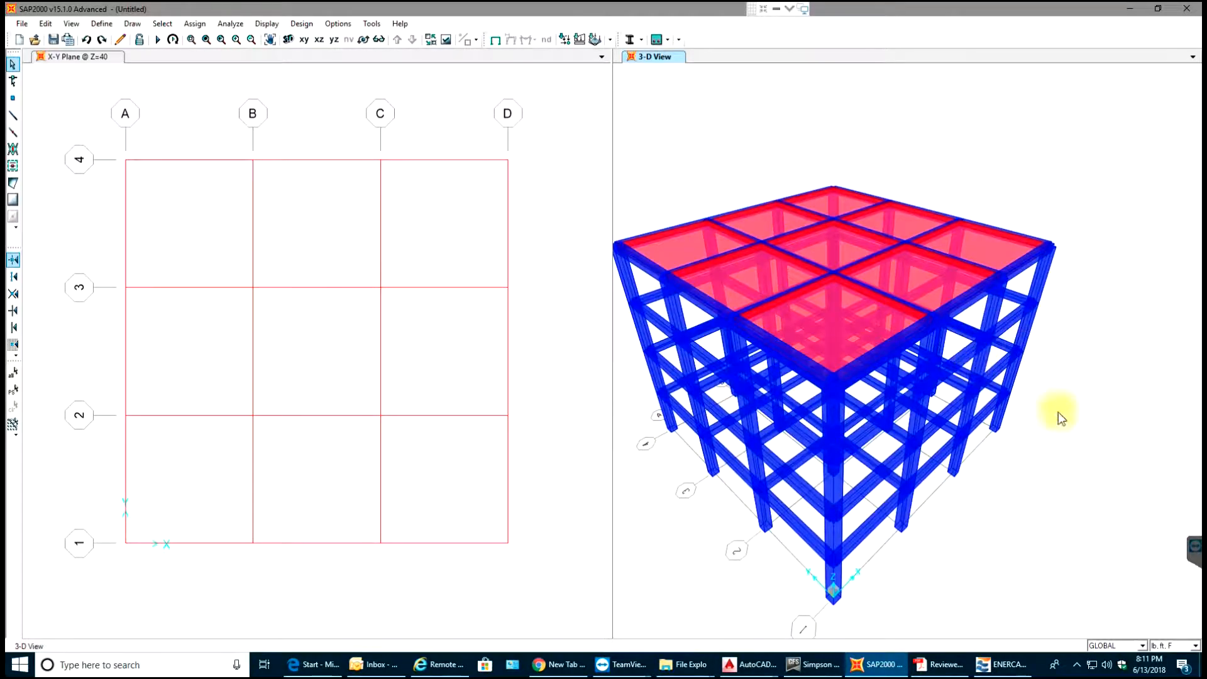
# Switch the model's display units to lb, in, F
pyautogui.click(1195, 651)
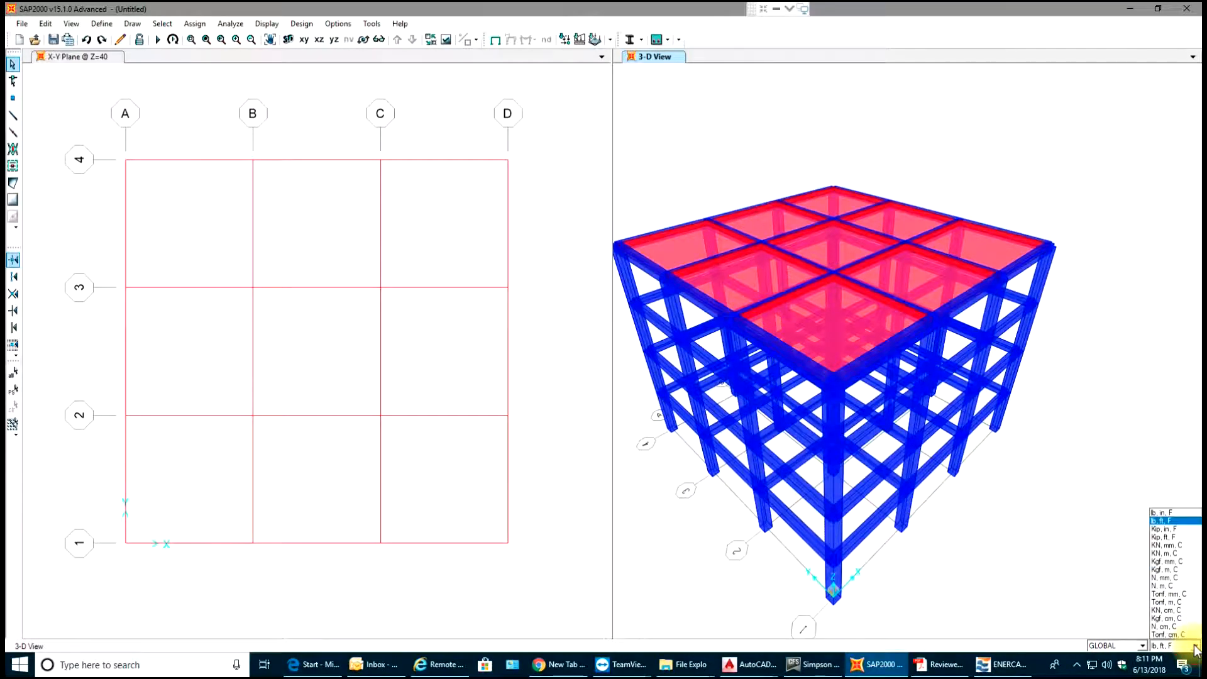
pyautogui.click(1170, 513)
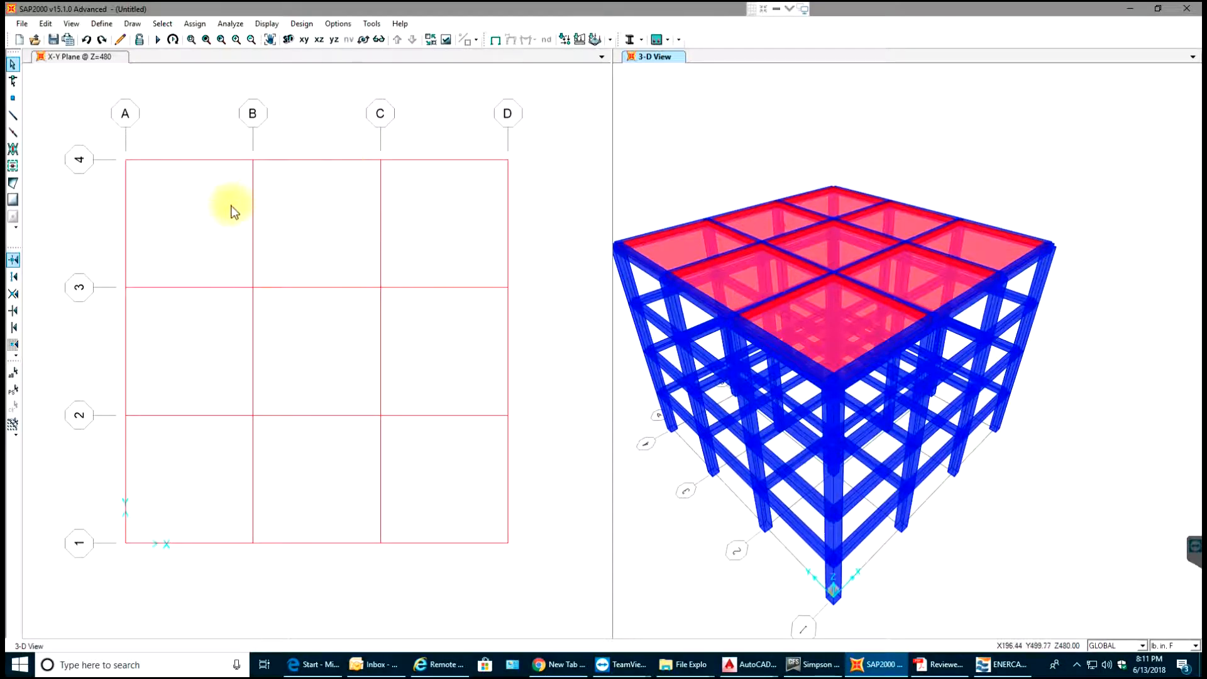
pyautogui.click(210, 216)
pyautogui.click(318, 220)
pyautogui.click(420, 232)
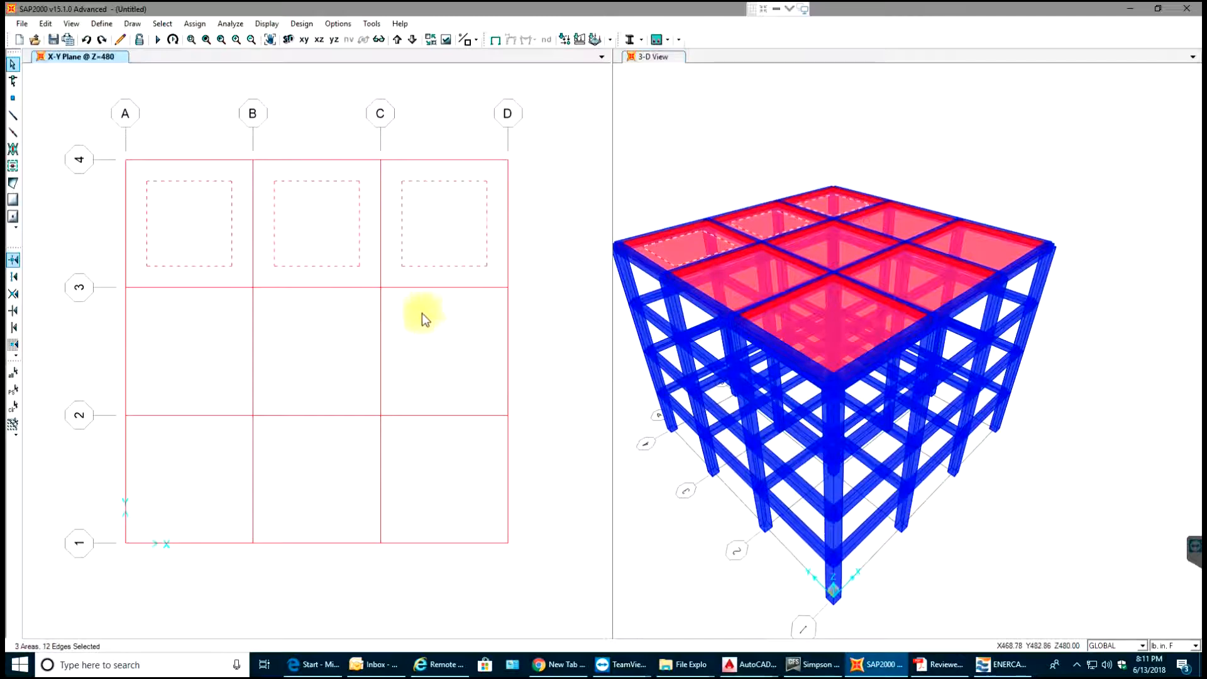
pyautogui.click(420, 315)
pyautogui.hotkey('ctrl', 'q')
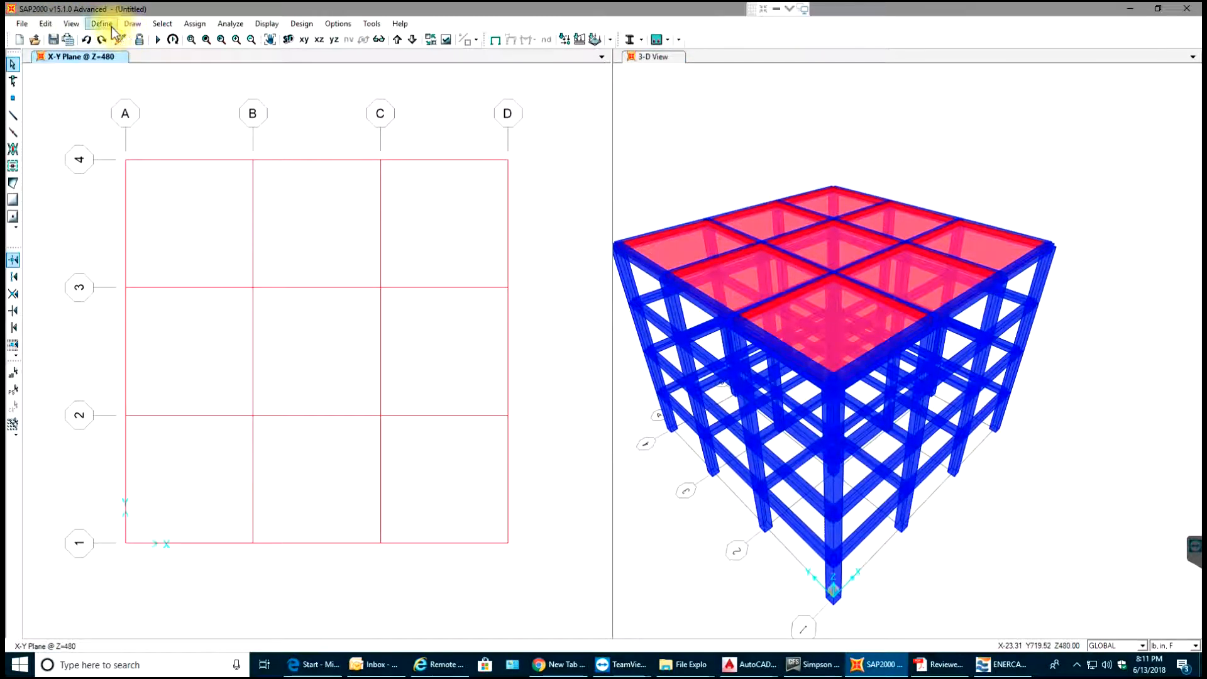
# Set the Wall area section's membrane and bending thickness to 8
pyautogui.click(101, 24)
pyautogui.moveTo(200, 69)
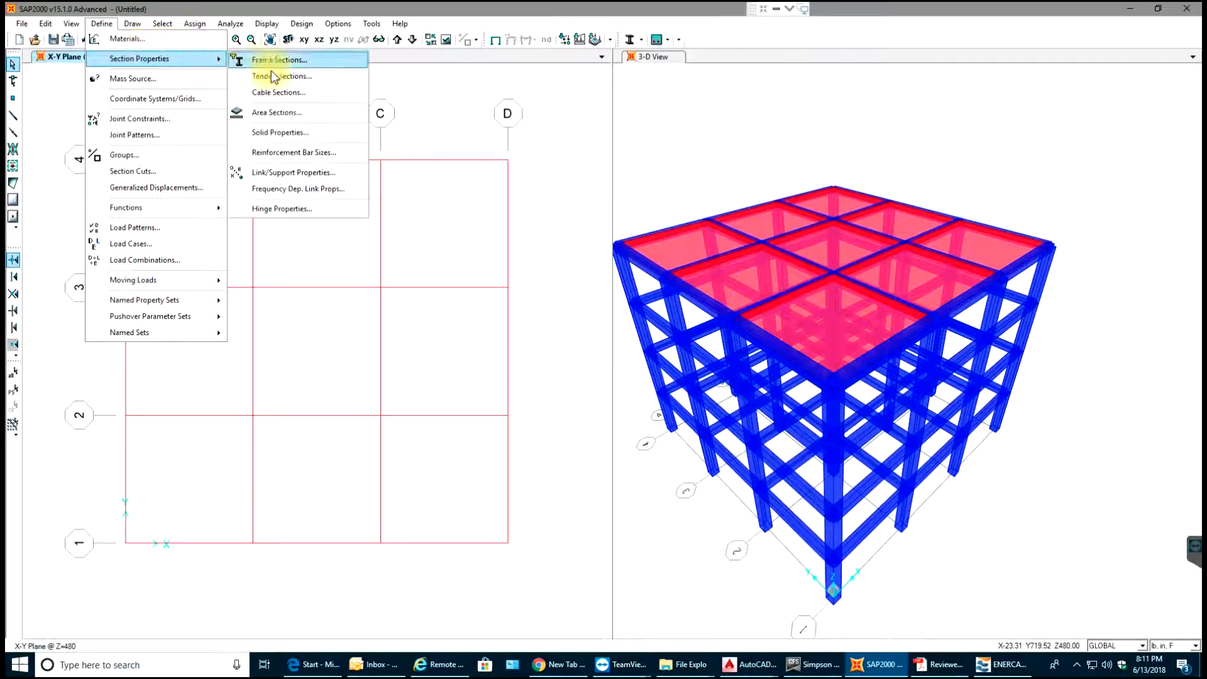
pyautogui.click(317, 117)
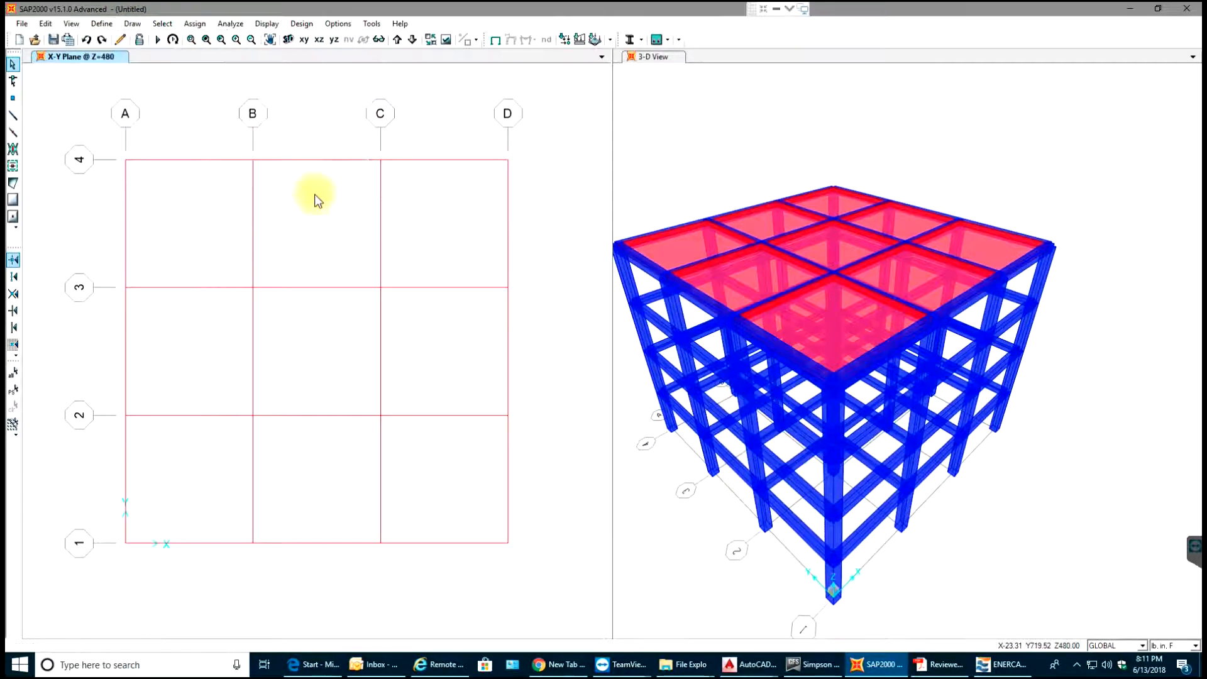
pyautogui.click(510, 302)
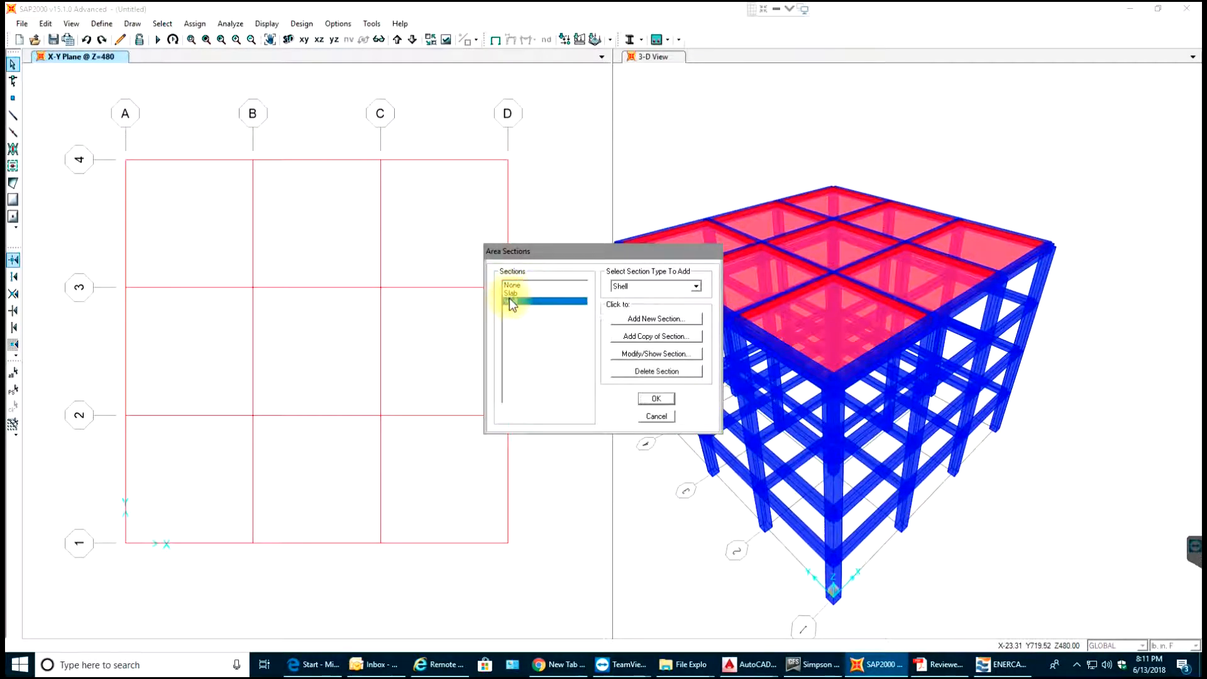
pyautogui.click(655, 353)
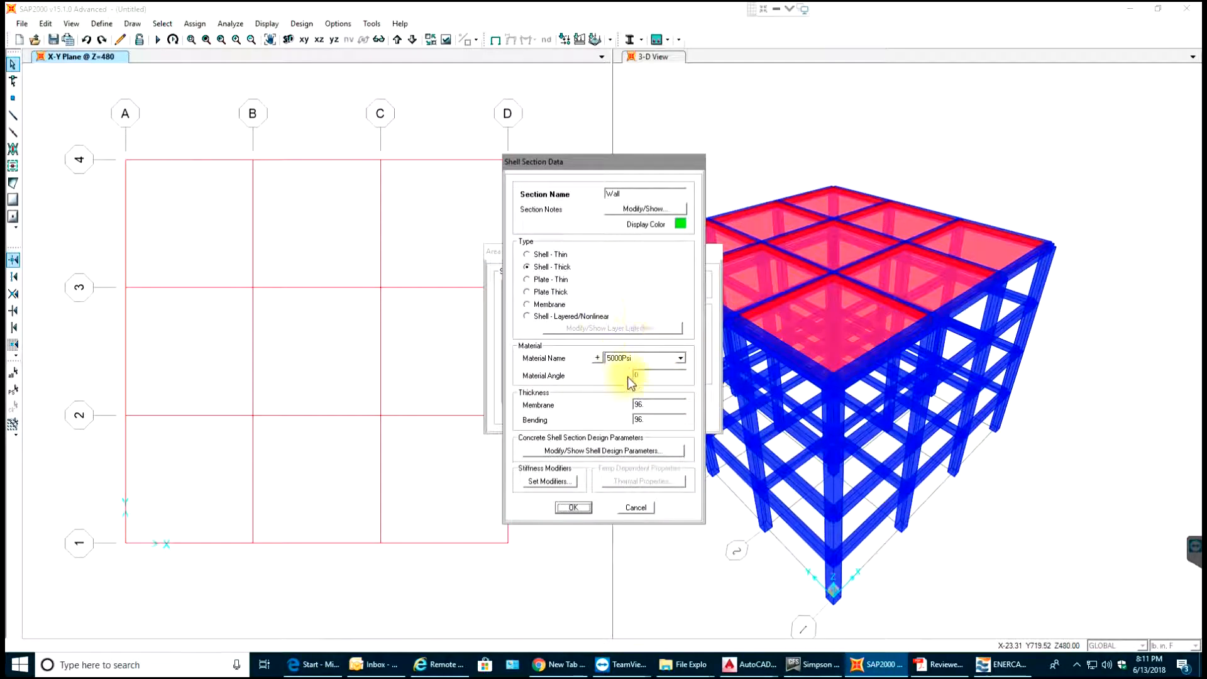
pyautogui.doubleClick(655, 404)
pyautogui.write('8')
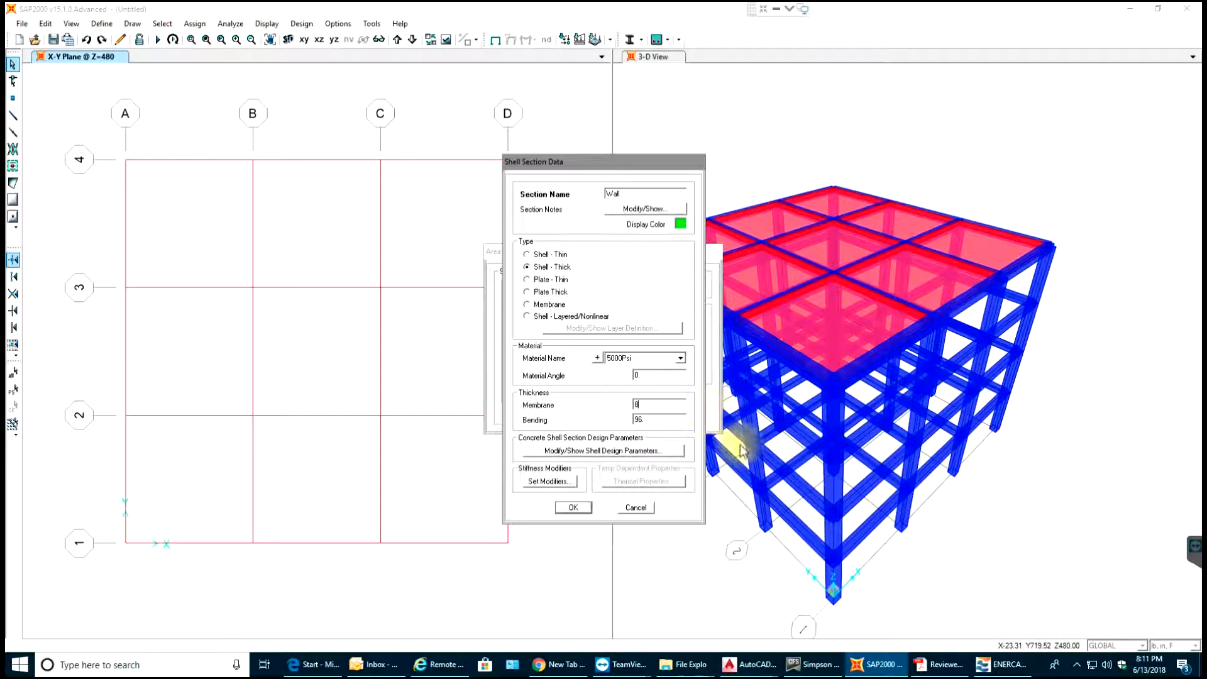
pyautogui.doubleClick(661, 418)
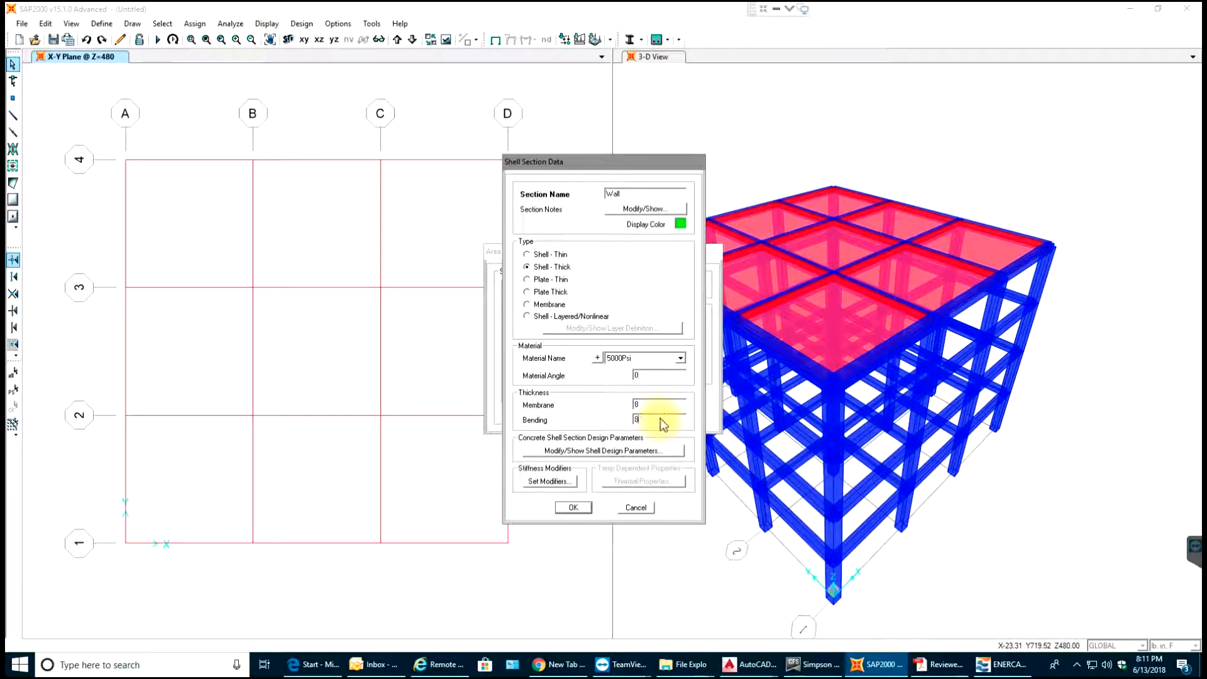
pyautogui.click(573, 508)
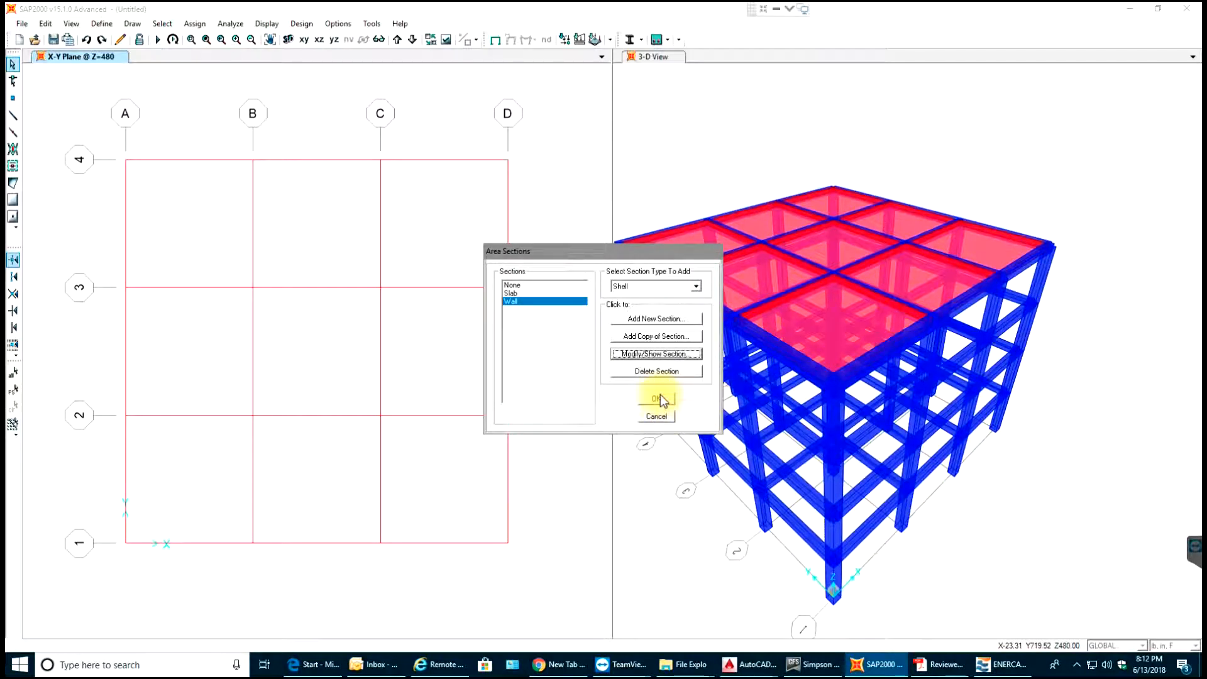
# Set the Wall section's design cover to steel centroid to 2 for Direction 1 and 1.5 for Direction 2, top and bottom bars
pyautogui.click(655, 355)
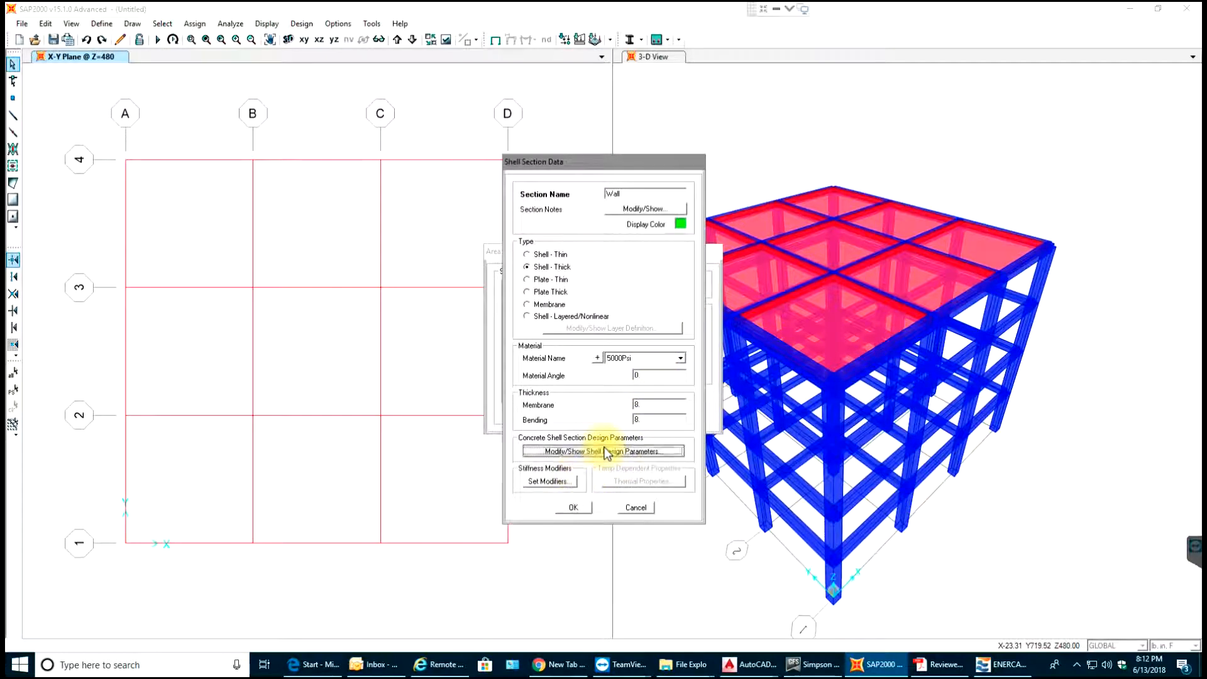
pyautogui.click(575, 450)
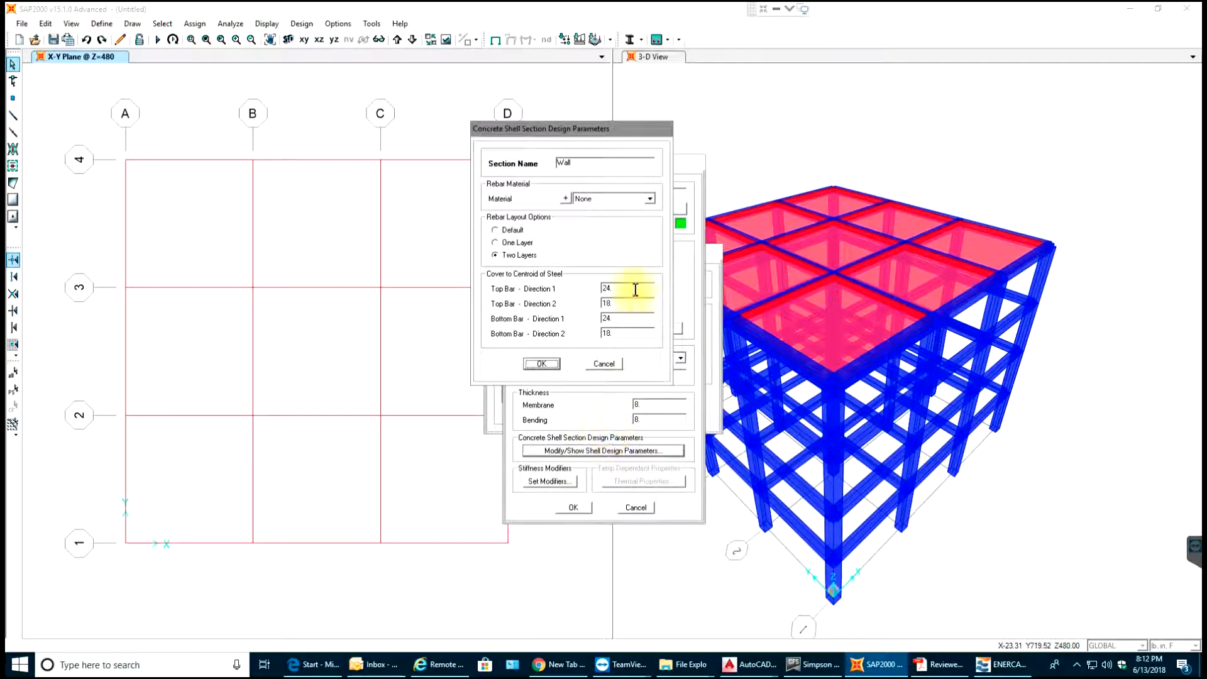
pyautogui.write('2')
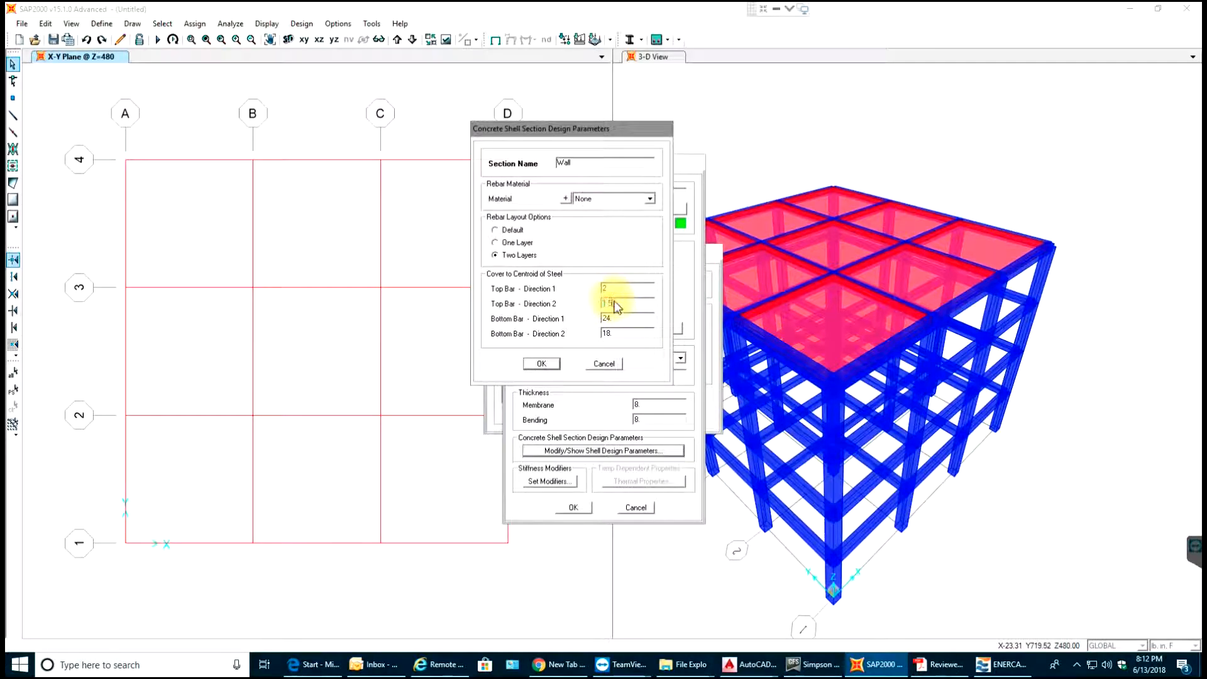
pyautogui.doubleClick(618, 319)
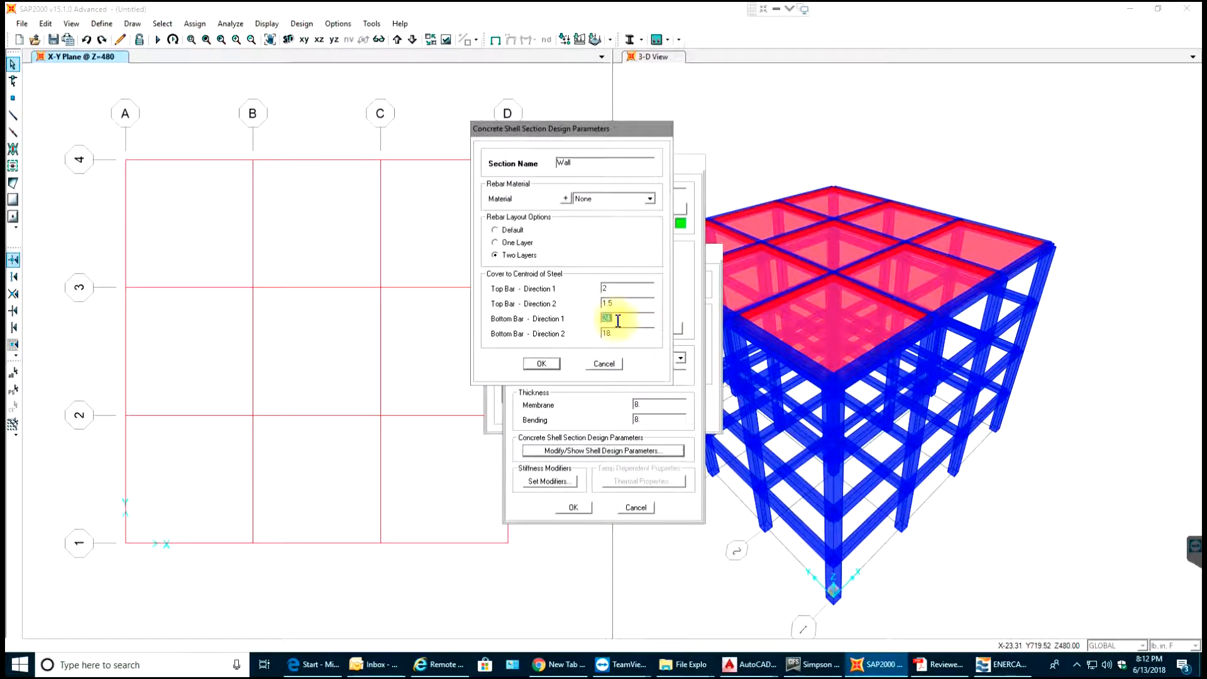
pyautogui.write('2')
pyautogui.click(624, 334)
pyautogui.write('1')
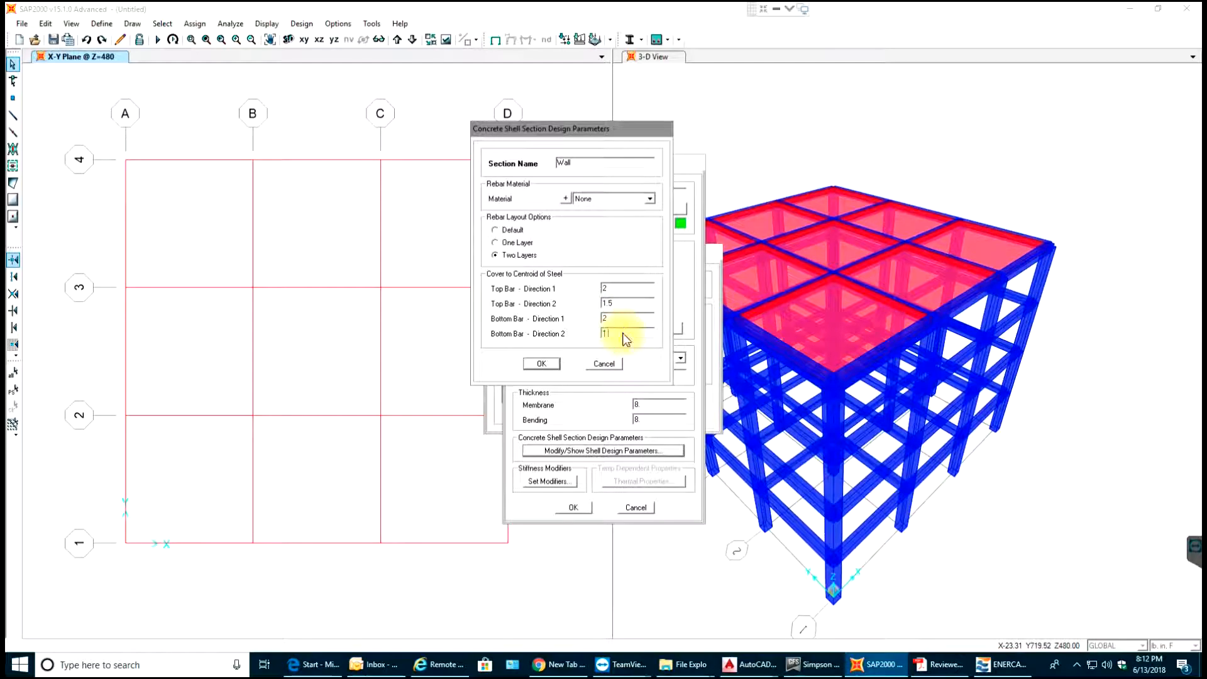
pyautogui.write('.5')
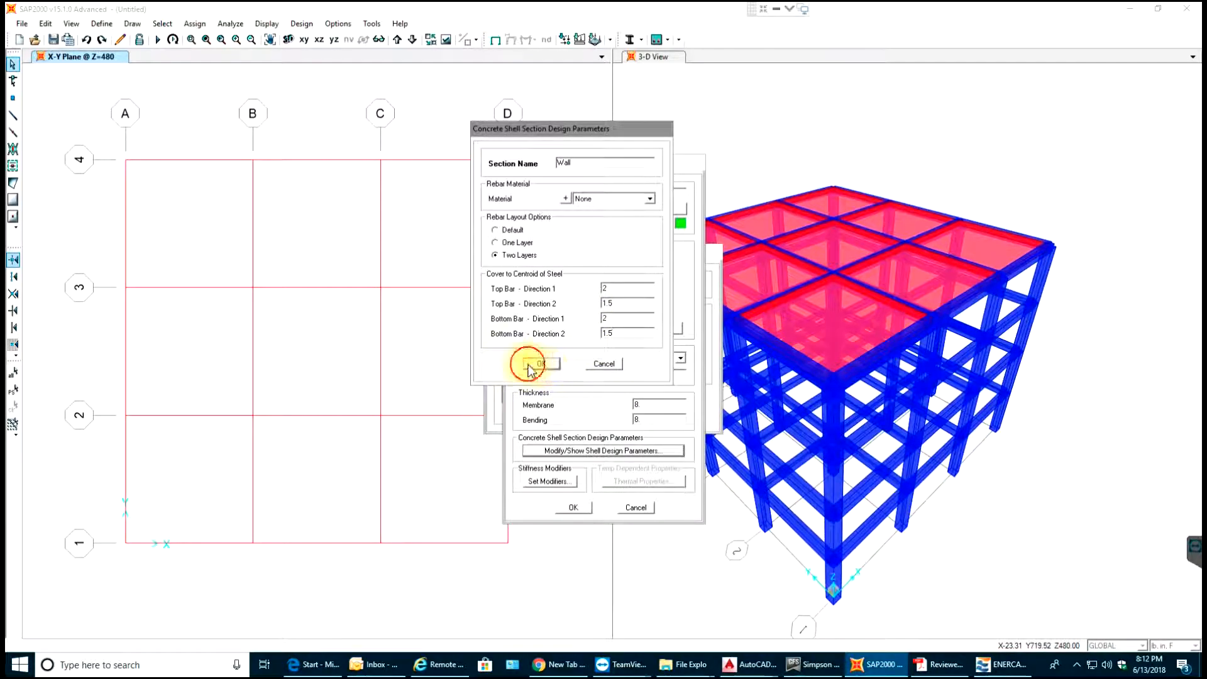
pyautogui.click(541, 364)
pyautogui.click(572, 508)
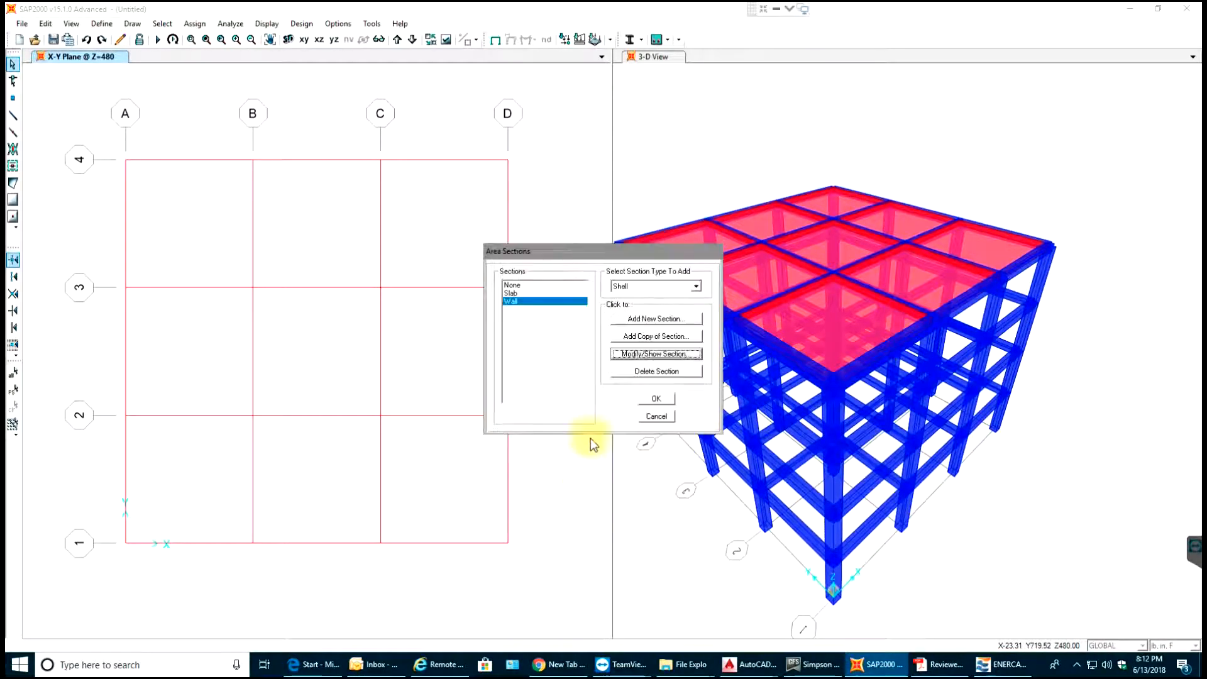
# Set the Slab section's steel cover to 2 for both Direction 1 bars and 1.5 for top Direction 2, and accept the area section definitions
pyautogui.click(510, 293)
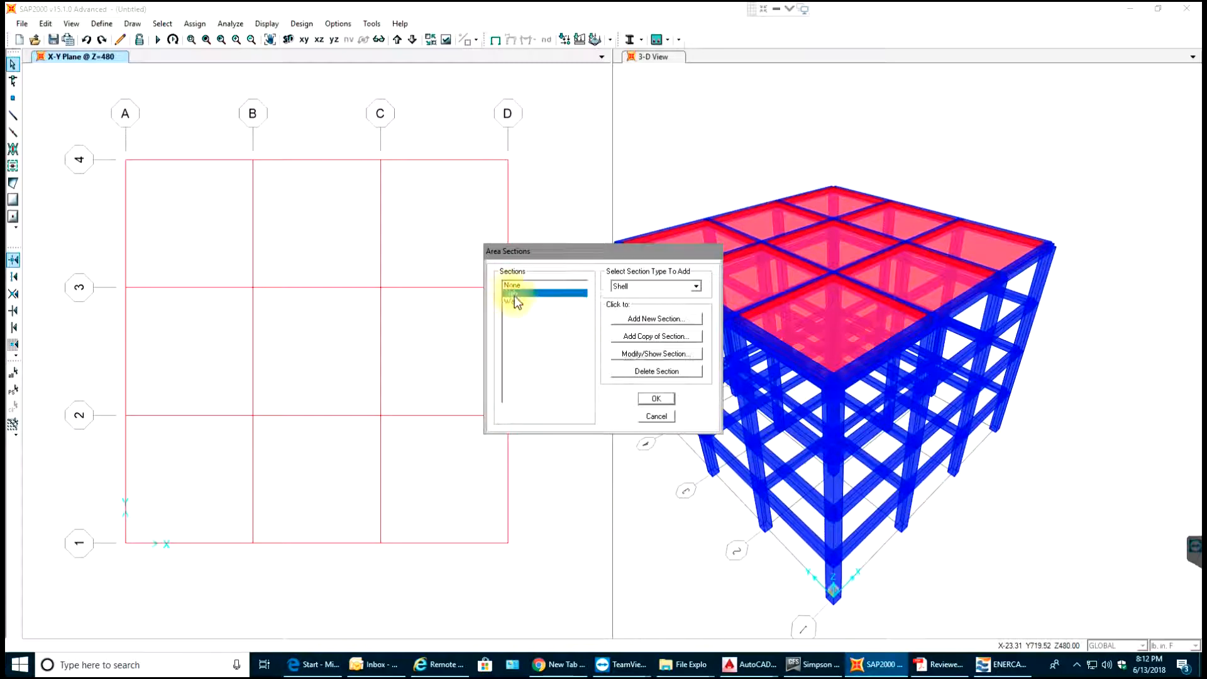
pyautogui.click(635, 354)
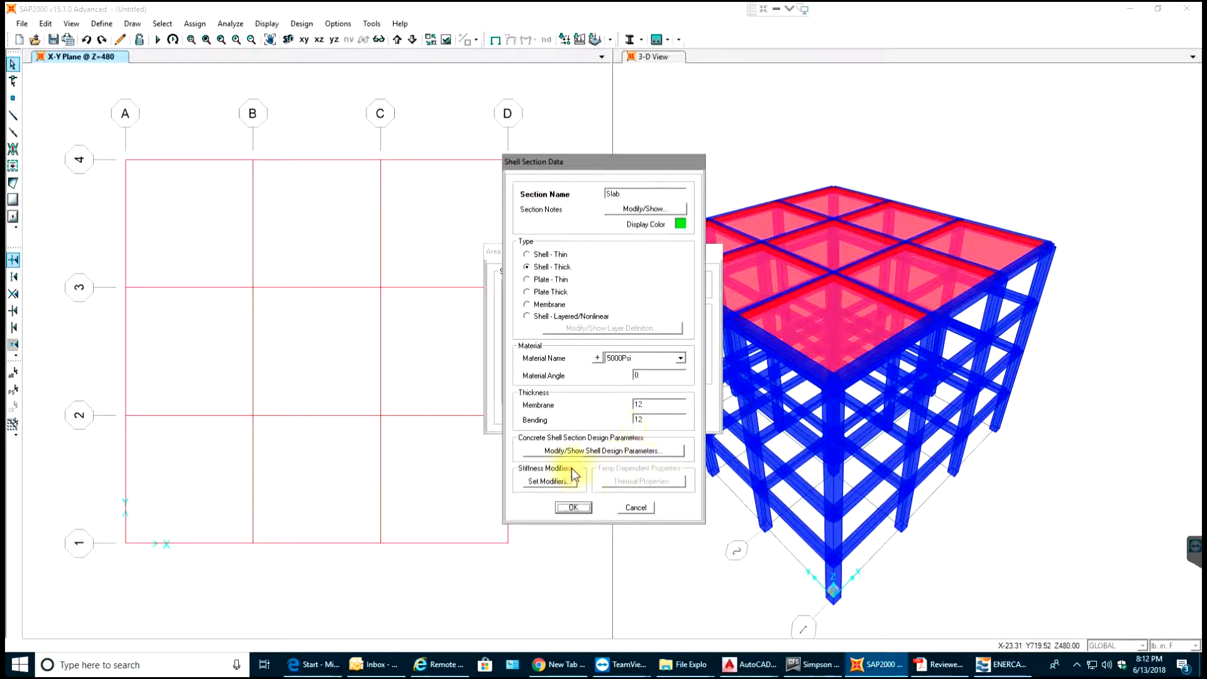
pyautogui.click(561, 450)
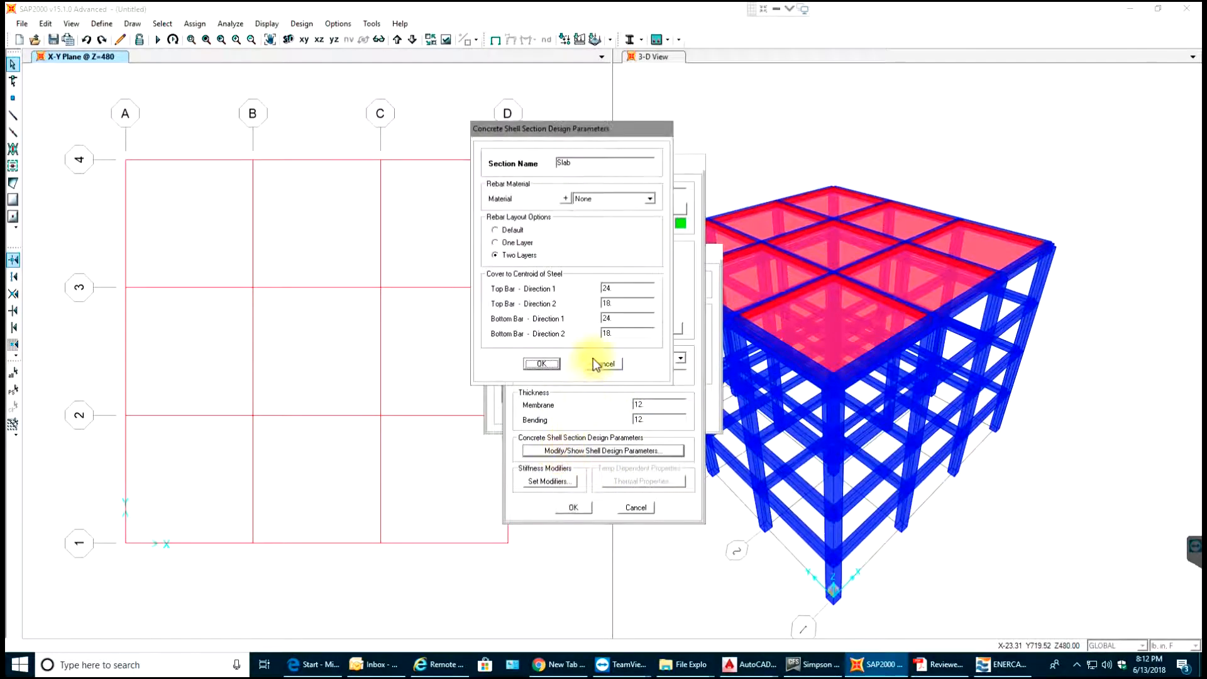
pyautogui.doubleClick(618, 304)
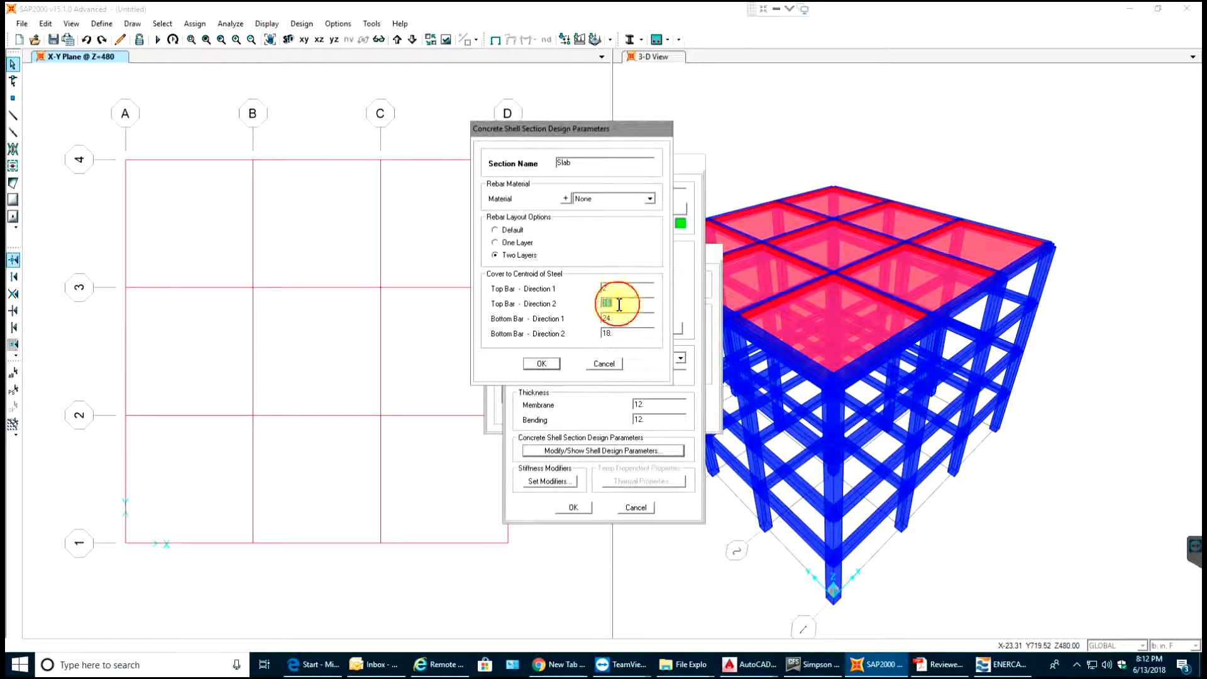
pyautogui.write('1')
pyautogui.doubleClick(622, 318)
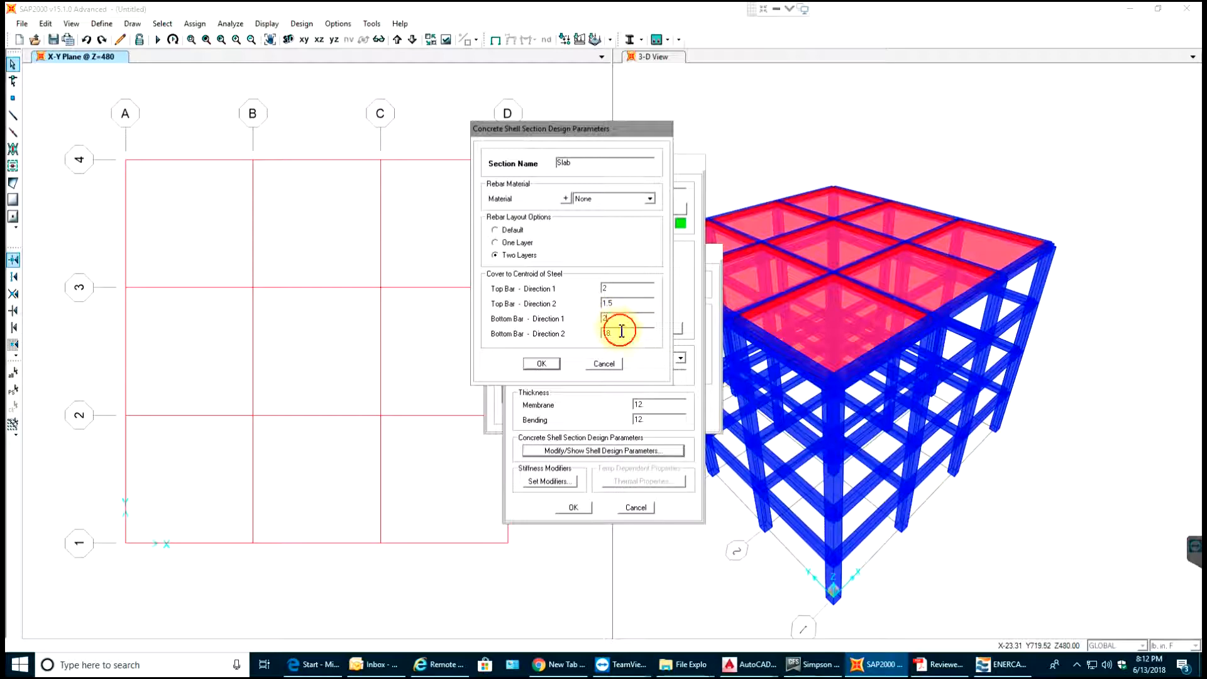
pyautogui.click(542, 365)
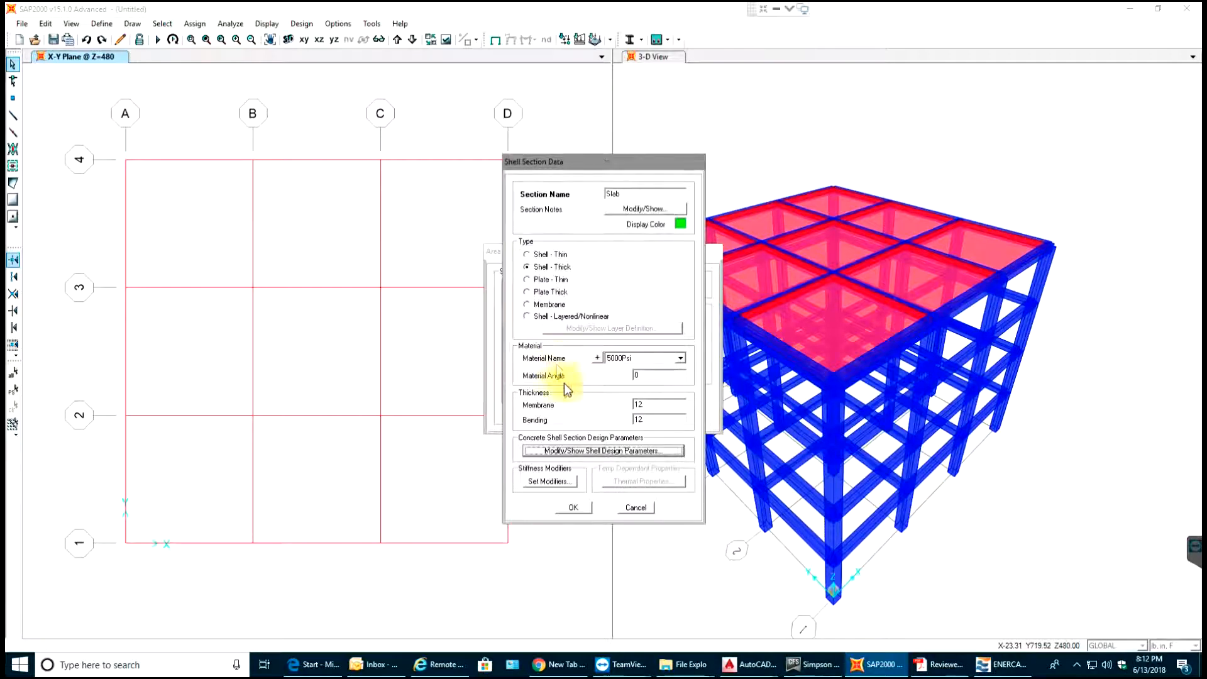
pyautogui.click(573, 507)
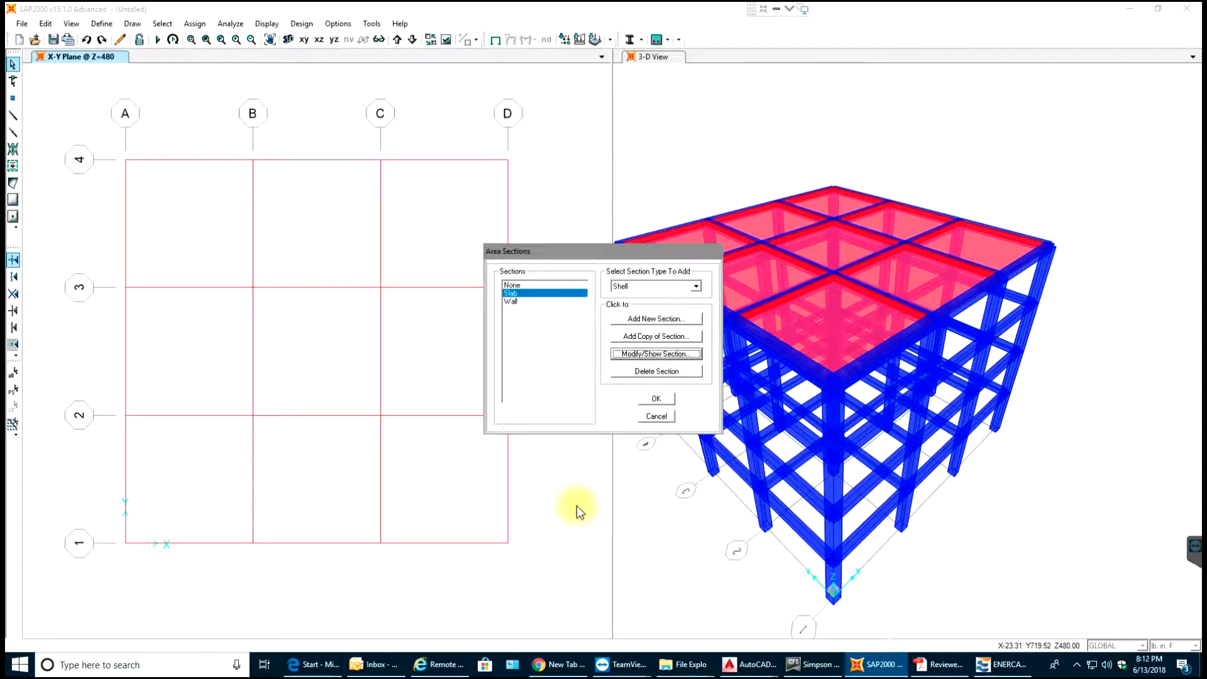
pyautogui.click(658, 399)
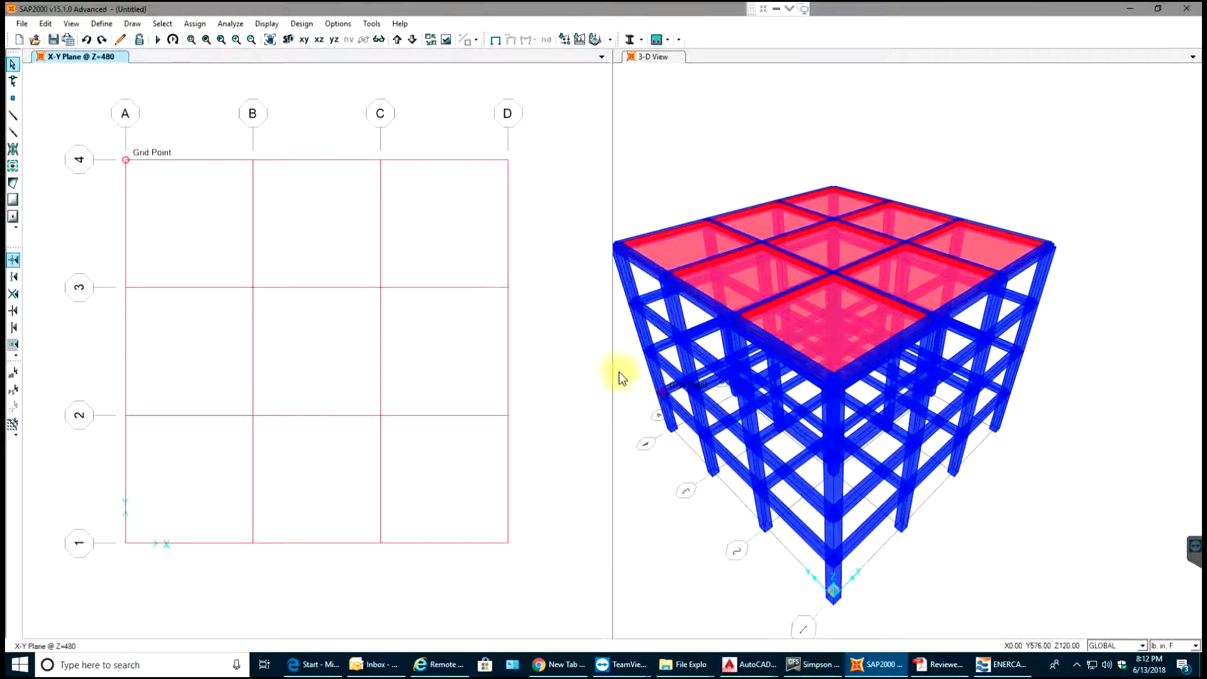
# Replicate all nine slab areas on the Z=480 plan linearly with dx 0, dy 0, dz -120 and number 3
pyautogui.click(202, 237)
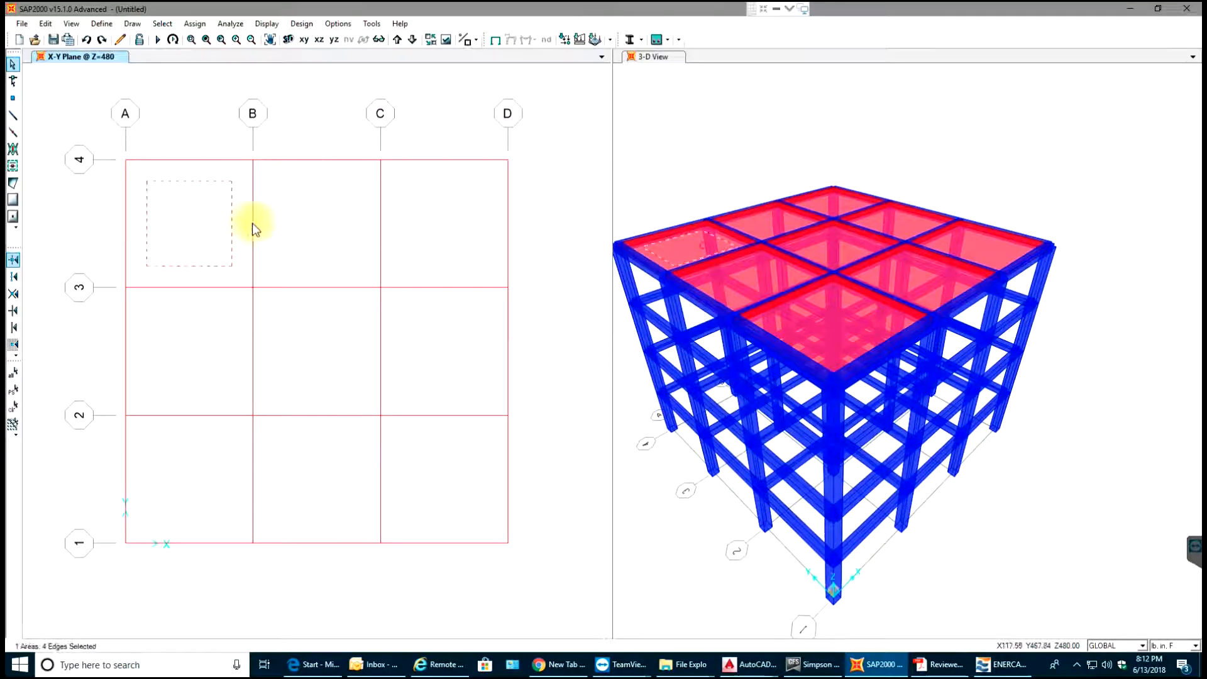
pyautogui.click(318, 207)
pyautogui.click(428, 265)
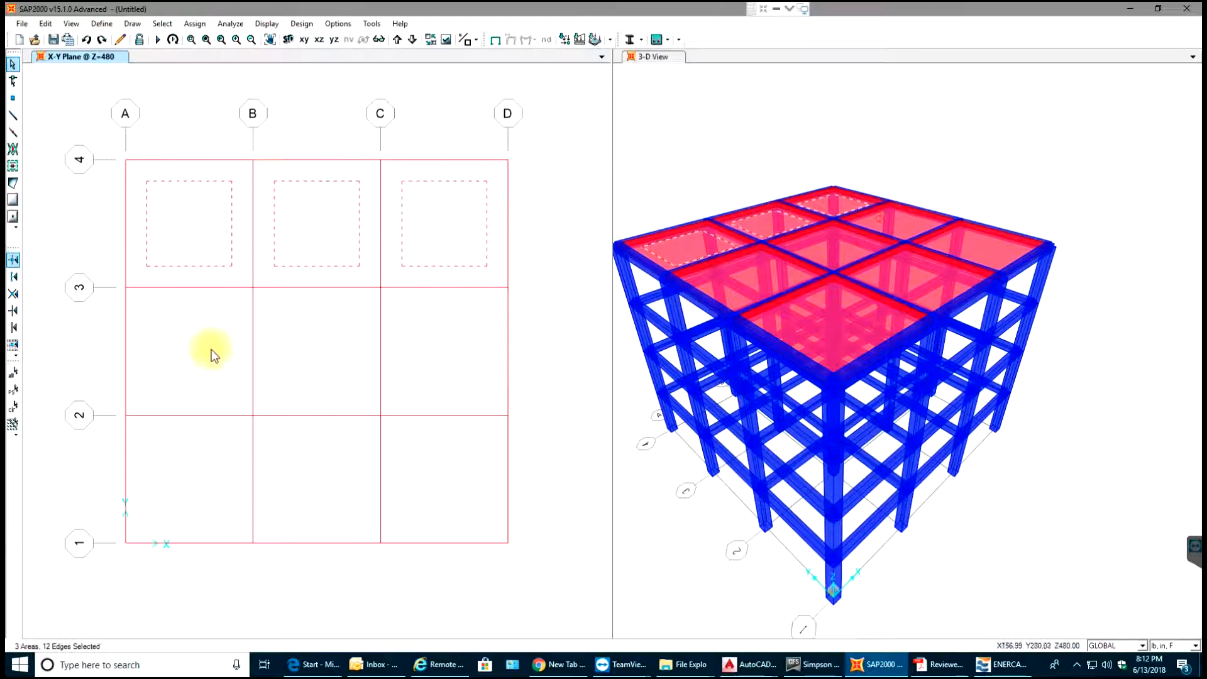
pyautogui.click(210, 351)
pyautogui.click(325, 364)
pyautogui.click(432, 336)
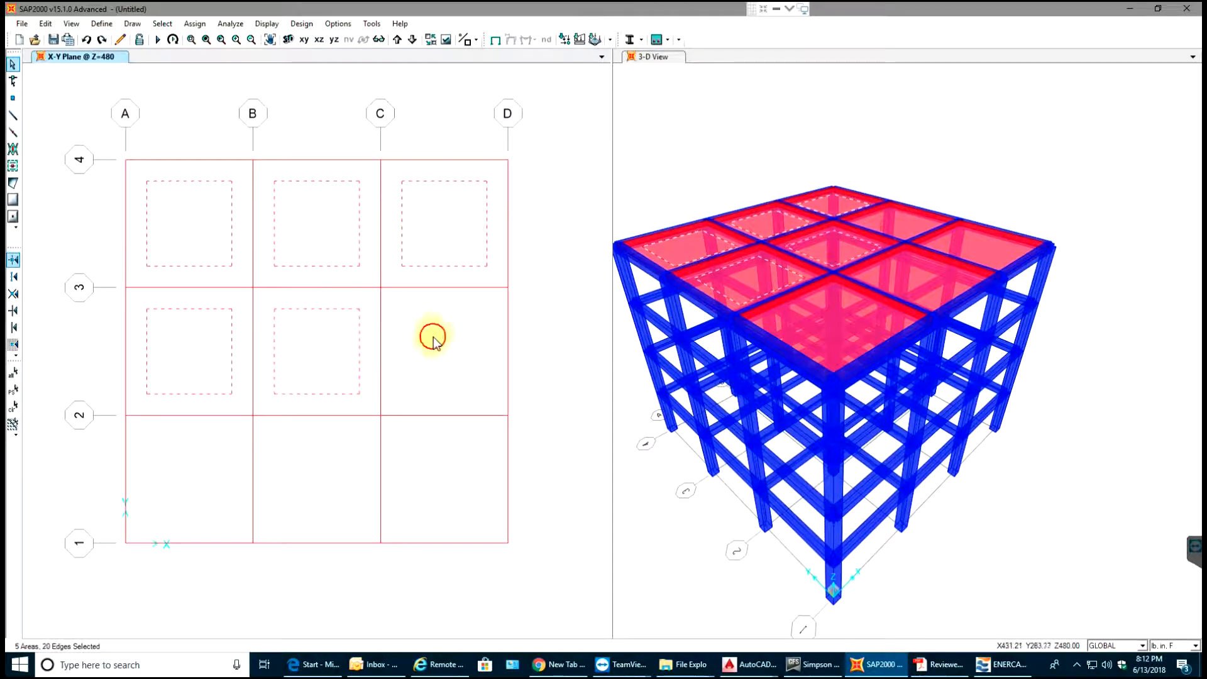
pyautogui.click(447, 452)
pyautogui.click(333, 480)
pyautogui.click(224, 499)
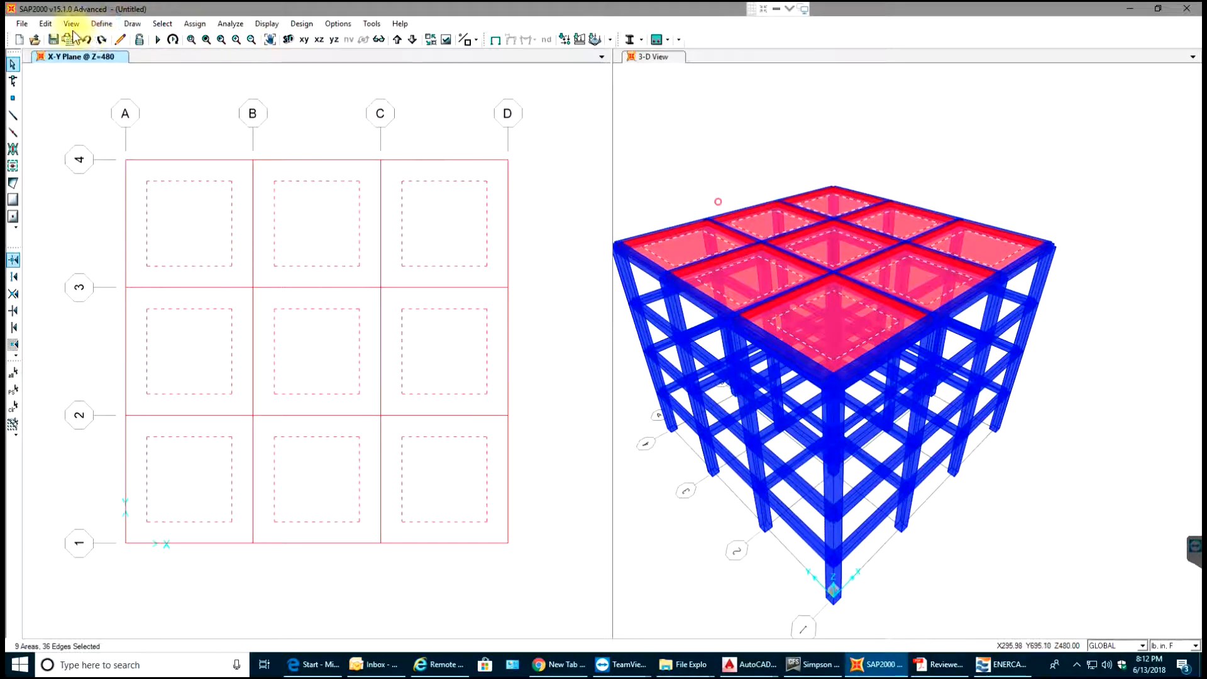
pyautogui.click(47, 29)
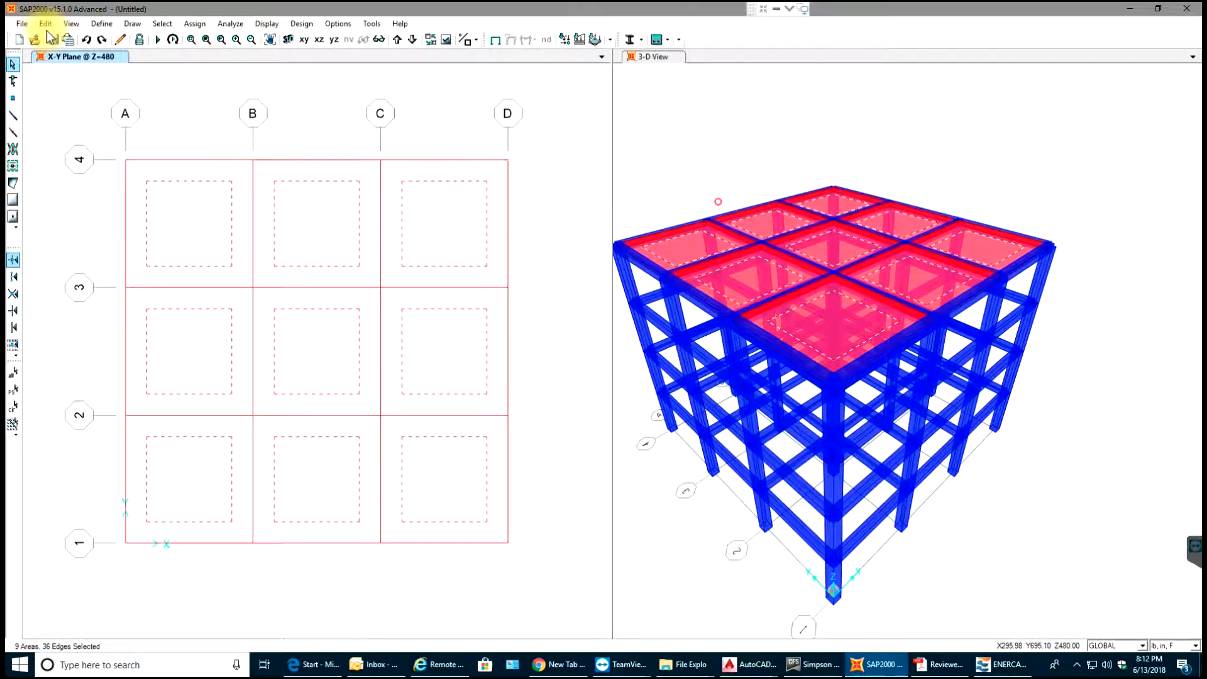
pyautogui.click(45, 24)
pyautogui.click(74, 180)
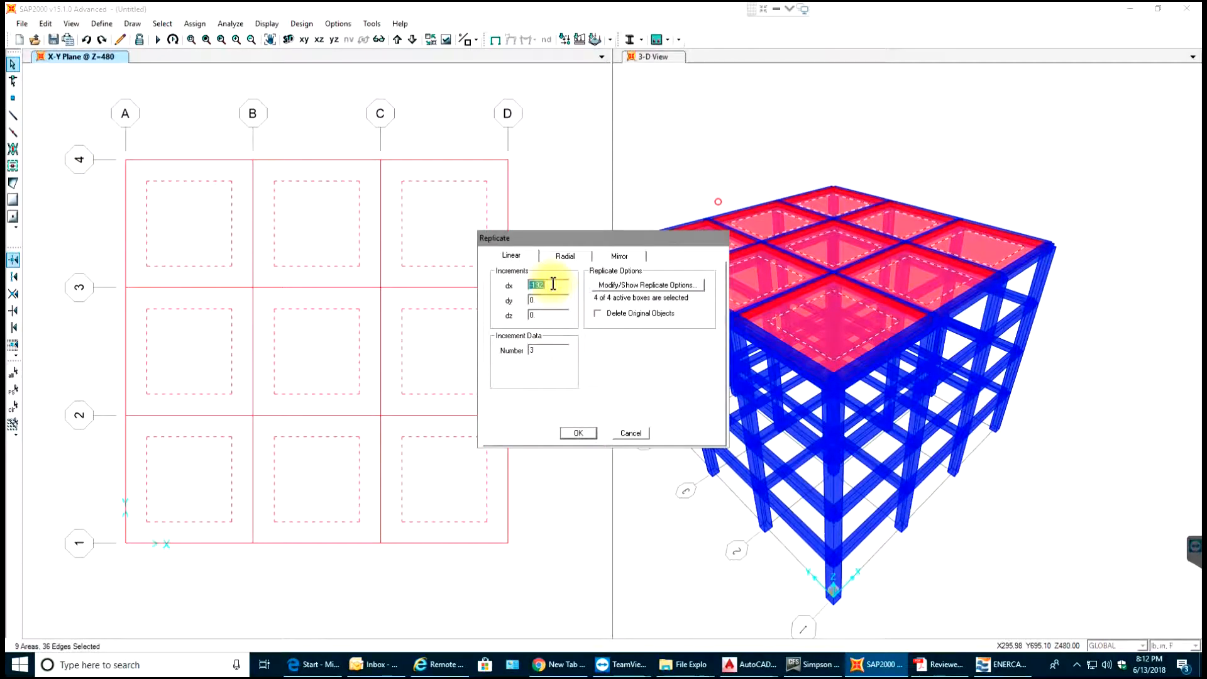
pyautogui.write('0')
pyautogui.doubleClick(548, 314)
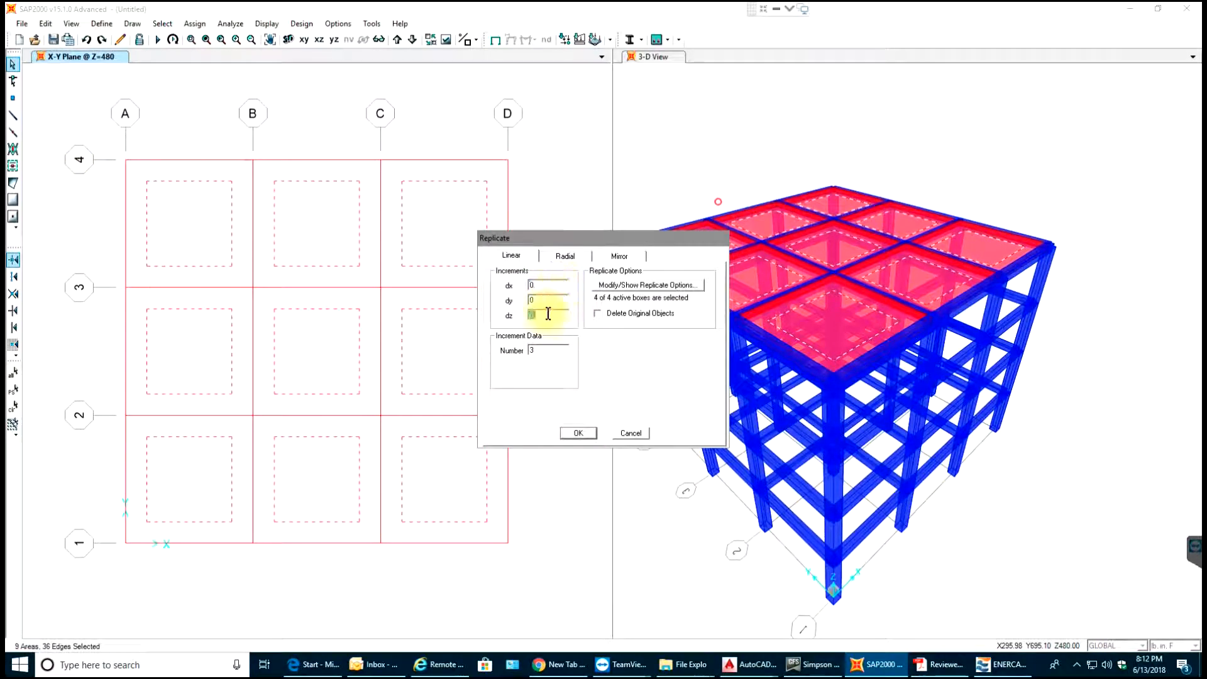
pyautogui.write('1')
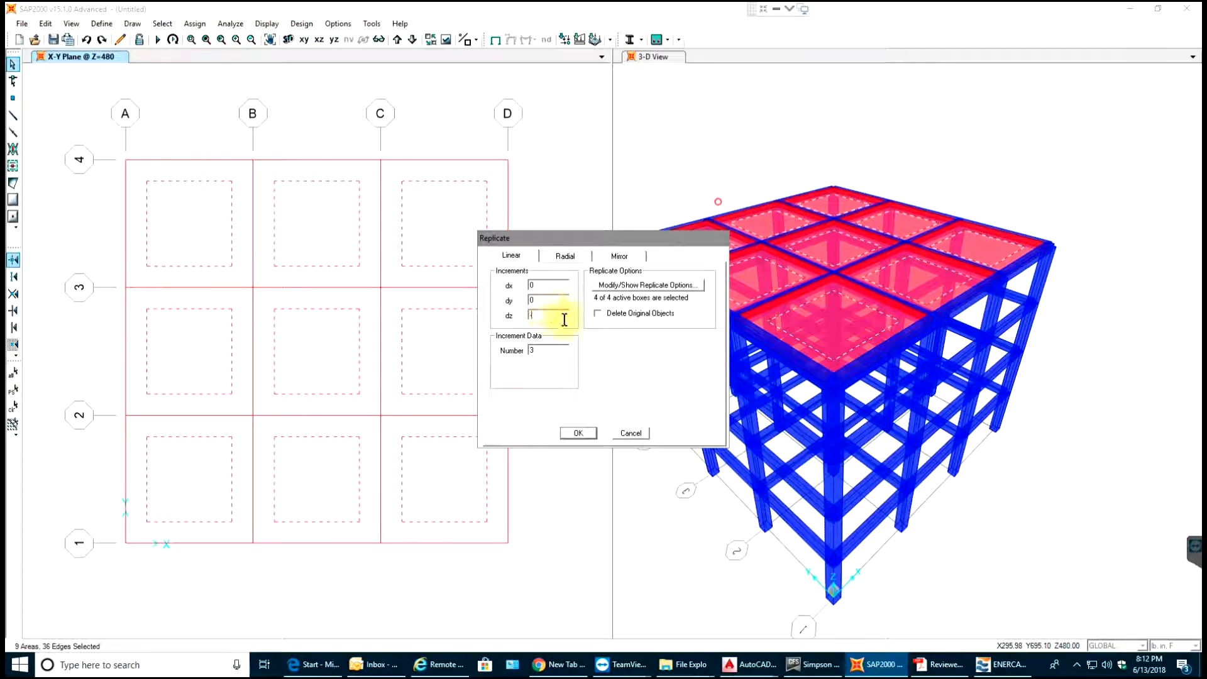
pyautogui.write('1')
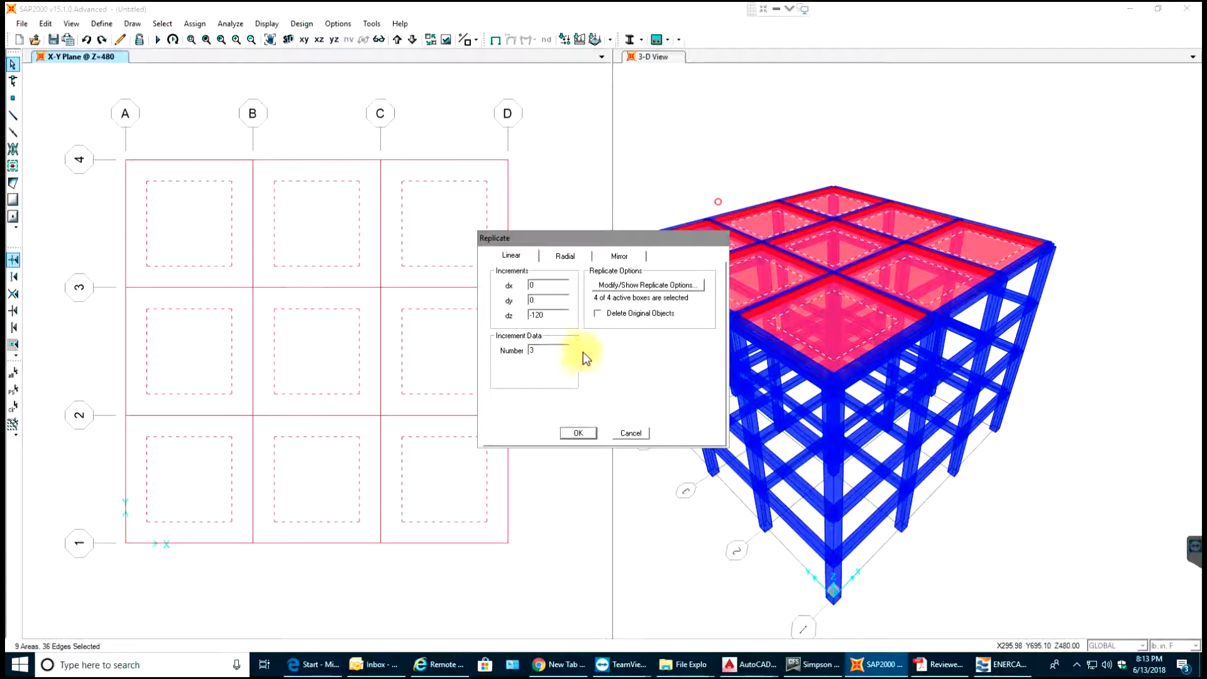
pyautogui.click(579, 432)
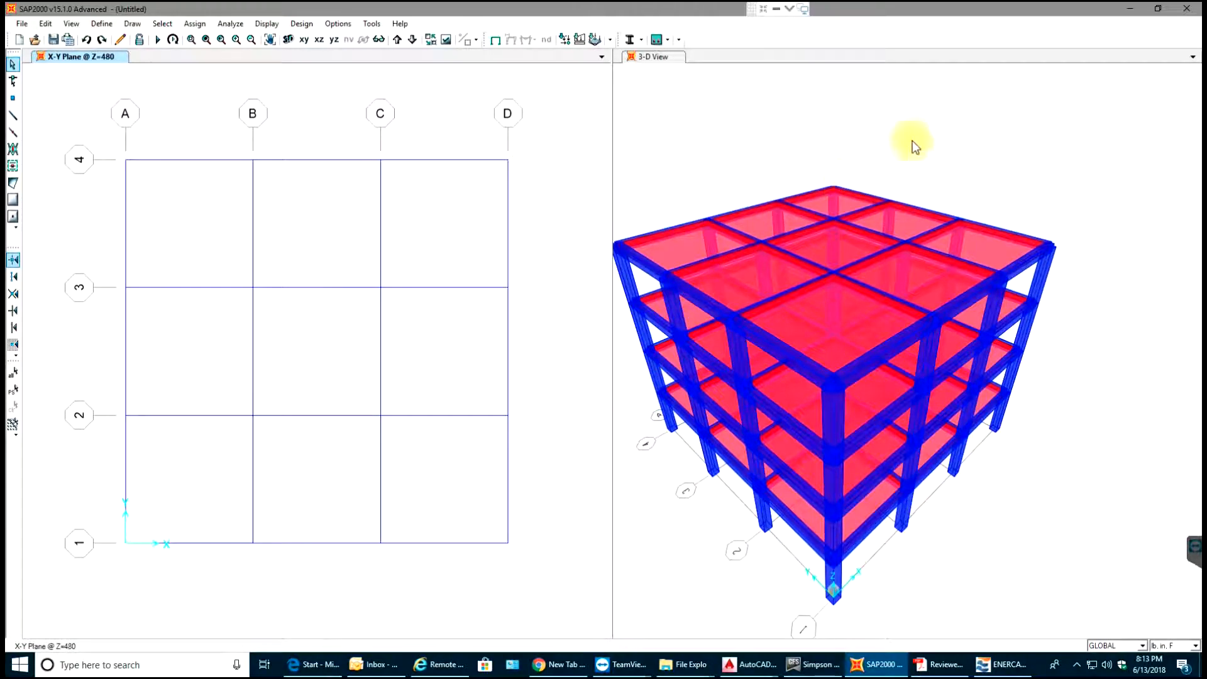
# Inspect the replicated floor slabs in 3-D, and switch that window to the X-Z elevation at Y=576
pyautogui.moveTo(914, 143); pyautogui.dragTo(958, 94, button='middle')
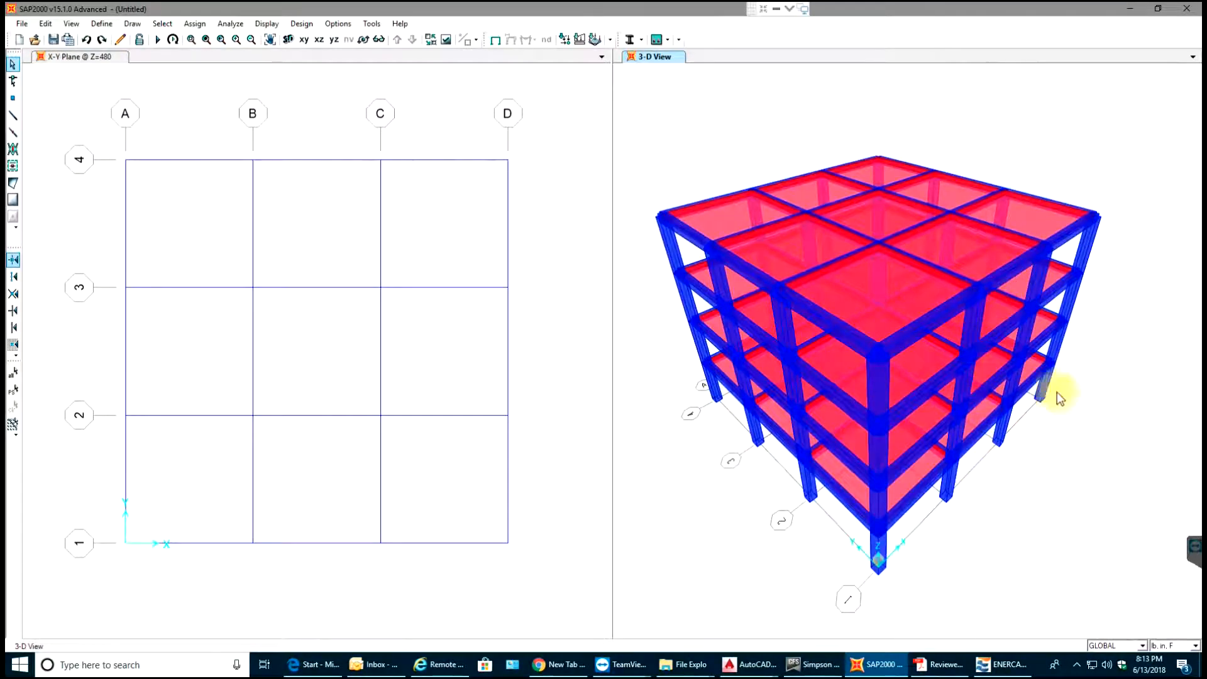
pyautogui.keyDown('shift'); pyautogui.moveTo(1032, 237); pyautogui.dragTo(1049, 139, button='middle'); pyautogui.keyUp('shift')
pyautogui.scroll(-2, 1049, 138)
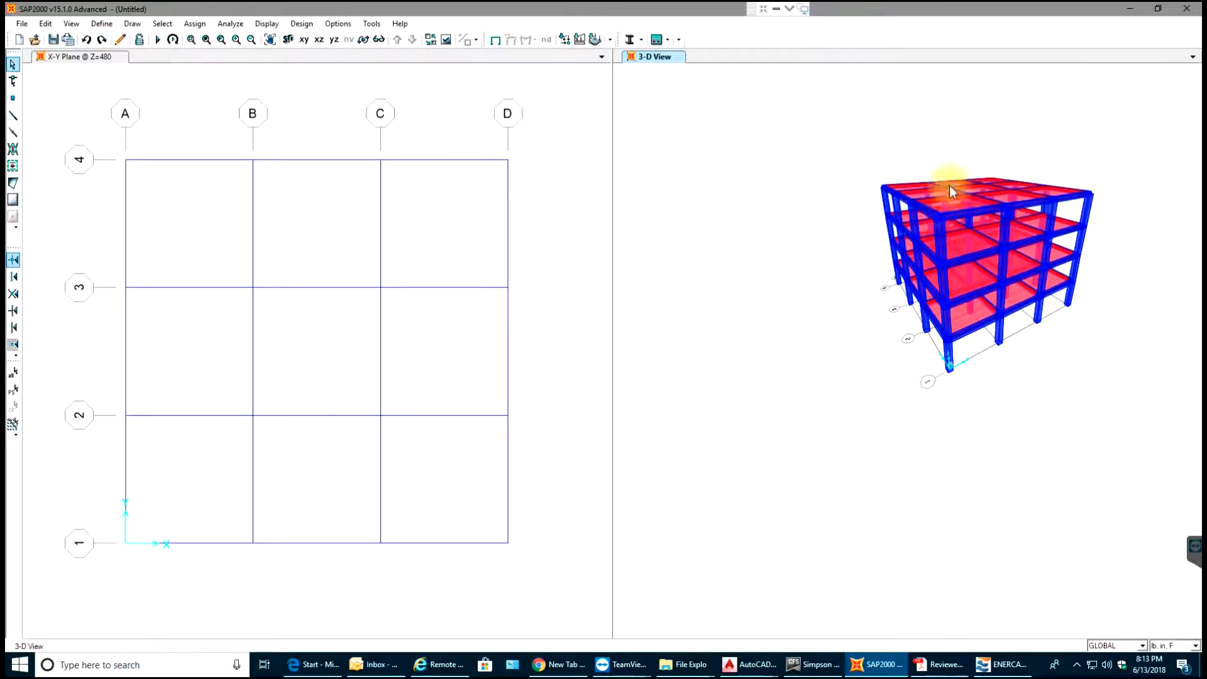
pyautogui.click(319, 39)
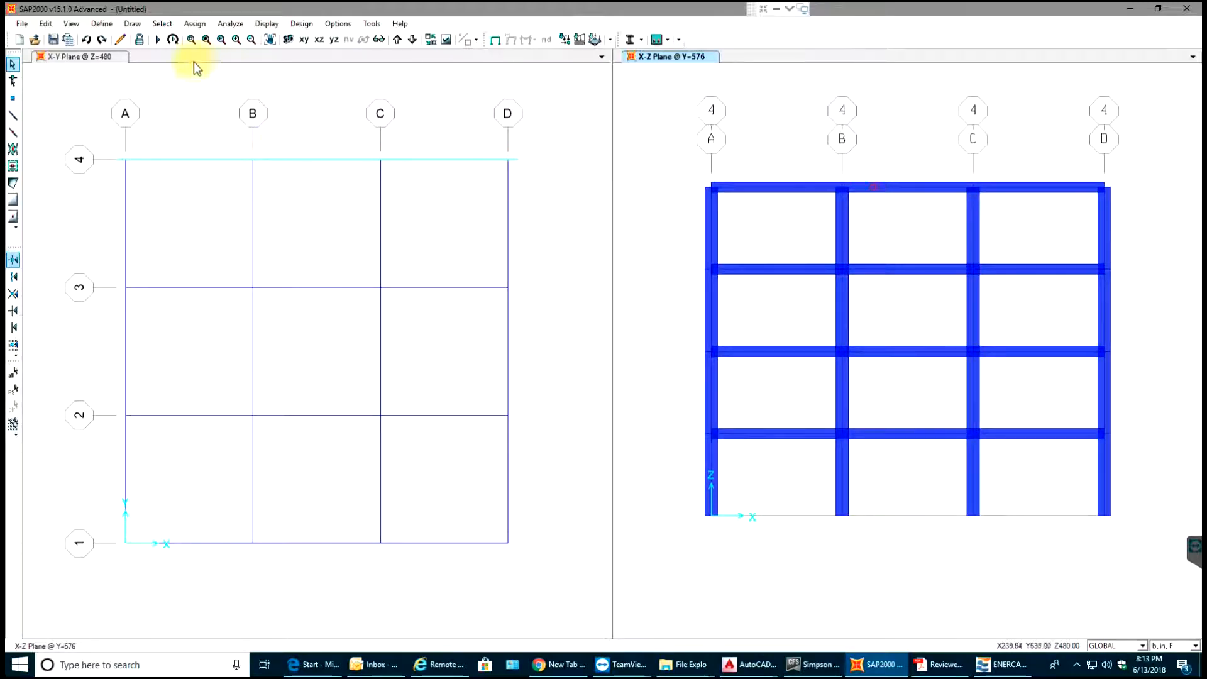
# Draw a rectangular Wall area over the B–C, 1–2 bay on the Z=480 plan, and undo the off-grid area beside it
pyautogui.click(14, 200)
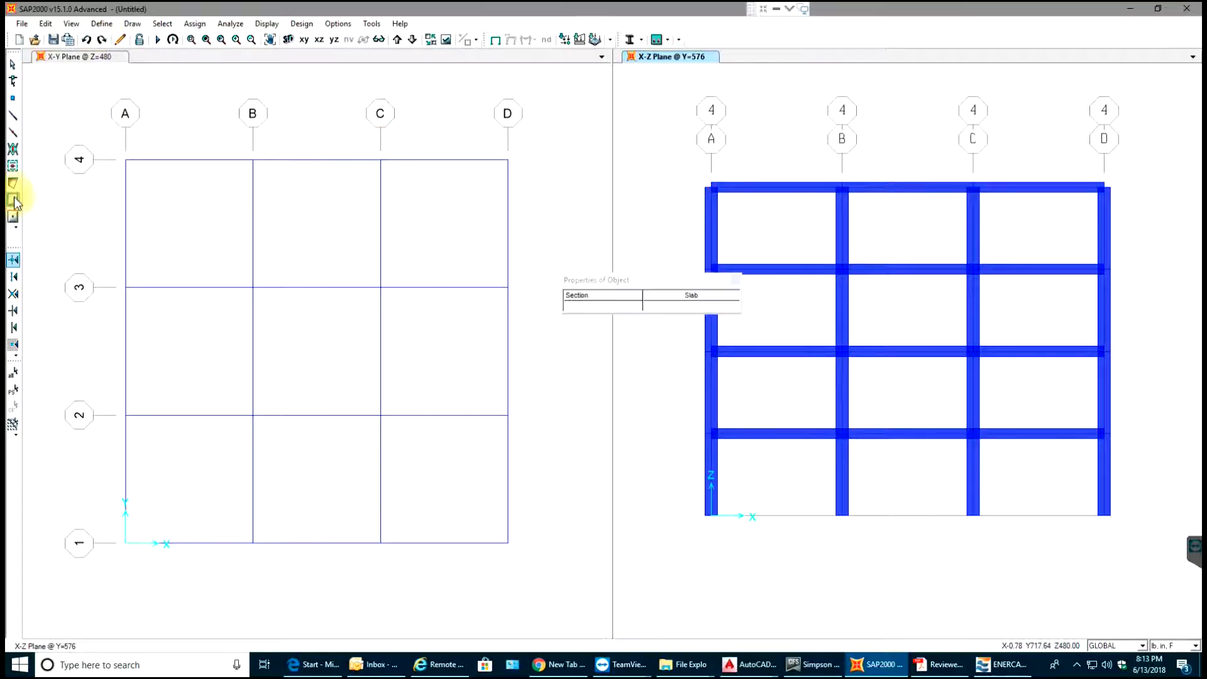
pyautogui.click(690, 299)
pyautogui.click(687, 302)
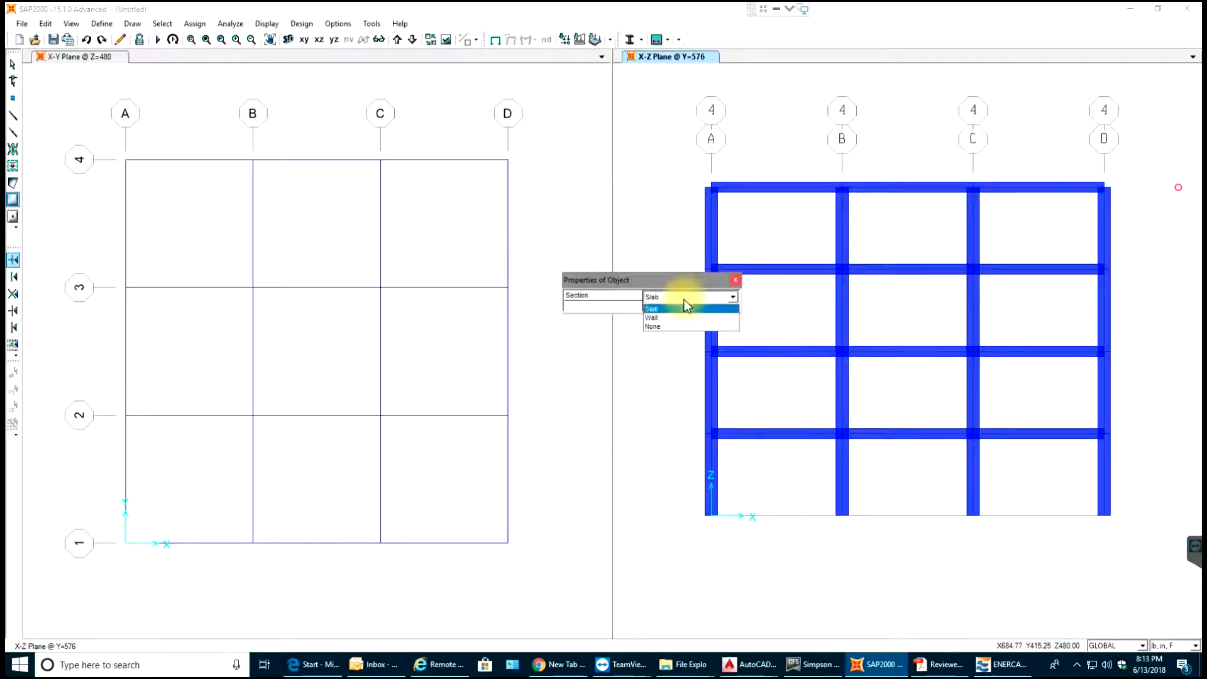
pyautogui.click(663, 319)
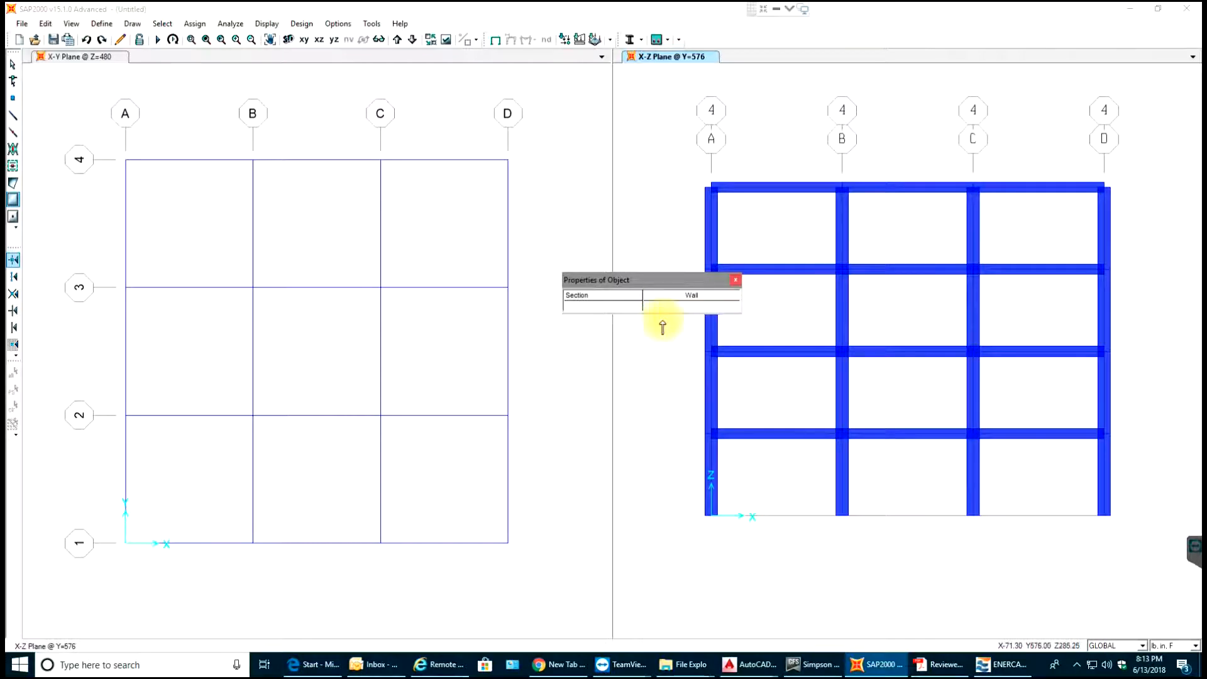
pyautogui.click(254, 543)
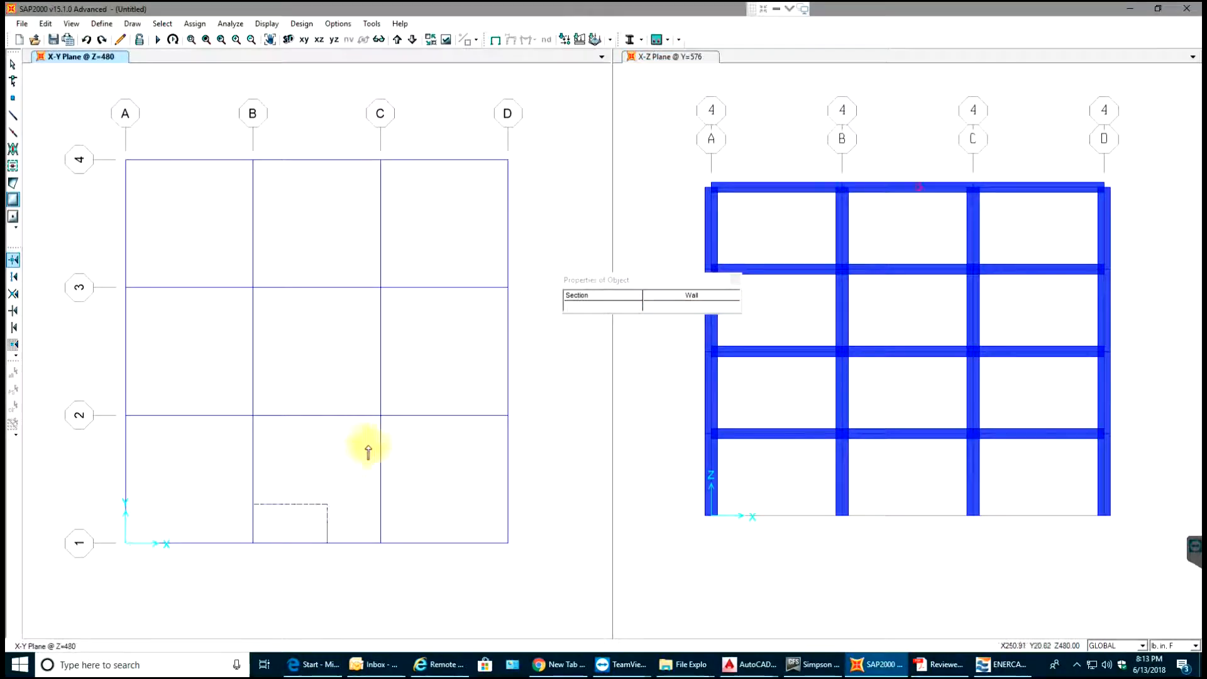
pyautogui.click(381, 415)
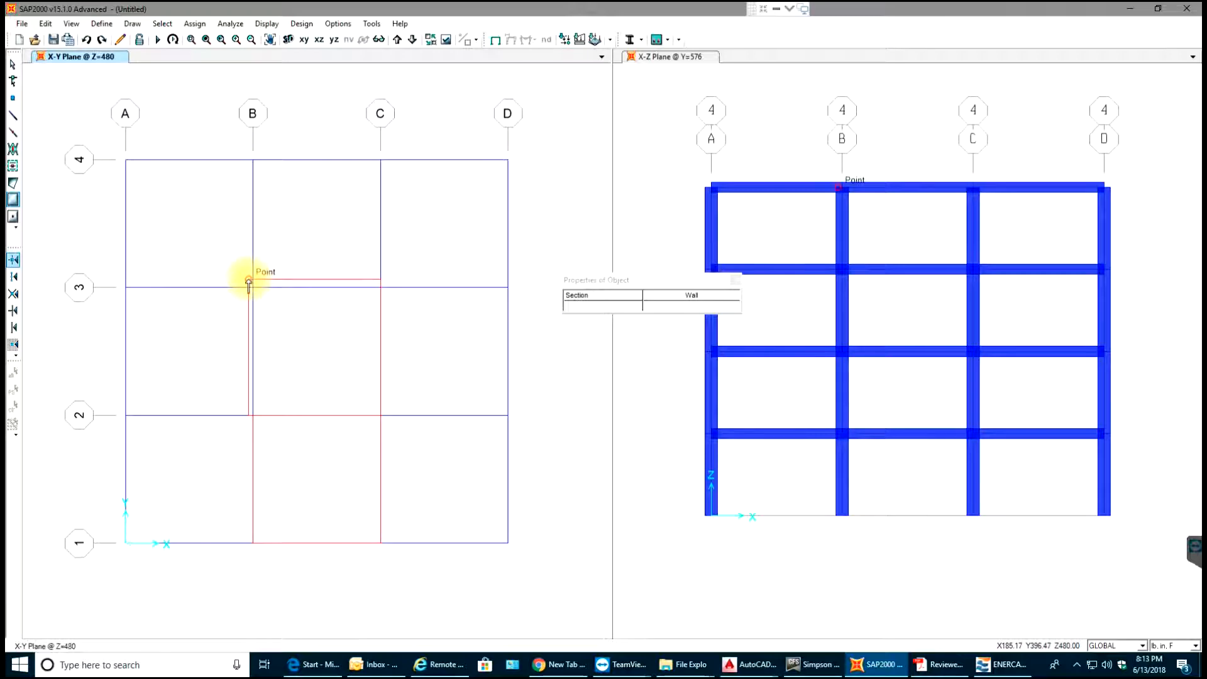
pyautogui.click(249, 281)
pyautogui.hotkey('ctrl', 'z')
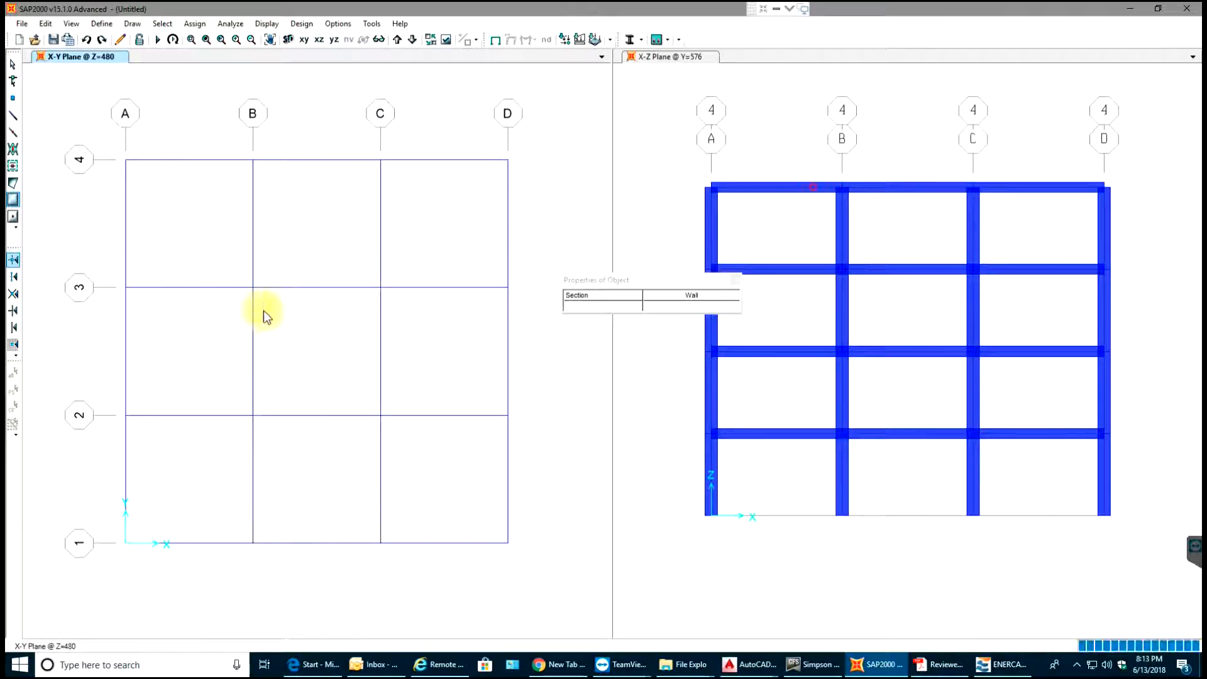
# Draw rectangular Wall areas over the three bays between grids B and C, from grid 1 to grid 4, on the Z=480 plan
pyautogui.click(253, 286)
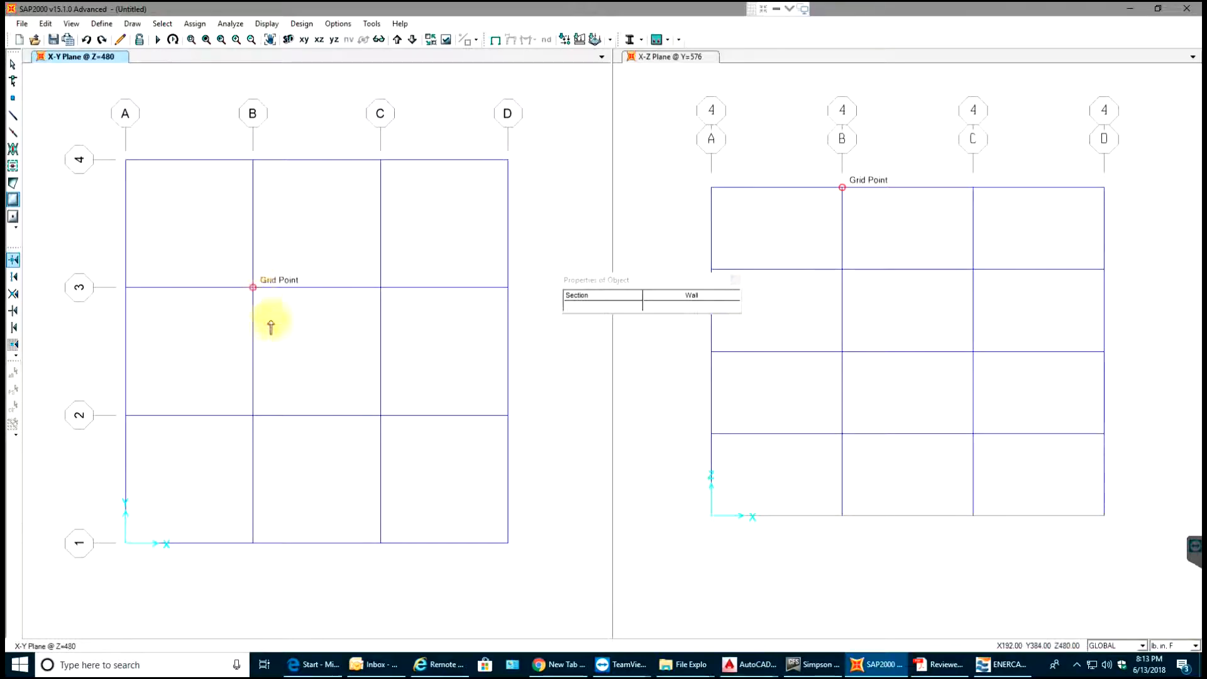
pyautogui.click(380, 415)
pyautogui.click(253, 544)
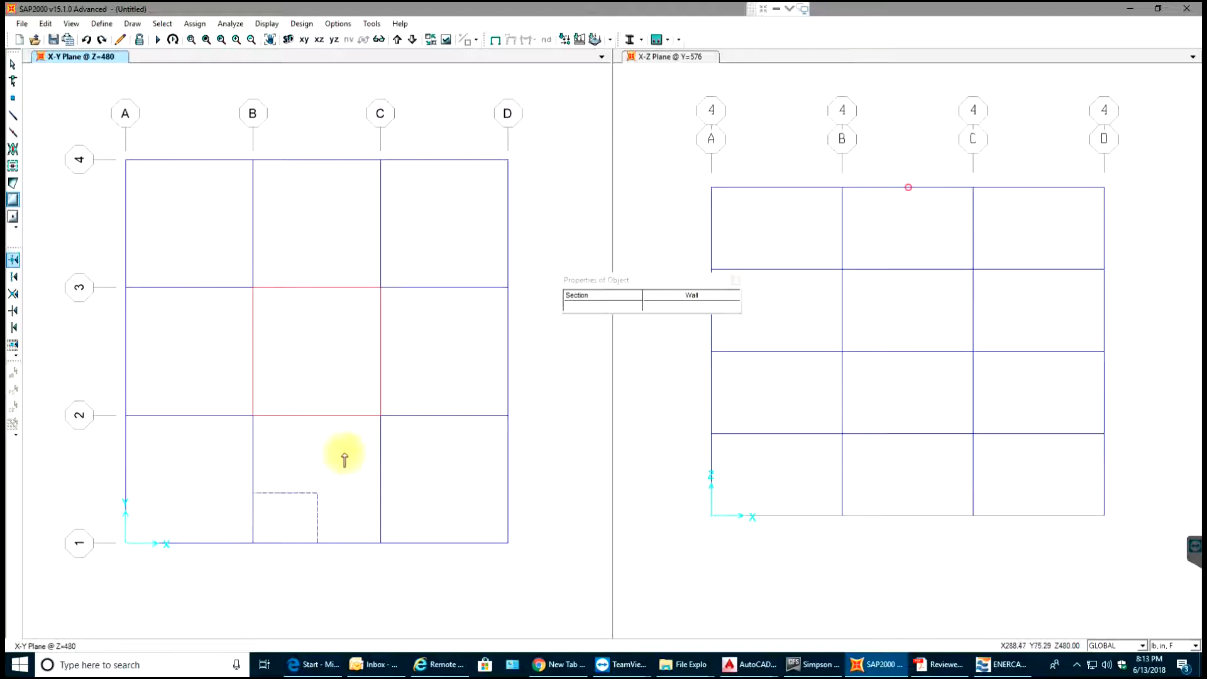
pyautogui.click(381, 416)
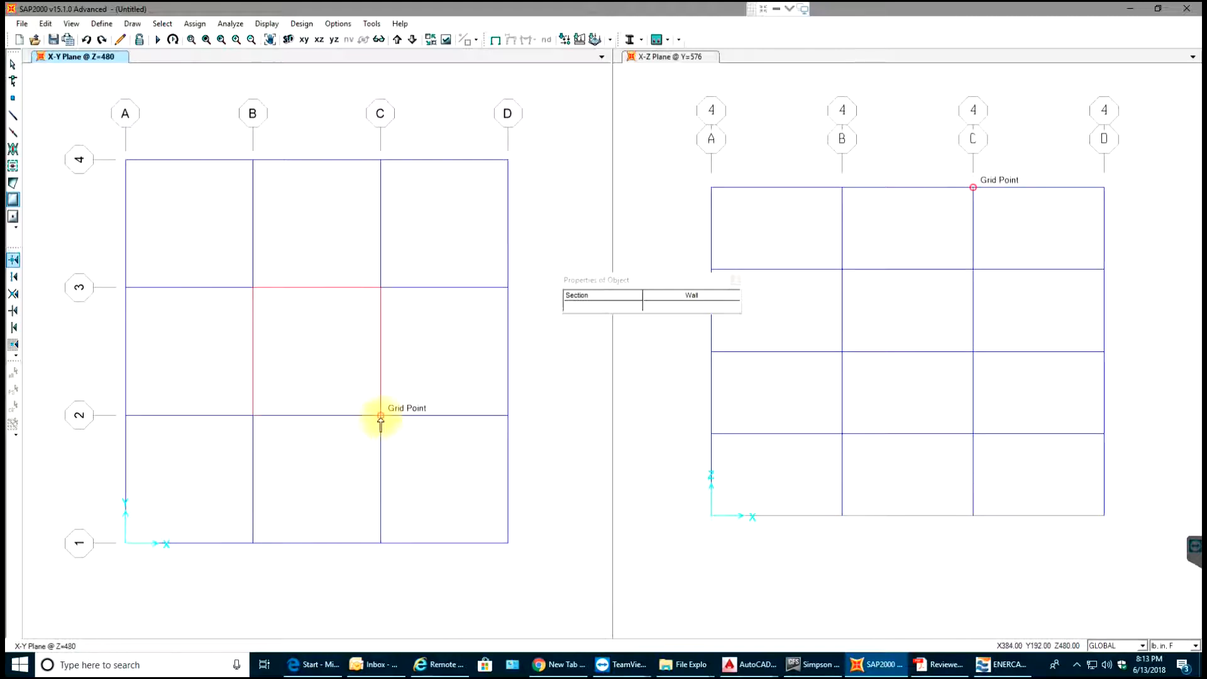
pyautogui.click(380, 288)
pyautogui.click(253, 160)
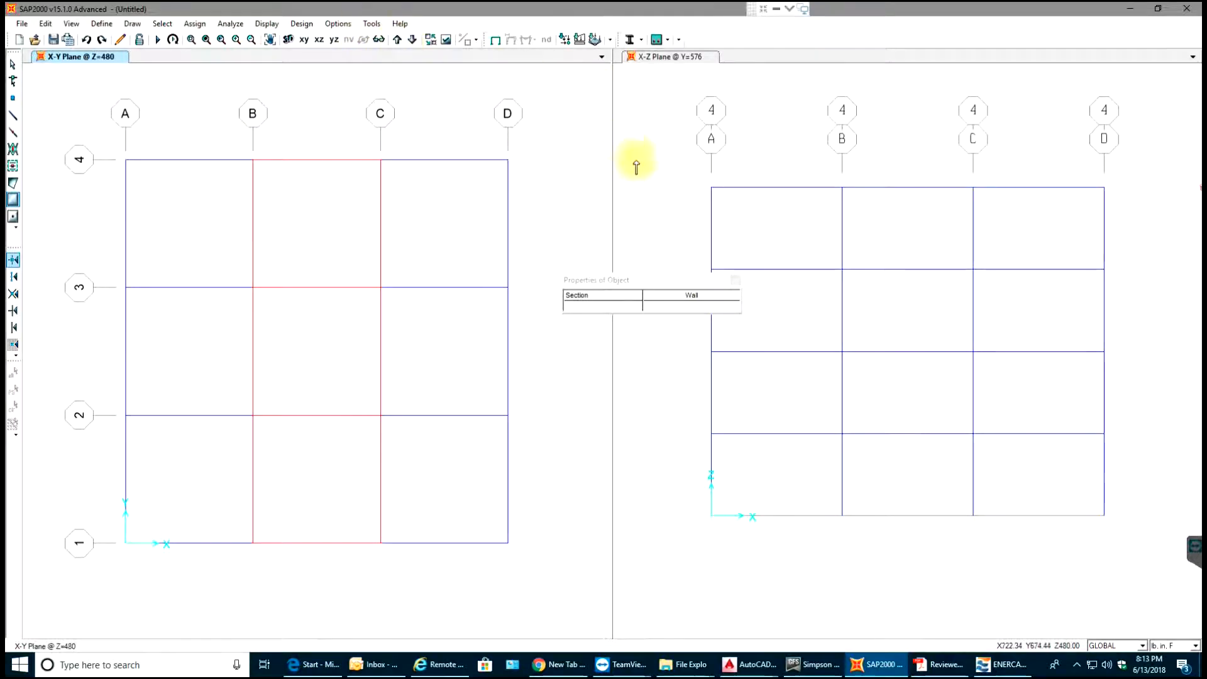
pyautogui.press('Escape')
# Show the elevation window in the default 3-D view, and look through the plan levels and X-Z elevation before returning to Z=480
pyautogui.click(664, 177)
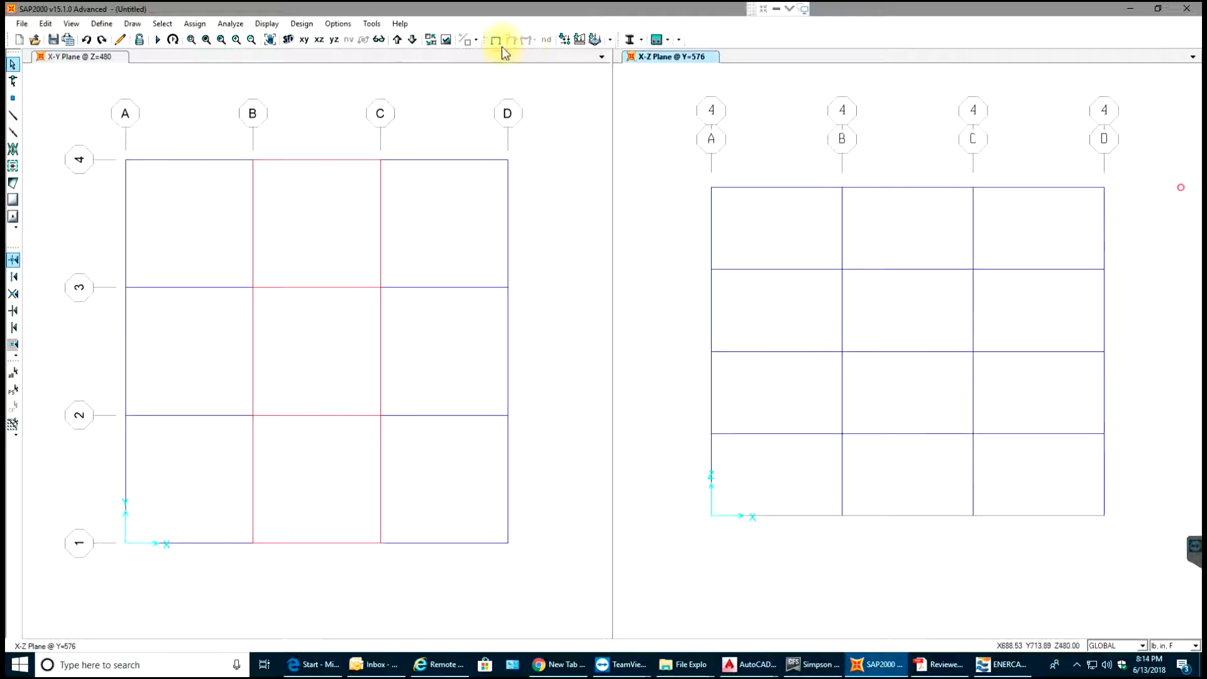
pyautogui.click(287, 40)
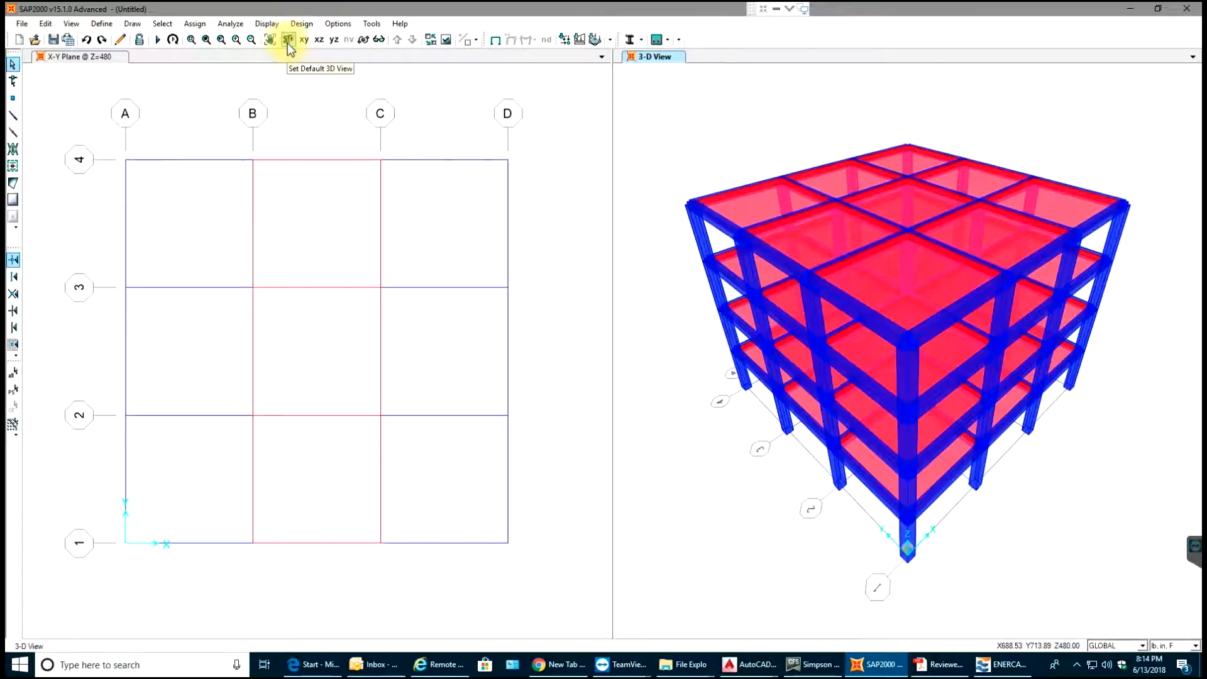
pyautogui.click(412, 118)
pyautogui.click(397, 40)
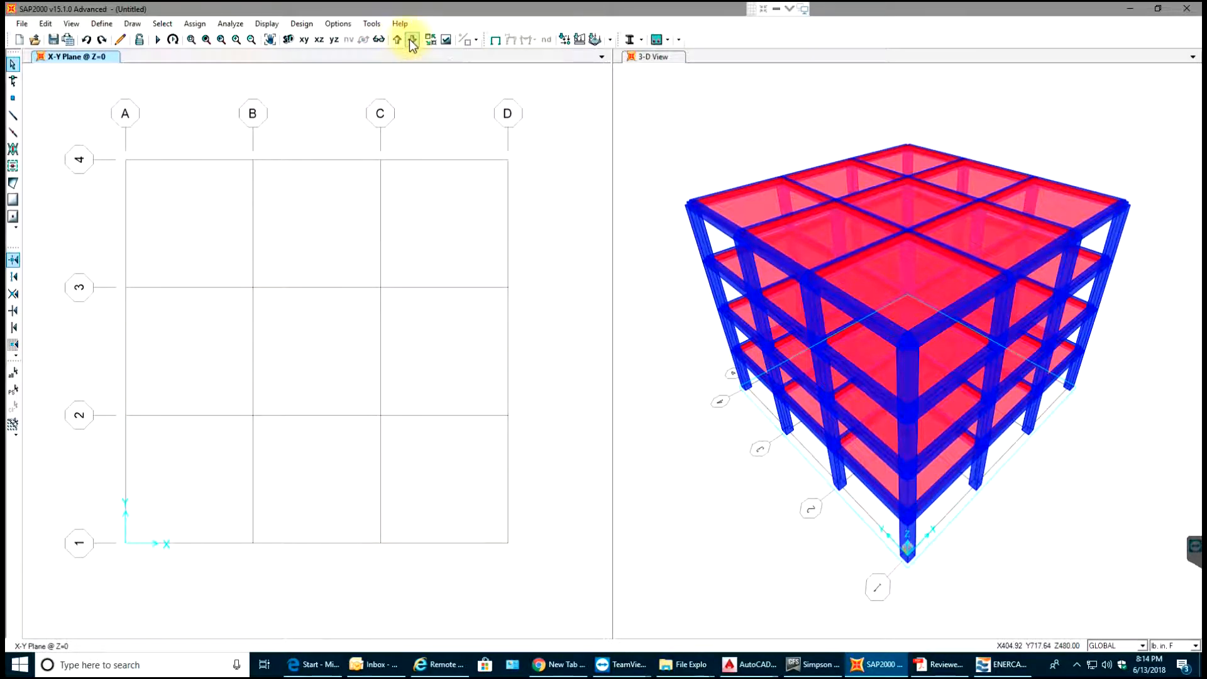
pyautogui.click(412, 40)
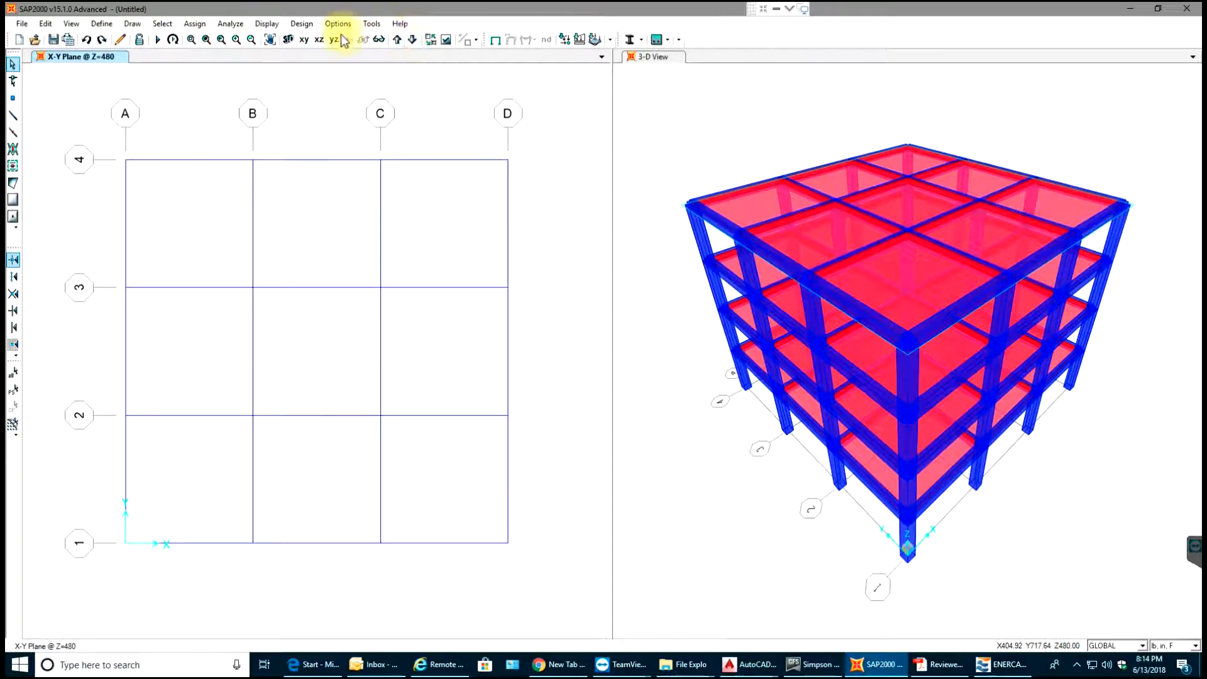
pyautogui.click(320, 40)
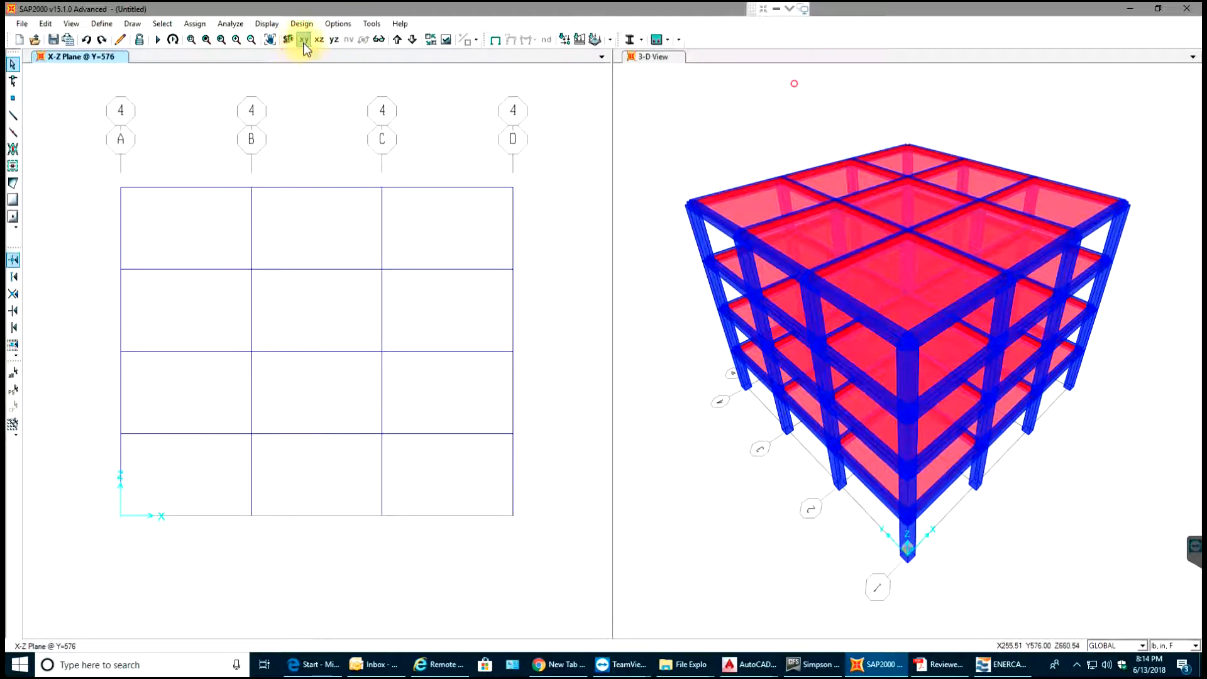
pyautogui.click(303, 40)
# Check the section assignments of the B–C areas in bays 3–4 and 1–2 on the Z=480 plan
pyautogui.click(318, 230)
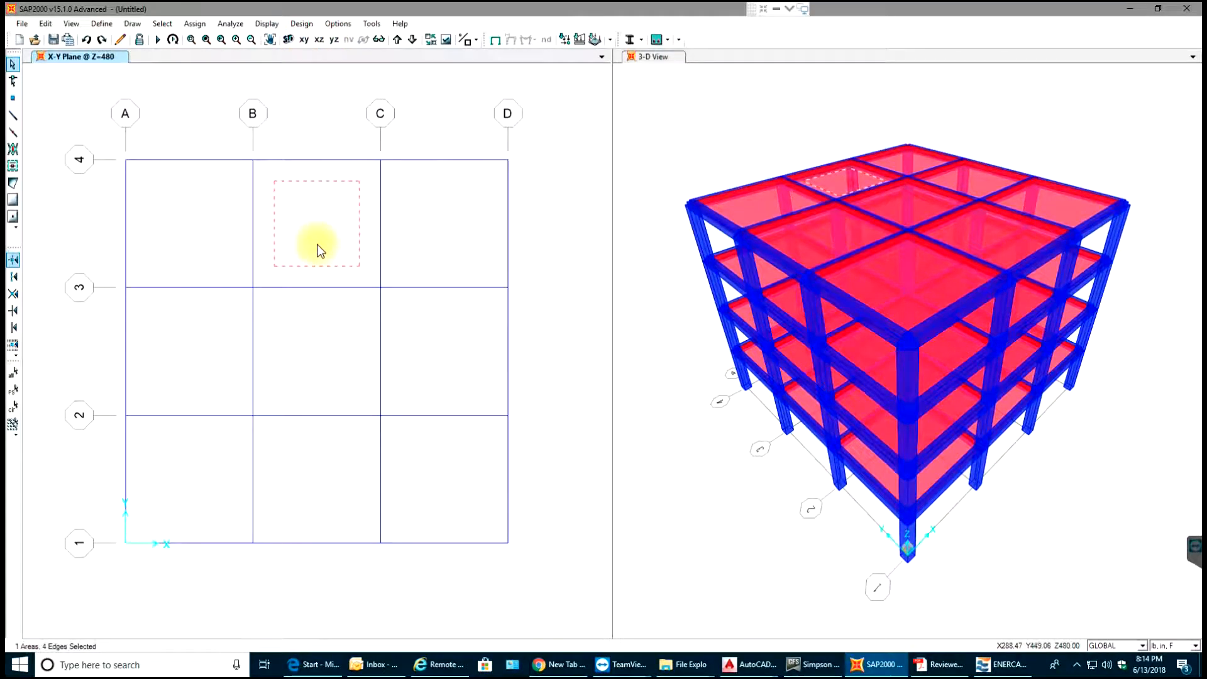
pyautogui.click(315, 340)
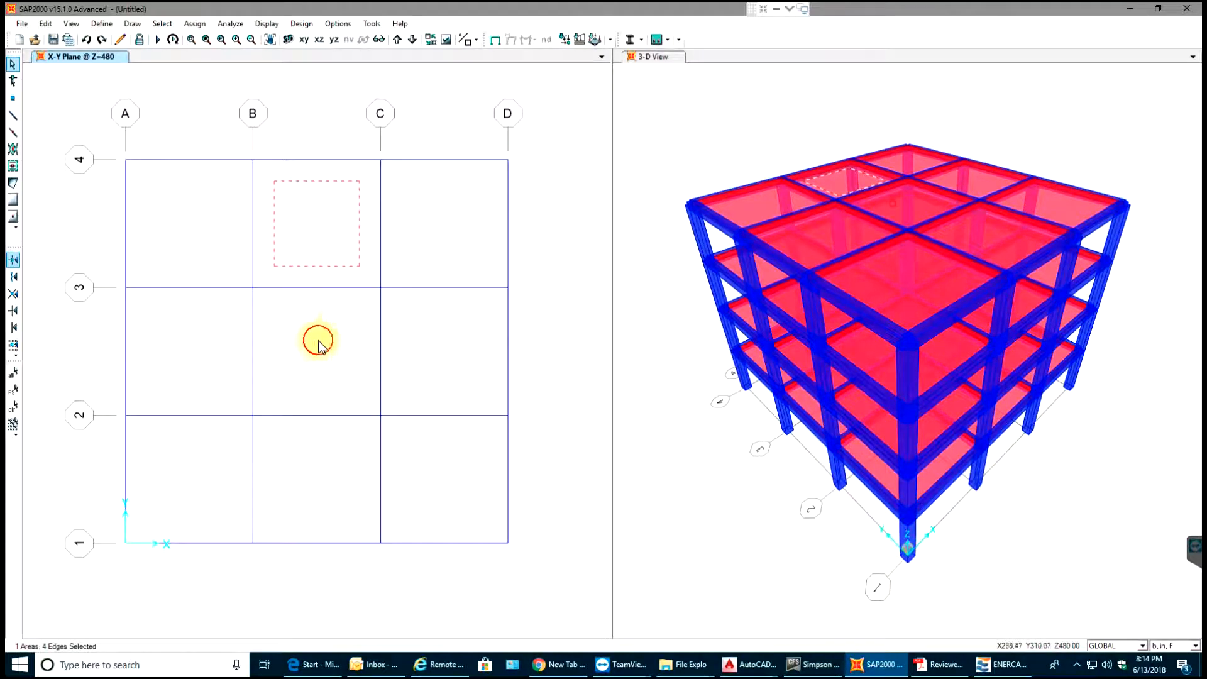
pyautogui.rightClick(302, 217)
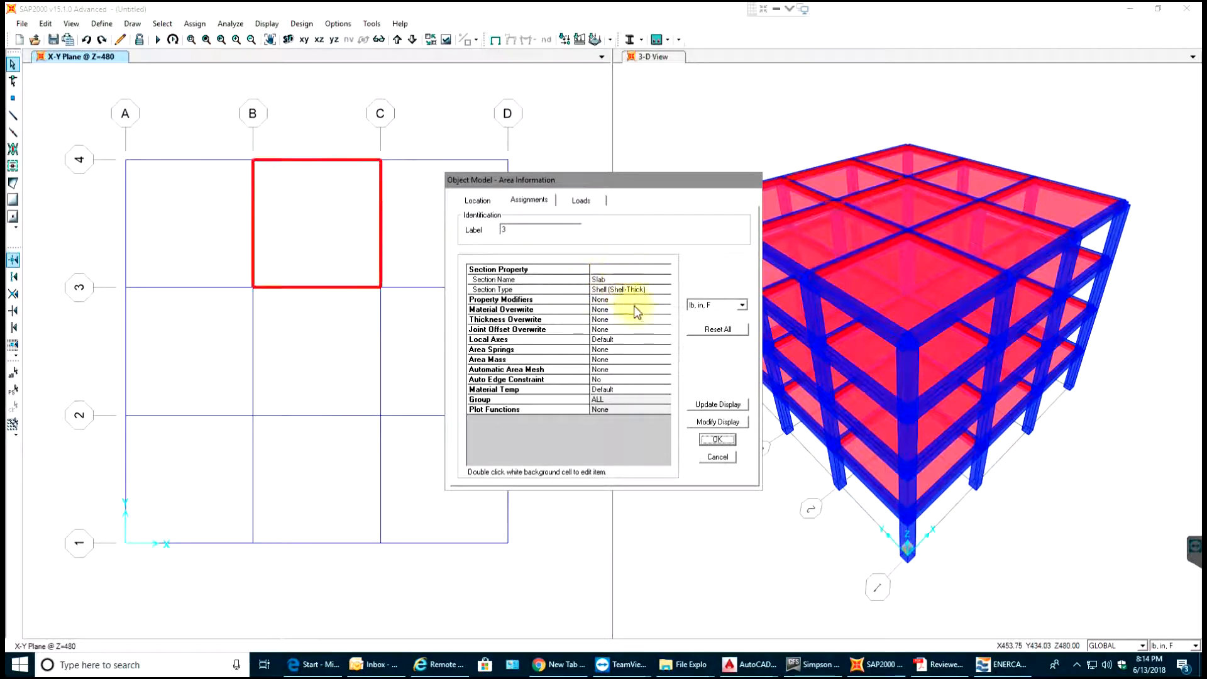
pyautogui.click(723, 457)
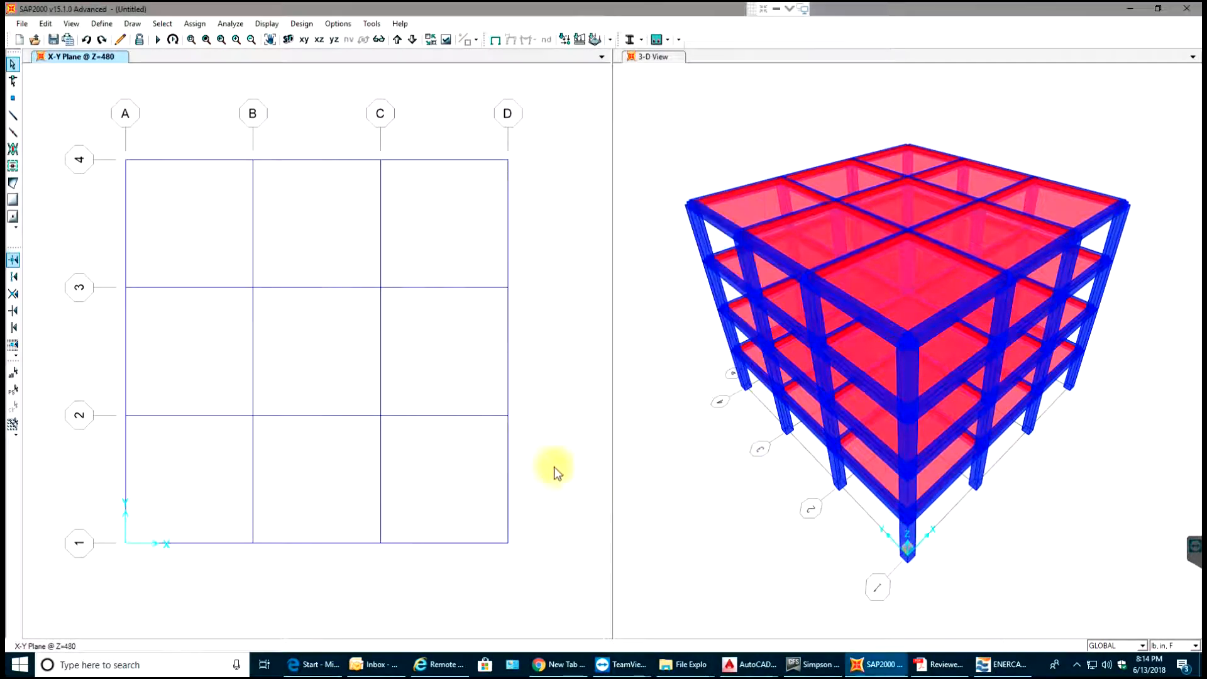
pyautogui.rightClick(351, 485)
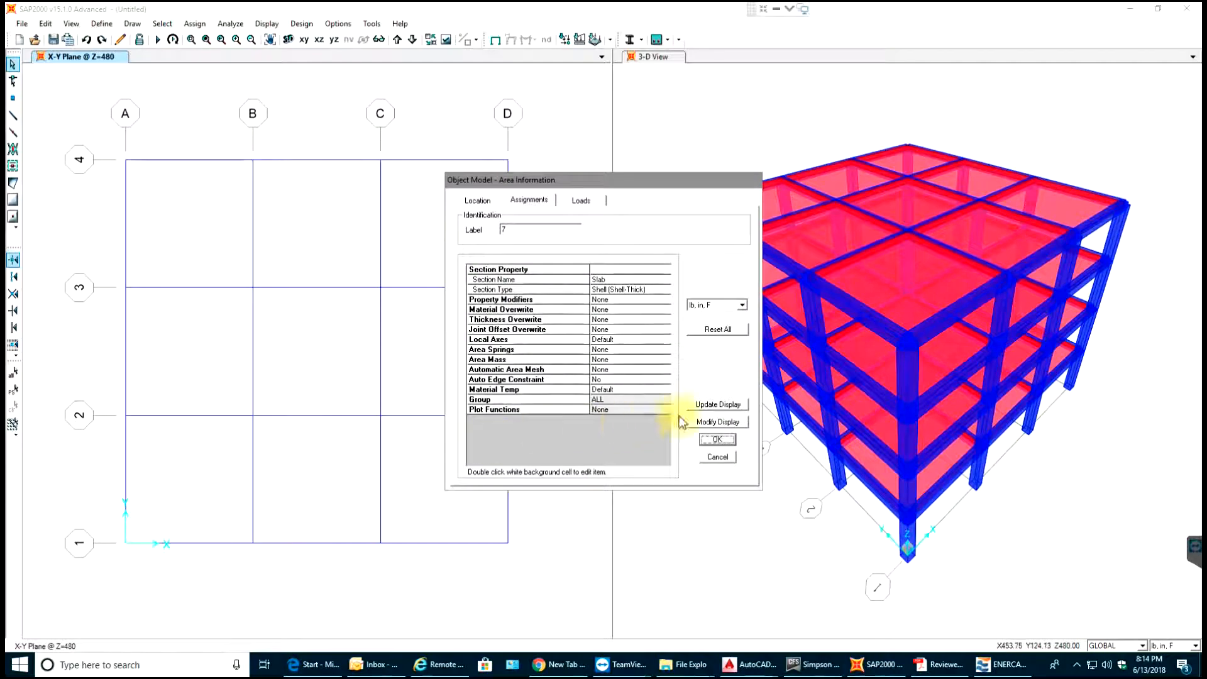
pyautogui.click(717, 440)
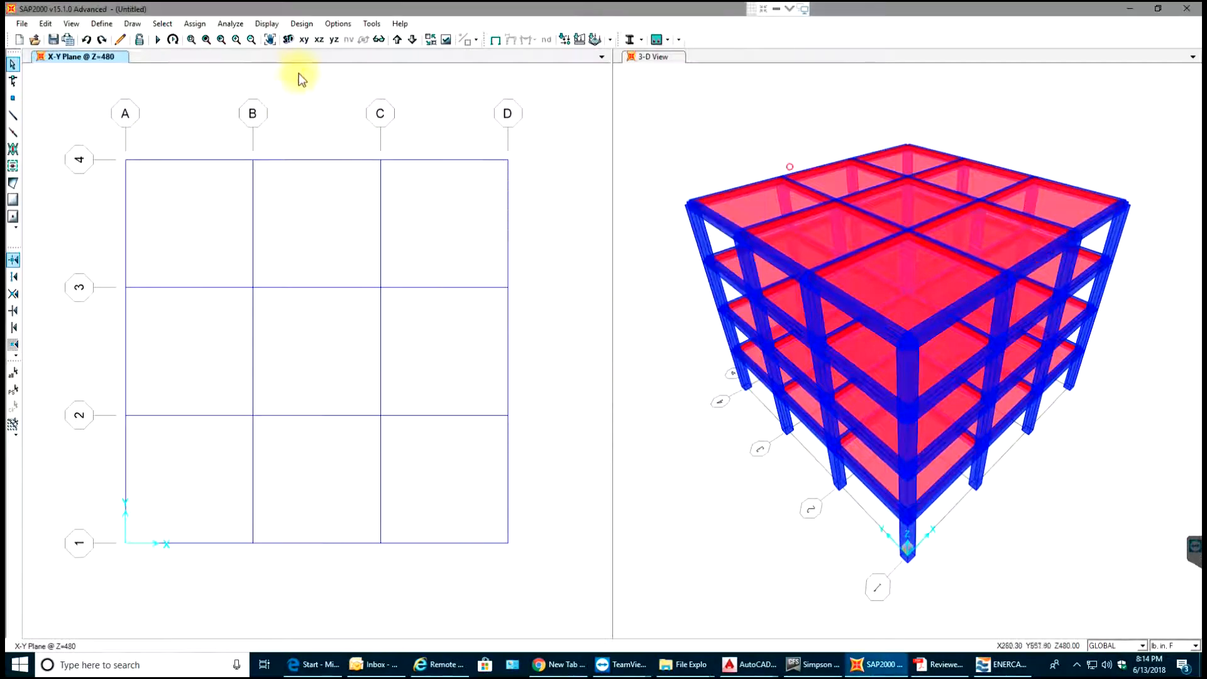
# Switch the plan to Z=120 and check the section assignments of the three areas between grids B and C
pyautogui.click(412, 40)
pyautogui.click(413, 41)
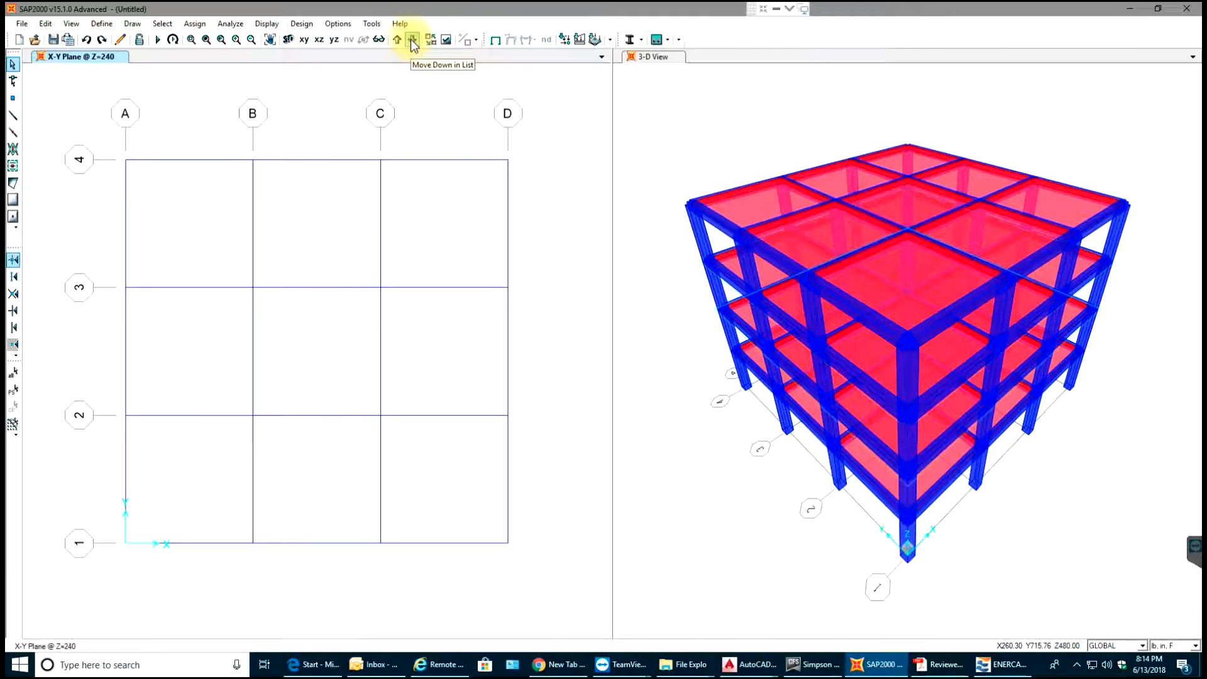
pyautogui.click(413, 40)
pyautogui.rightClick(296, 229)
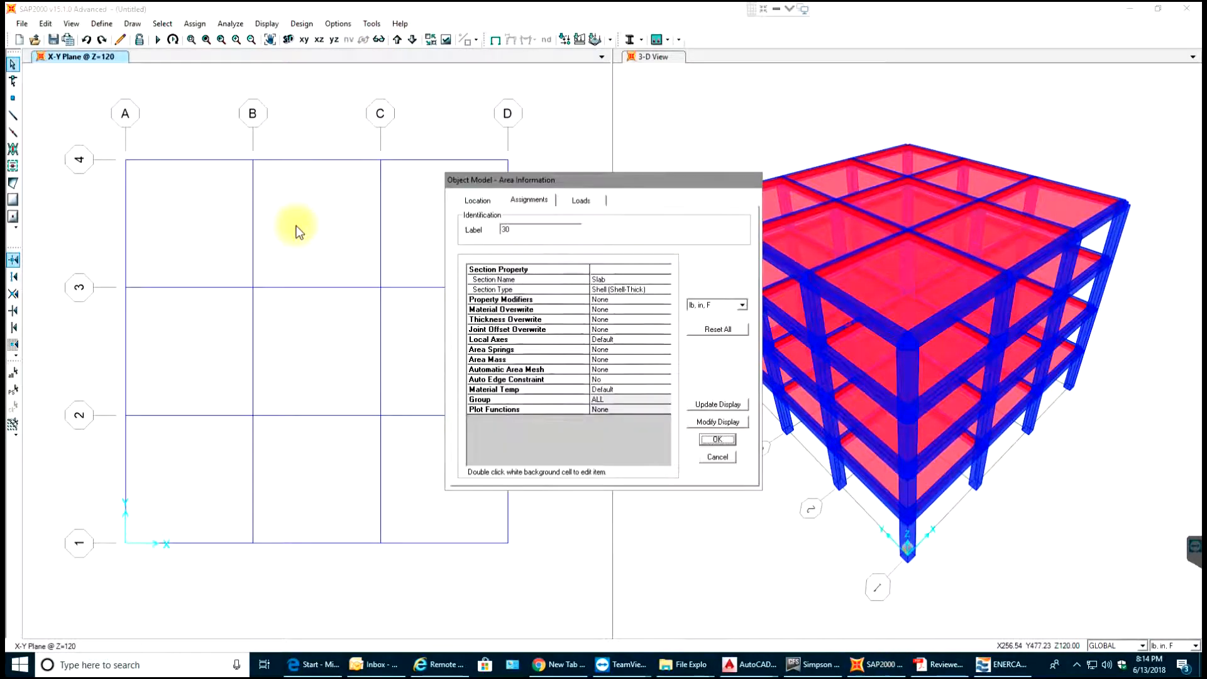
pyautogui.press('Escape')
pyautogui.rightClick(295, 230)
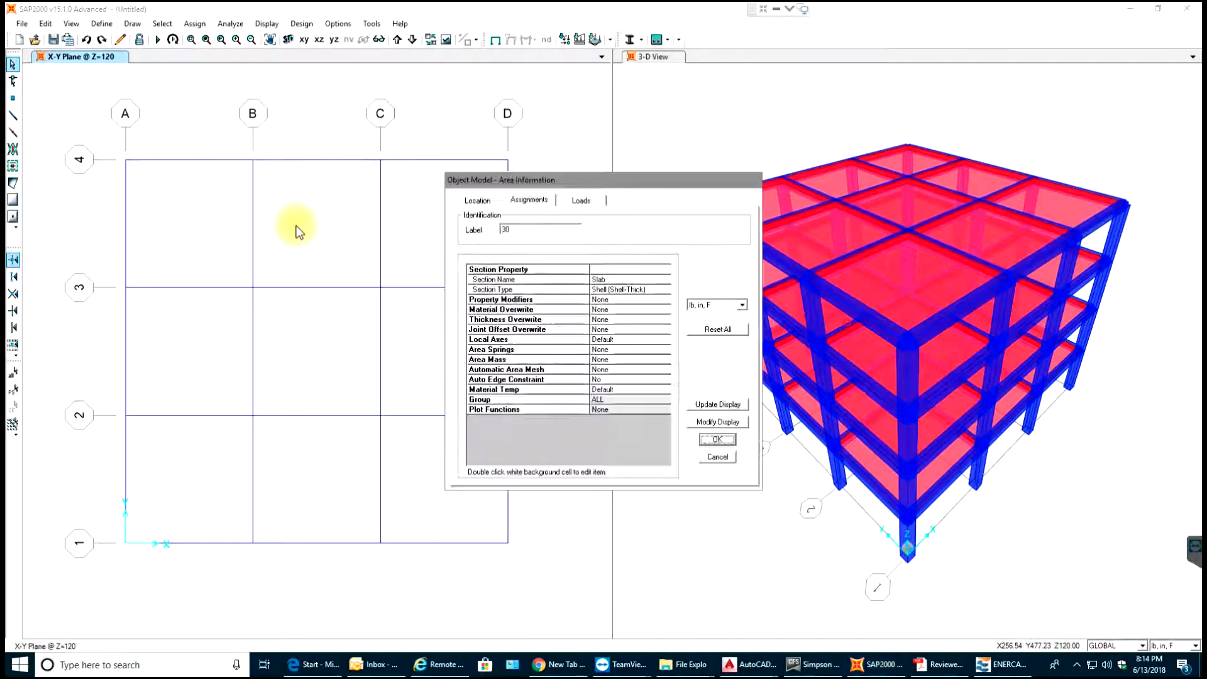
pyautogui.press('Escape')
pyautogui.rightClick(332, 376)
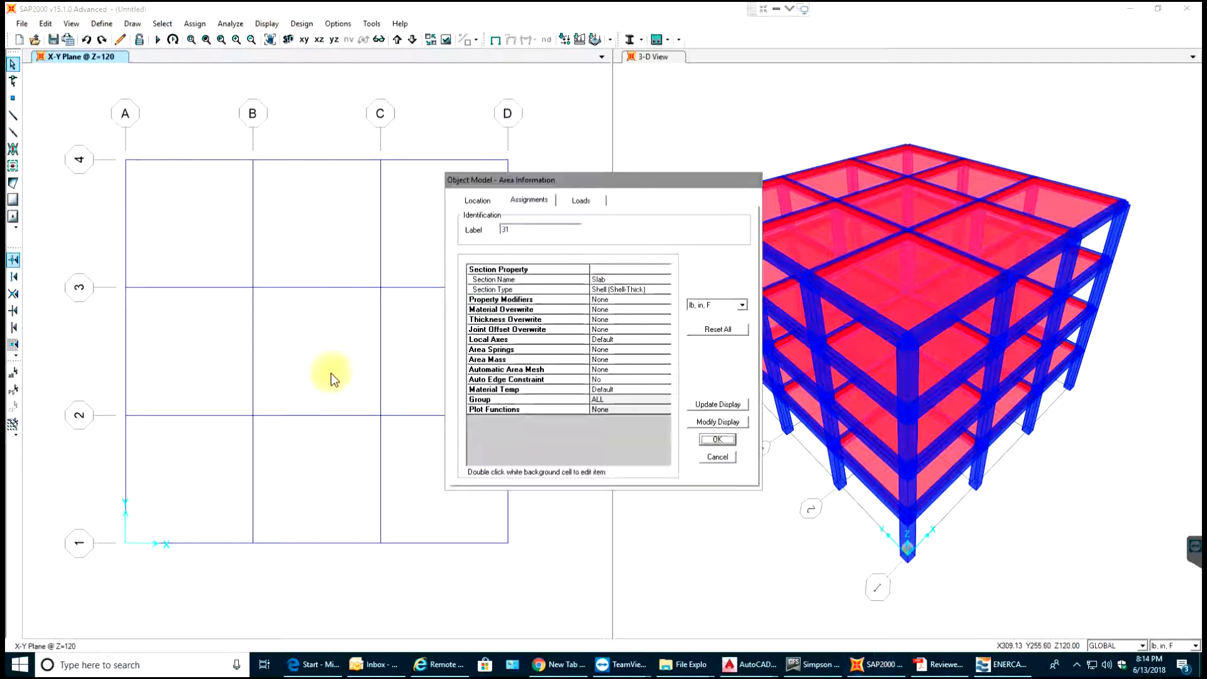
pyautogui.press('Escape')
pyautogui.rightClick(334, 516)
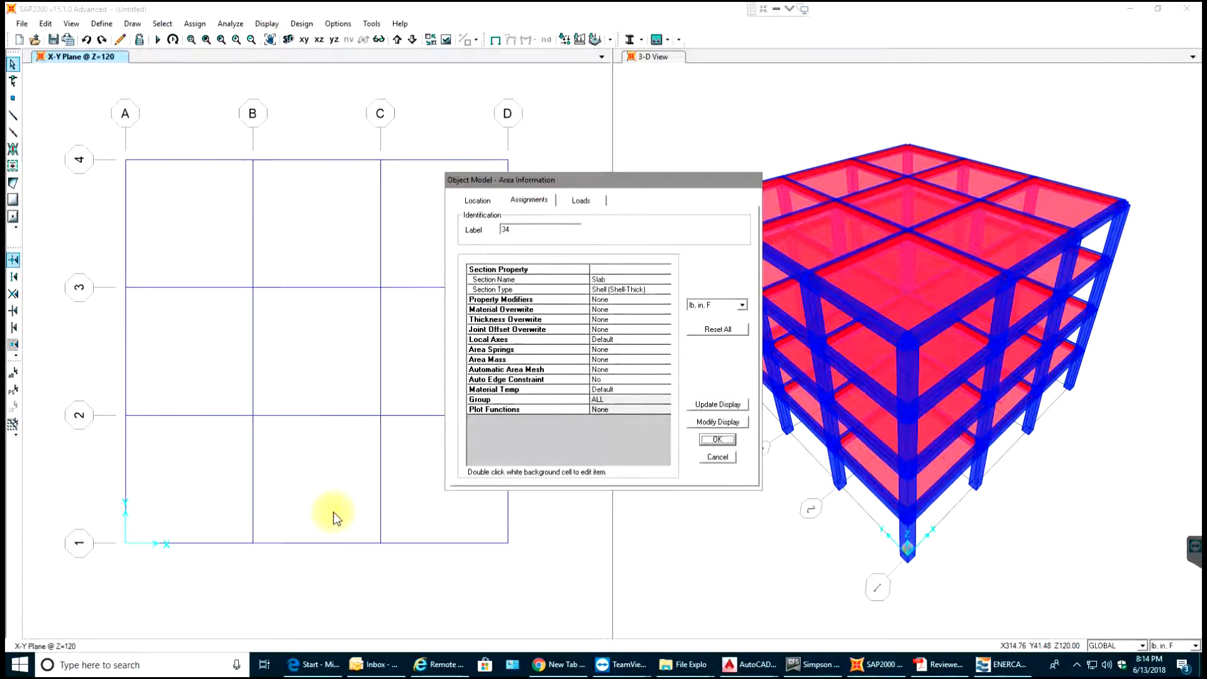
pyautogui.click(715, 457)
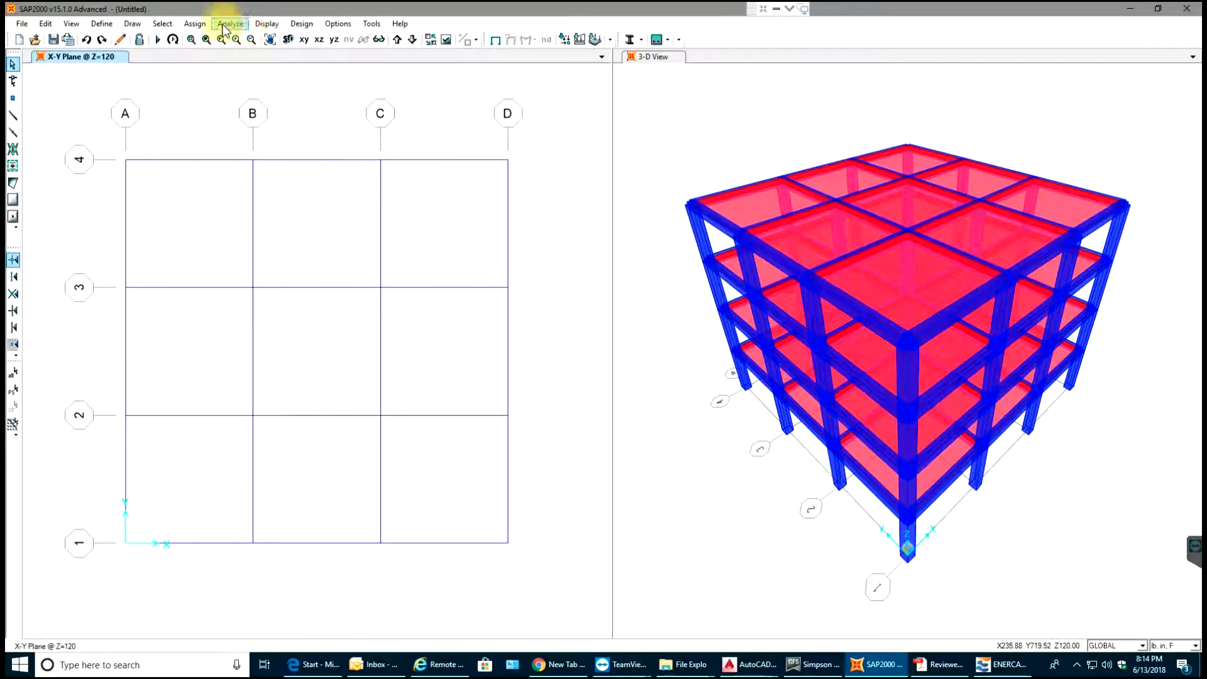
# Select all areas assigned the Wall section, and examine the whole model in 3-D from another side
pyautogui.click(162, 23)
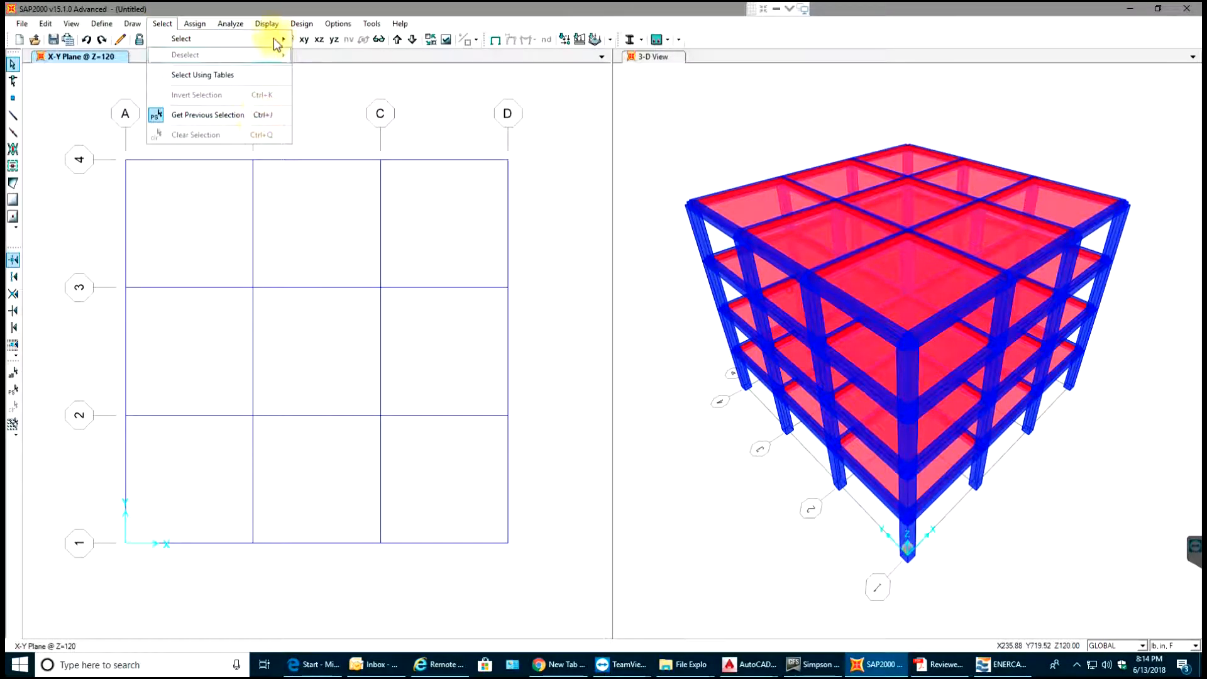
pyautogui.moveTo(273, 39)
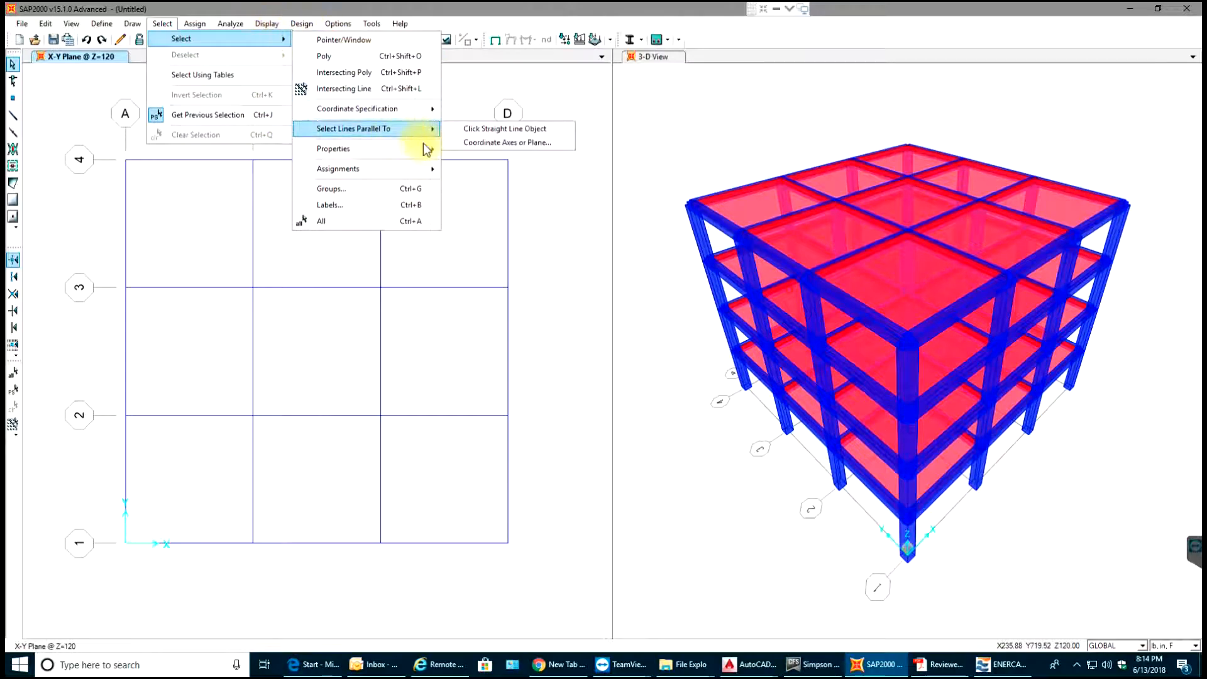
pyautogui.moveTo(428, 148)
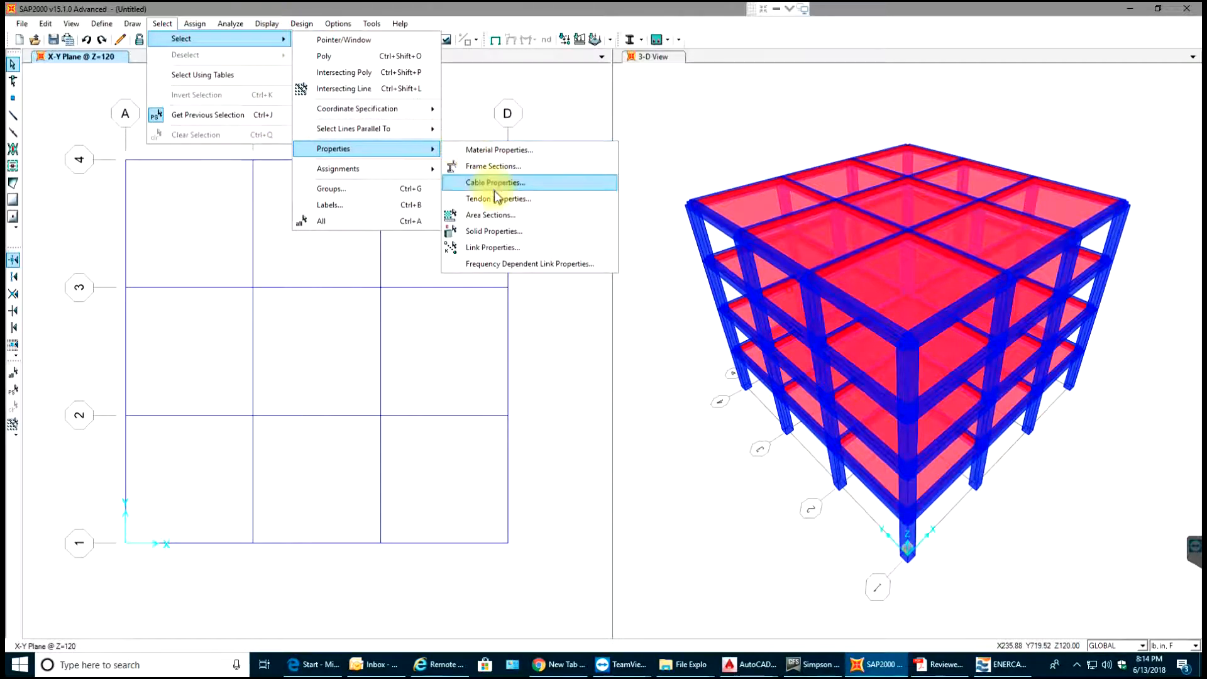
pyautogui.click(501, 215)
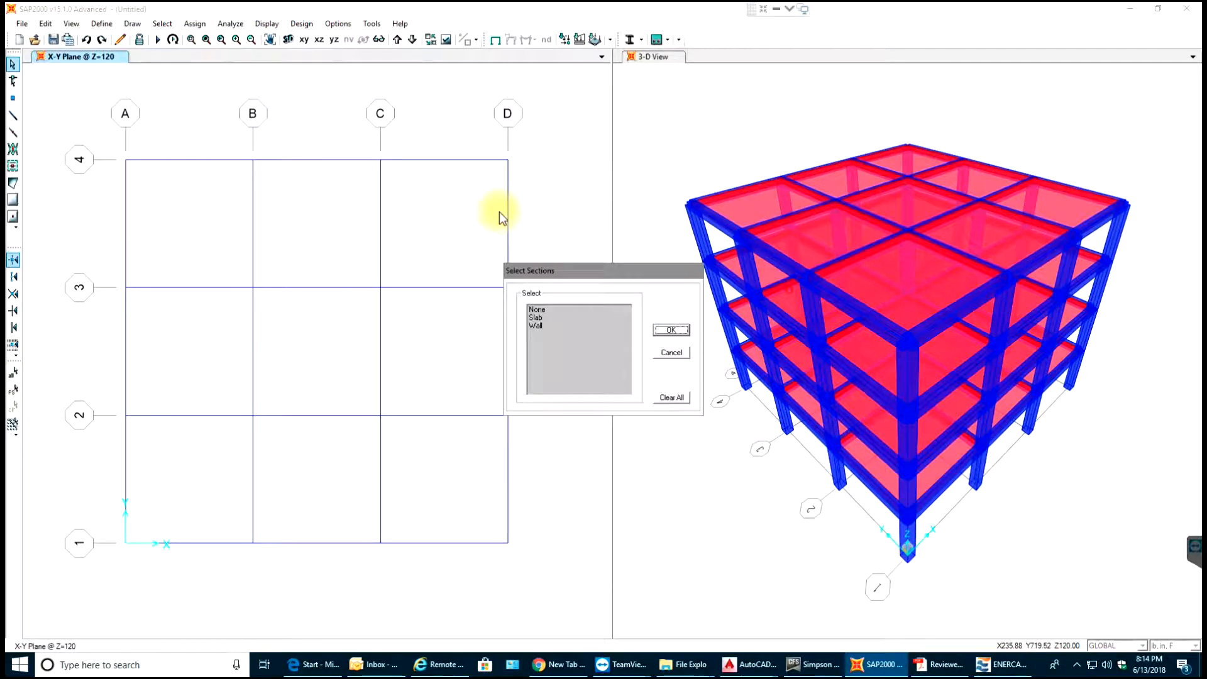
pyautogui.click(538, 326)
pyautogui.click(669, 330)
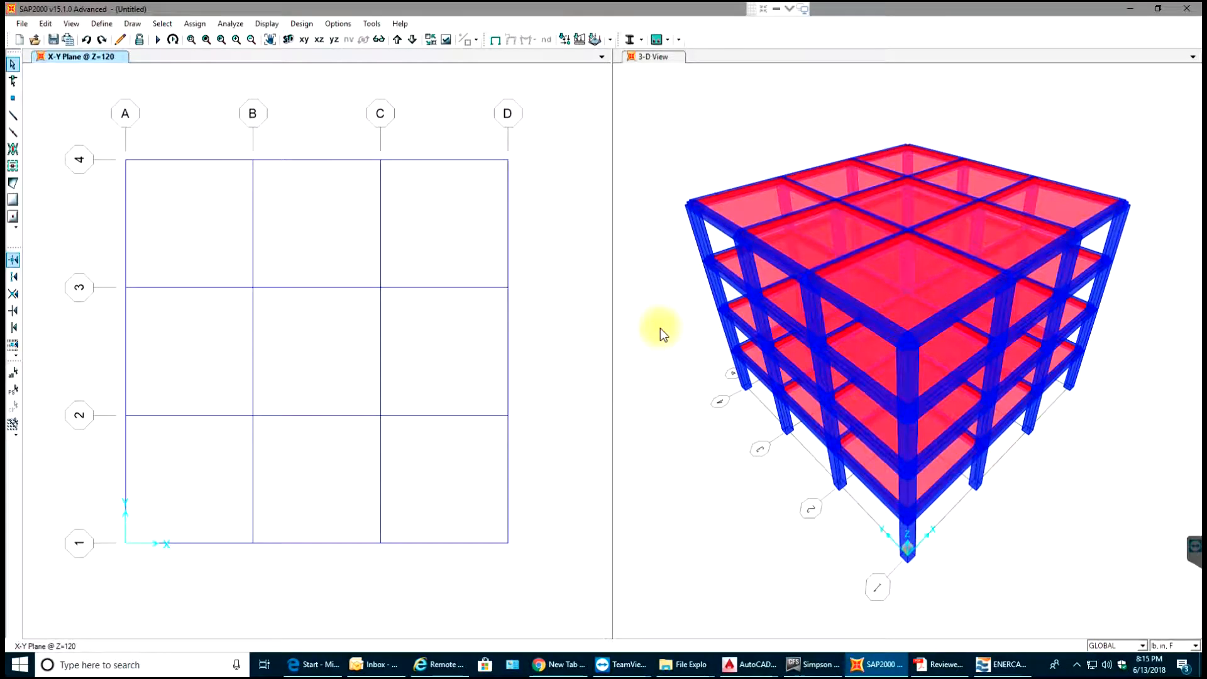
pyautogui.scroll(4, 1027, 505)
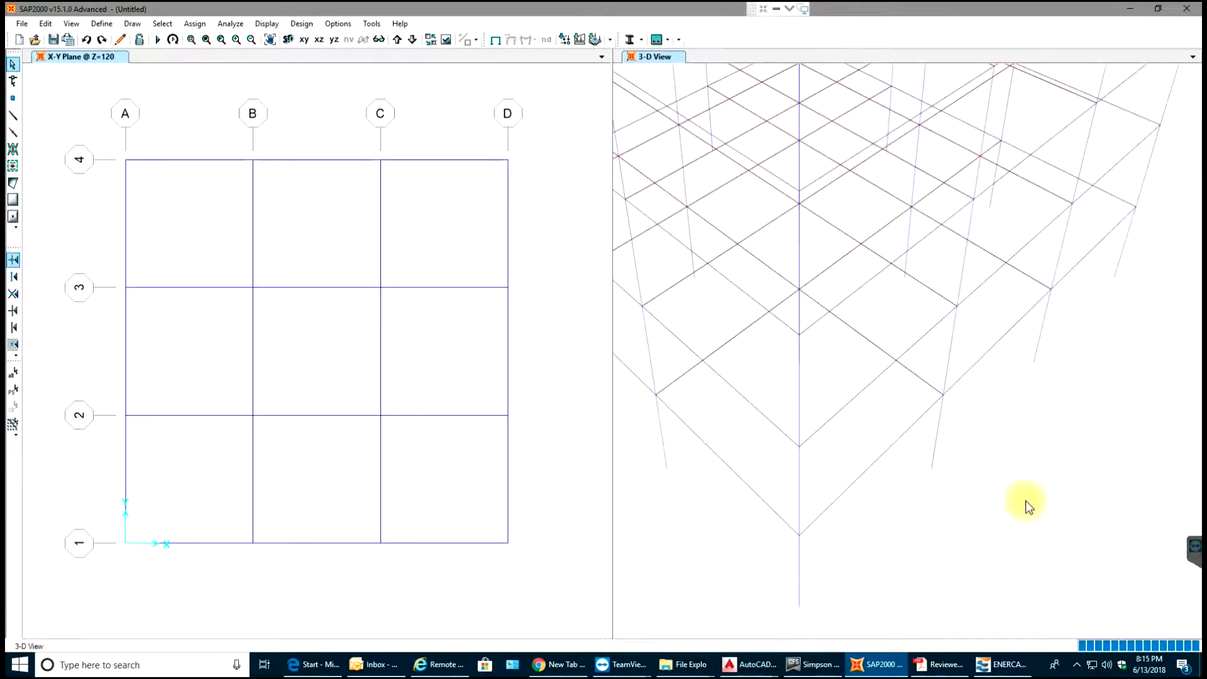
pyautogui.scroll(-5, 1028, 506)
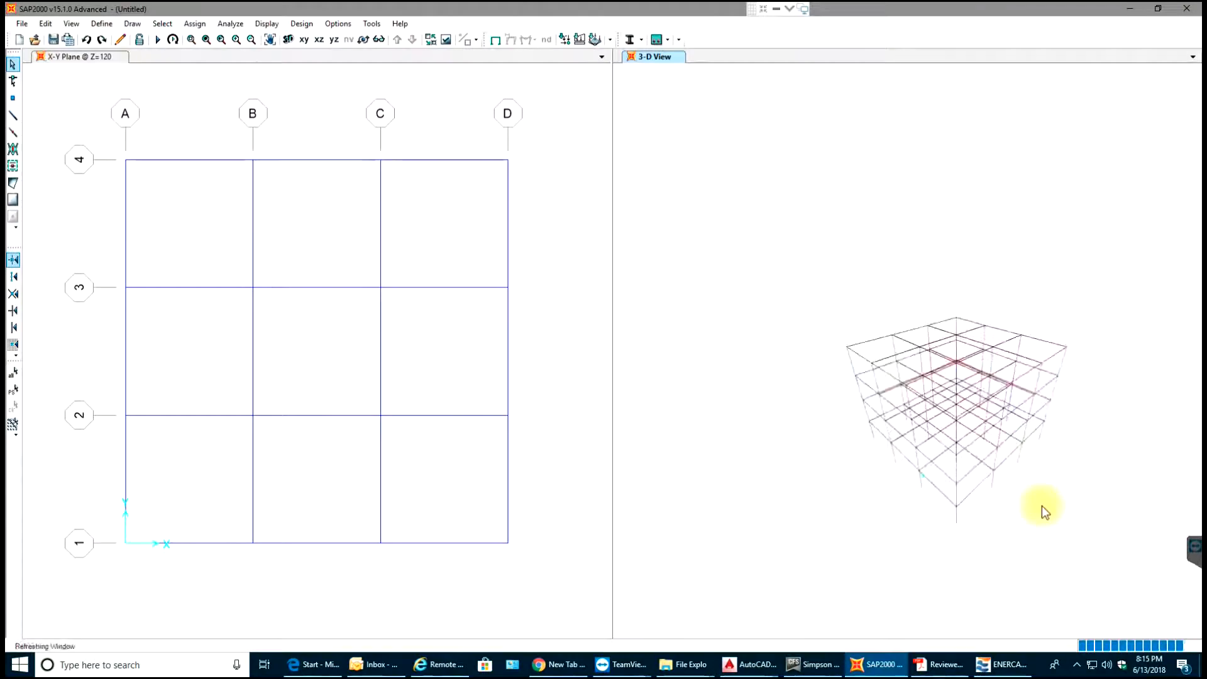
pyautogui.keyDown('shift'); pyautogui.moveTo(1043, 506); pyautogui.dragTo(733, 475, button='middle'); pyautogui.keyUp('shift')
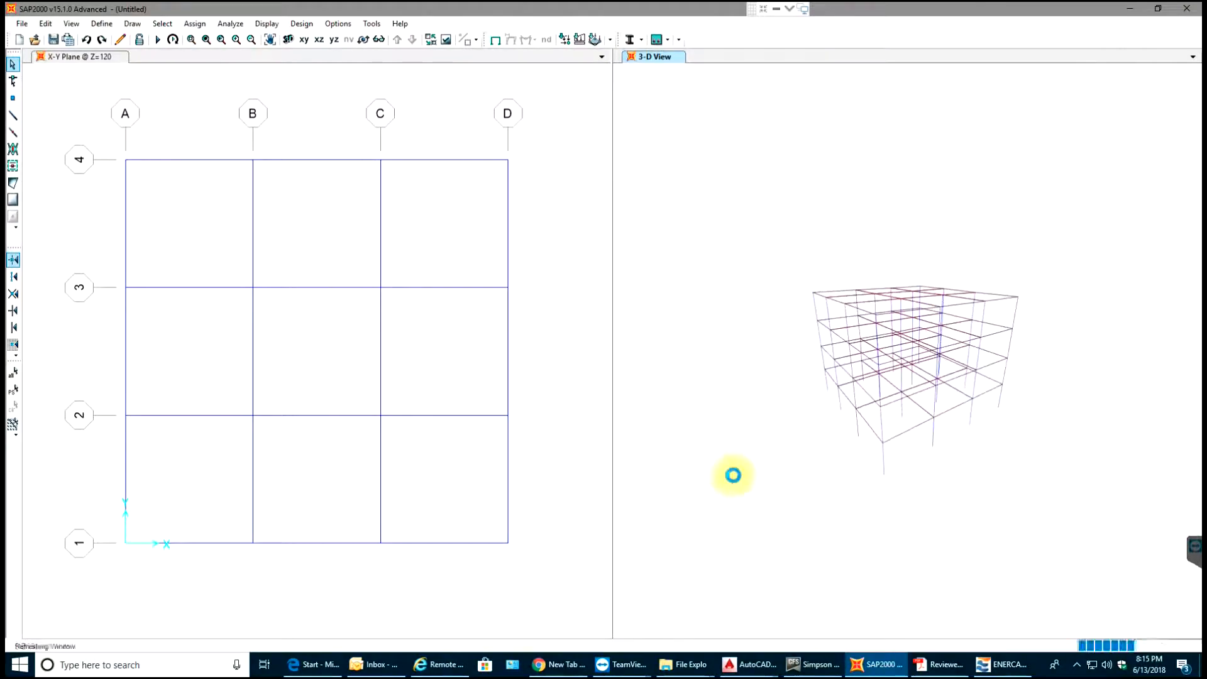
# Examine the model in 3-D from several sides and in the X-Z elevation at Y=576, and restore the default 3-D view
pyautogui.keyDown('shift'); pyautogui.moveTo(800, 512); pyautogui.dragTo(919, 372, button='middle'); pyautogui.keyUp('shift')
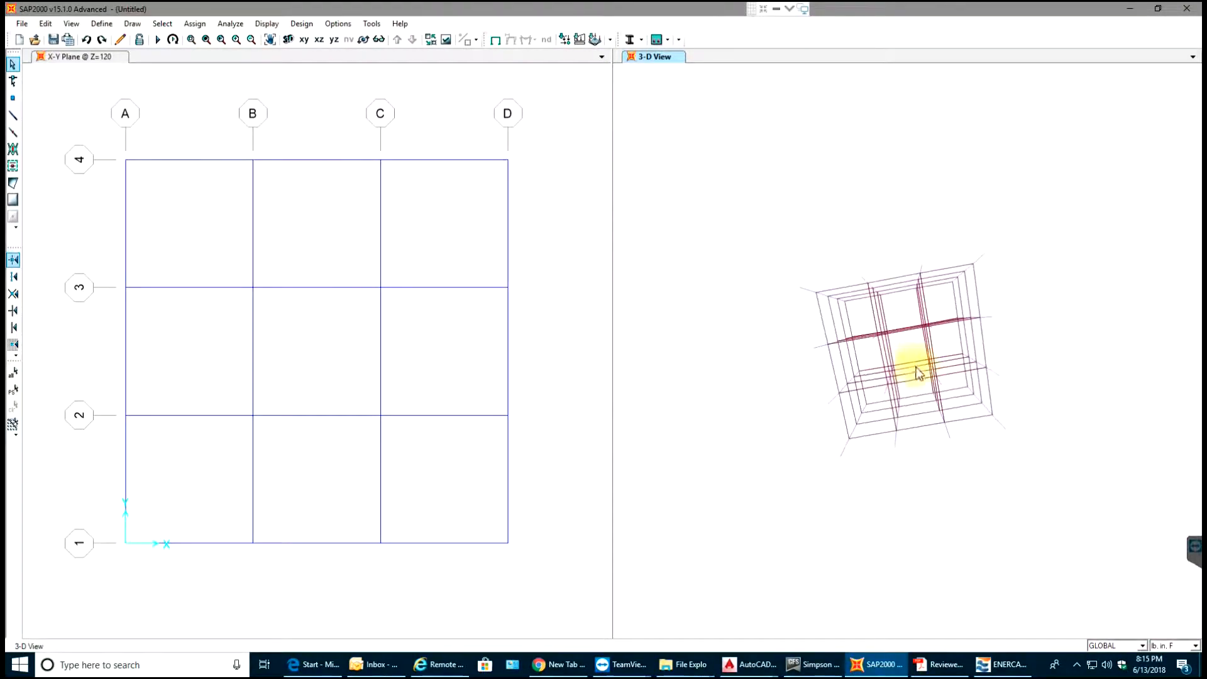
pyautogui.keyDown('shift'); pyautogui.moveTo(704, 251); pyautogui.dragTo(725, 499, button='middle'); pyautogui.keyUp('shift')
pyautogui.keyDown('shift'); pyautogui.moveTo(841, 436); pyautogui.dragTo(865, 417, button='middle'); pyautogui.keyUp('shift')
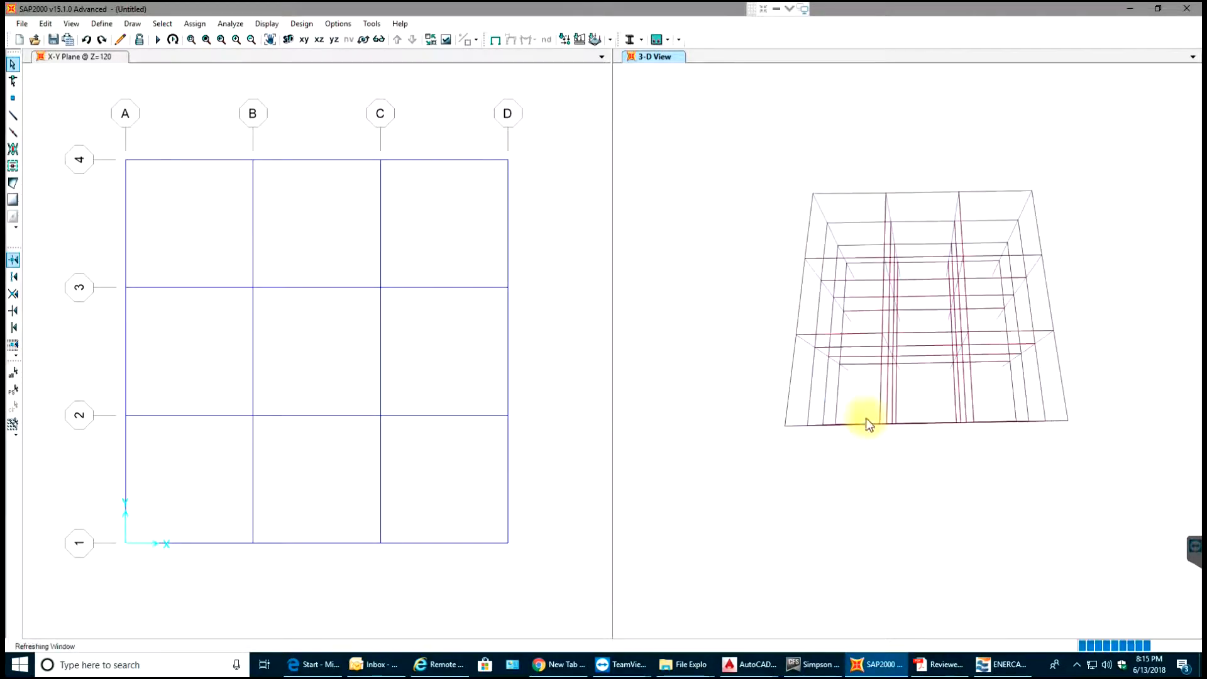
pyautogui.click(319, 40)
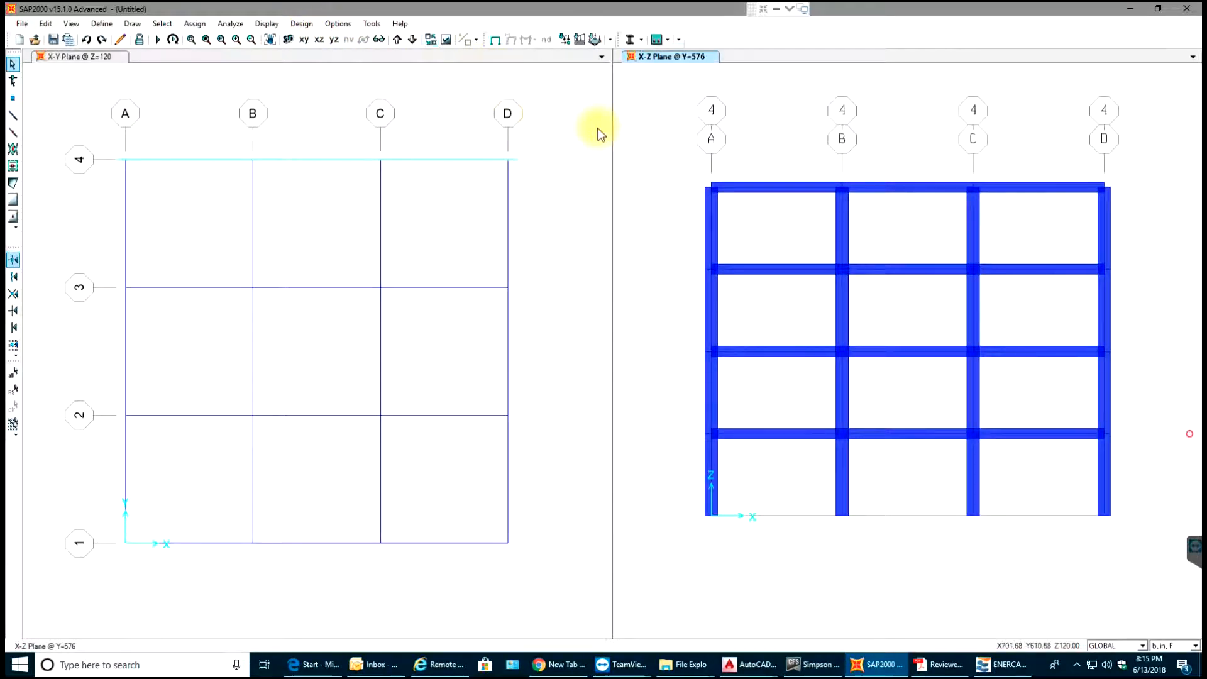
pyautogui.click(288, 39)
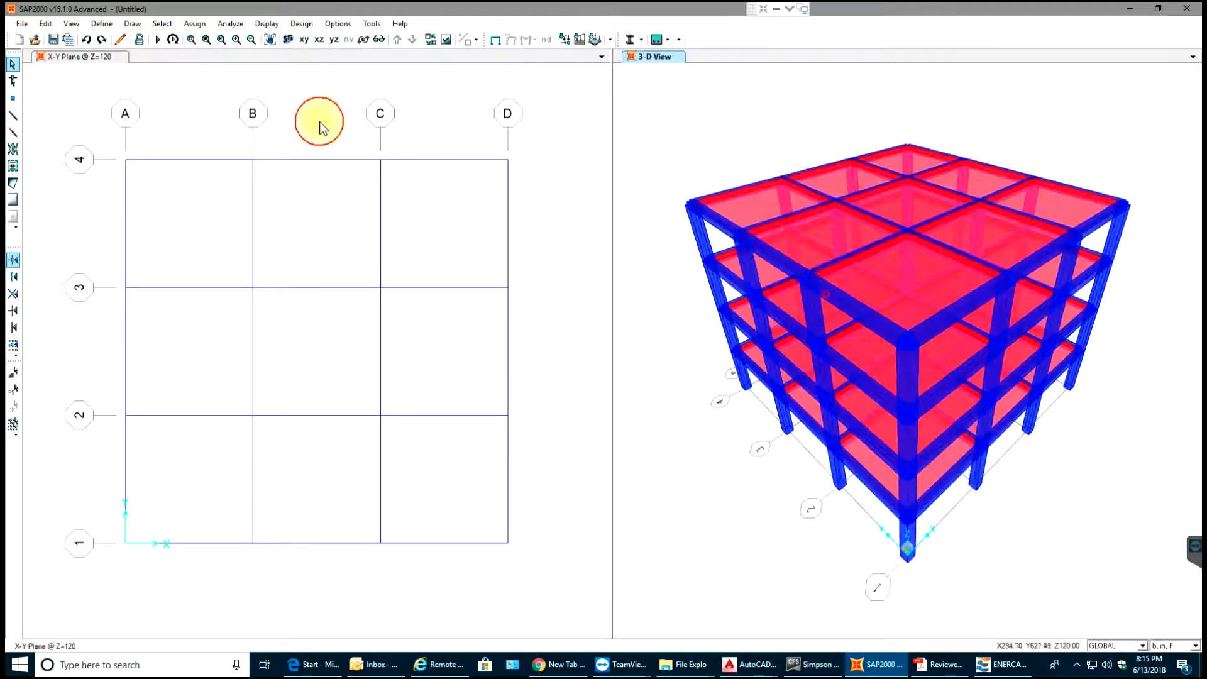
# Draw rectangular Wall areas between grids B and C on all four storeys of the X-Z elevation at Y=576
pyautogui.click(319, 40)
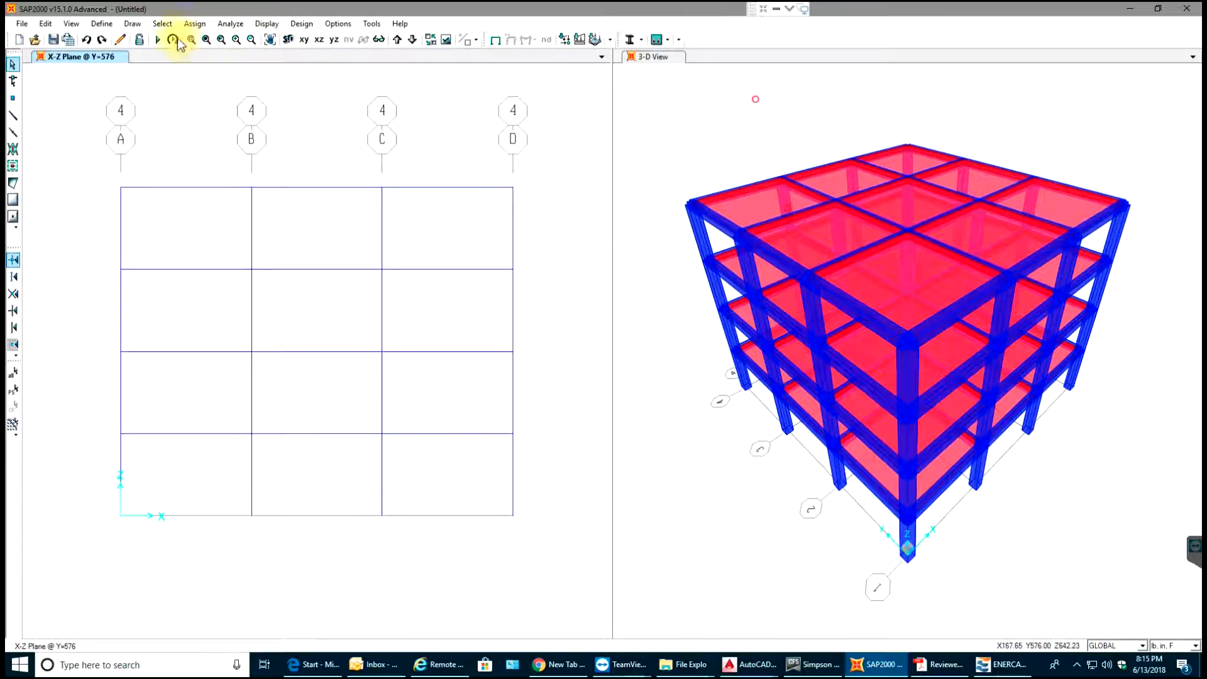
pyautogui.click(13, 200)
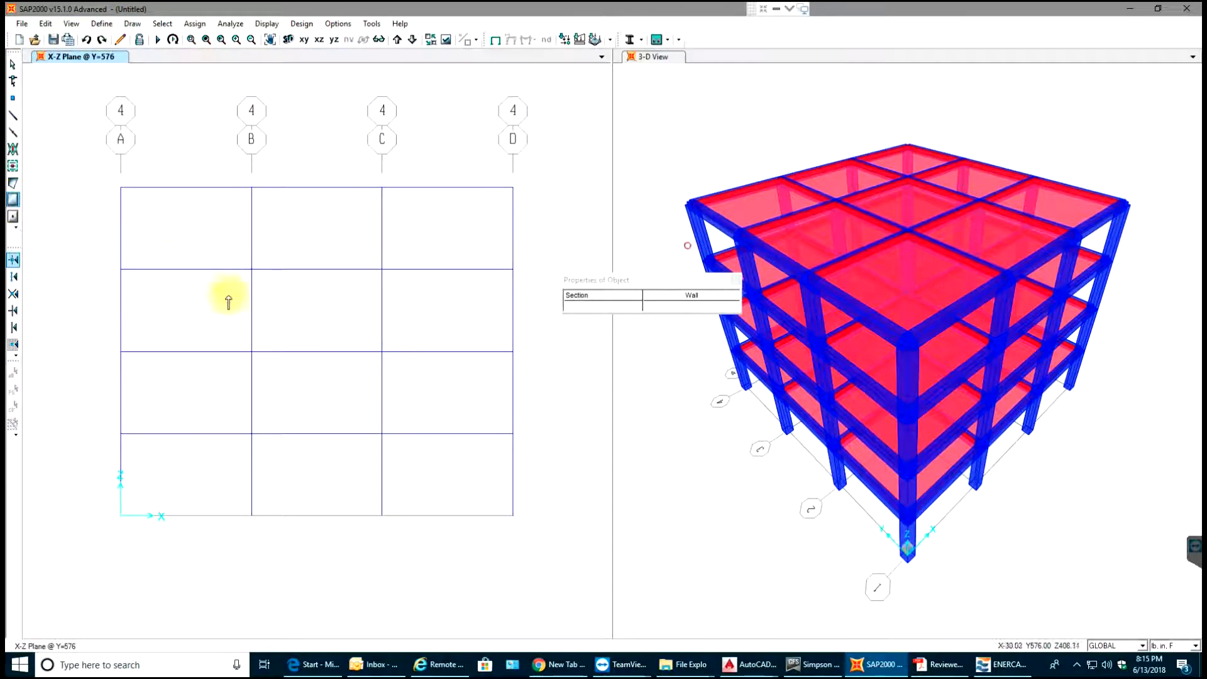
pyautogui.click(257, 189)
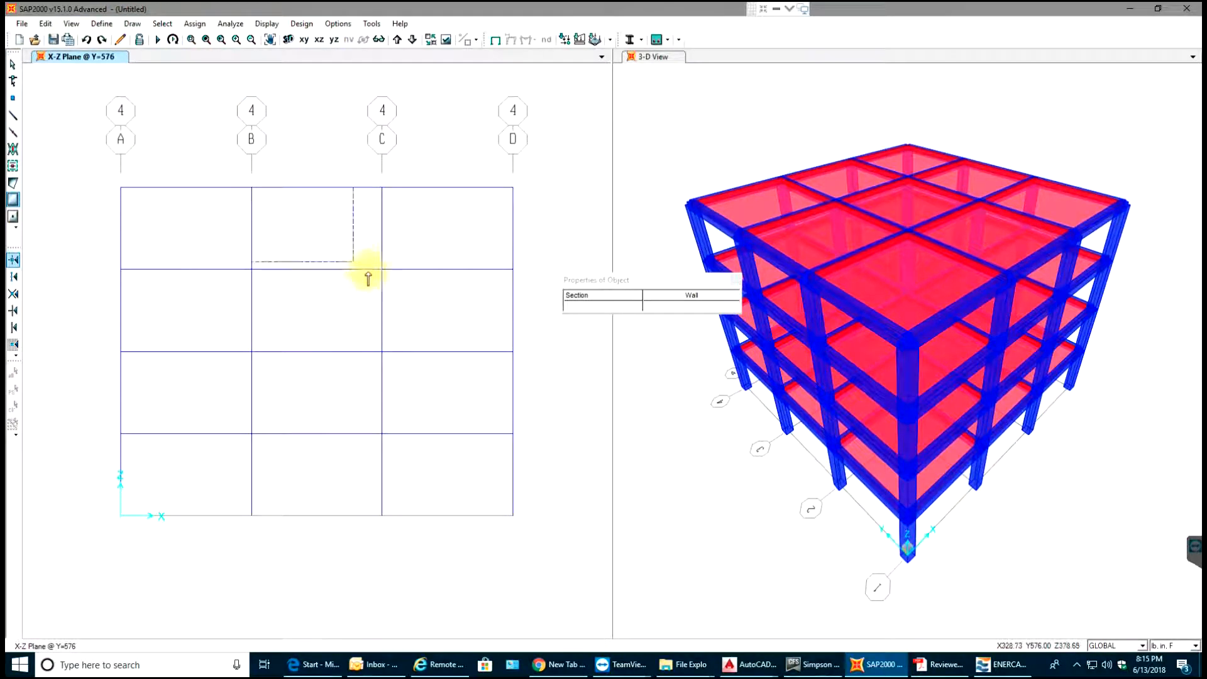
pyautogui.click(382, 269)
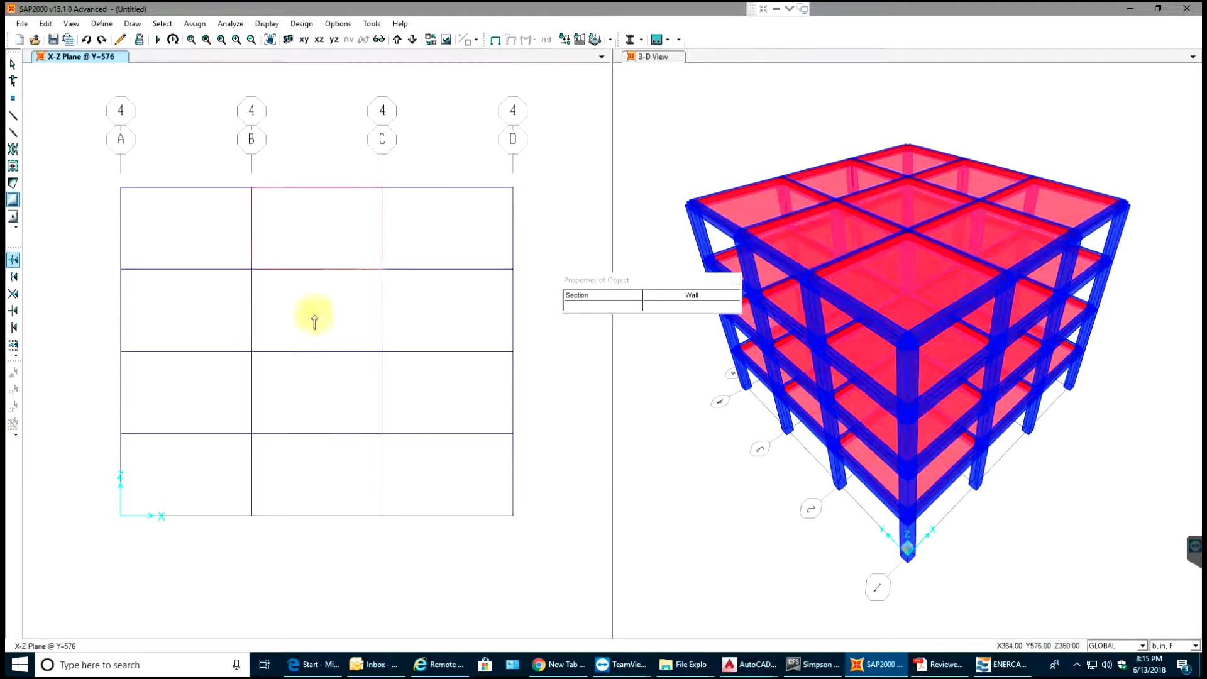
pyautogui.click(252, 352)
pyautogui.click(381, 270)
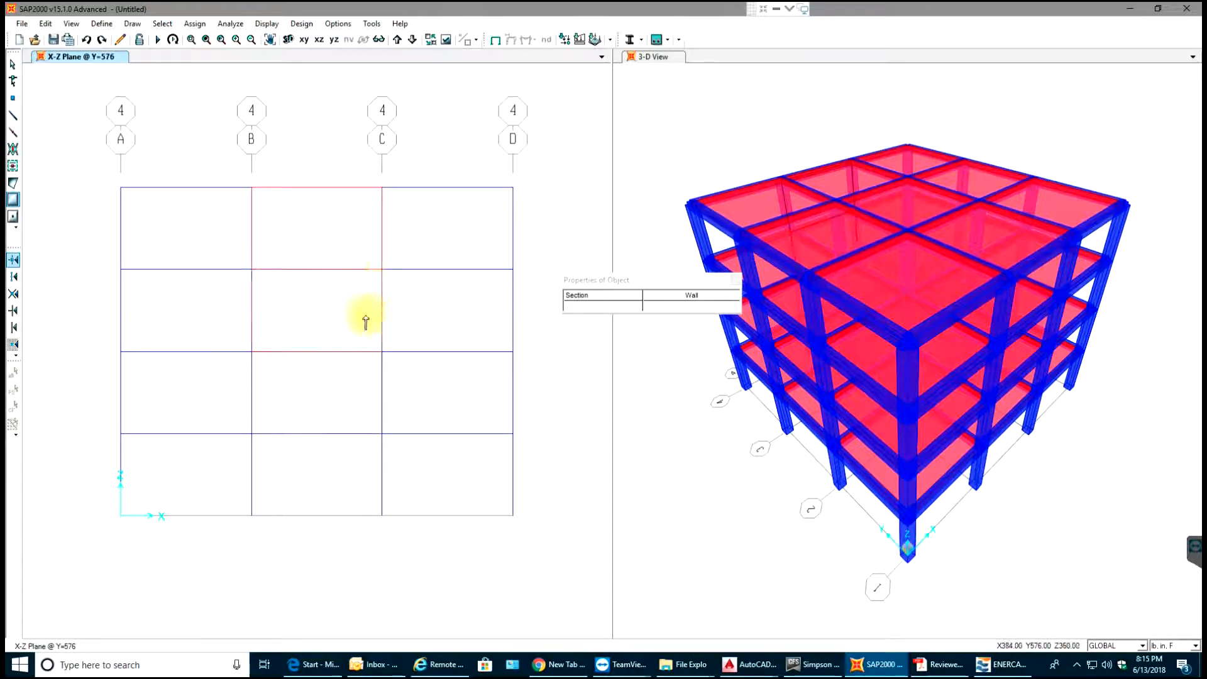
pyautogui.click(248, 437)
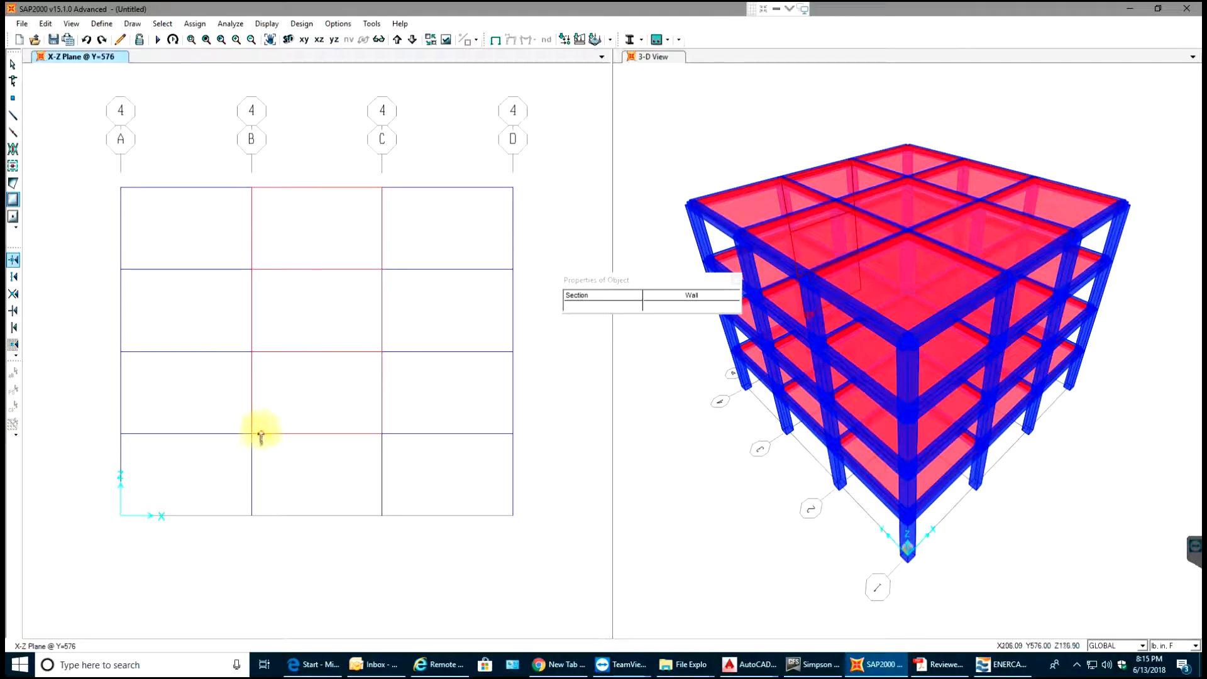
pyautogui.click(384, 518)
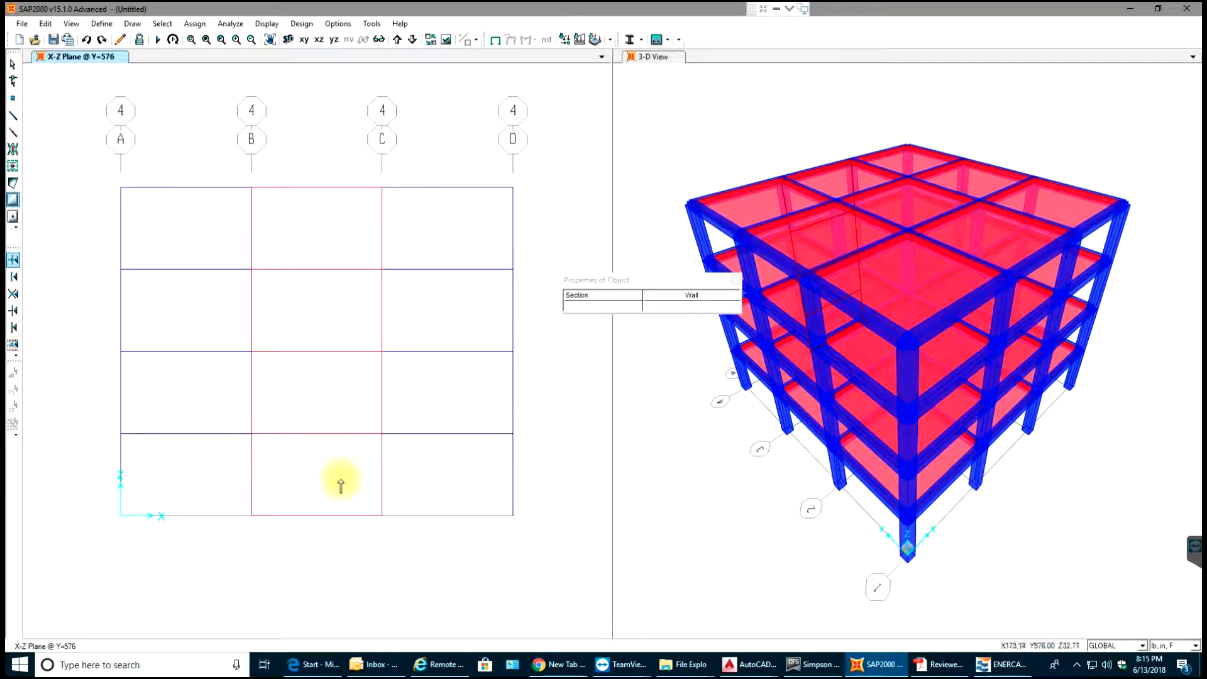
# Move the X-Z elevation to the grid 1 frame at Y=0 with the Wall area drawing command still active
pyautogui.click(412, 41)
pyautogui.click(413, 40)
pyautogui.click(411, 41)
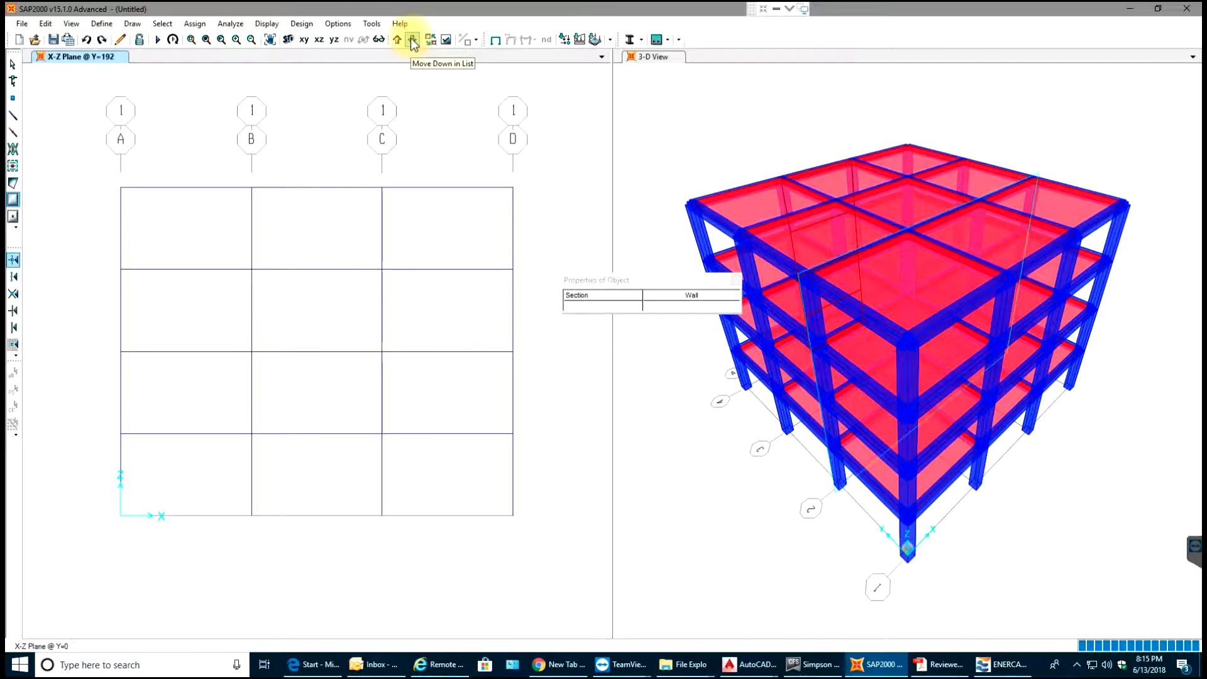
# Draw Wall area panels between grid lines B and C on all four stories of the Y=0 elevation
pyautogui.click(252, 187)
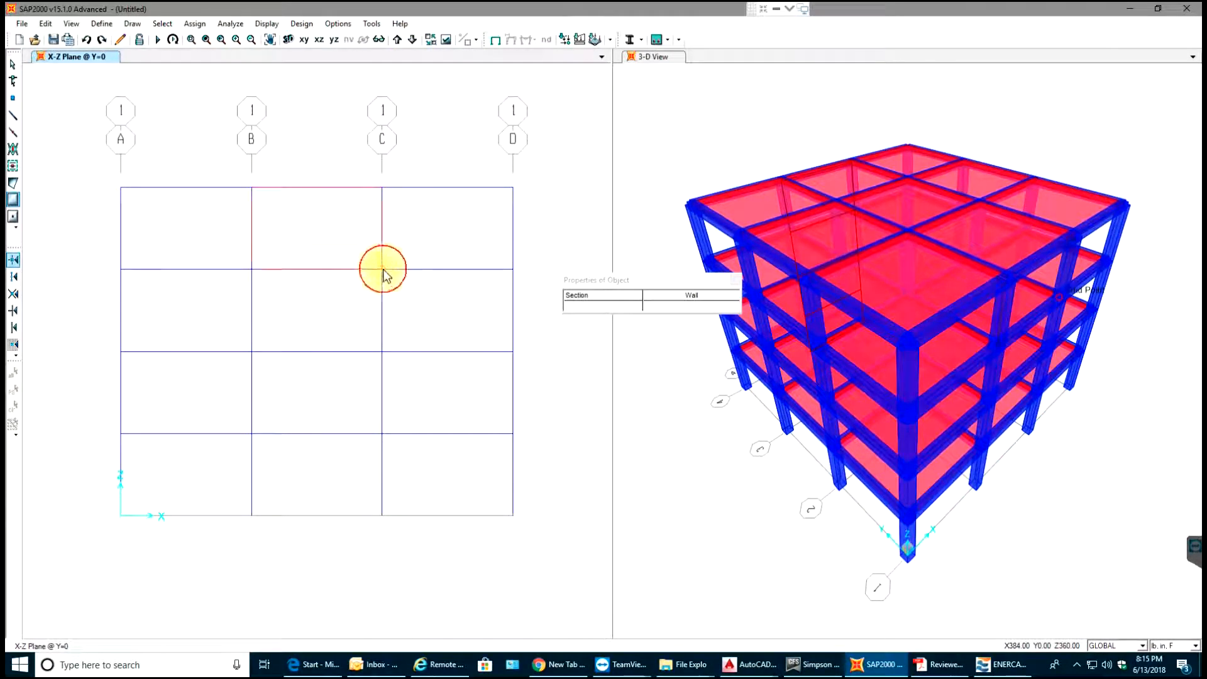
pyautogui.click(383, 270)
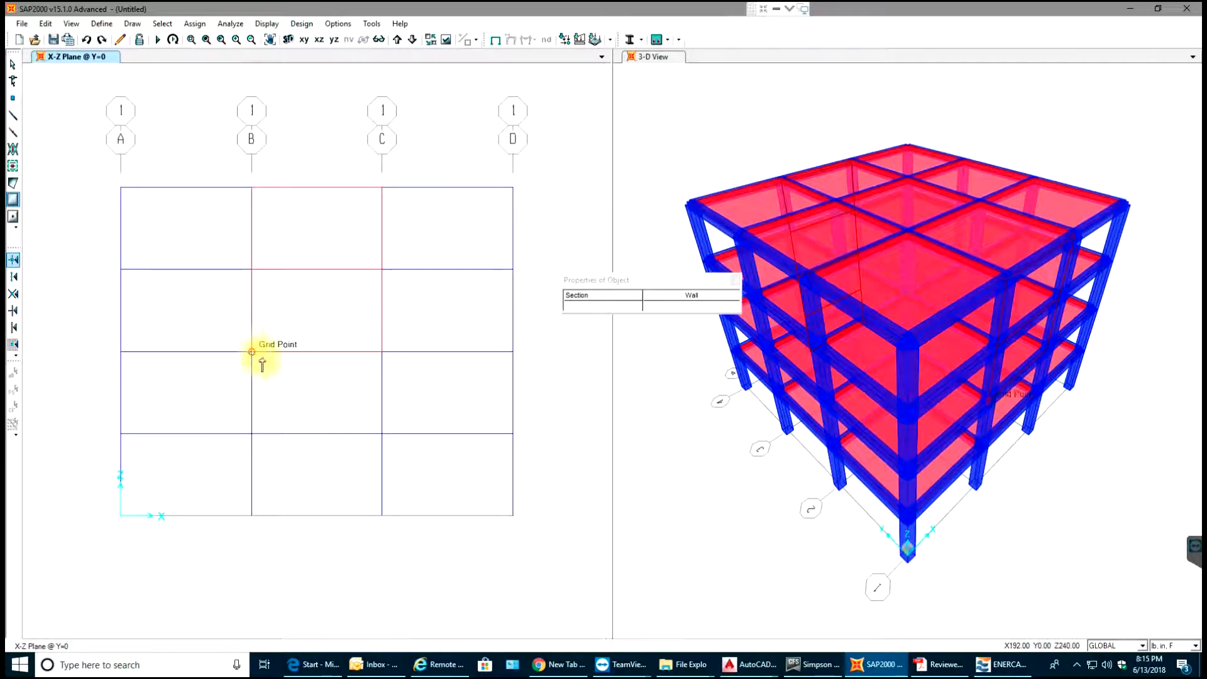
pyautogui.click(252, 352)
pyautogui.click(383, 433)
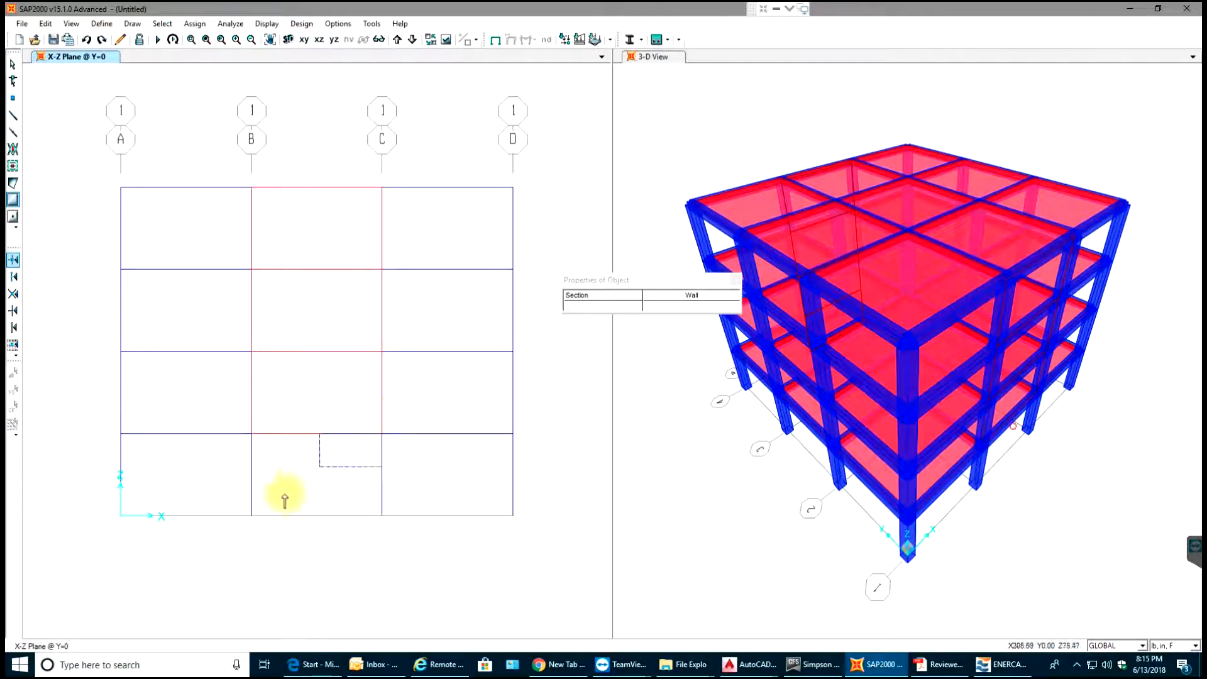
pyautogui.click(252, 516)
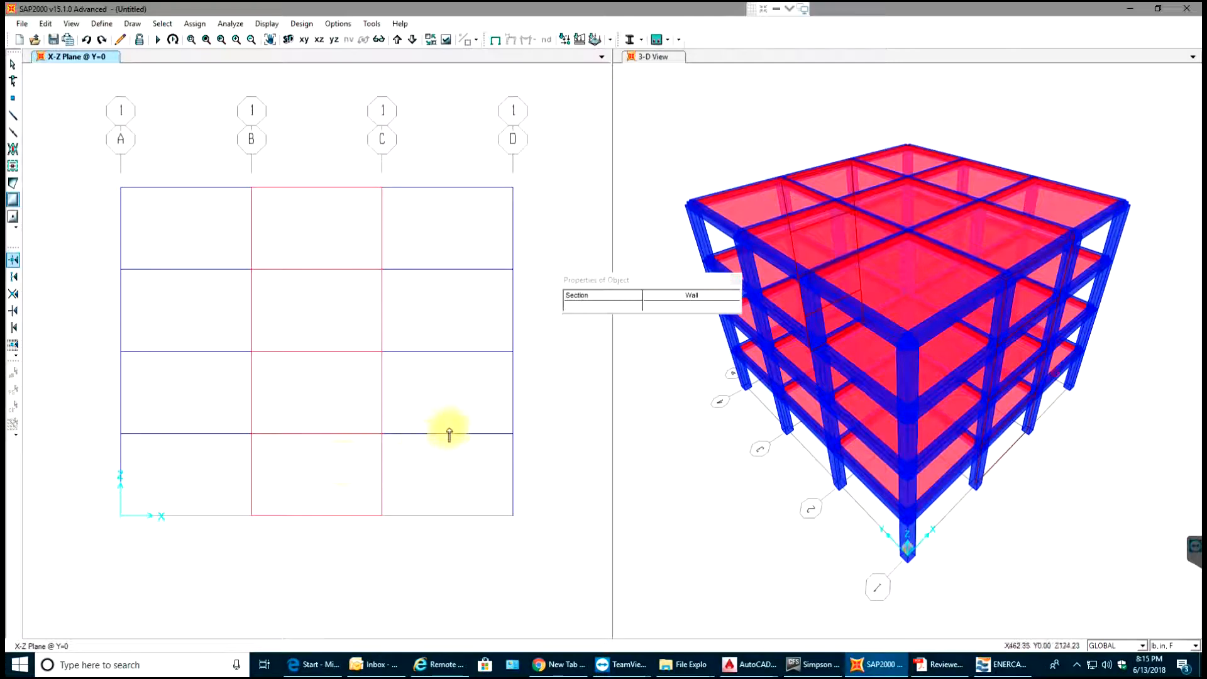
pyautogui.press('Escape')
# Inspect the wall panels in the 3-D view from several sides of the building
pyautogui.click(697, 112)
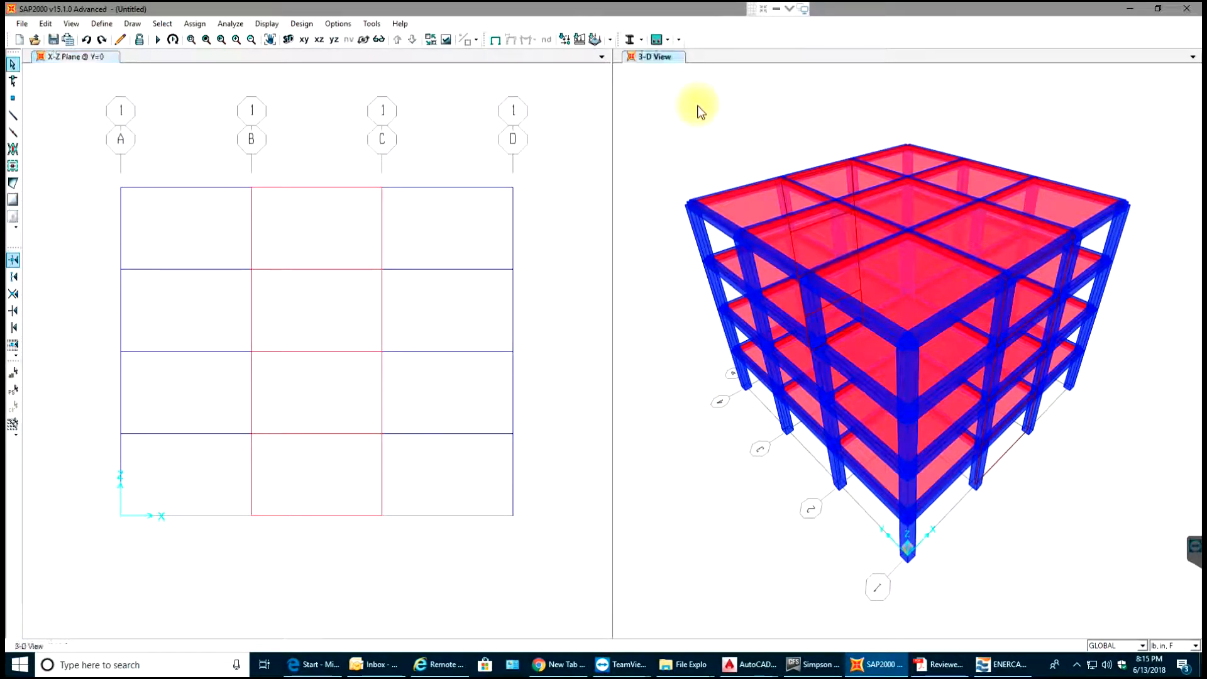
pyautogui.keyDown('shift'); pyautogui.moveTo(1049, 384); pyautogui.dragTo(1081, 320, button='middle'); pyautogui.keyUp('shift')
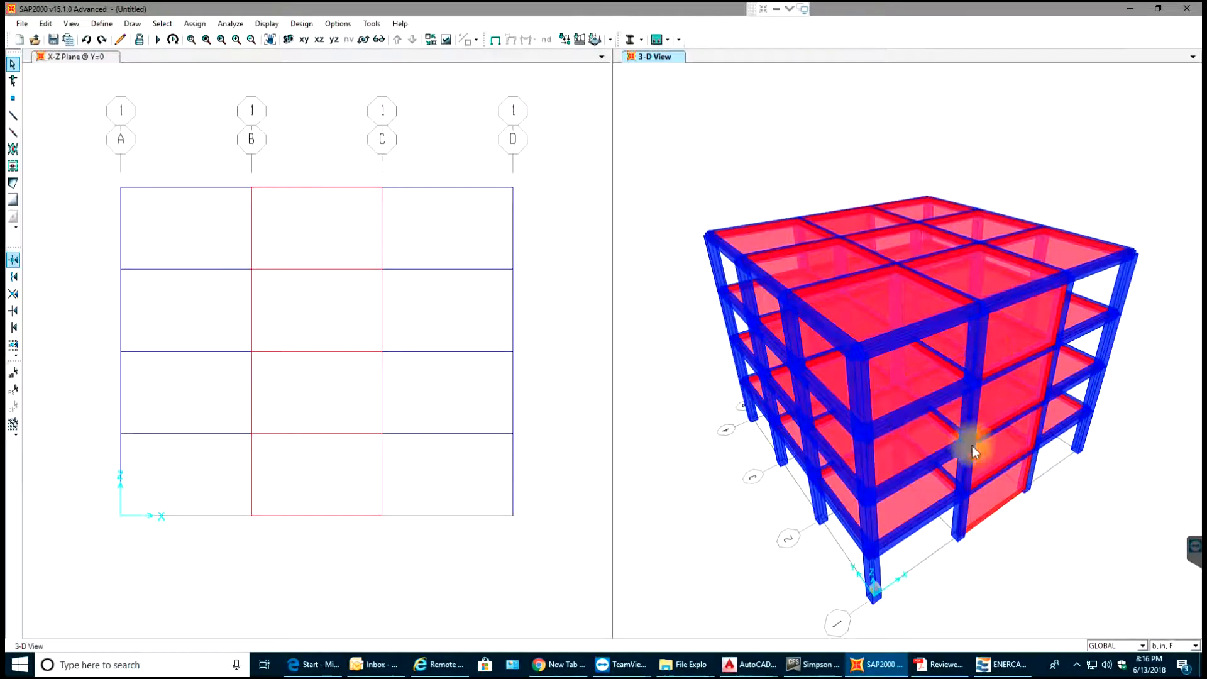
pyautogui.keyDown('shift'); pyautogui.moveTo(742, 182); pyautogui.dragTo(1084, 157, button='middle'); pyautogui.keyUp('shift')
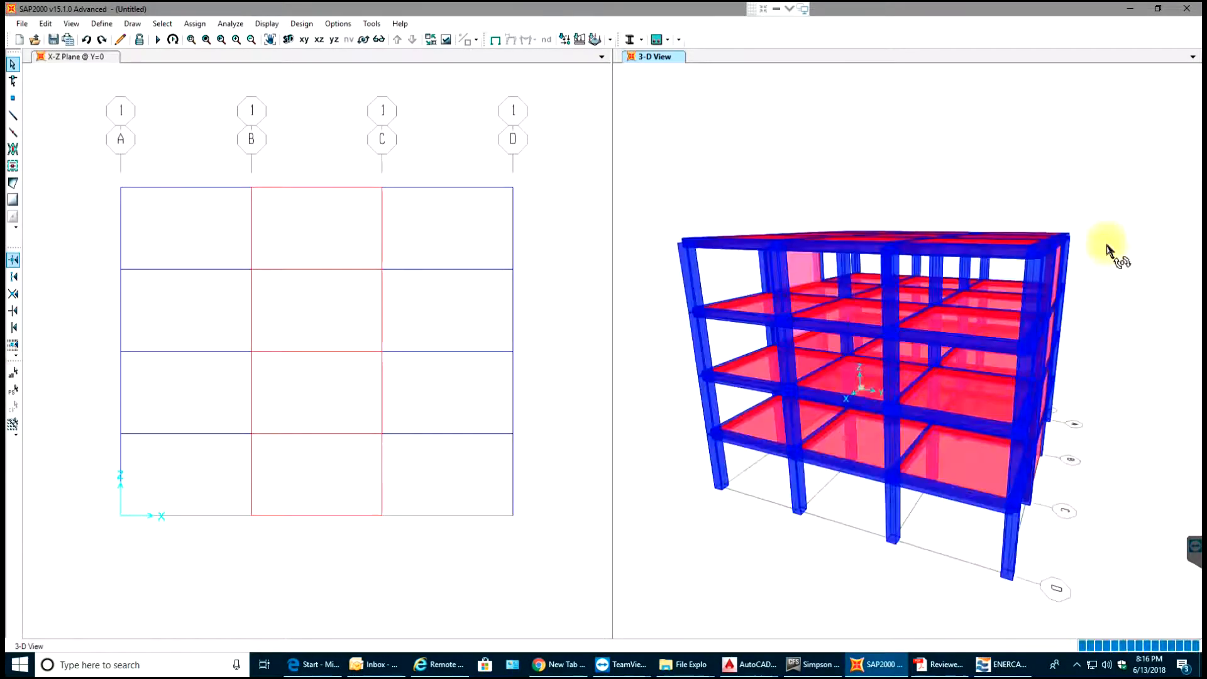
pyautogui.keyDown('shift'); pyautogui.moveTo(1104, 394); pyautogui.dragTo(1091, 350, button='middle'); pyautogui.keyUp('shift')
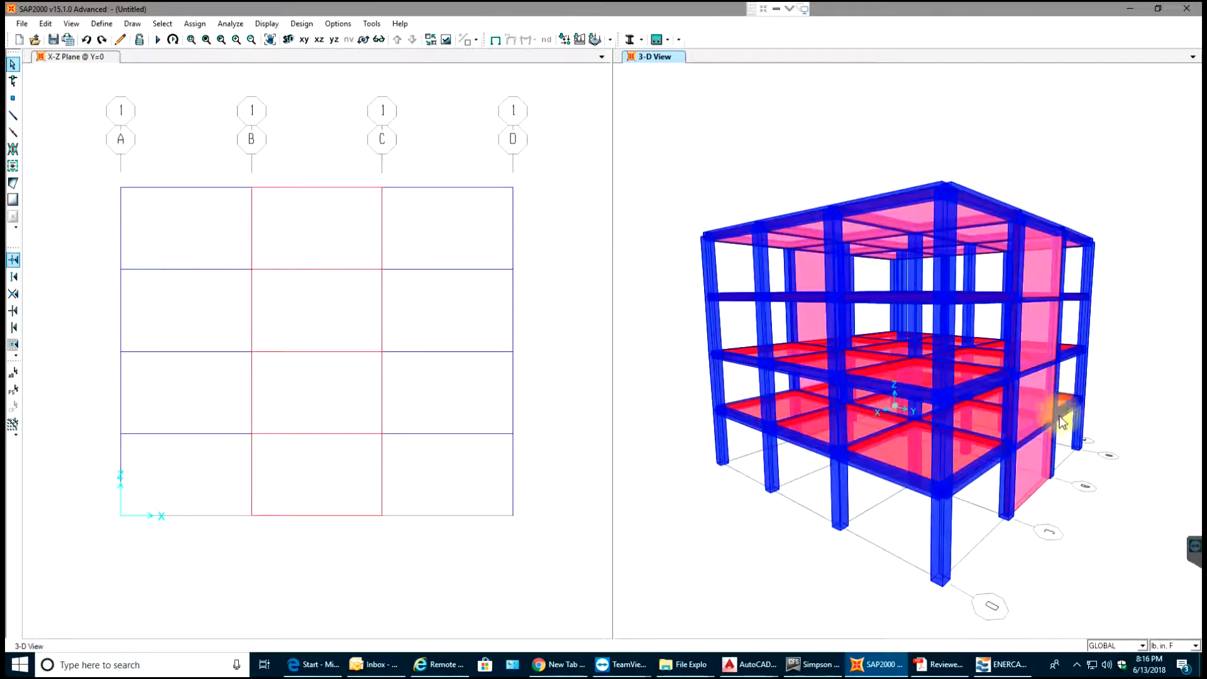
pyautogui.keyDown('shift'); pyautogui.moveTo(1075, 157); pyautogui.dragTo(1059, 135, button='middle'); pyautogui.keyUp('shift')
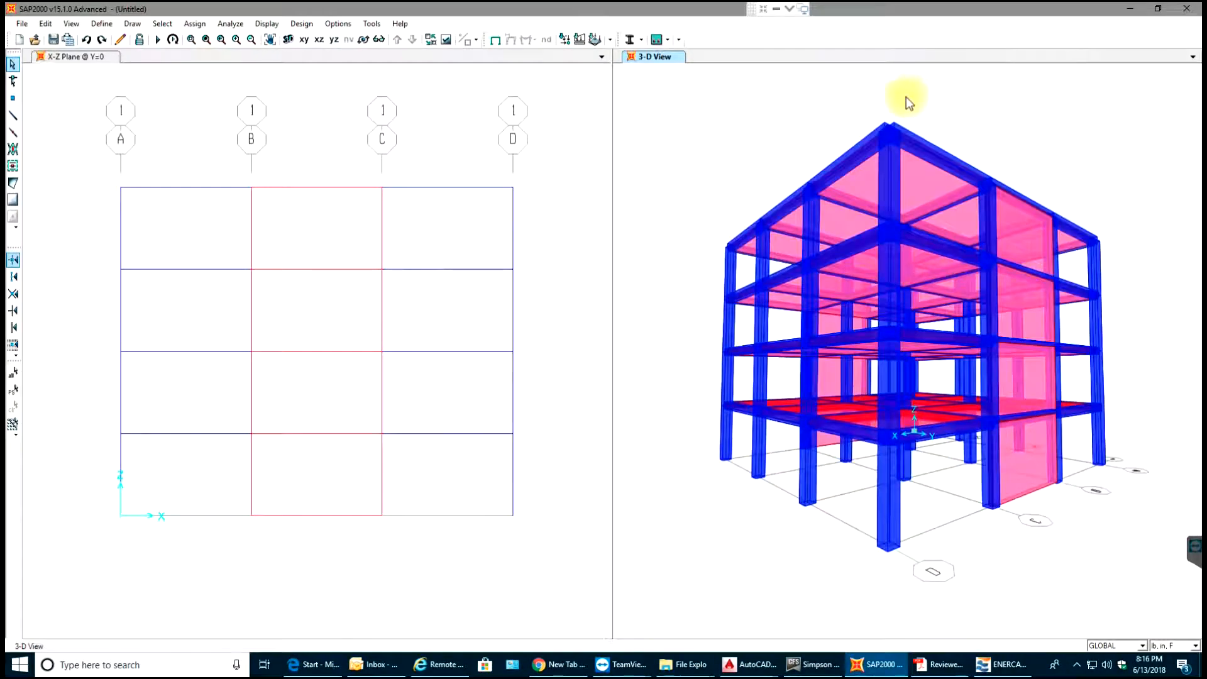
pyautogui.keyDown('shift'); pyautogui.moveTo(908, 100); pyautogui.dragTo(921, 148, button='middle'); pyautogui.keyUp('shift')
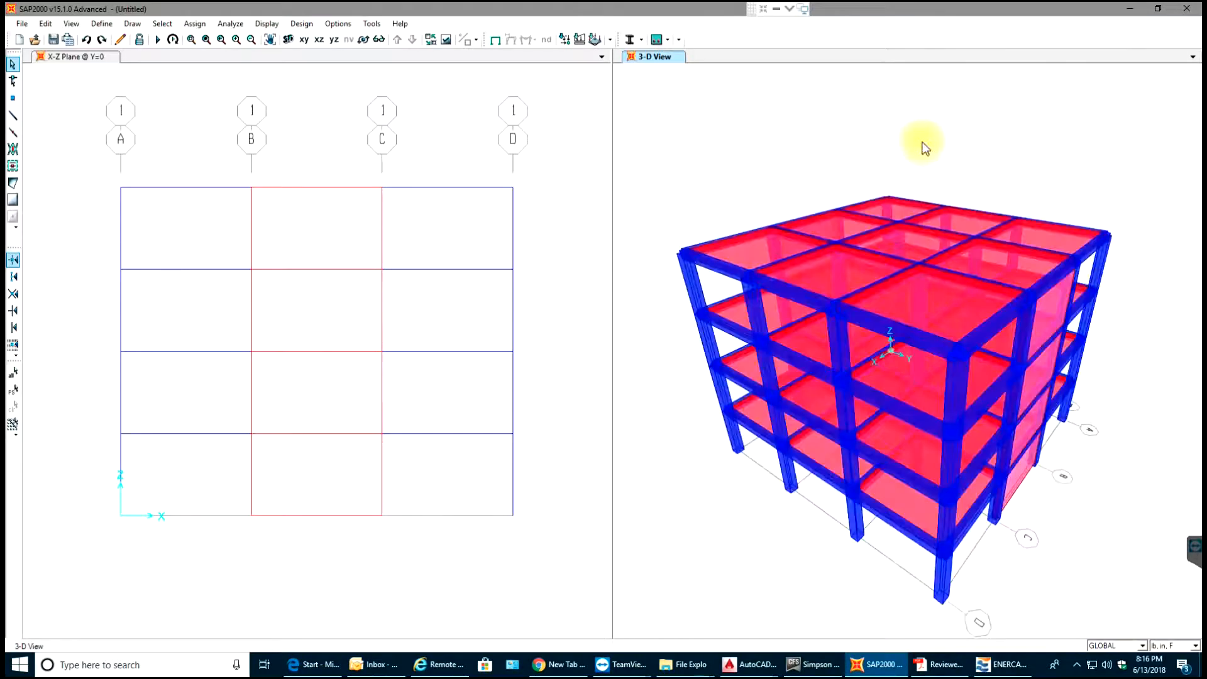
pyautogui.keyDown('shift'); pyautogui.moveTo(1016, 183); pyautogui.dragTo(525, 180, button='middle'); pyautogui.keyUp('shift')
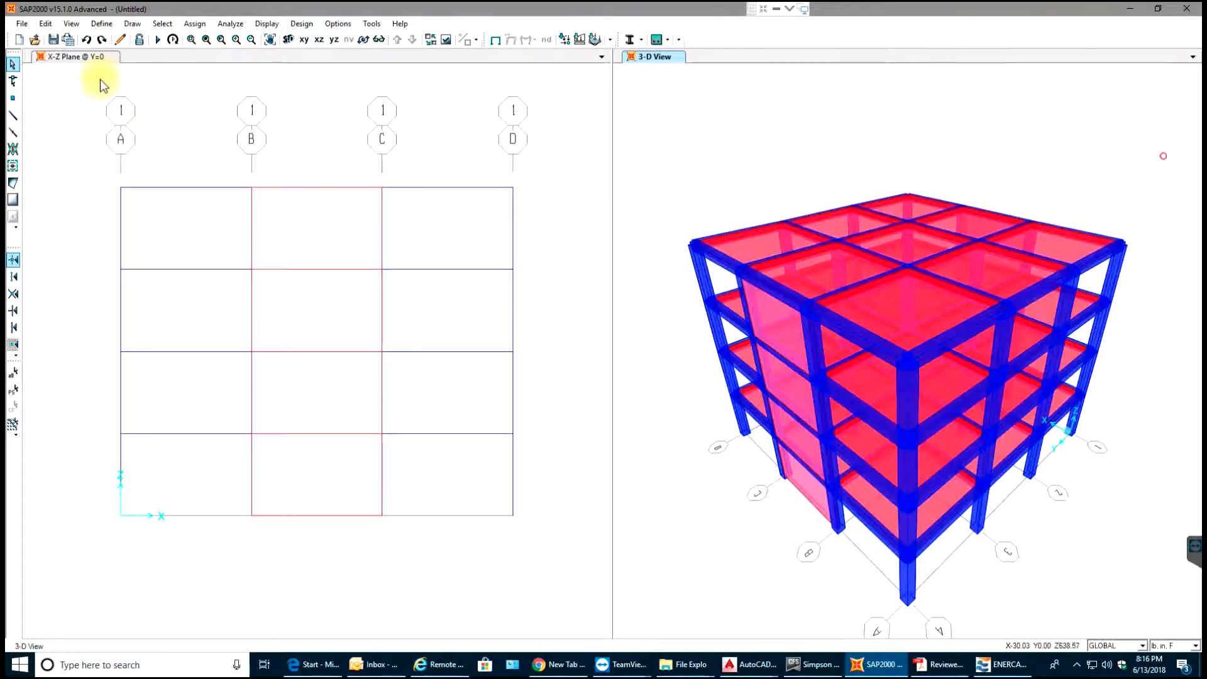
# Change the Wall area section's display color to light blue (red 27, green 173, blue 228)
pyautogui.click(101, 24)
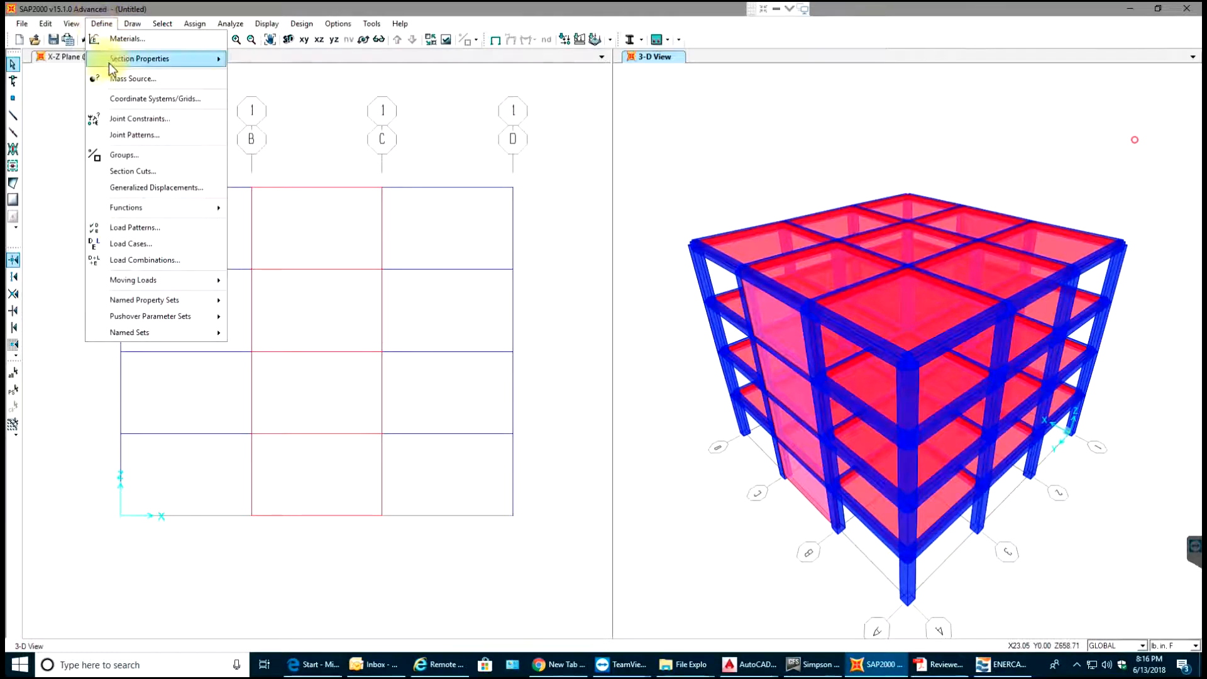
pyautogui.moveTo(189, 60)
pyautogui.click(270, 113)
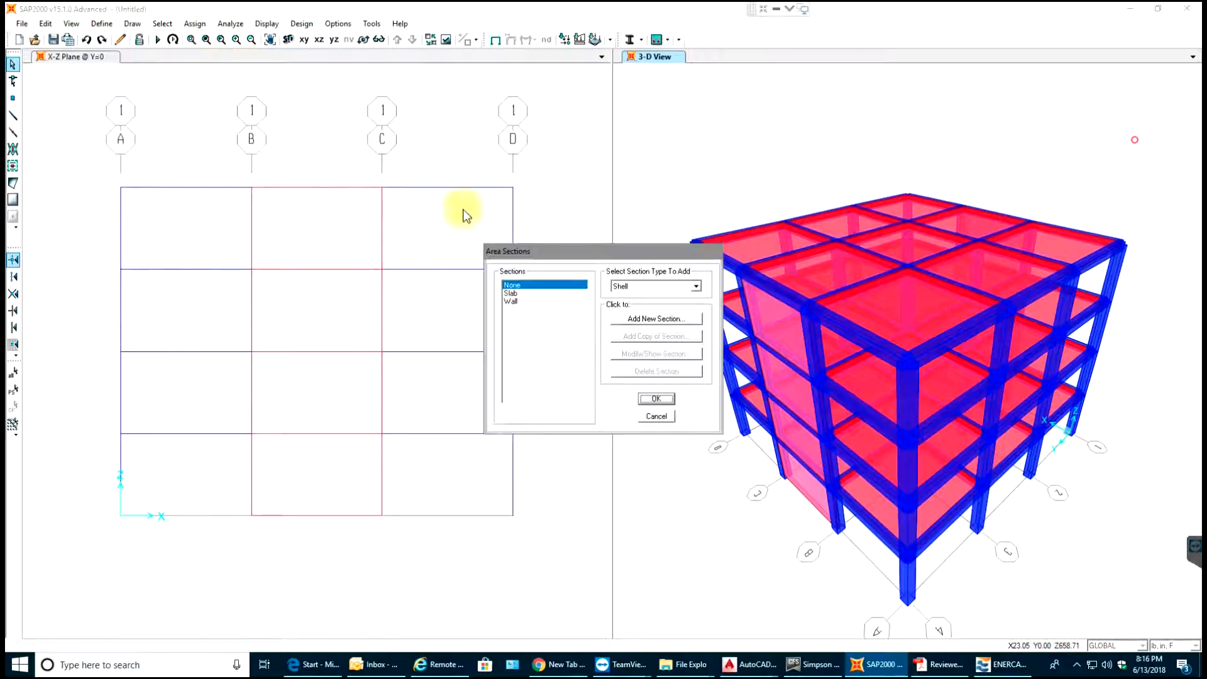
pyautogui.click(532, 301)
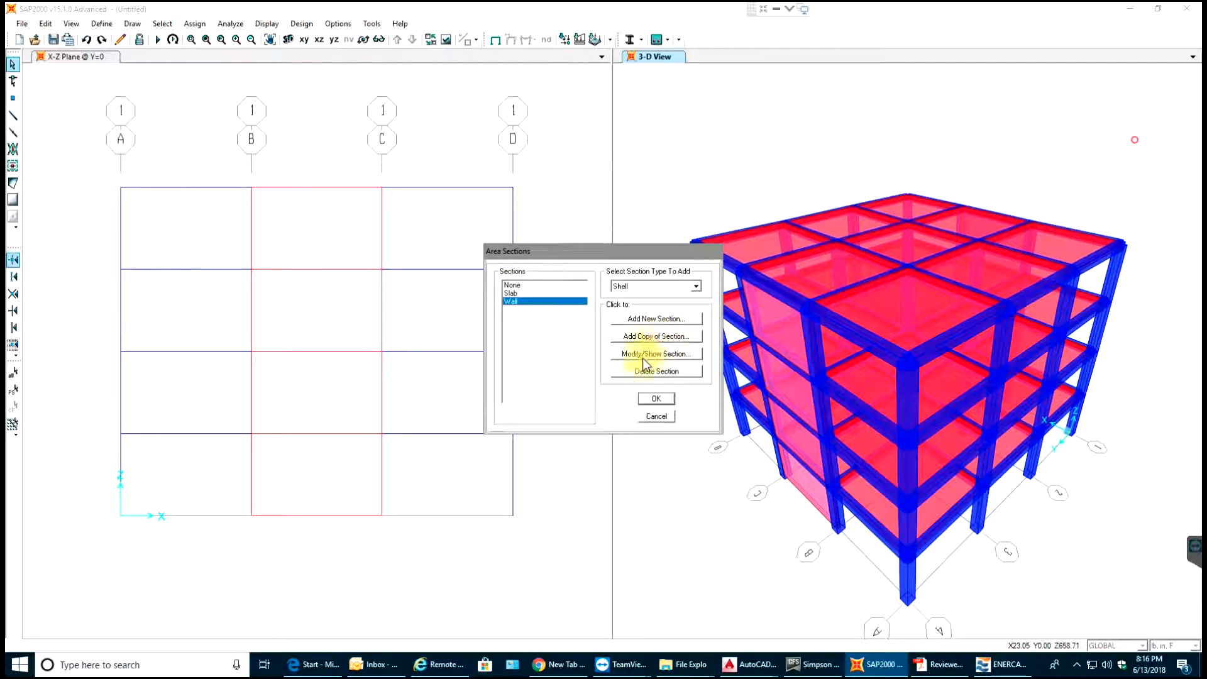
pyautogui.click(644, 355)
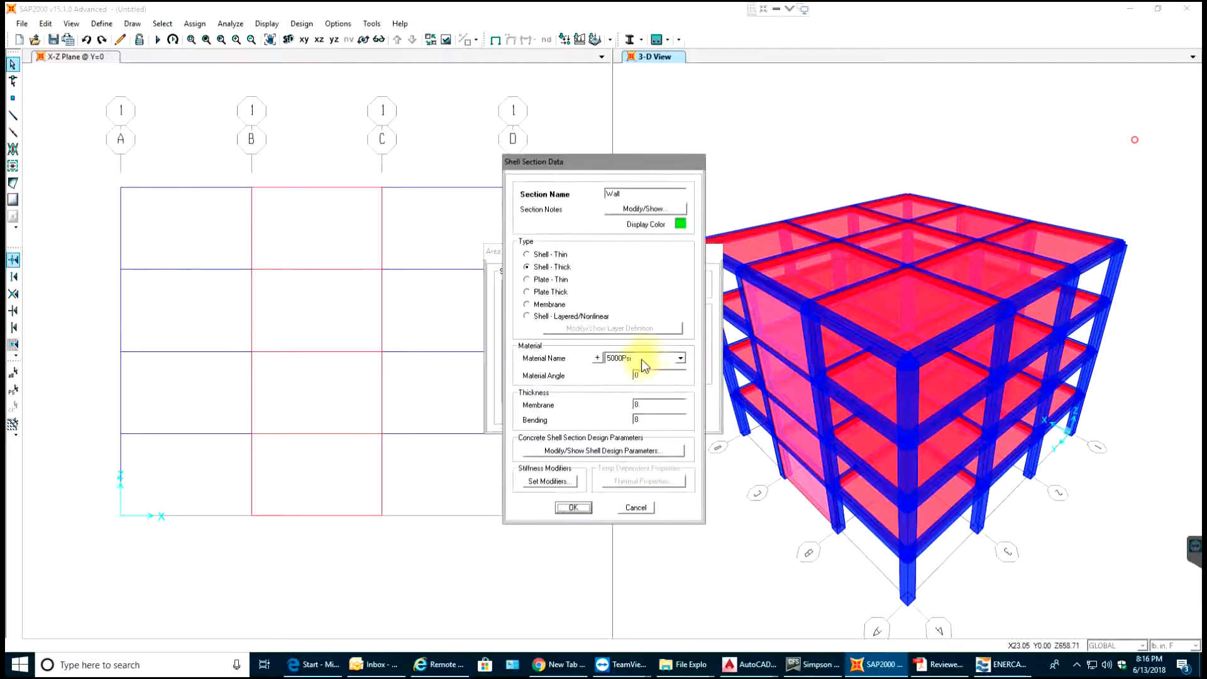
pyautogui.click(680, 224)
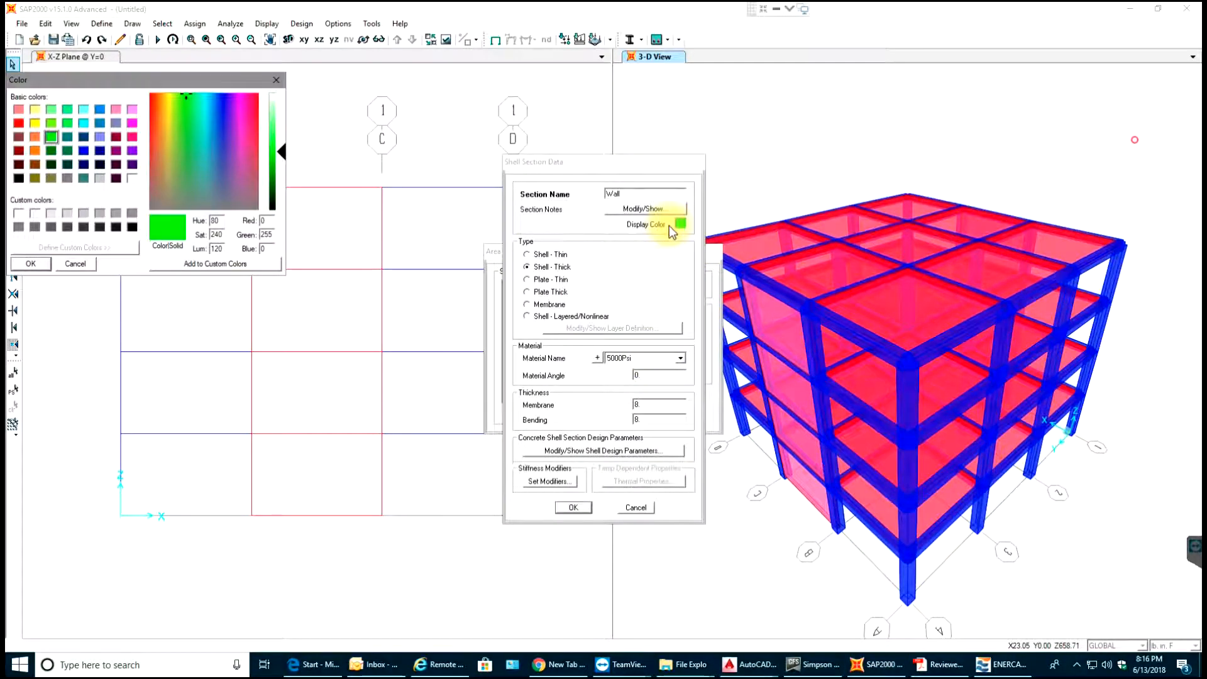
pyautogui.click(209, 118)
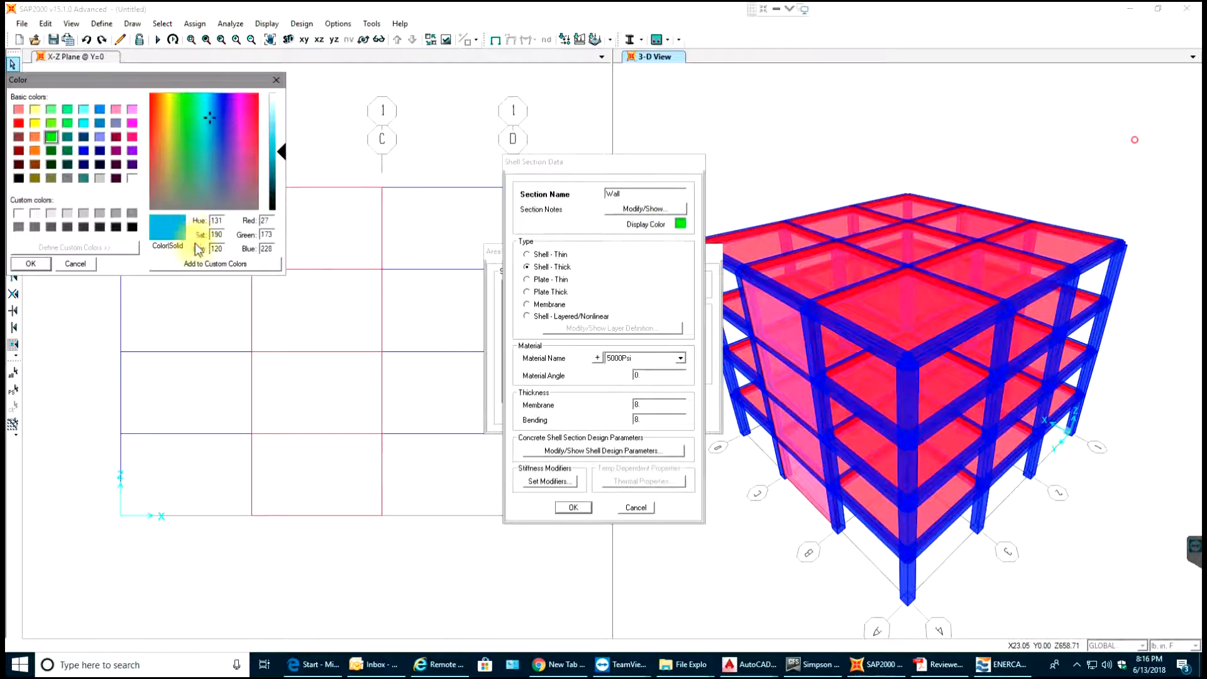
pyautogui.click(31, 264)
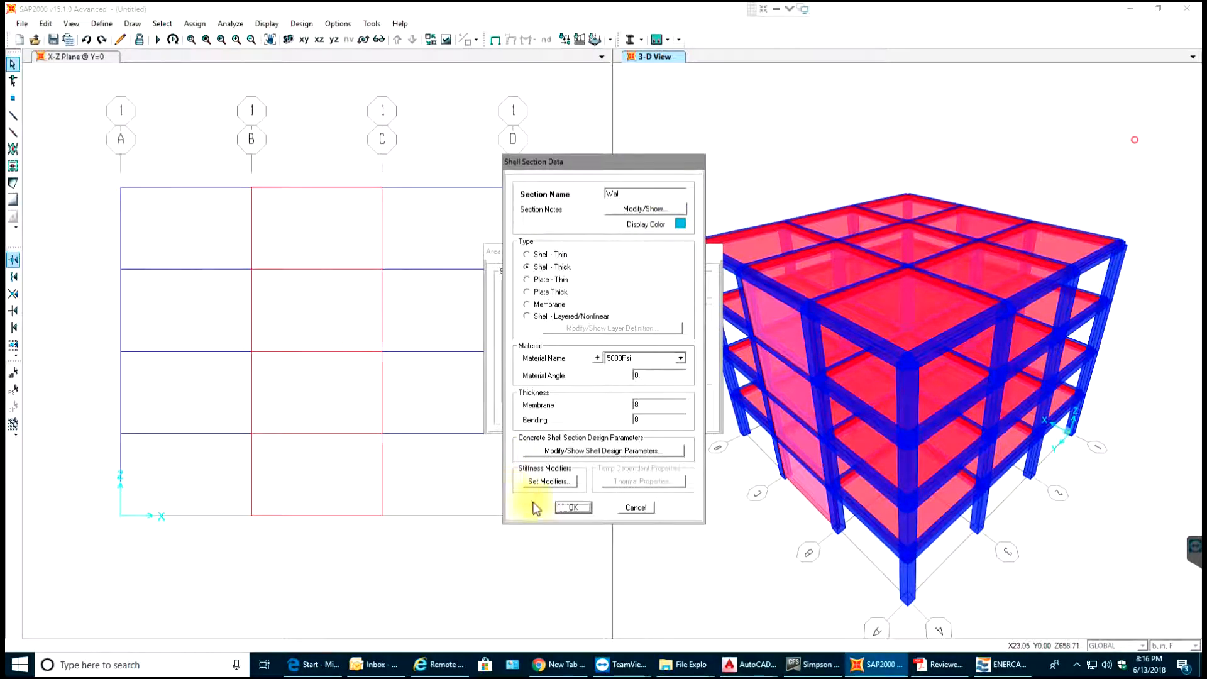
pyautogui.click(574, 509)
pyautogui.click(658, 398)
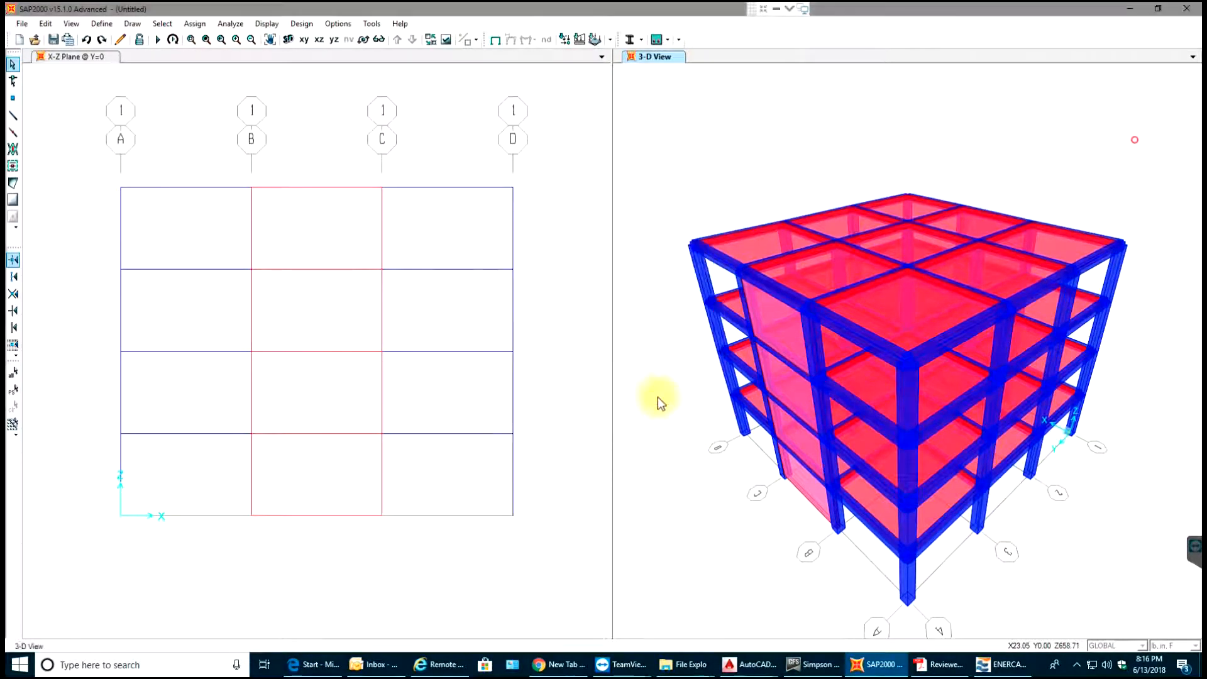
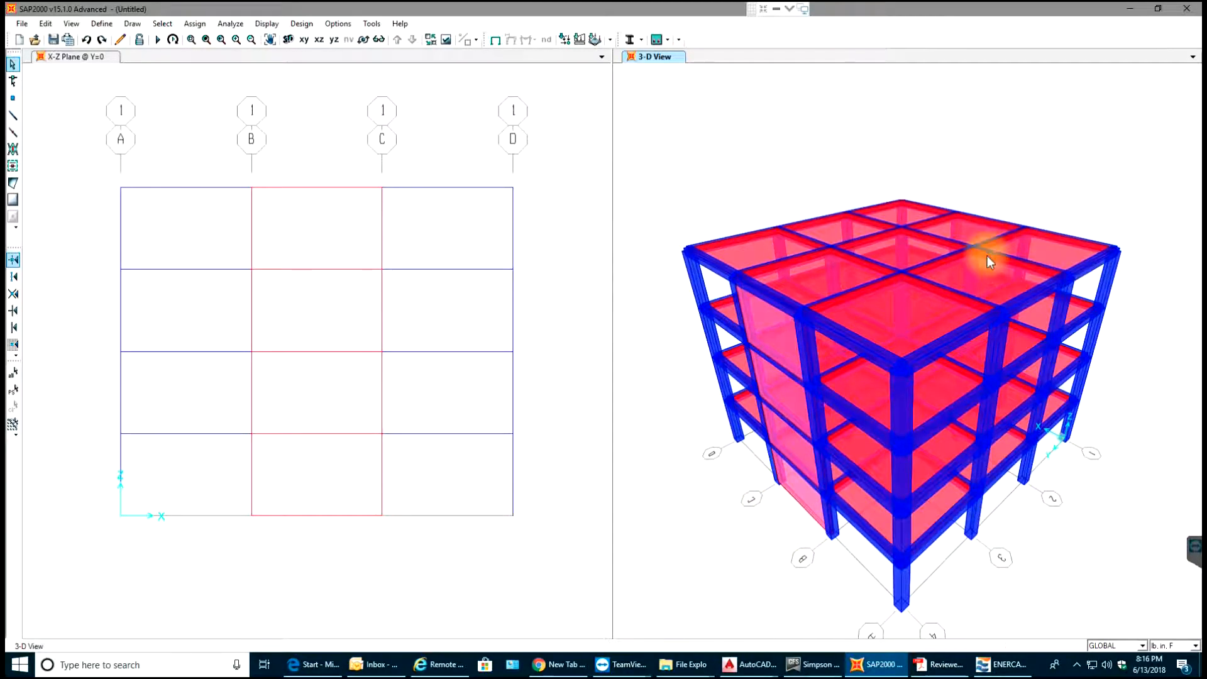
# Examine the whole frame, slabs and walls in the 3-D view at different distances and angles
pyautogui.scroll(2, 814, 396)
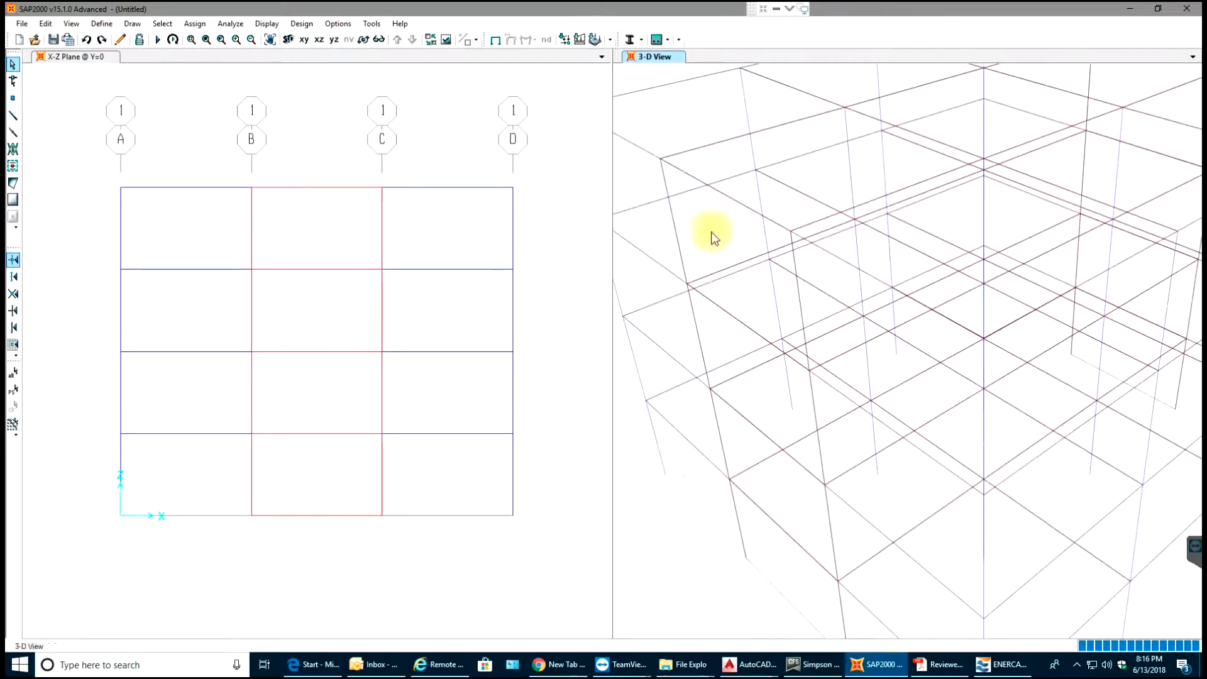
pyautogui.scroll(-2, 712, 236)
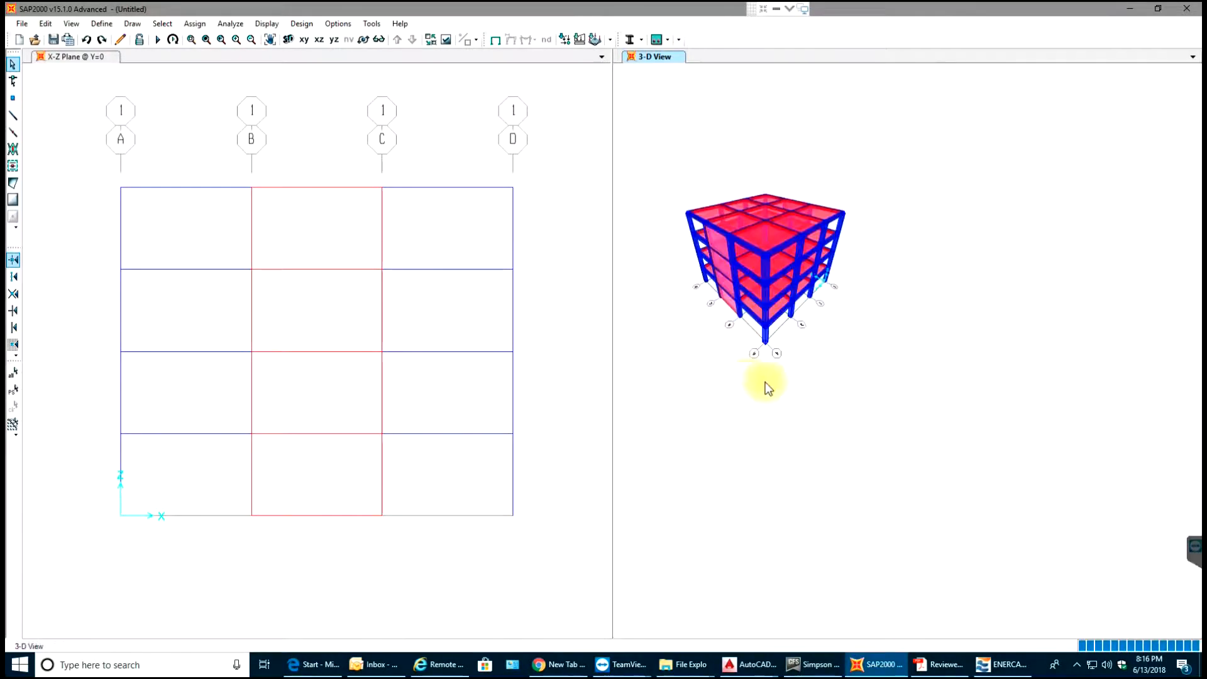
pyautogui.scroll(-2, 779, 384)
pyautogui.moveTo(777, 292)
pyautogui.keyDown('shift'); pyautogui.mouseDown(button='middle')
pyautogui.moveTo(818, 318)
pyautogui.moveTo(775, 262)
pyautogui.moveTo(825, 260)
pyautogui.mouseUp(button='middle'); pyautogui.keyUp('shift')
pyautogui.scroll(4, 868, 386)
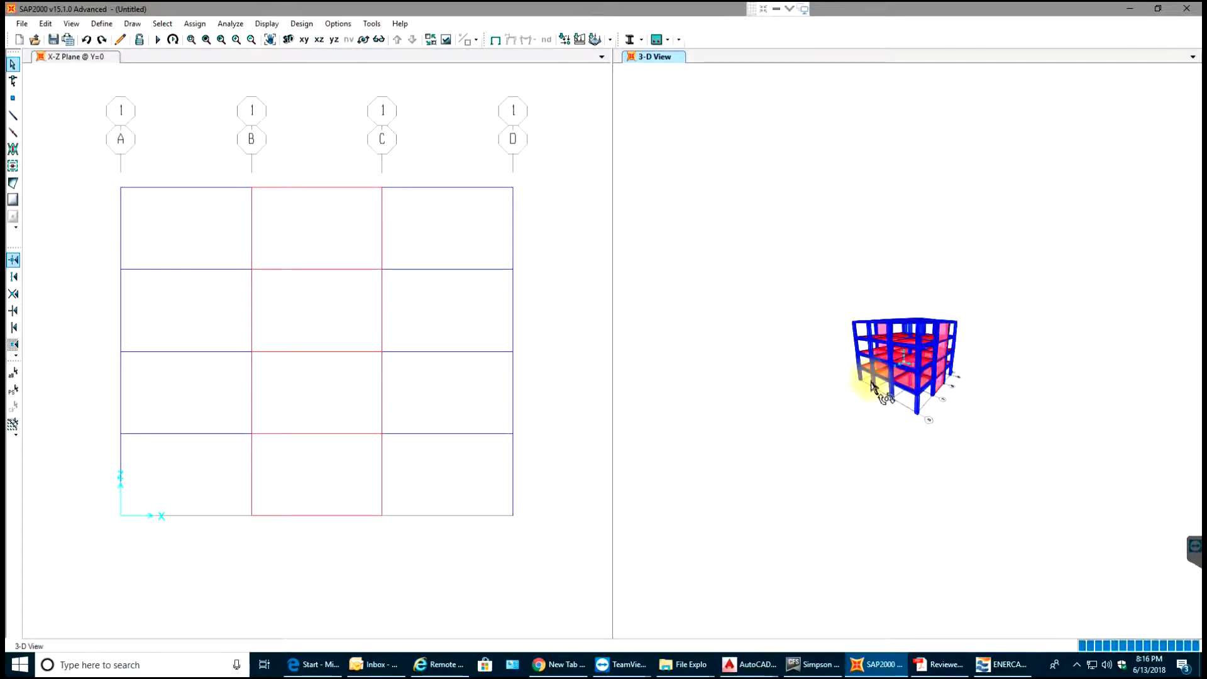
pyautogui.moveTo(867, 412)
pyautogui.keyDown('shift'); pyautogui.mouseDown(button='middle')
pyautogui.moveTo(808, 377)
pyautogui.moveTo(962, 405)
pyautogui.moveTo(1069, 356)
pyautogui.moveTo(1045, 353)
pyautogui.mouseUp(button='middle'); pyautogui.keyUp('shift')
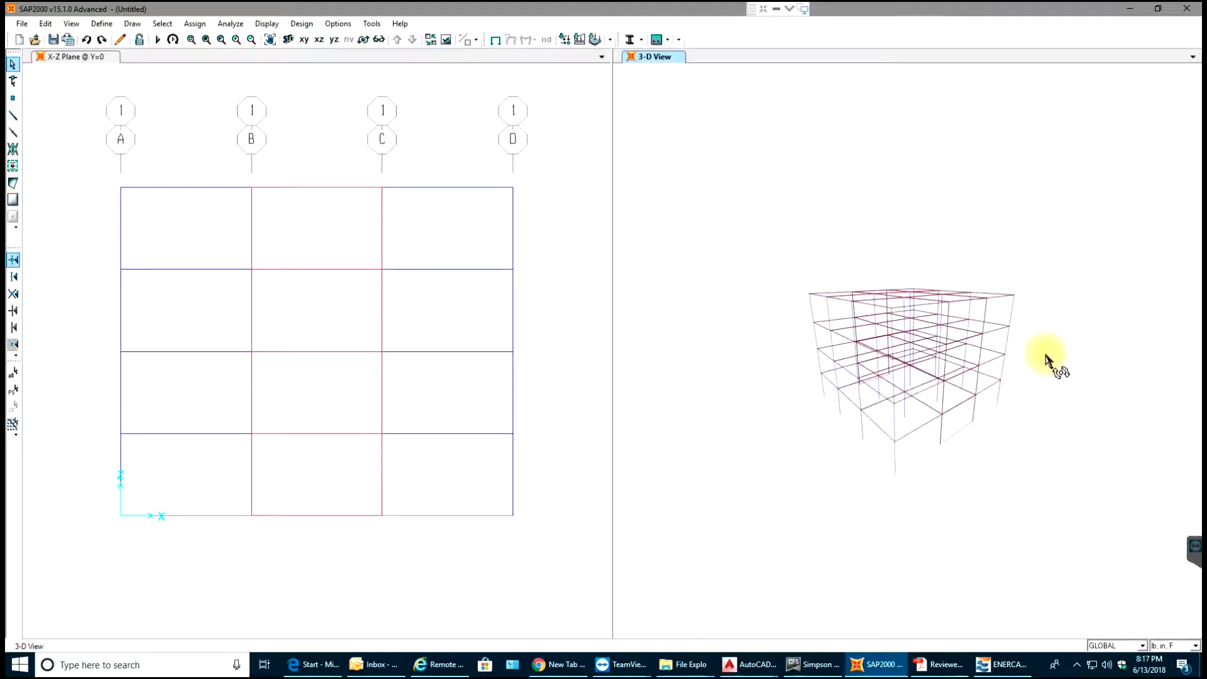
pyautogui.scroll(3, 892, 481)
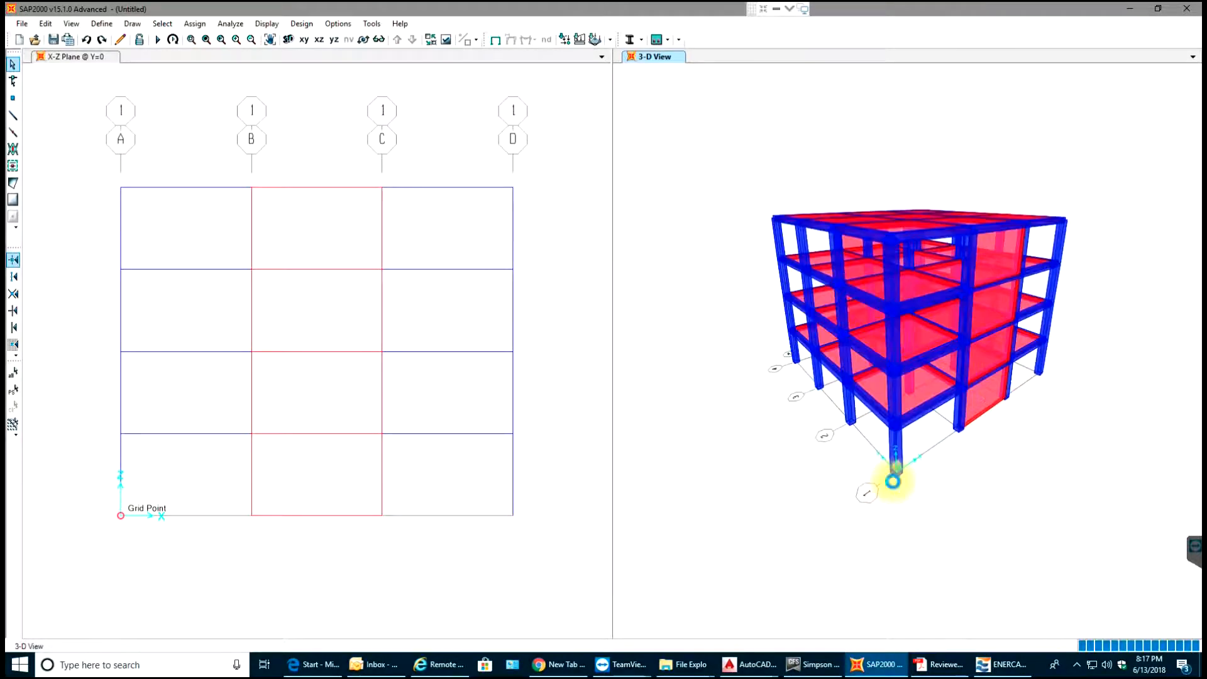
pyautogui.scroll(-3, 943, 466)
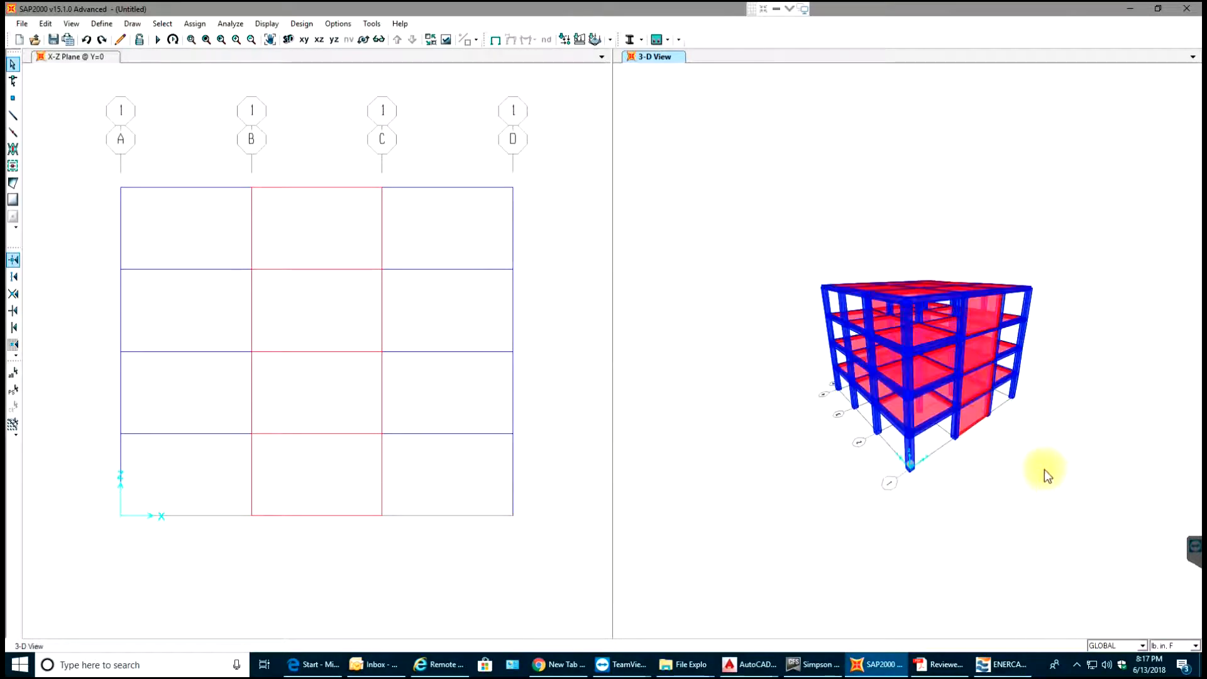
pyautogui.scroll(3, 1044, 469)
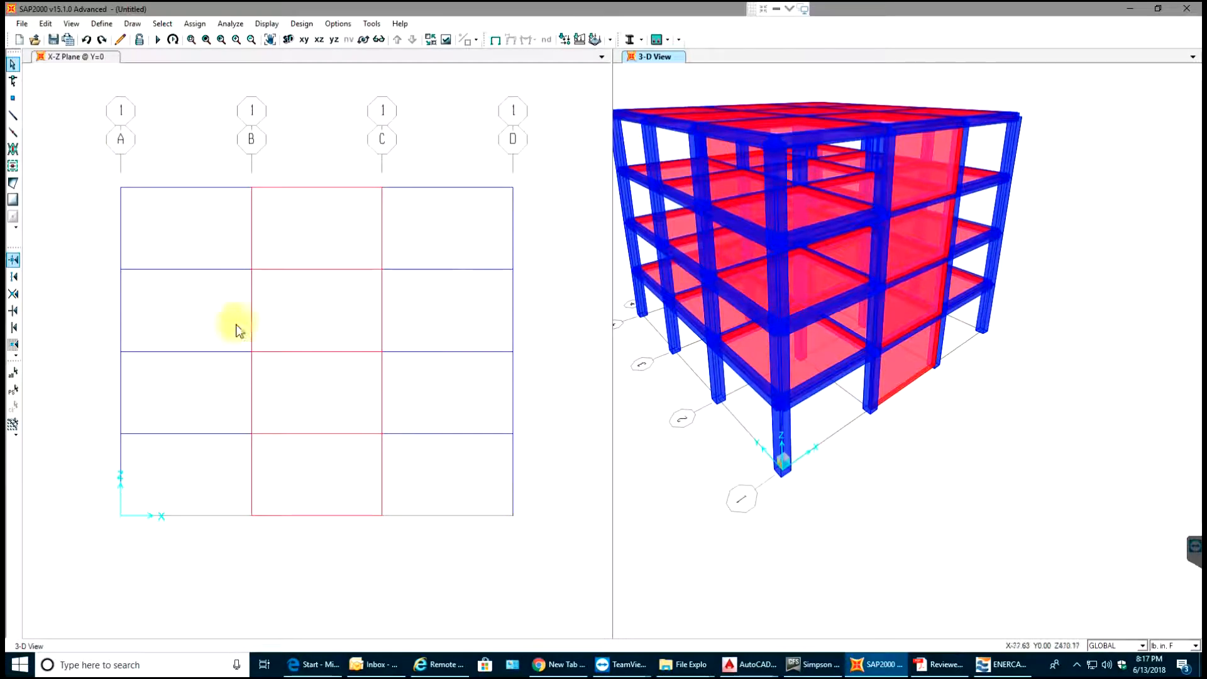
# Add a load pattern named Wy of type WIND with self weight multiplier 0 and ASCE 7-10 auto lateral loading
pyautogui.click(100, 24)
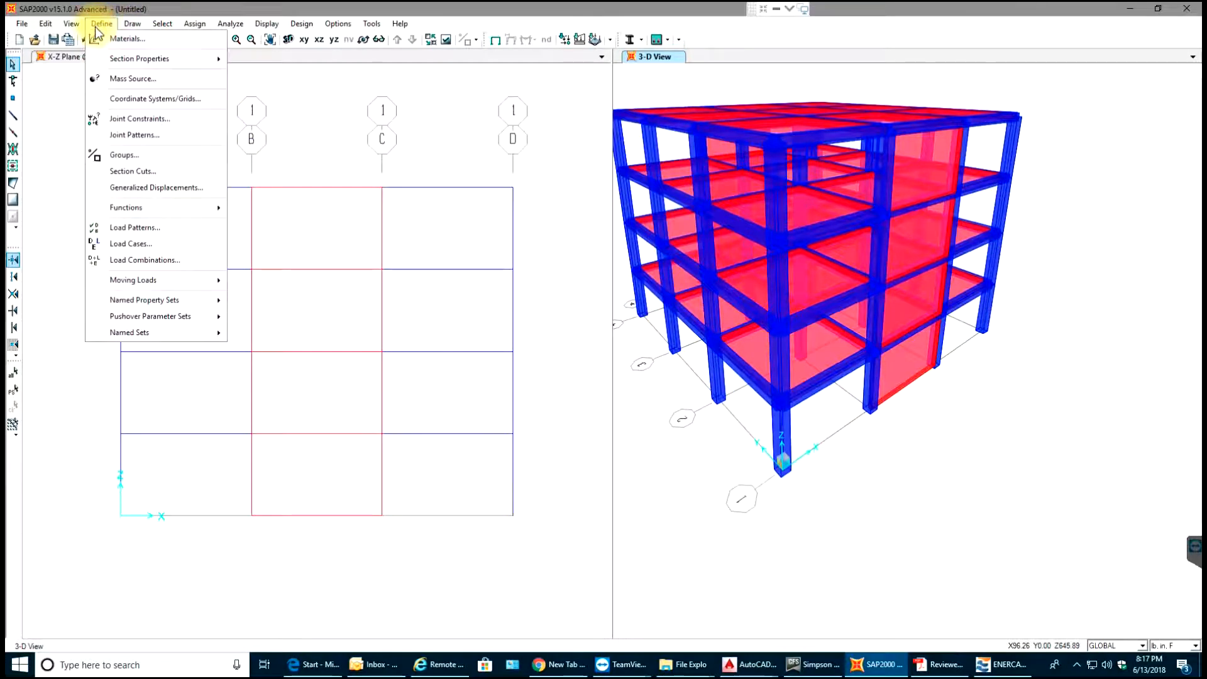
pyautogui.click(143, 227)
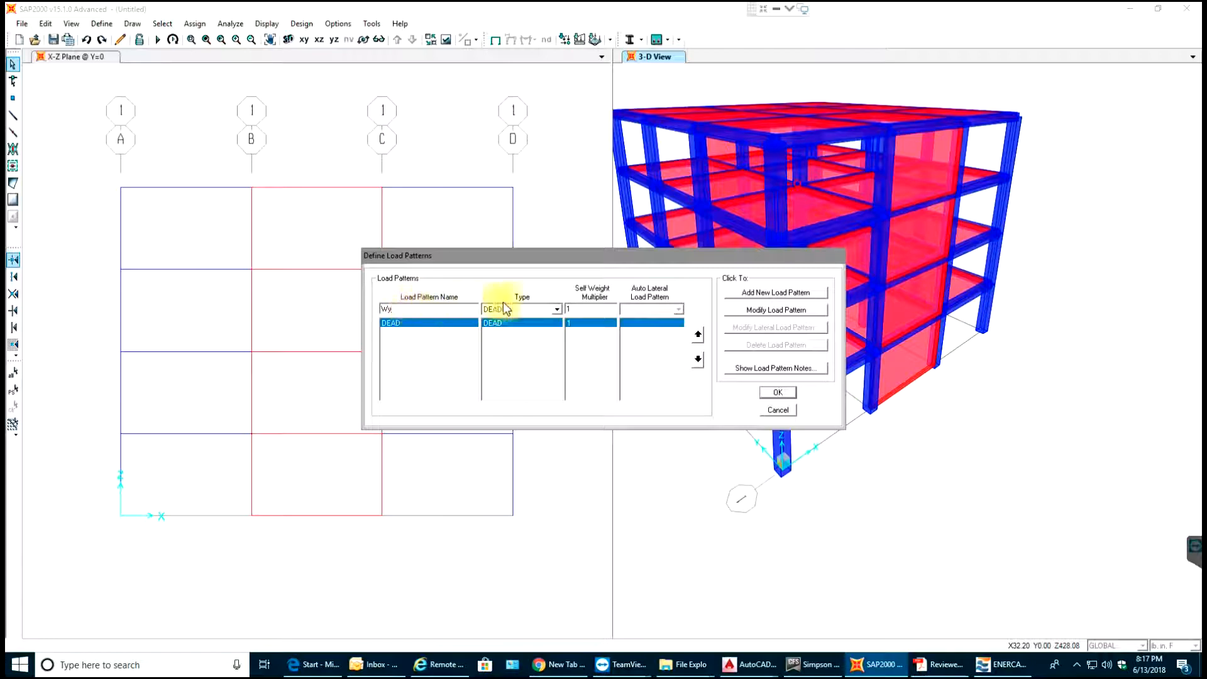
pyautogui.click(554, 309)
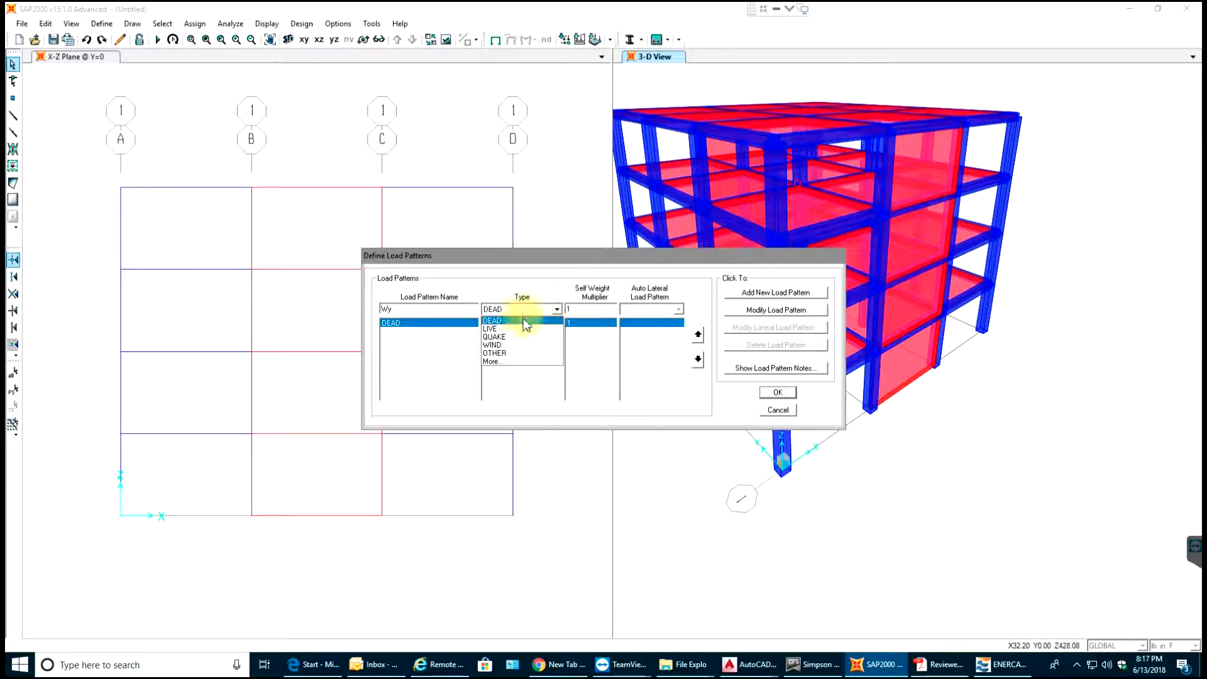
pyautogui.click(490, 346)
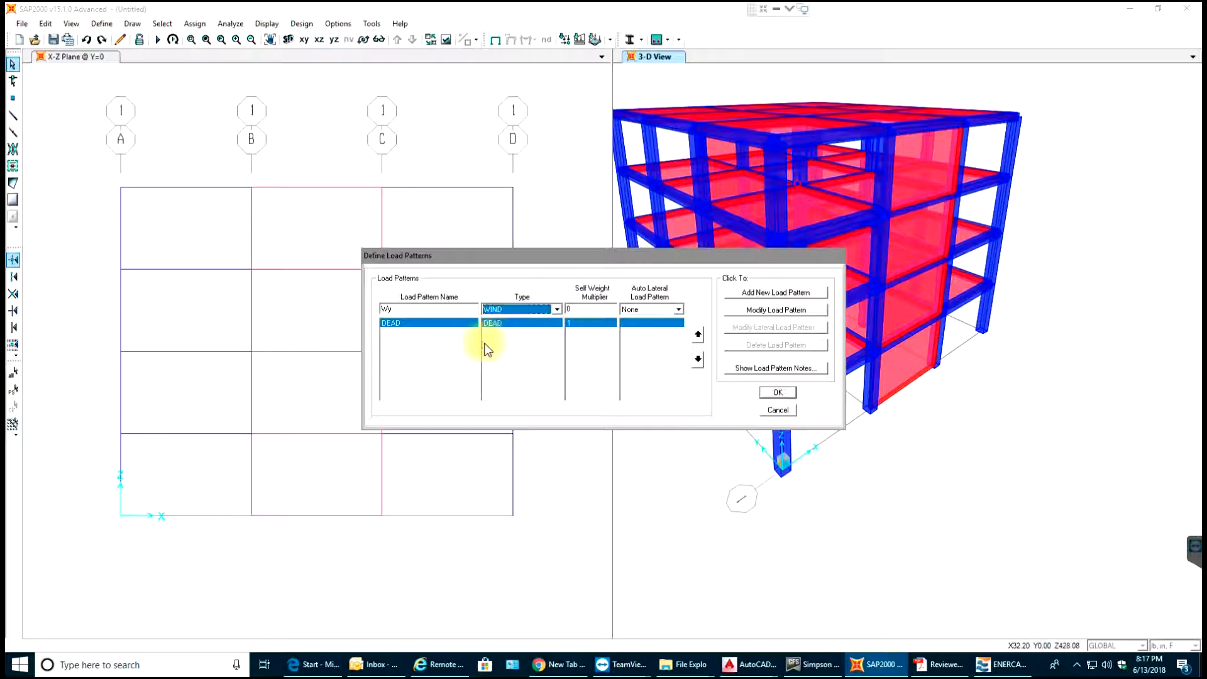
pyautogui.click(678, 310)
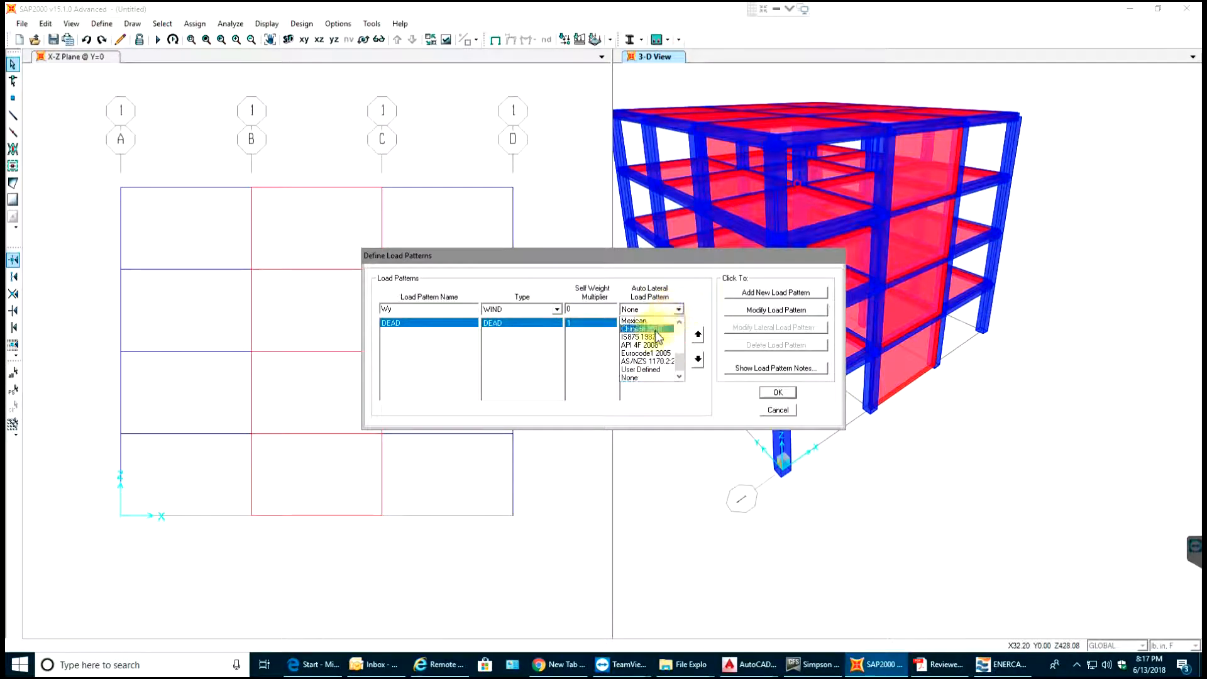
pyautogui.scroll(2, 653, 350)
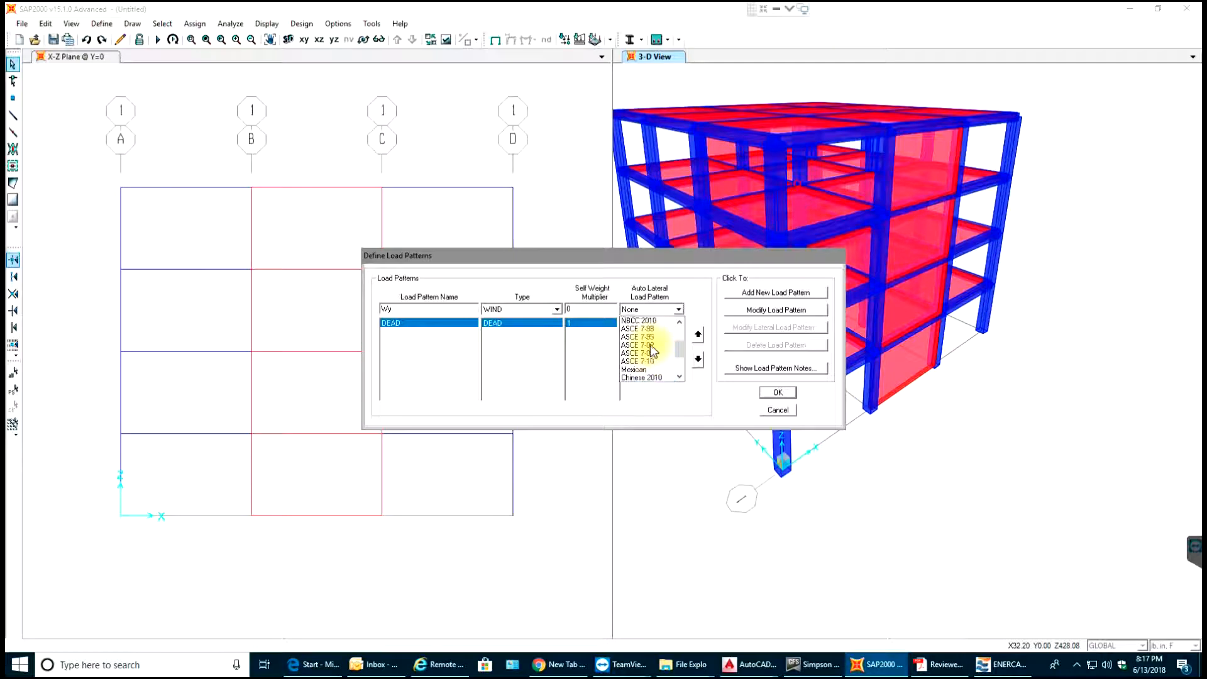
pyautogui.click(648, 361)
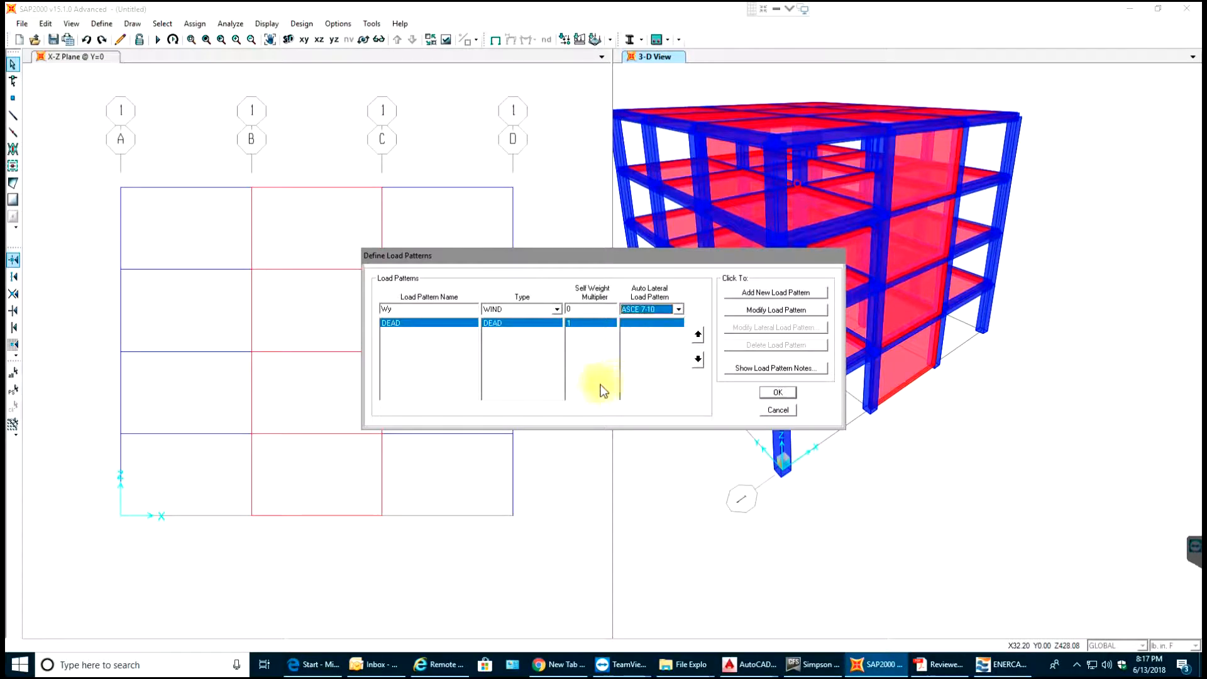
pyautogui.click(779, 295)
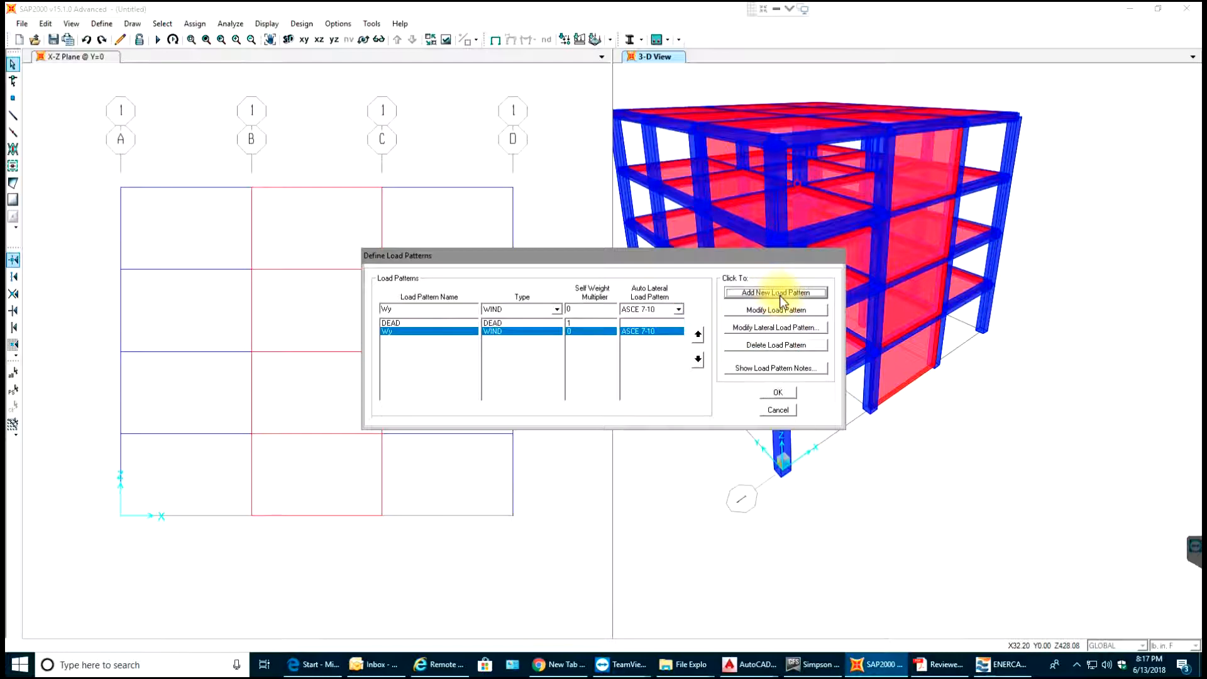
# Set the Wy wind load's exposure to come from frame and area objects, including area objects only
pyautogui.click(775, 328)
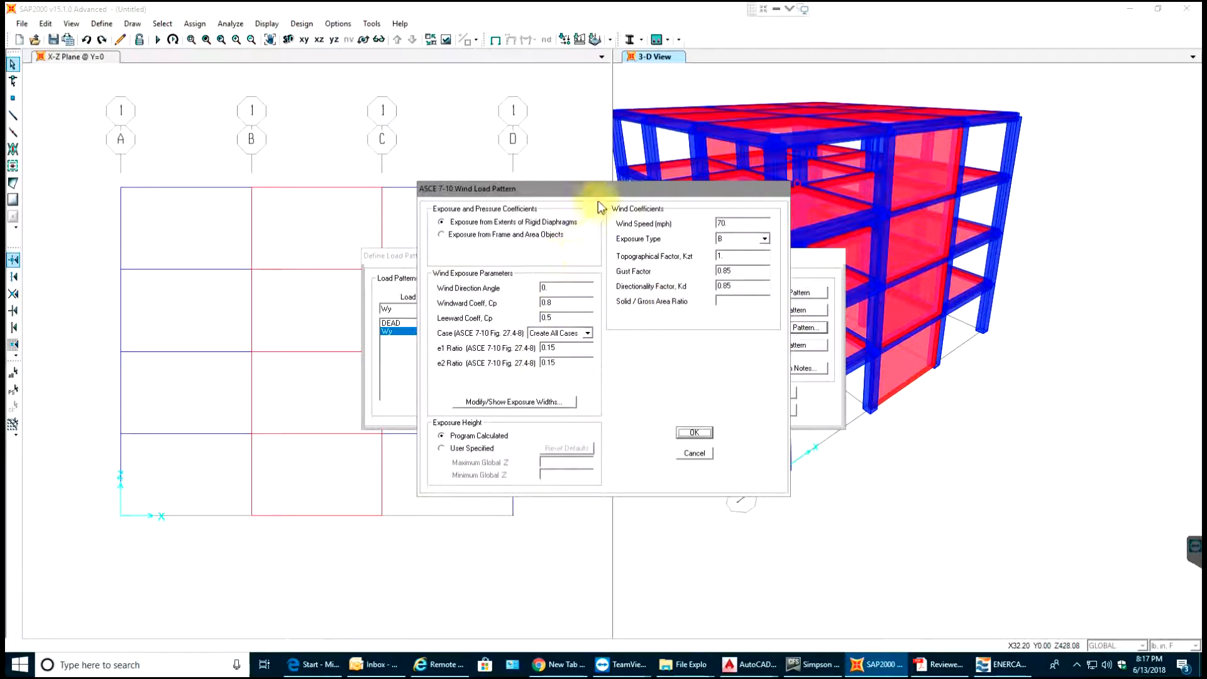
pyautogui.moveTo(599, 182); pyautogui.dragTo(464, 167)
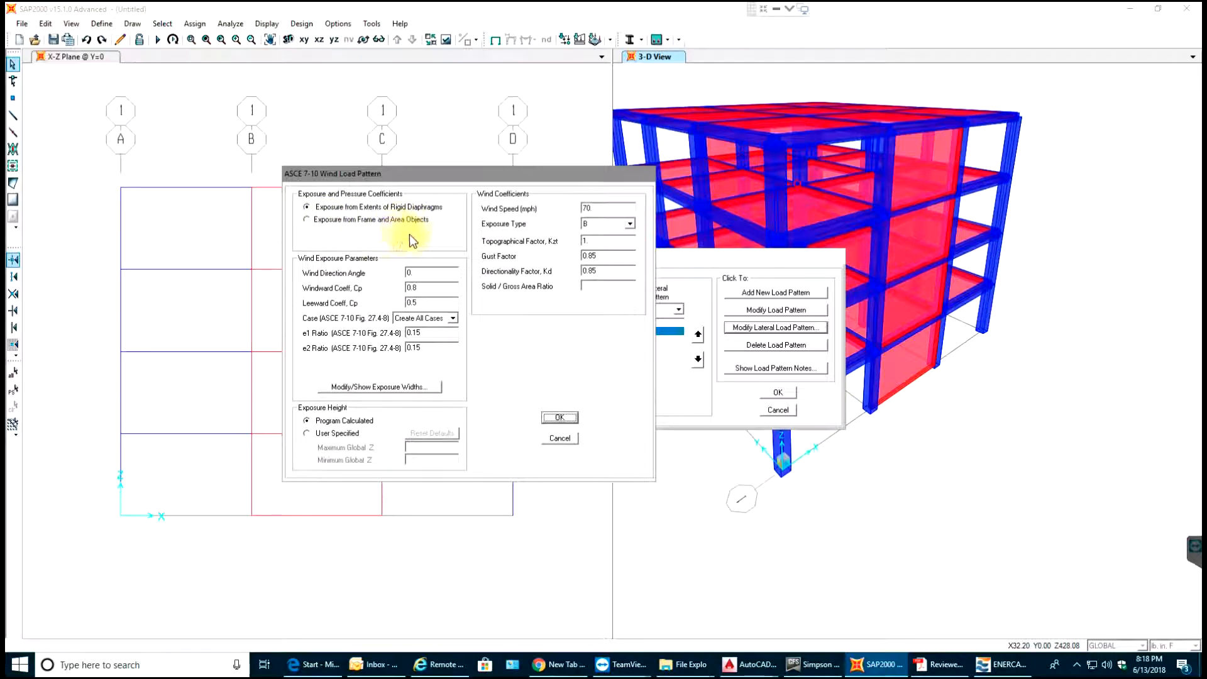
pyautogui.click(338, 220)
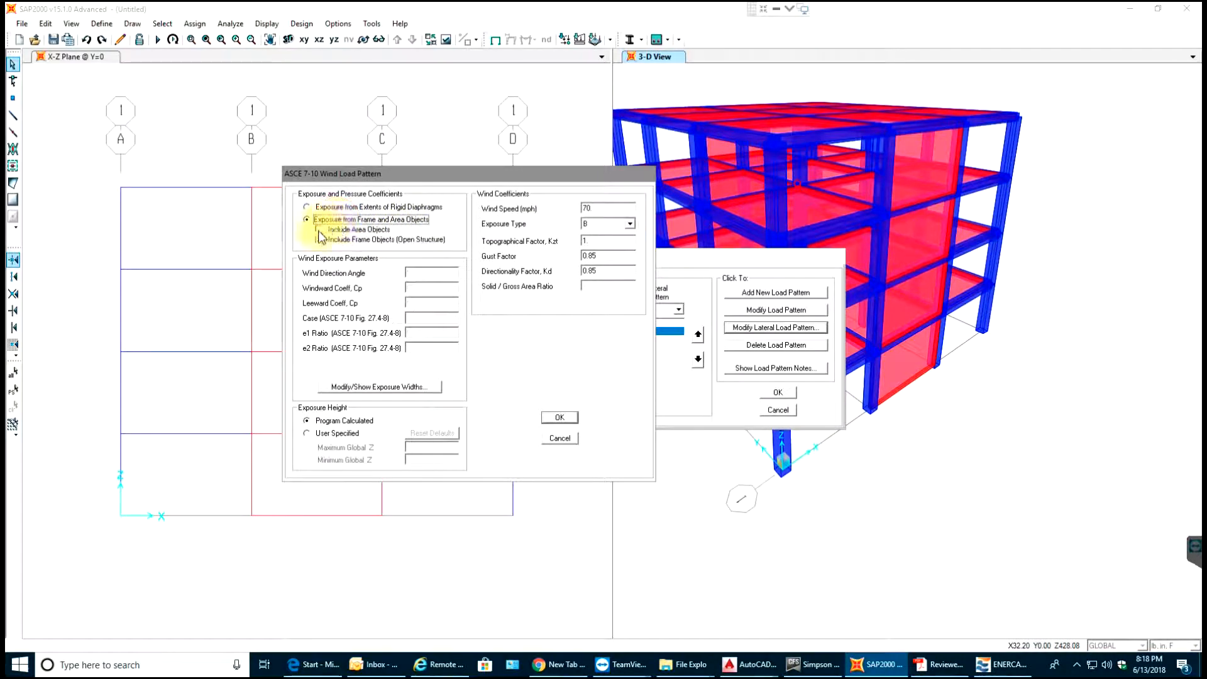
pyautogui.click(318, 230)
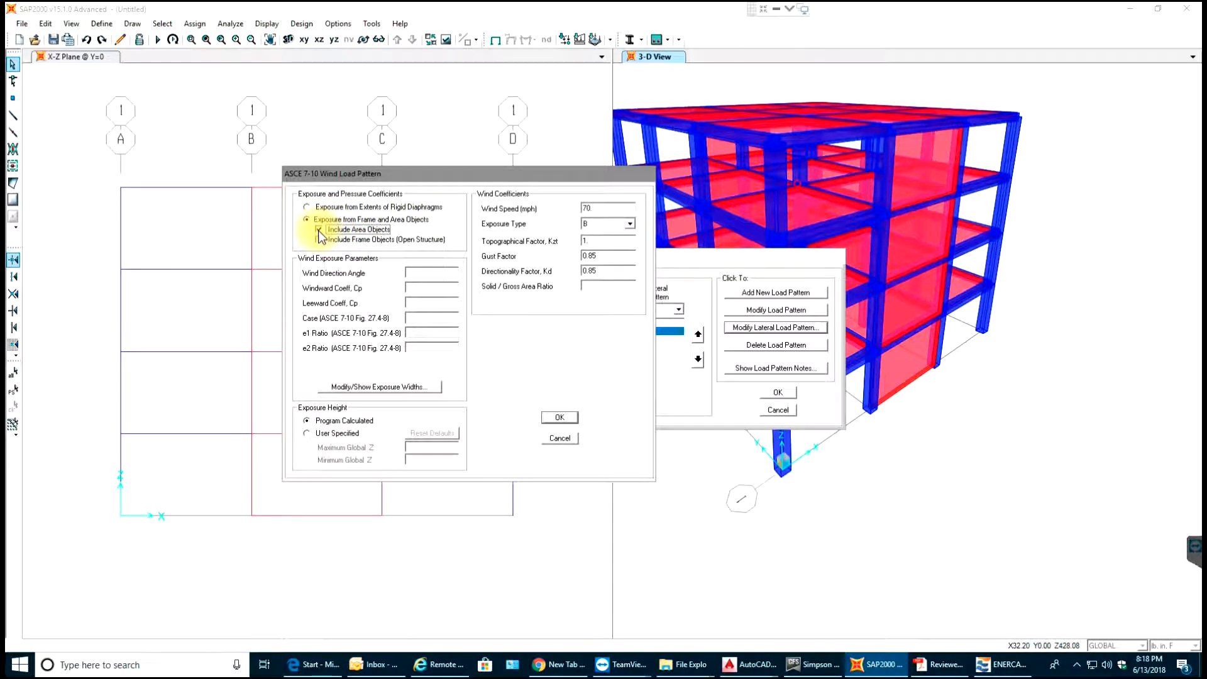
pyautogui.click(410, 287)
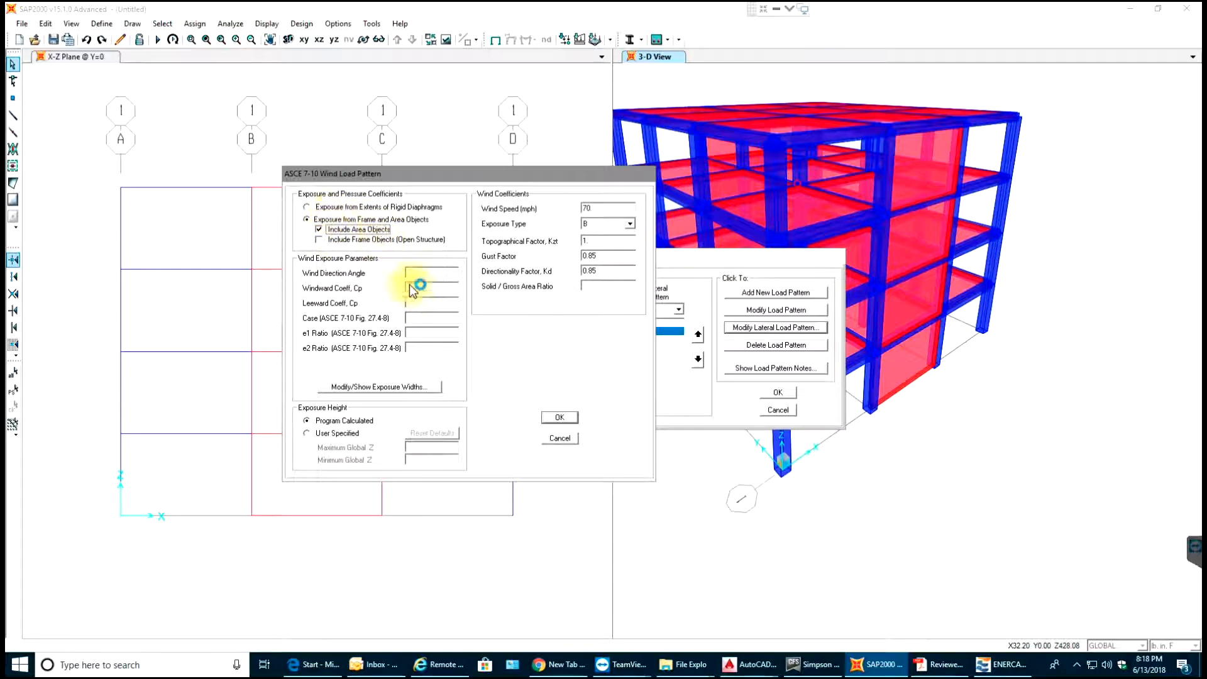
pyautogui.click(351, 242)
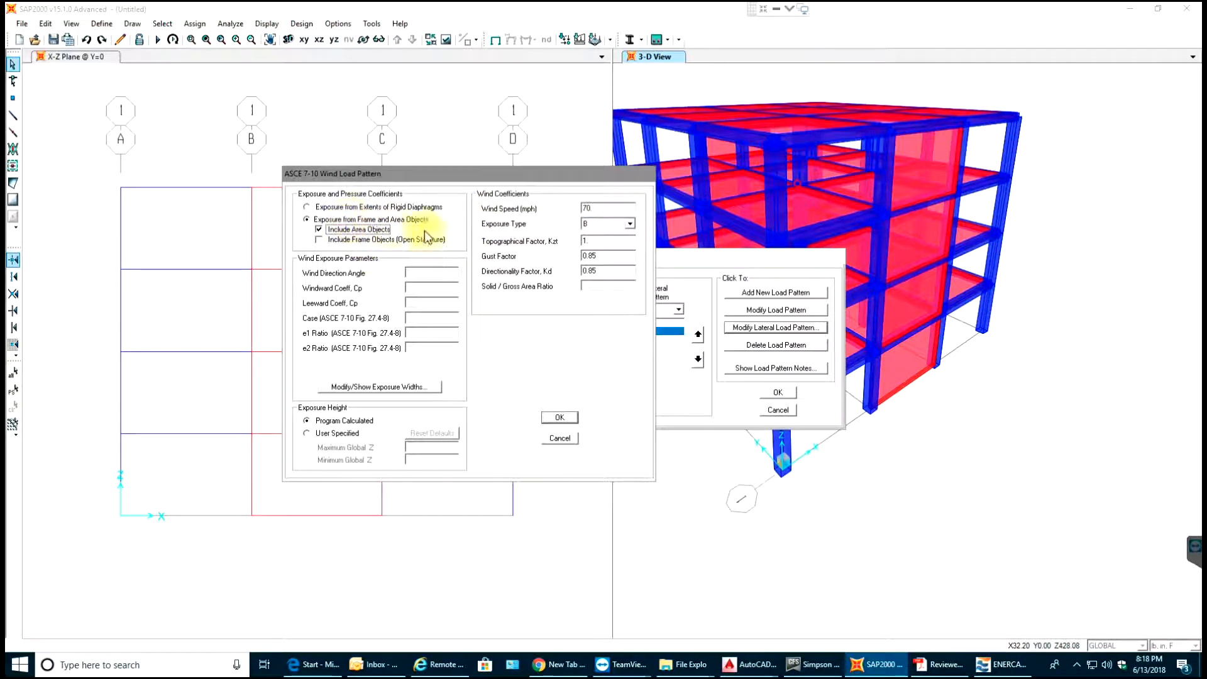
# Set the Wy pattern's wind speed to 115 mph and accept the load pattern definitions
pyautogui.doubleClick(598, 209)
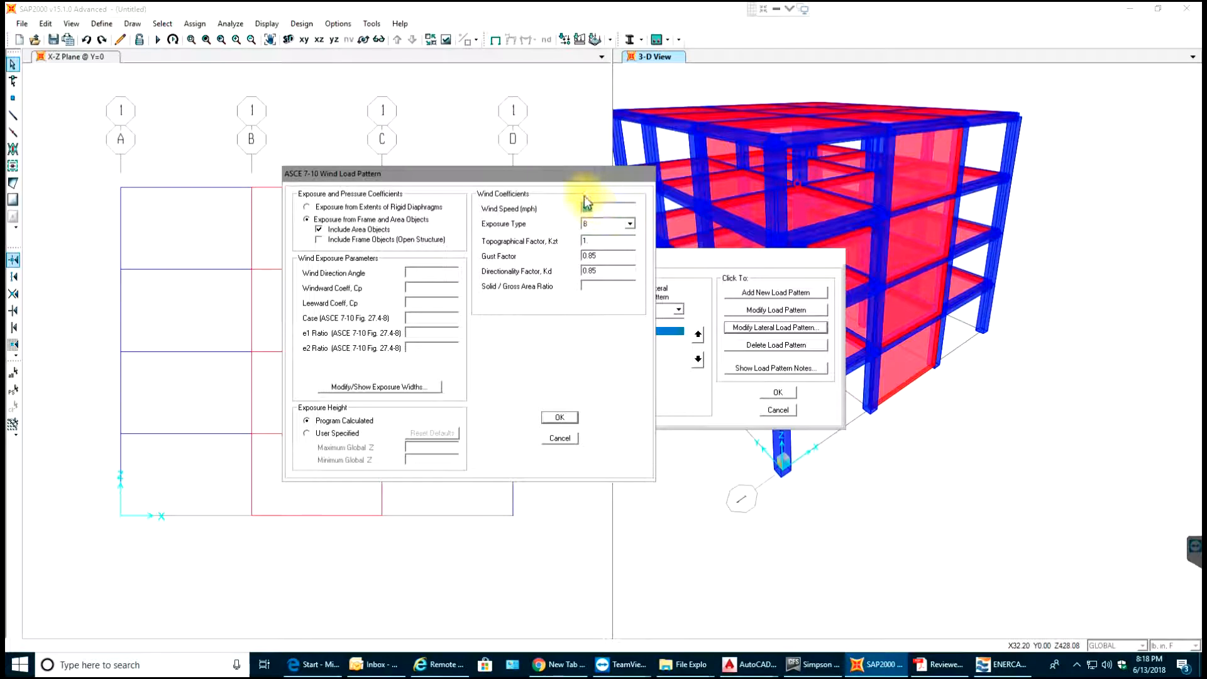
pyautogui.write('115')
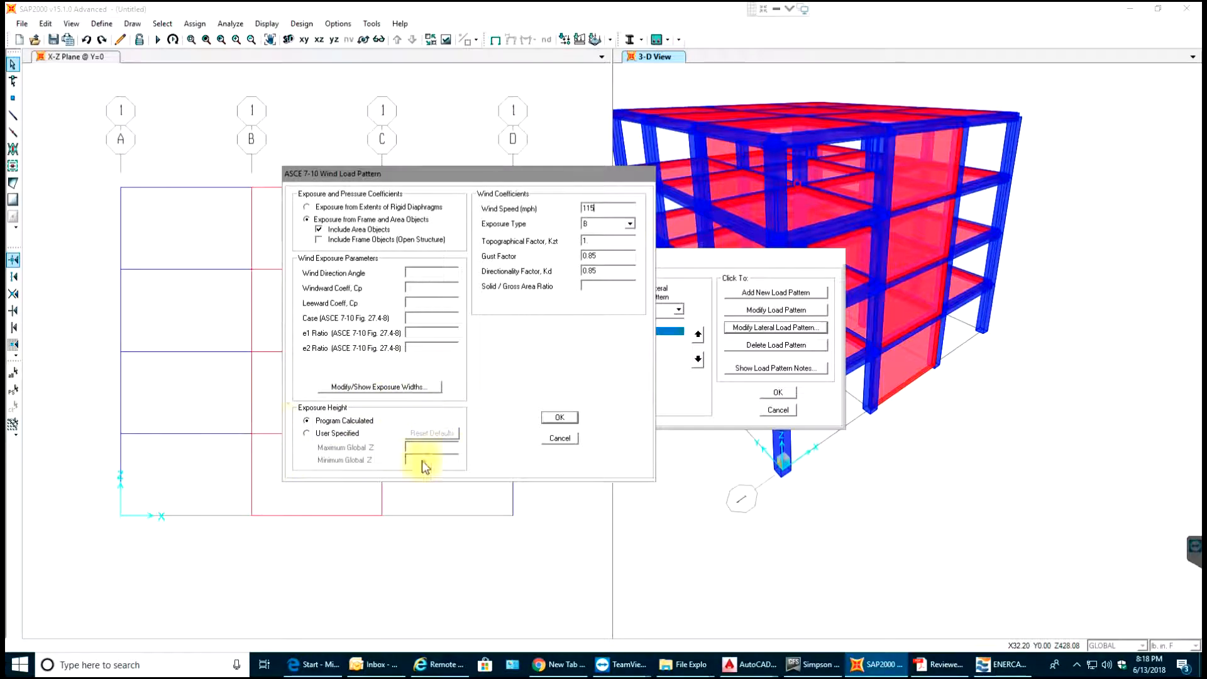
pyautogui.click(561, 419)
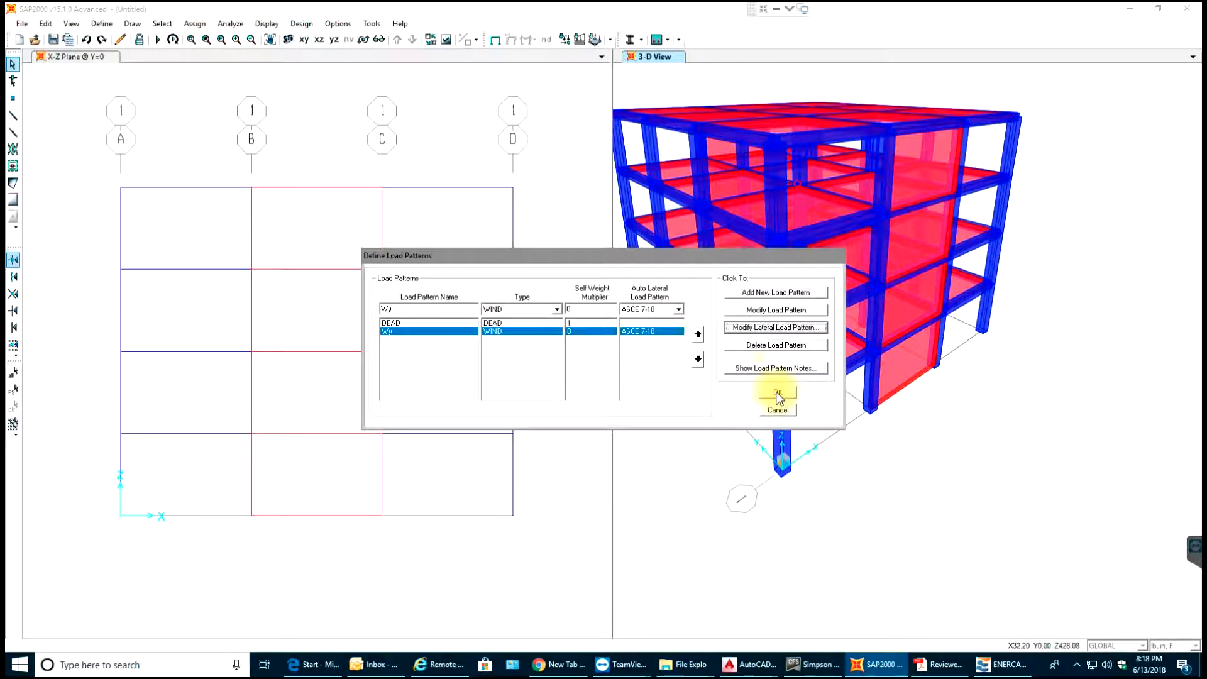
pyautogui.click(761, 328)
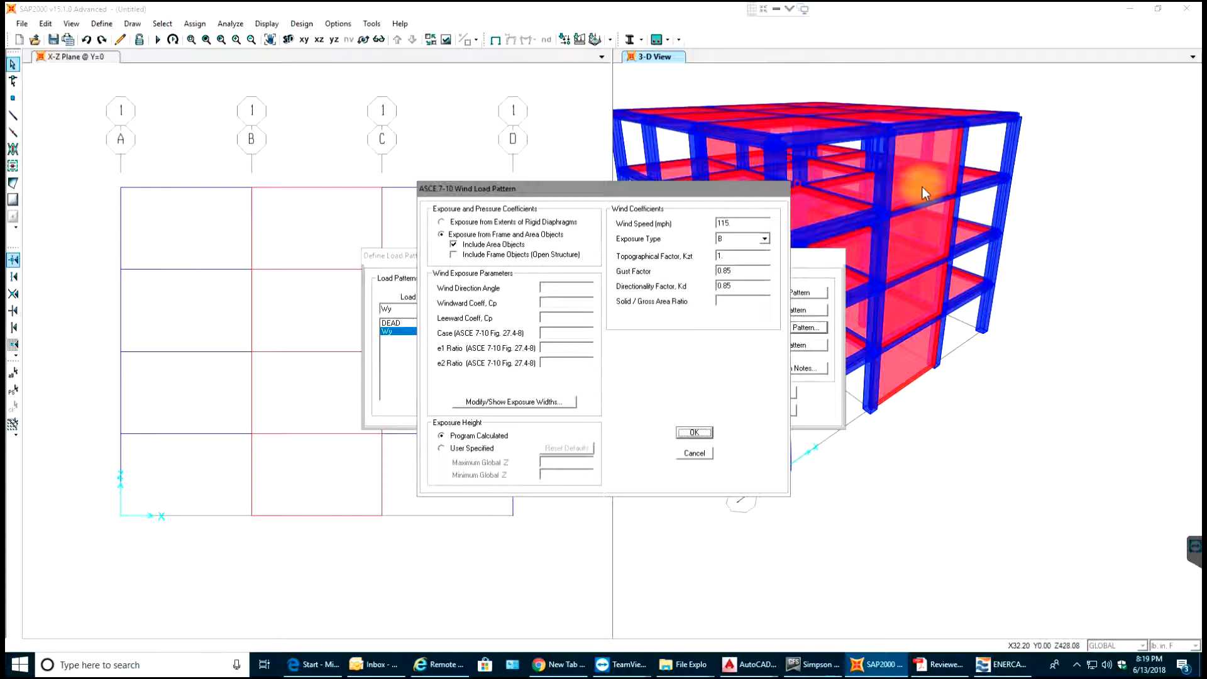
pyautogui.click(694, 434)
pyautogui.click(779, 392)
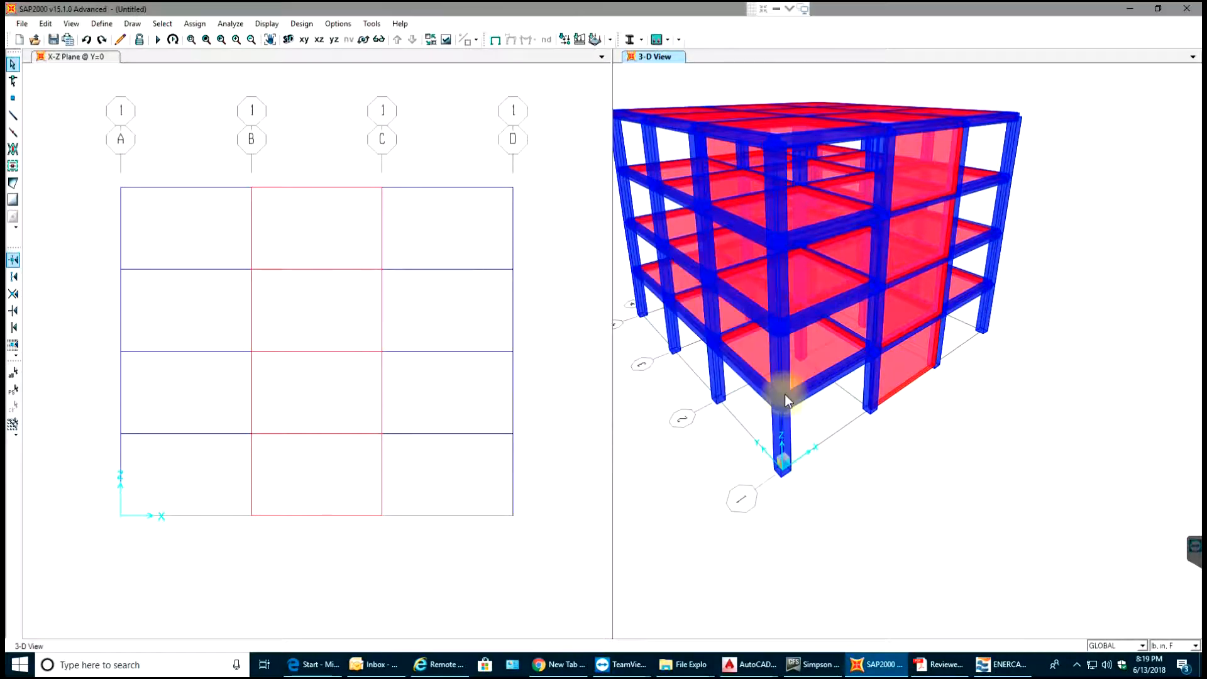
pyautogui.click(907, 364)
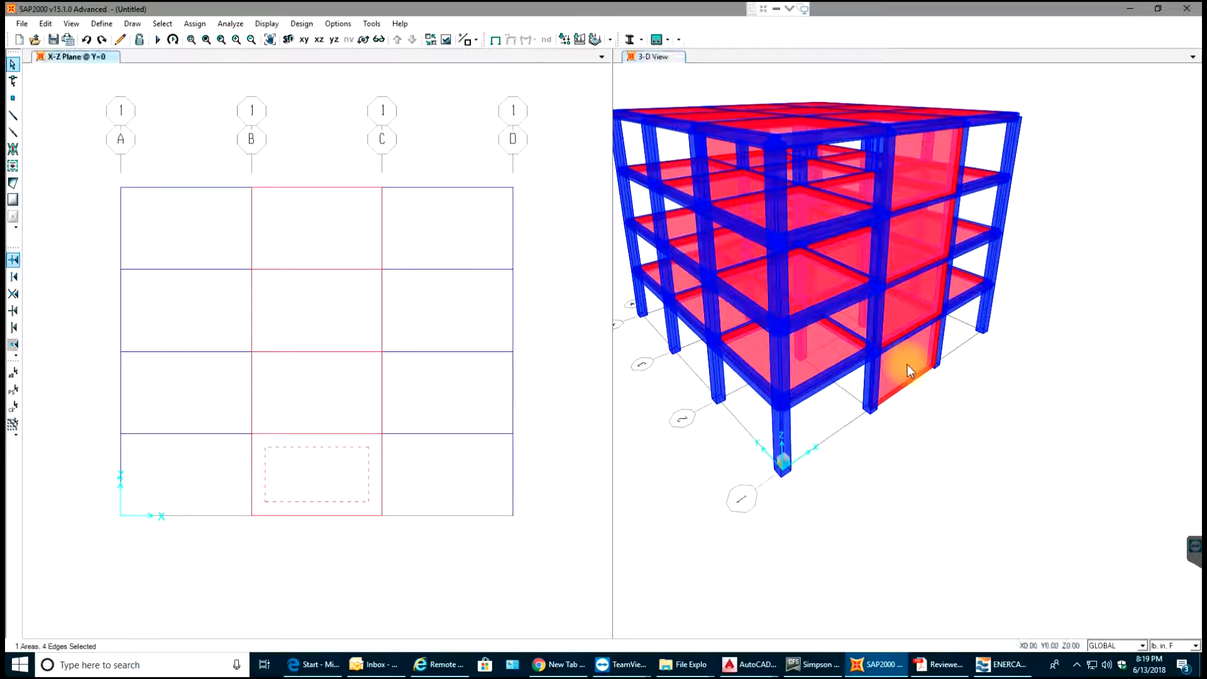
pyautogui.click(894, 291)
pyautogui.hotkey('ctrl', 'q')
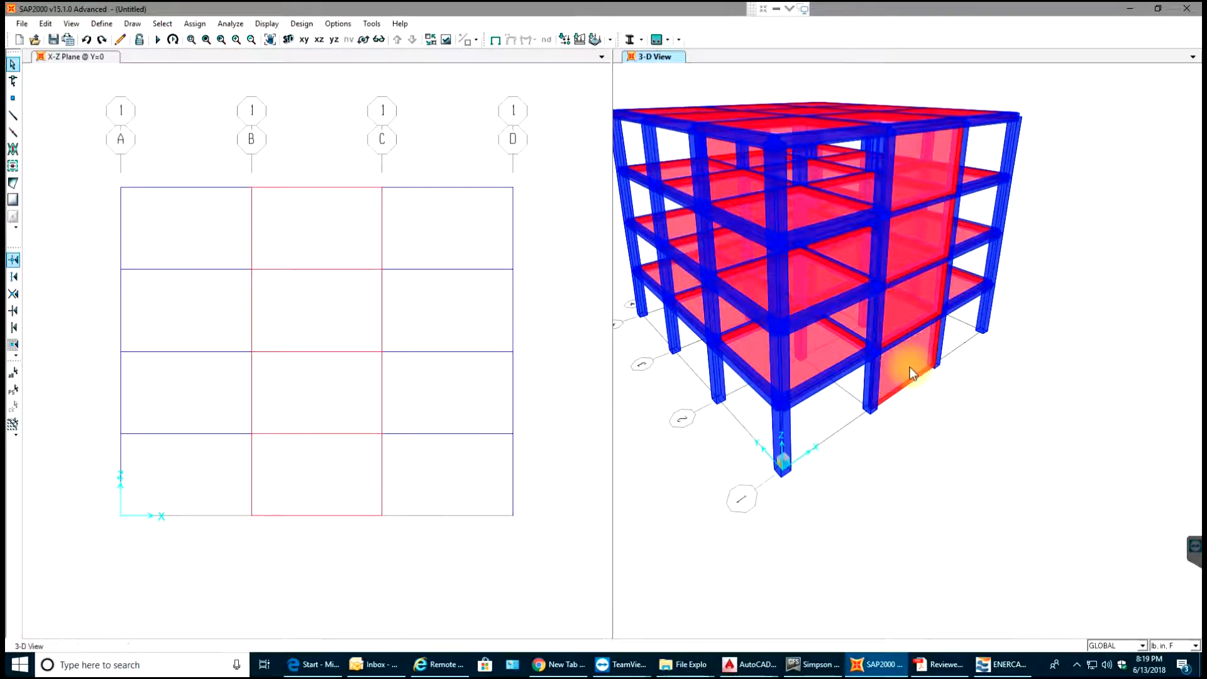
# Assign a windward wind pressure coefficient Cp of 0.8 for Wy to the four wall panels between grids B and C at Y=0
pyautogui.click(910, 367)
pyautogui.click(897, 304)
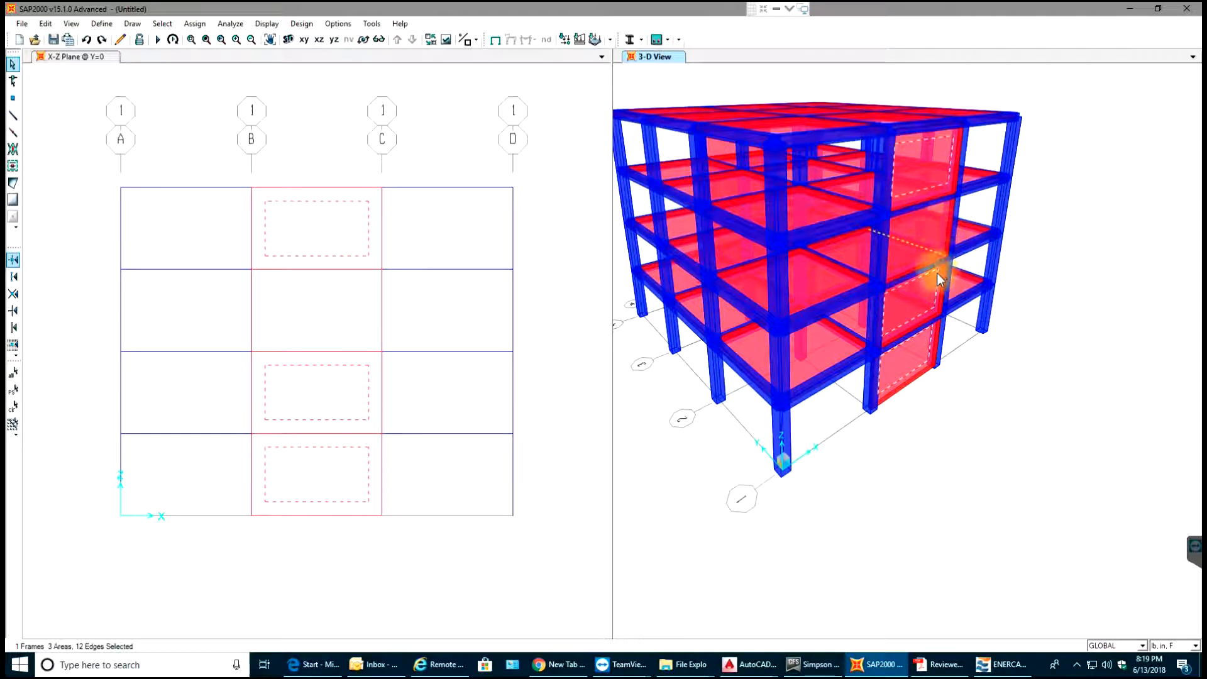
pyautogui.click(919, 240)
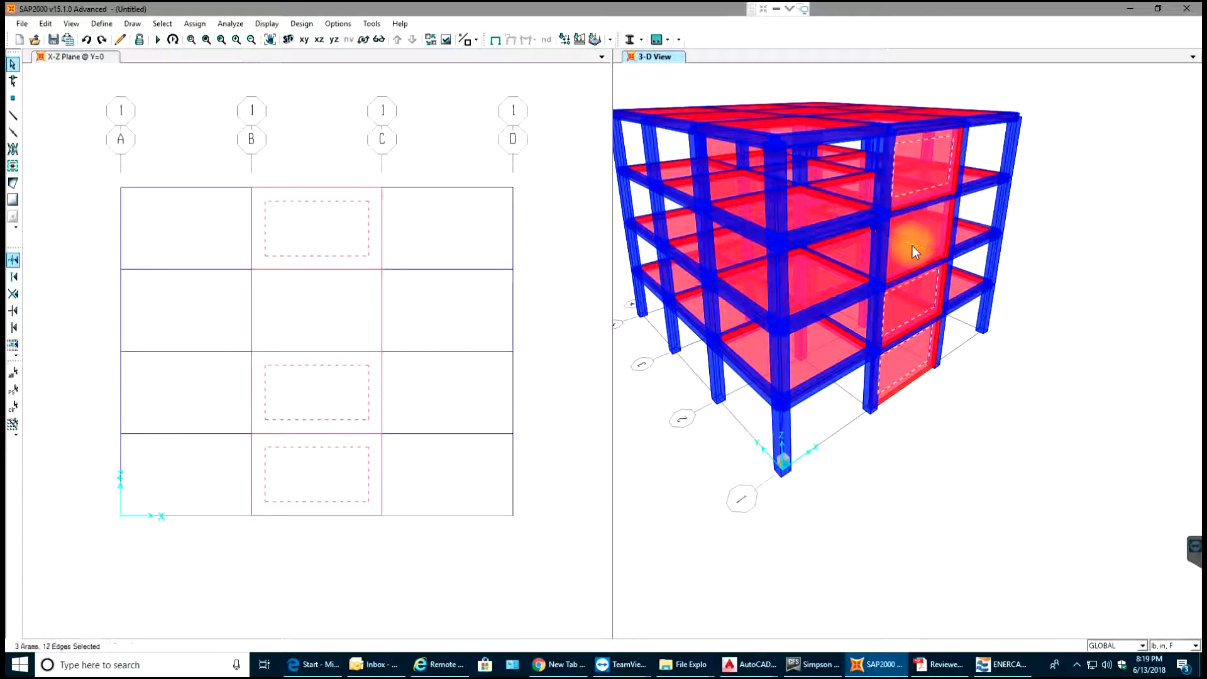
pyautogui.click(897, 255)
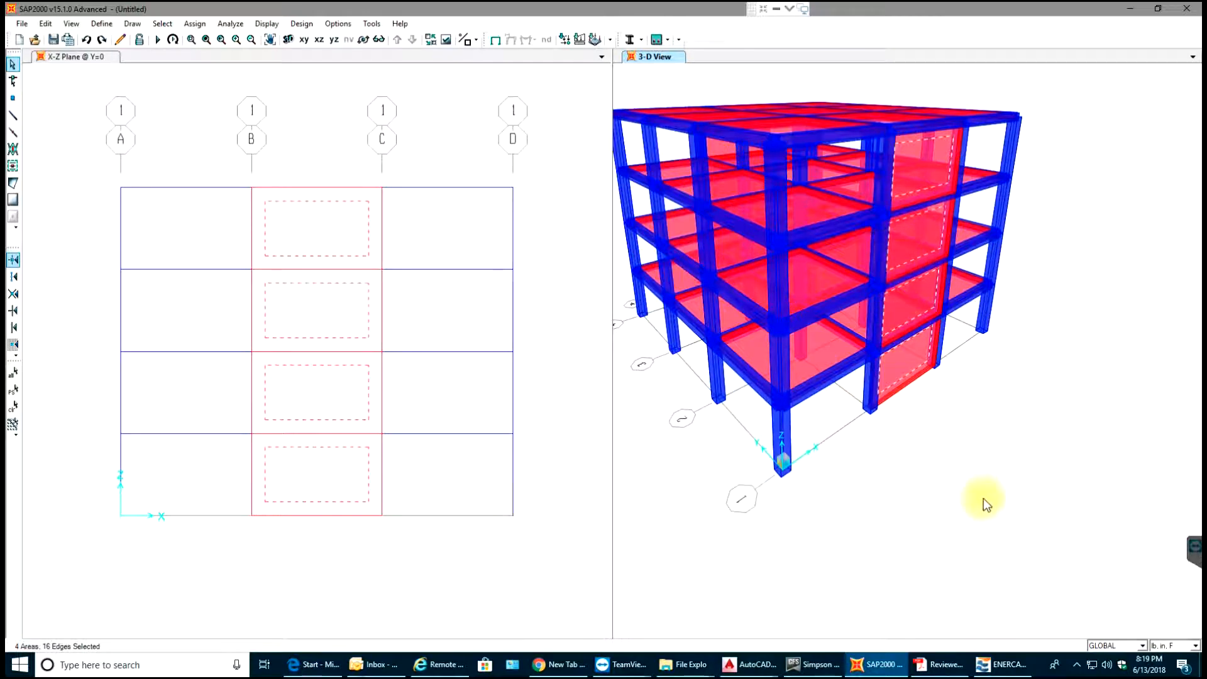
pyautogui.click(194, 24)
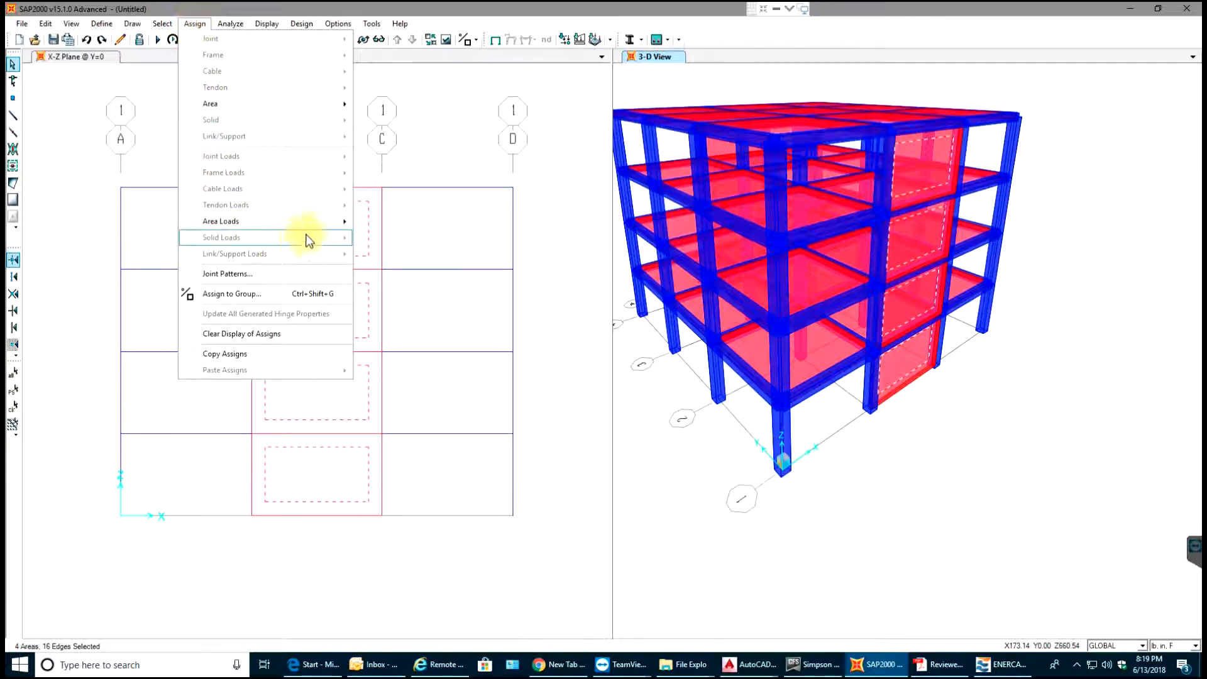
pyautogui.moveTo(360, 225)
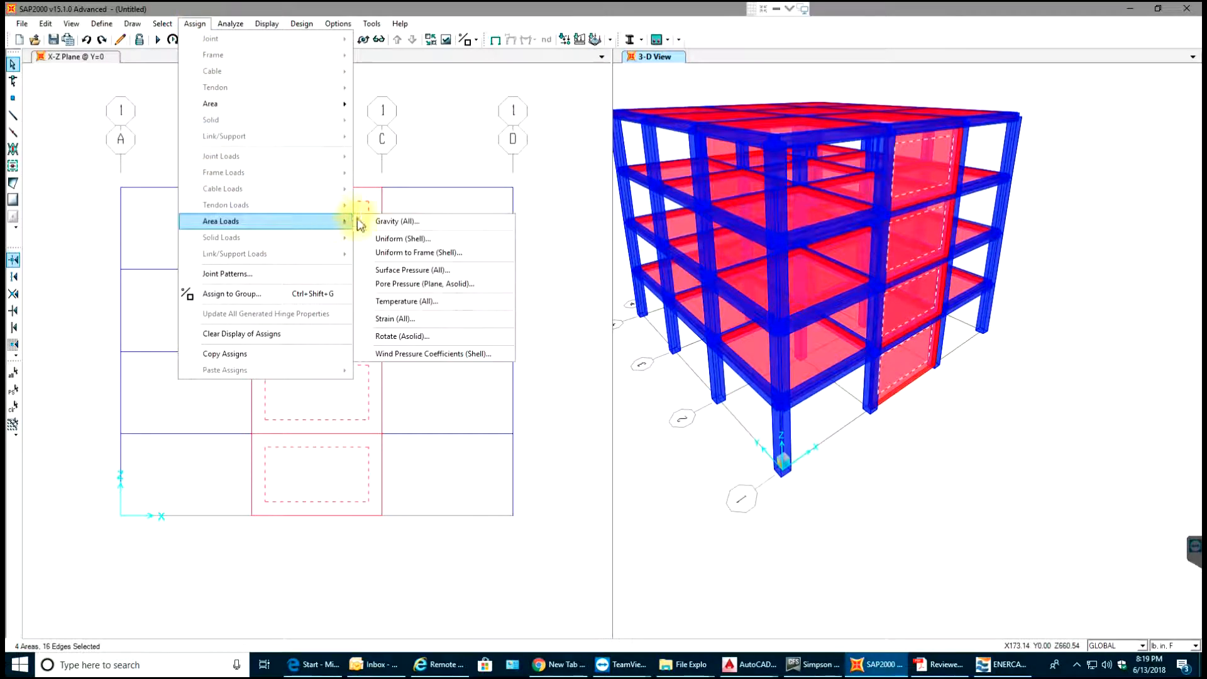
pyautogui.click(449, 354)
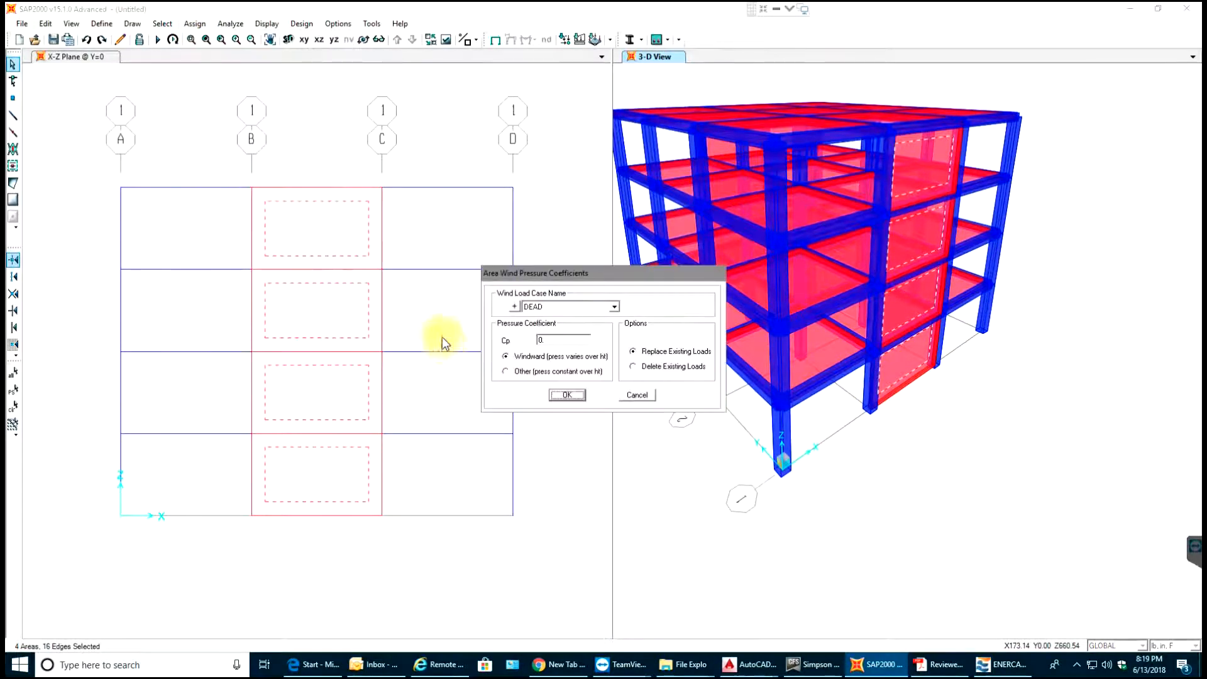
pyautogui.click(615, 306)
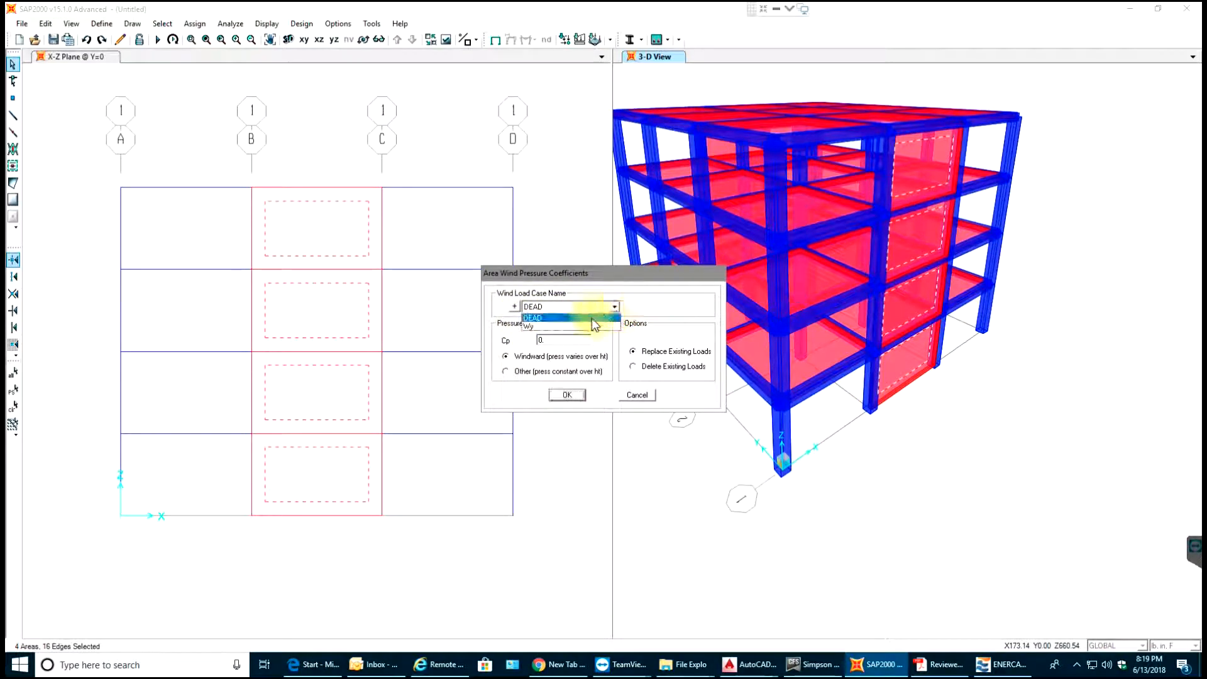
pyautogui.click(556, 334)
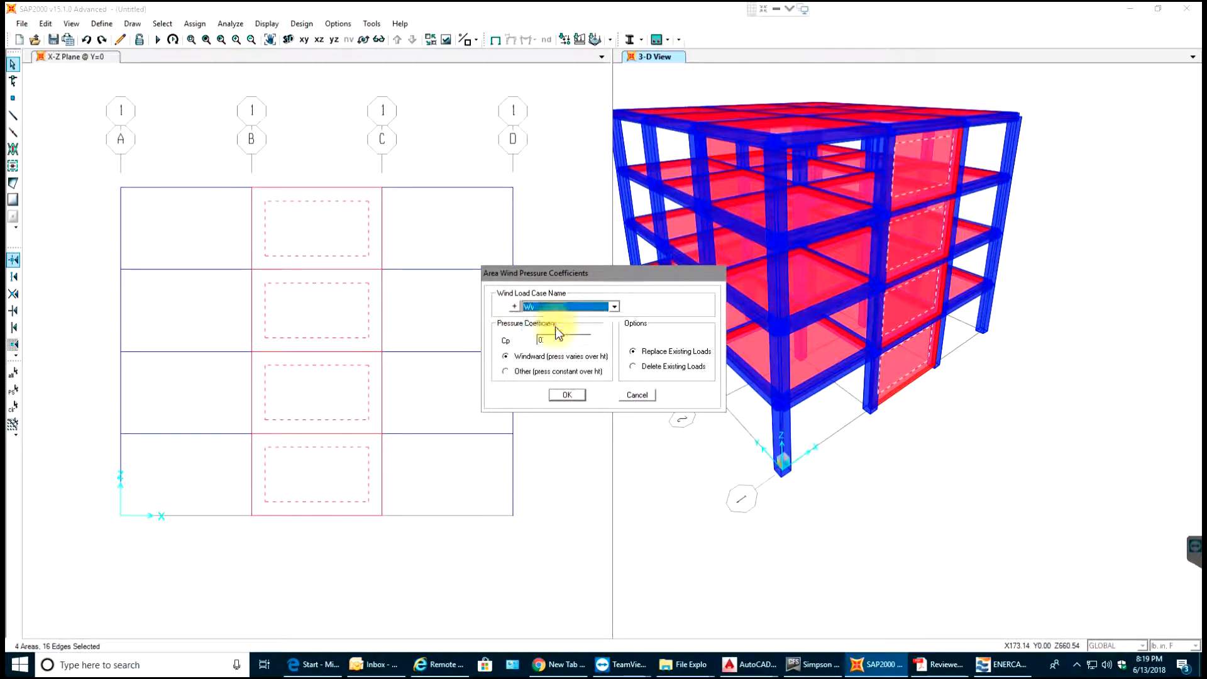
pyautogui.doubleClick(546, 340)
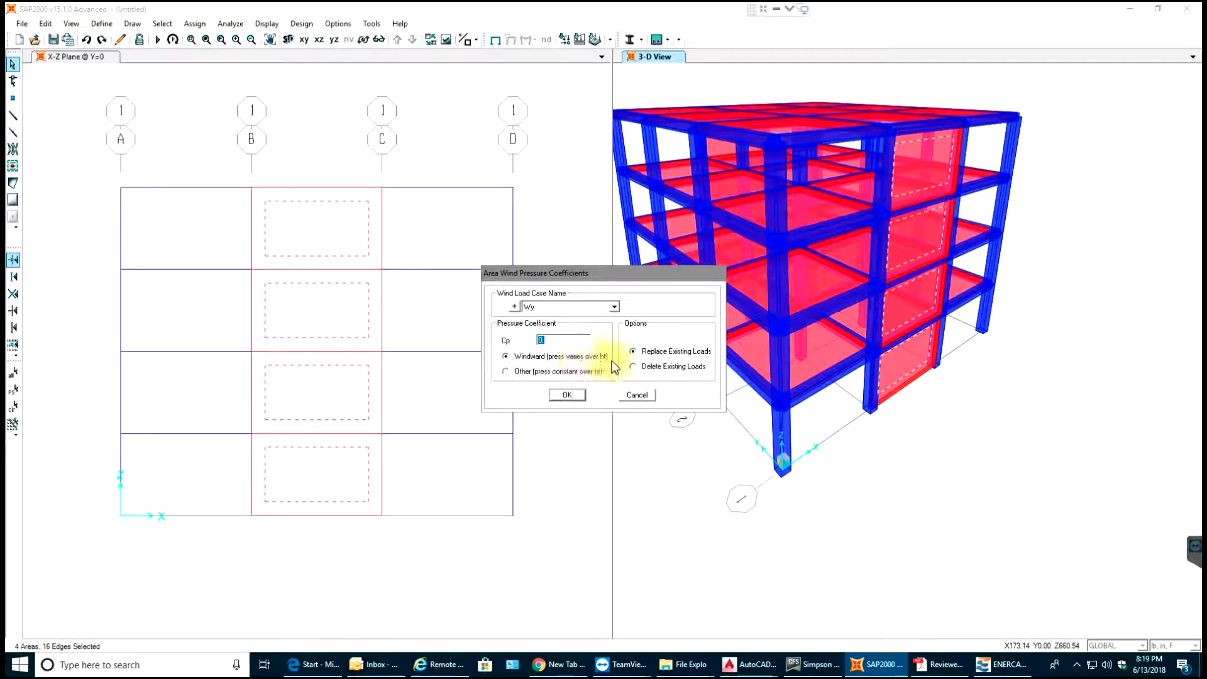
pyautogui.click(573, 342)
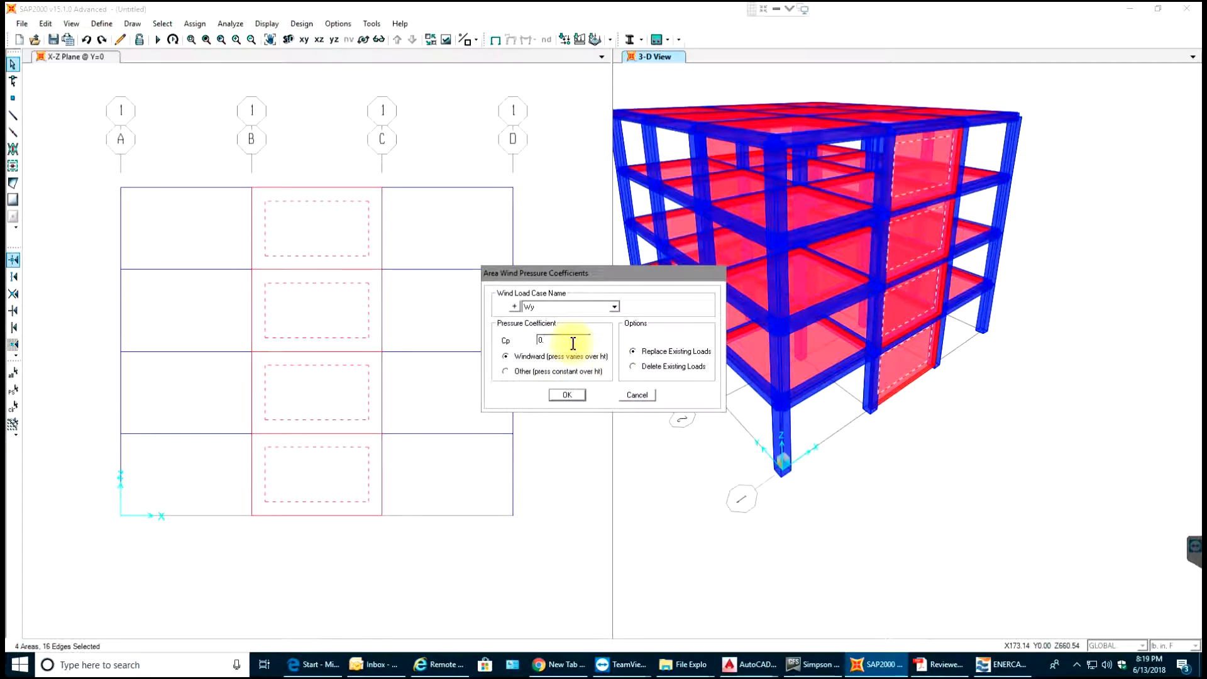
pyautogui.click(567, 395)
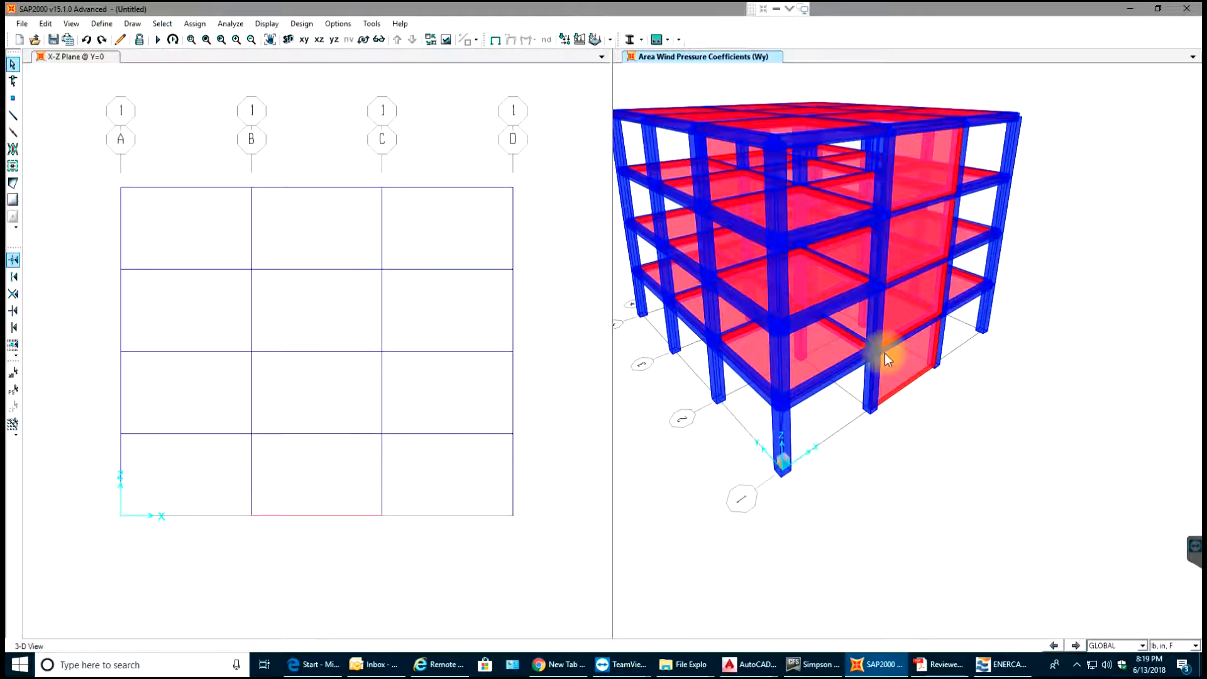
# Review the wind load assignment and its global components on the ground-story wall panel between grids B and C
pyautogui.click(911, 365)
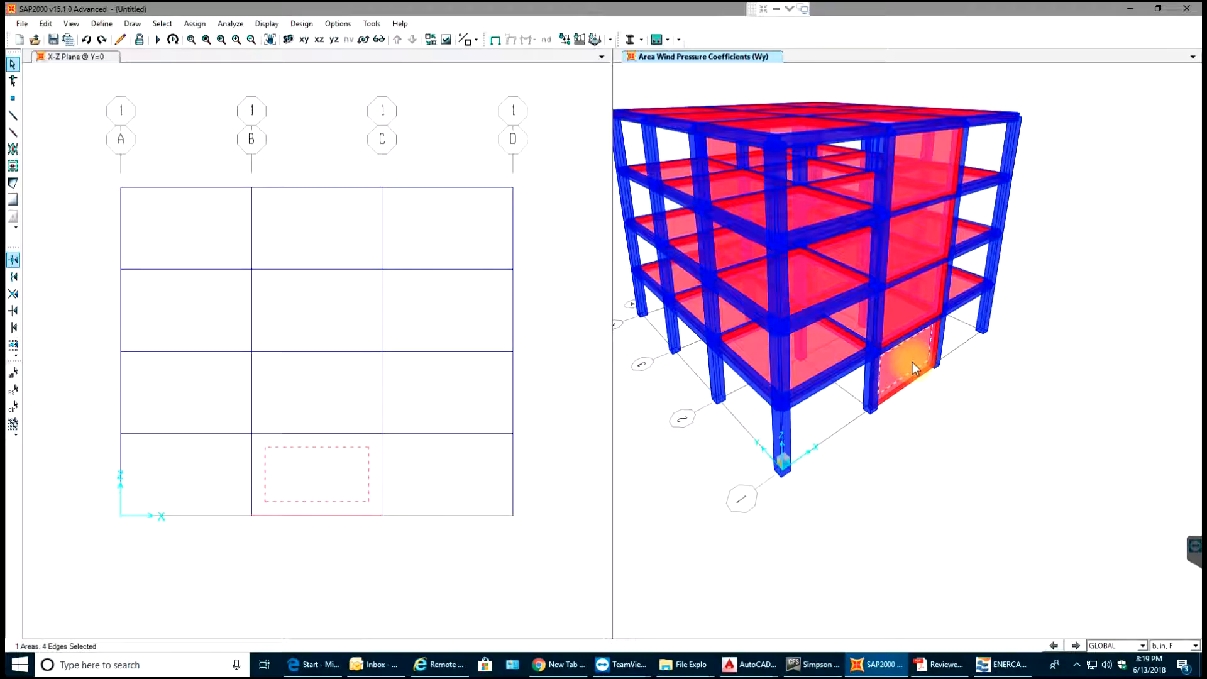
pyautogui.rightClick(912, 362)
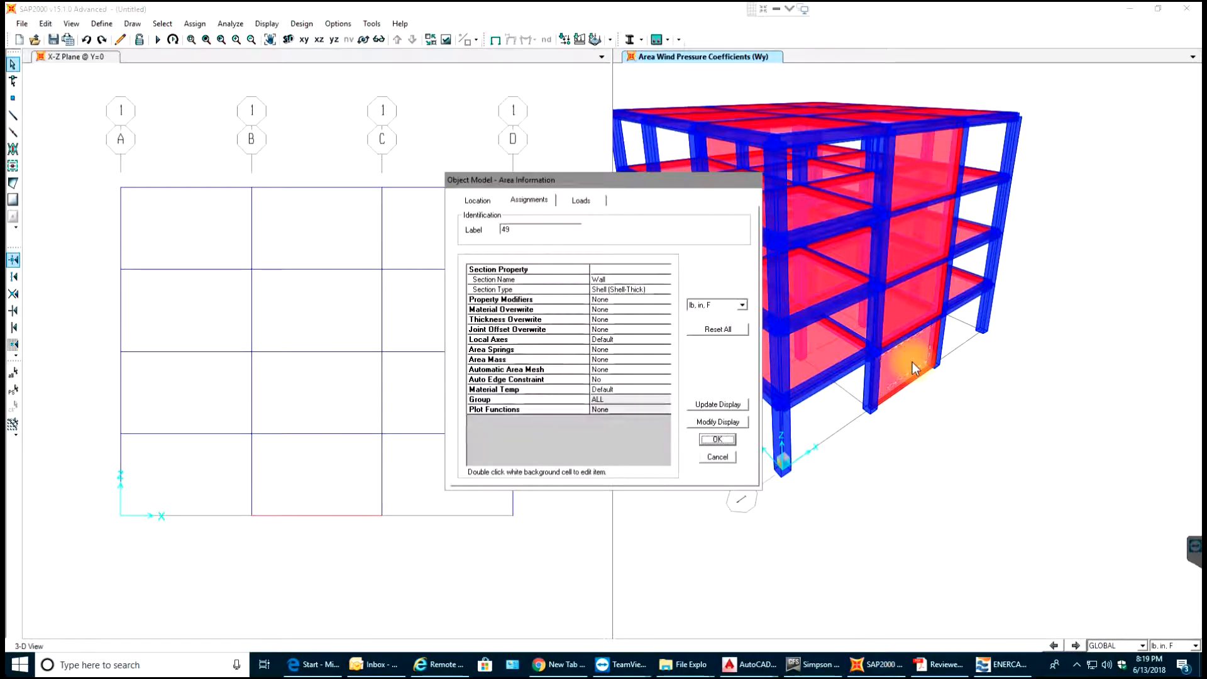
pyautogui.click(582, 201)
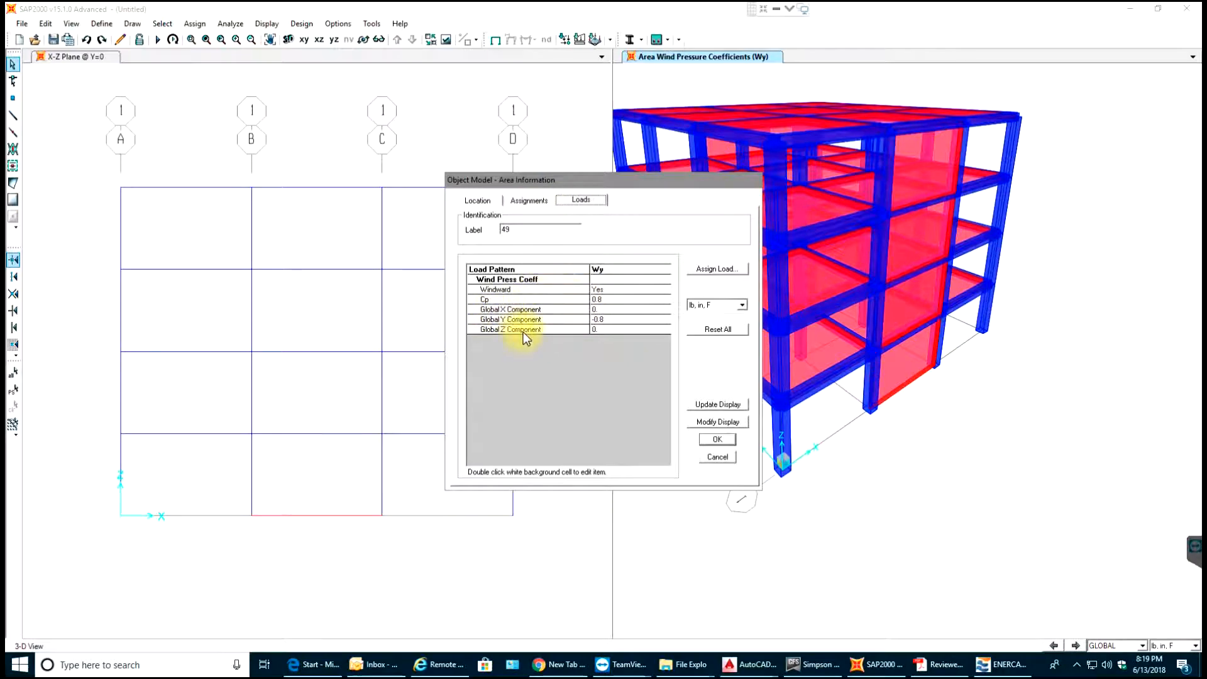
pyautogui.click(718, 457)
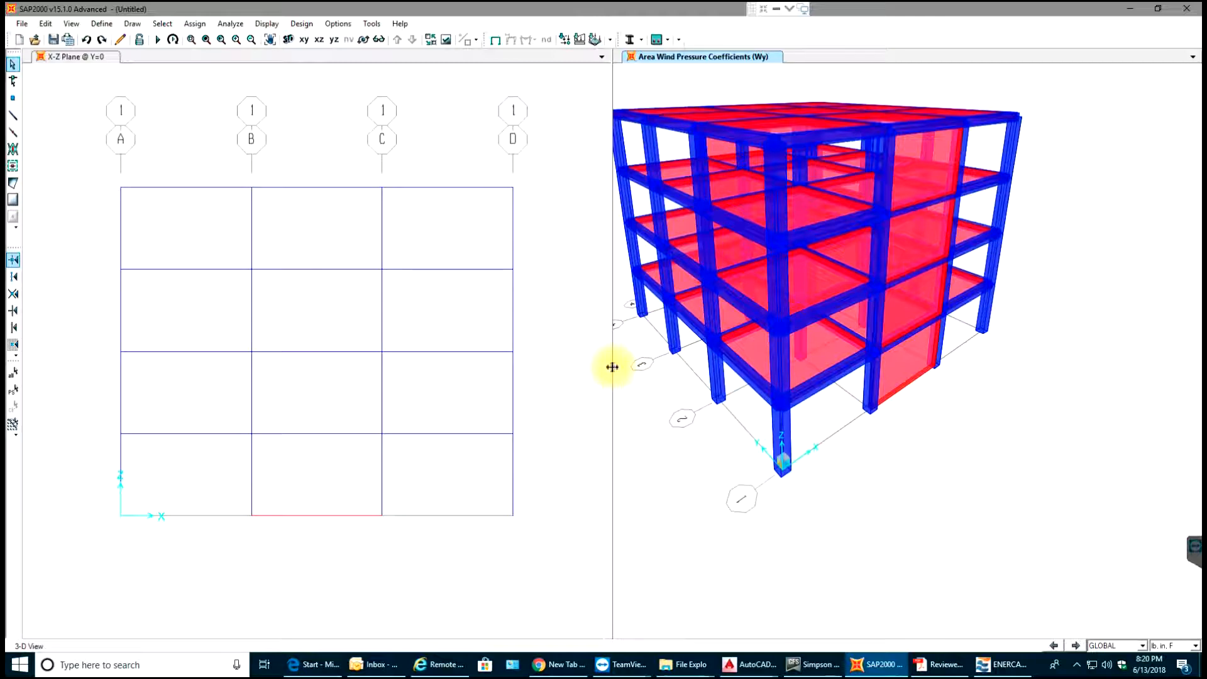
# Enlarge the 3-D view, turn off its extruded display and show the area local axes around the loaded wall panels
pyautogui.moveTo(612, 367); pyautogui.dragTo(136, 418)
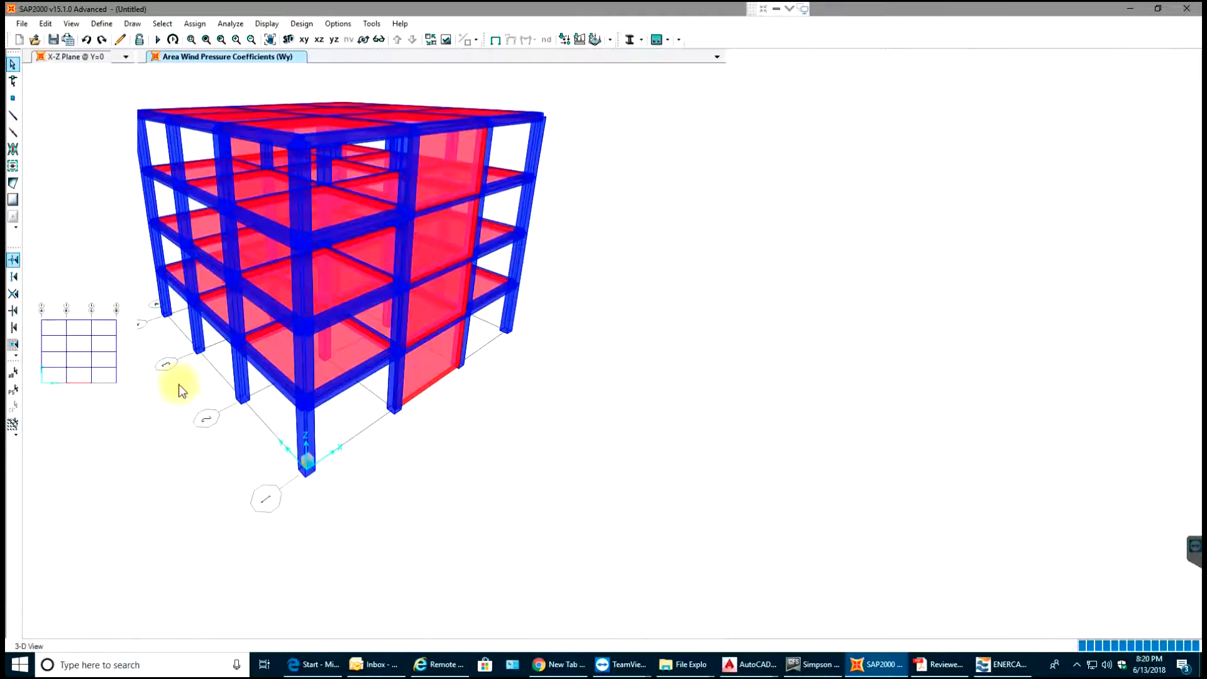
pyautogui.moveTo(532, 153); pyautogui.dragTo(565, 258, button='middle')
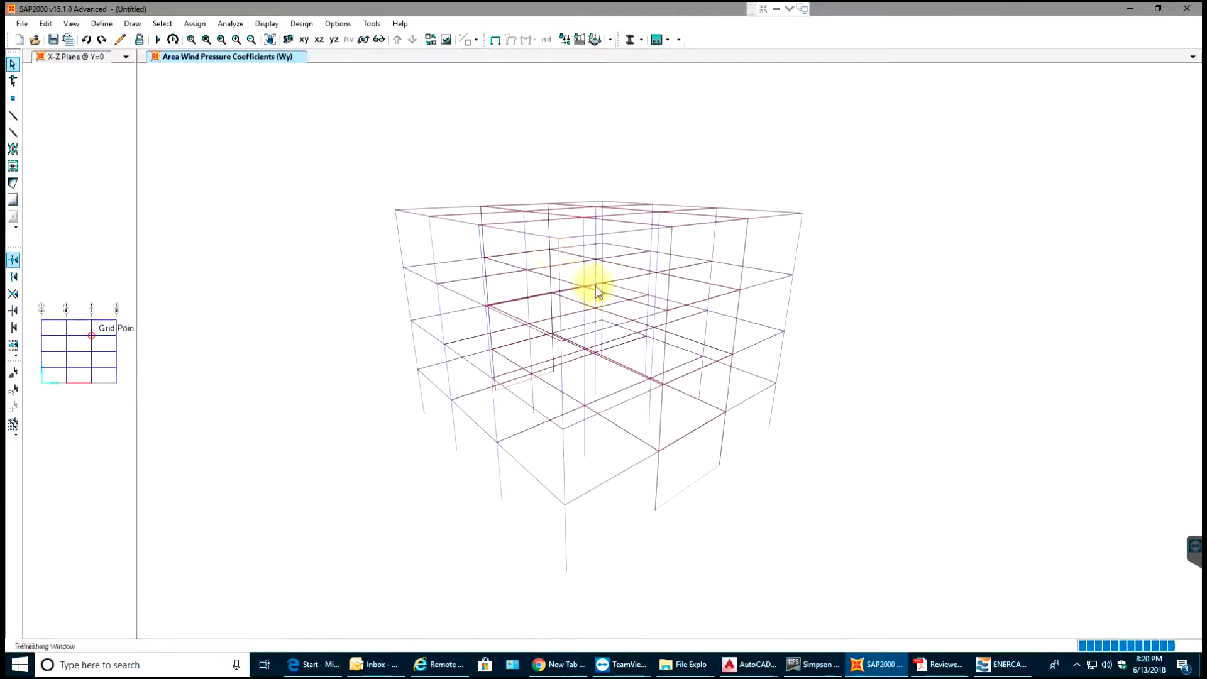
pyautogui.click(447, 44)
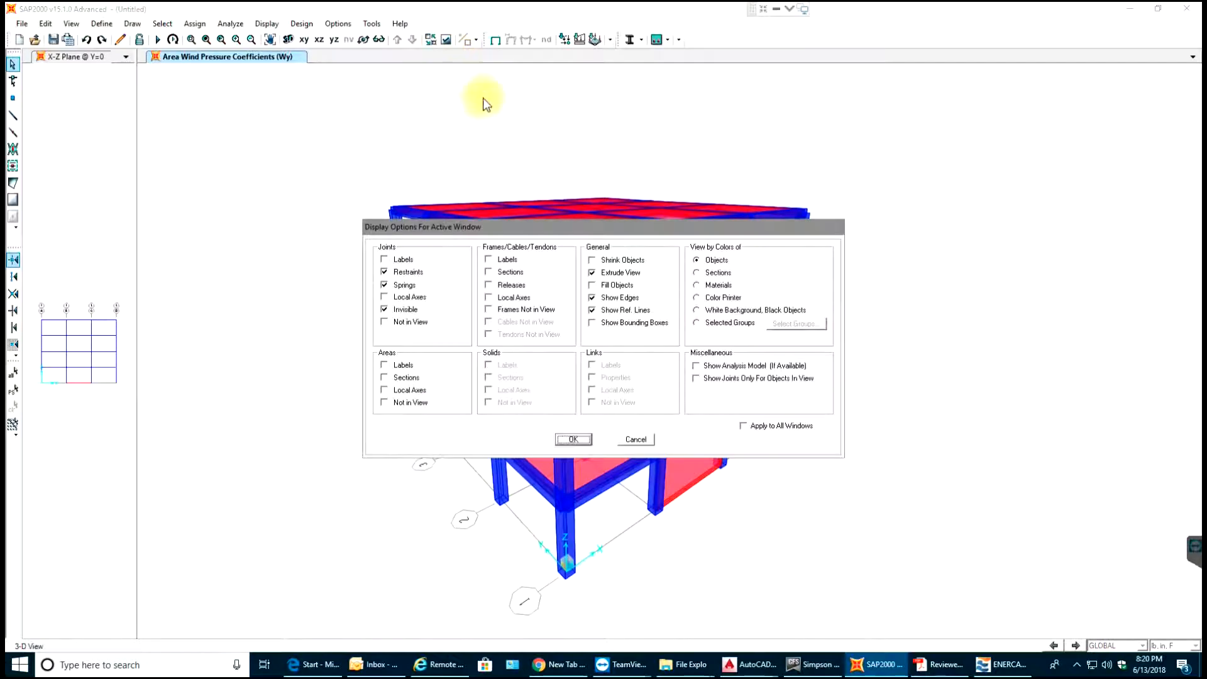
pyautogui.click(597, 275)
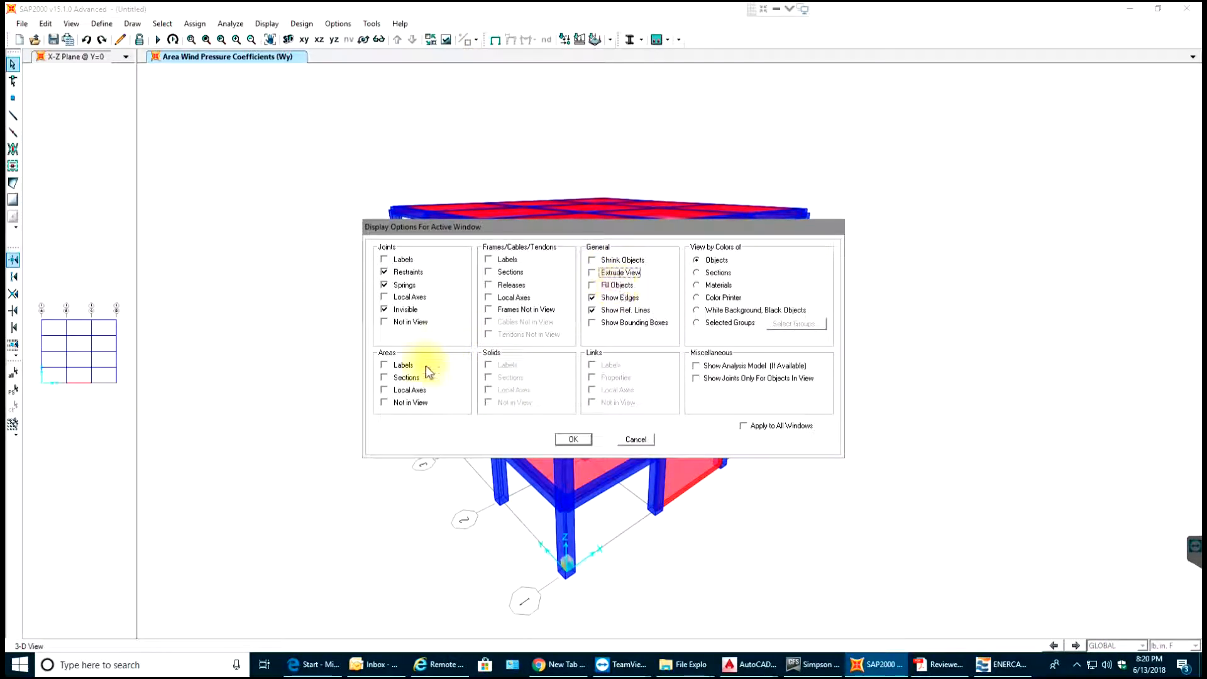
pyautogui.click(384, 391)
pyautogui.click(572, 440)
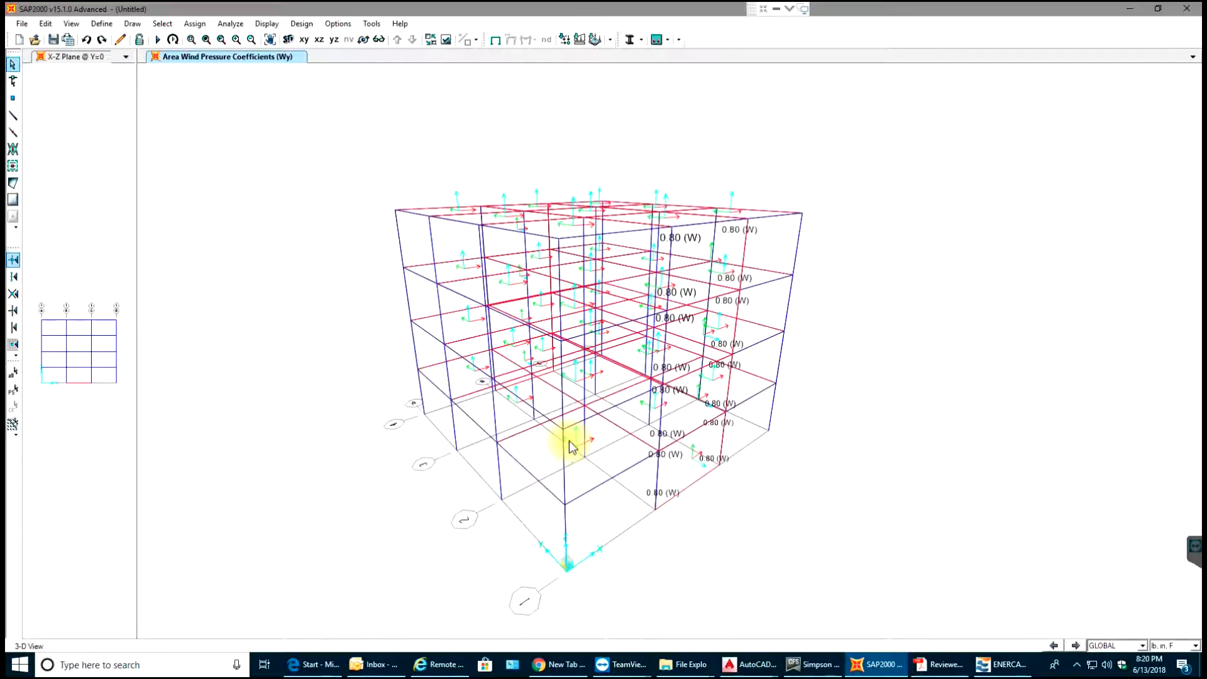
pyautogui.scroll(3, 708, 482)
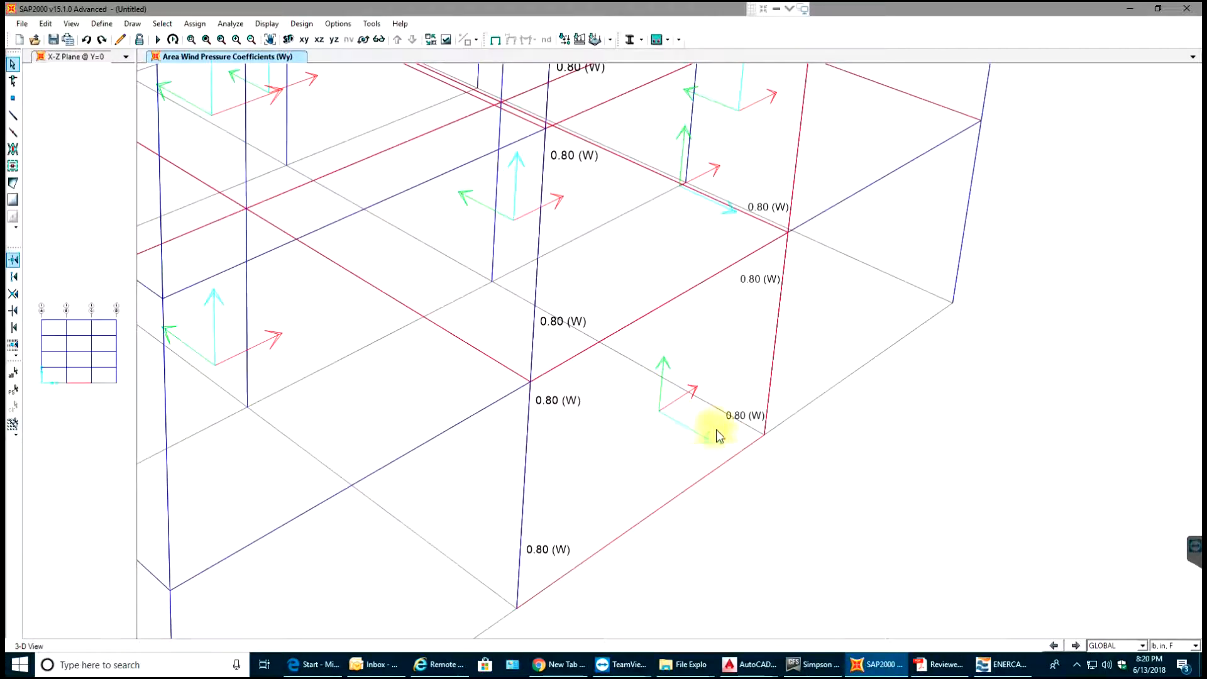
pyautogui.scroll(-3, 717, 432)
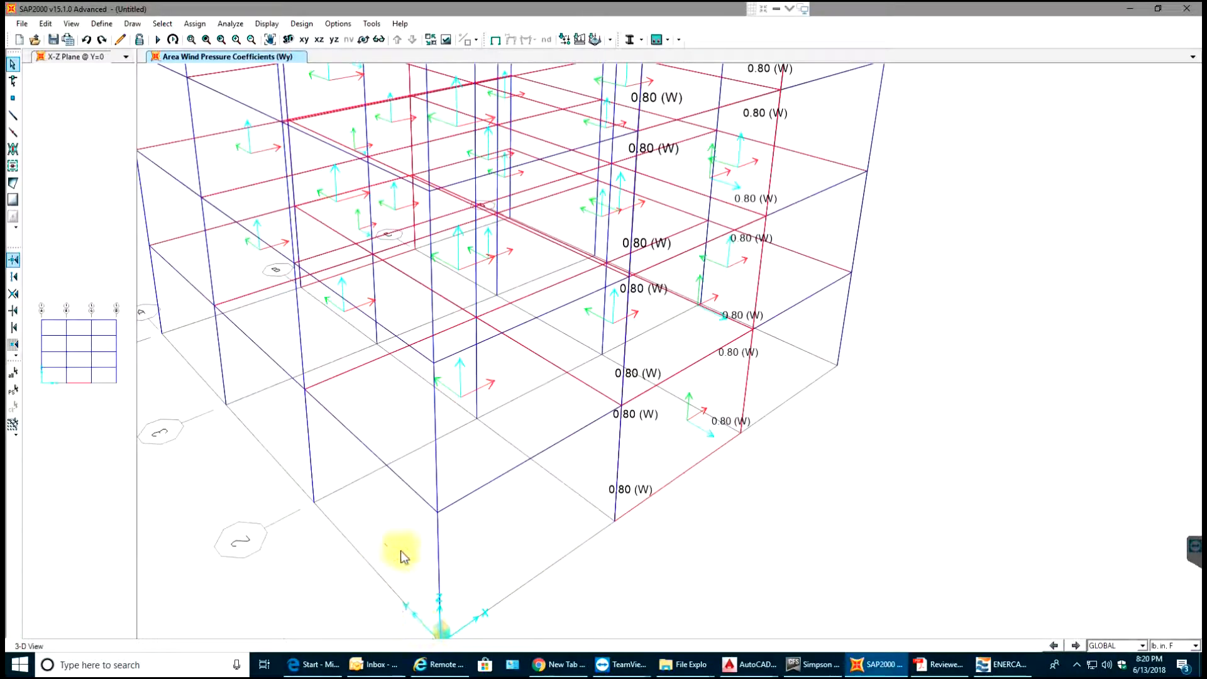
# Reassign the windward wind pressure coefficient Cp for Wy as -0.8 on the four wall panels between grids B and C at Y=0
pyautogui.click(679, 431)
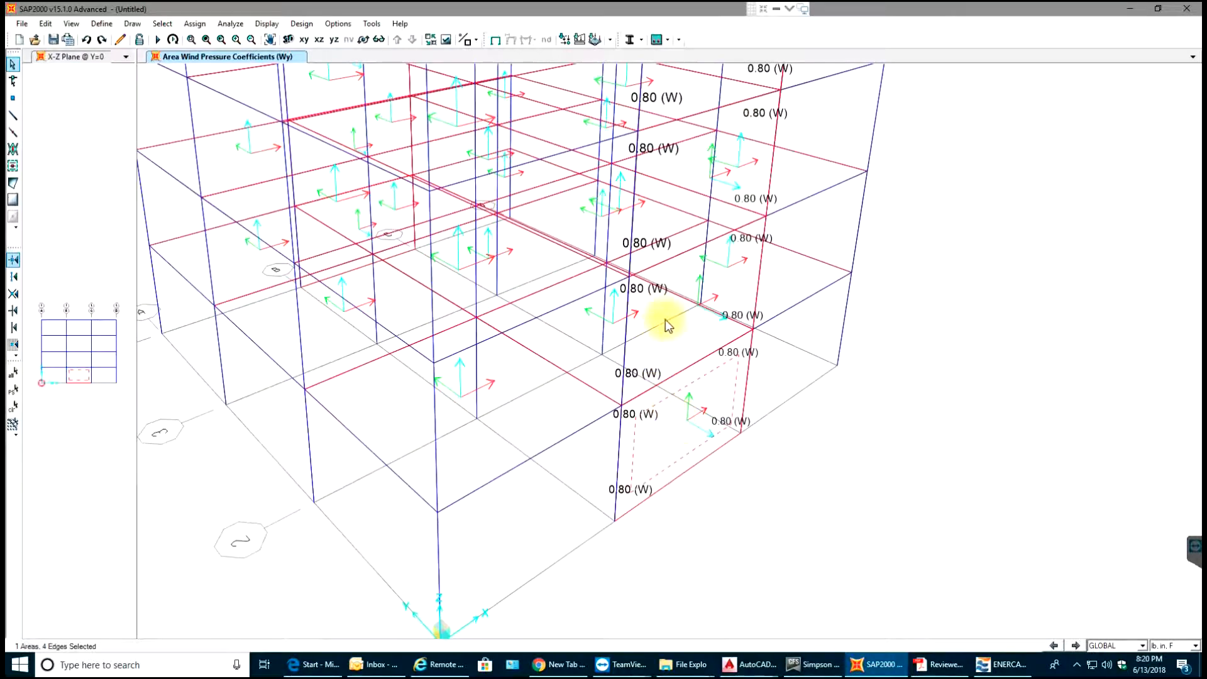
pyautogui.scroll(-3, 701, 337)
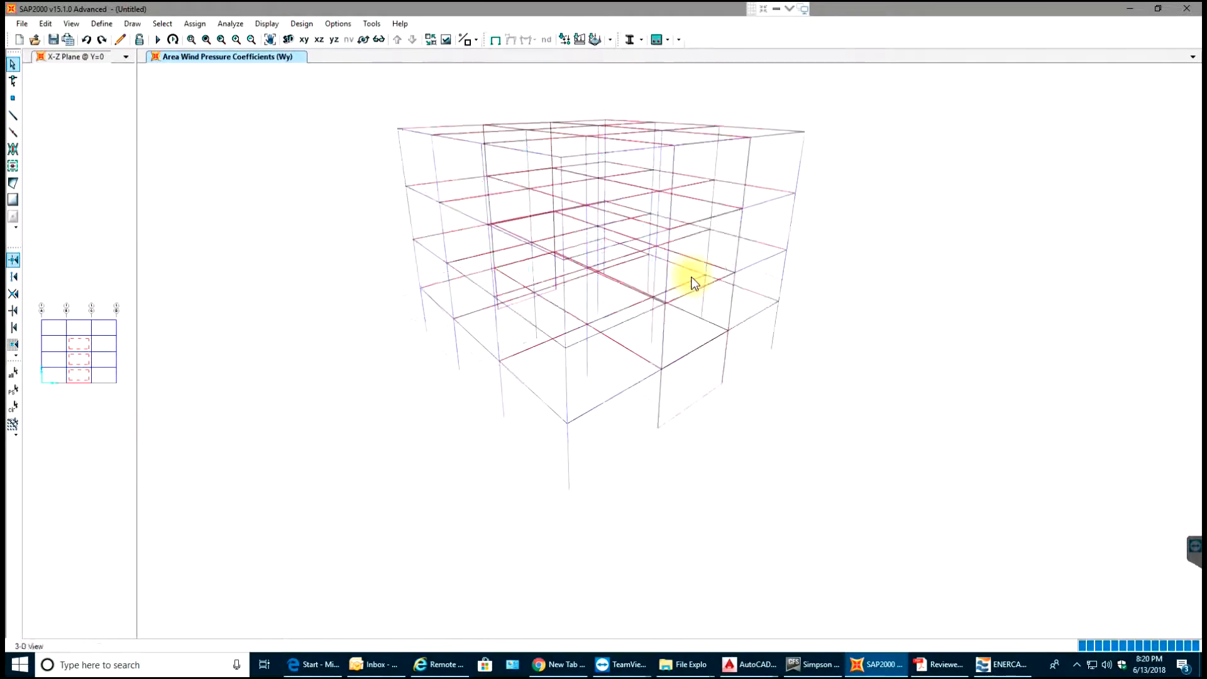
pyautogui.click(688, 237)
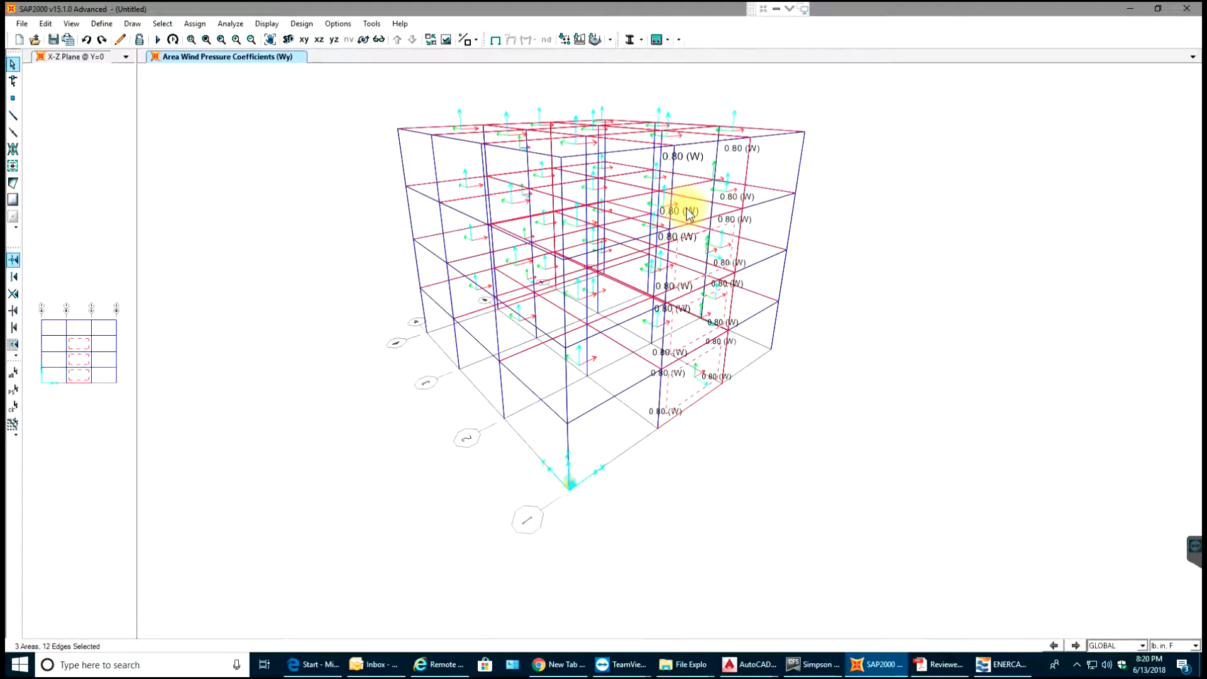
pyautogui.scroll(3, 694, 212)
pyautogui.click(692, 210)
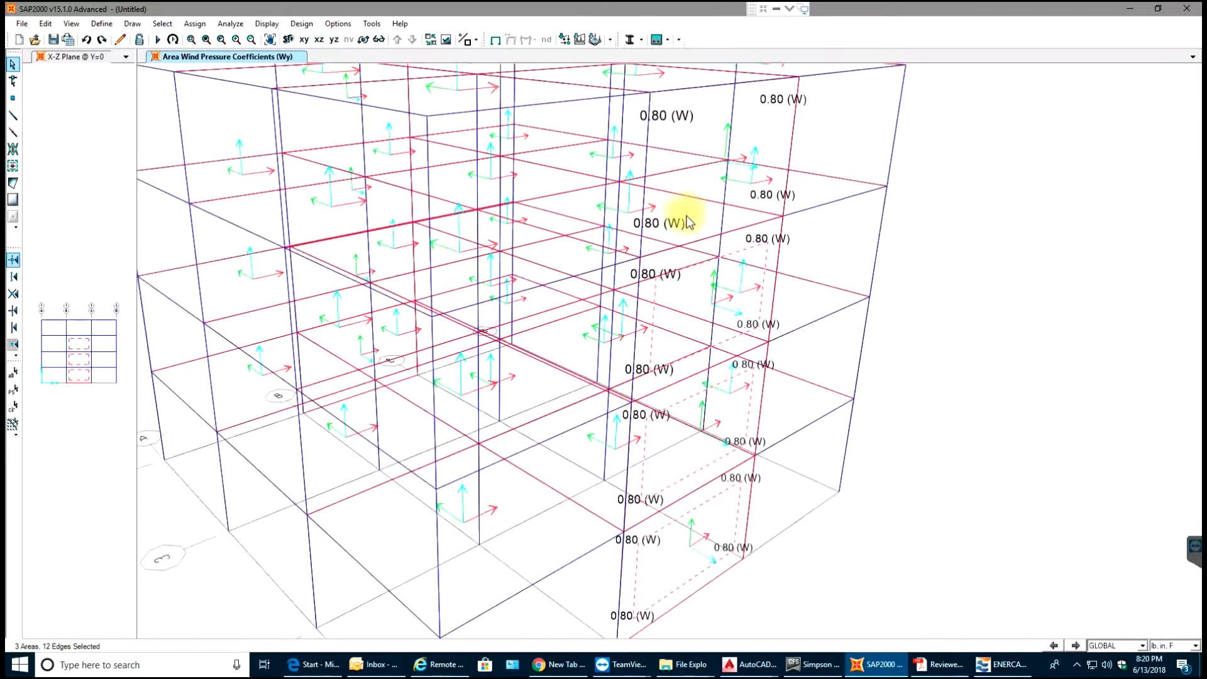
pyautogui.click(723, 313)
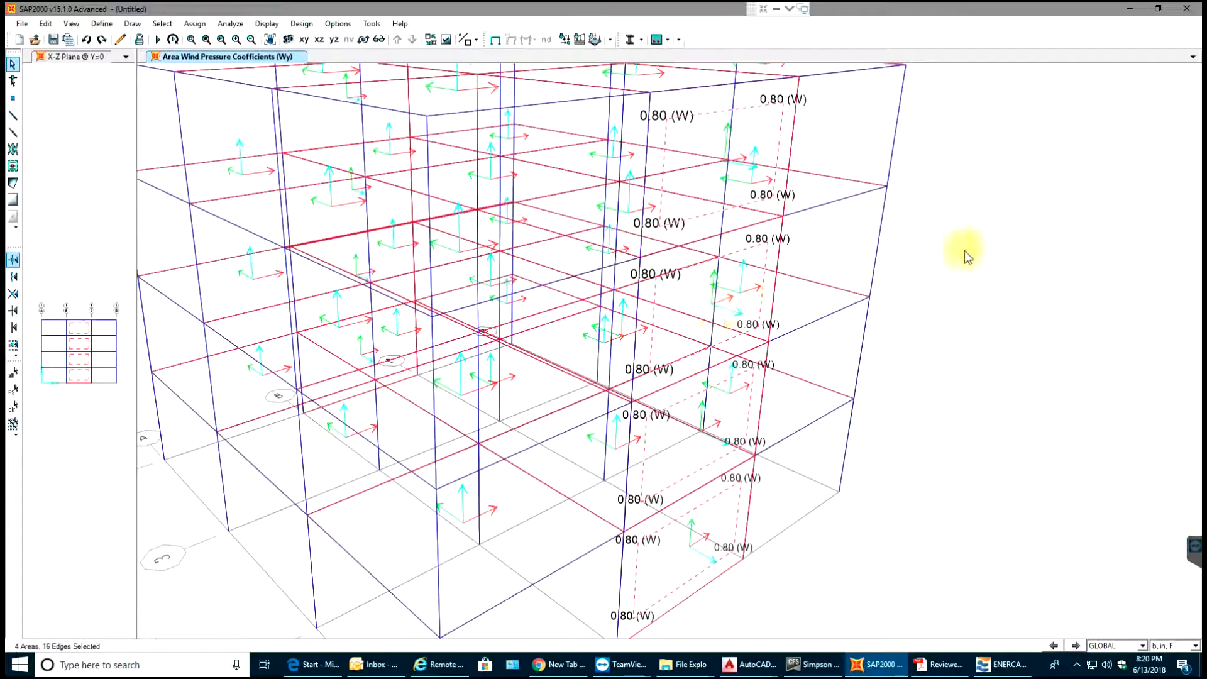
pyautogui.moveTo(1009, 242)
pyautogui.keyDown('shift'); pyautogui.mouseDown(button='middle')
pyautogui.moveTo(1012, 272)
pyautogui.moveTo(973, 259)
pyautogui.mouseUp(button='middle'); pyautogui.keyUp('shift')
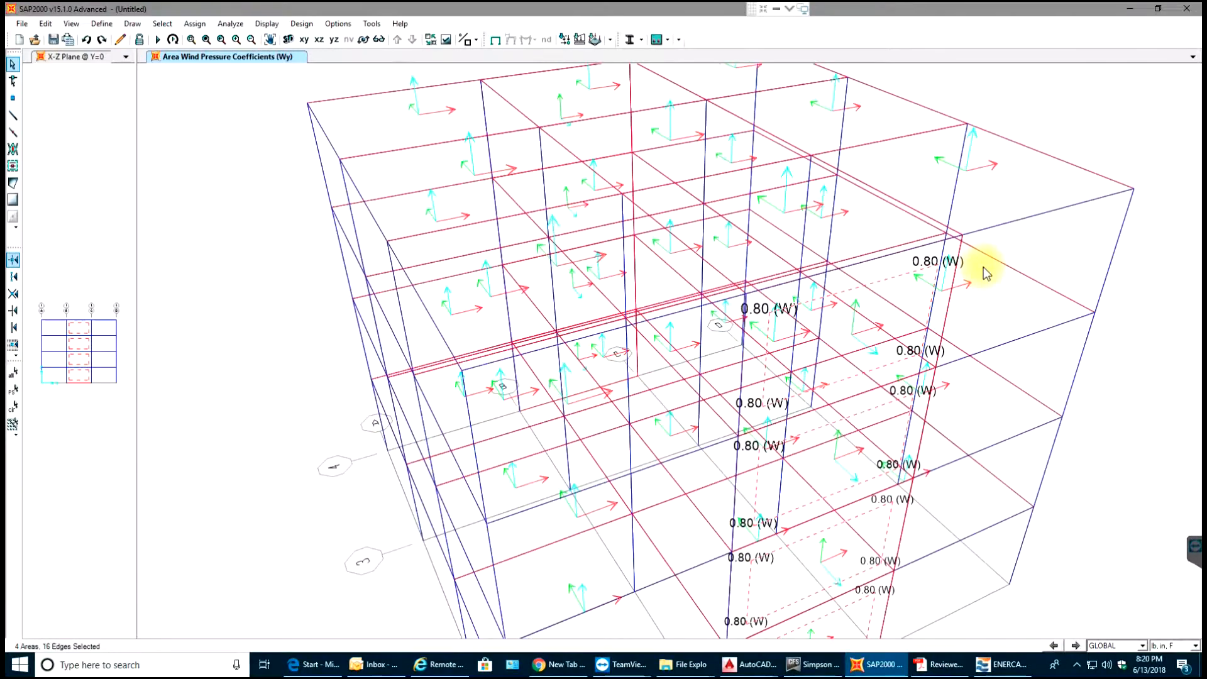
pyautogui.scroll(-3, 988, 272)
pyautogui.keyDown('shift'); pyautogui.moveTo(1082, 354); pyautogui.dragTo(1168, 321, button='middle'); pyautogui.keyUp('shift')
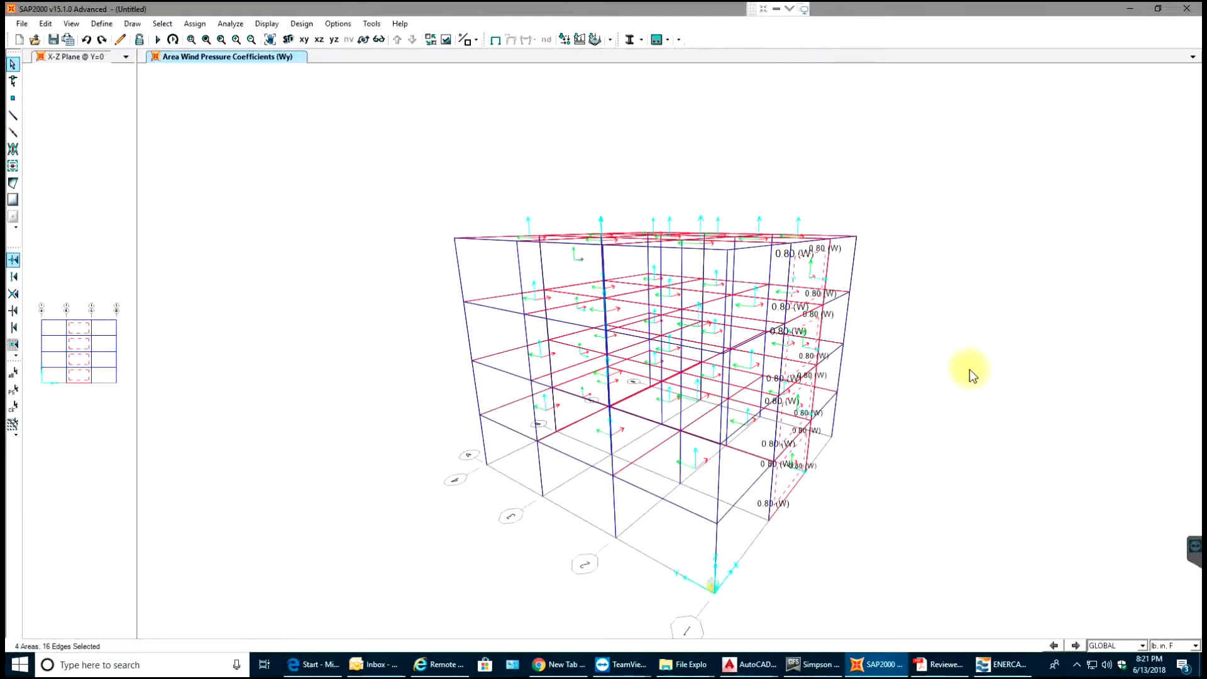
pyautogui.click(195, 23)
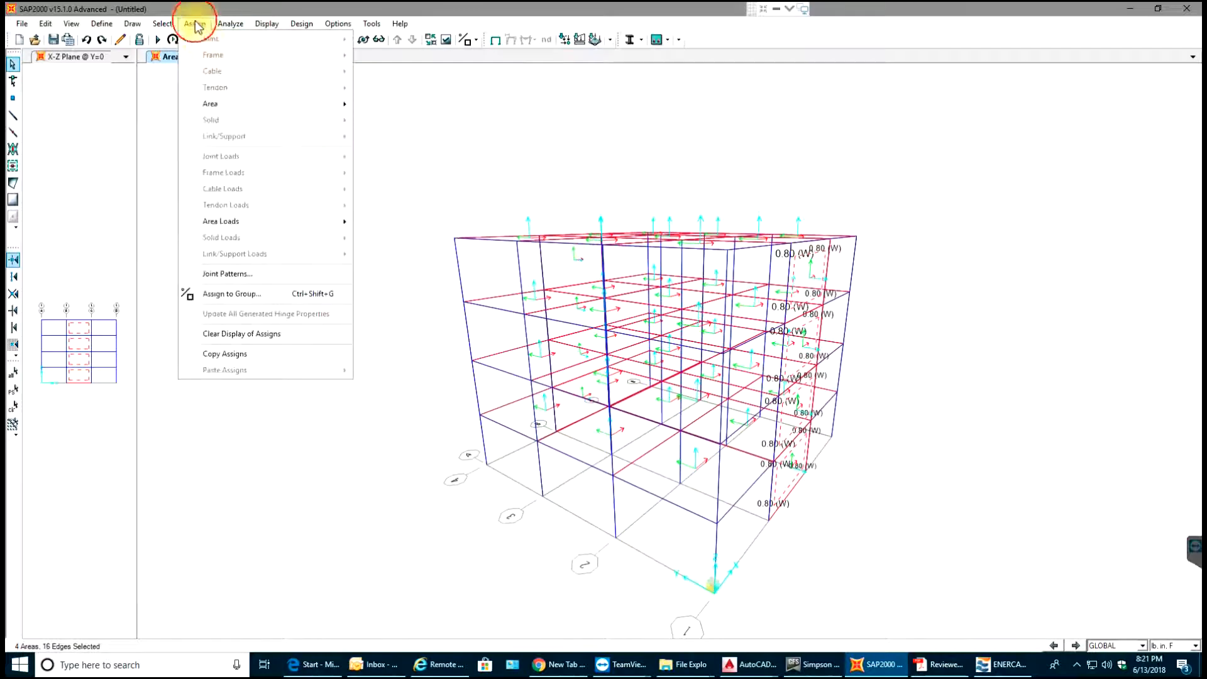
pyautogui.moveTo(323, 223)
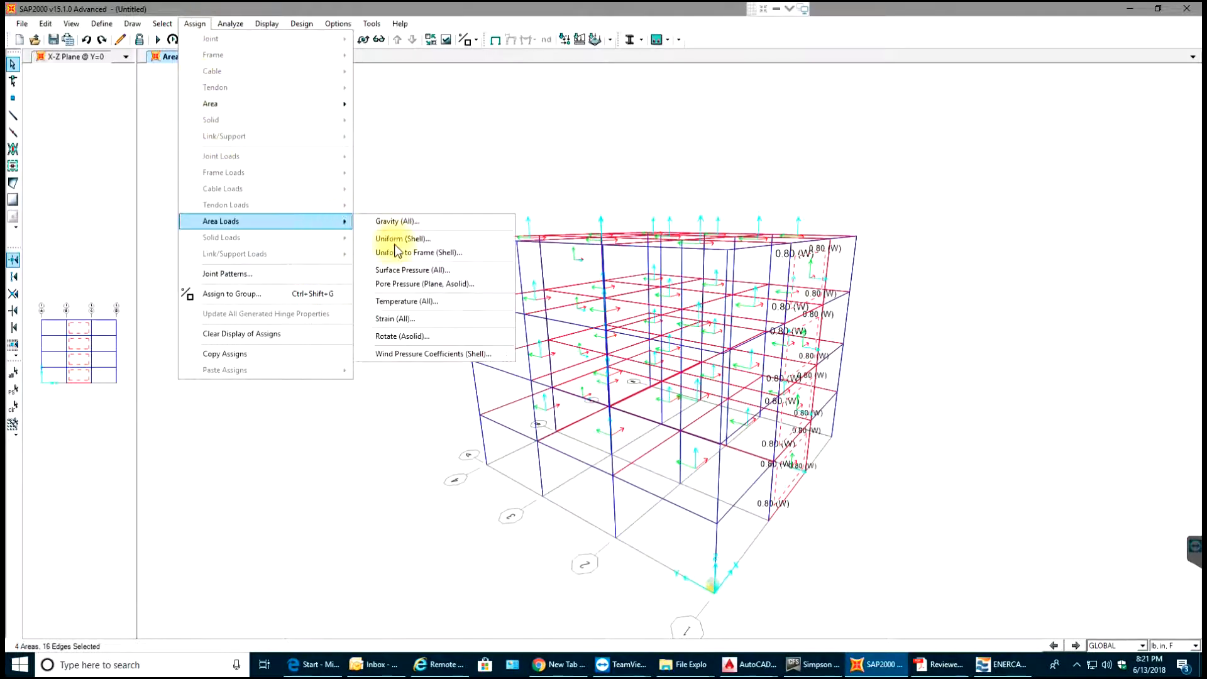
pyautogui.click(412, 353)
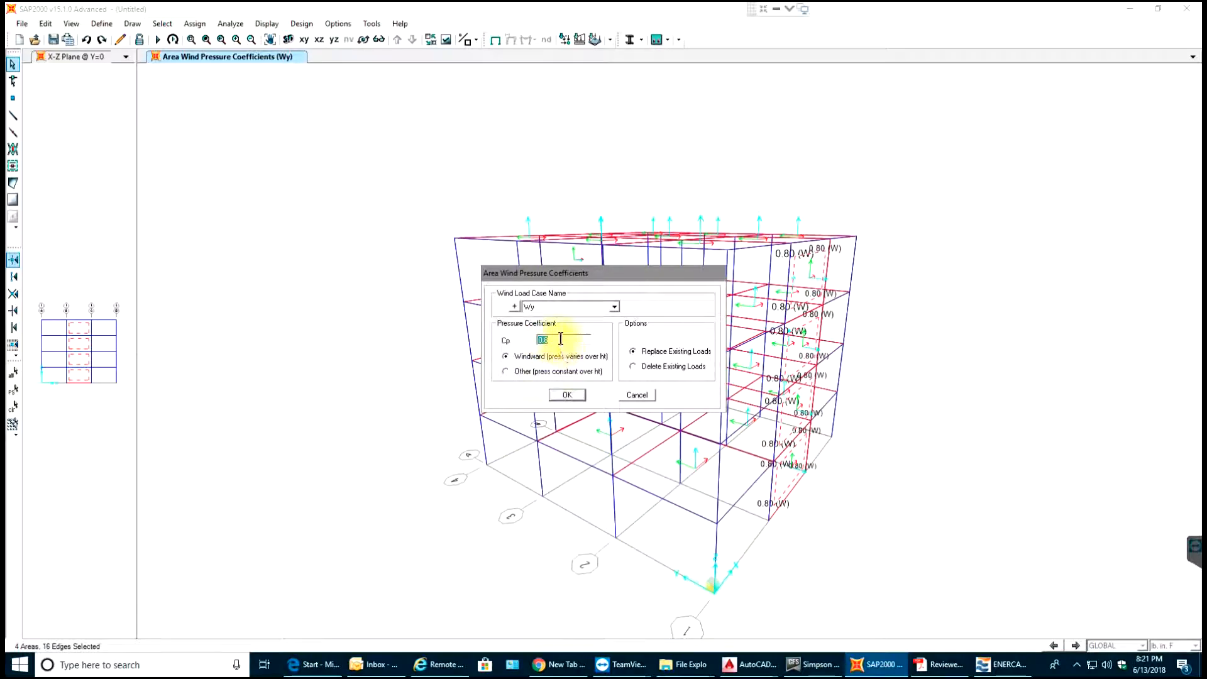
pyautogui.write('-0.8')
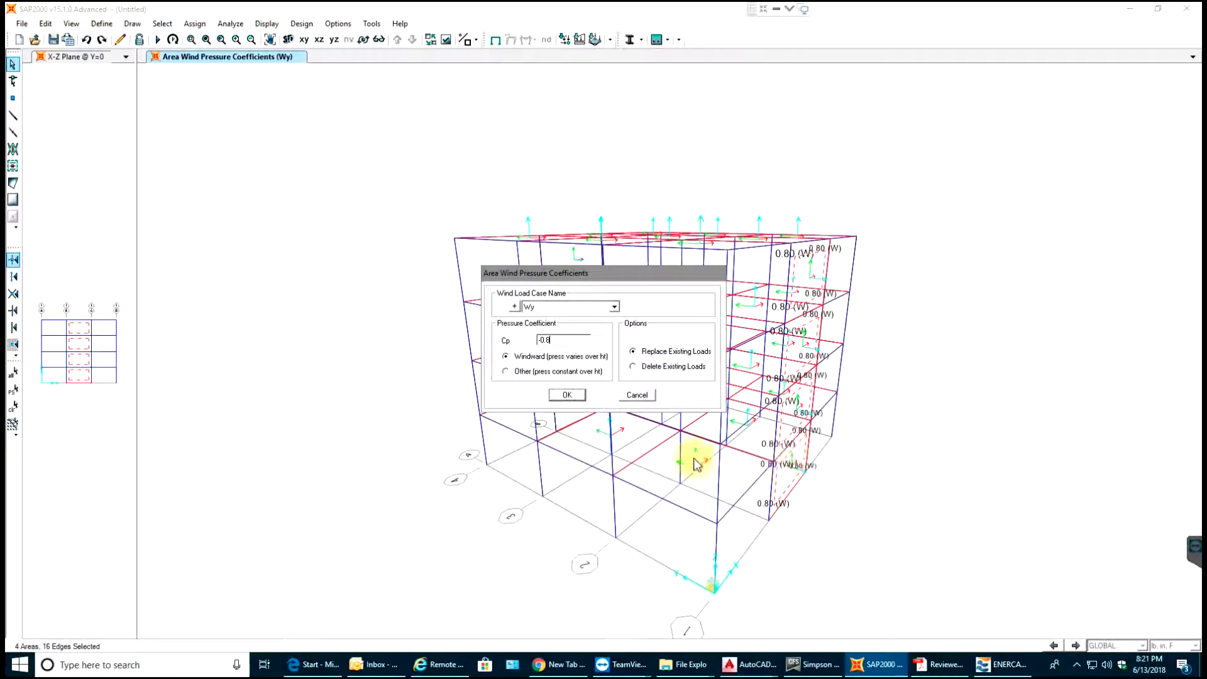
pyautogui.click(567, 395)
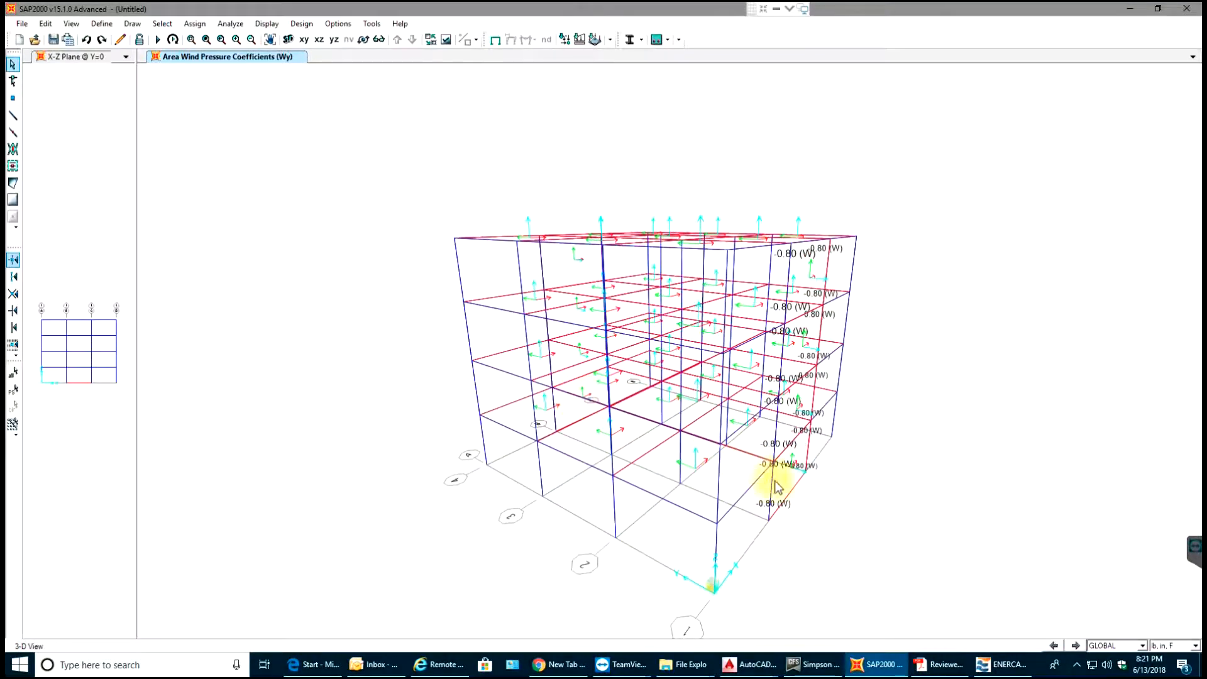
# Assign a constant-over-height (Other) wind pressure coefficient Cp of 0.5 for Wy to the four wall panels on the face opposite Y=0
pyautogui.scroll(3, 804, 484)
pyautogui.scroll(4, 798, 471)
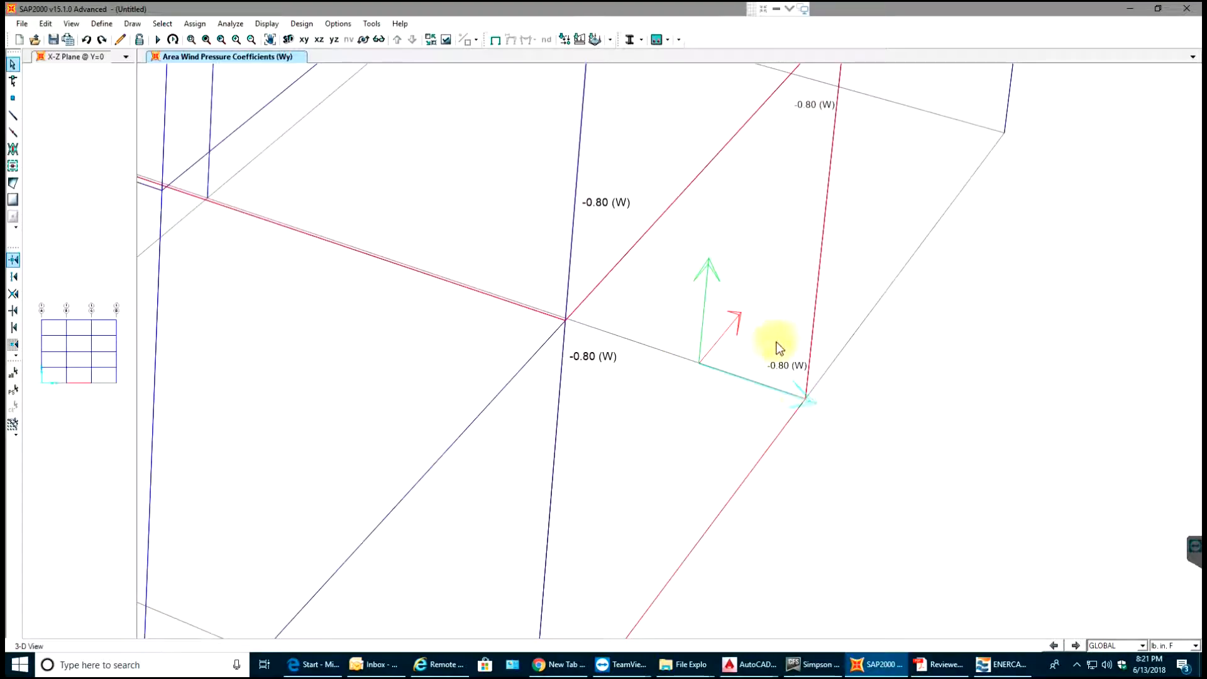
pyautogui.scroll(-3, 795, 373)
pyautogui.scroll(-5, 767, 377)
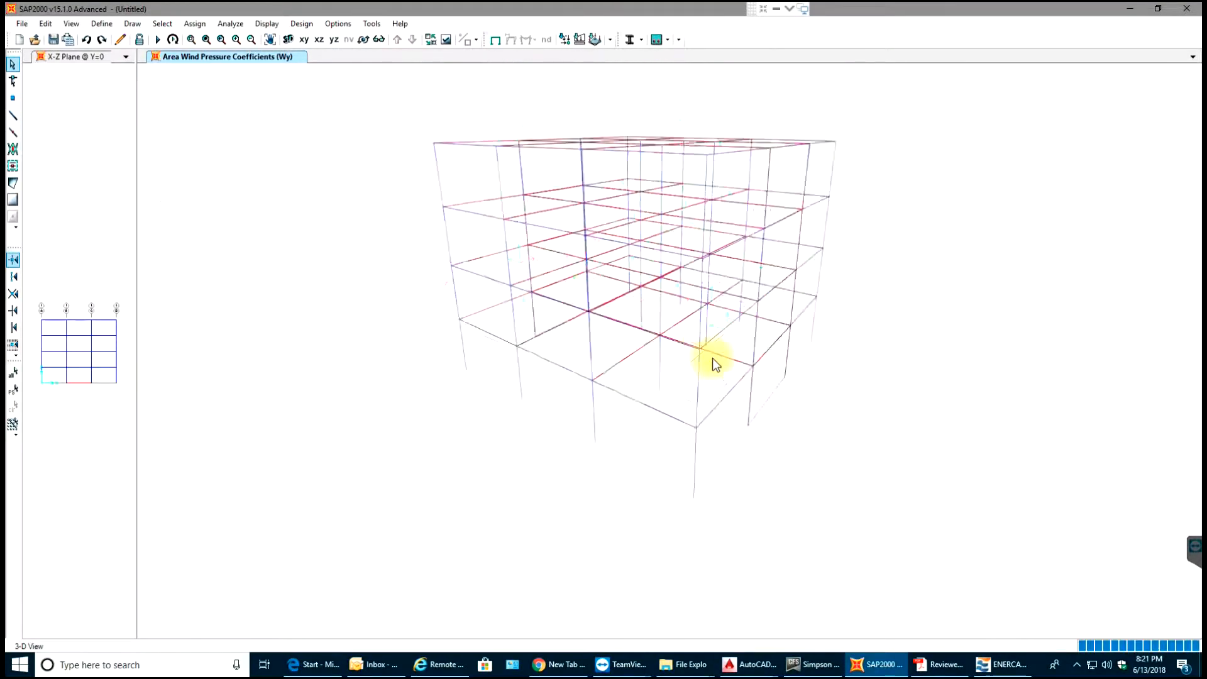
pyautogui.moveTo(466, 310); pyautogui.dragTo(886, 281, button='middle')
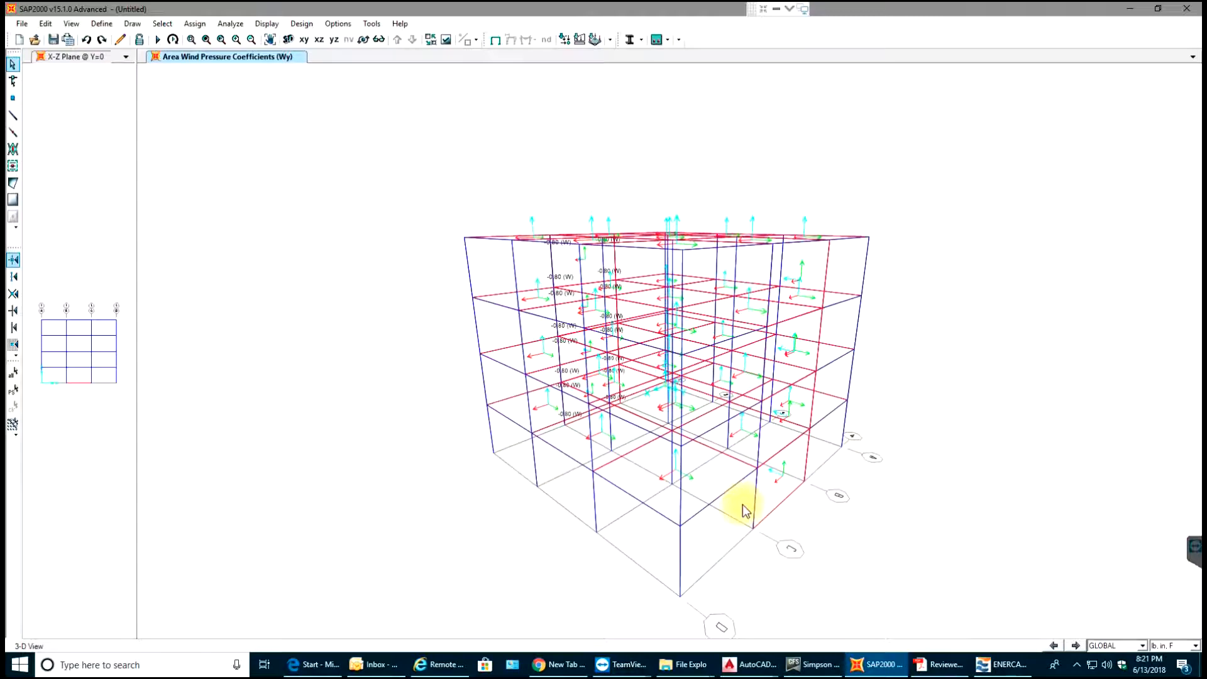
pyautogui.click(764, 498)
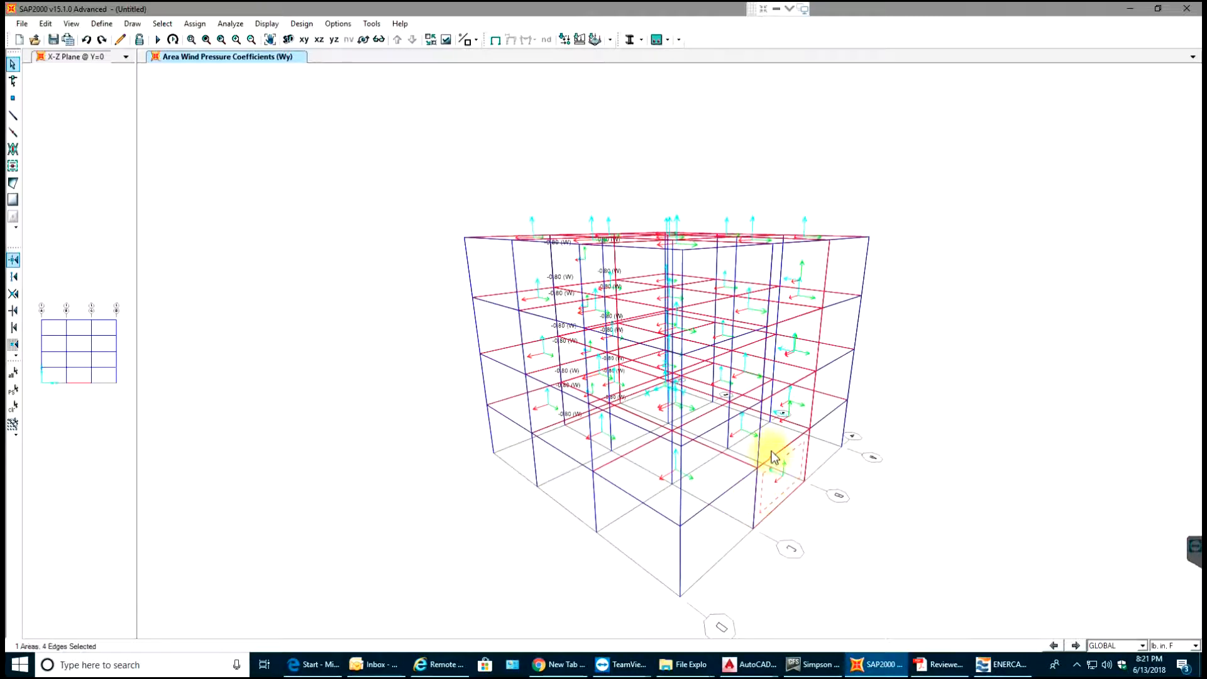
pyautogui.click(776, 388)
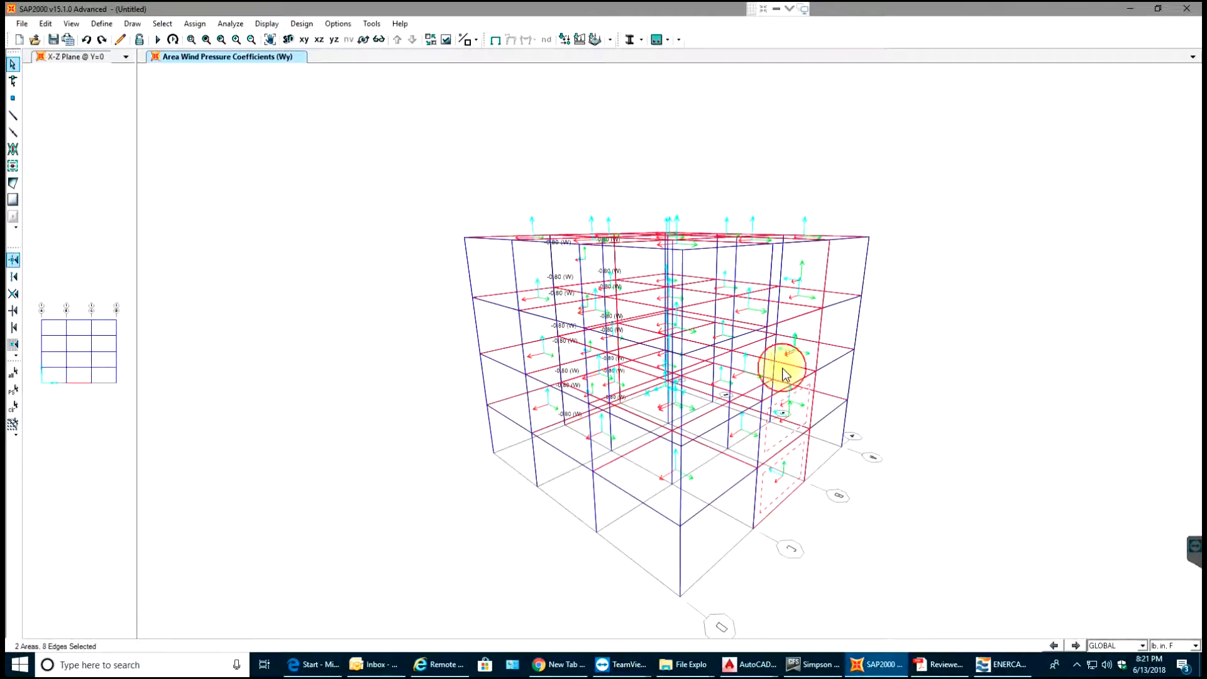
pyautogui.click(783, 306)
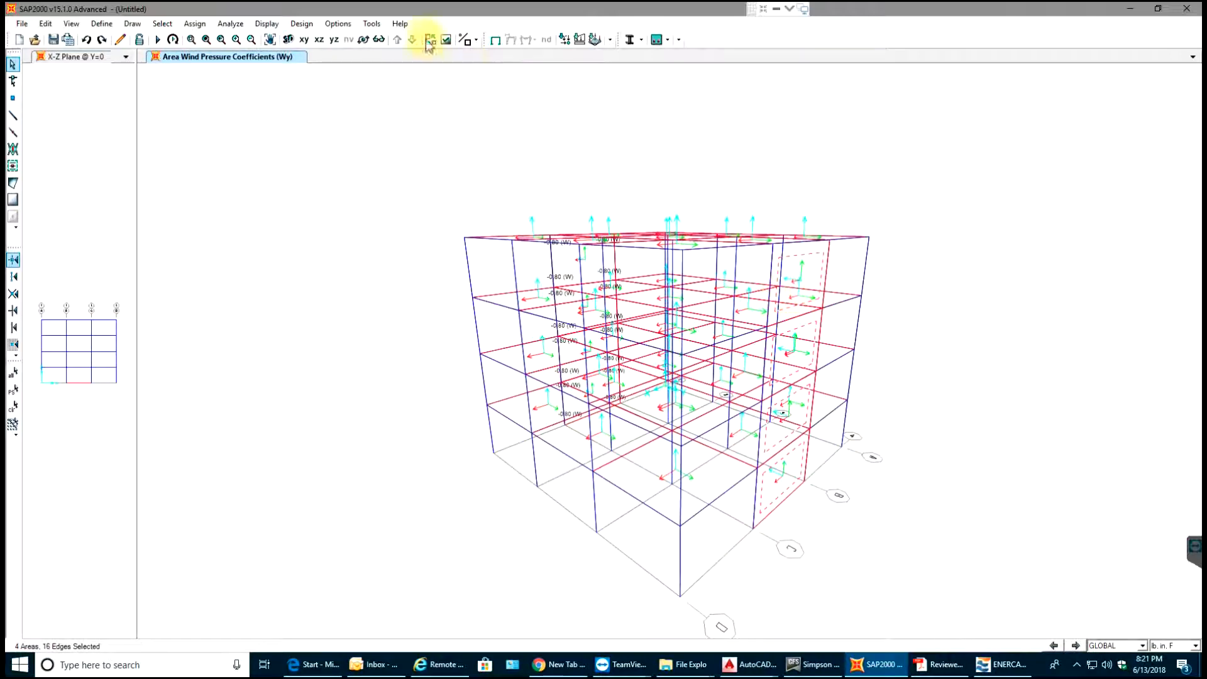
pyautogui.click(194, 24)
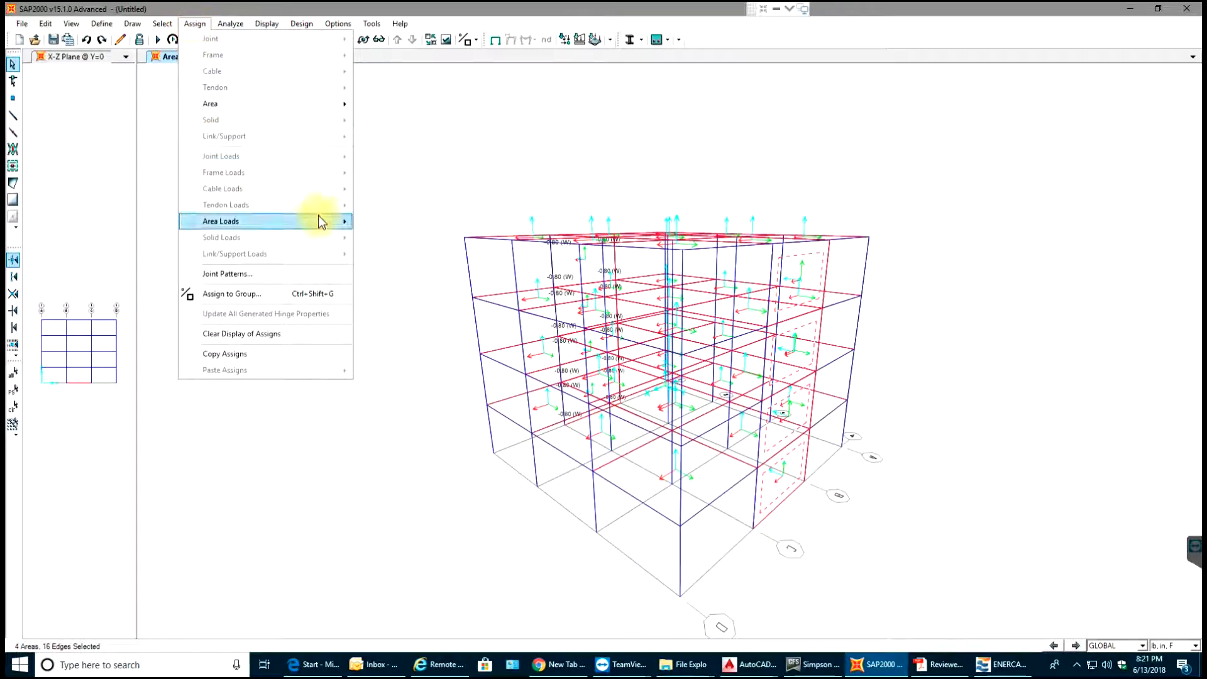
pyautogui.moveTo(334, 219)
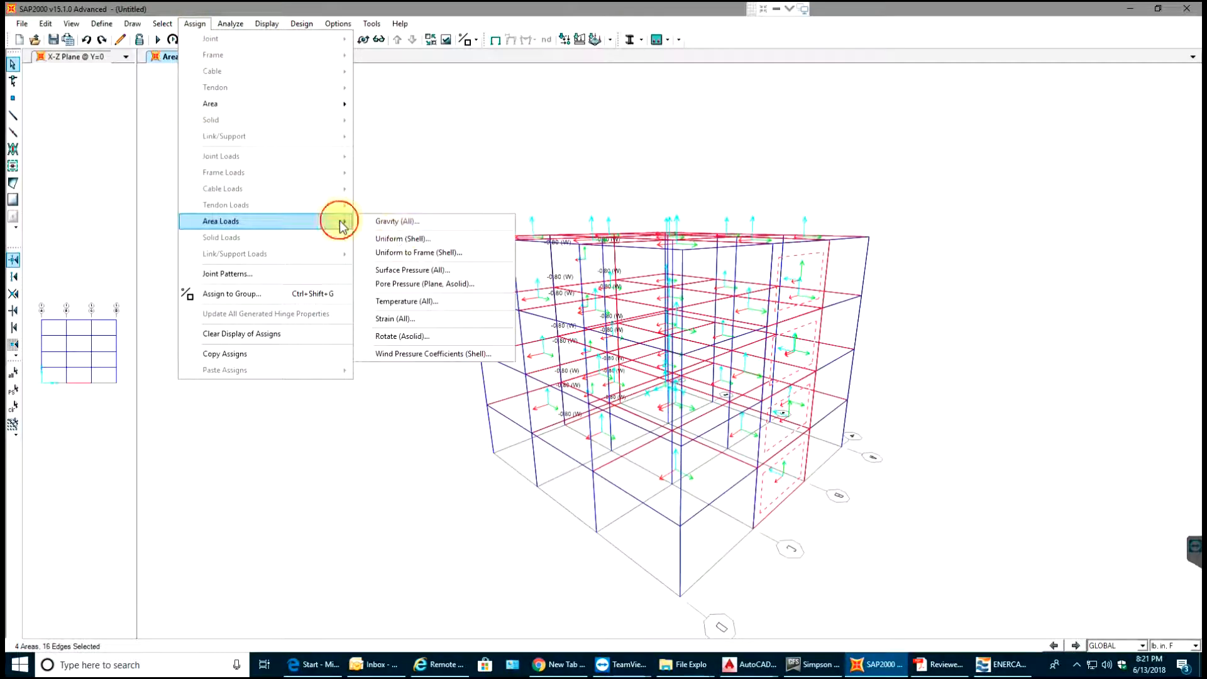
pyautogui.click(447, 353)
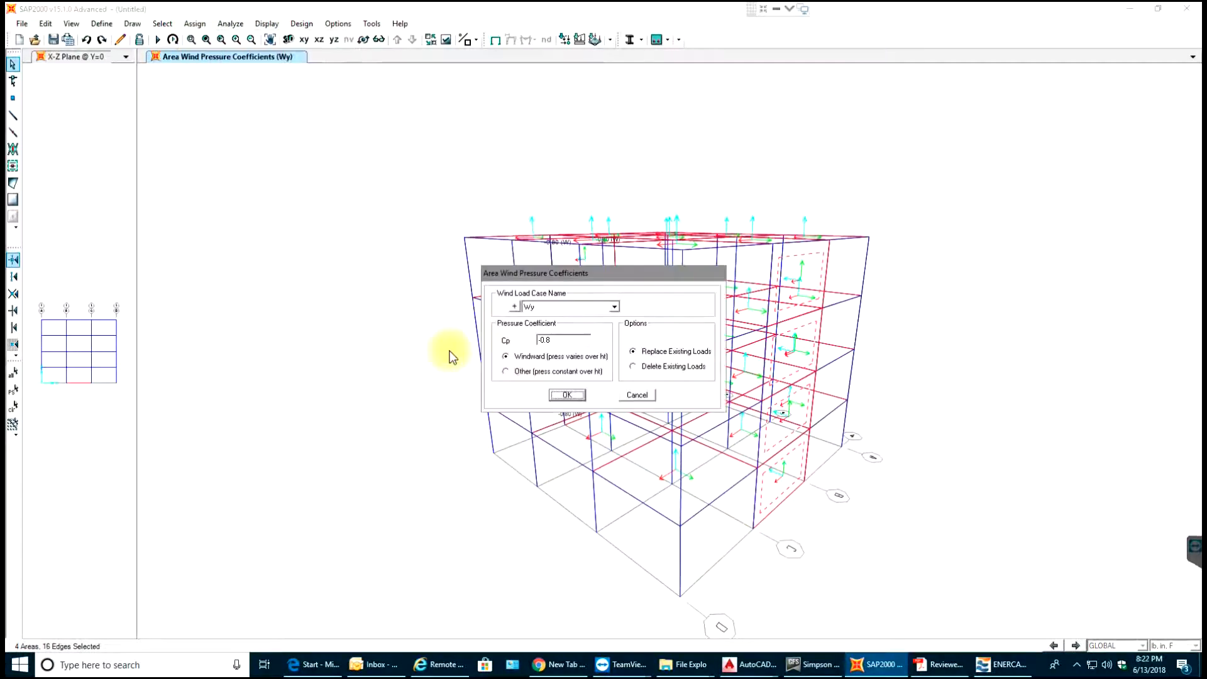
pyautogui.click(508, 372)
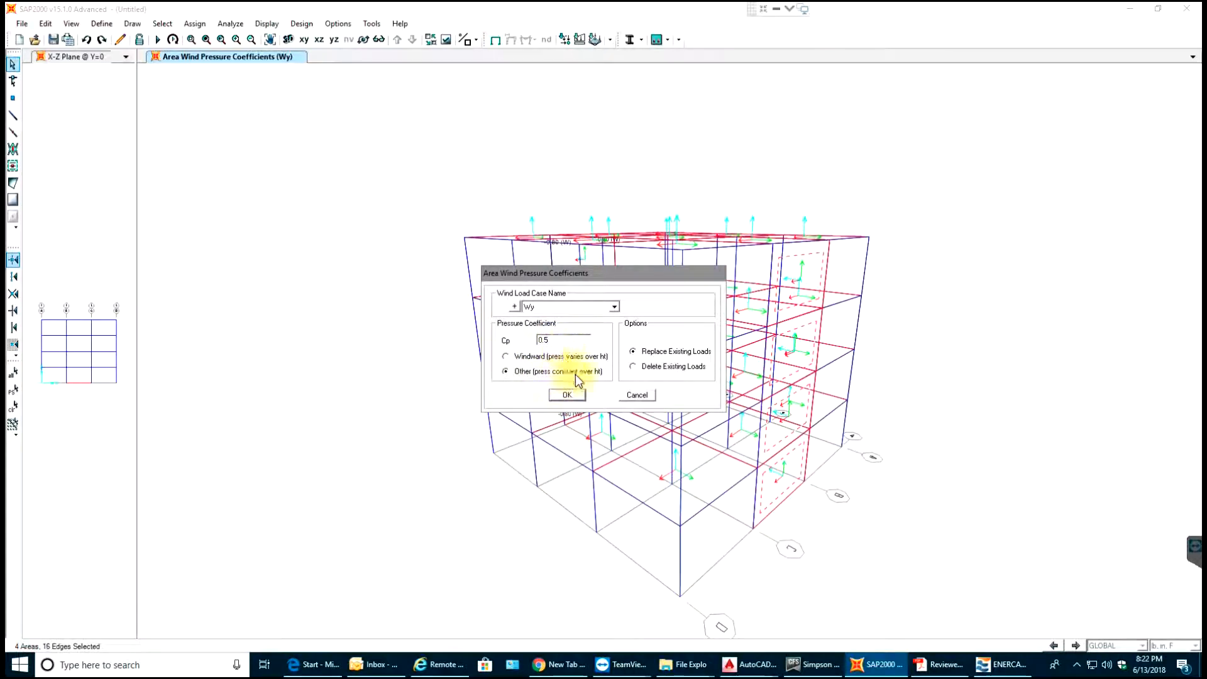
pyautogui.click(569, 395)
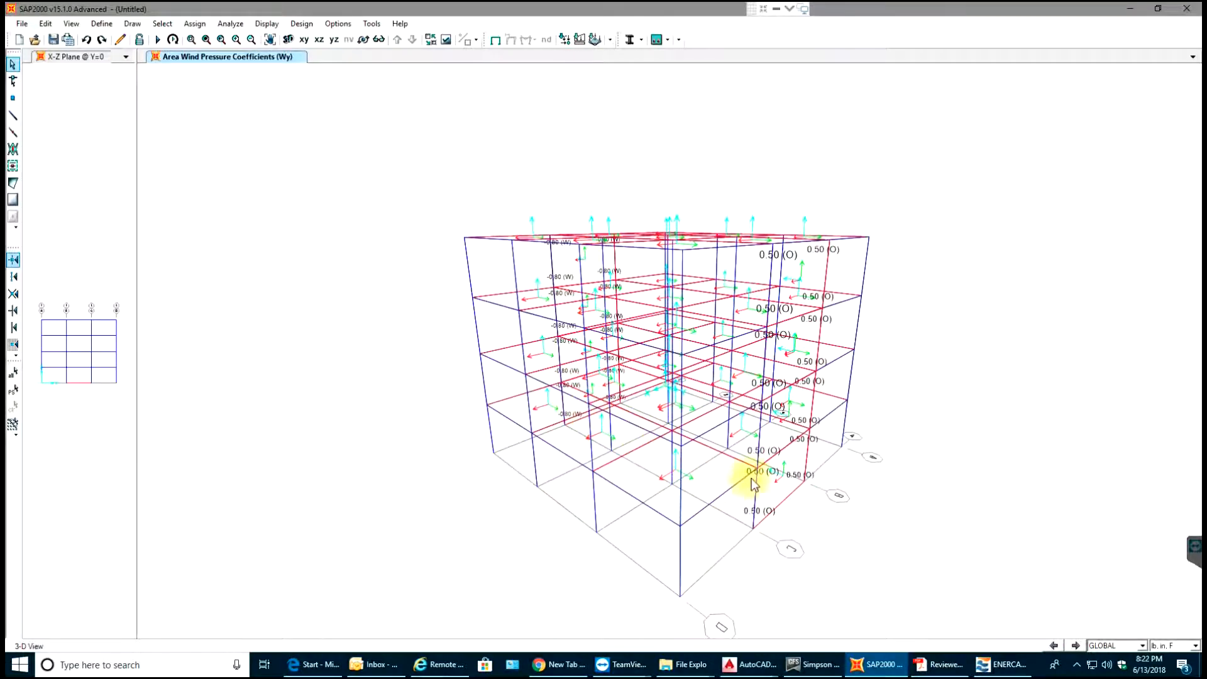
# Review the Wy wind load and its global components on the ground-story leeward wall panel
pyautogui.rightClick(780, 497)
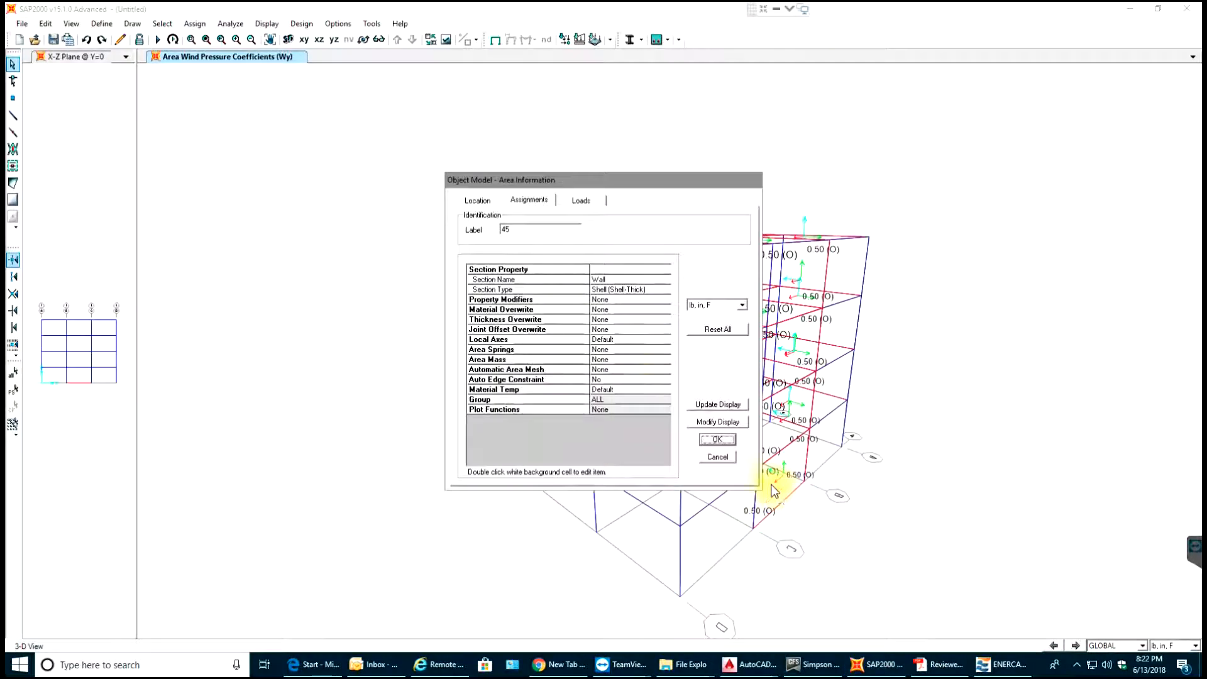
pyautogui.click(583, 202)
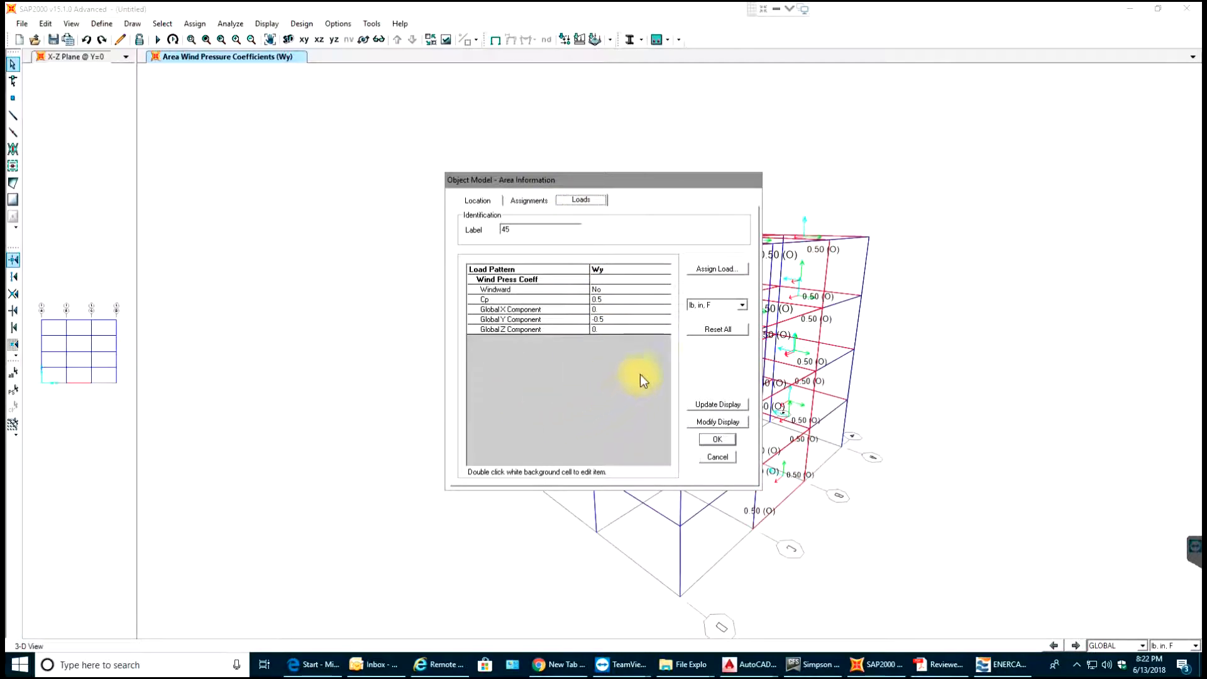
pyautogui.click(717, 440)
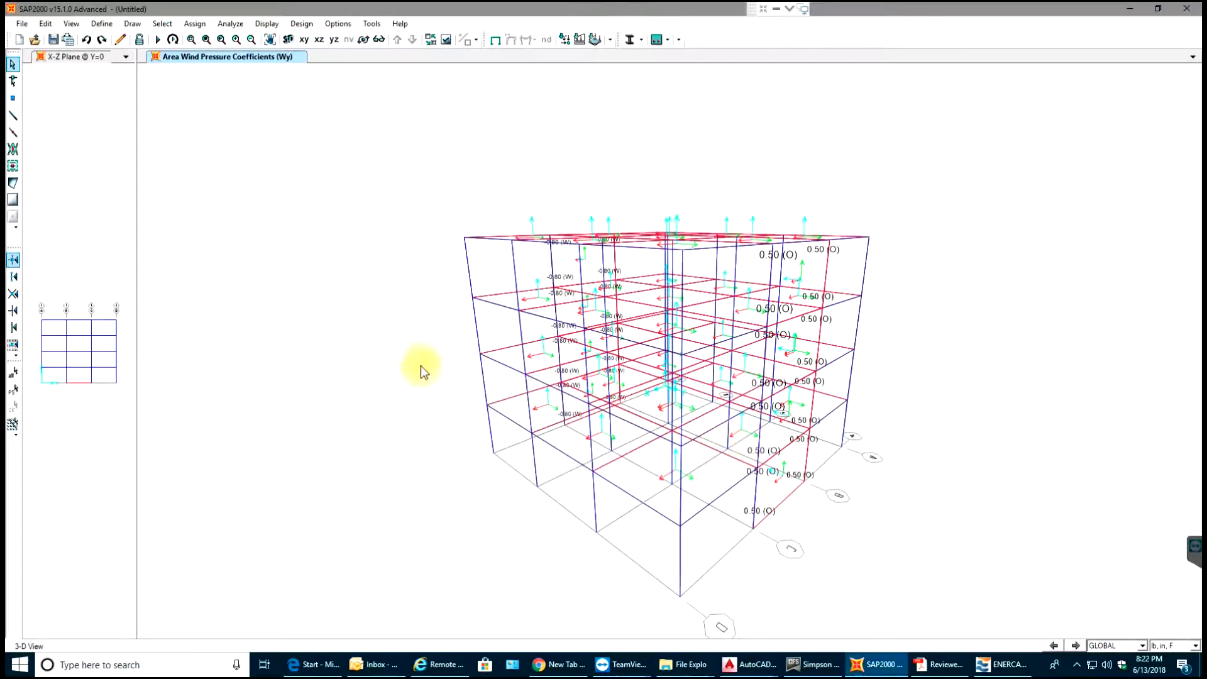
# Review the Wy wind load and its global components on the ground-story windward wall panel at Y=0
pyautogui.keyDown('shift'); pyautogui.moveTo(417, 372); pyautogui.dragTo(924, 398, button='middle'); pyautogui.keyUp('shift')
pyautogui.scroll(-2, 924, 398)
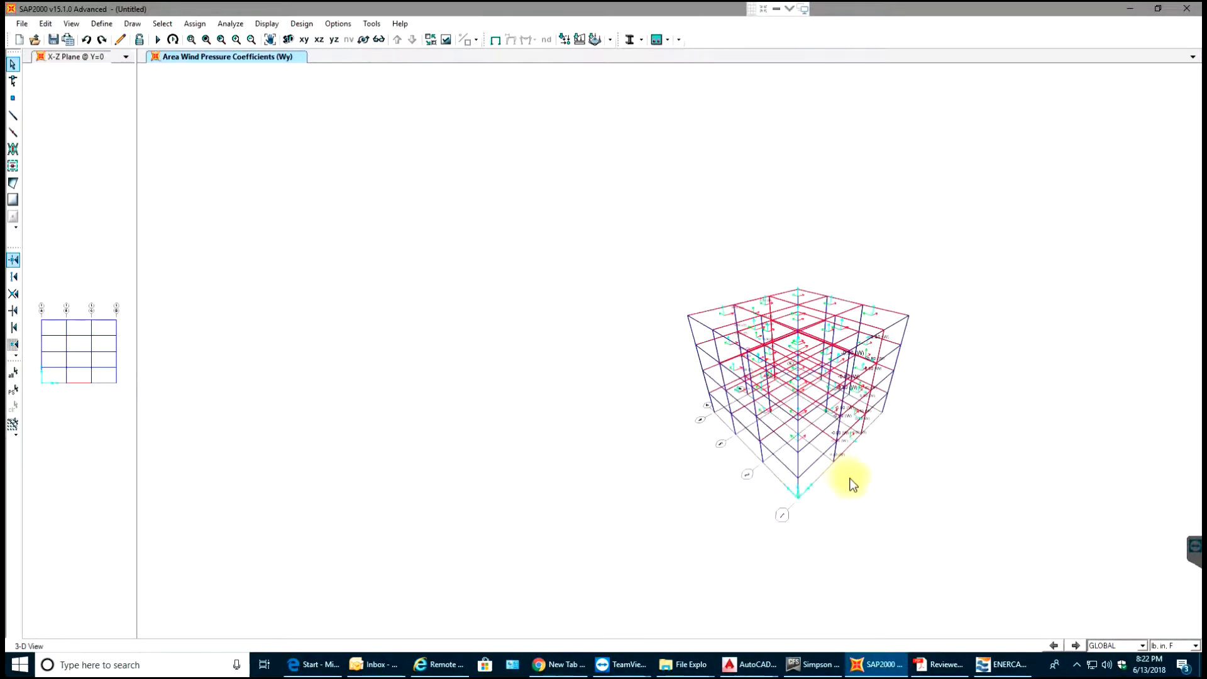
pyautogui.scroll(3, 860, 446)
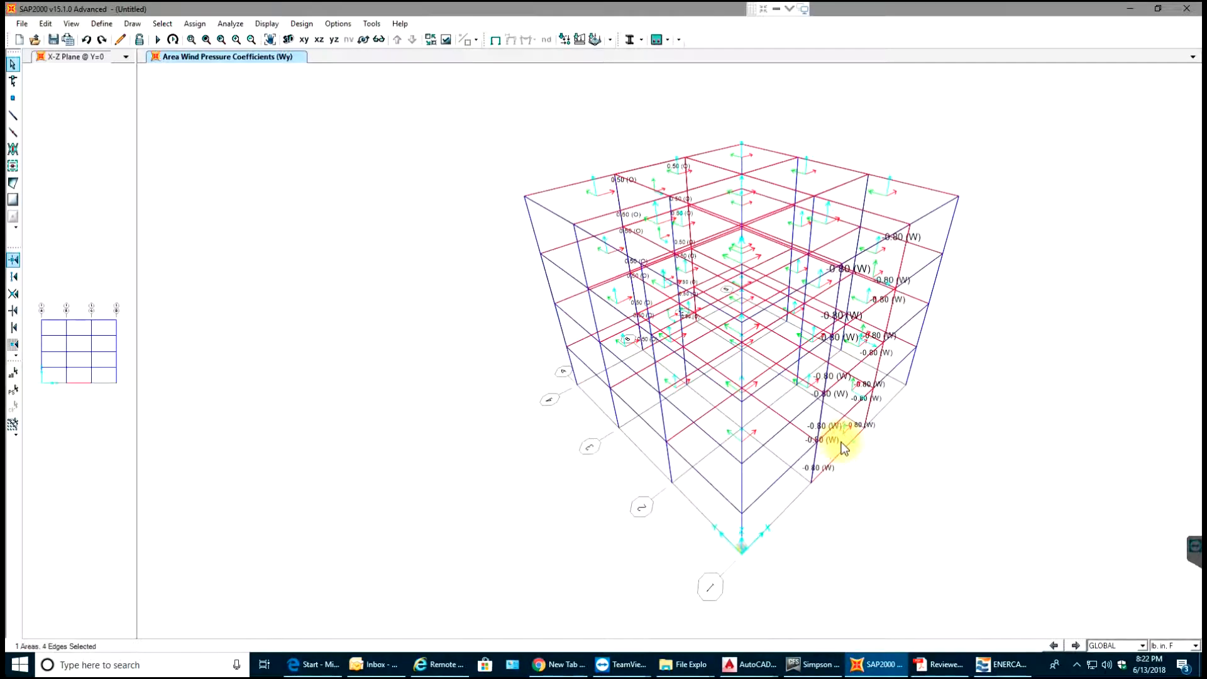
pyautogui.rightClick(844, 448)
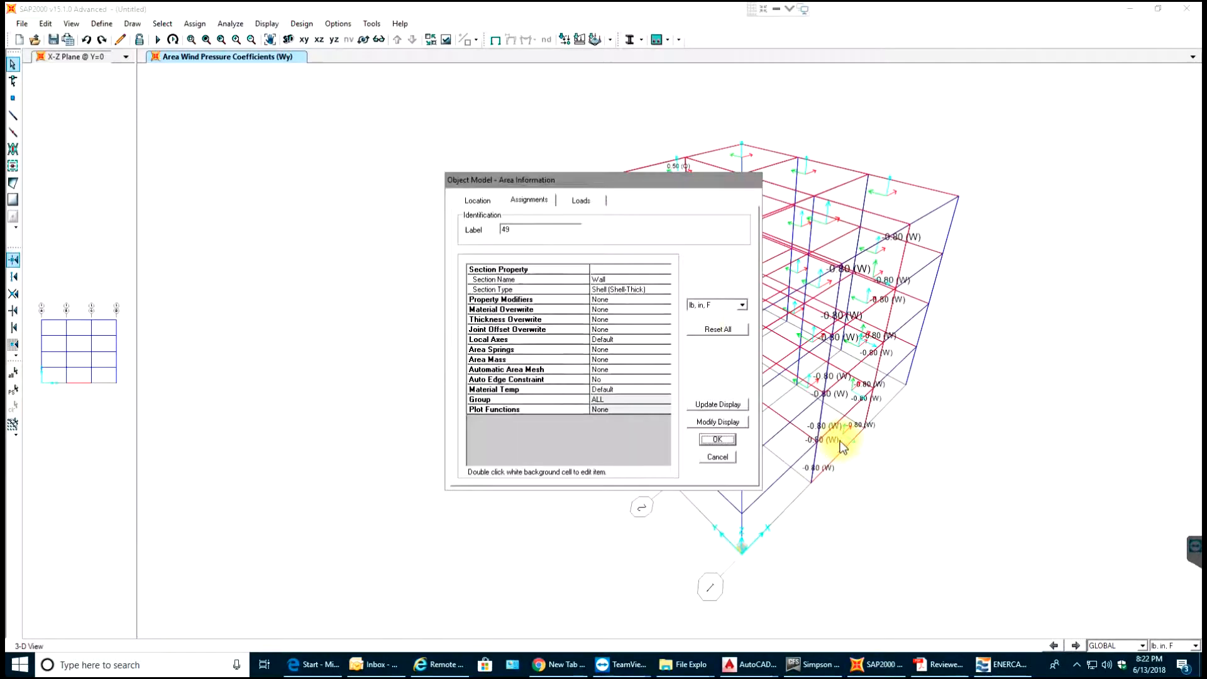
pyautogui.click(587, 205)
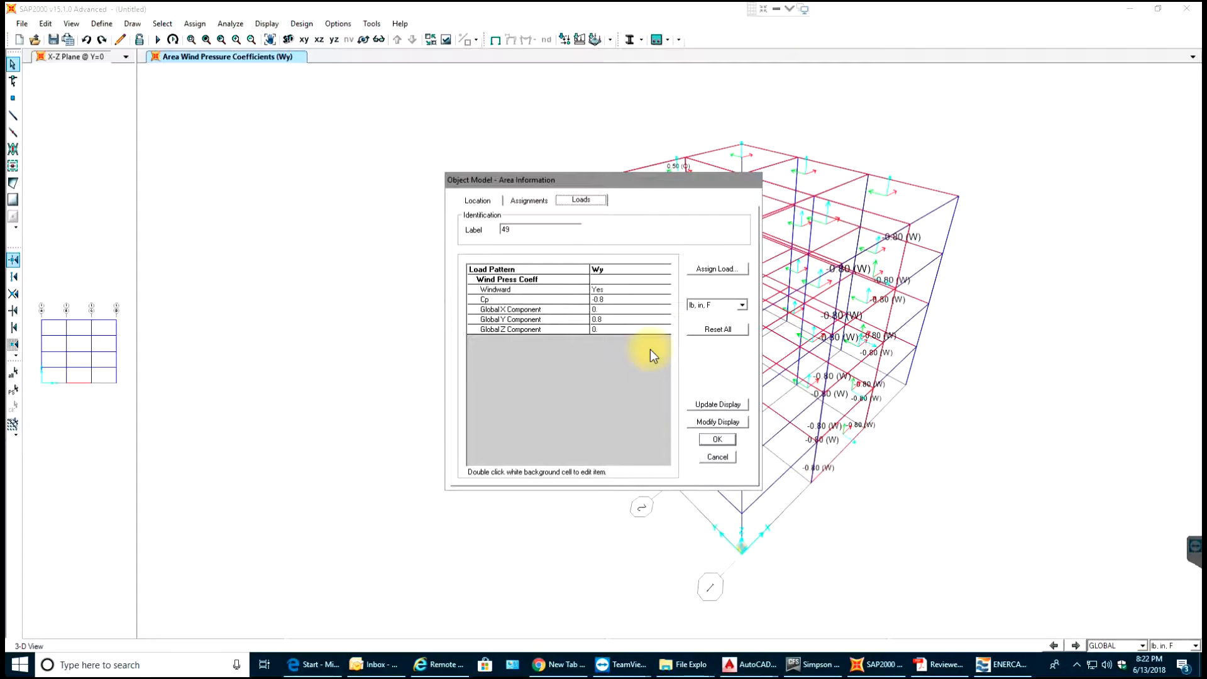
pyautogui.click(710, 442)
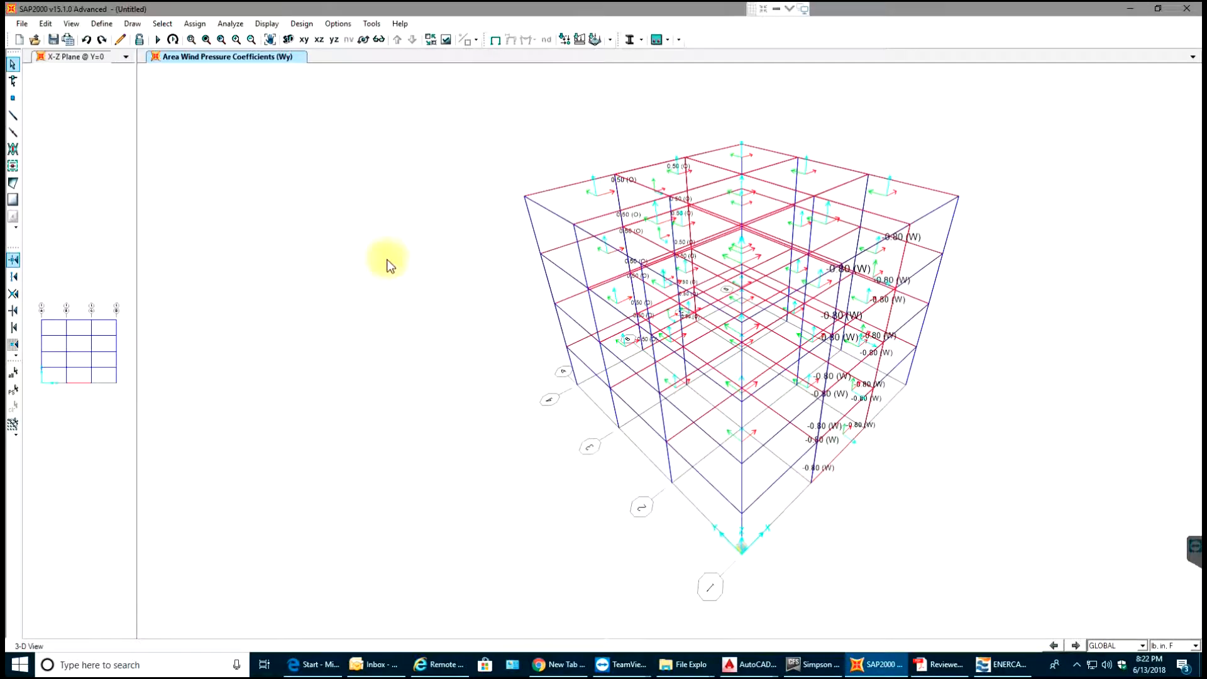
# Select all 16 base joints and assign pinned restraints, fixing Translation 1, 2 and 3 with rotations free
pyautogui.moveTo(441, 369)
pyautogui.keyDown('shift'); pyautogui.mouseDown(button='middle')
pyautogui.moveTo(350, 293)
pyautogui.moveTo(319, 307)
pyautogui.moveTo(318, 296)
pyautogui.mouseUp(button='middle'); pyautogui.keyUp('shift')
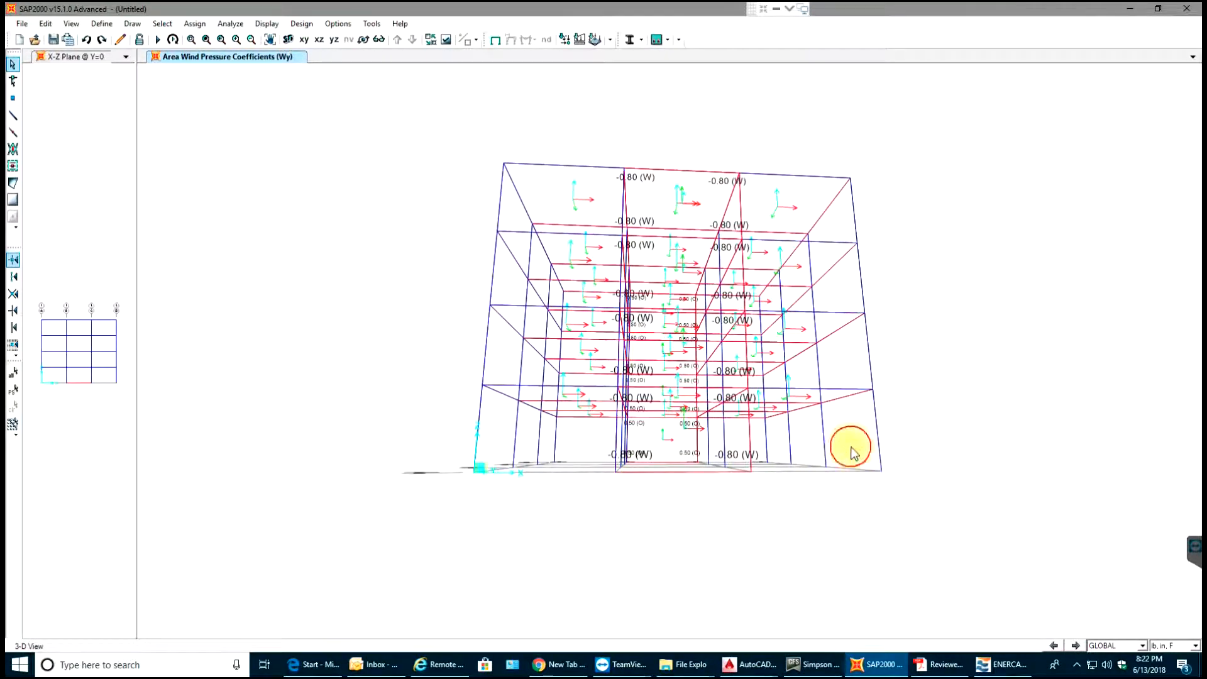
pyautogui.moveTo(905, 432); pyautogui.dragTo(340, 553)
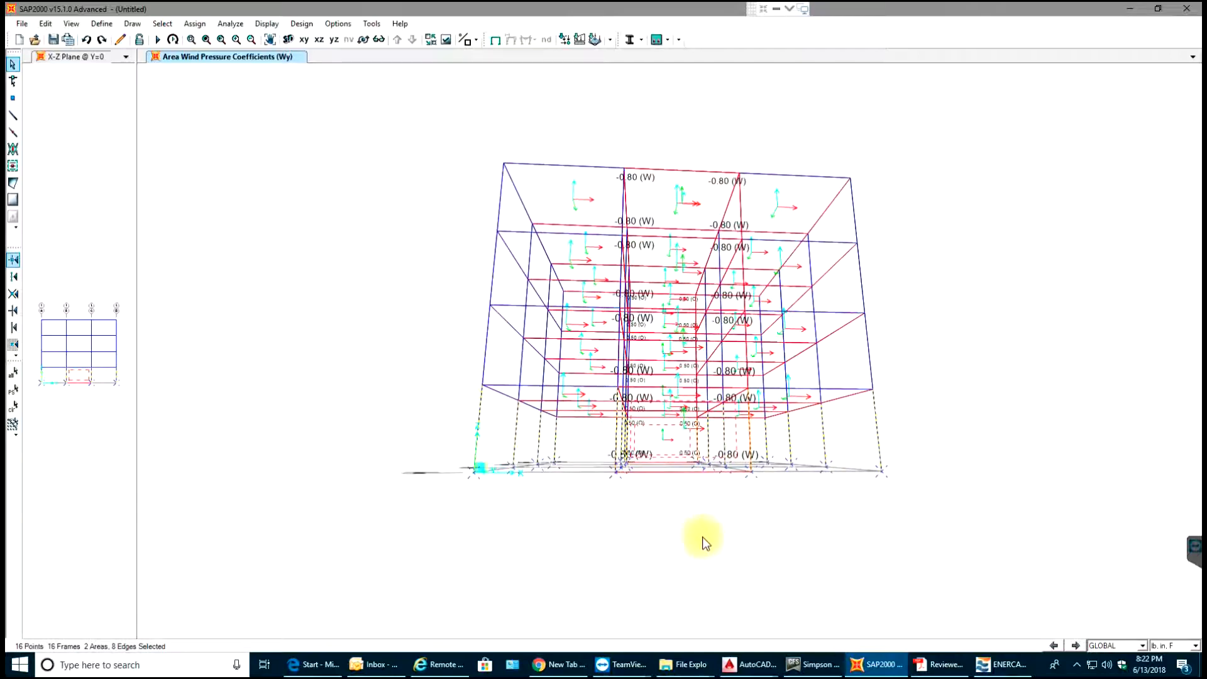
pyautogui.press('Escape')
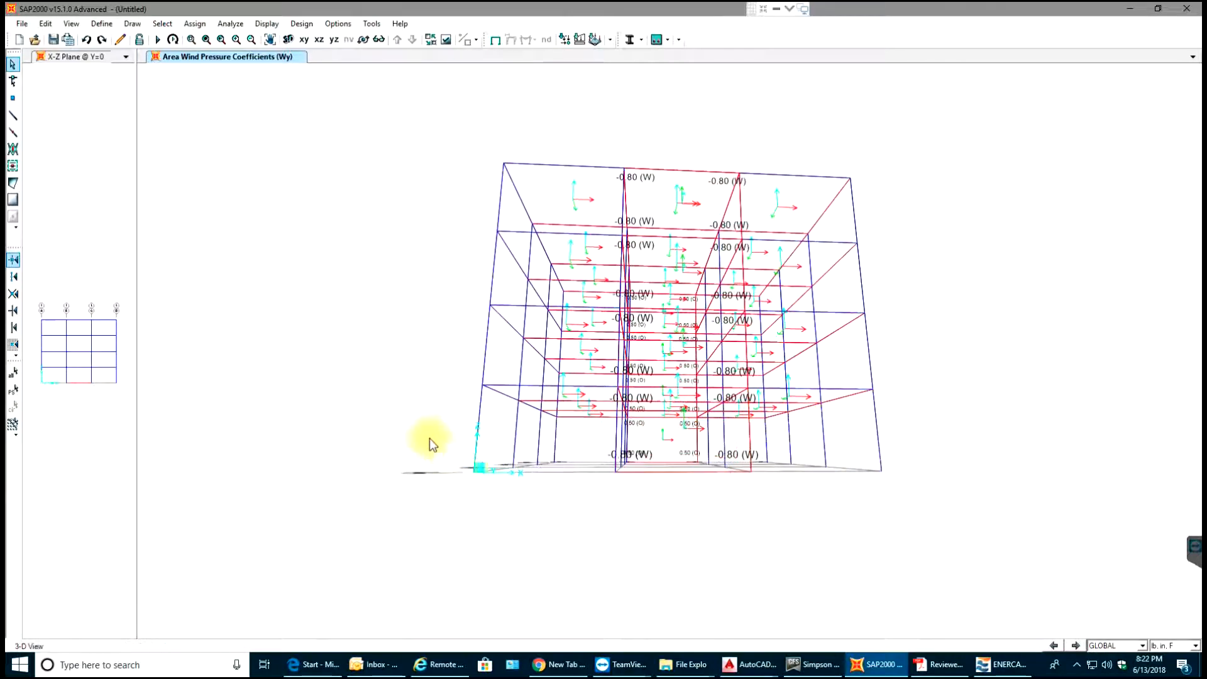
pyautogui.moveTo(418, 422); pyautogui.dragTo(469, 534)
pyautogui.moveTo(440, 434); pyautogui.dragTo(996, 568)
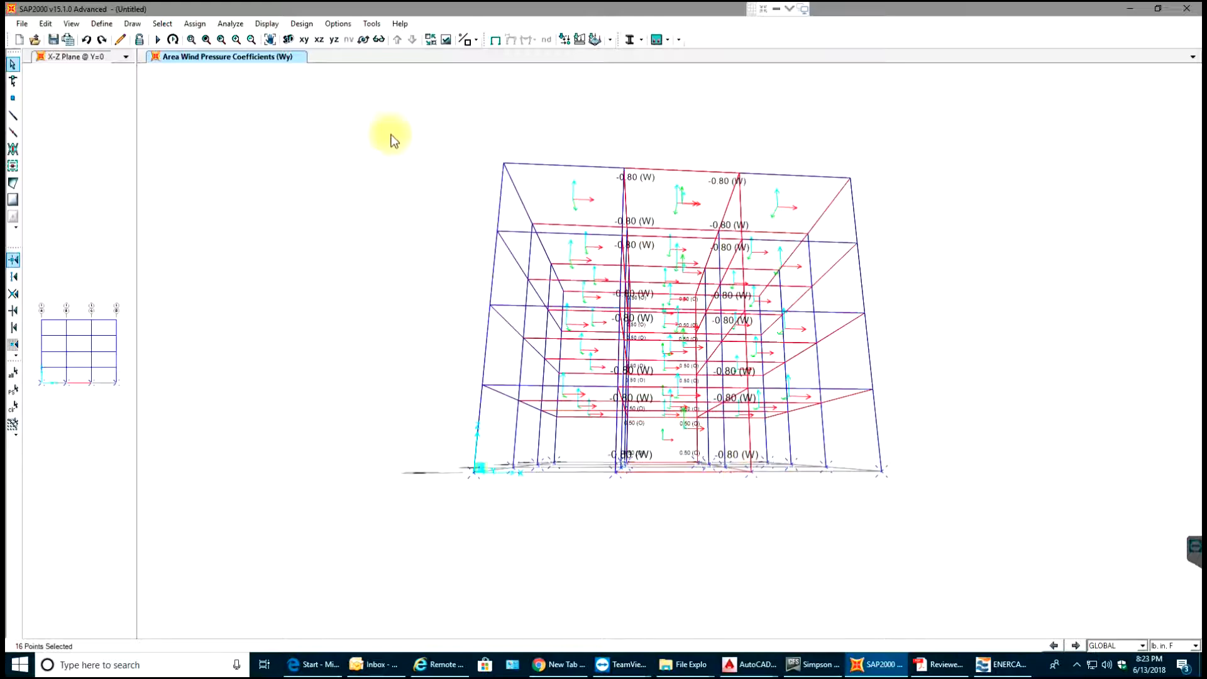
pyautogui.click(187, 28)
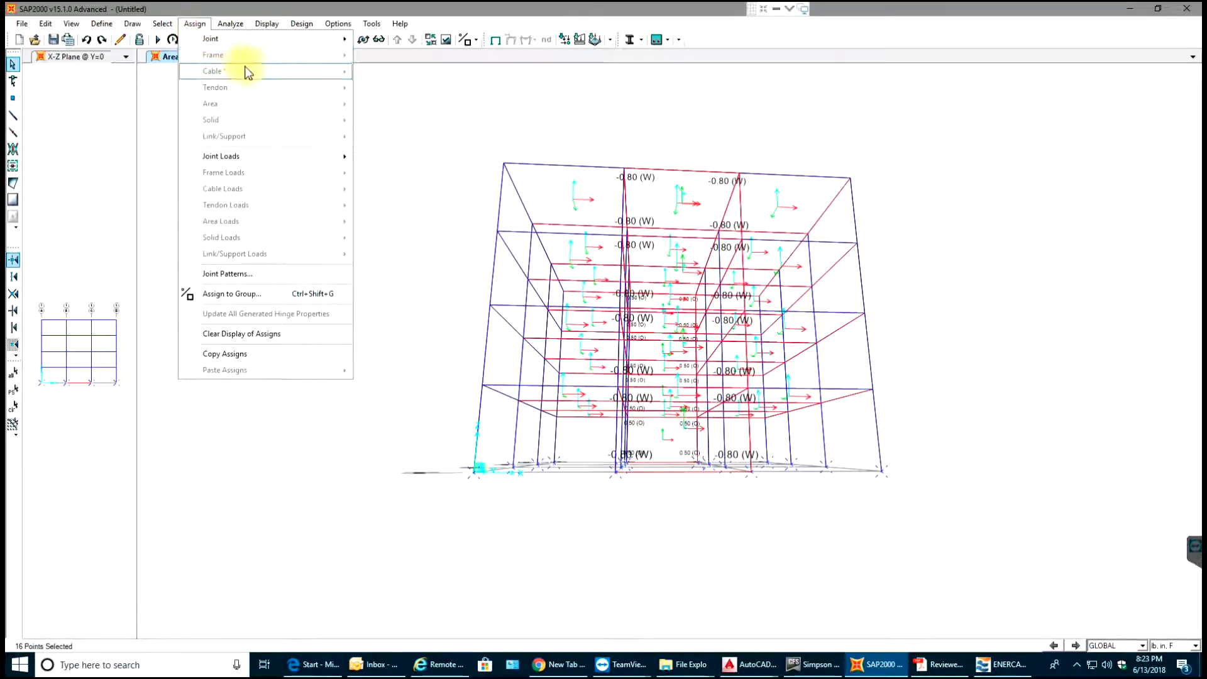
pyautogui.moveTo(345, 42)
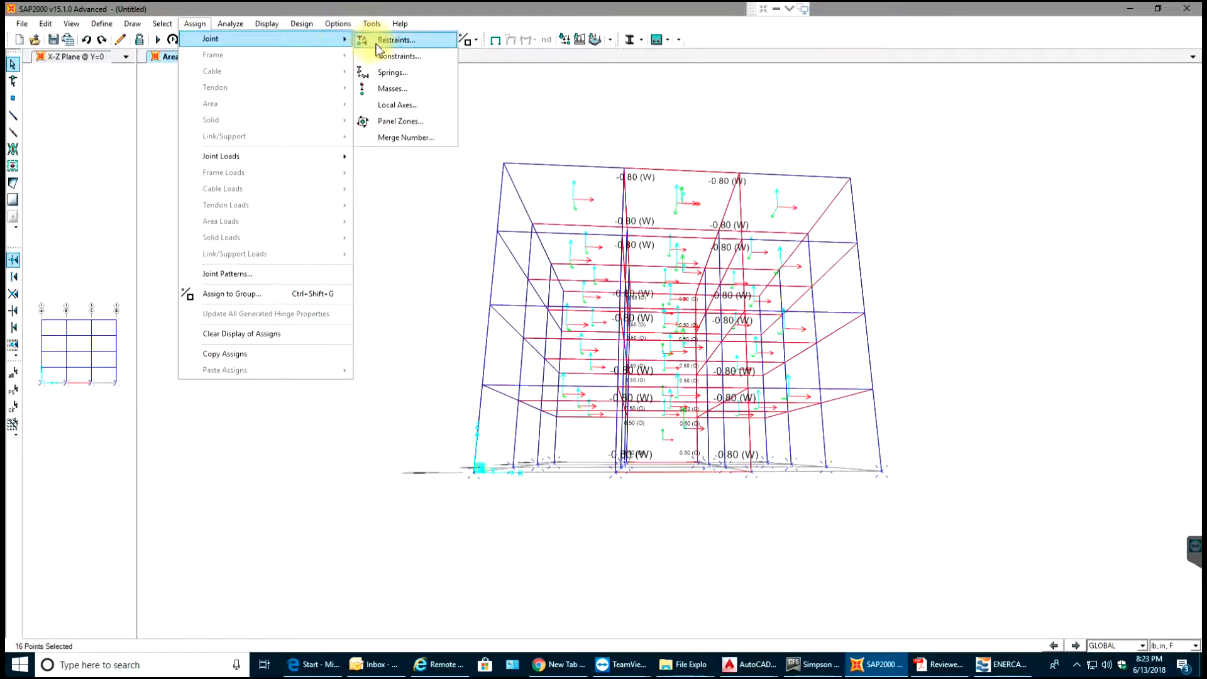
pyautogui.click(395, 40)
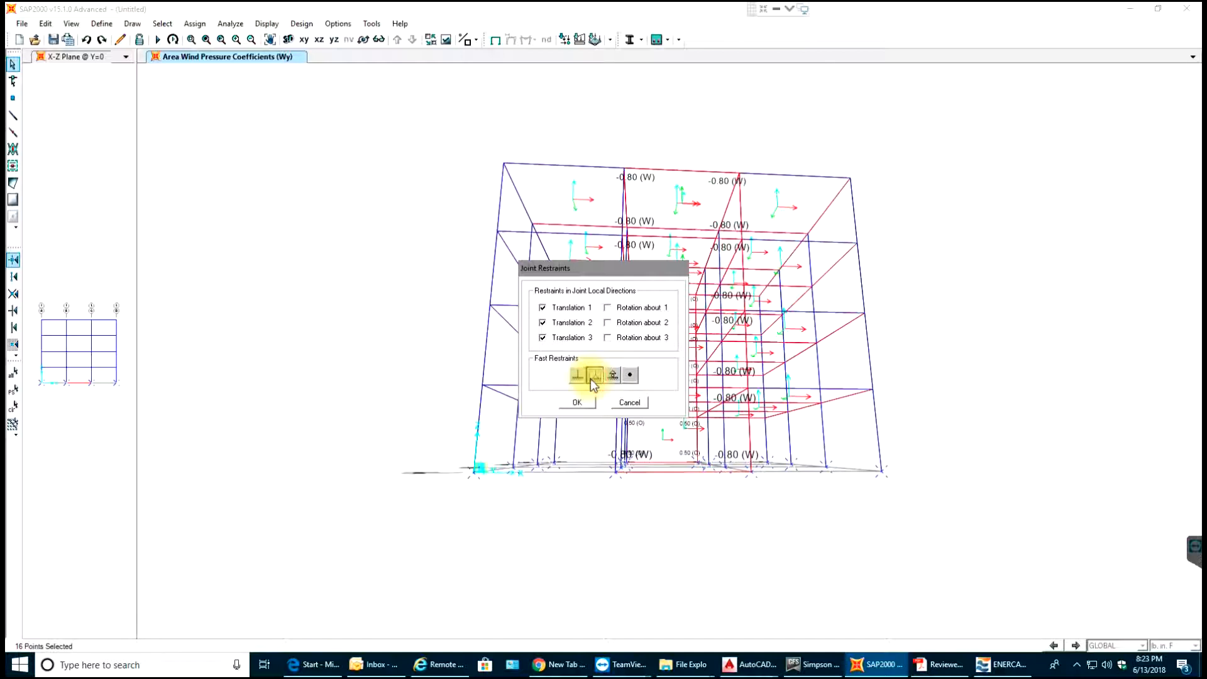
pyautogui.click(575, 407)
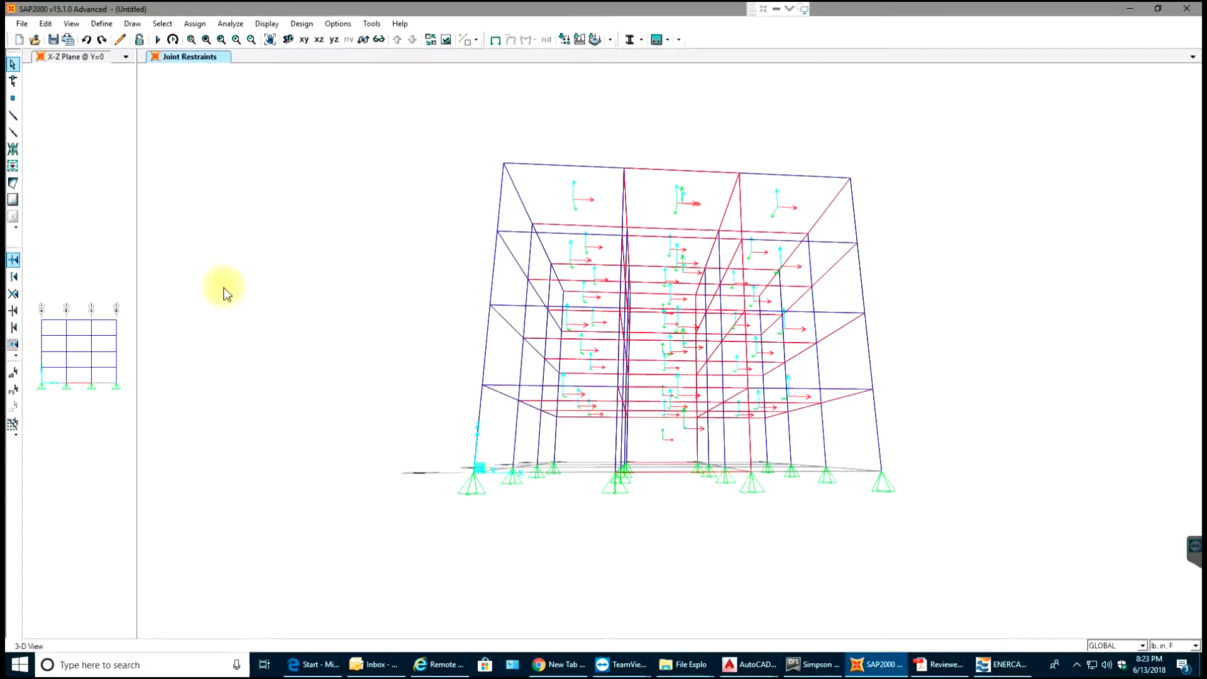
# Run the analysis for the DEAD, MODAL and Wy load cases, saving the model as "Wind analysis on area objects"
pyautogui.keyDown('shift'); pyautogui.moveTo(226, 289); pyautogui.dragTo(346, 342, button='middle'); pyautogui.keyUp('shift')
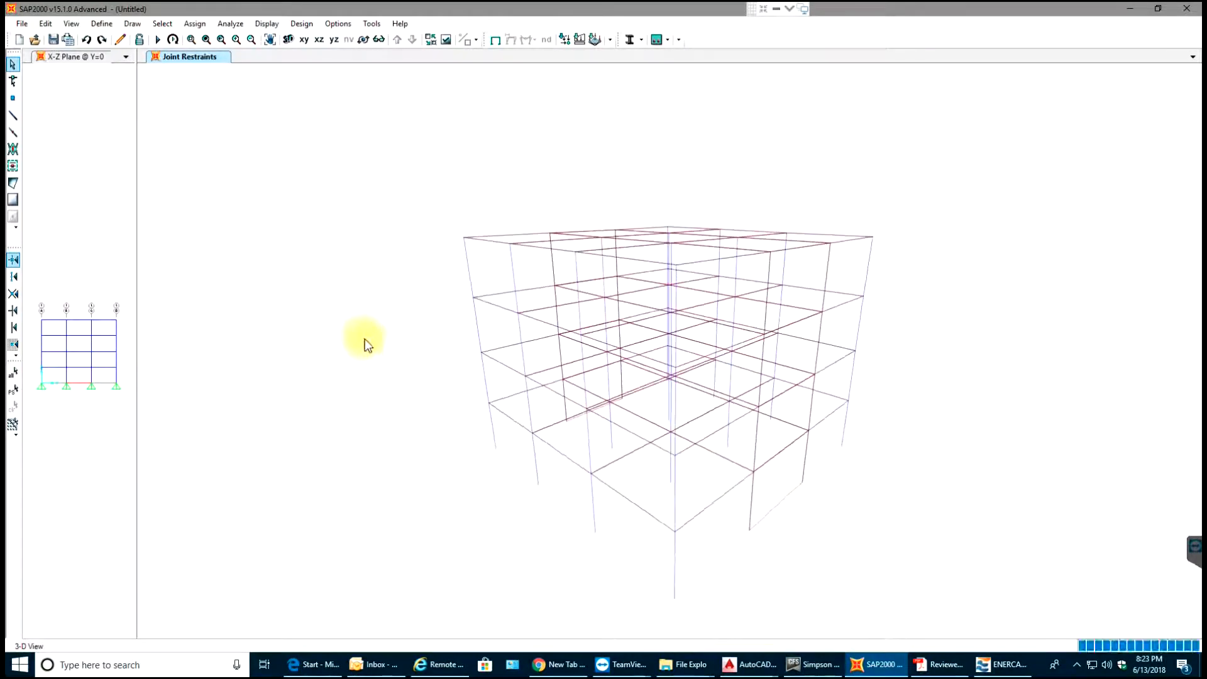
pyautogui.click(230, 23)
pyautogui.click(277, 95)
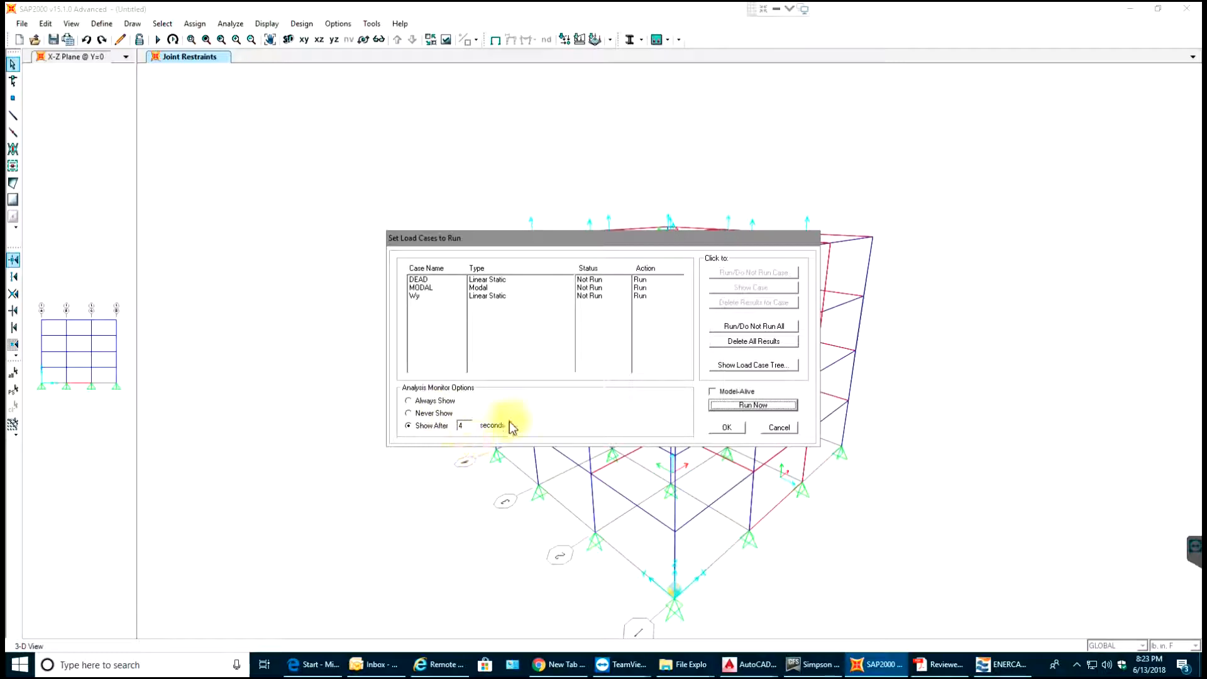
pyautogui.click(746, 405)
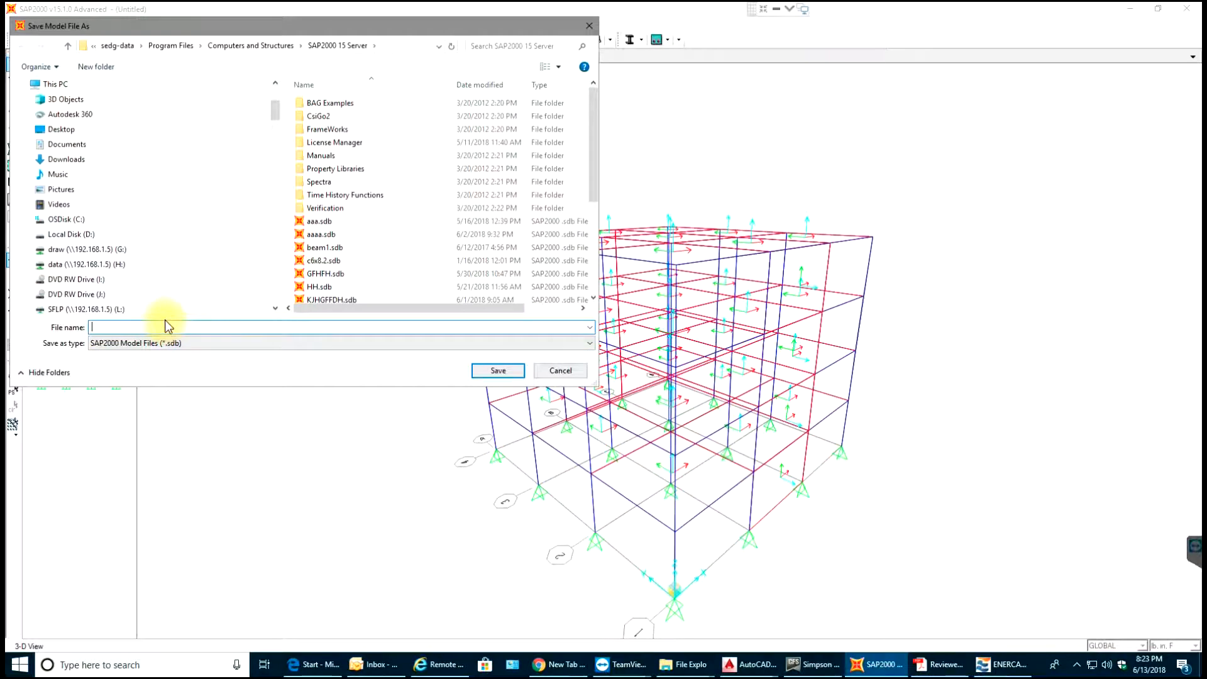
pyautogui.write('Wind analysis on area objects')
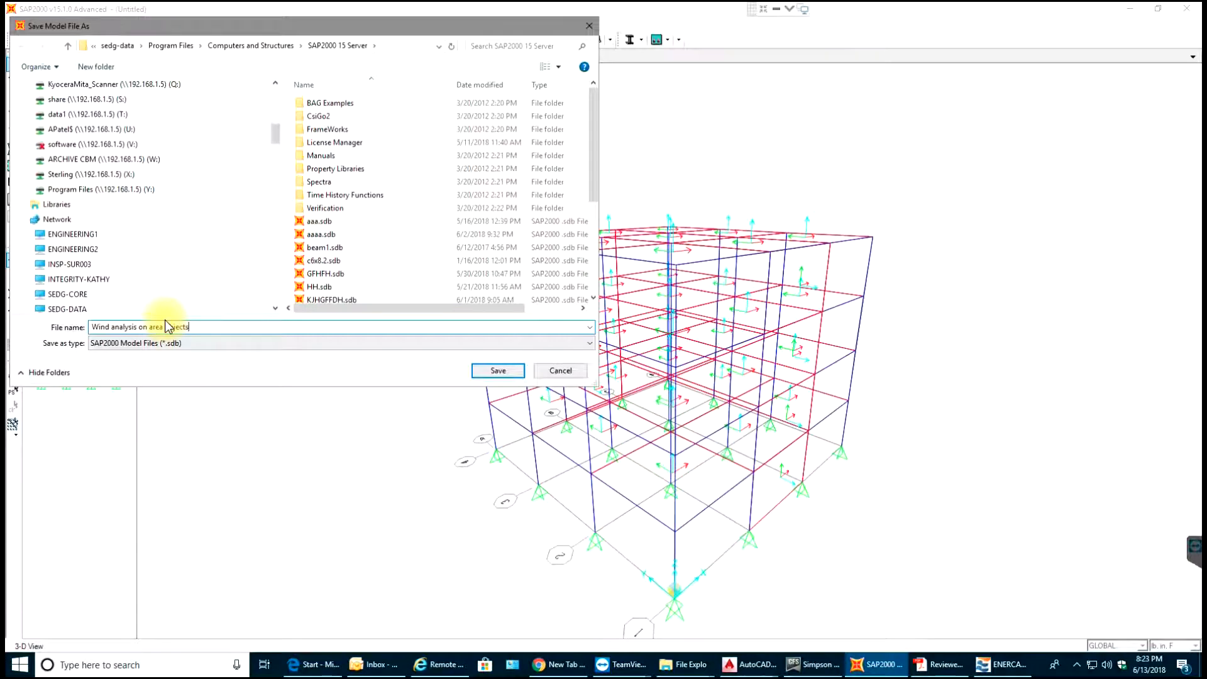
pyautogui.click(489, 371)
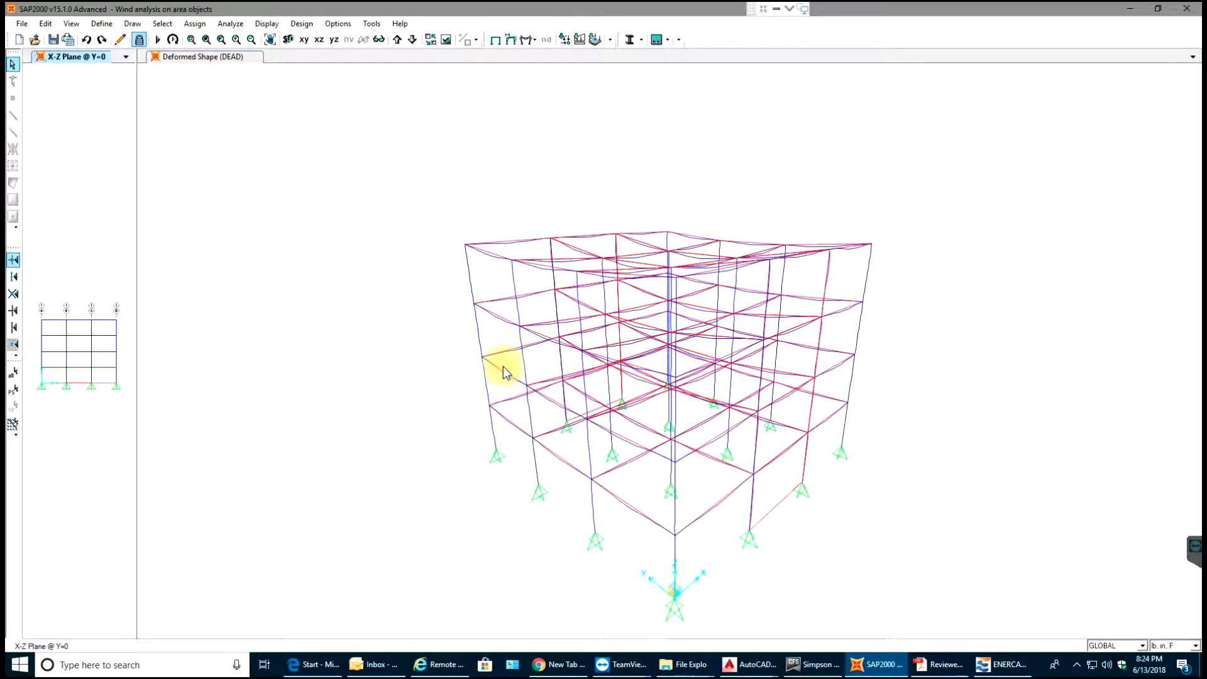
# Animate the building's deformed shape for the DEAD load case, then stop the animation
pyautogui.click(409, 185)
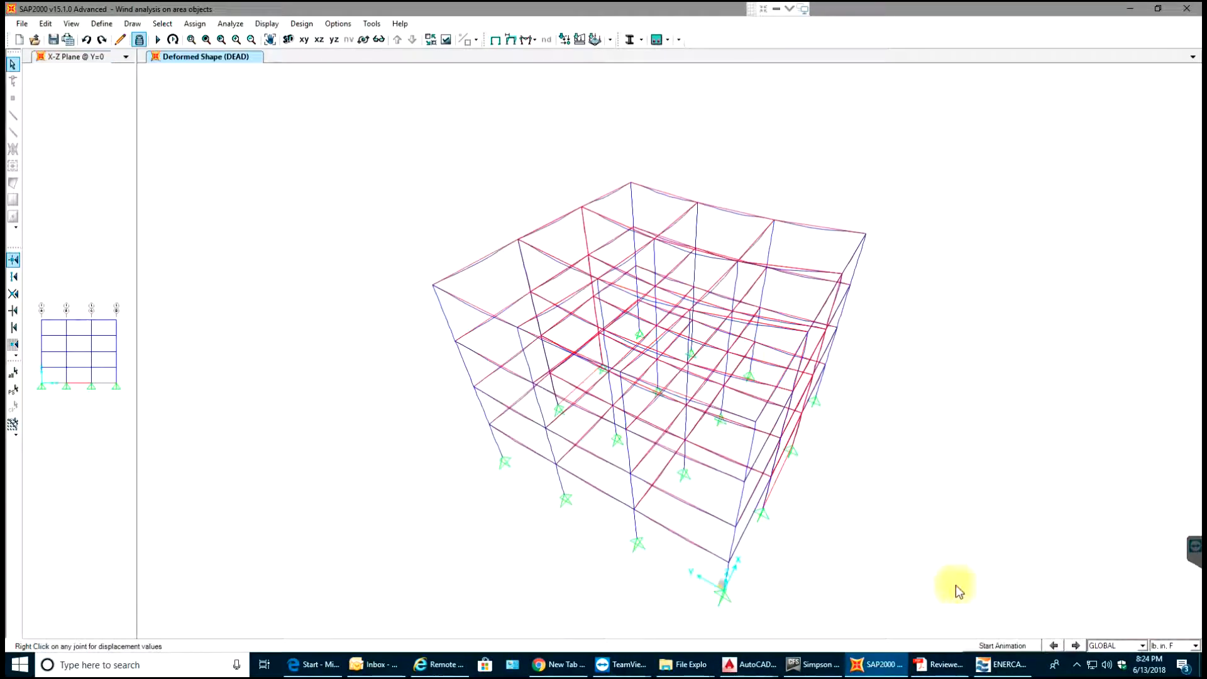
pyautogui.click(1022, 646)
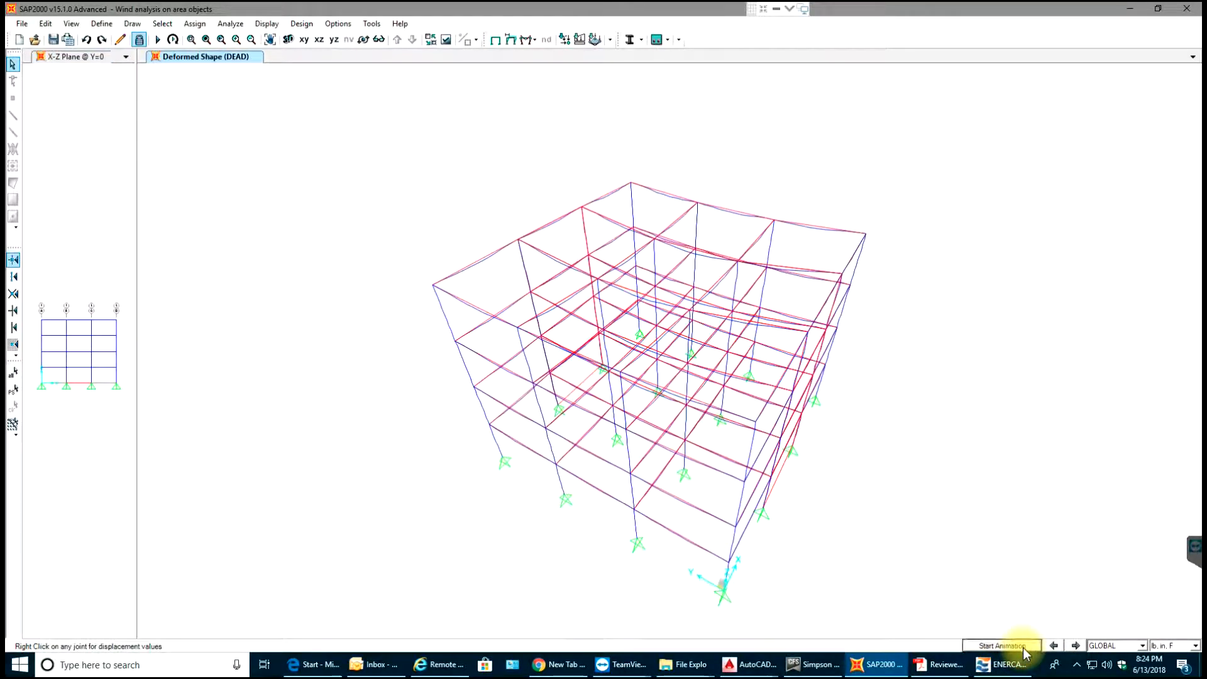
pyautogui.click(1023, 646)
pyautogui.click(1022, 646)
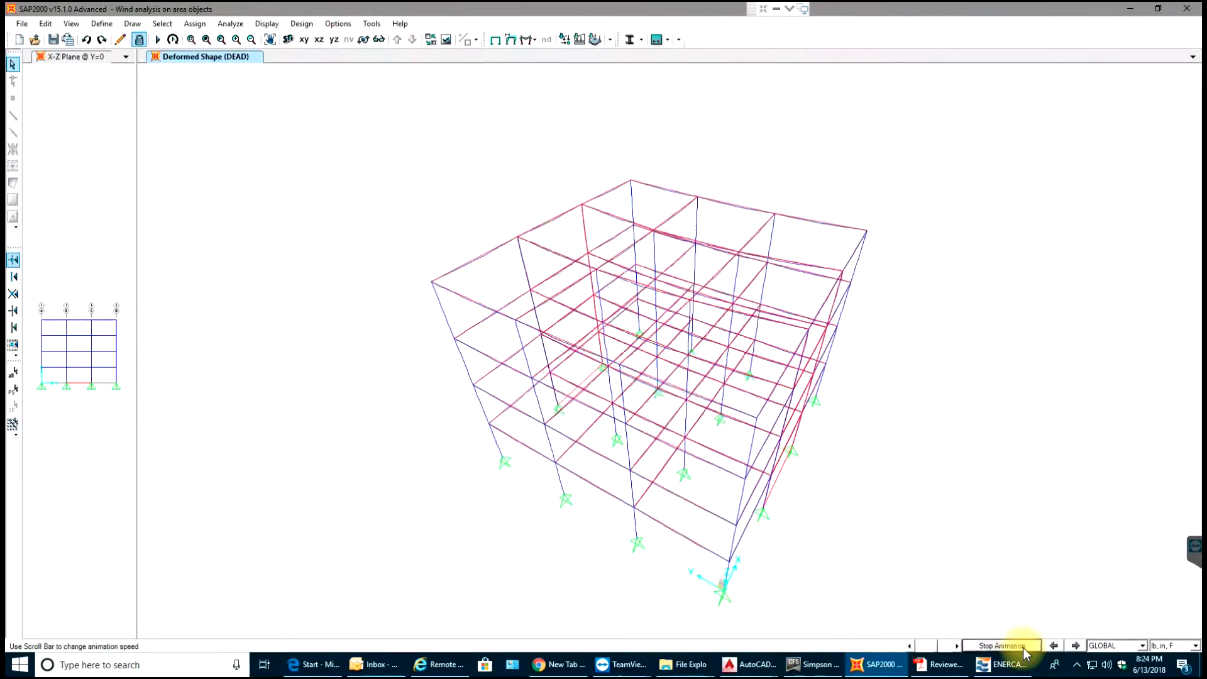
pyautogui.click(1023, 646)
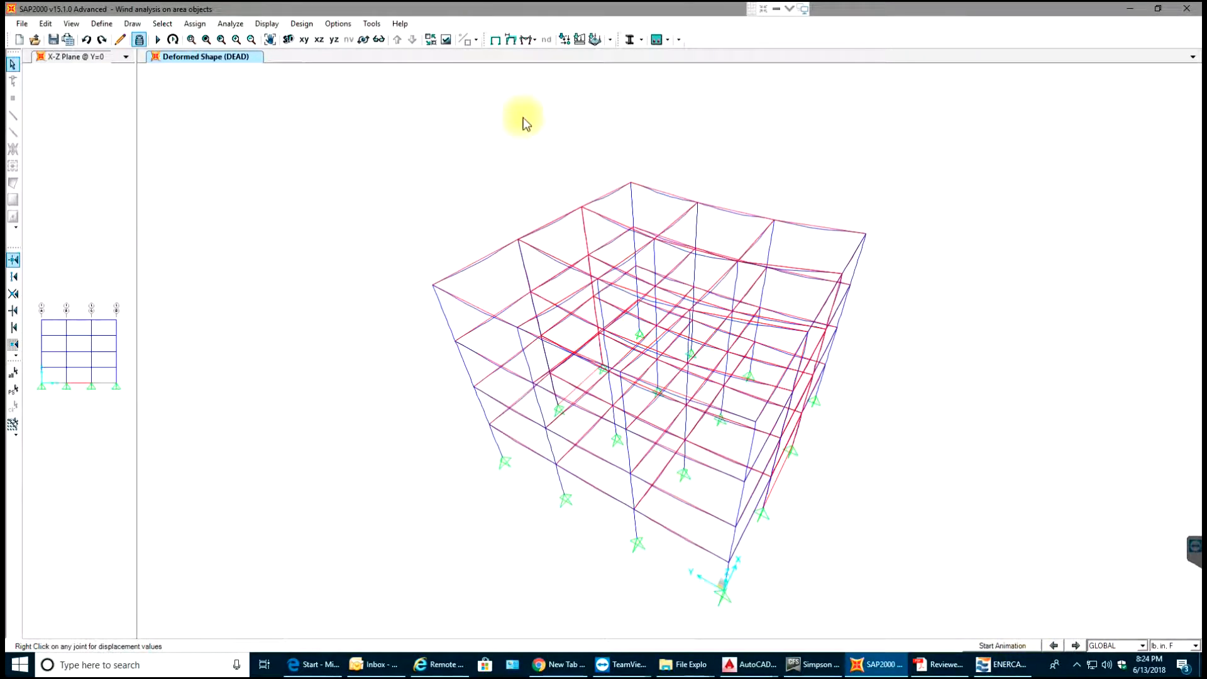
# Display the deformed shape for the Wy wind load case and start its animation
pyautogui.click(511, 41)
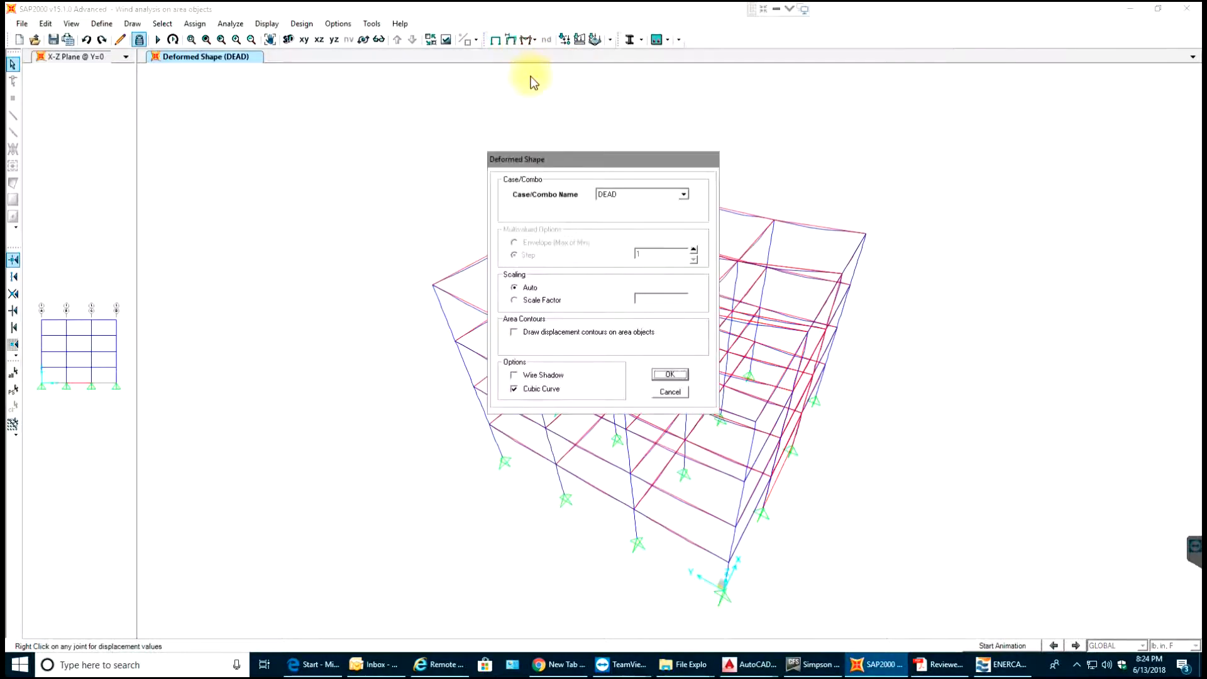
pyautogui.click(654, 199)
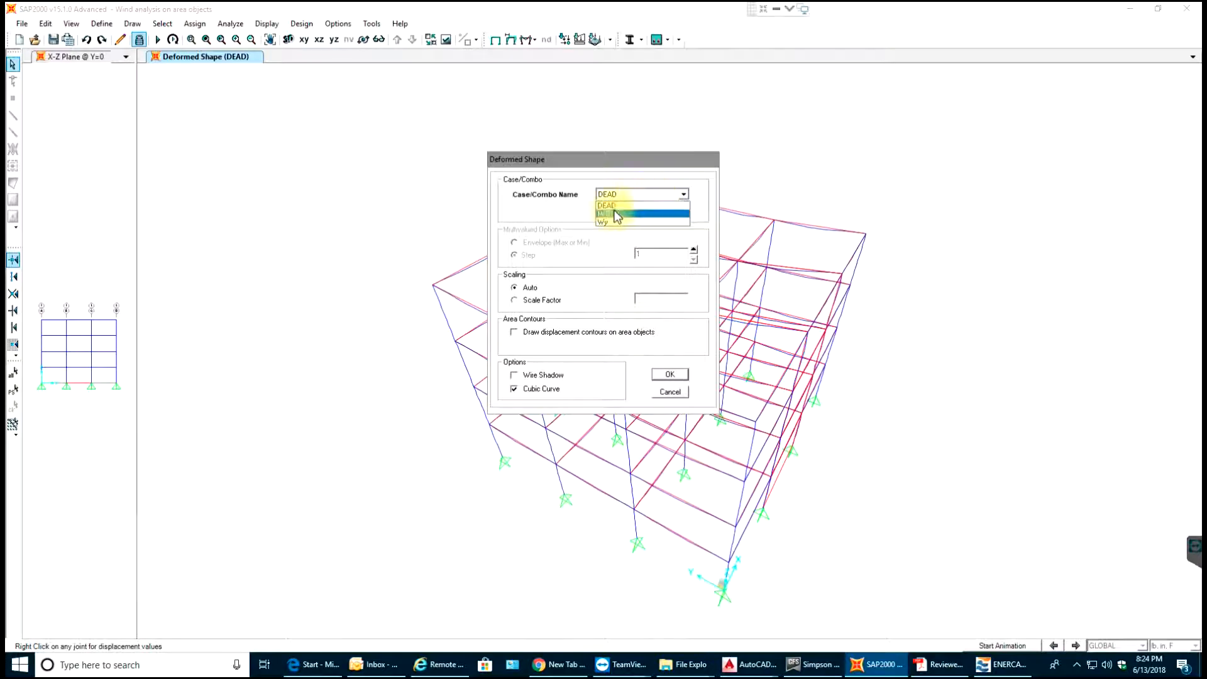
pyautogui.click(663, 210)
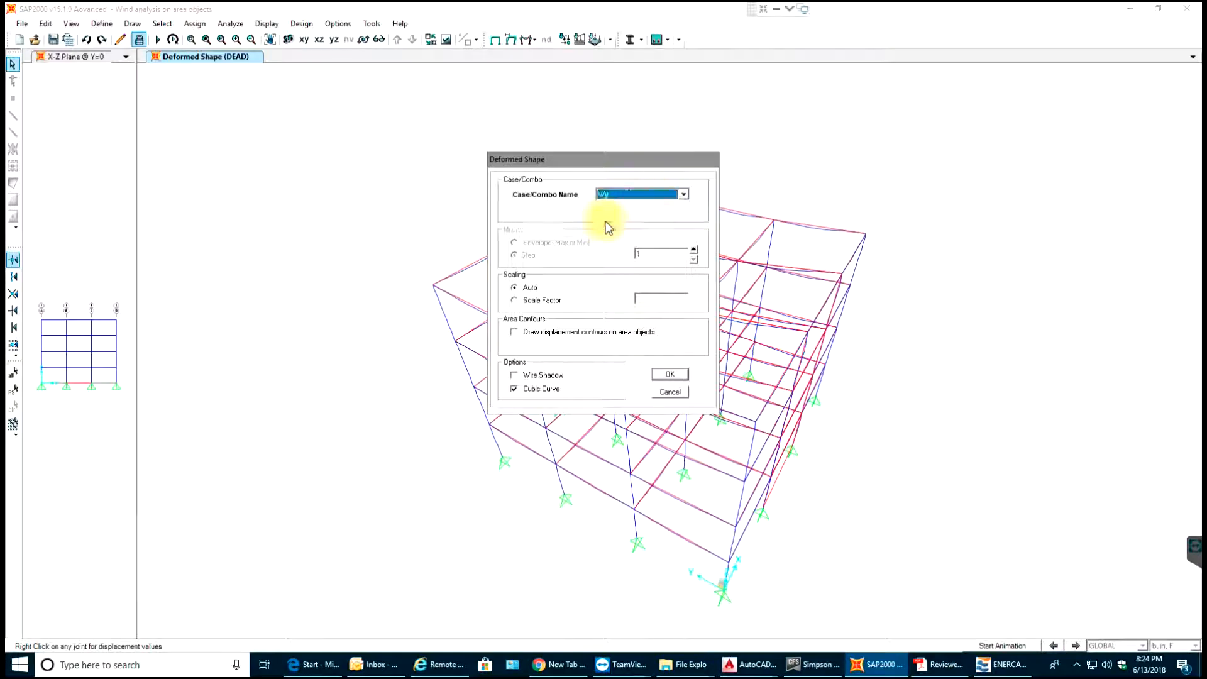
pyautogui.click(655, 376)
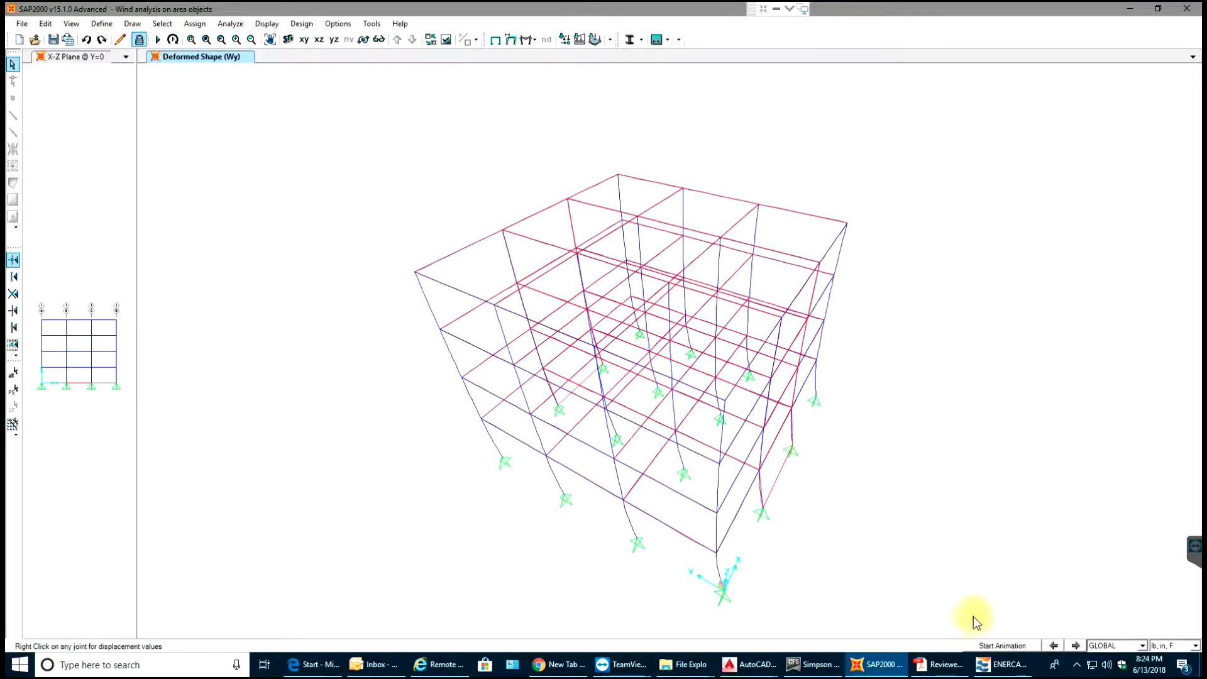
pyautogui.click(1001, 645)
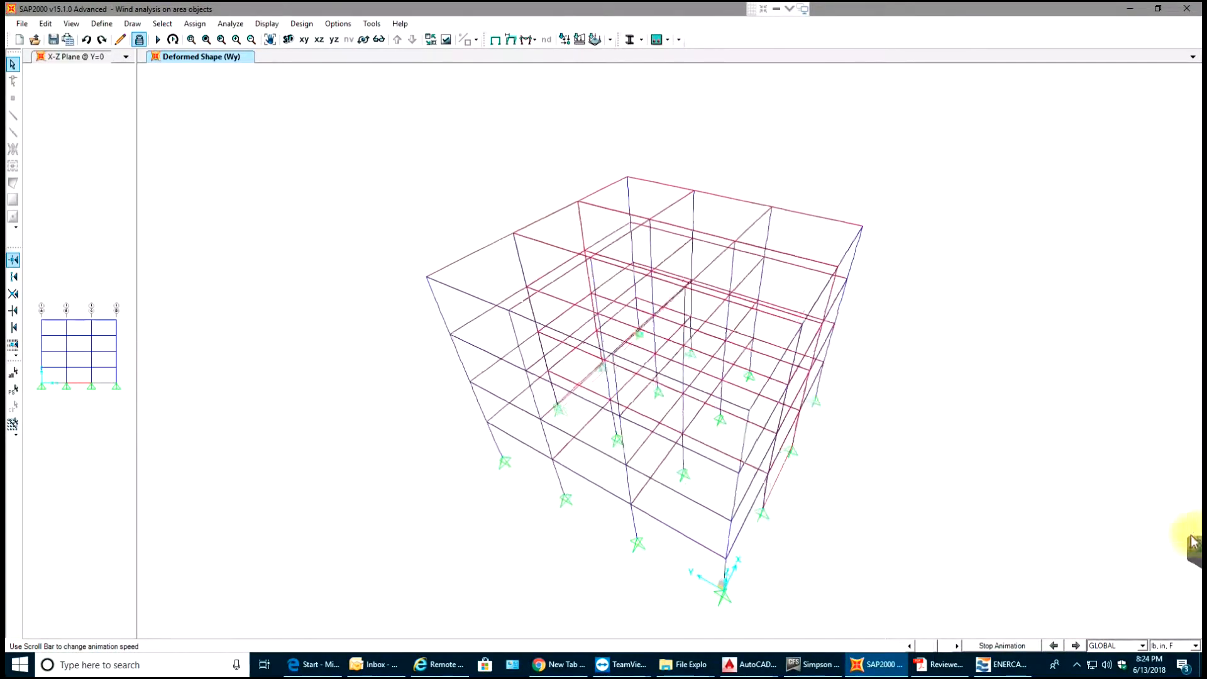
# Raise the Sponsored session volume to maximum in the Windows Volume Mixer and close the mixer
pyautogui.click(1195, 555)
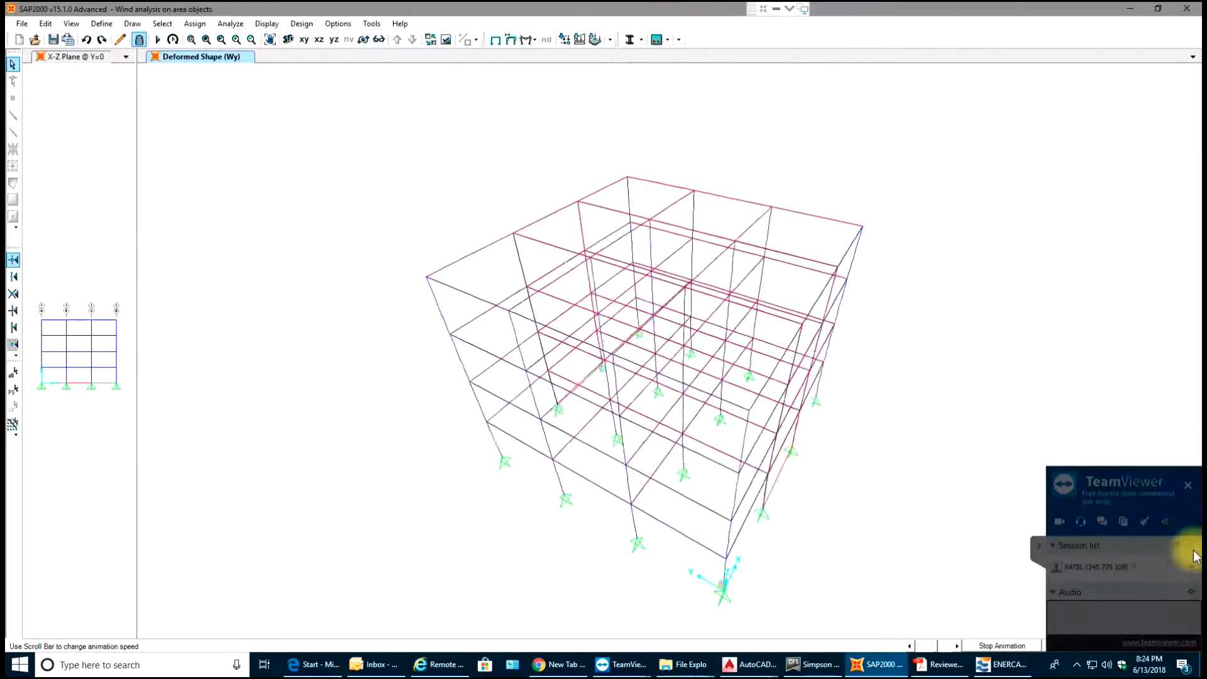
pyautogui.click(1041, 549)
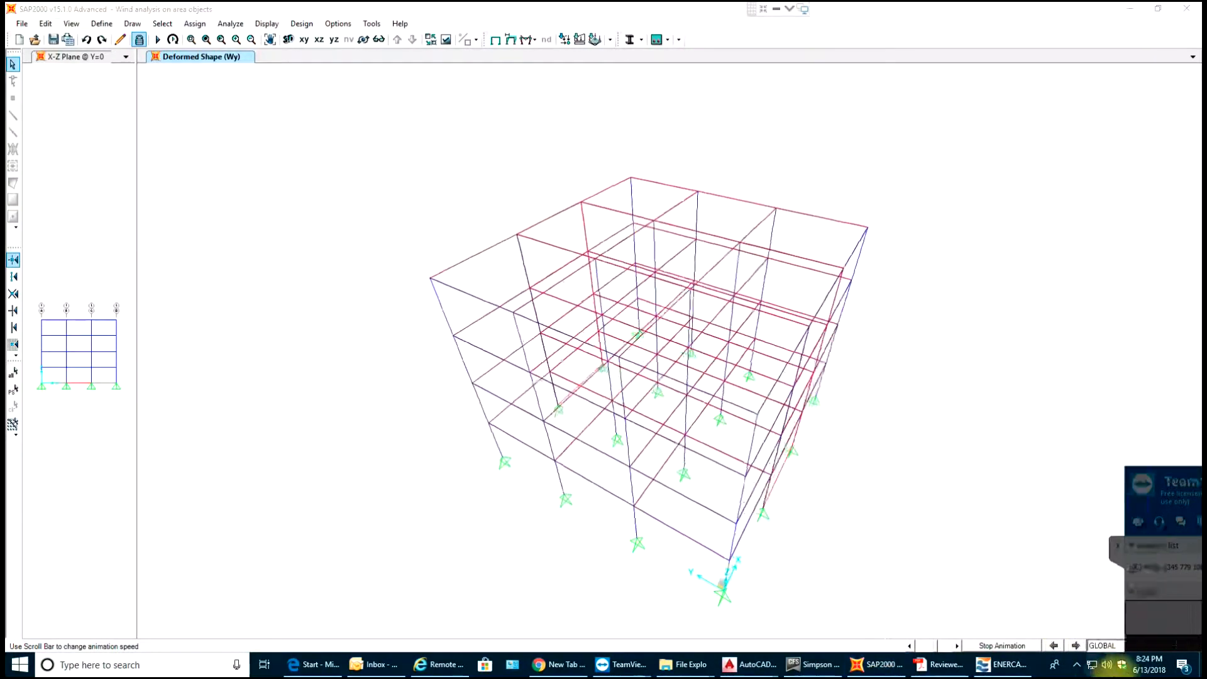
pyautogui.click(1112, 666)
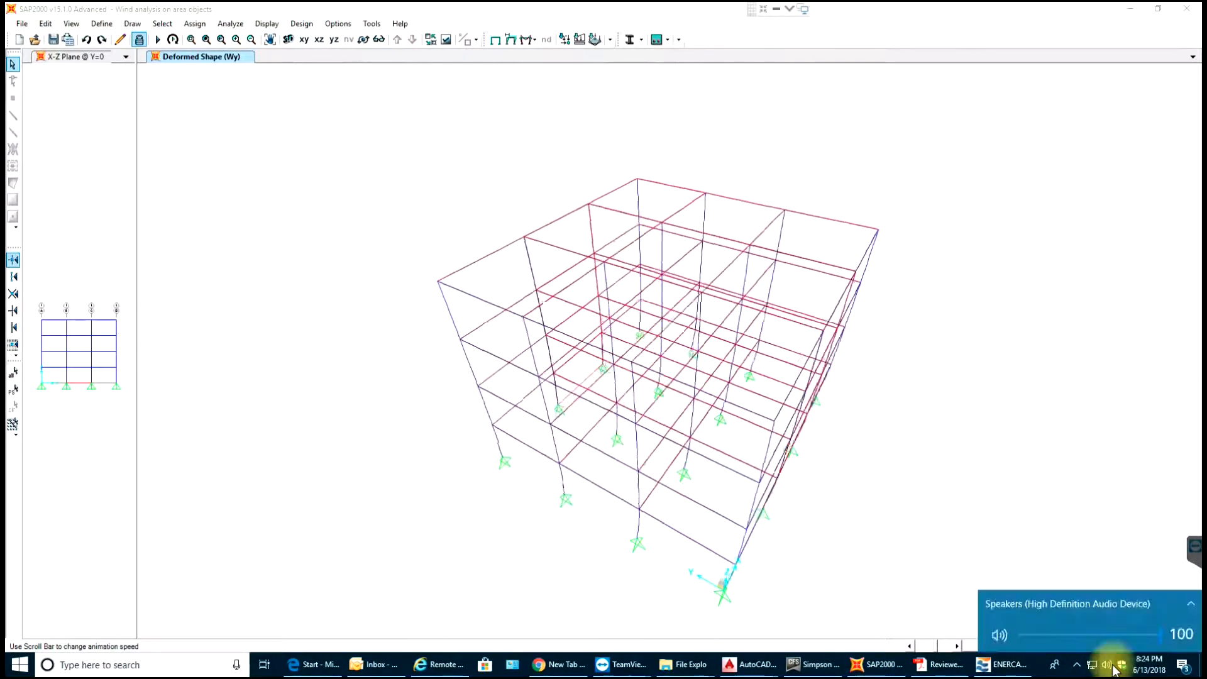
pyautogui.click(1113, 668)
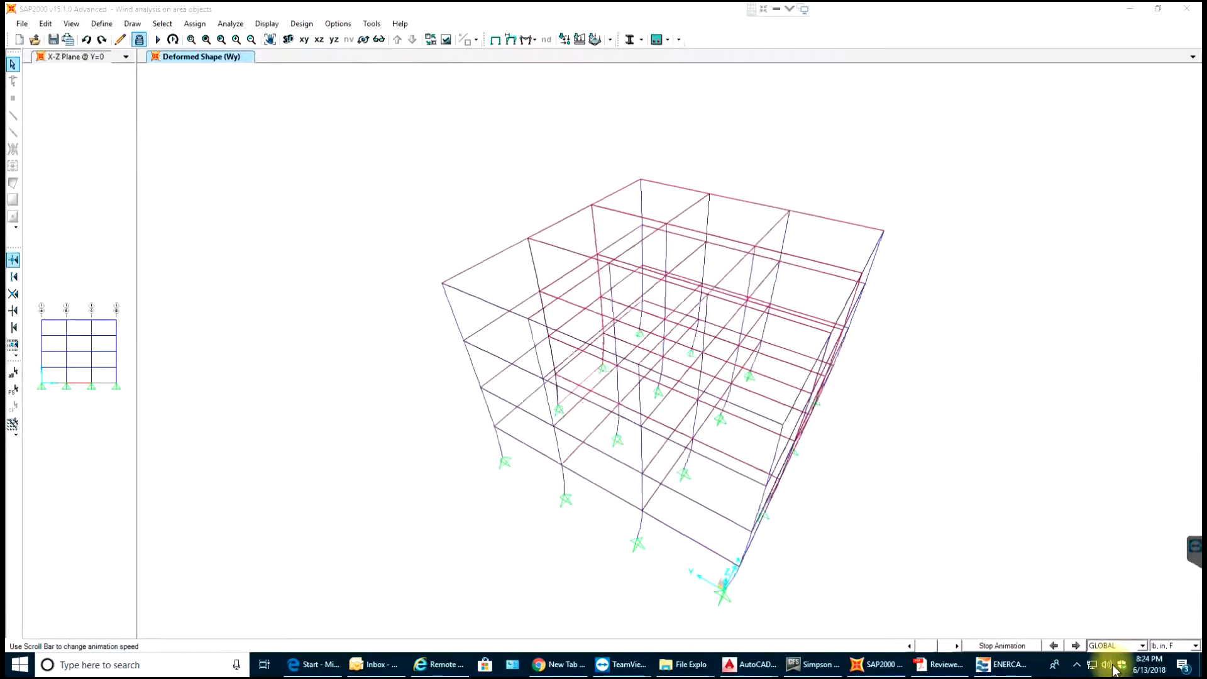
pyautogui.rightClick(1113, 668)
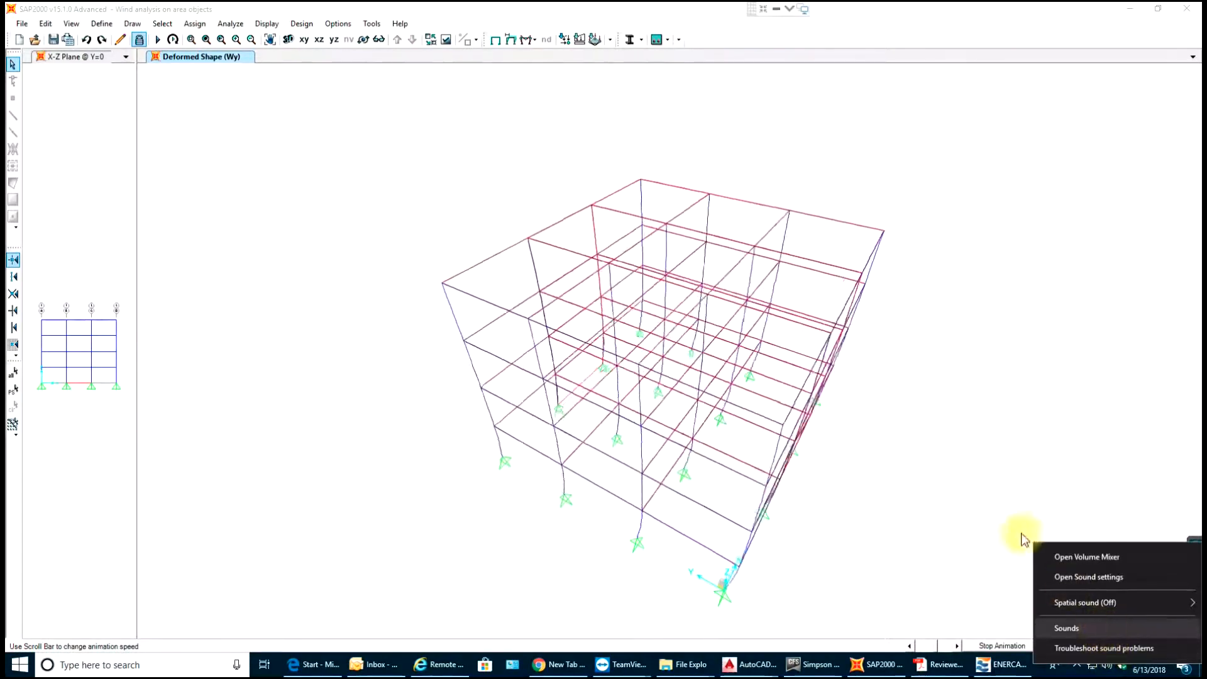
pyautogui.click(1071, 558)
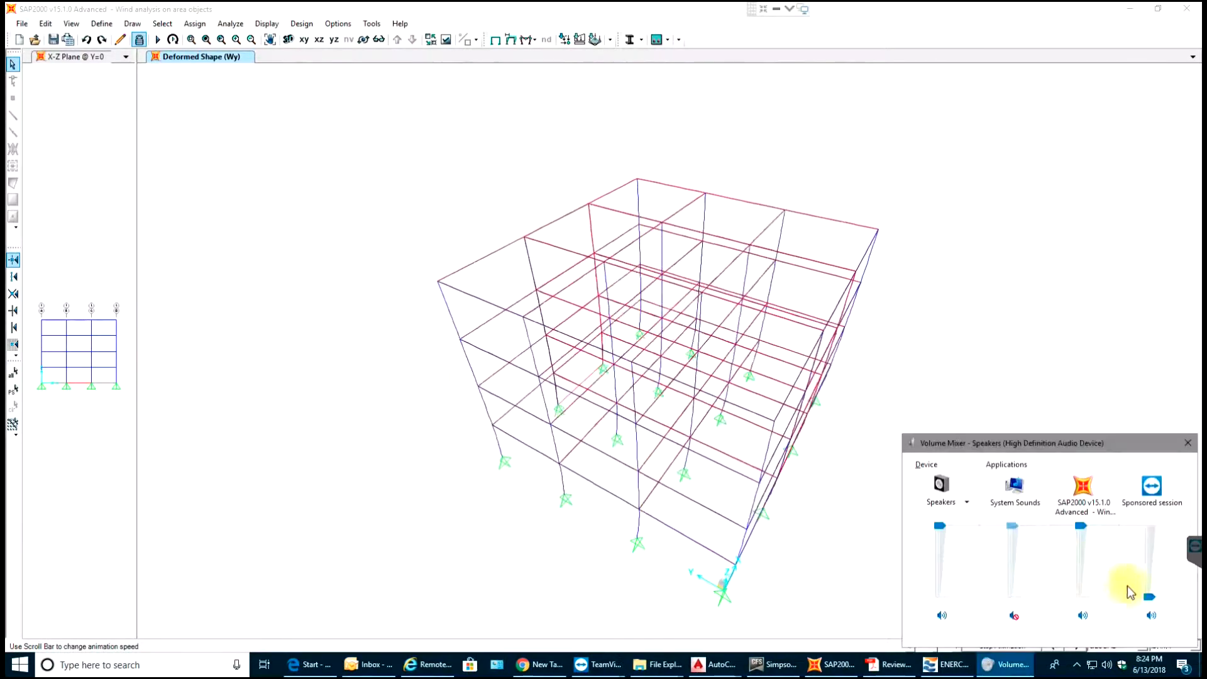
pyautogui.moveTo(1147, 600); pyautogui.dragTo(1149, 527)
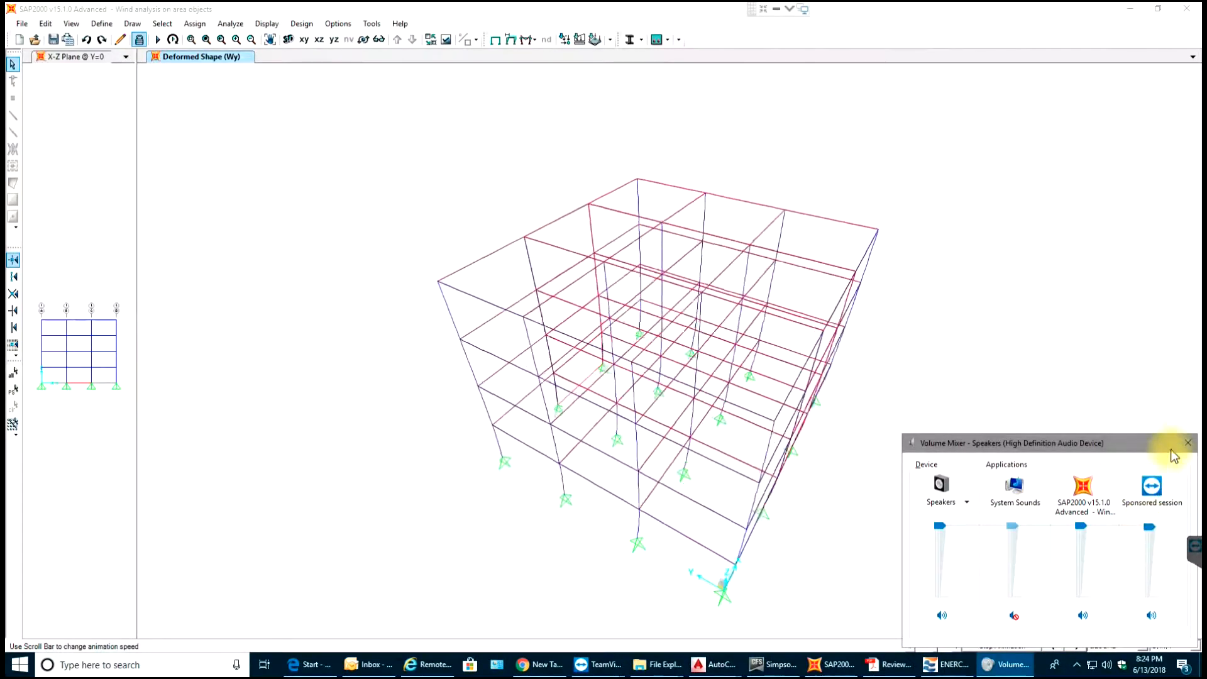
pyautogui.click(1185, 444)
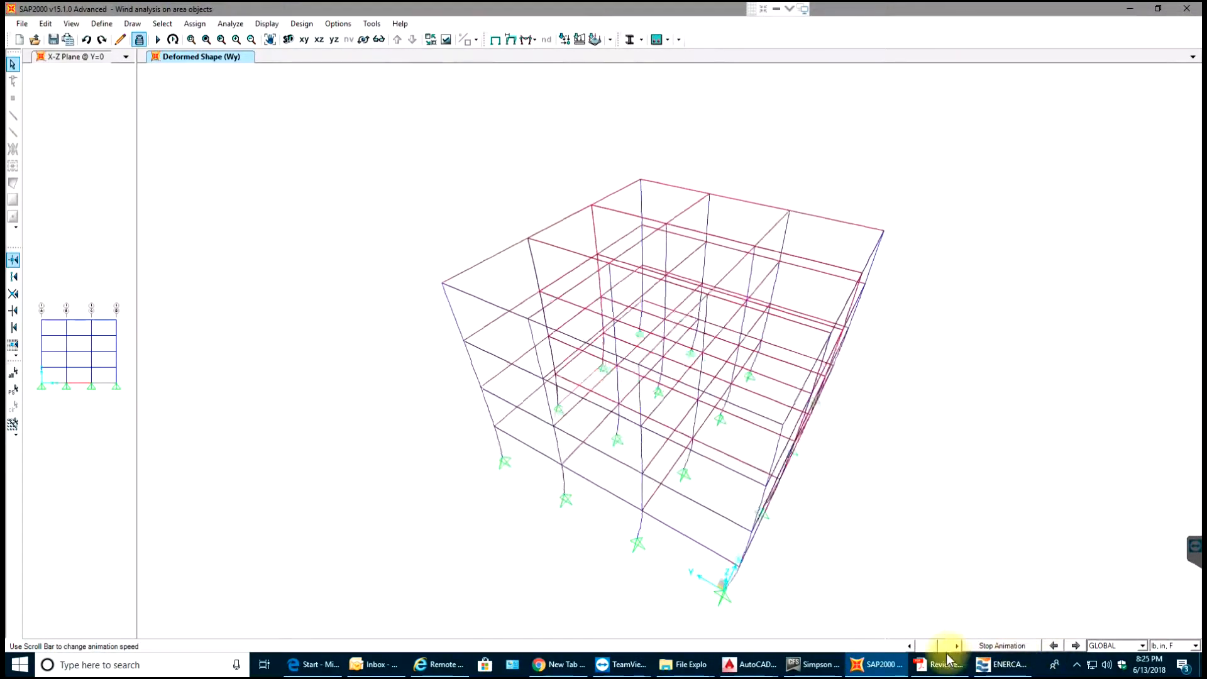
# Stop the Wy deformed-shape animation and display the Uy displacement contours on the area objects for the Wy case
pyautogui.moveTo(934, 644)
pyautogui.mouseDown()
pyautogui.moveTo(893, 631)
pyautogui.moveTo(919, 639)
pyautogui.mouseUp()
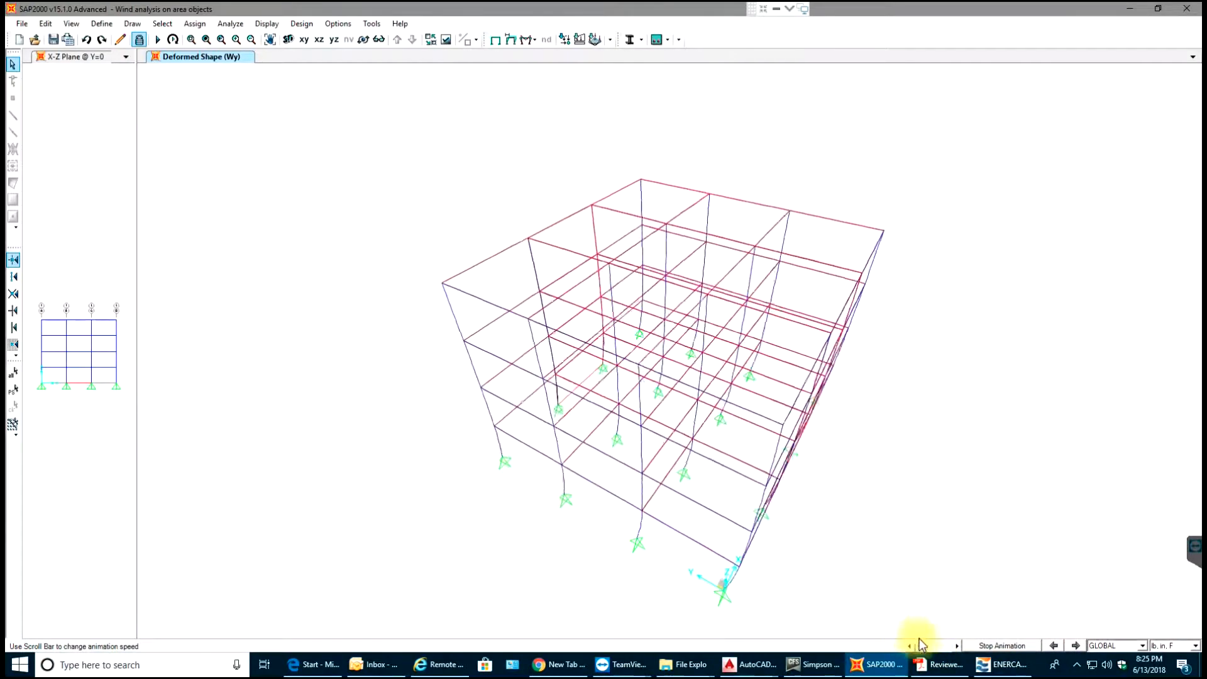
pyautogui.click(1005, 646)
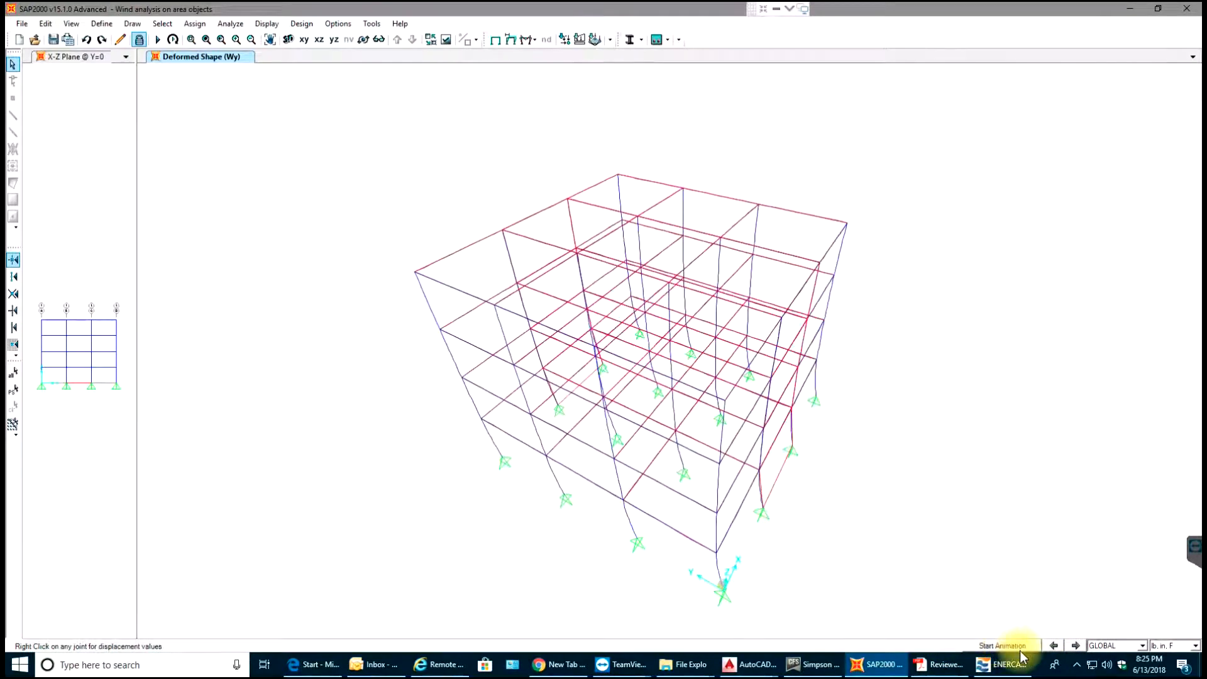
pyautogui.click(515, 46)
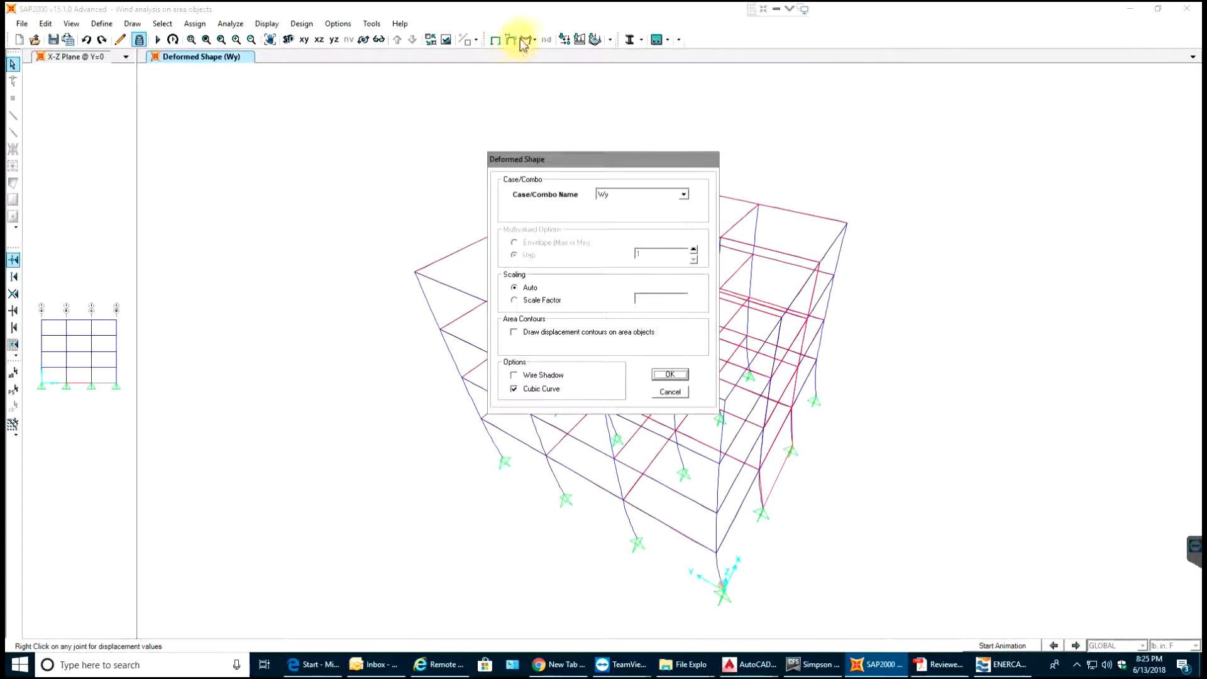
pyautogui.click(514, 332)
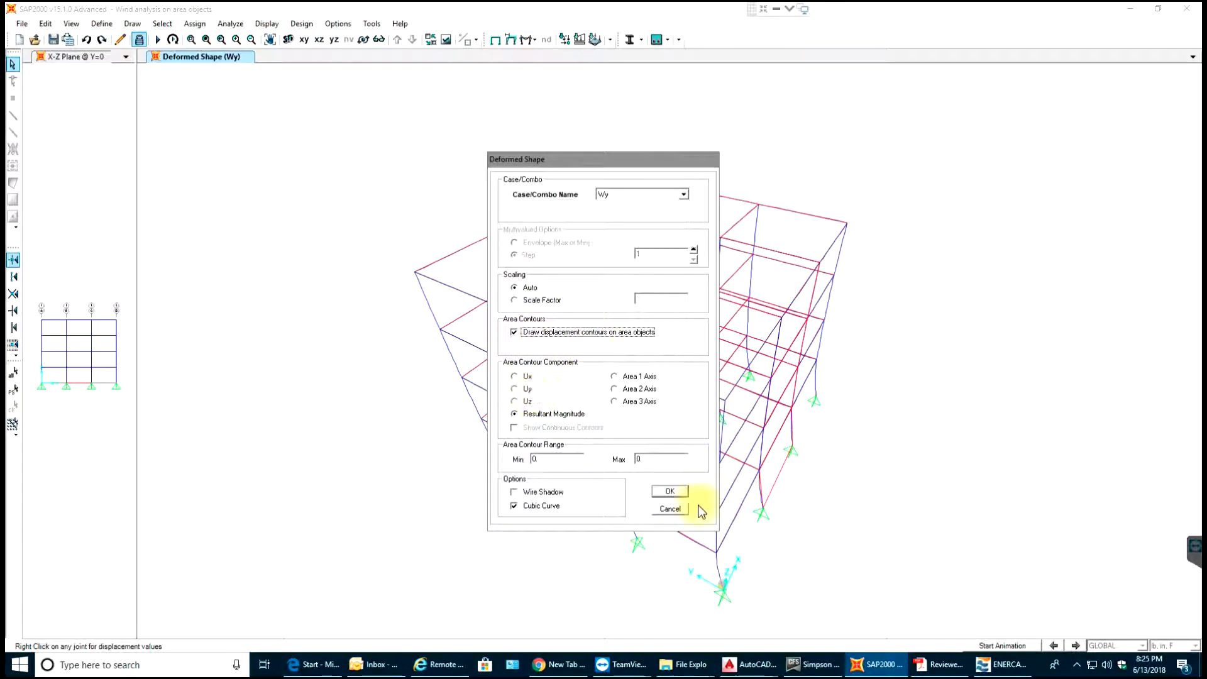
pyautogui.click(517, 389)
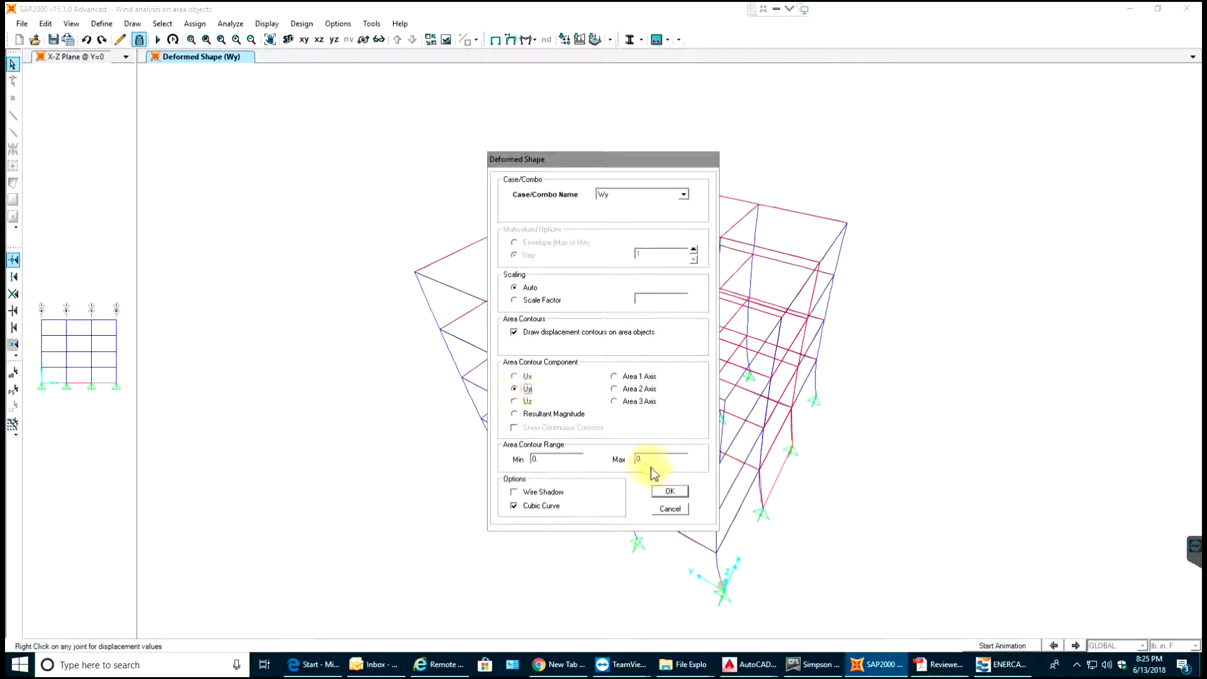
pyautogui.click(670, 491)
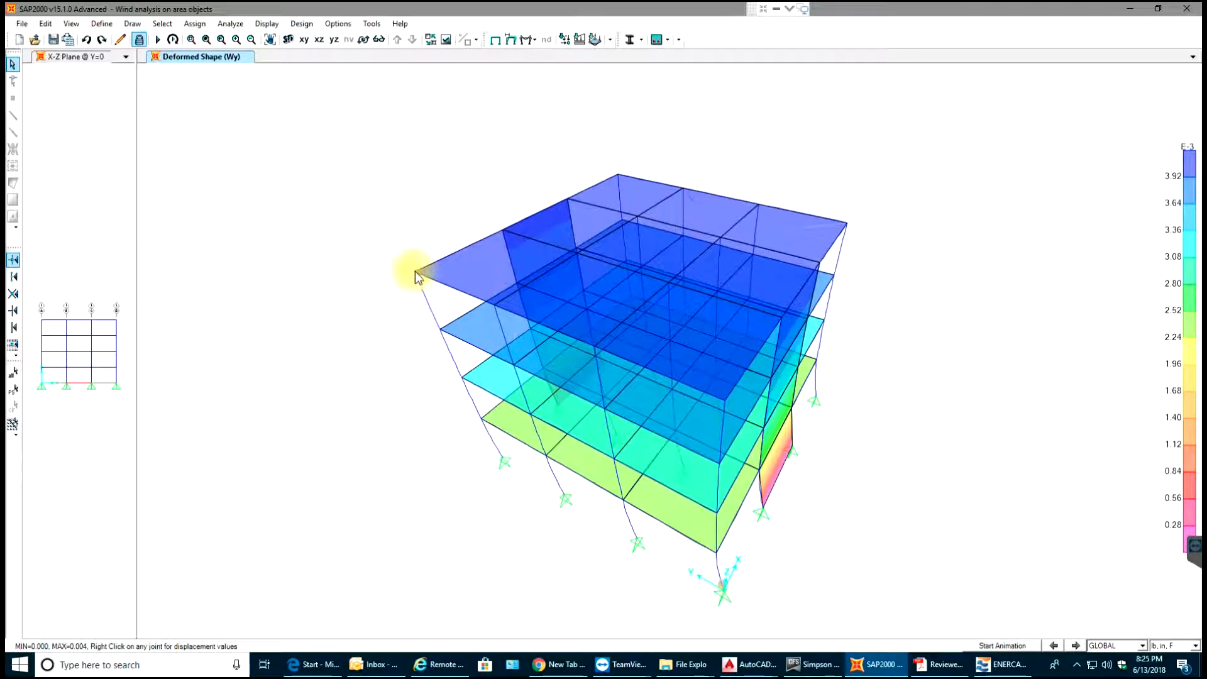
pyautogui.moveTo(416, 277)
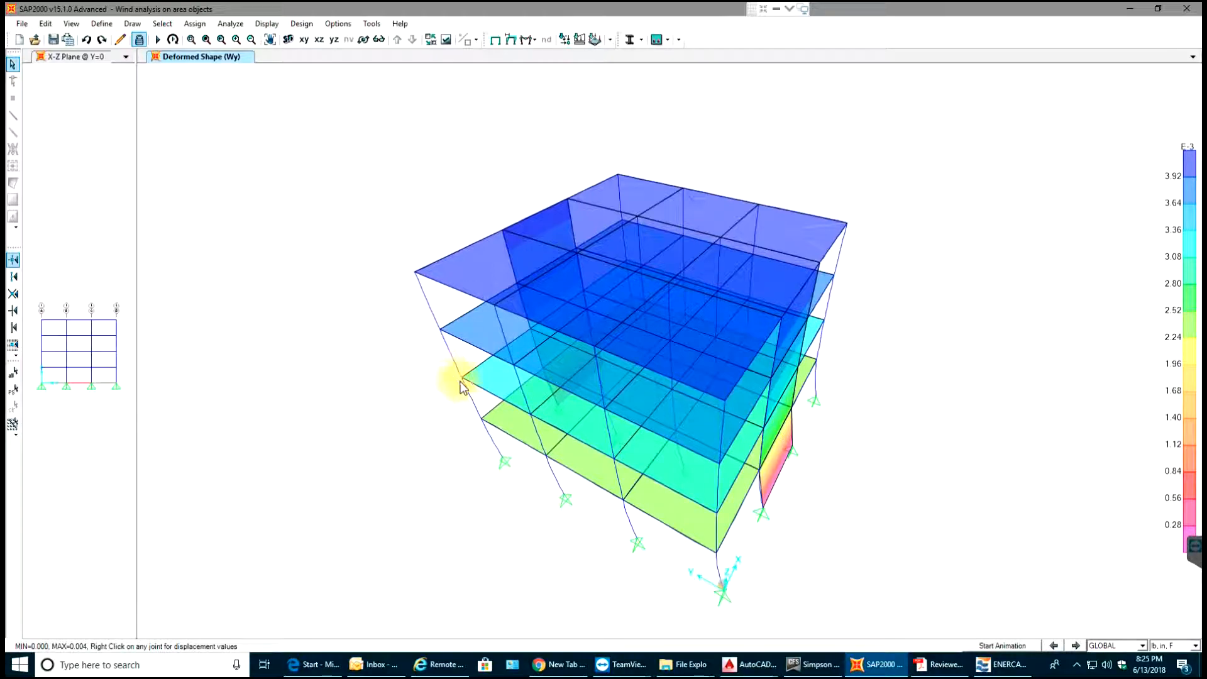
pyautogui.moveTo(462, 383)
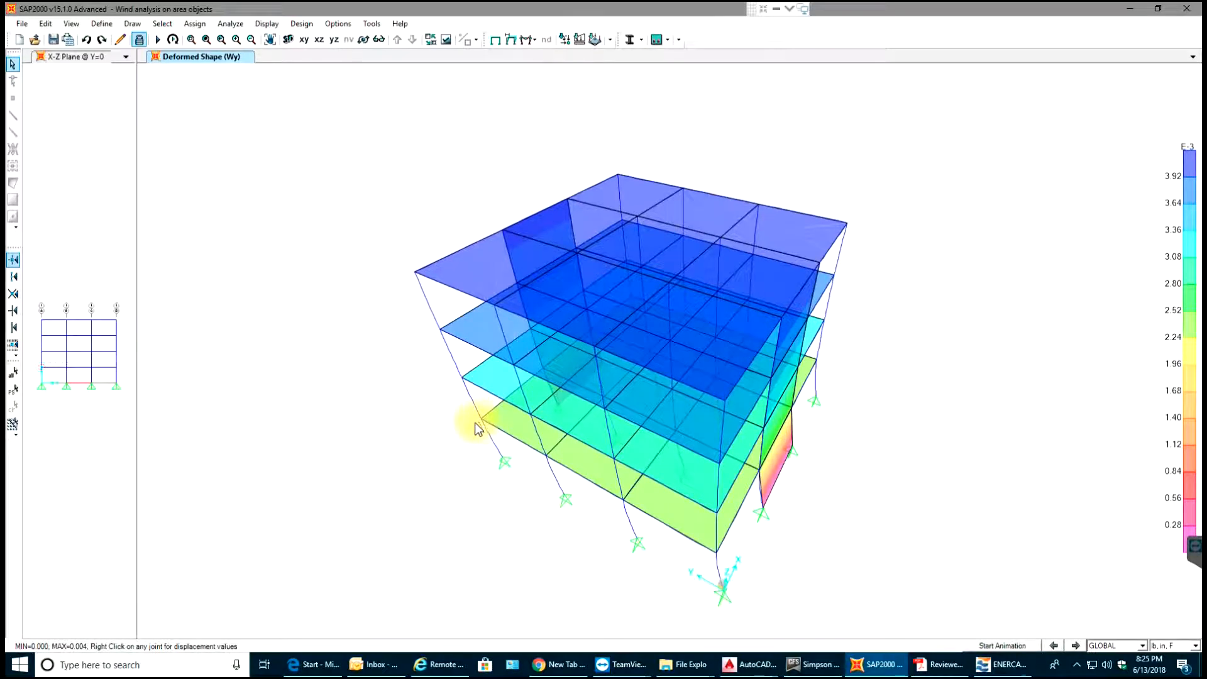
pyautogui.moveTo(480, 421)
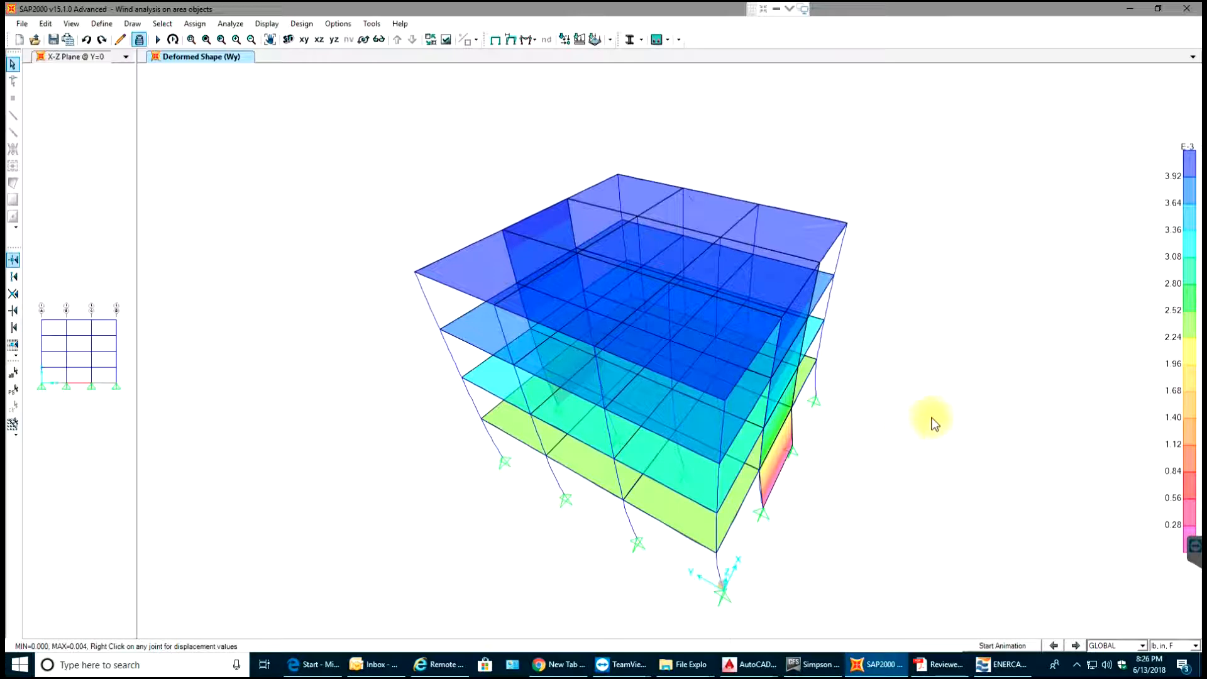
# Display the shell concrete design force NDes1 on the top face for the Wy load case and examine the shear walls
pyautogui.click(527, 40)
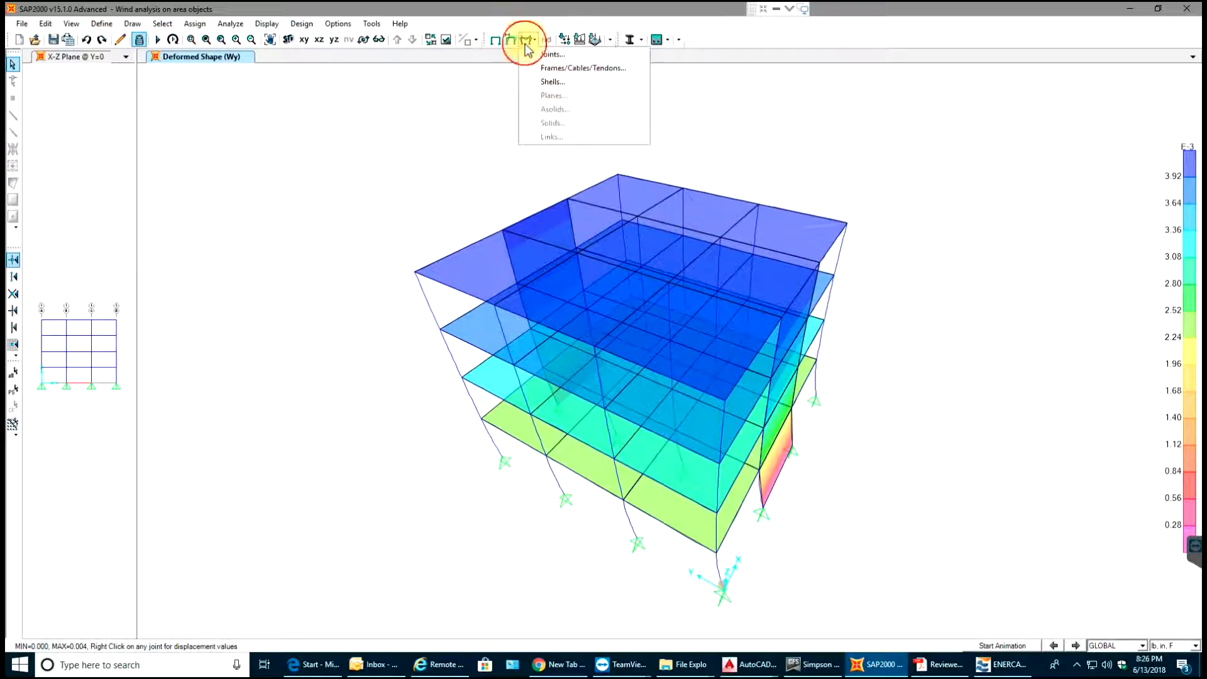
pyautogui.click(559, 82)
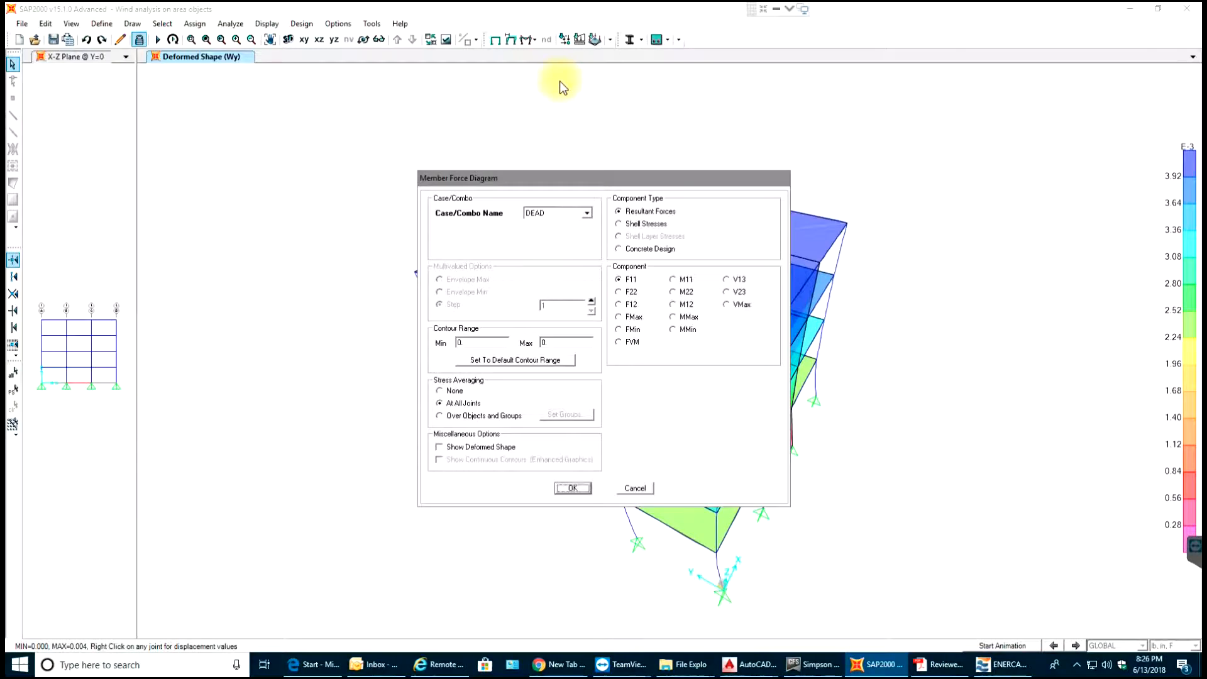
pyautogui.click(584, 212)
pyautogui.click(559, 241)
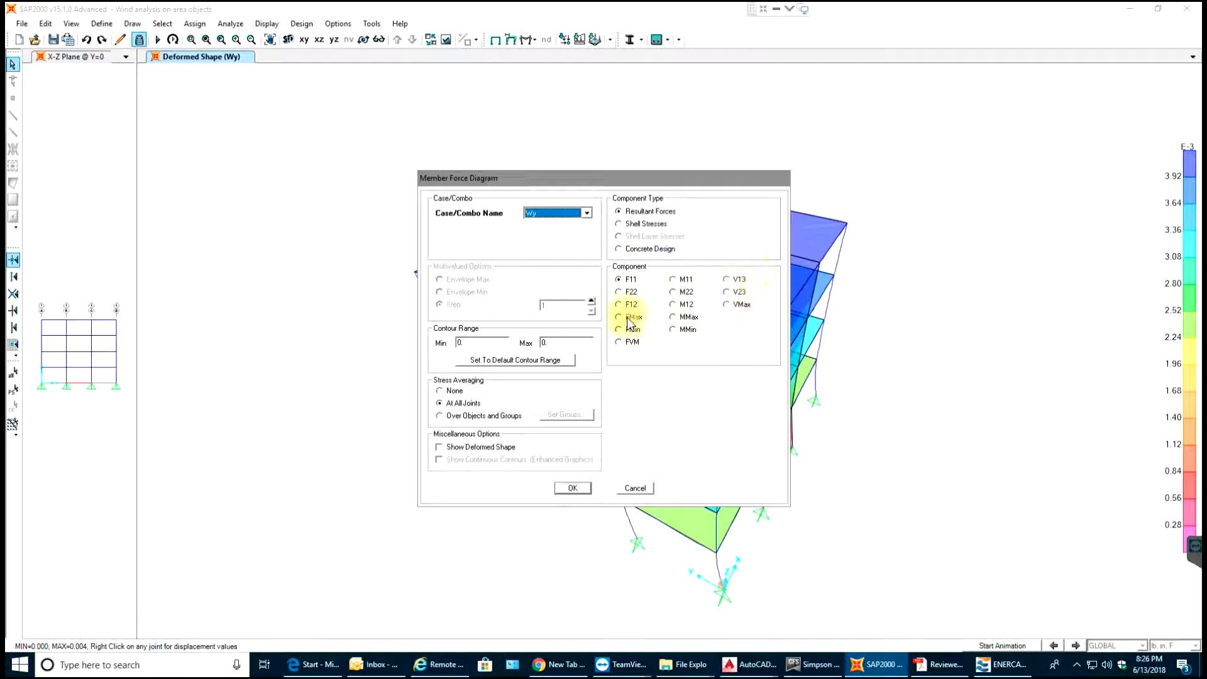
pyautogui.click(652, 249)
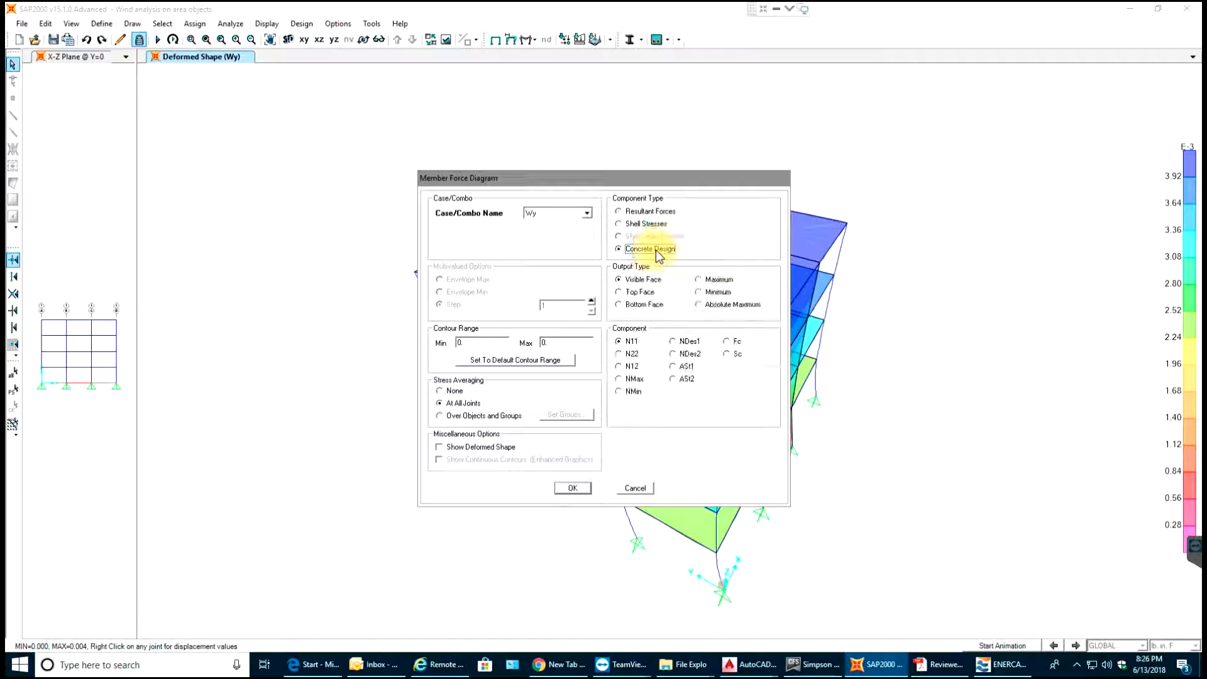
pyautogui.click(671, 343)
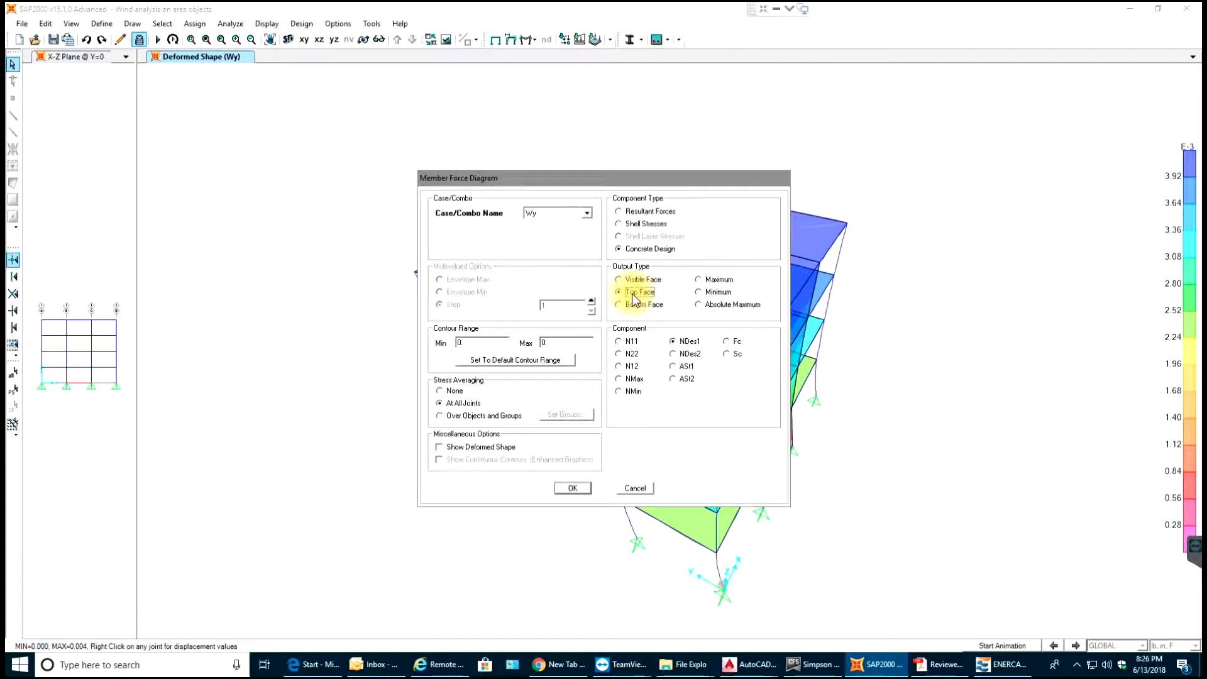
pyautogui.click(576, 488)
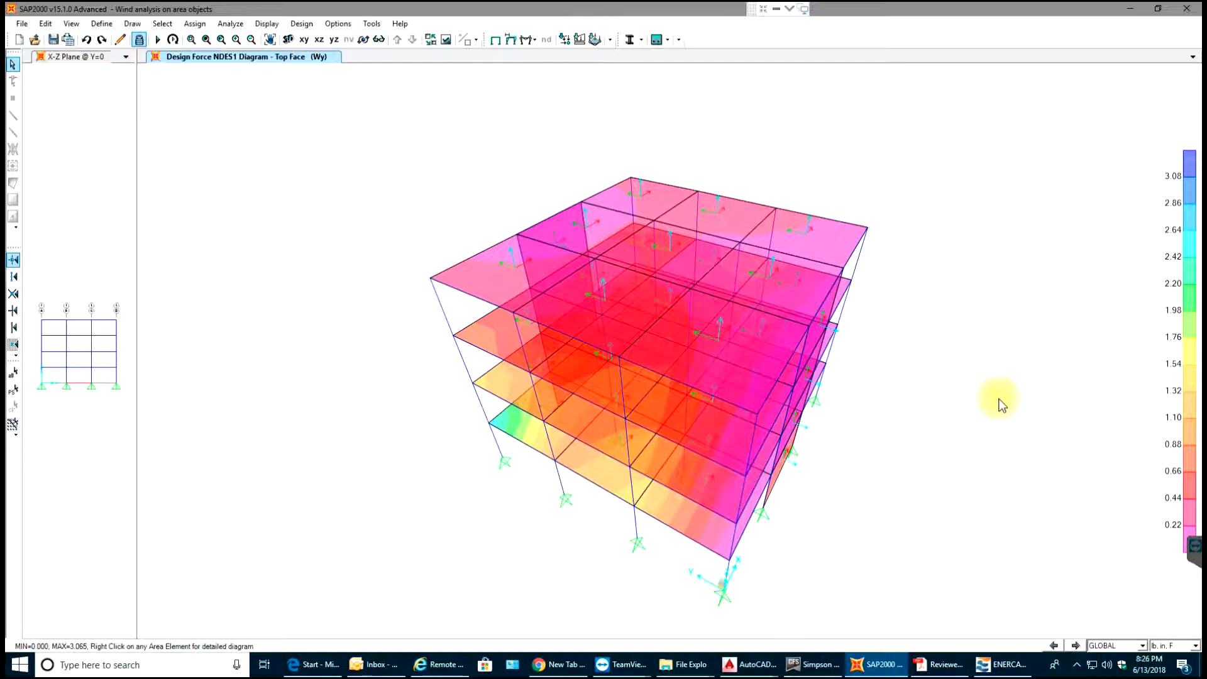
pyautogui.keyDown('shift'); pyautogui.moveTo(997, 395); pyautogui.dragTo(949, 379, button='middle'); pyautogui.keyUp('shift')
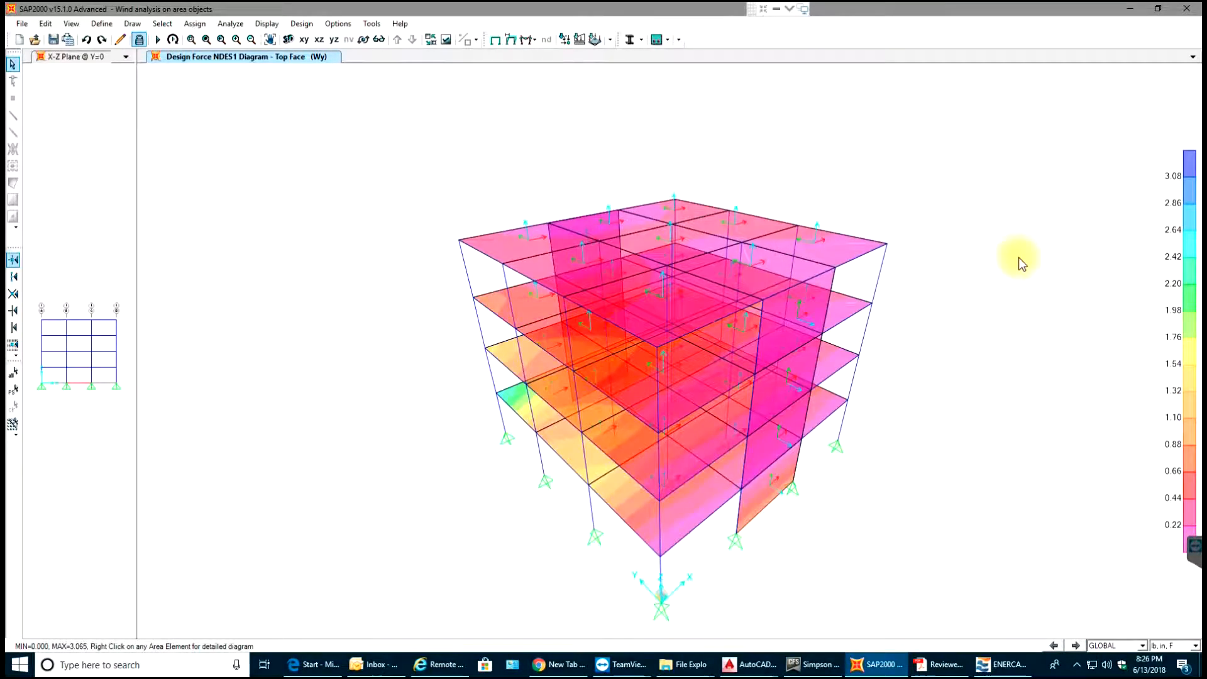
pyautogui.moveTo(769, 416)
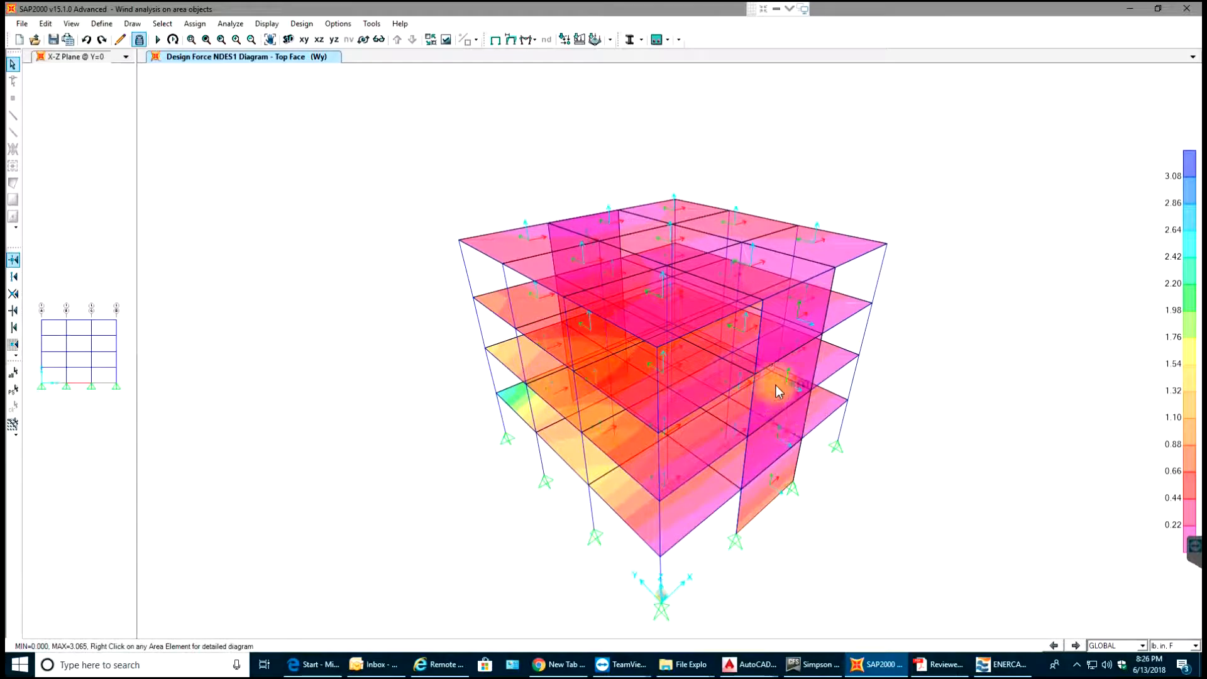
pyautogui.moveTo(779, 355)
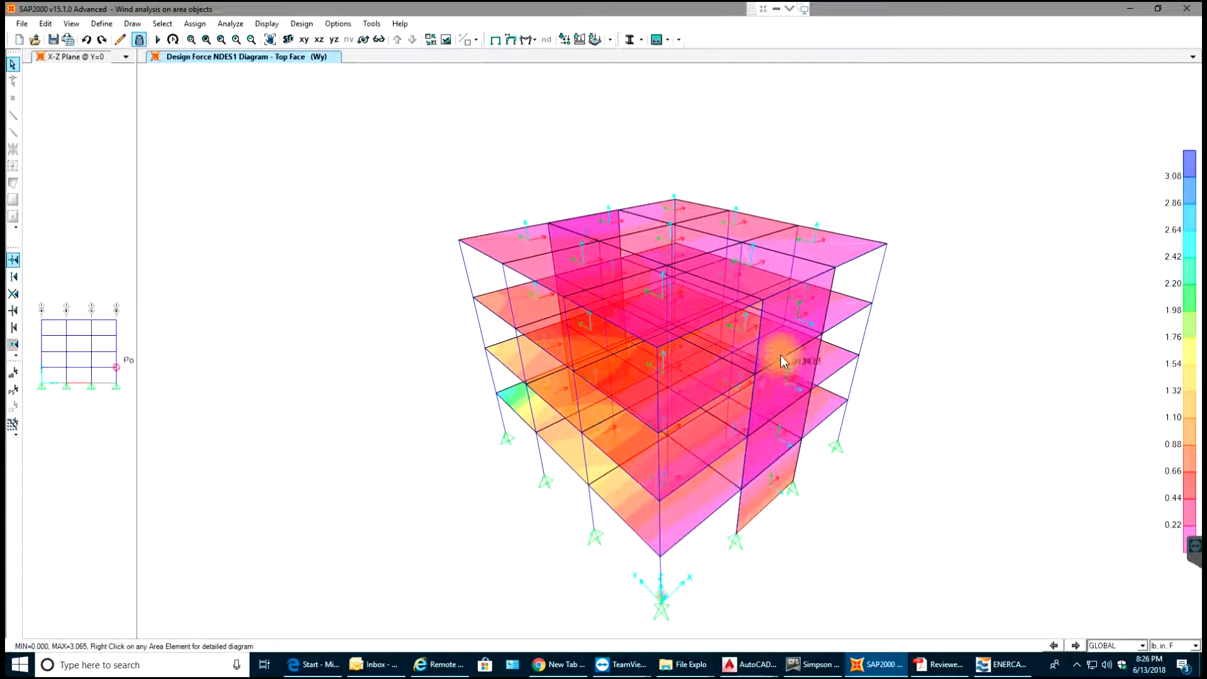
# Run the concrete design check of the structure and review the design steel along a middle-bay roof edge beam
pyautogui.click(657, 40)
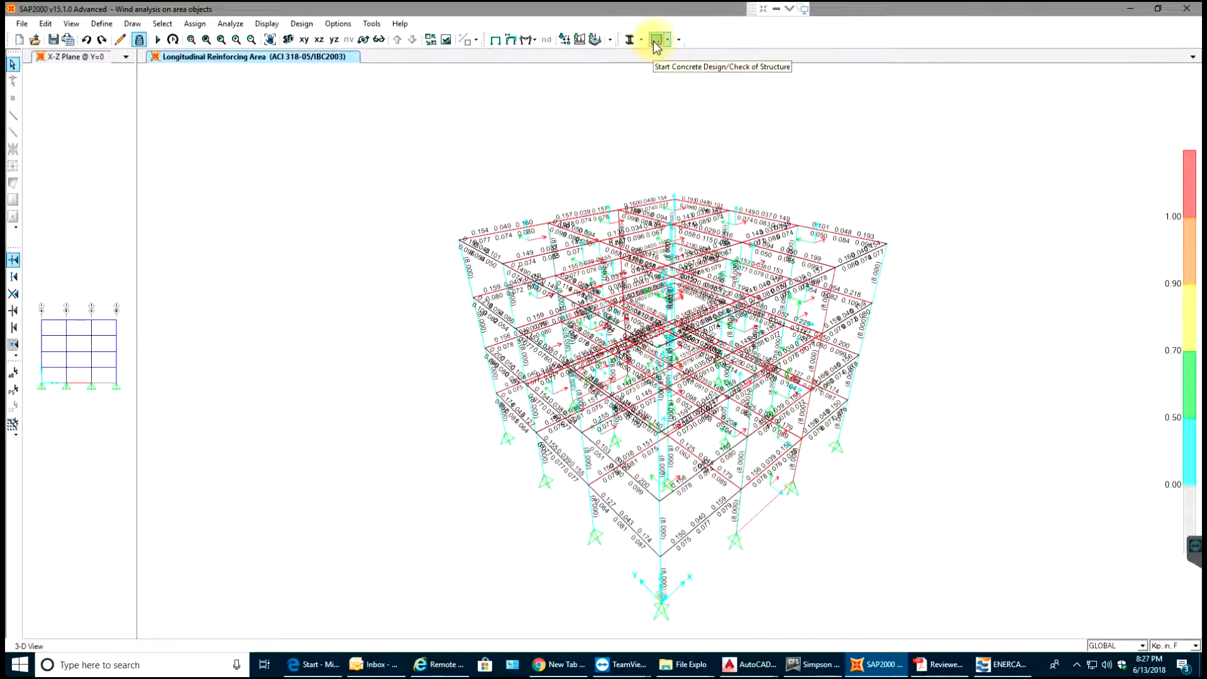
pyautogui.moveTo(412, 181); pyautogui.dragTo(469, 213, button='middle')
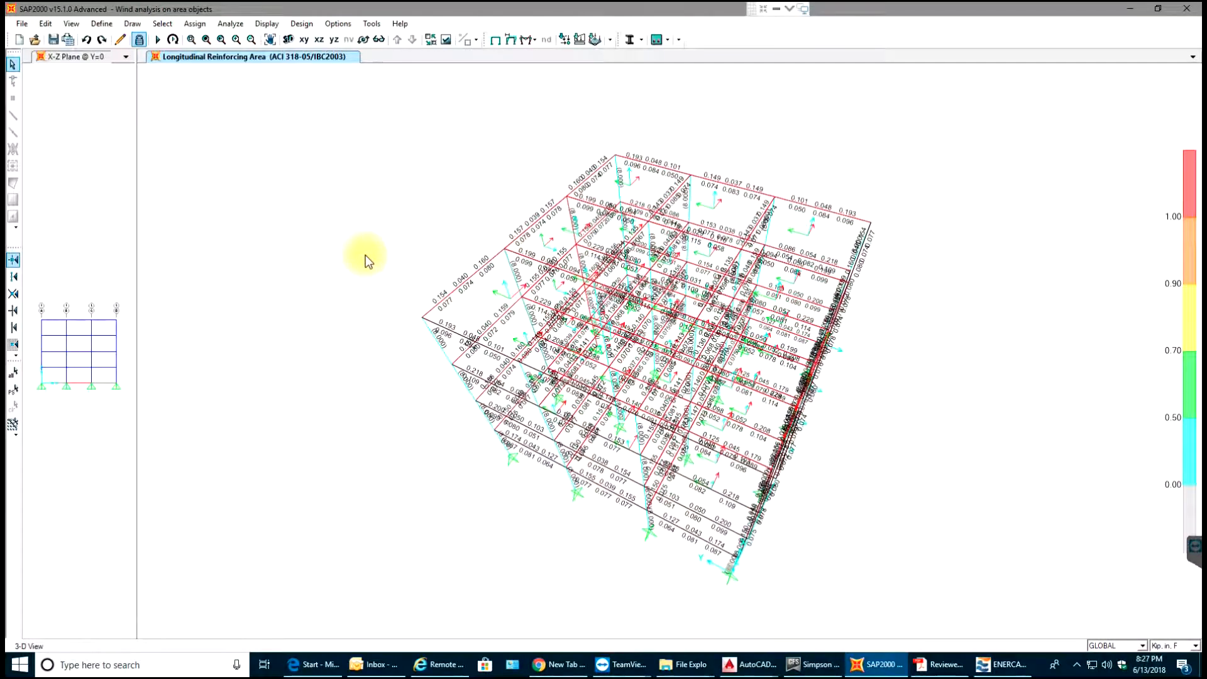
pyautogui.rightClick(536, 228)
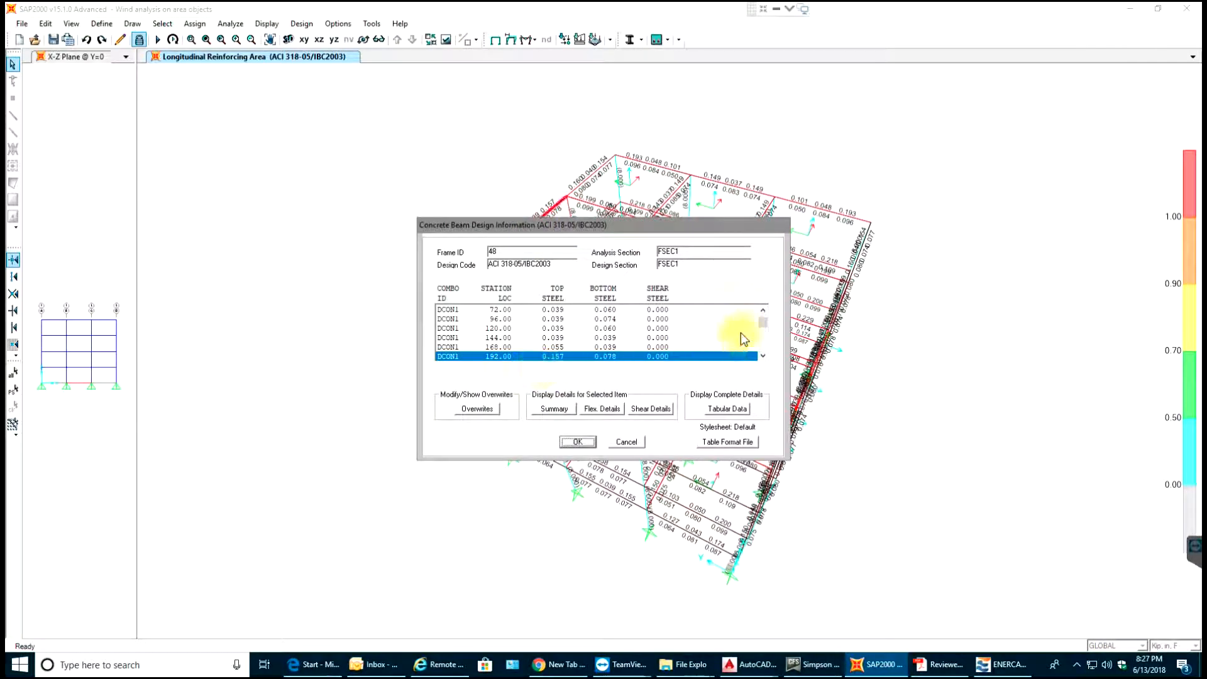
pyautogui.moveTo(768, 328)
pyautogui.mouseDown()
pyautogui.moveTo(764, 370)
pyautogui.moveTo(753, 318)
pyautogui.mouseUp()
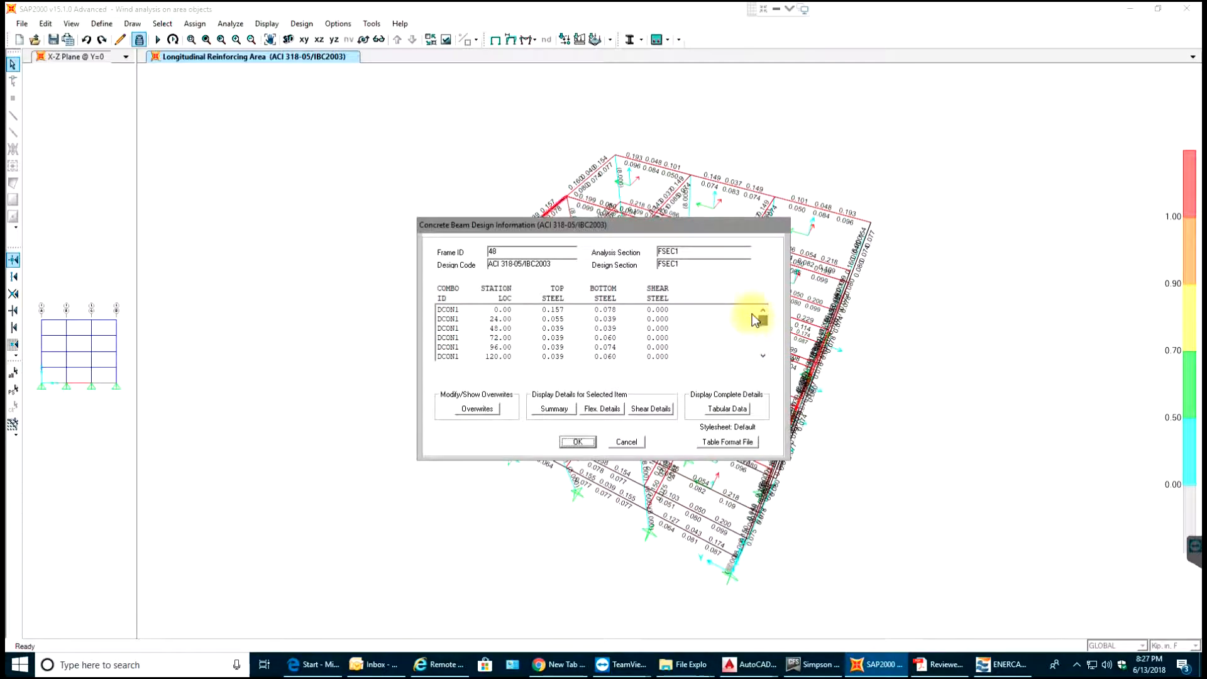
pyautogui.scroll(-8, 638, 352)
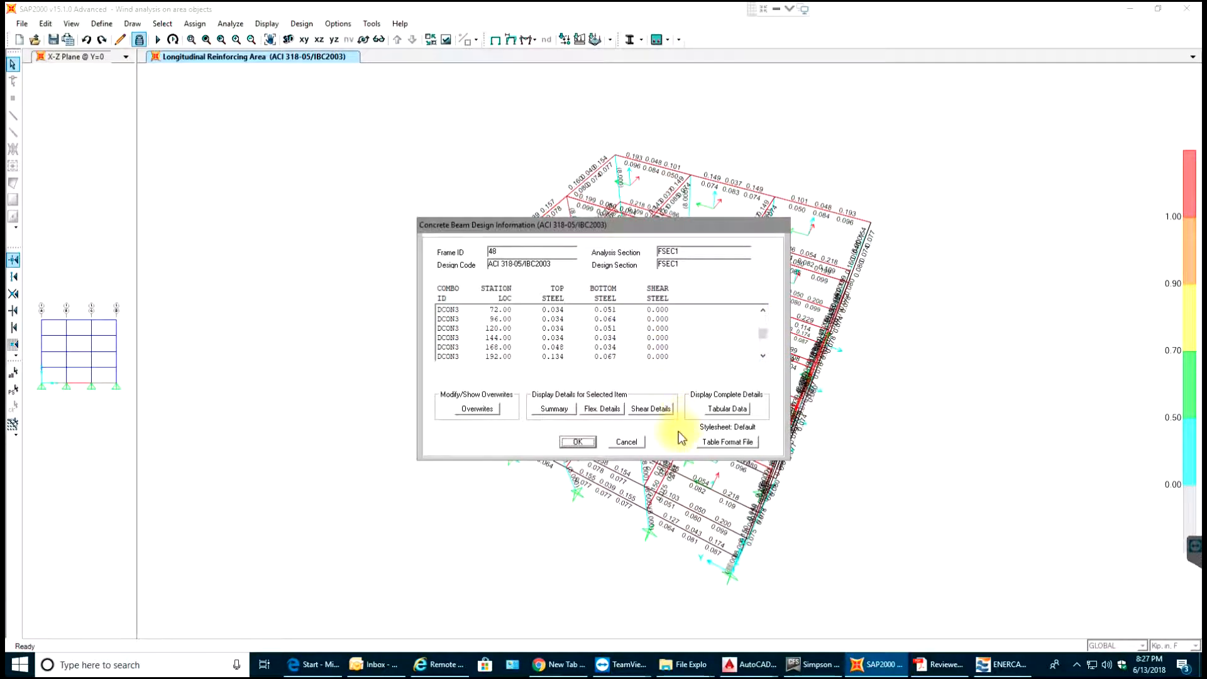
pyautogui.click(624, 442)
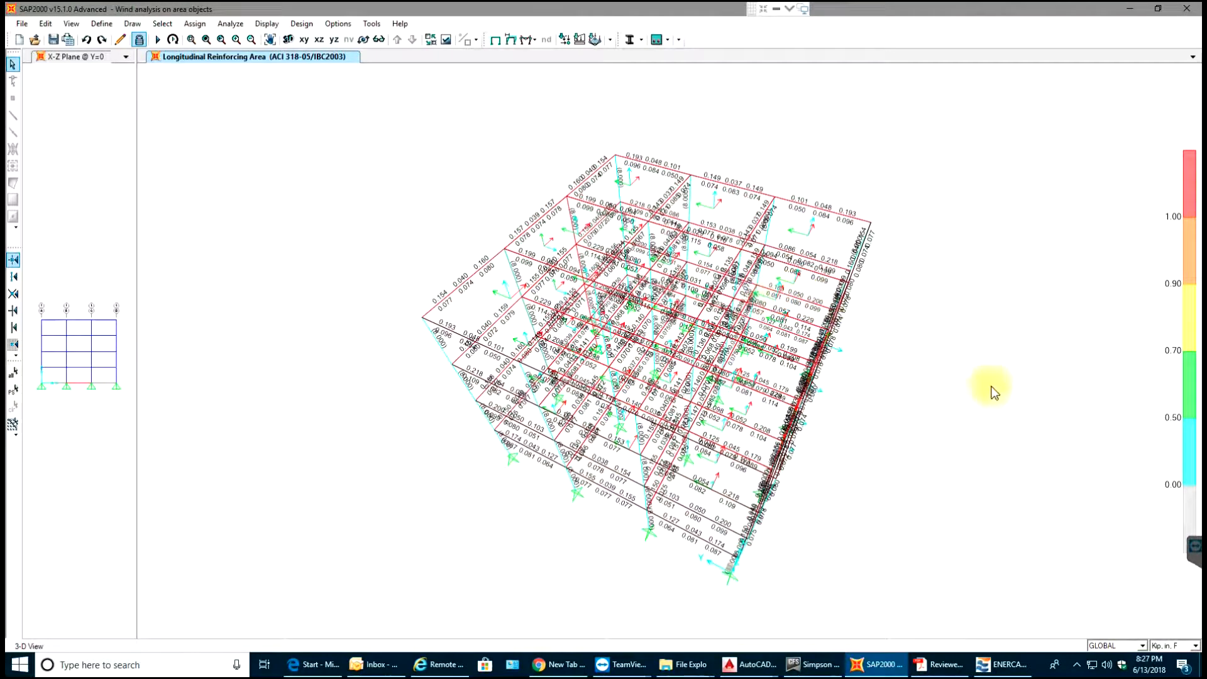
# View the concrete design summary of an interior roof beam's end bay for combination DCON1, then close its design information
pyautogui.keyDown('shift'); pyautogui.moveTo(992, 393); pyautogui.dragTo(606, 379, button='middle'); pyautogui.keyUp('shift')
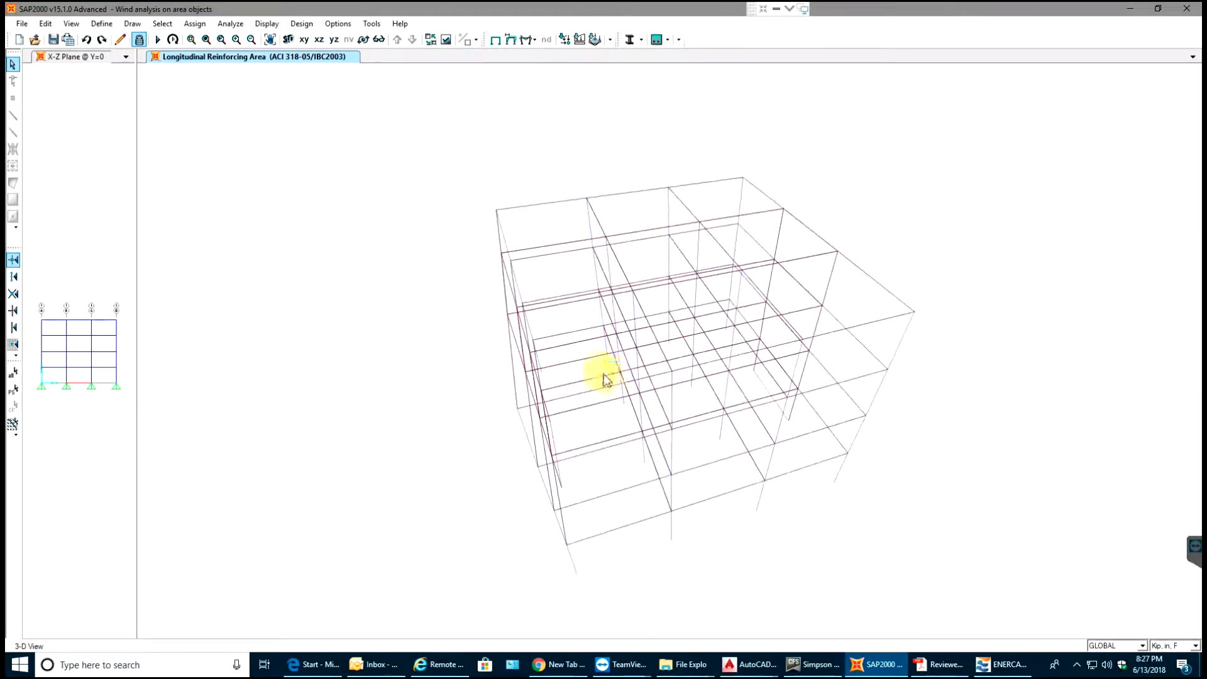
pyautogui.click(535, 248)
pyautogui.rightClick(535, 250)
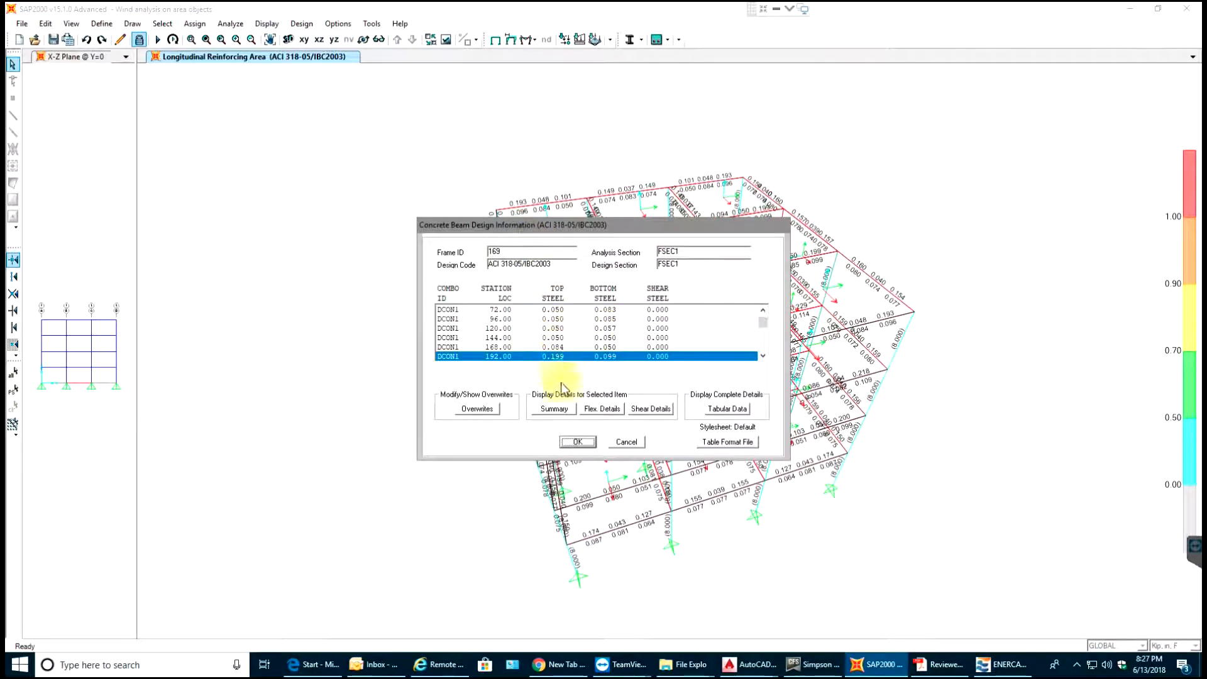
pyautogui.click(558, 413)
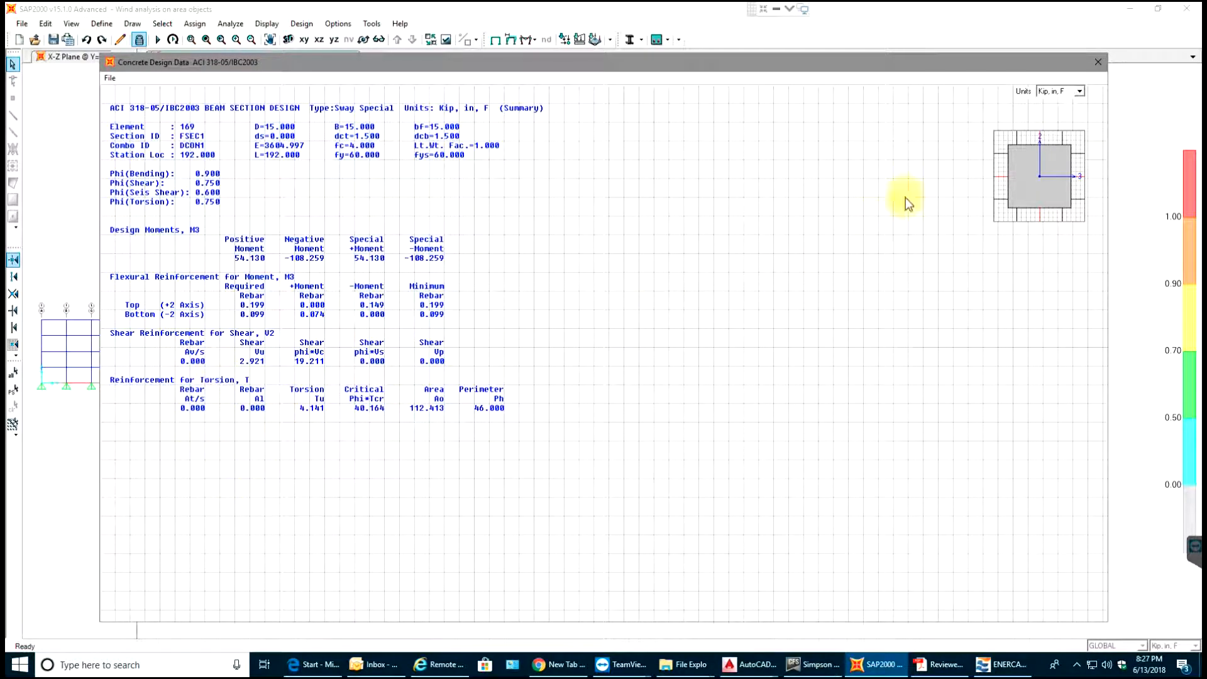
pyautogui.click(1097, 62)
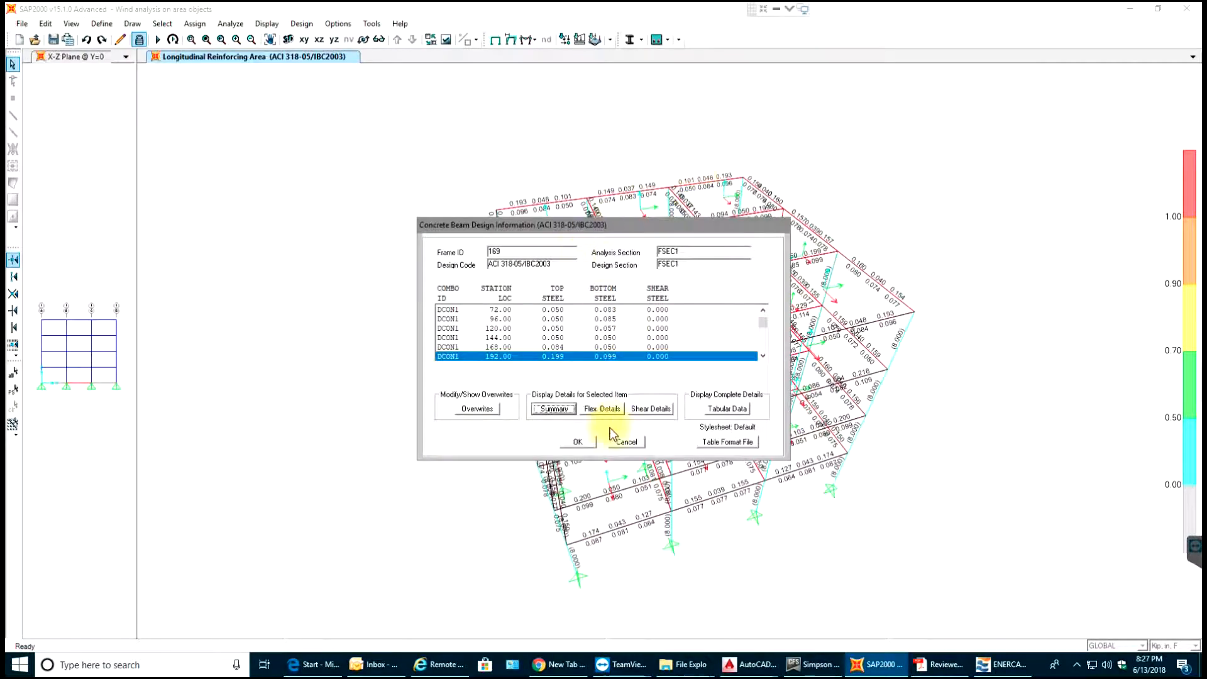
pyautogui.click(627, 442)
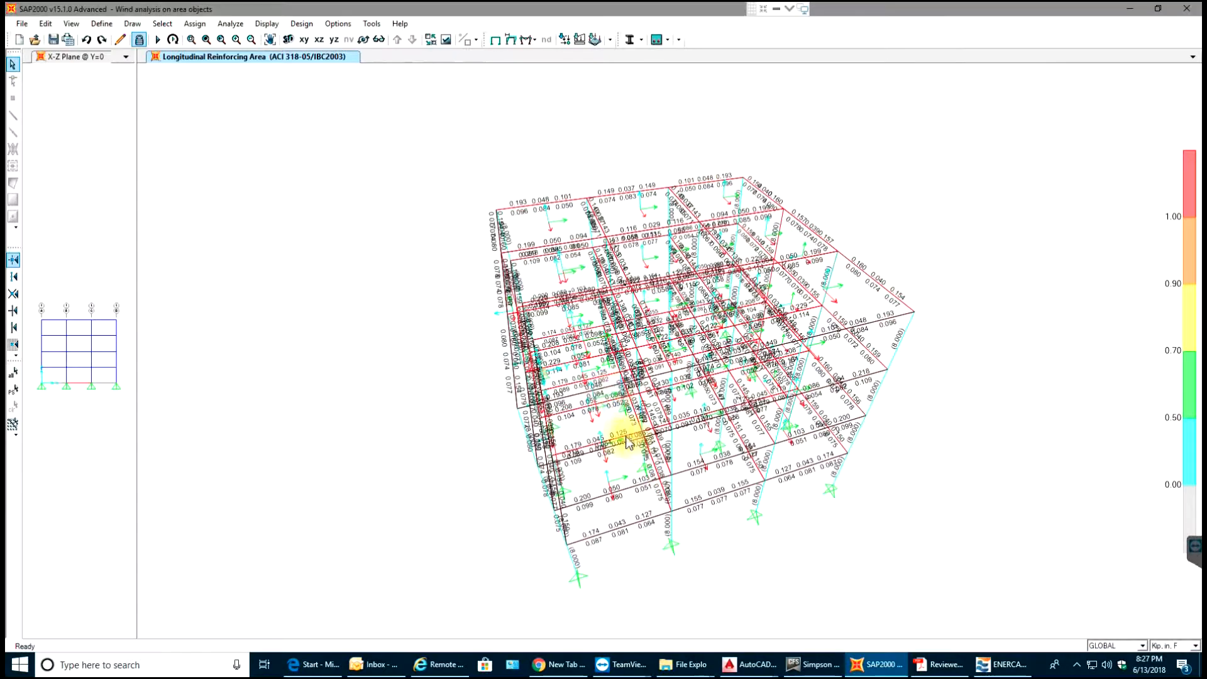
# Display the (6/5) Beam/Column Capacity Ratios as the concrete design output and examine them around the building
pyautogui.click(667, 39)
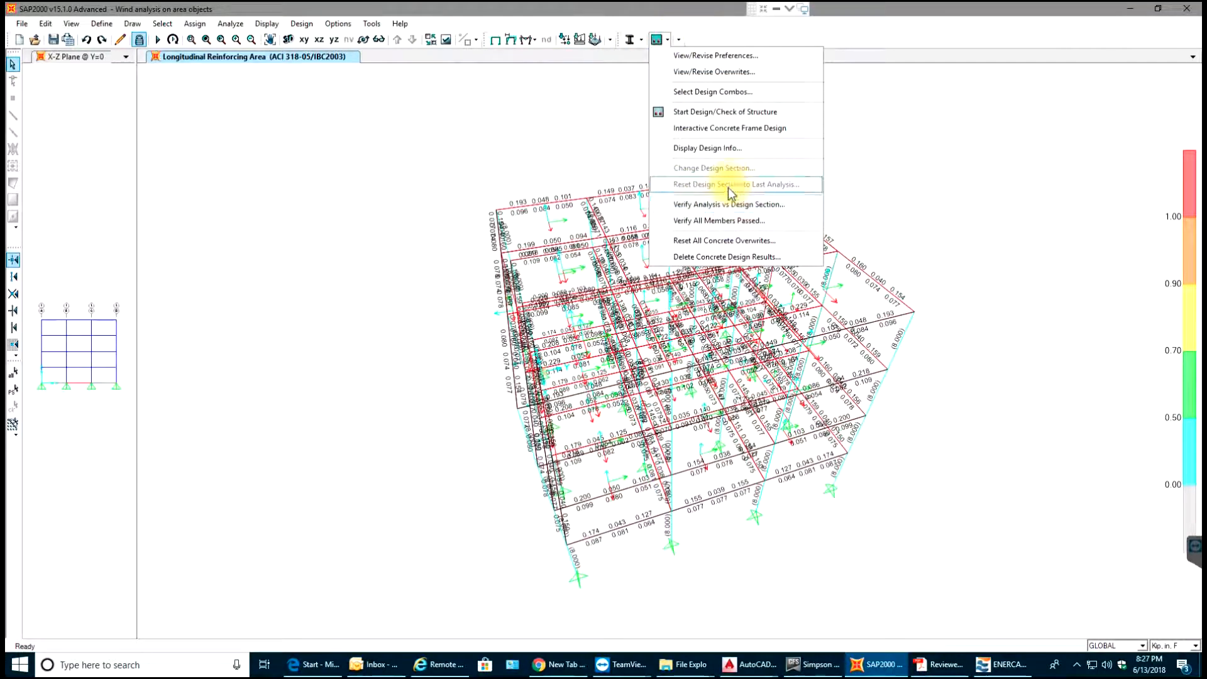
pyautogui.click(710, 148)
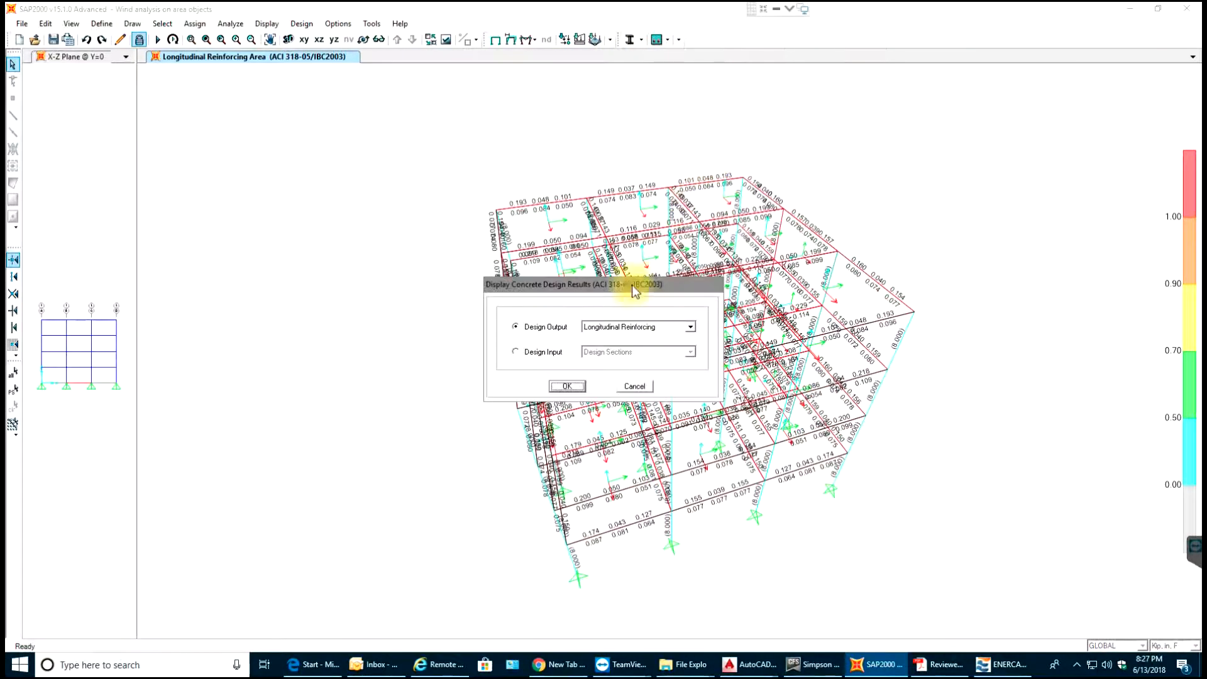
pyautogui.click(690, 327)
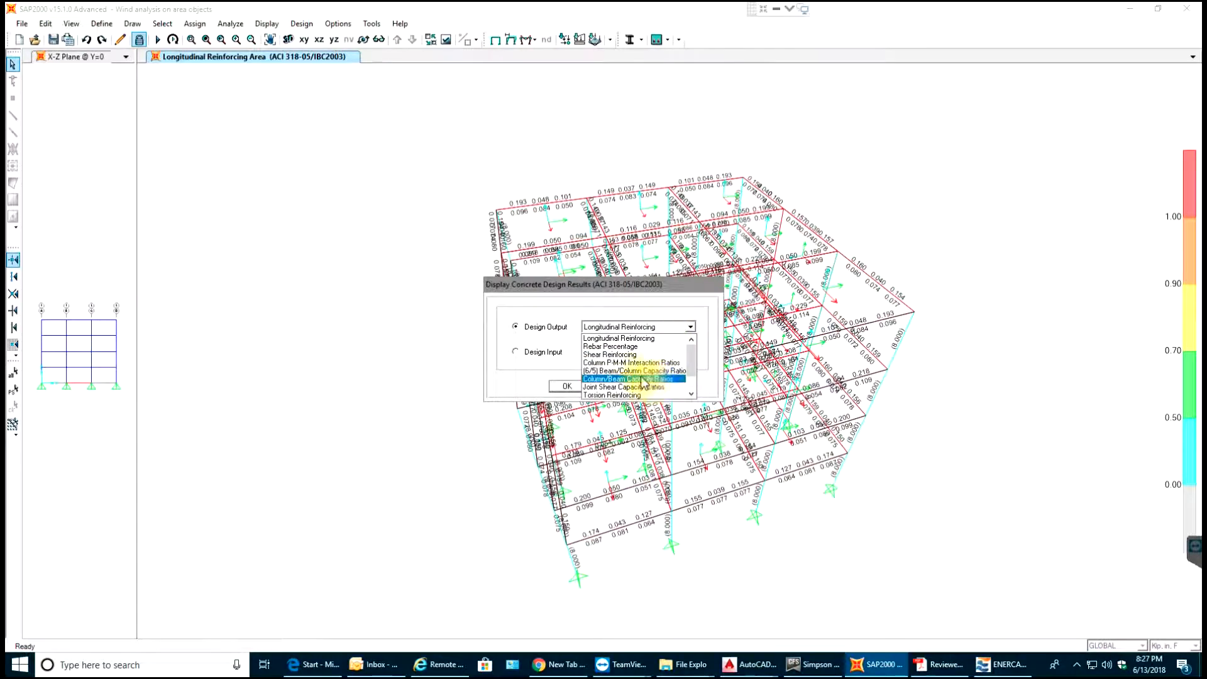
pyautogui.click(626, 371)
pyautogui.click(567, 384)
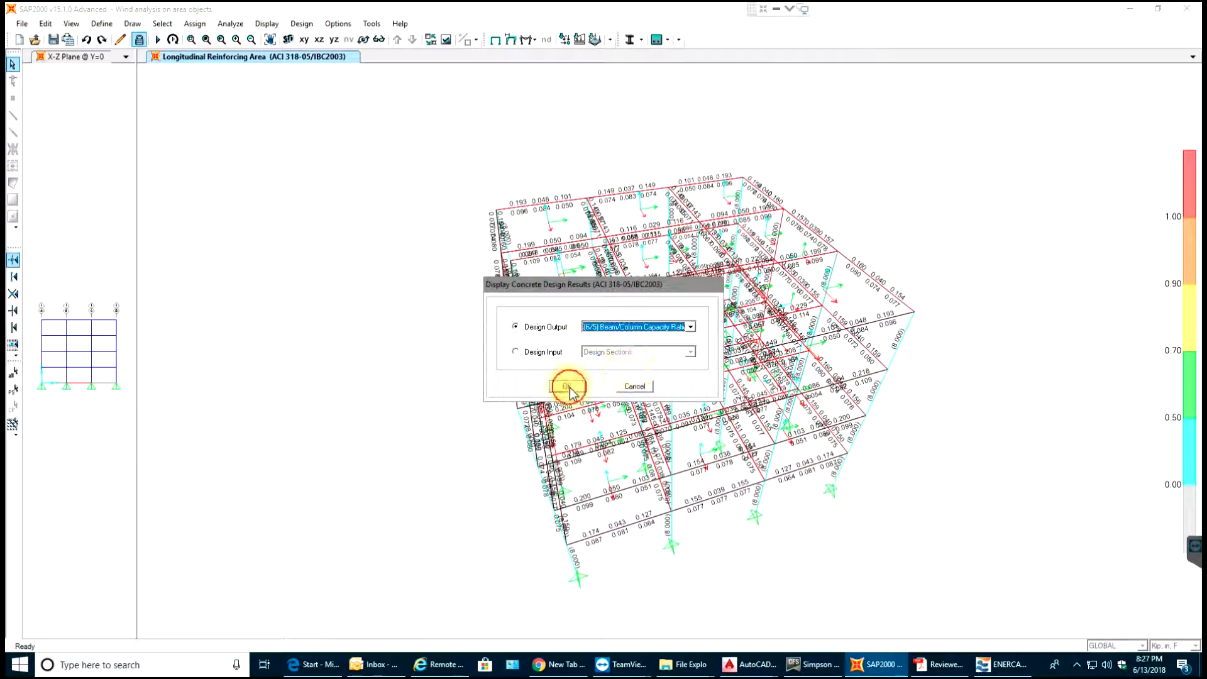
pyautogui.keyDown('shift'); pyautogui.moveTo(335, 270); pyautogui.dragTo(706, 281, button='middle'); pyautogui.keyUp('shift')
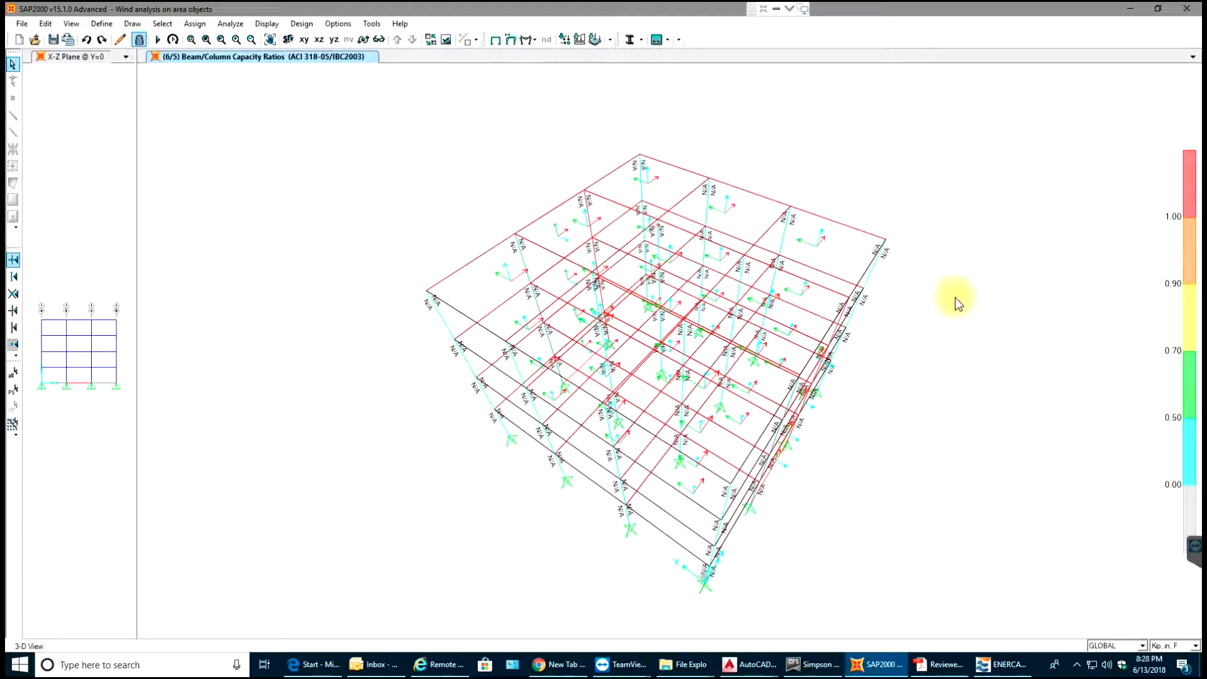
pyautogui.moveTo(956, 297)
pyautogui.keyDown('shift'); pyautogui.mouseDown(button='middle')
pyautogui.moveTo(977, 306)
pyautogui.moveTo(973, 296)
pyautogui.mouseUp(button='middle'); pyautogui.keyUp('shift')
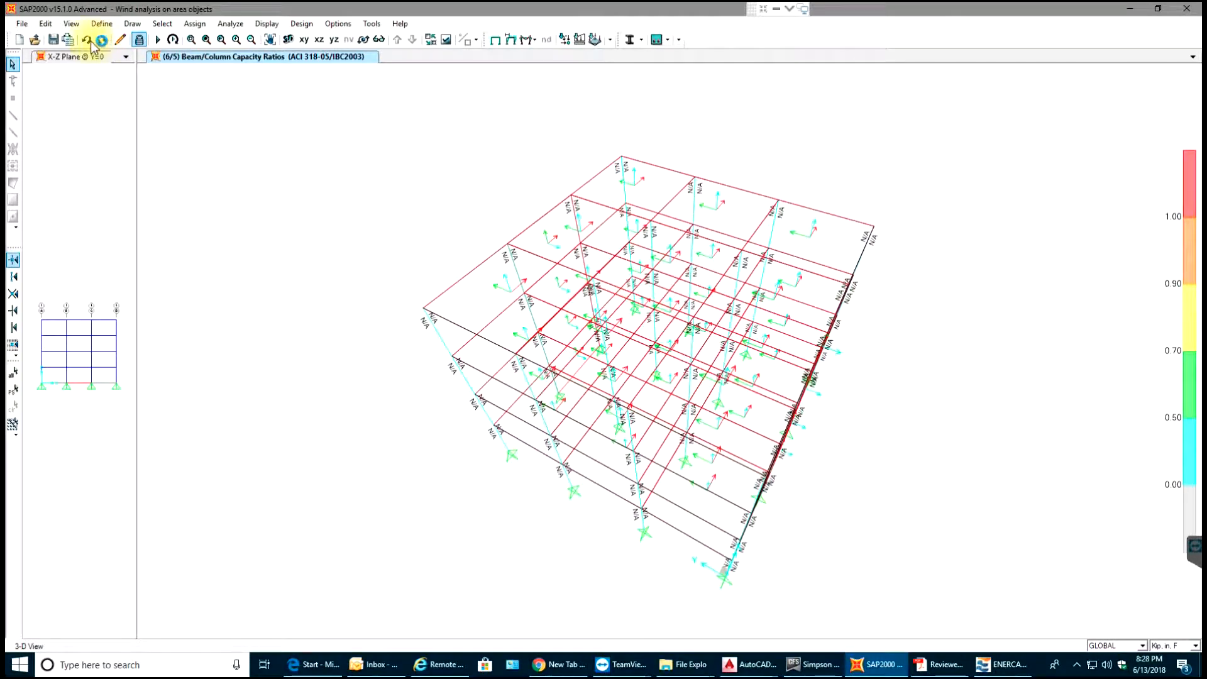
# Unlock the model, accepting the deletion of its analysis results
pyautogui.click(22, 29)
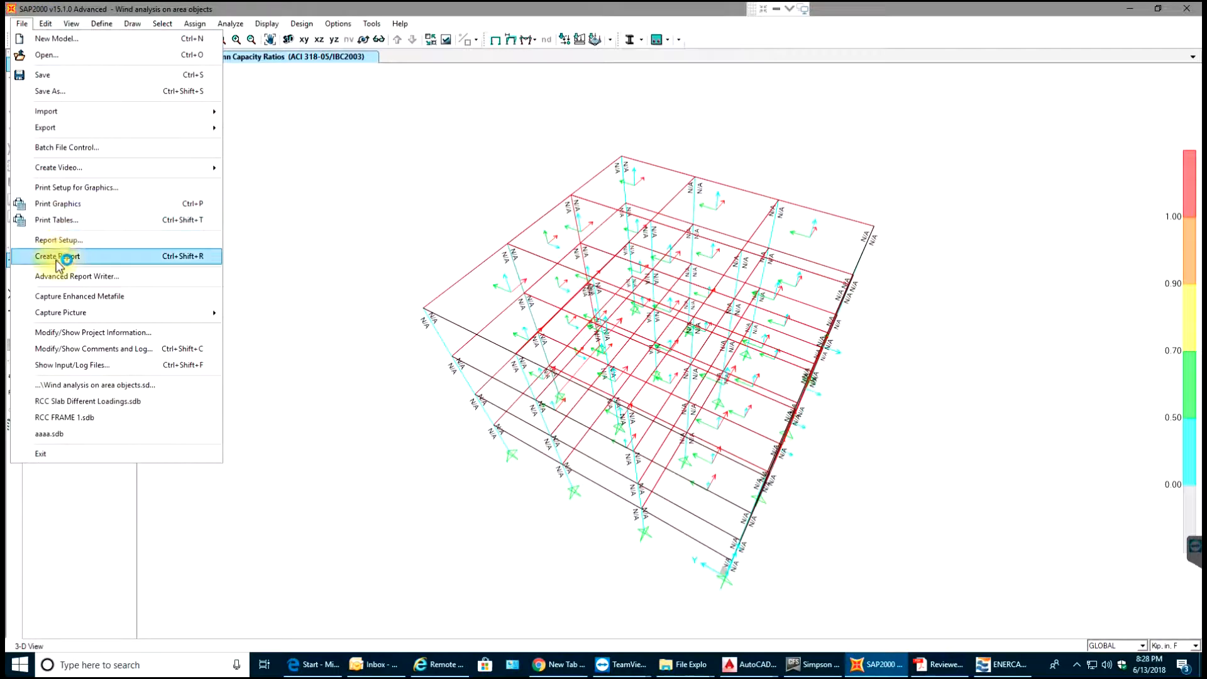
pyautogui.click(345, 161)
pyautogui.click(139, 39)
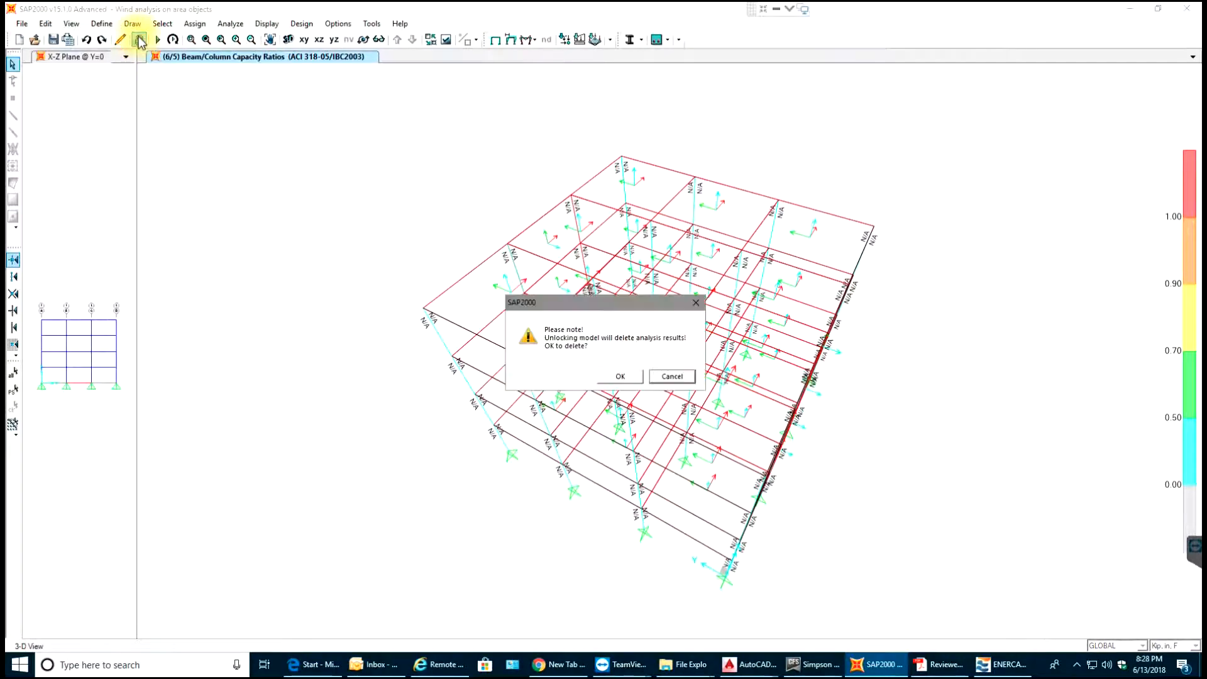
pyautogui.click(619, 376)
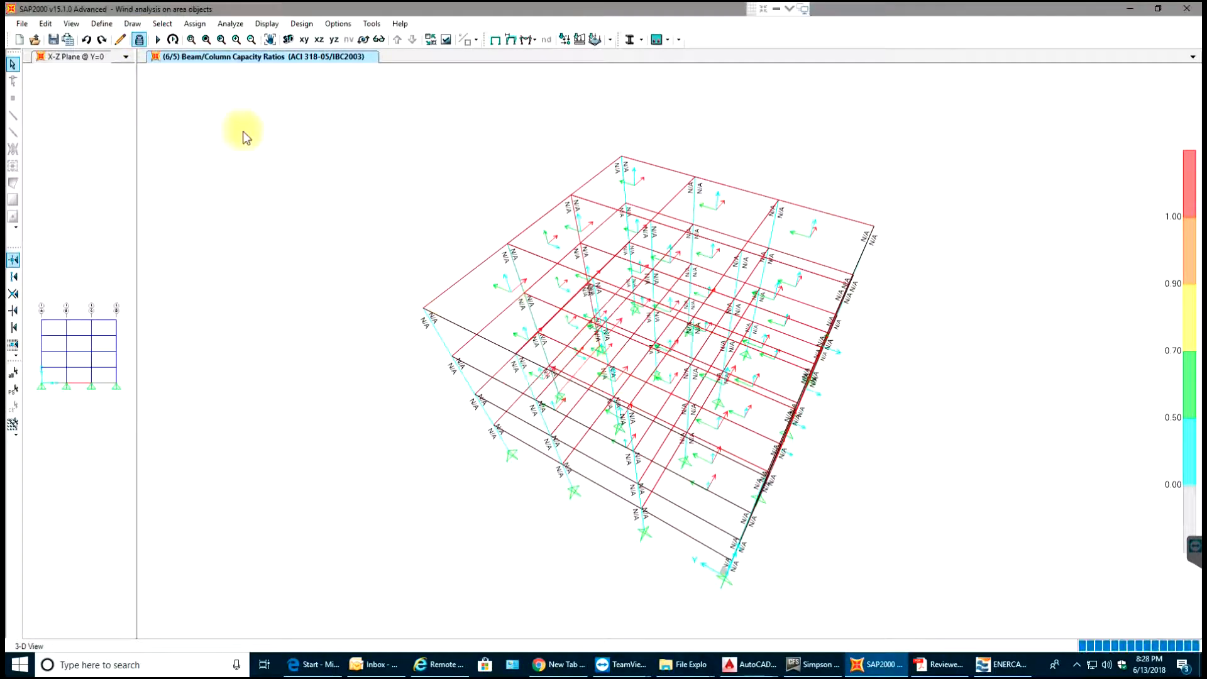
# Modify the Col frame section to a depth of 28 in and a width of 24 in
pyautogui.click(99, 25)
pyautogui.moveTo(196, 60)
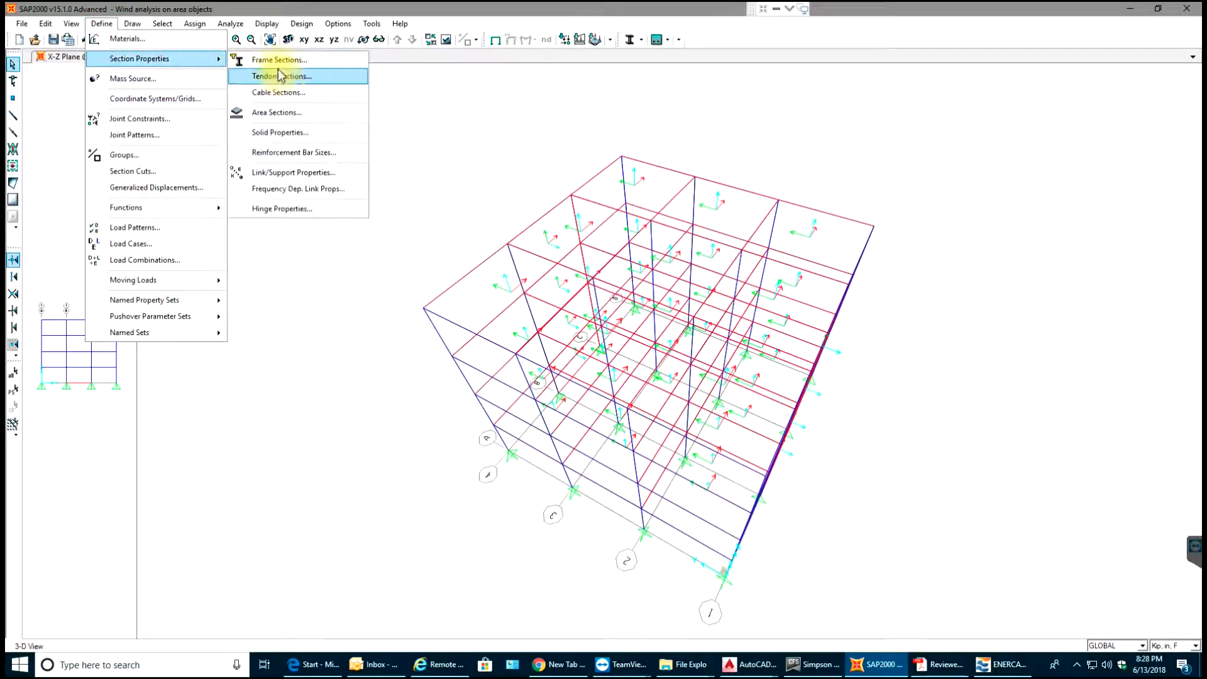
pyautogui.click(270, 61)
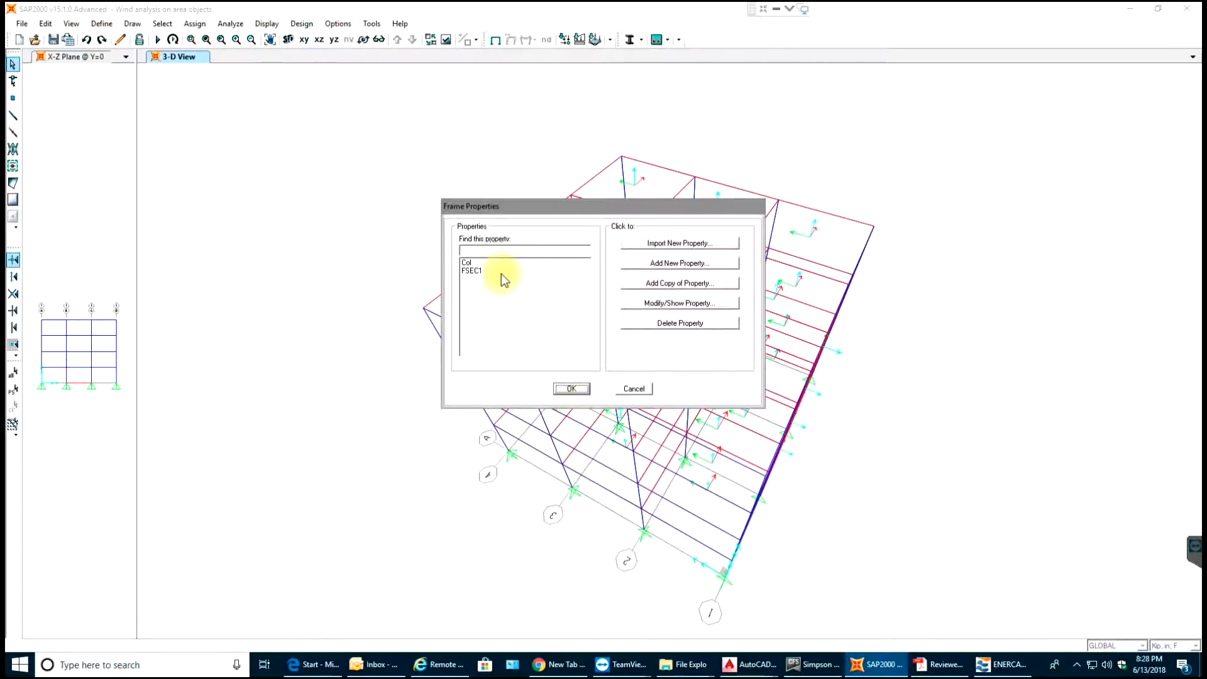
pyautogui.click(478, 264)
pyautogui.click(667, 303)
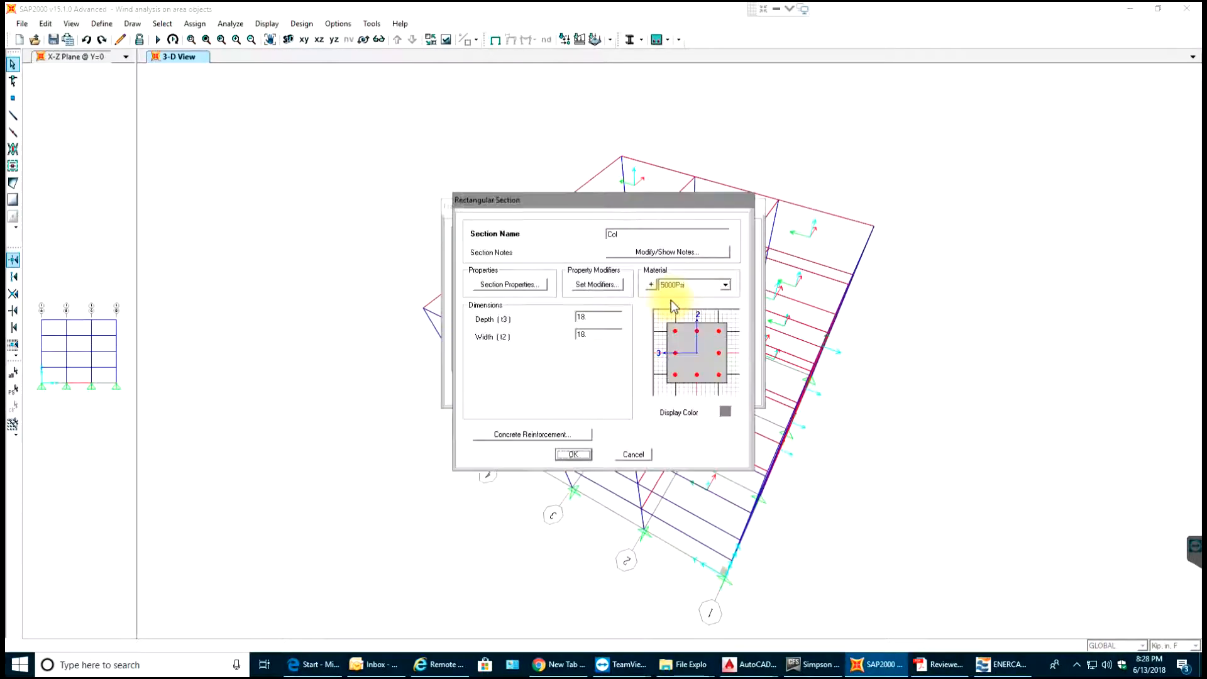
pyautogui.doubleClick(601, 321)
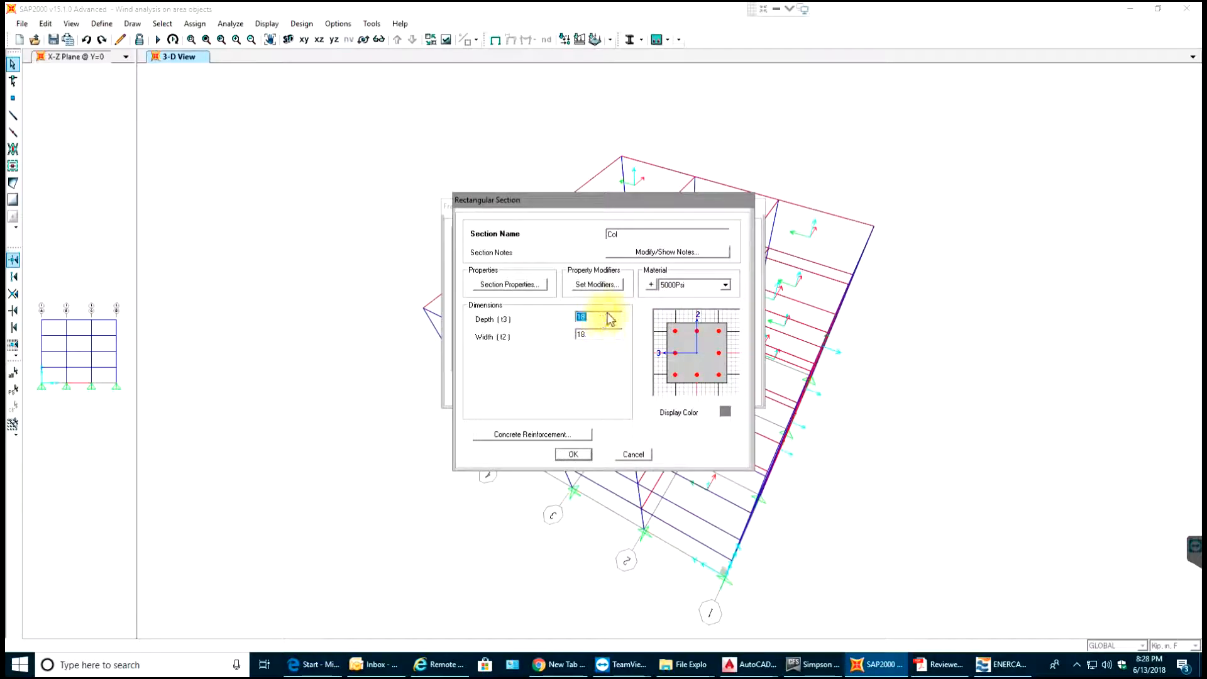
pyautogui.write('24')
pyautogui.click(598, 333)
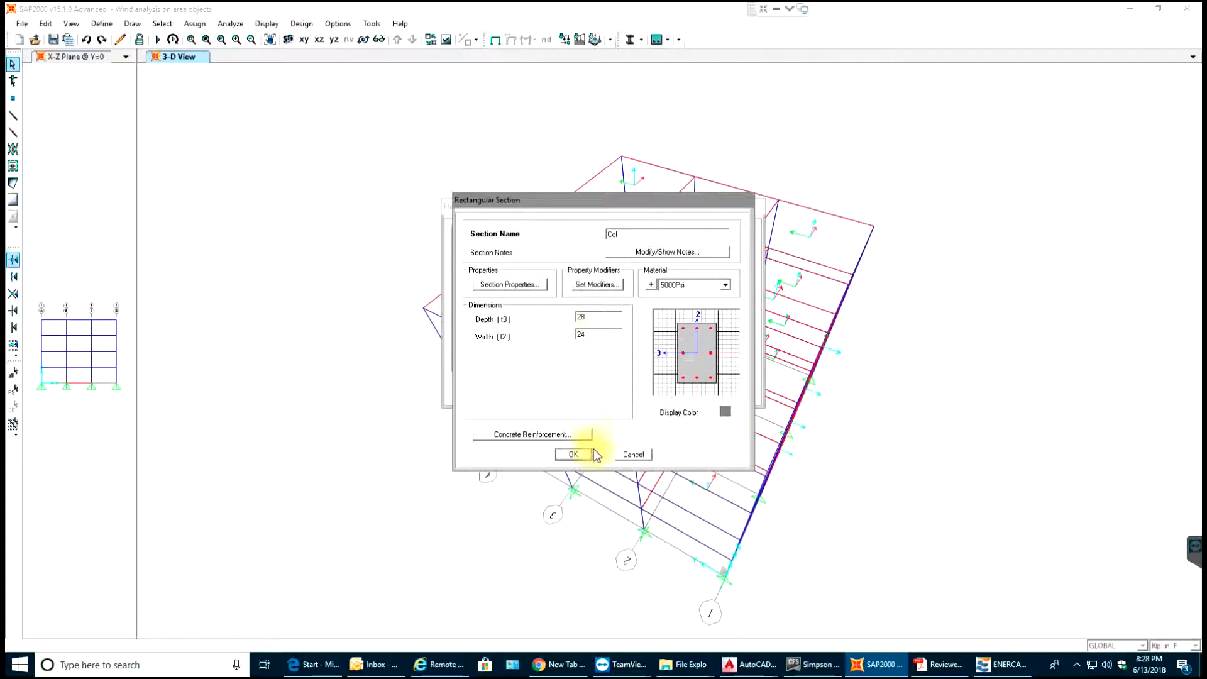
pyautogui.click(574, 453)
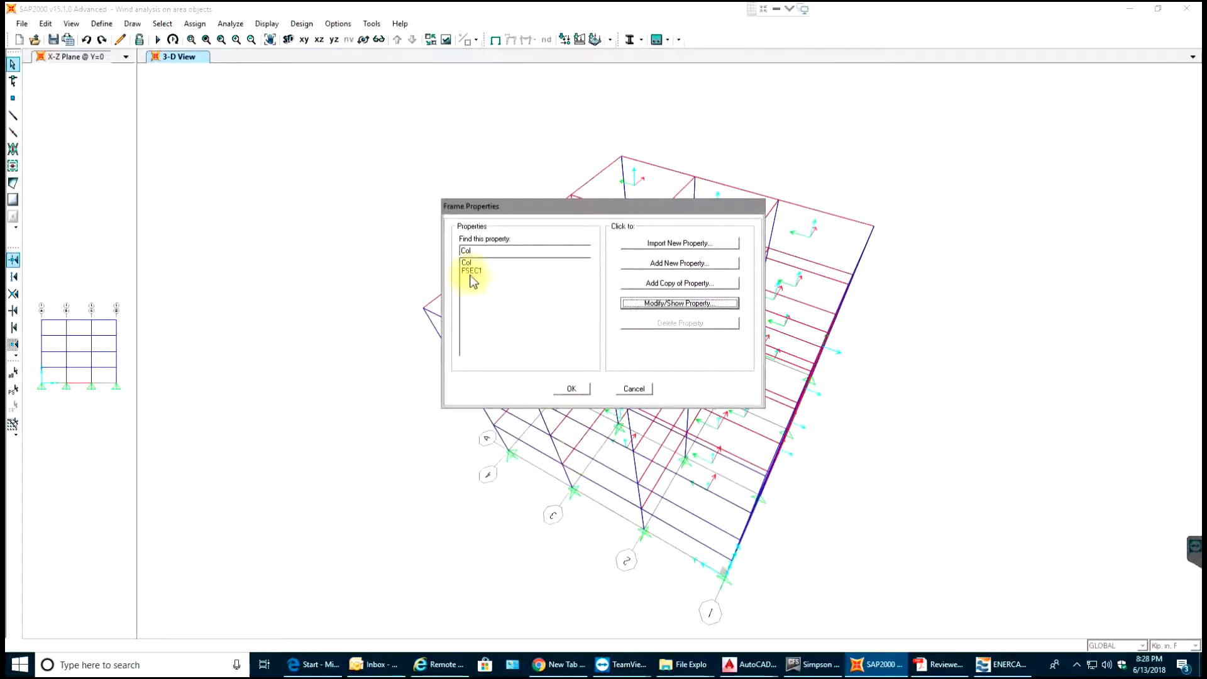
# Modify the FSEC1 frame section to a depth of 24 in and a width of 18 in, then accept the frame properties
pyautogui.click(471, 271)
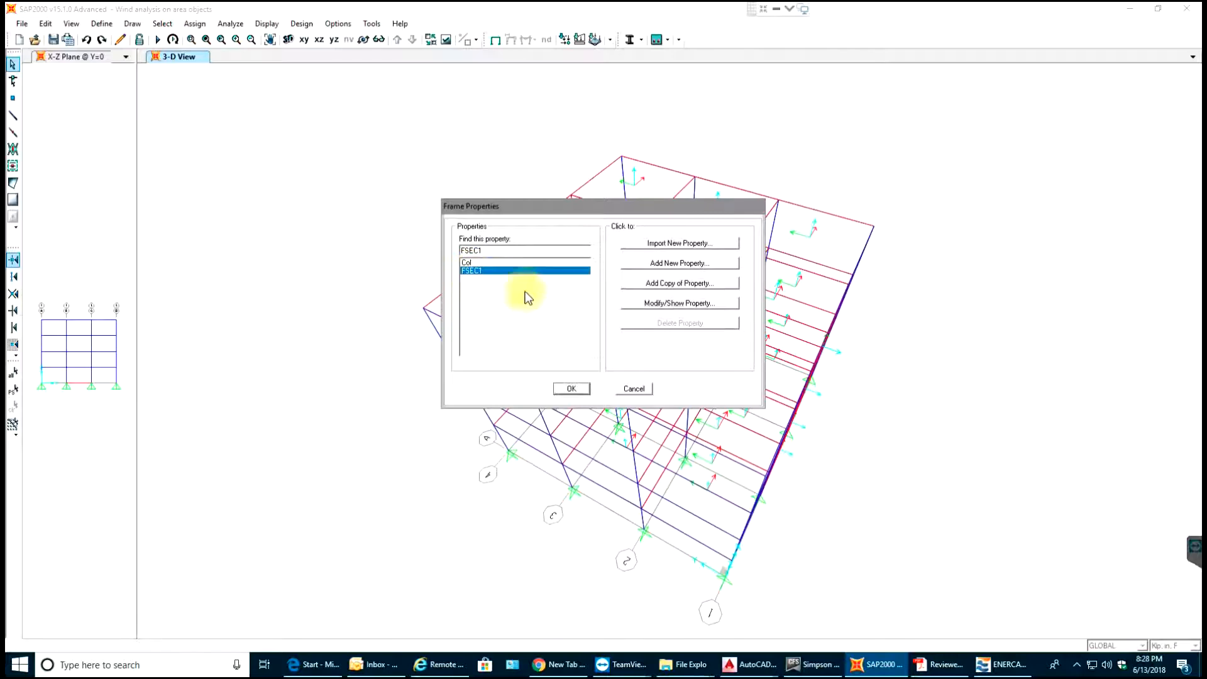
pyautogui.click(659, 286)
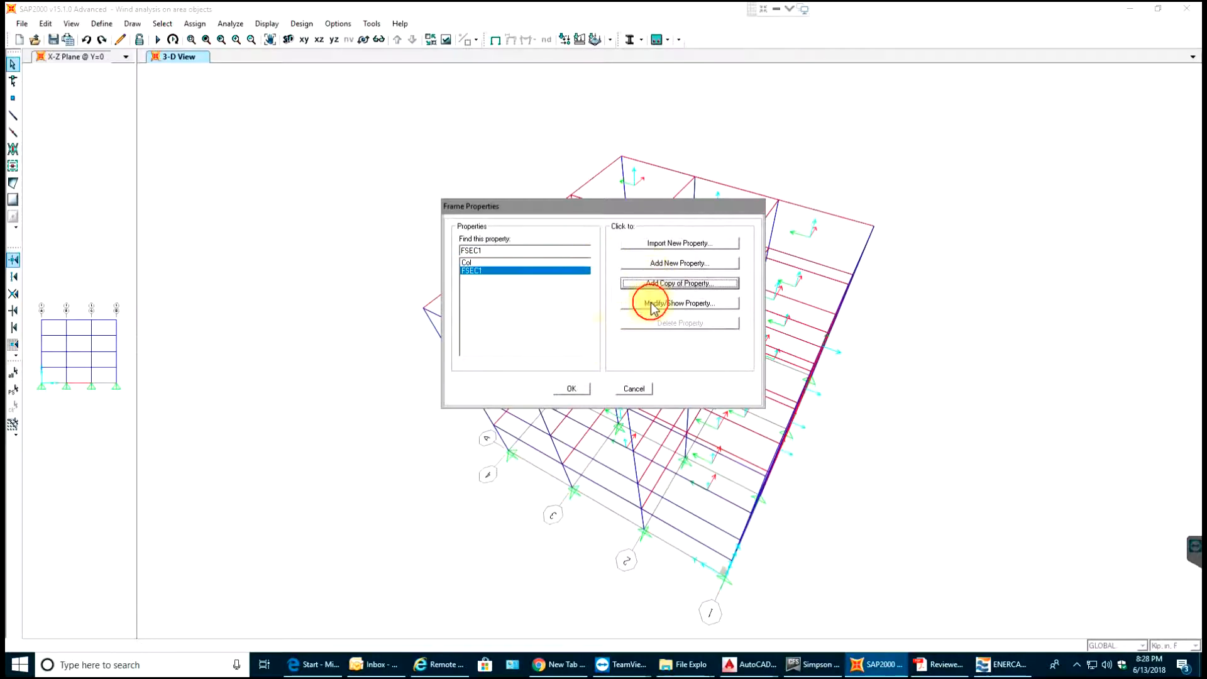
pyautogui.click(648, 303)
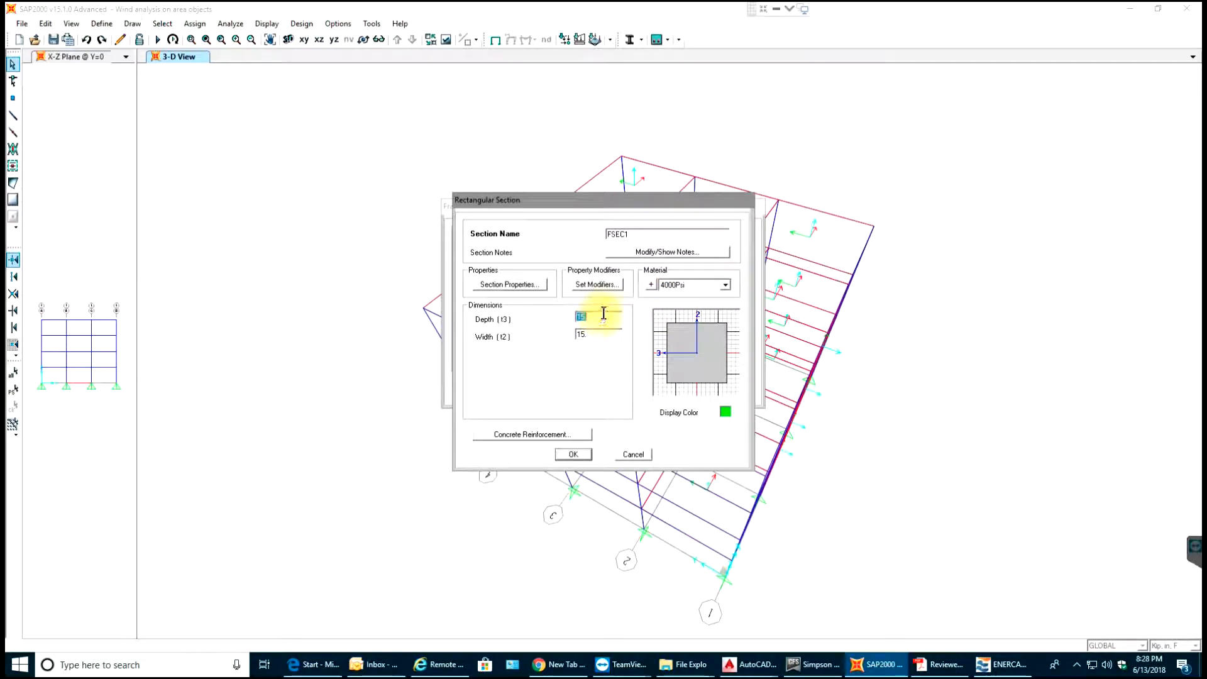
pyautogui.write('24')
pyautogui.click(612, 334)
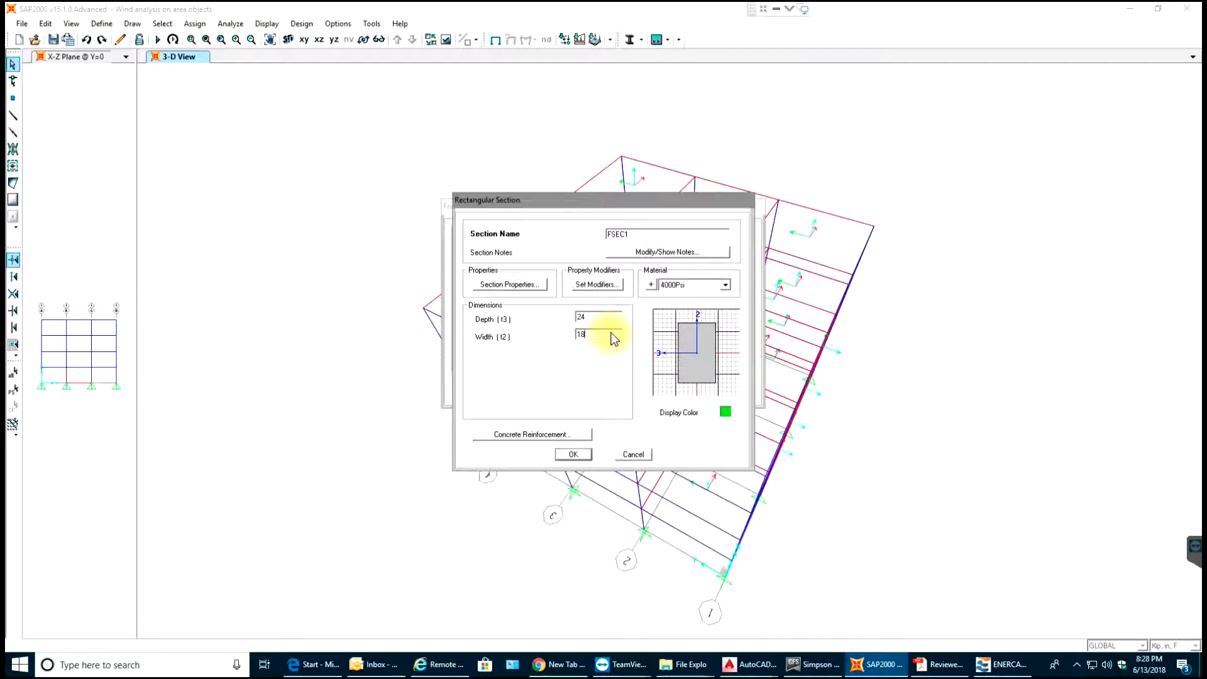
pyautogui.write('18')
pyautogui.click(581, 454)
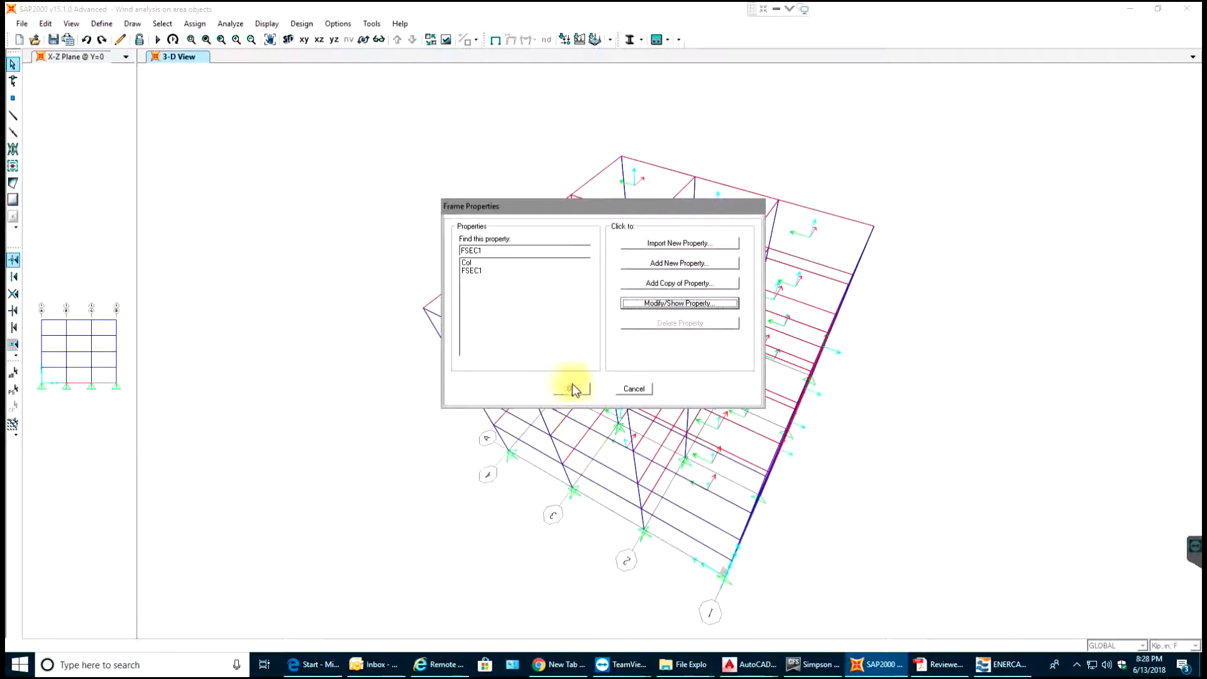
pyautogui.click(571, 386)
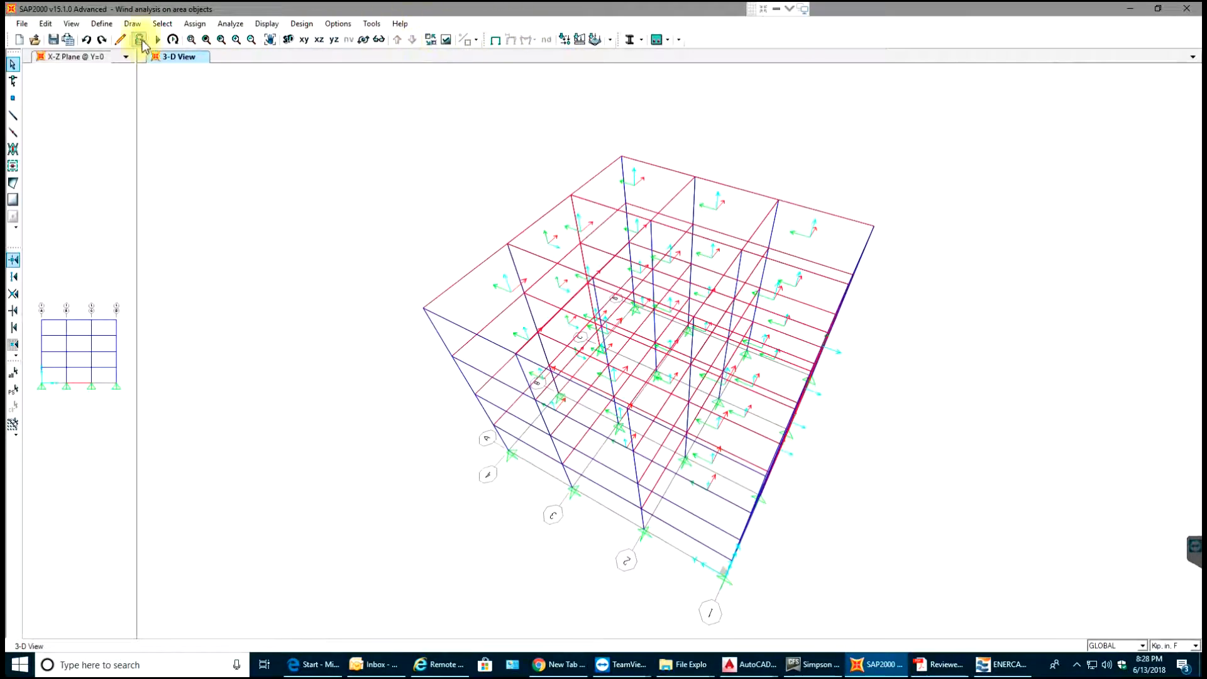
# Run the analysis again and start the concrete design check of the structure
pyautogui.click(158, 39)
pyautogui.click(752, 404)
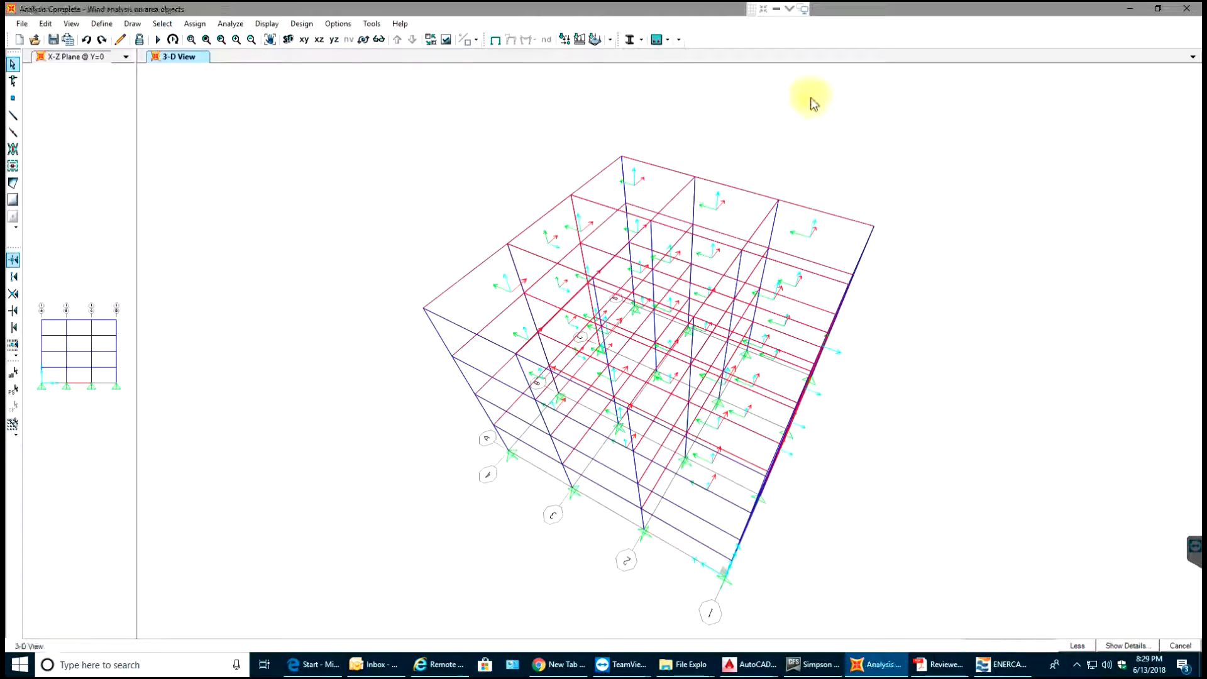
pyautogui.click(656, 40)
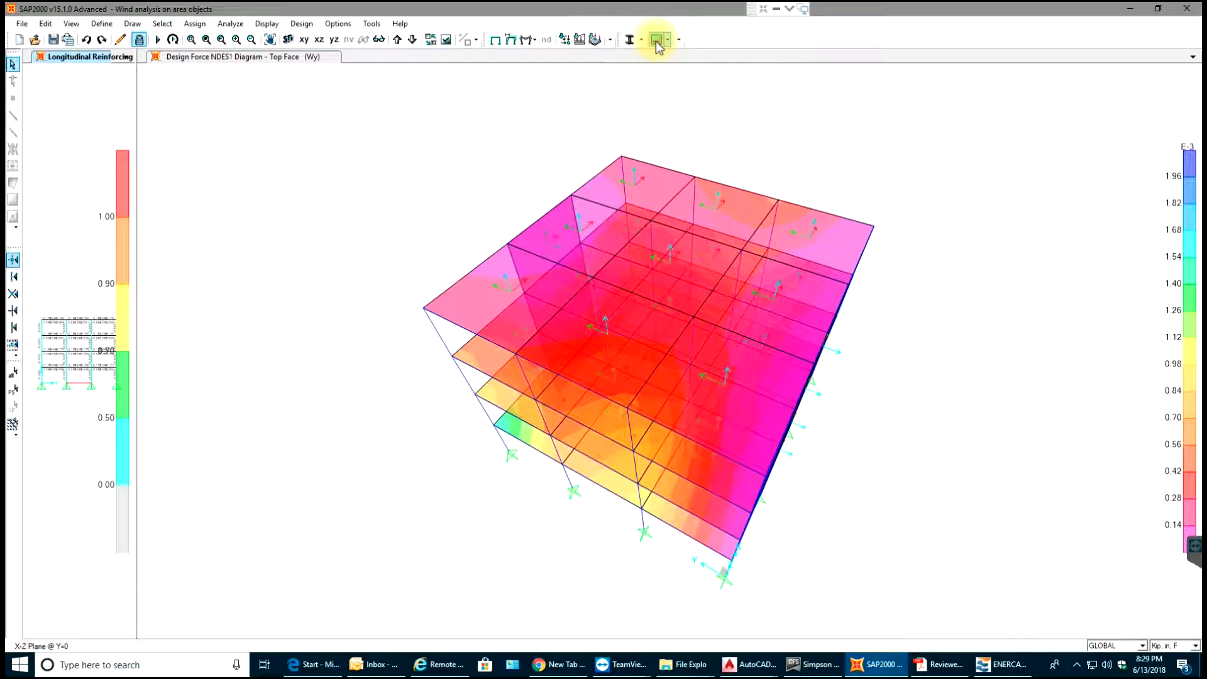
pyautogui.click(656, 41)
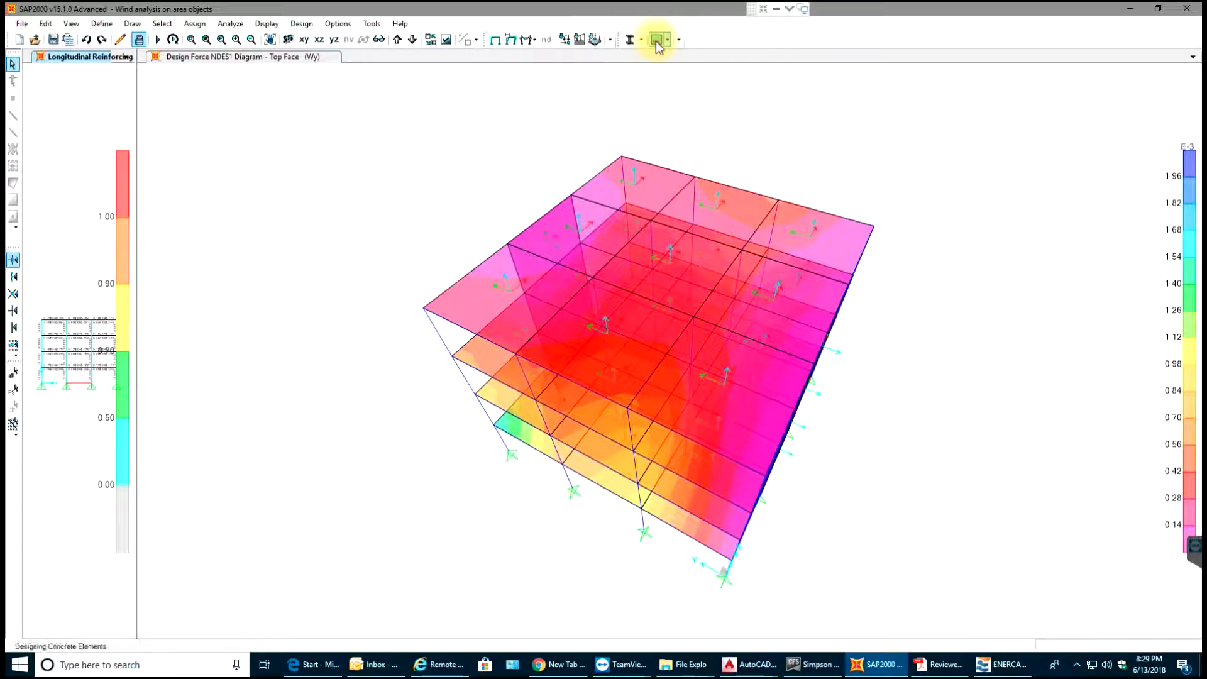
# Display the Column P-M-M Interaction Ratios as the concrete design output in the X-Z elevation at Y=0
pyautogui.click(667, 40)
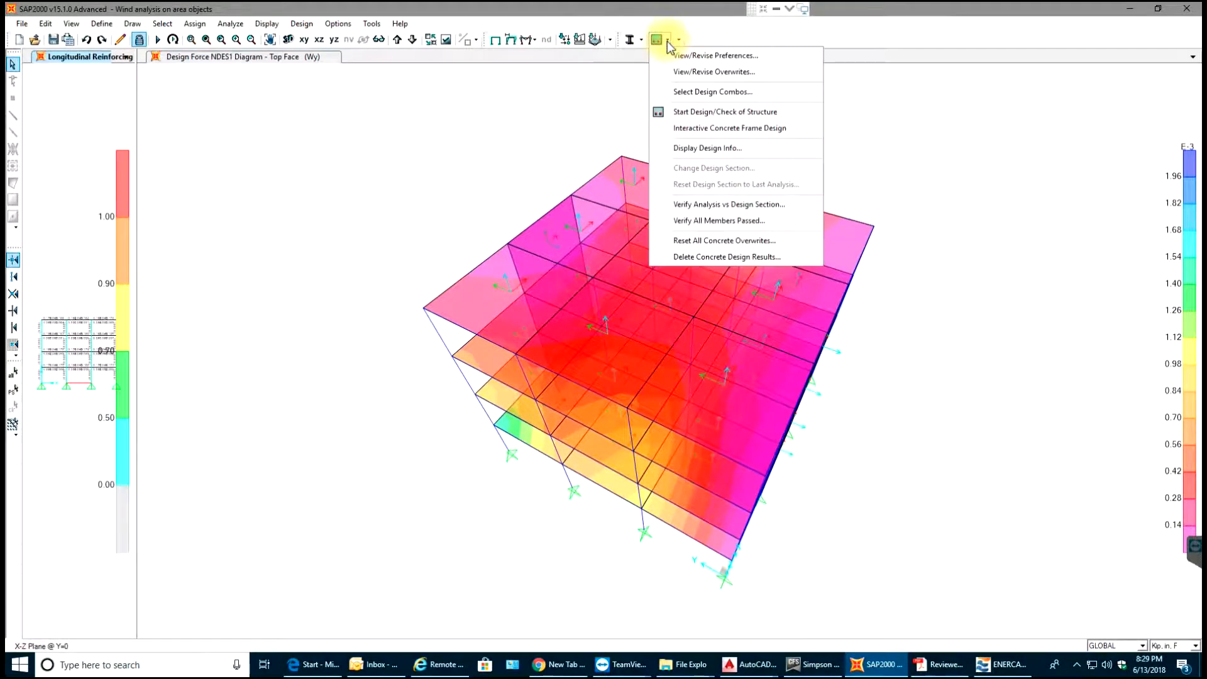
pyautogui.click(686, 148)
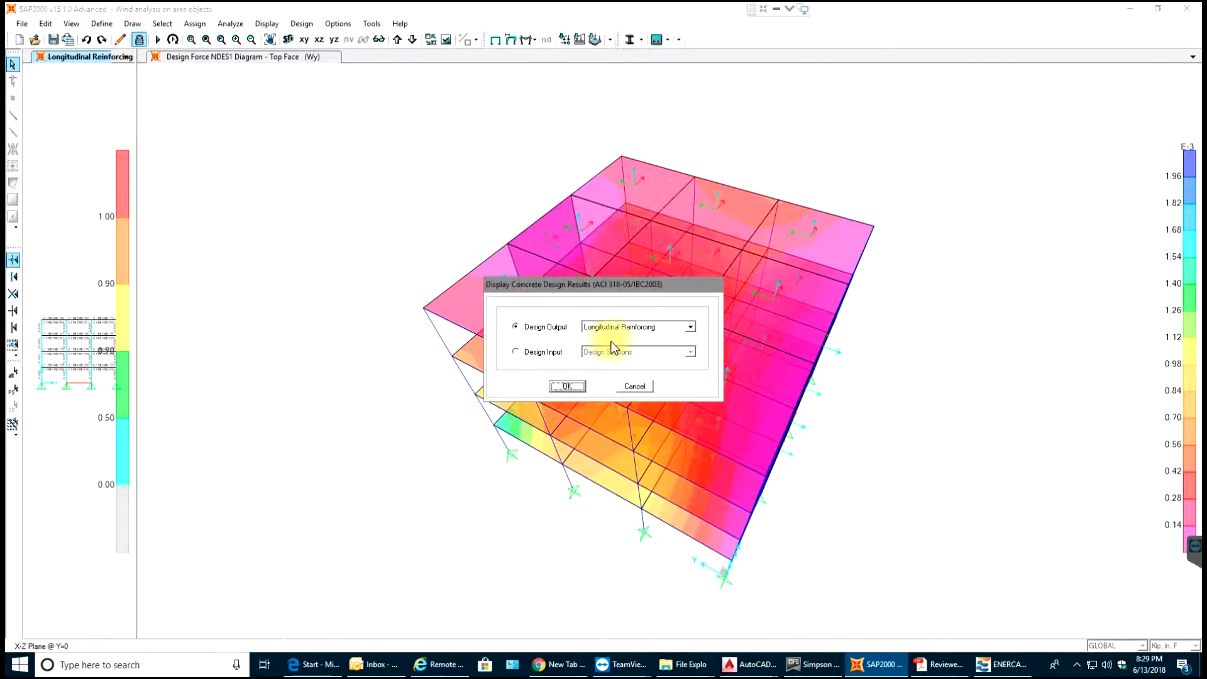
pyautogui.click(607, 325)
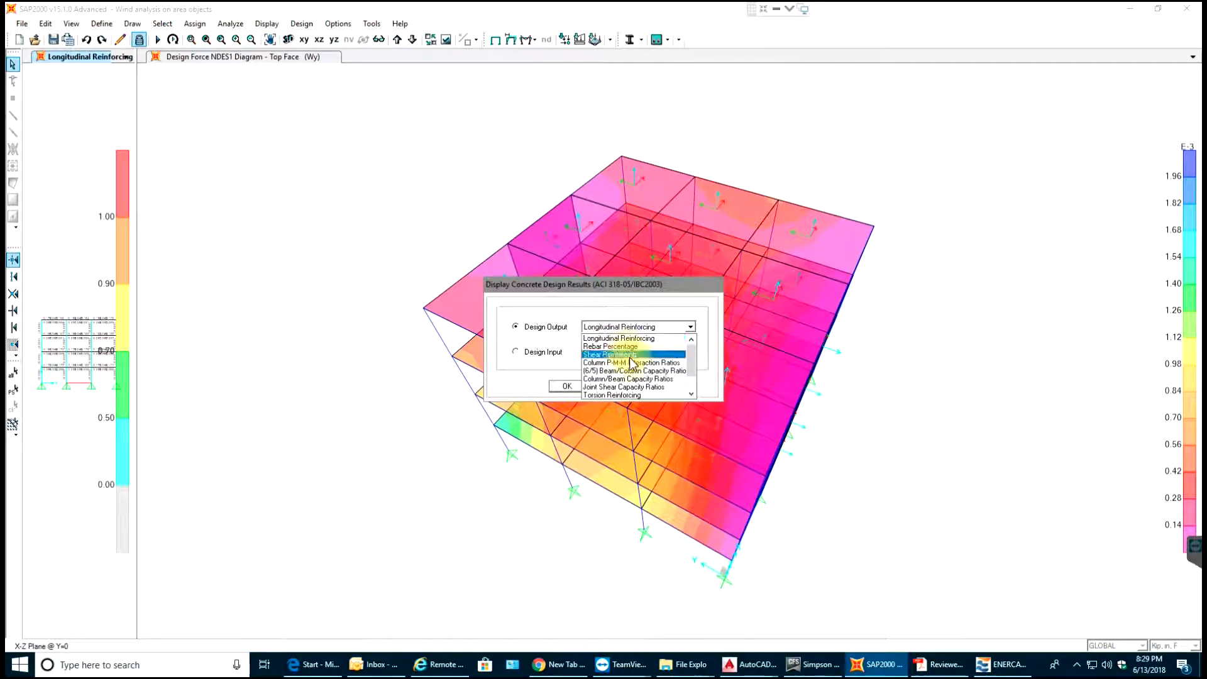
pyautogui.click(632, 362)
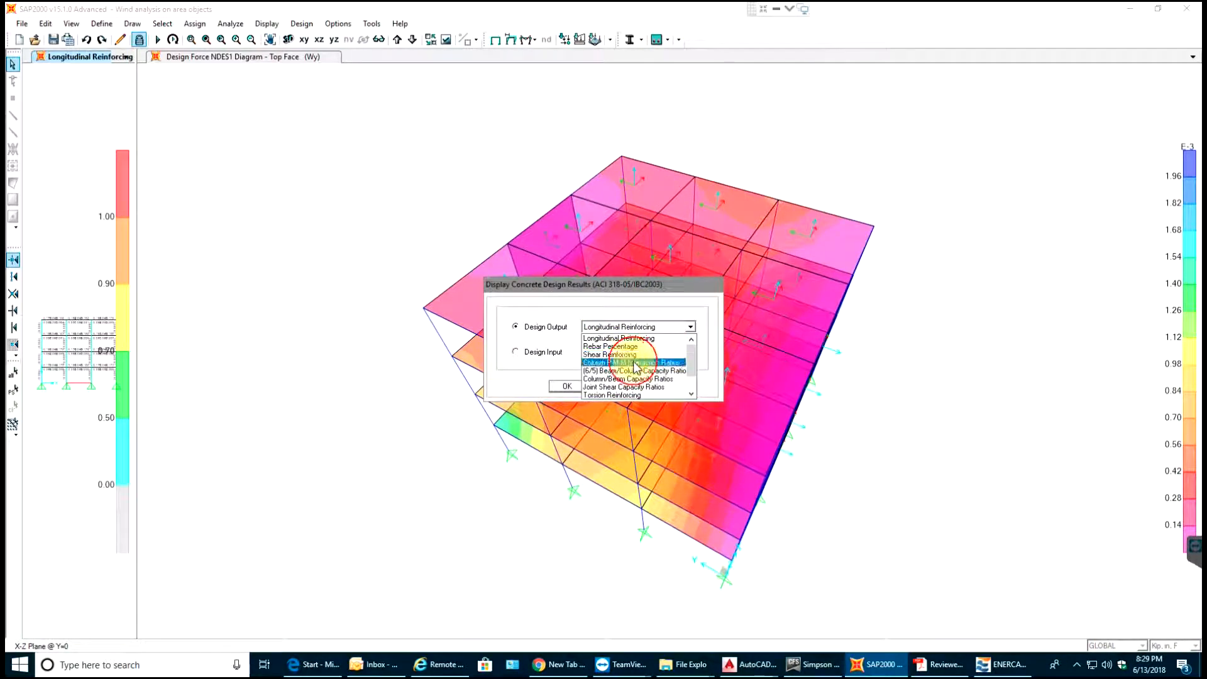
pyautogui.click(568, 385)
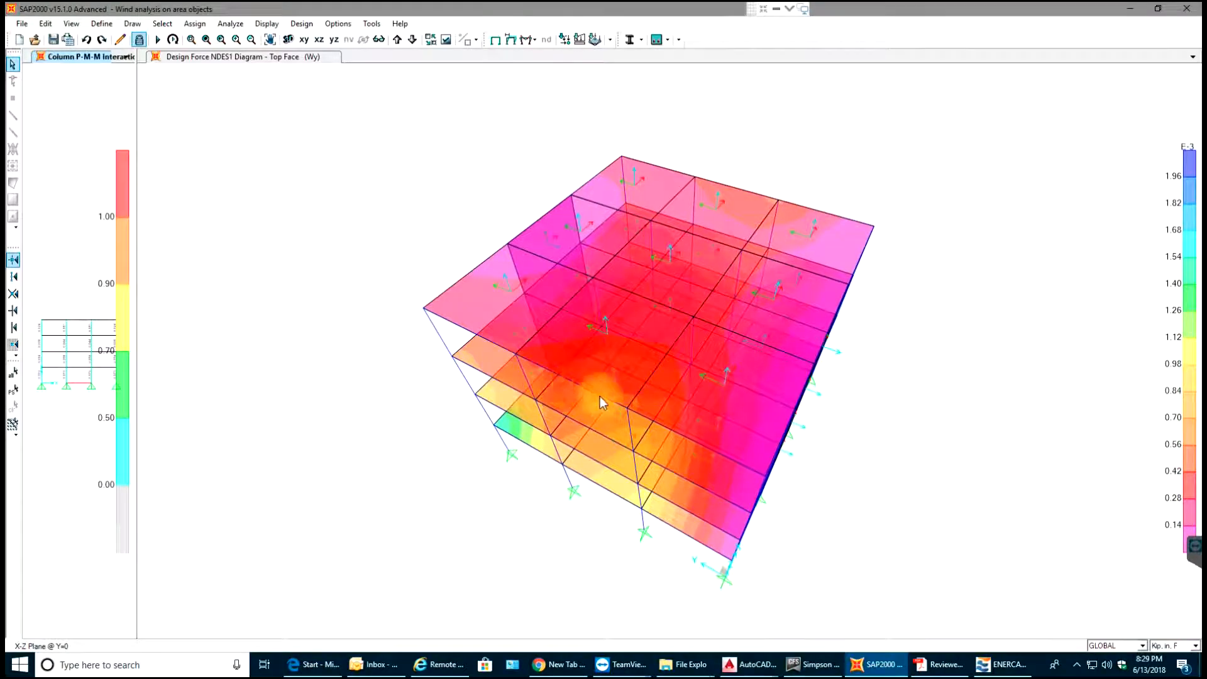
# Display the Column P-M-M Interaction Ratios in the 3-D view and examine the columns around the building
pyautogui.click(924, 383)
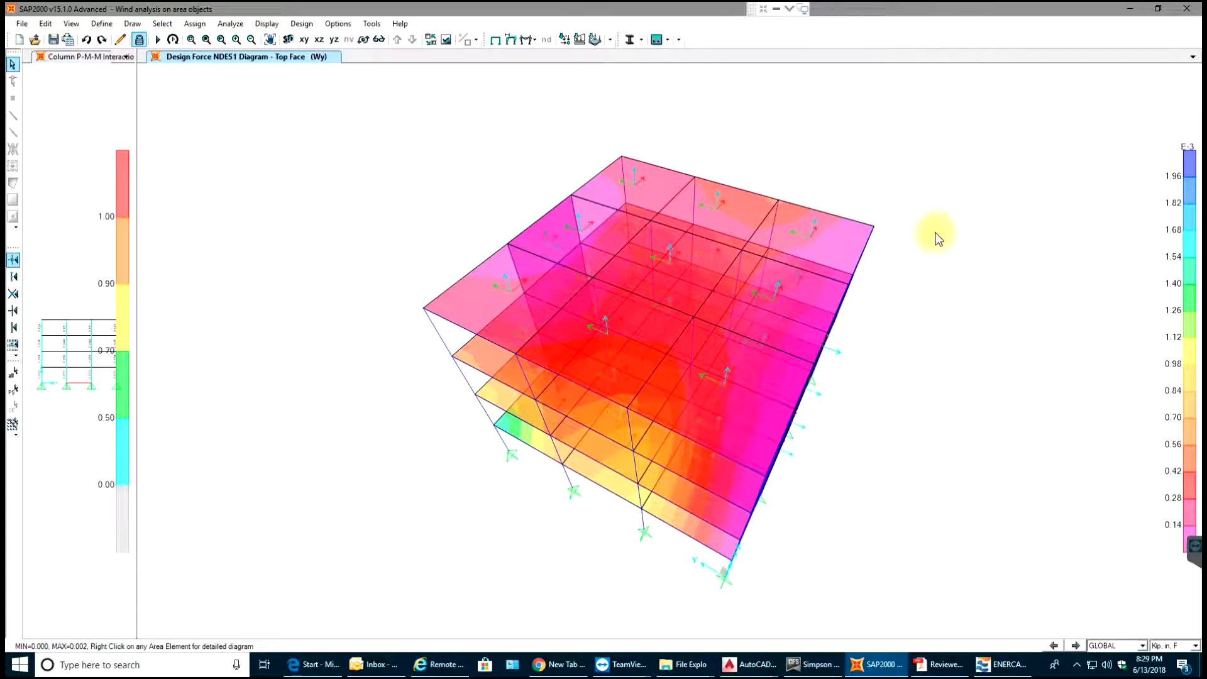
pyautogui.click(666, 42)
pyautogui.click(718, 147)
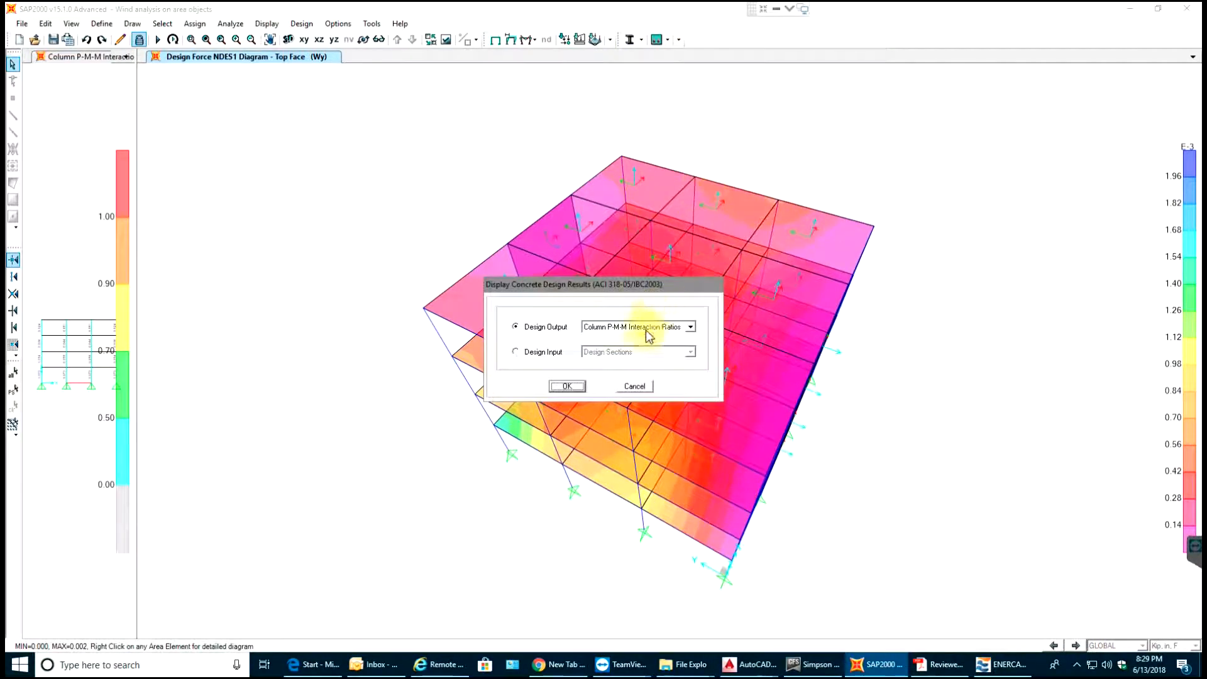
pyautogui.click(581, 385)
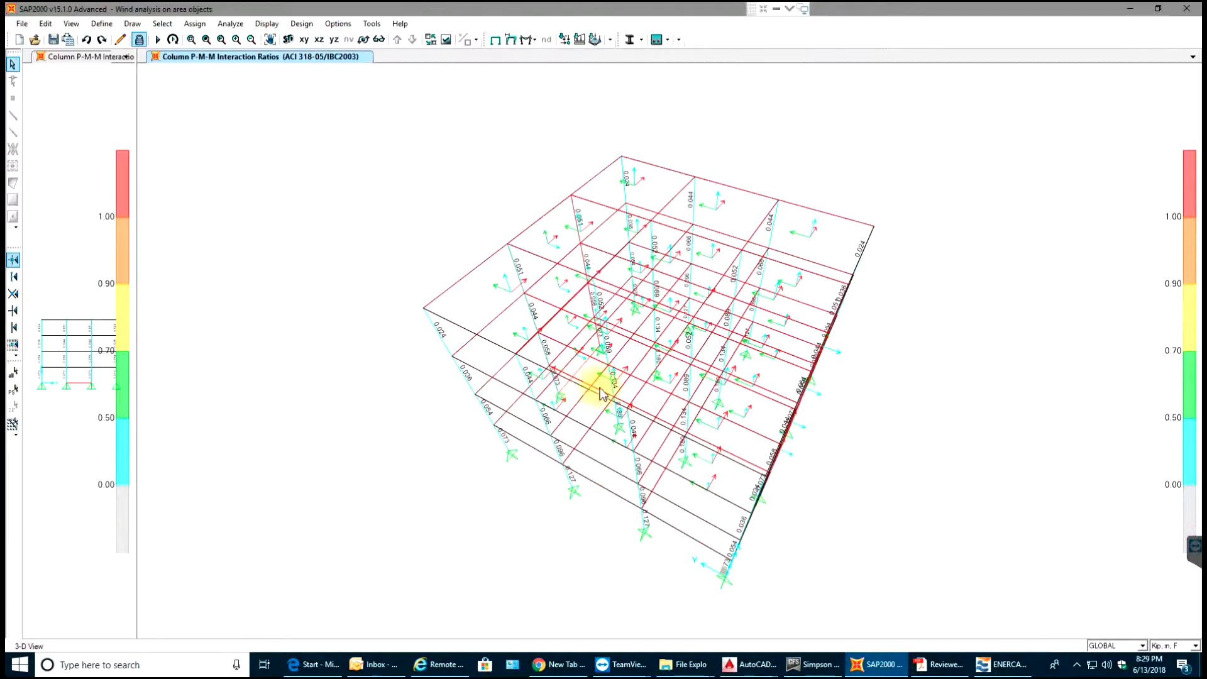
pyautogui.moveTo(854, 448); pyautogui.dragTo(937, 369, button='middle')
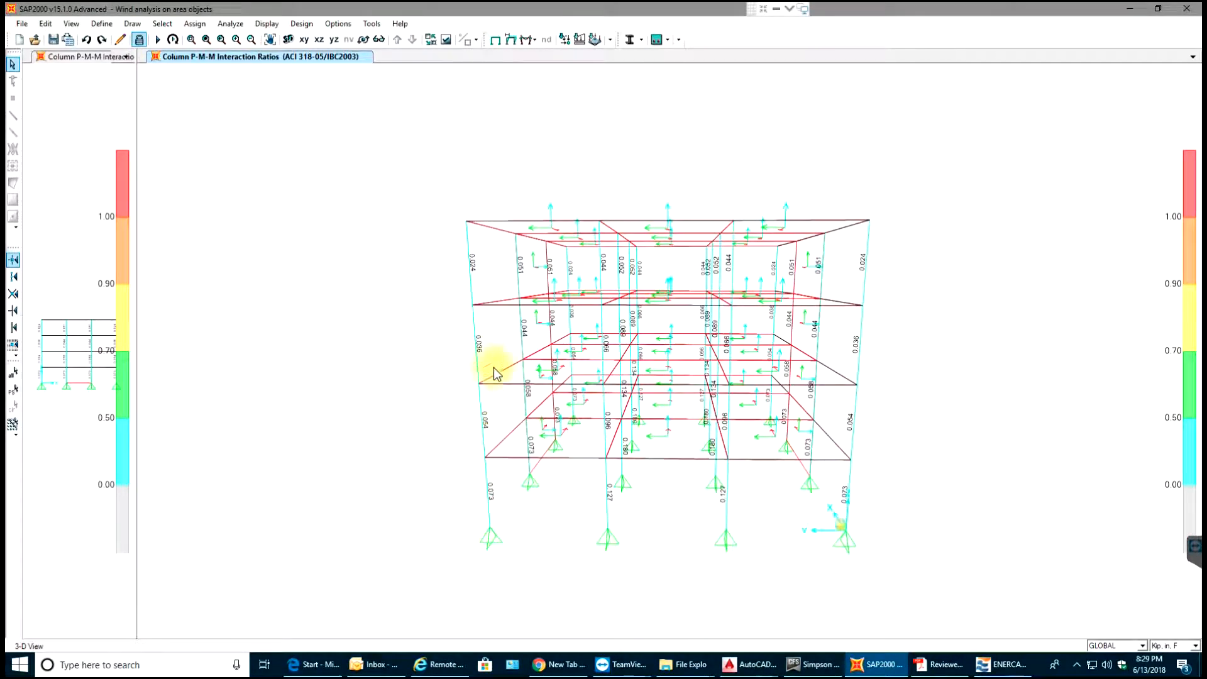
pyautogui.moveTo(372, 390); pyautogui.dragTo(491, 430, button='middle')
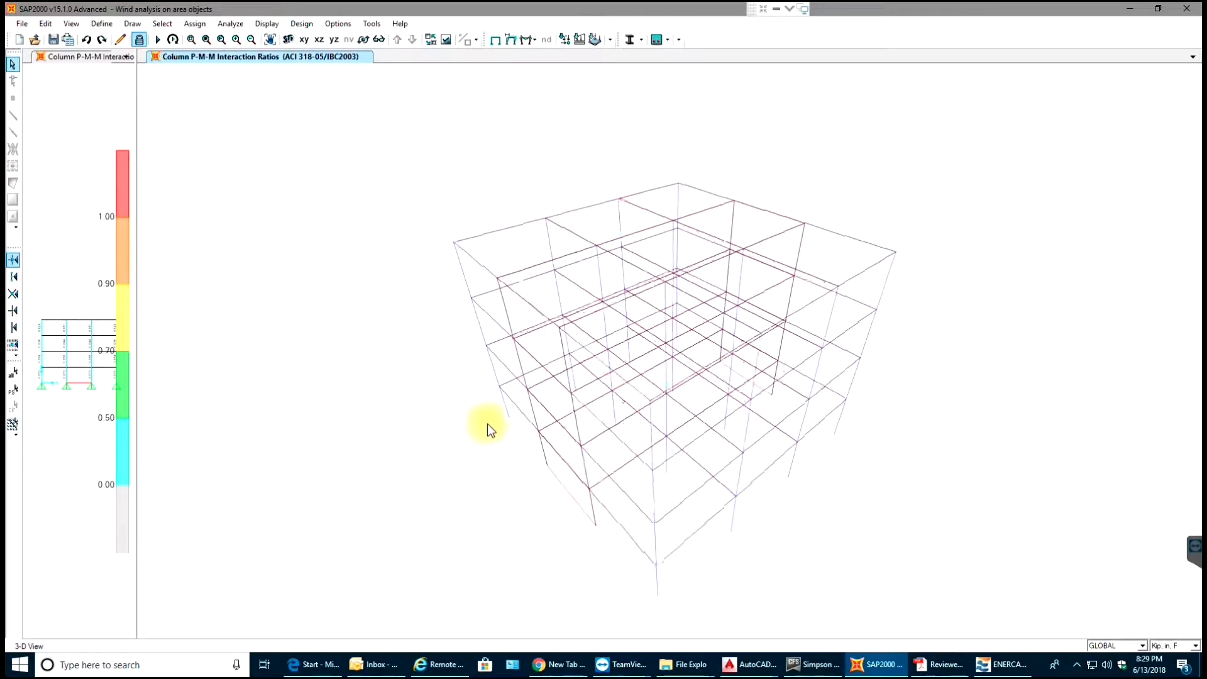
# Review the concrete beam design information of a roof edge beam's end bay, then close it
pyautogui.click(472, 239)
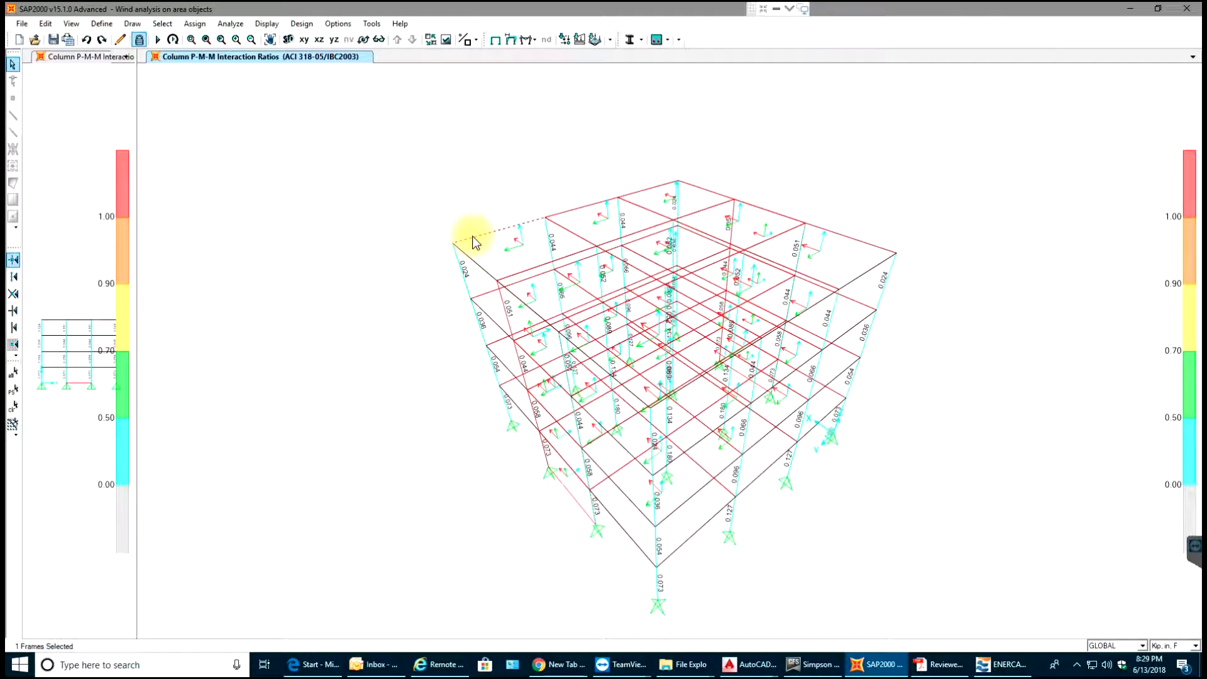
pyautogui.rightClick(473, 237)
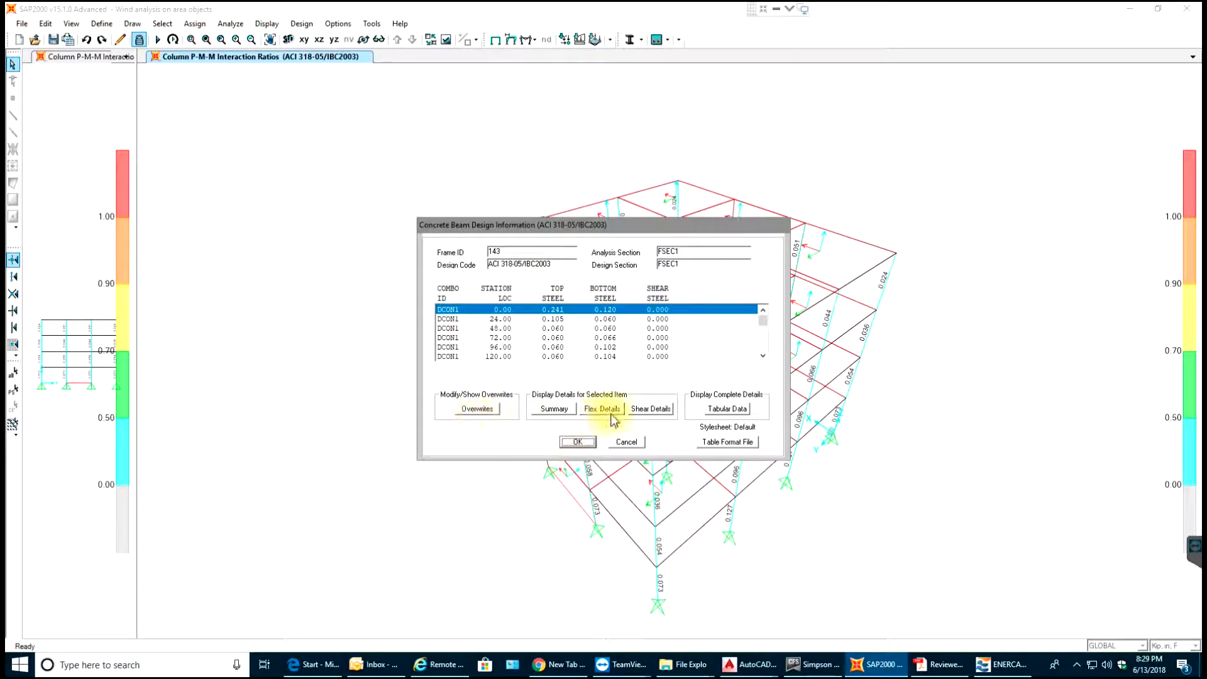
pyautogui.click(627, 442)
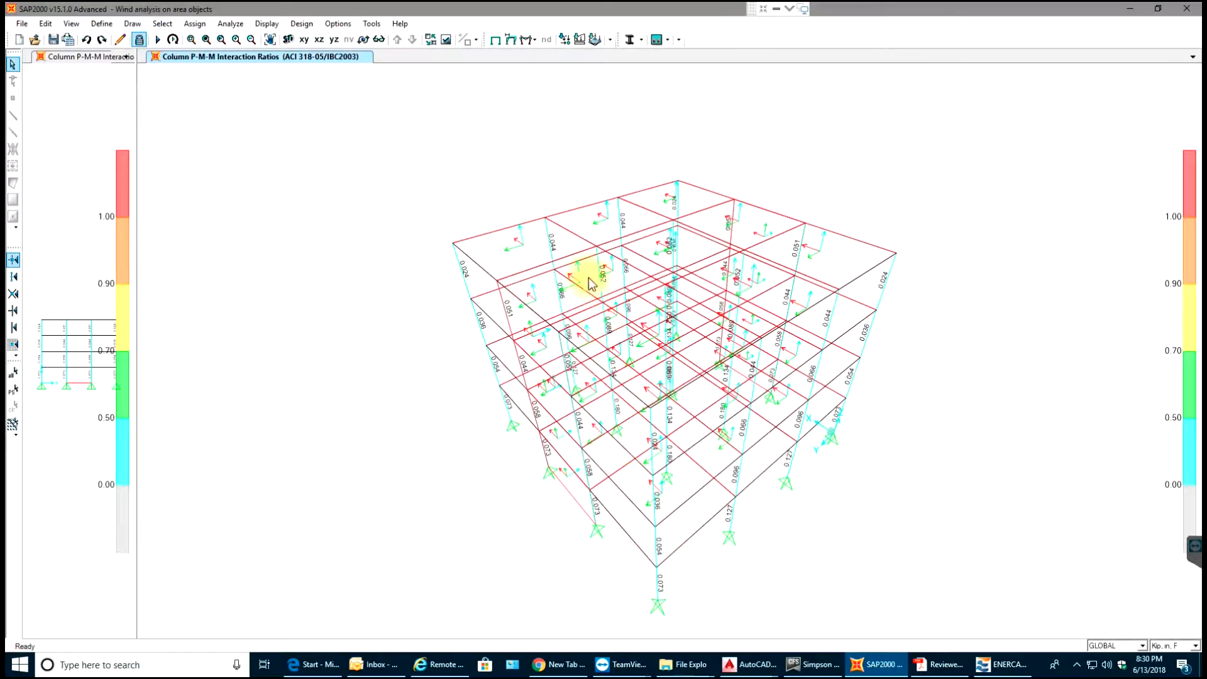
pyautogui.rightClick(524, 230)
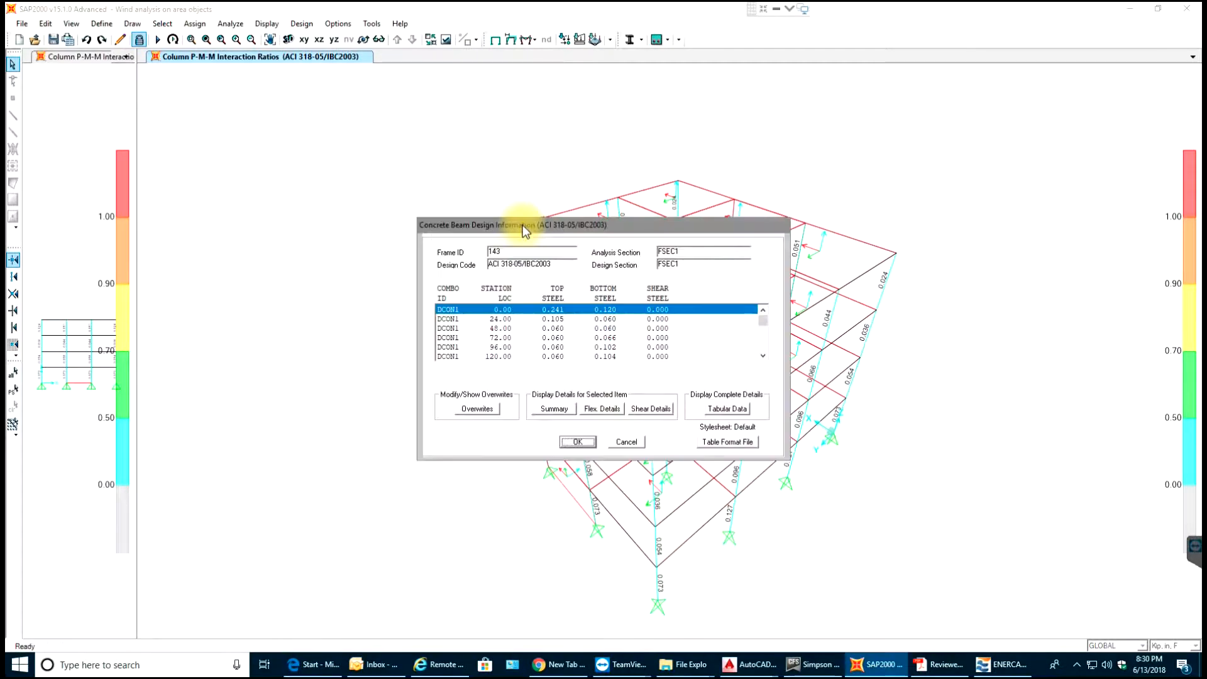
pyautogui.click(627, 442)
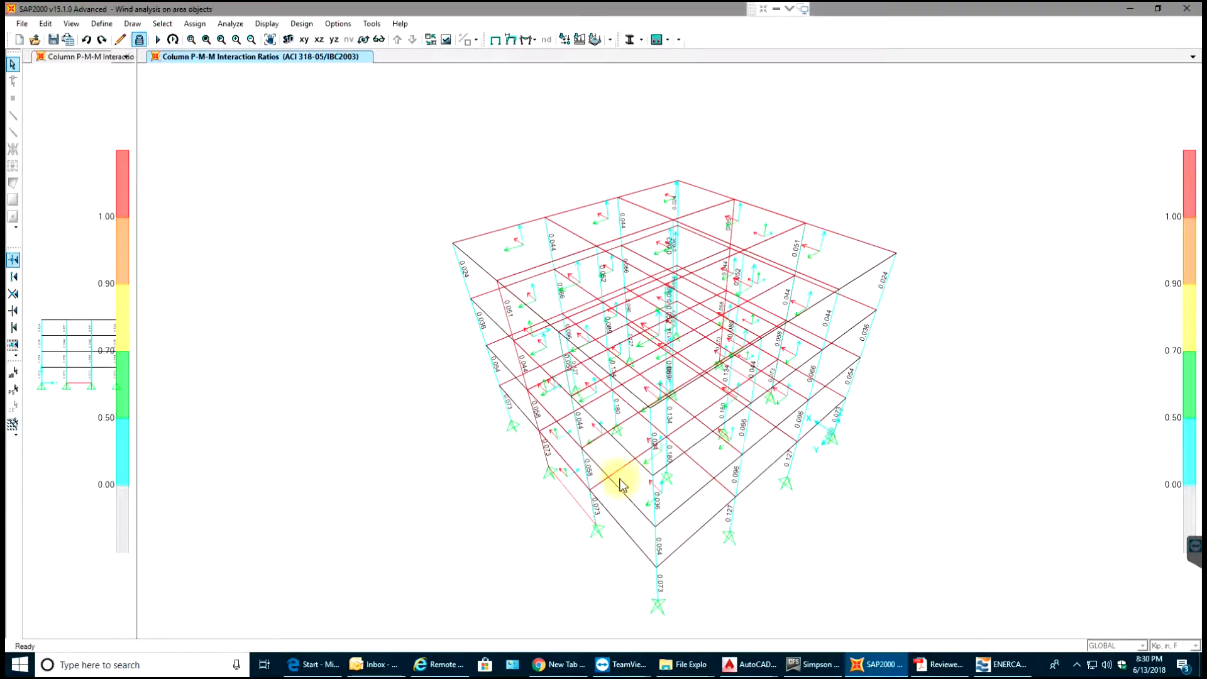
# Review the concrete column check information of the second-story corner column through the last load combinations, and close it
pyautogui.rightClick(657, 544)
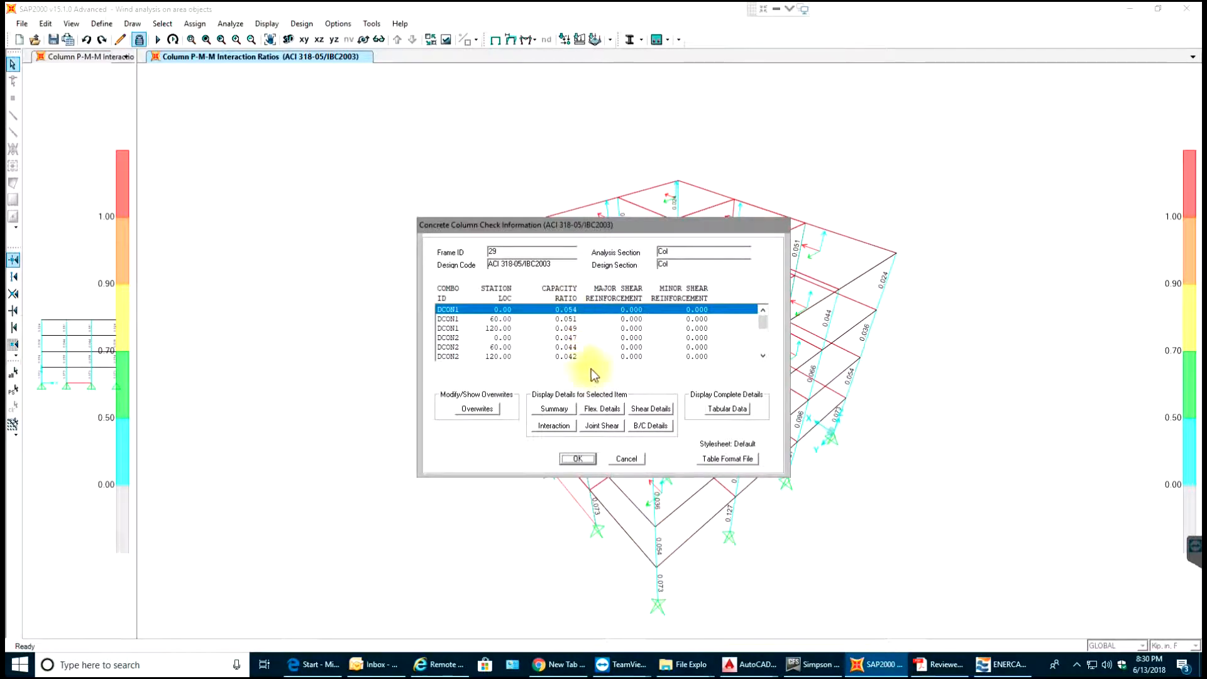
pyautogui.moveTo(763, 320); pyautogui.dragTo(771, 370)
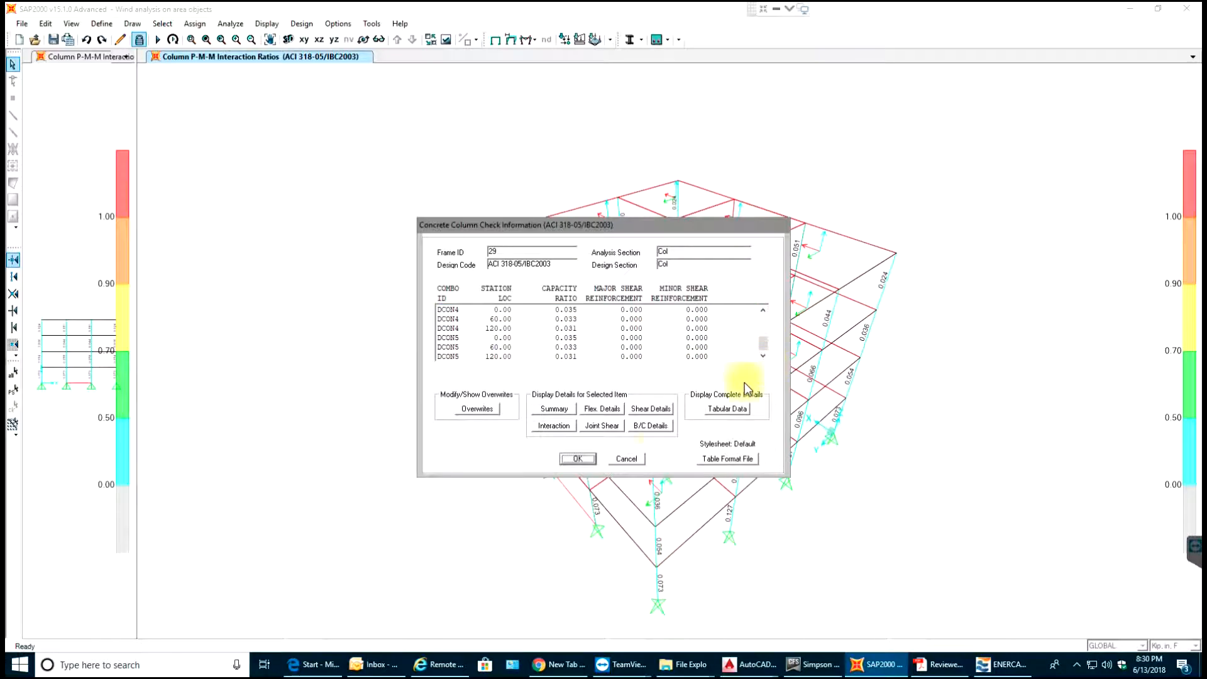
pyautogui.click(640, 461)
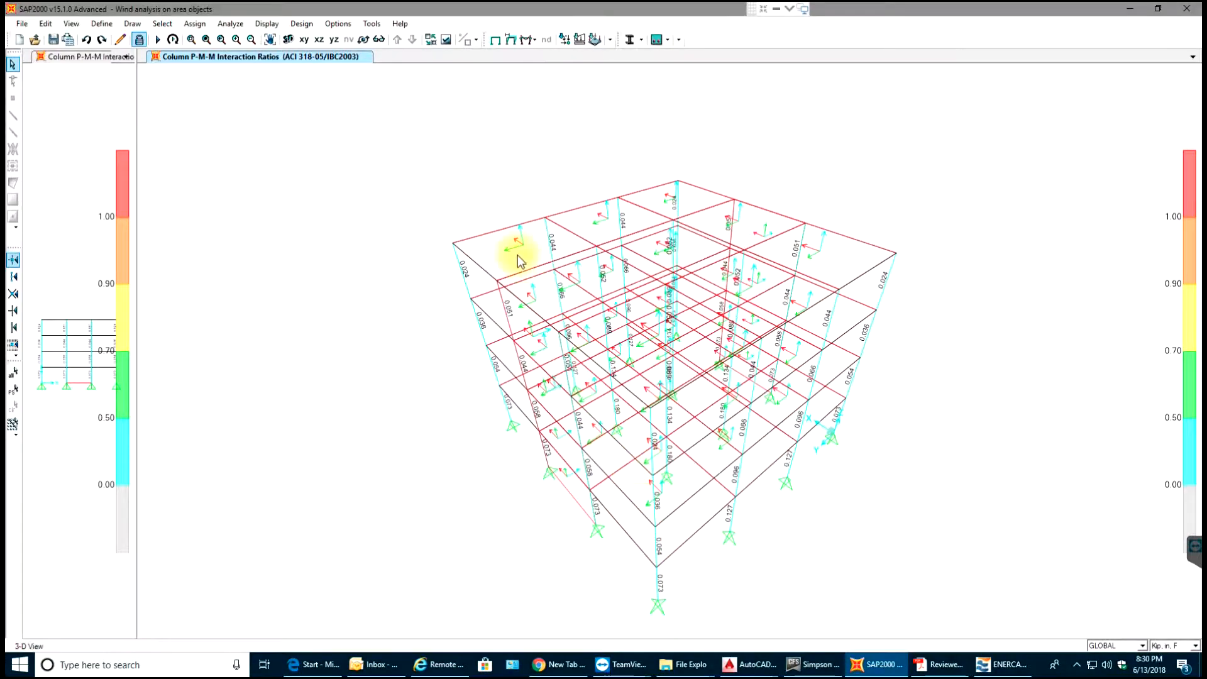
# Review the concrete beam design information of roof edge beams at two different building corners, closing each one
pyautogui.rightClick(496, 232)
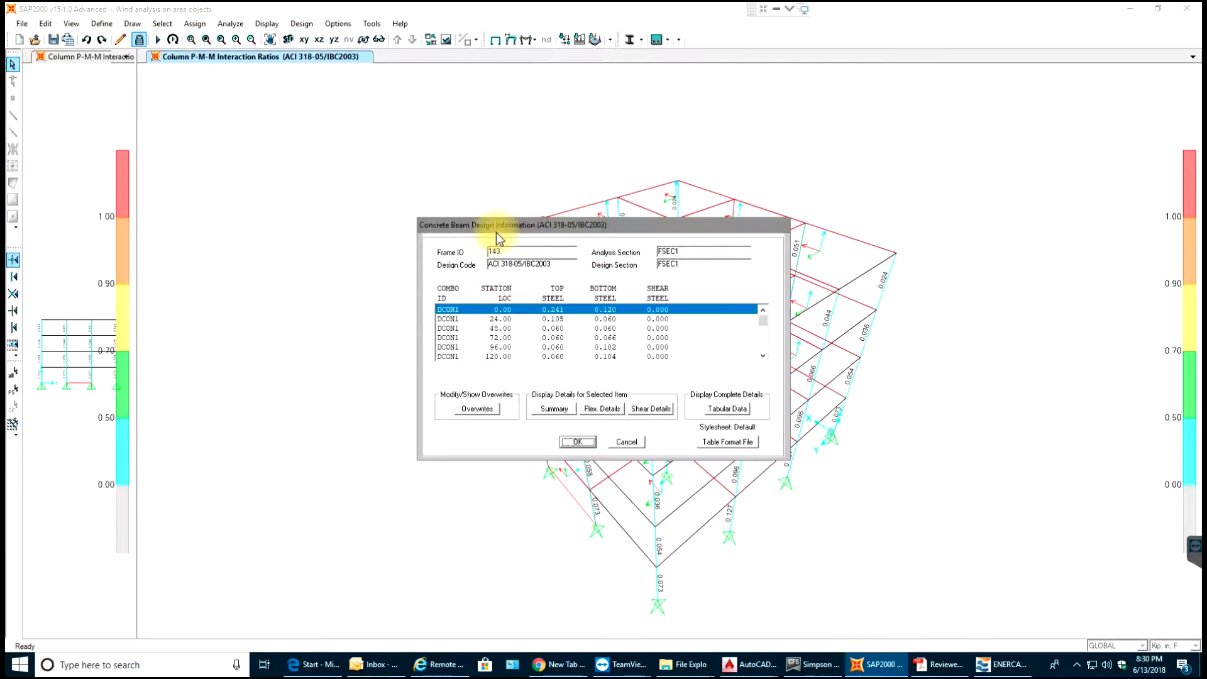
pyautogui.scroll(-15, 547, 333)
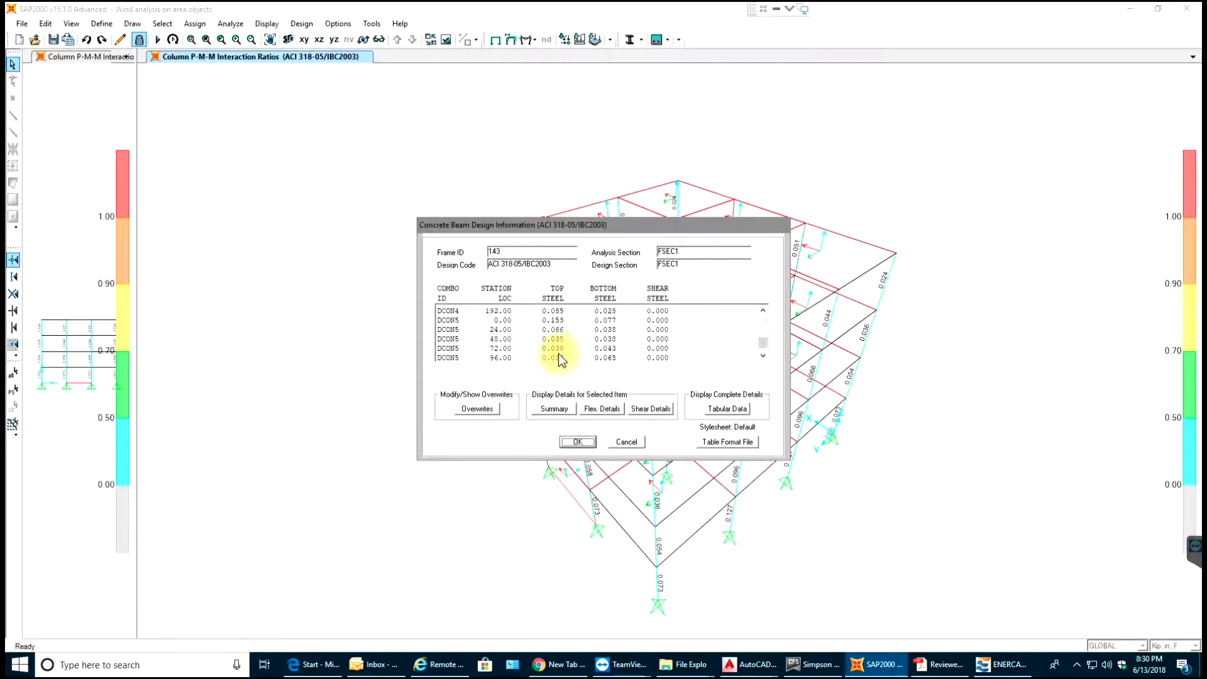
pyautogui.click(626, 442)
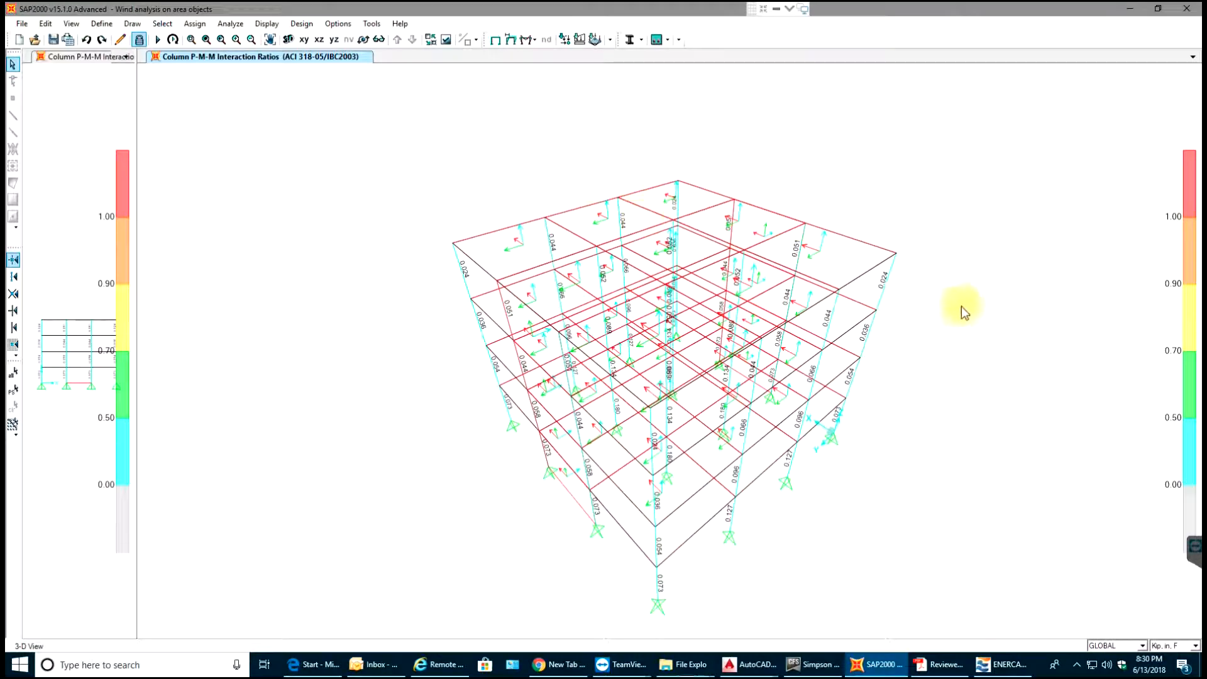
pyautogui.moveTo(948, 312); pyautogui.dragTo(465, 308)
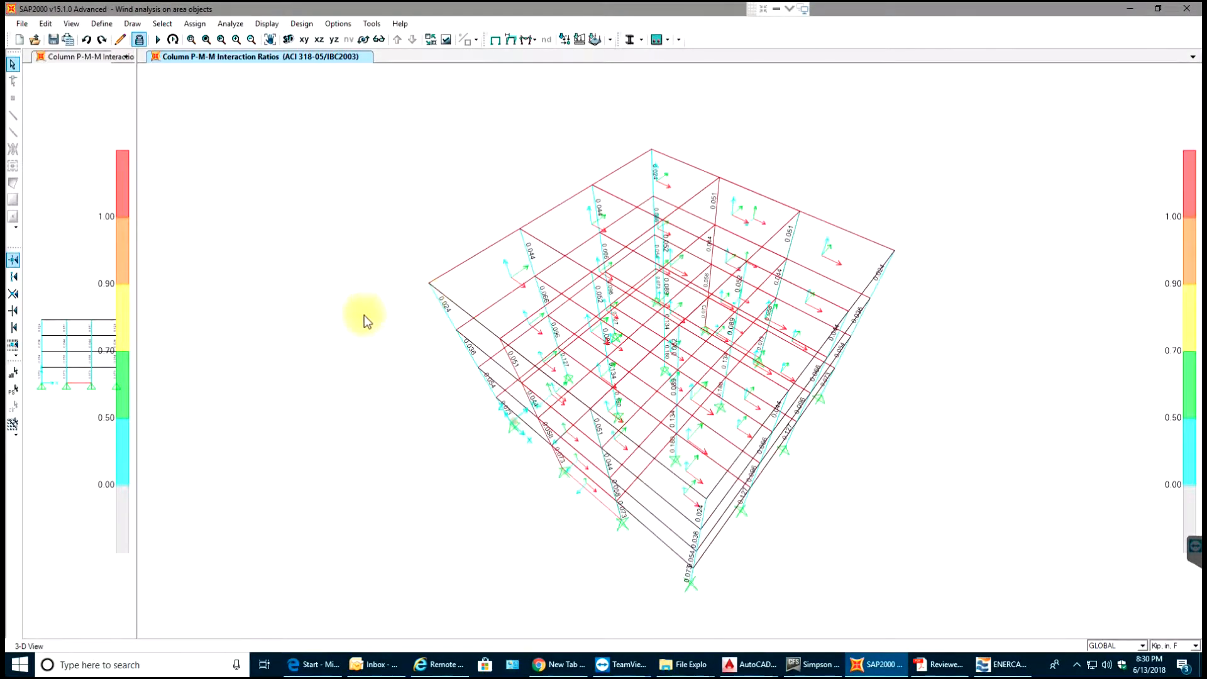
pyautogui.moveTo(330, 359); pyautogui.dragTo(457, 254)
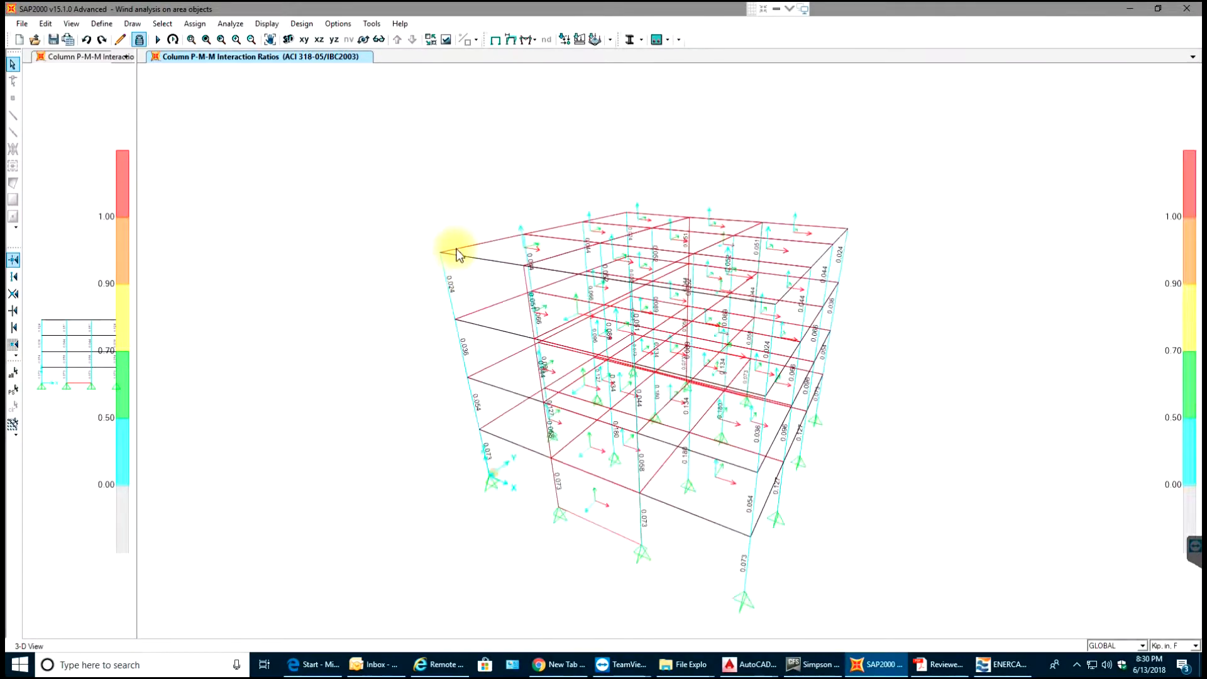
pyautogui.rightClick(458, 253)
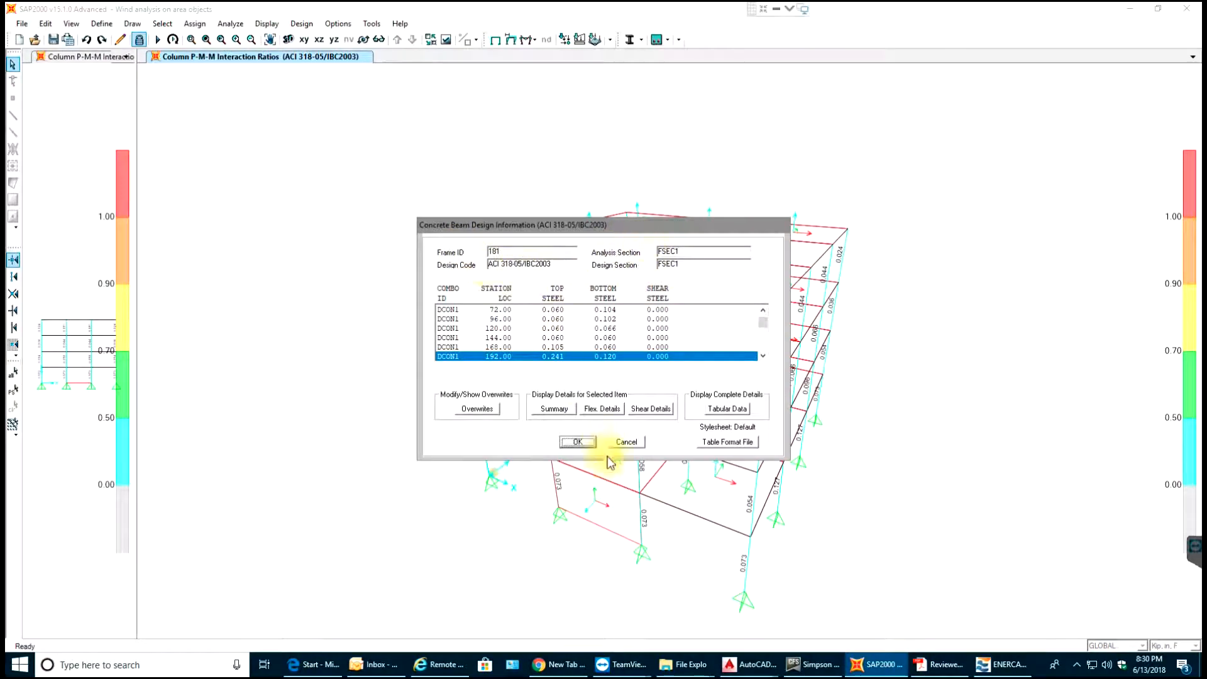
pyautogui.click(626, 442)
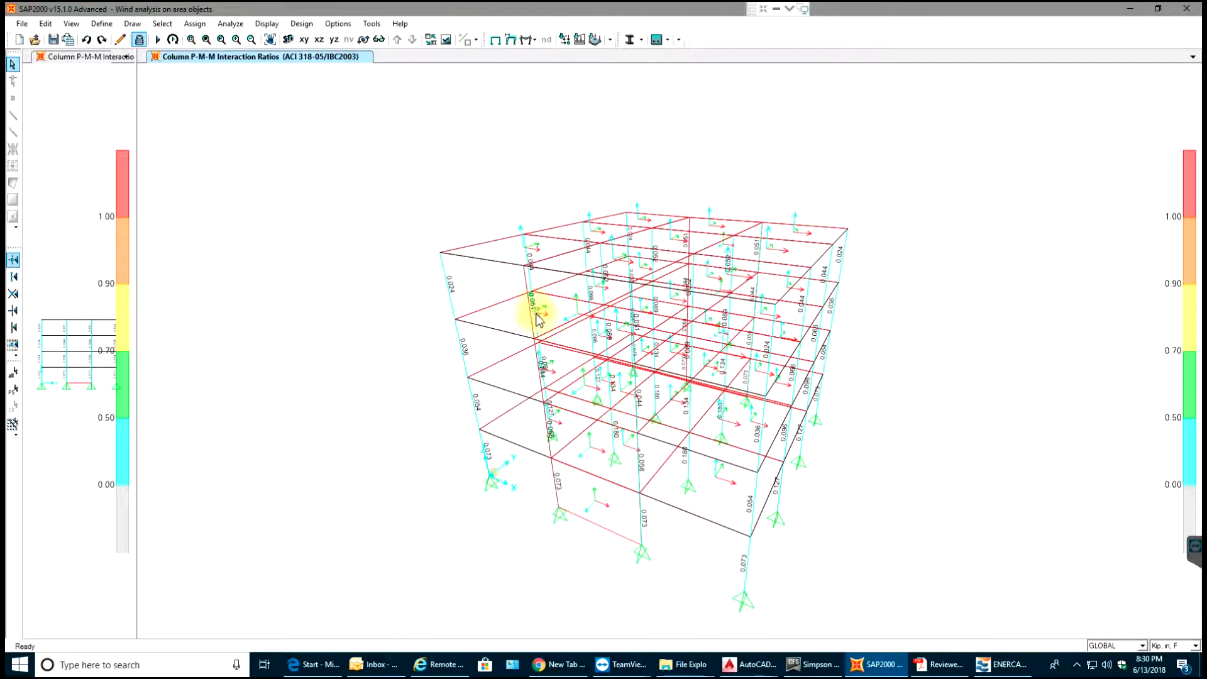
# Verify that all members passed the concrete check and start the concrete design check of the structure again
pyautogui.click(666, 43)
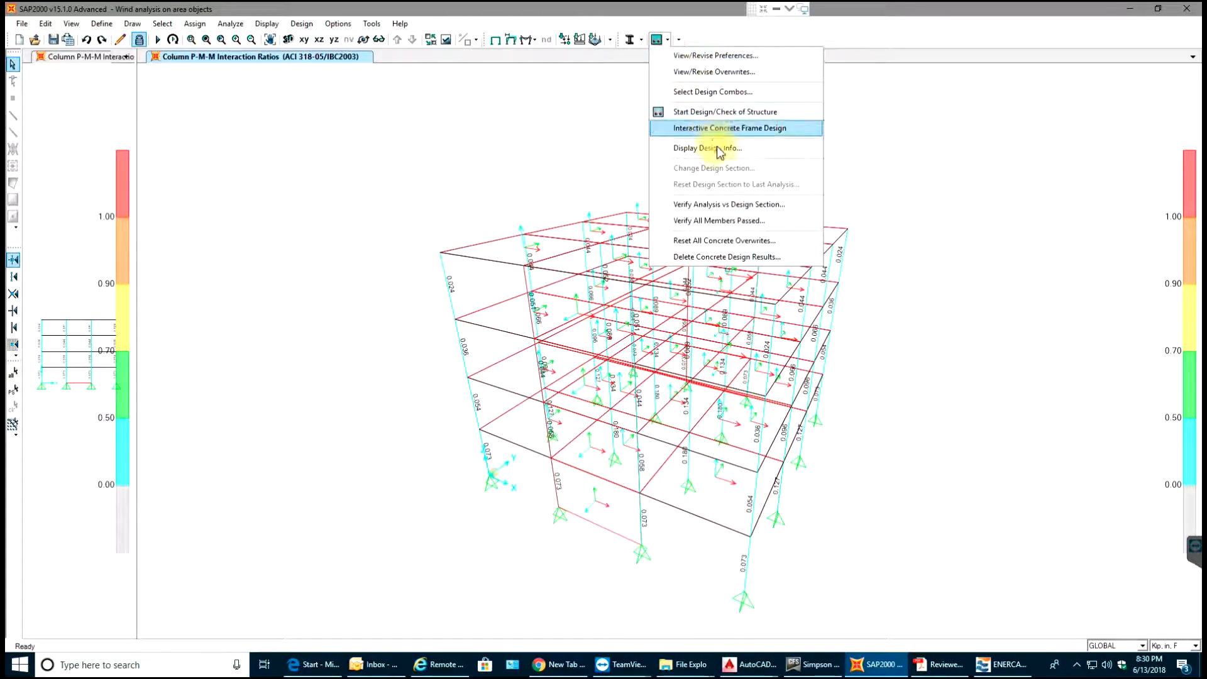
pyautogui.click(716, 221)
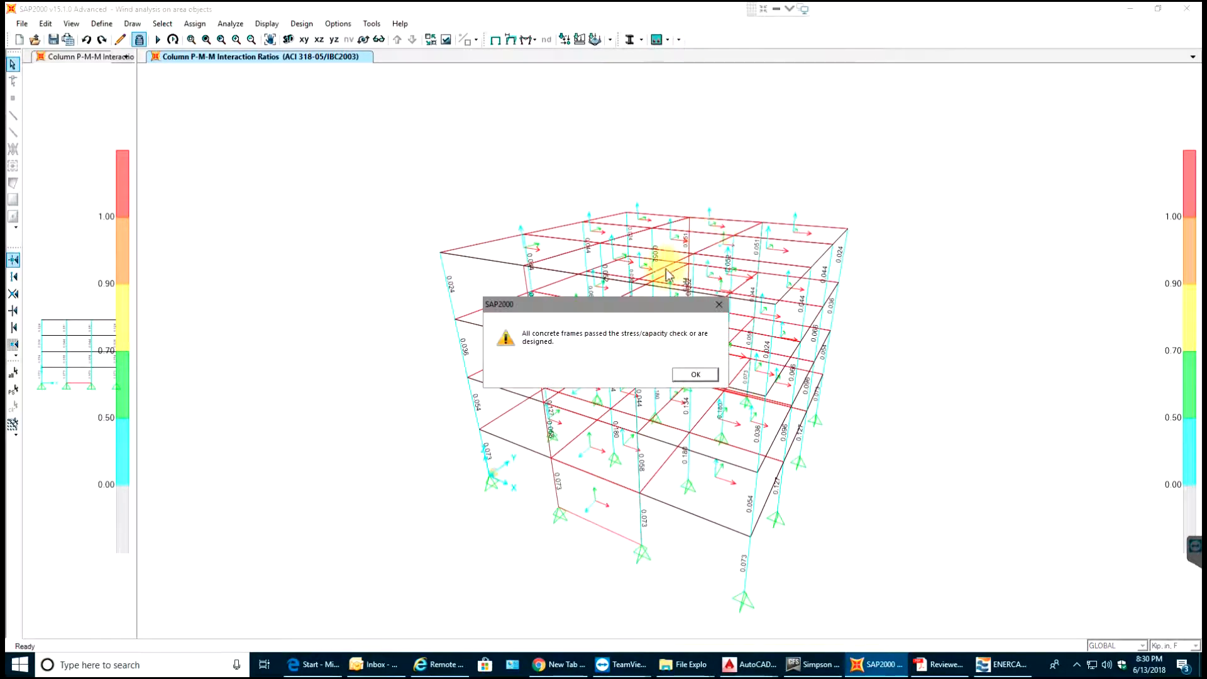
pyautogui.click(698, 375)
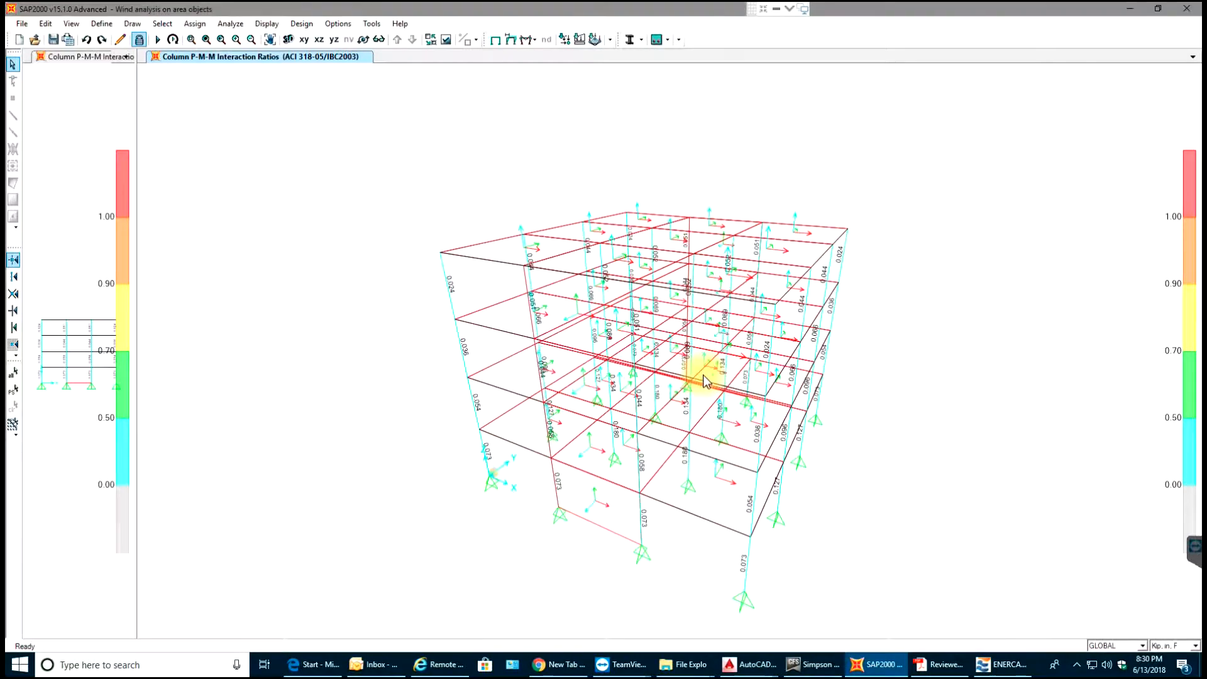
pyautogui.click(668, 40)
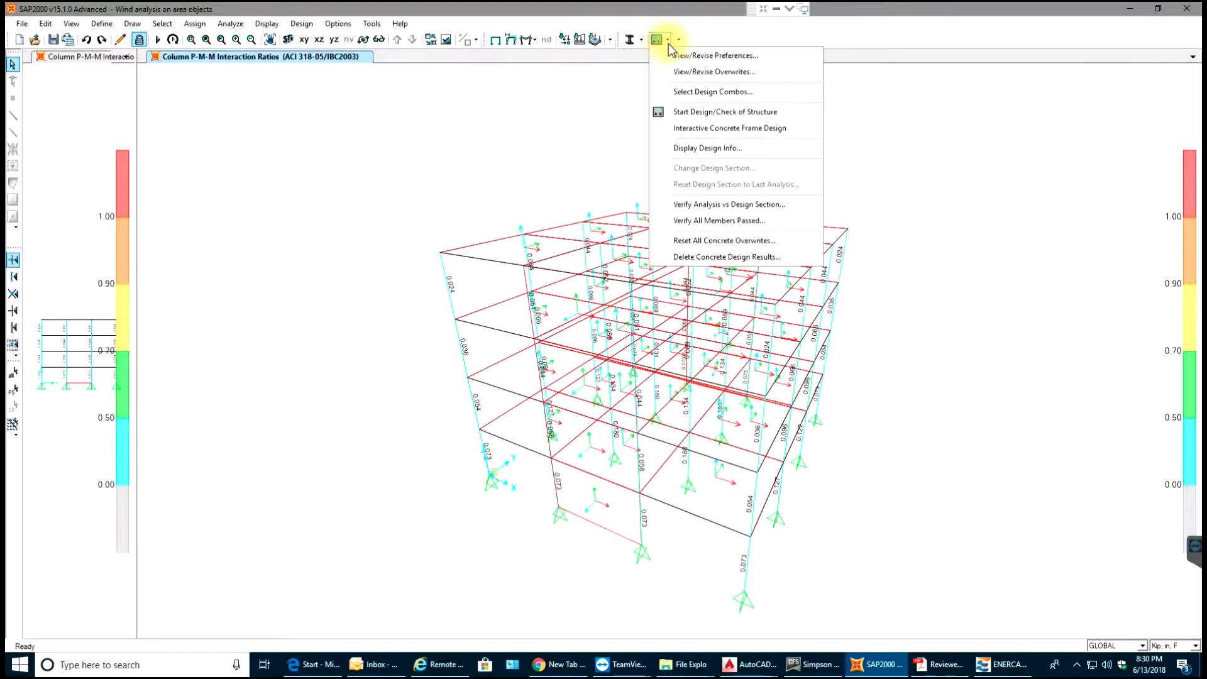
pyautogui.click(723, 110)
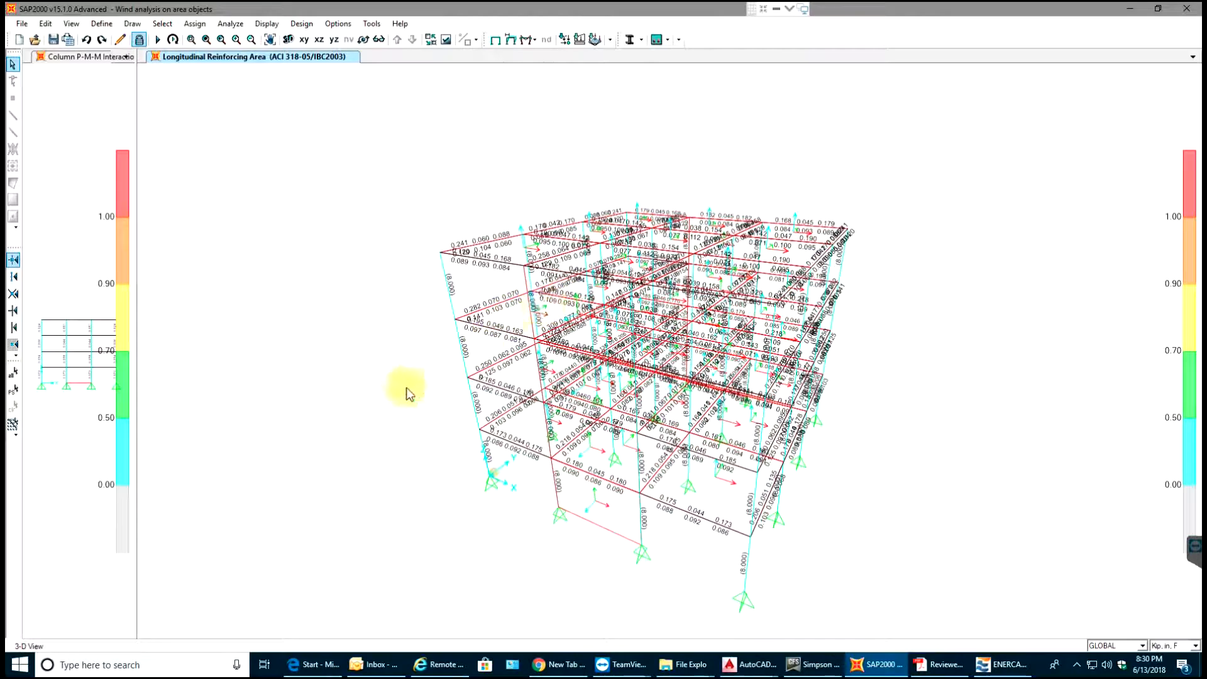
# Review the concrete column check information of the top-story corner column above the origin, and close it
pyautogui.rightClick(444, 275)
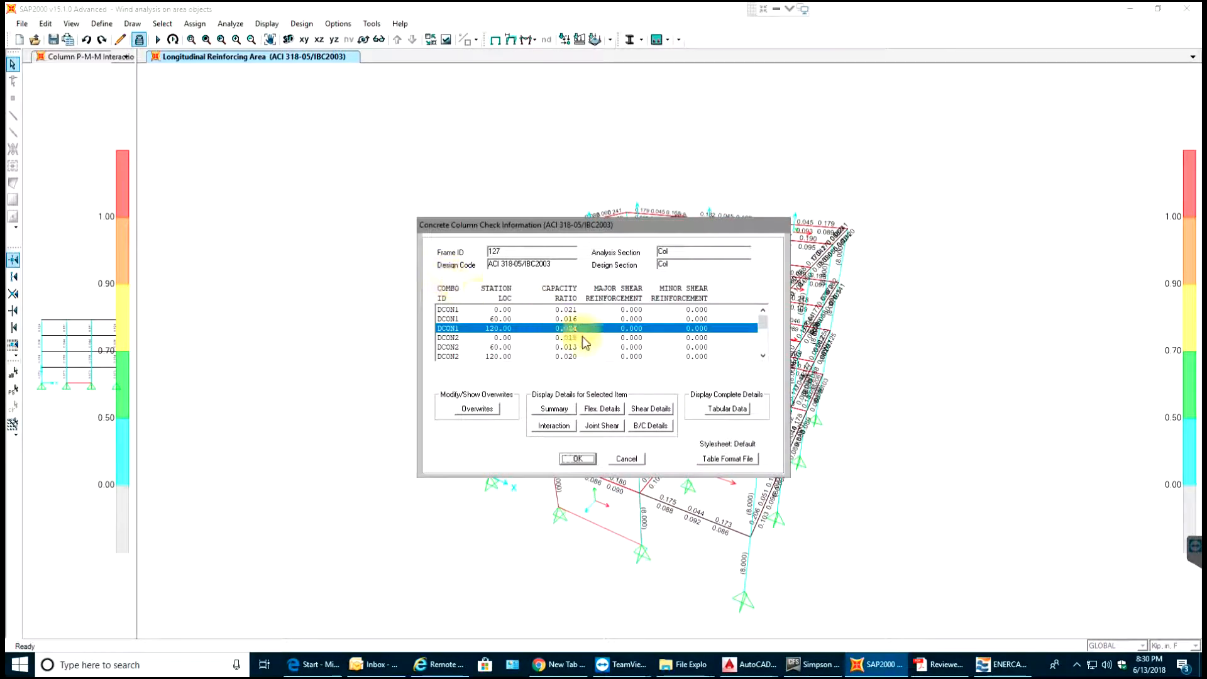
pyautogui.scroll(-3, 592, 341)
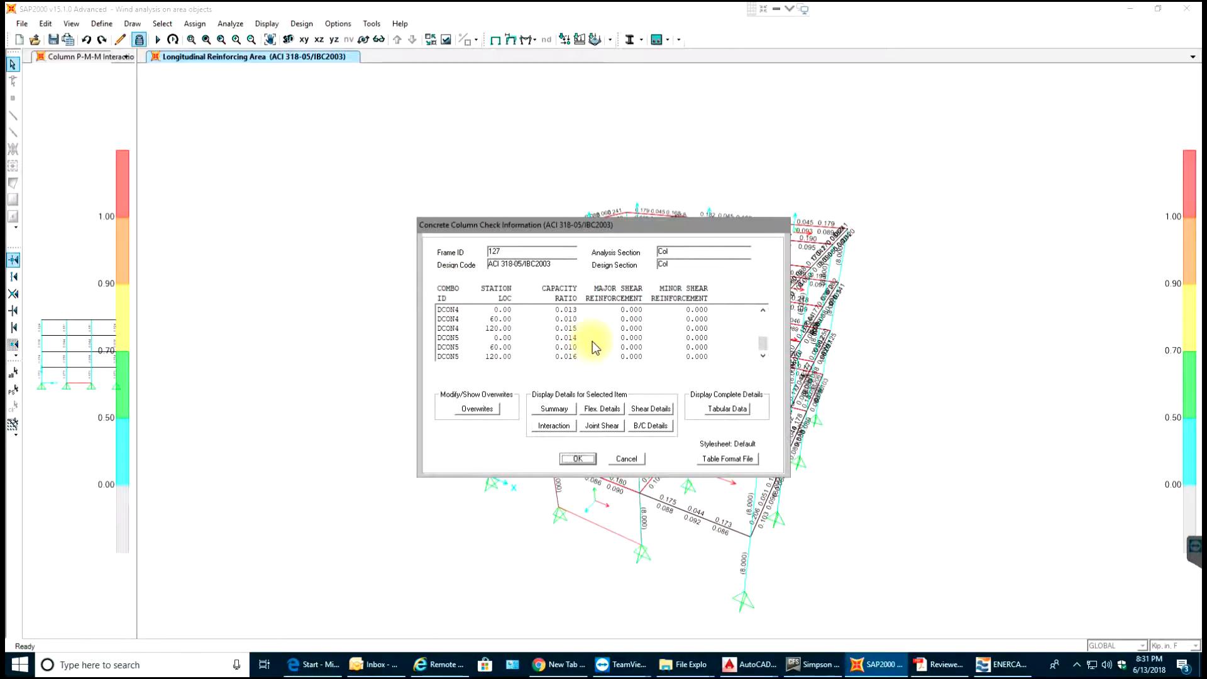
pyautogui.click(624, 459)
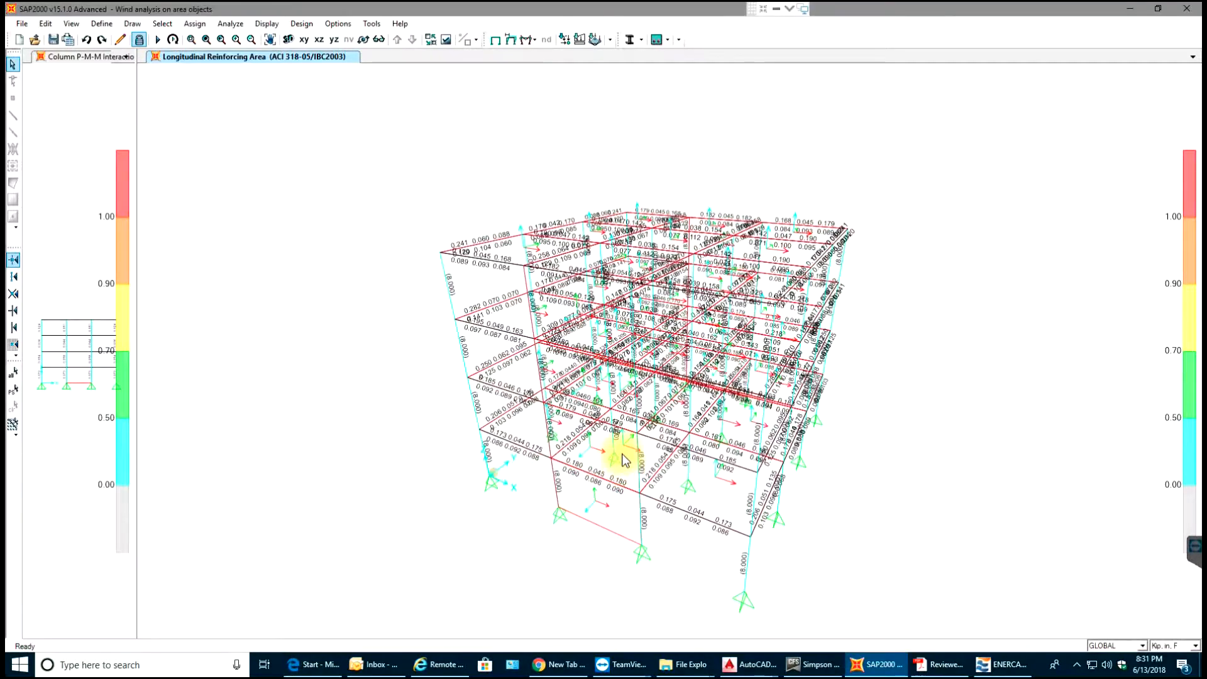
# Review the concrete beam design information of the roof edge beam running in the Y direction from the origin corner, and close it
pyautogui.moveTo(367, 235)
pyautogui.keyDown('shift'); pyautogui.mouseDown(button='middle')
pyautogui.moveTo(371, 277)
pyautogui.moveTo(453, 297)
pyautogui.mouseUp(button='middle'); pyautogui.keyUp('shift')
pyautogui.click(463, 286)
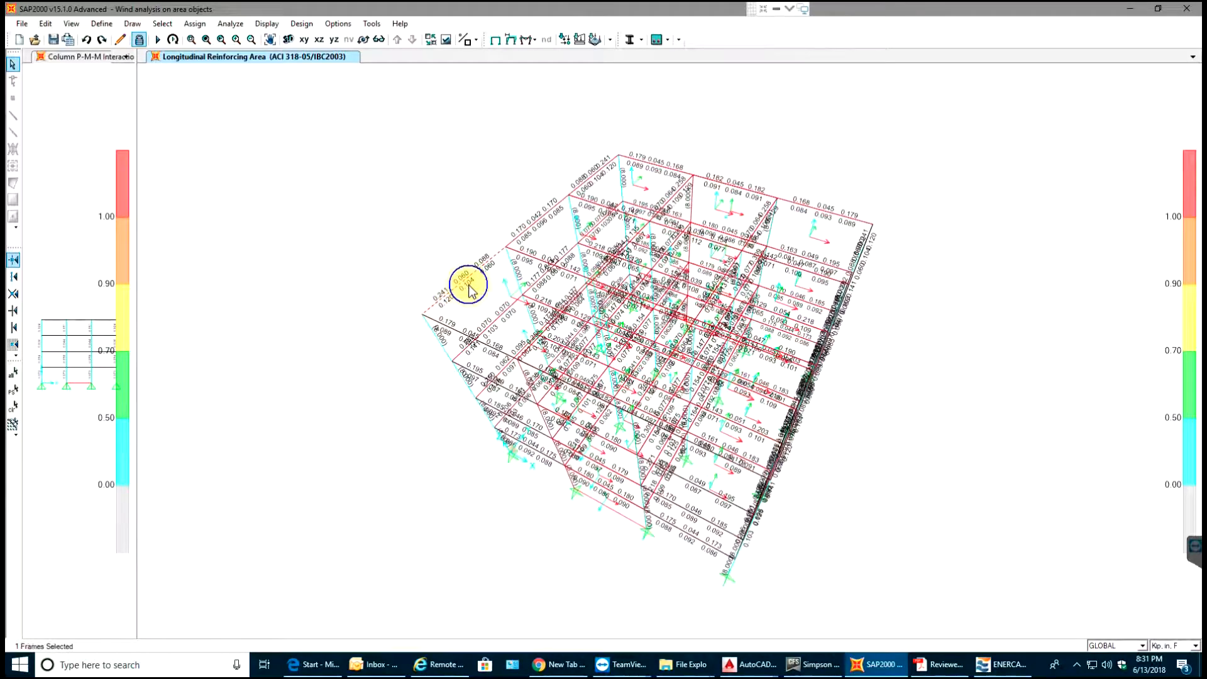
pyautogui.rightClick(466, 287)
pyautogui.click(466, 288)
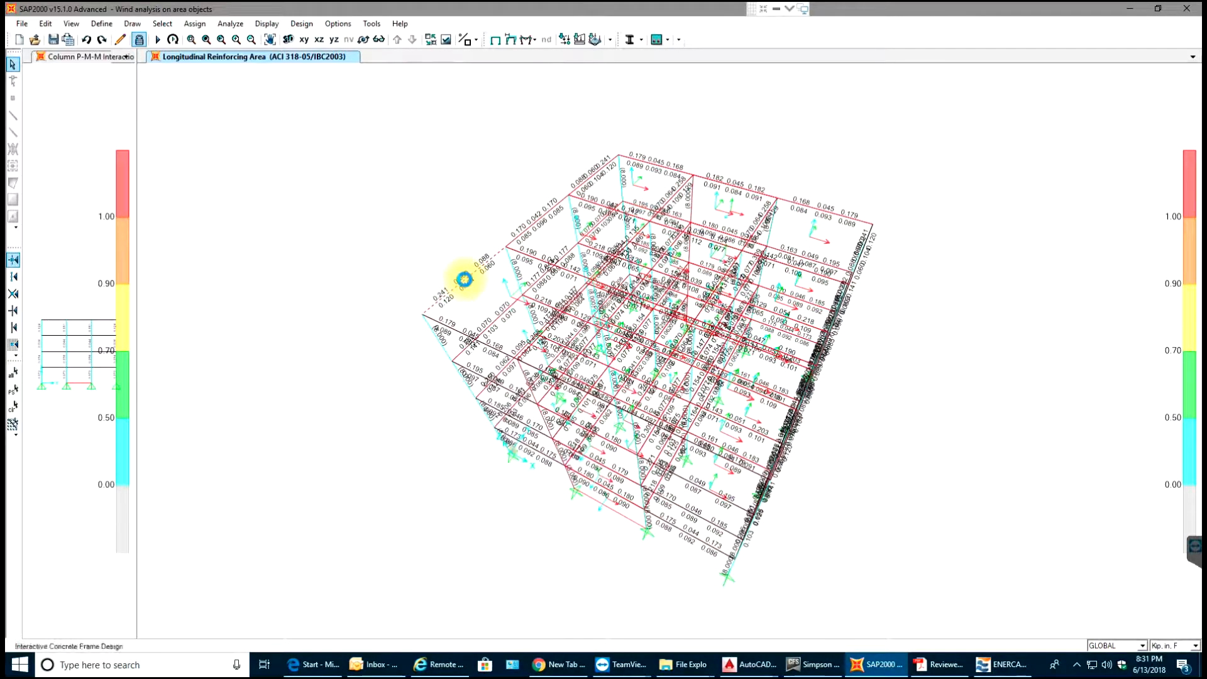
pyautogui.rightClick(466, 287)
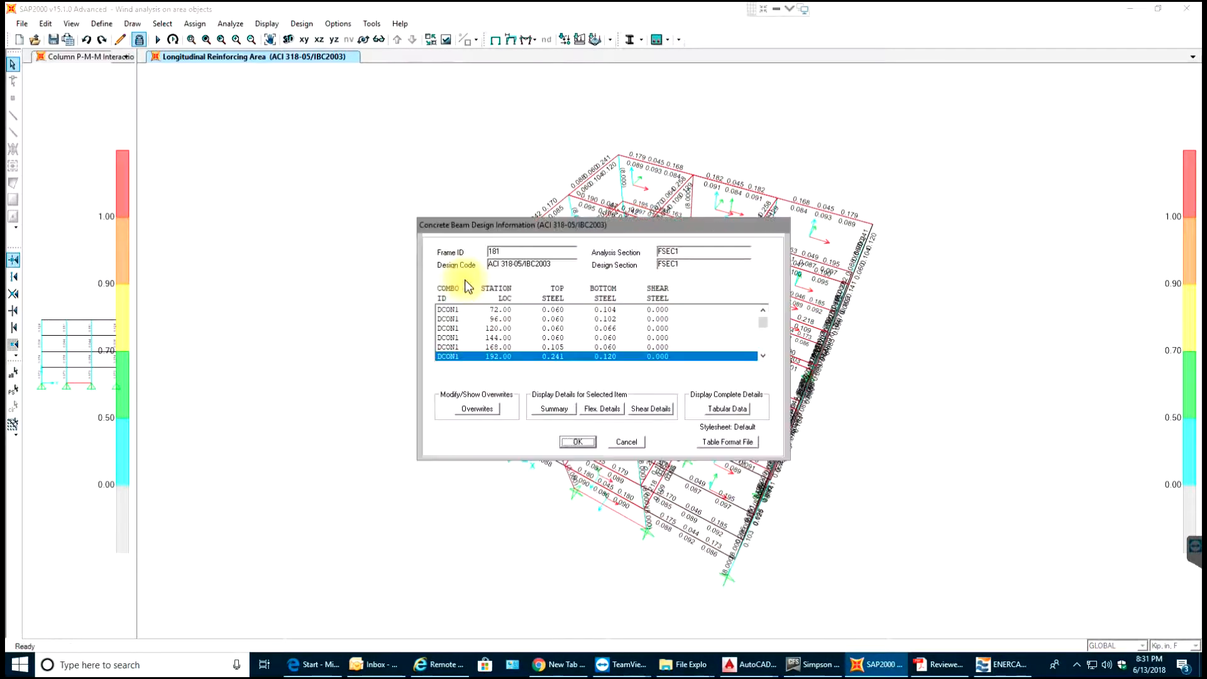
pyautogui.click(627, 442)
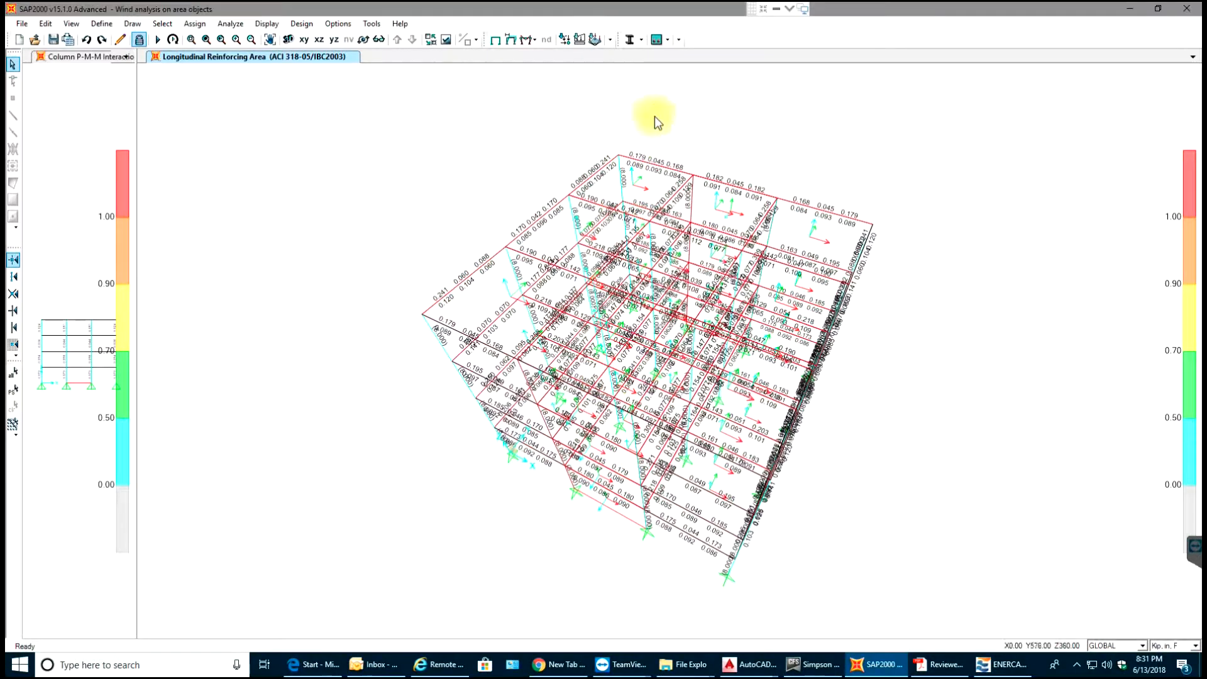
pyautogui.click(665, 41)
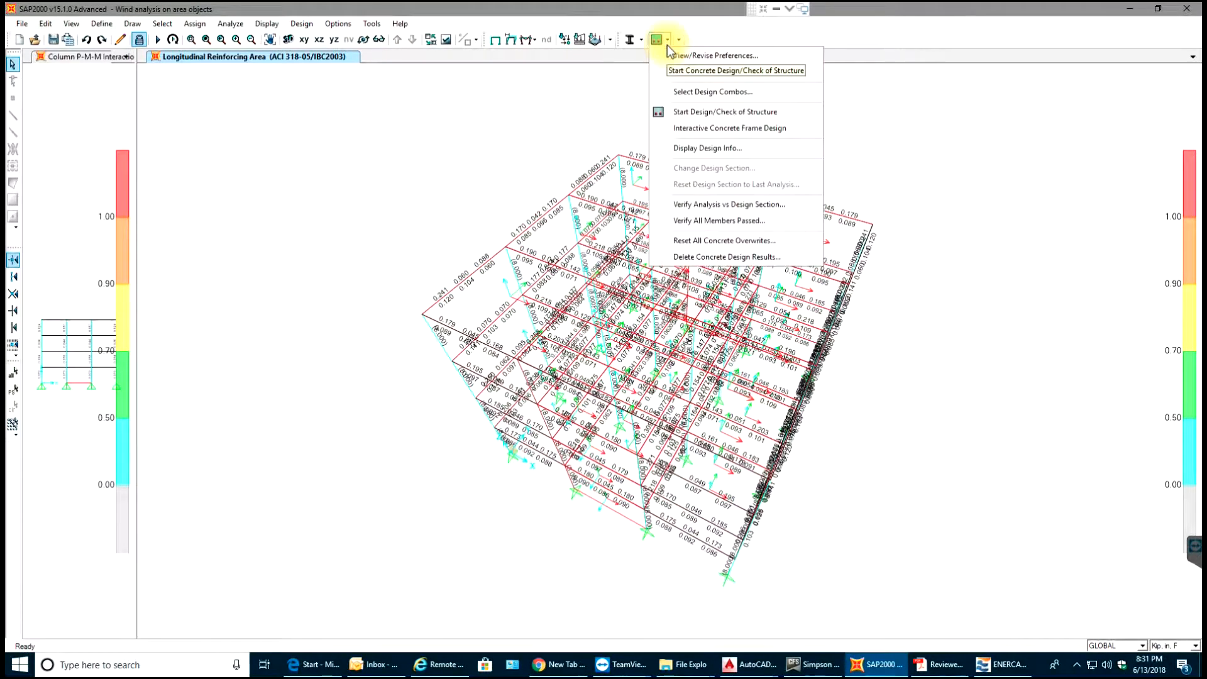
pyautogui.click(500, 160)
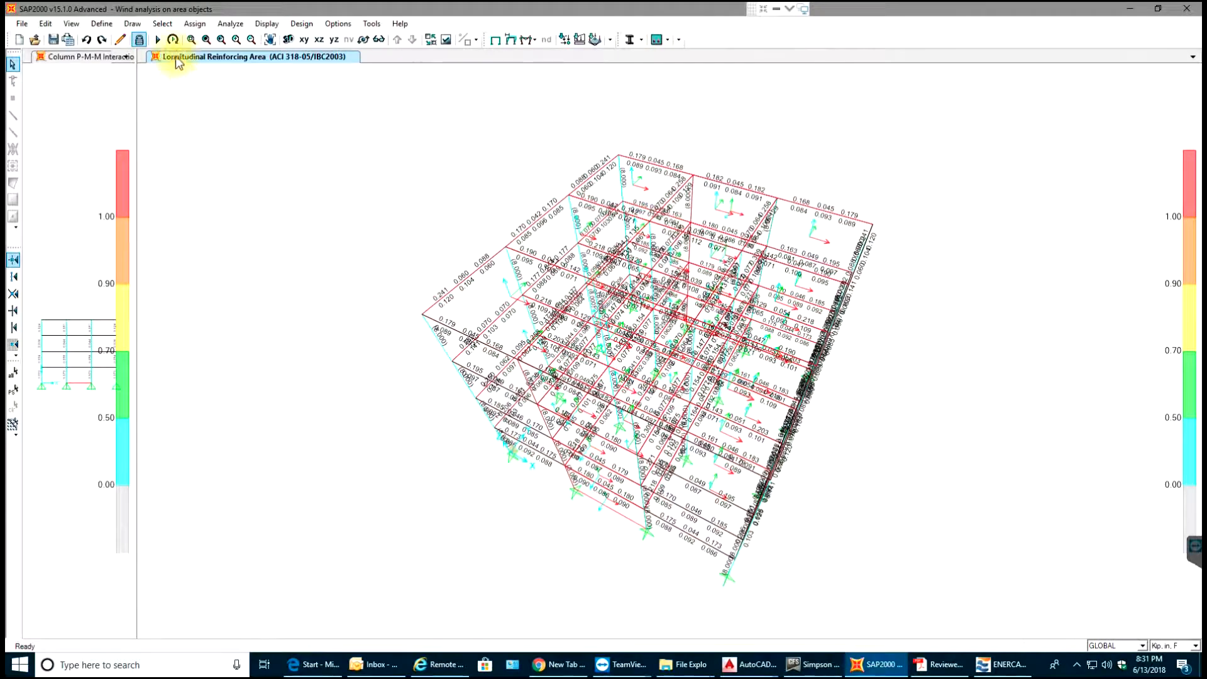
# Unlock the model and open the FSEC1 rectangular frame section for modification
pyautogui.click(138, 37)
pyautogui.click(608, 376)
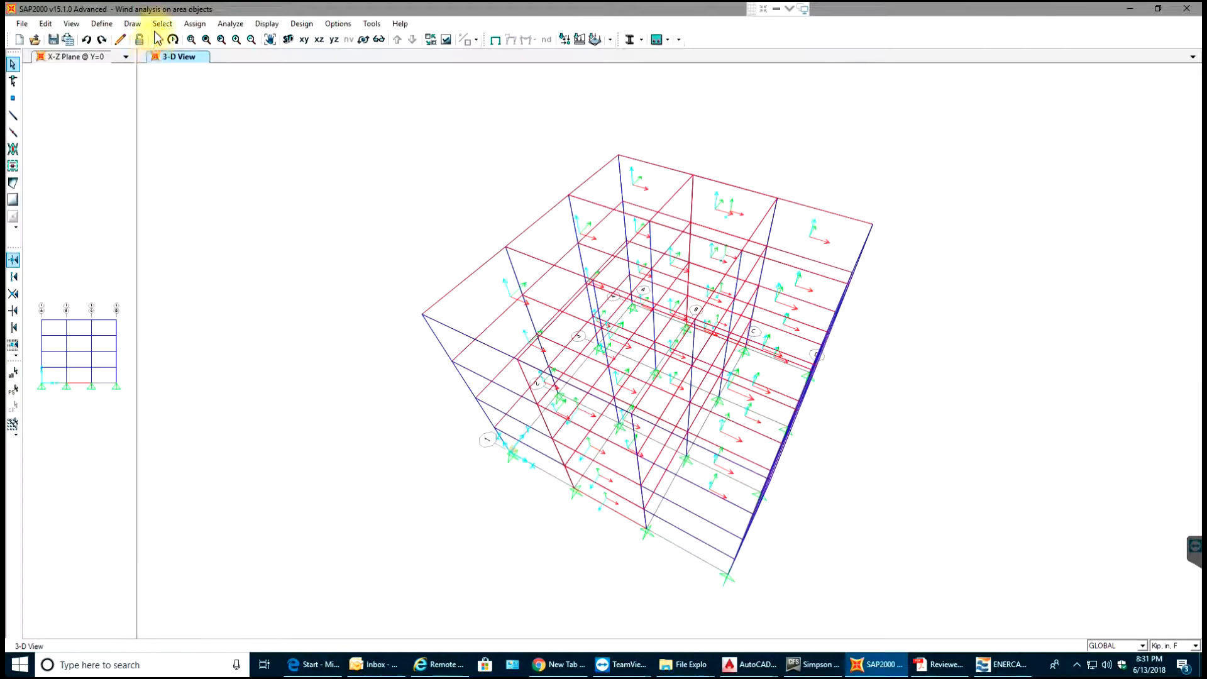
pyautogui.click(101, 24)
pyautogui.moveTo(209, 57)
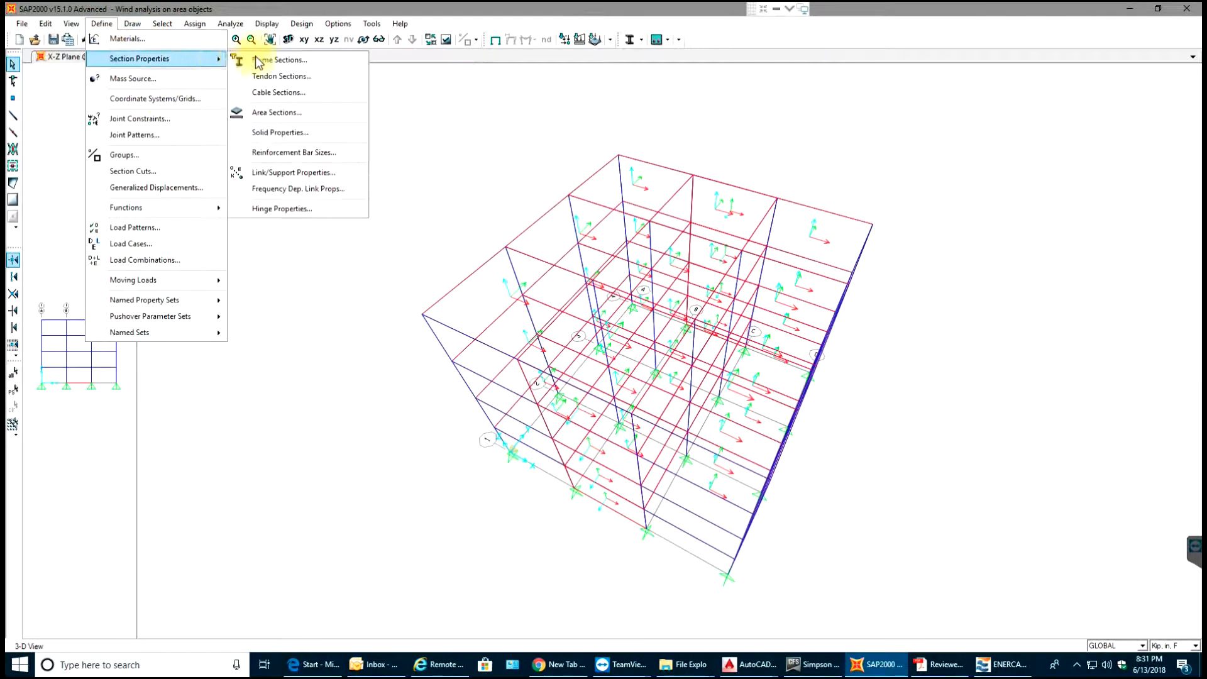
pyautogui.click(288, 59)
pyautogui.click(478, 263)
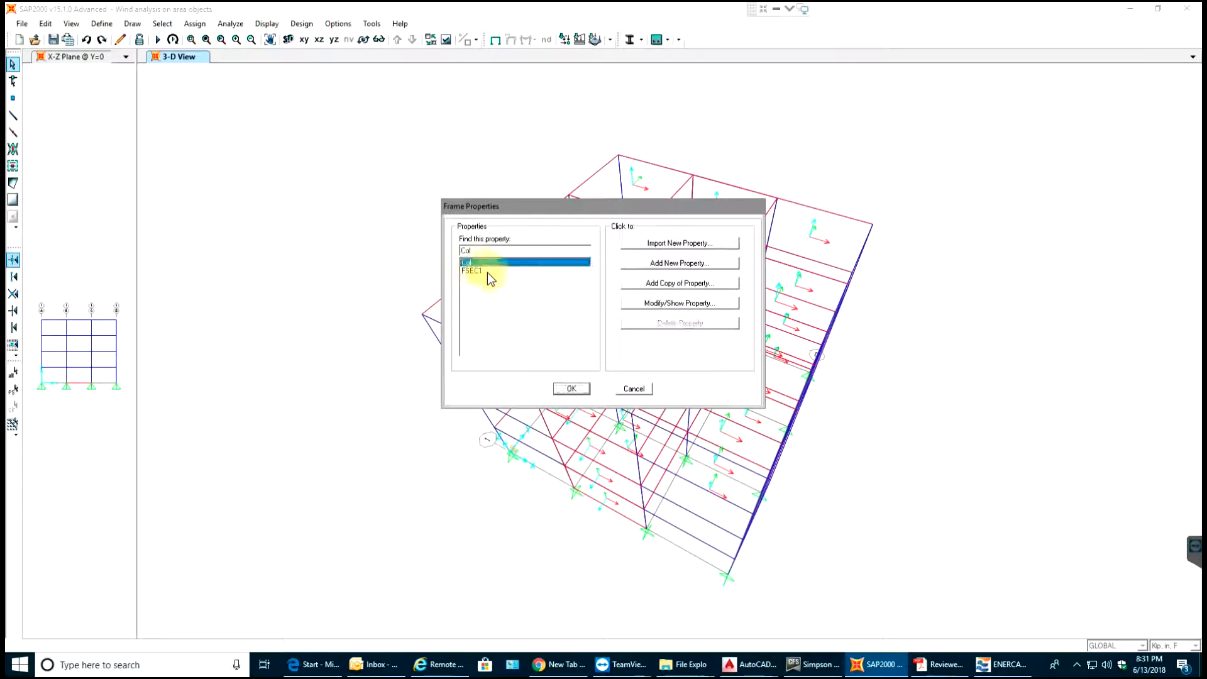
pyautogui.click(476, 271)
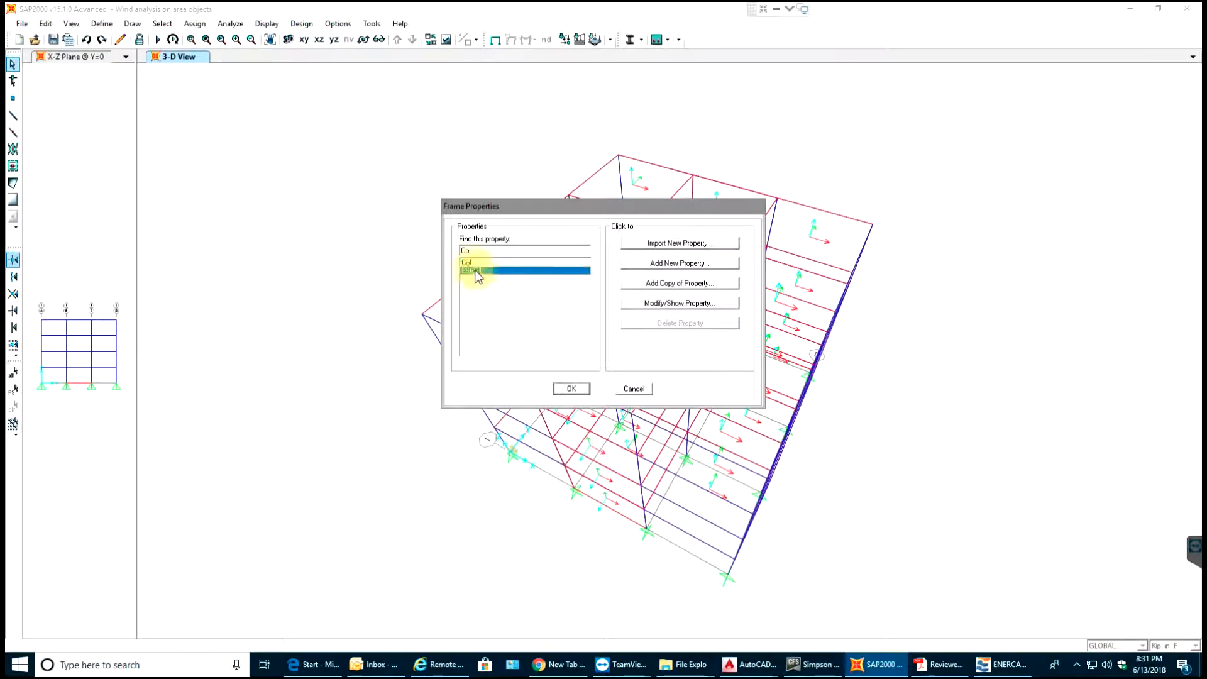
pyautogui.click(678, 304)
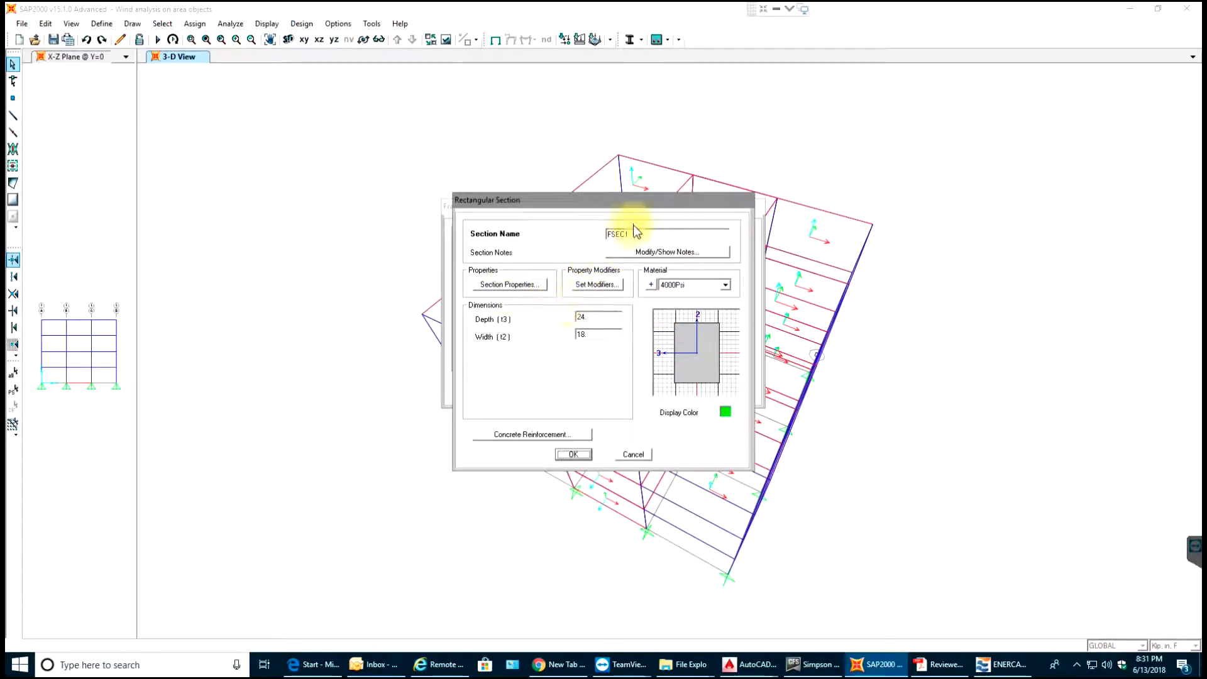
# Set FSEC1's concrete reinforcement to the Column (P-M2-M3 Design) type with Reinforcement to be Checked, and accept the section
pyautogui.click(560, 436)
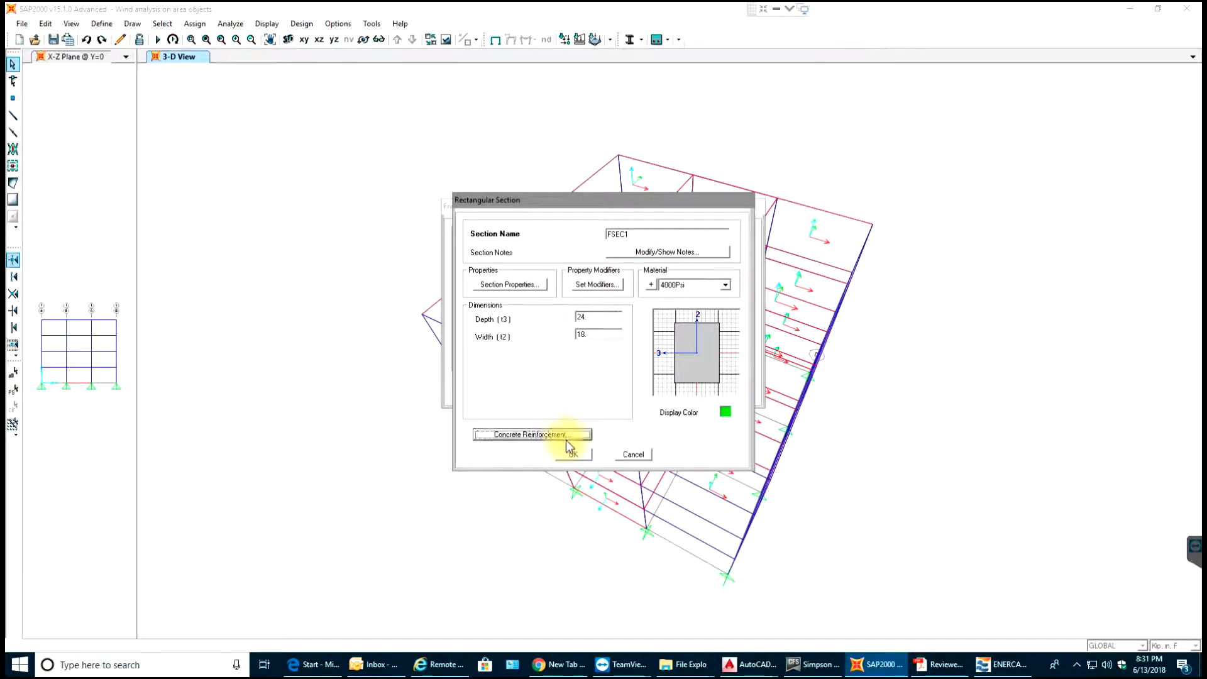
pyautogui.click(563, 245)
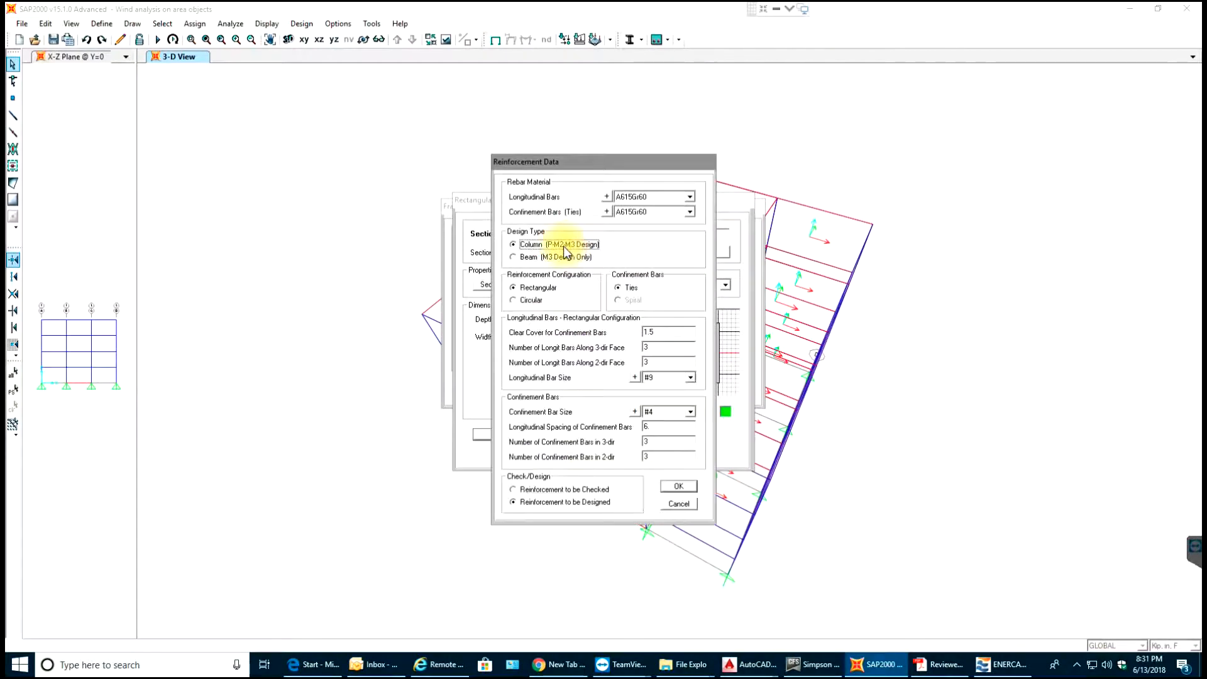
pyautogui.click(553, 489)
pyautogui.click(678, 488)
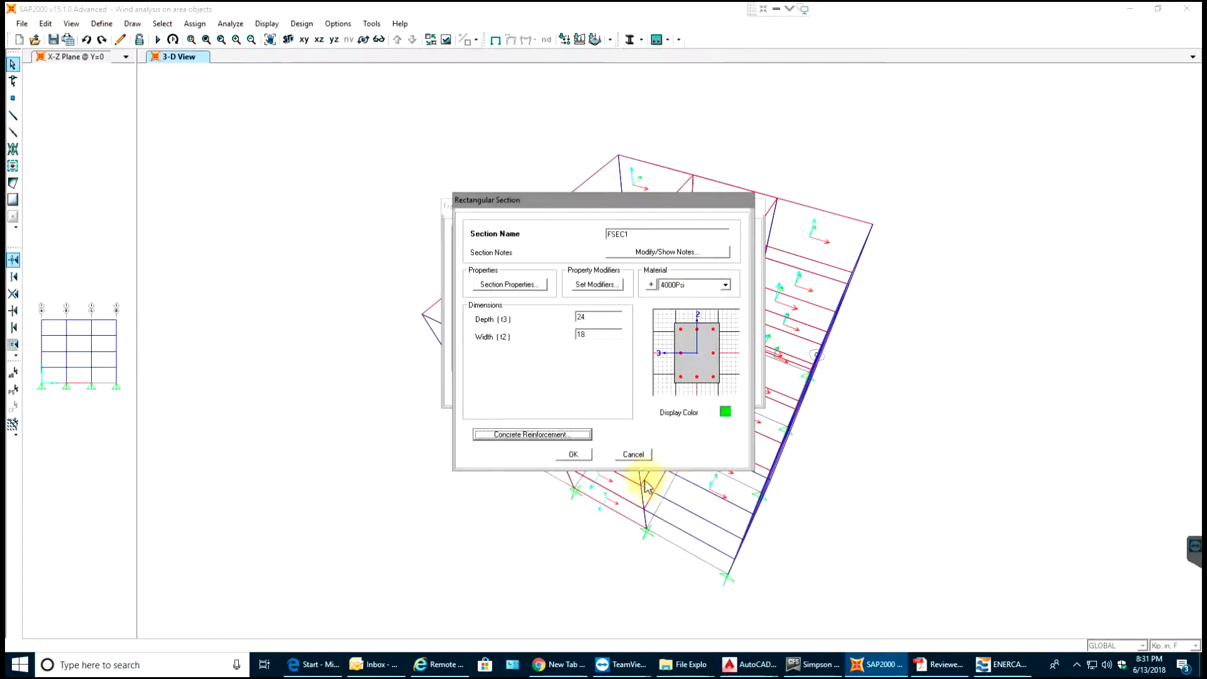
pyautogui.click(573, 452)
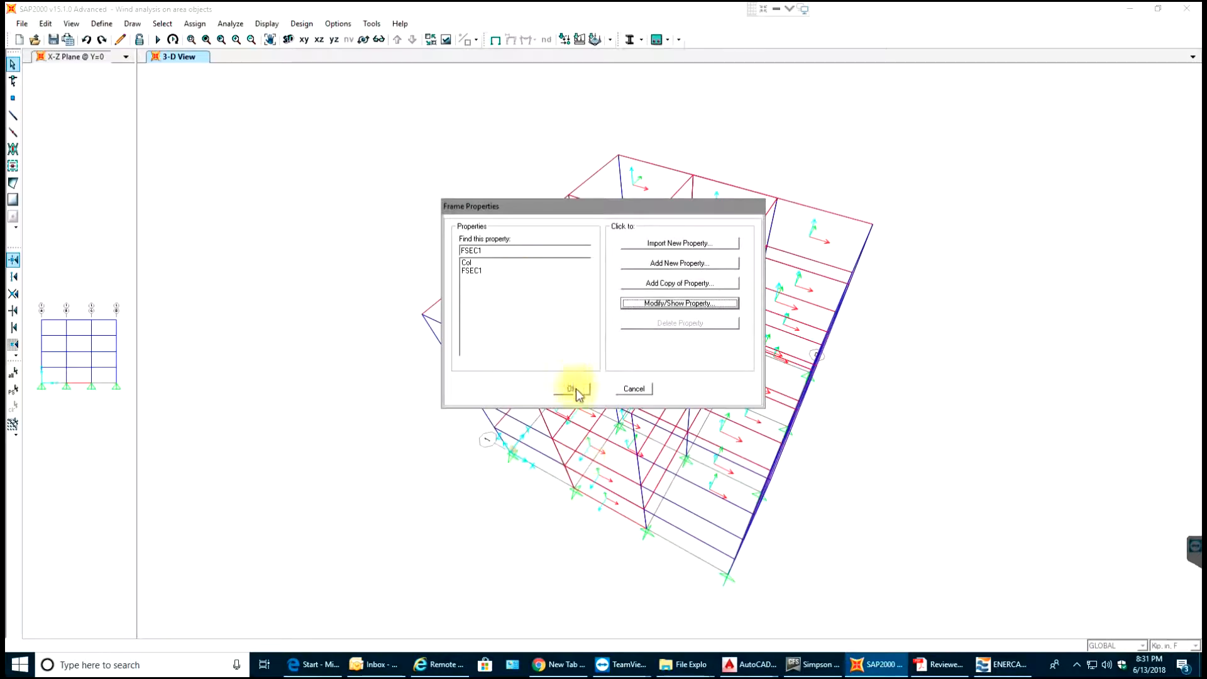
pyautogui.click(576, 390)
# Run the analysis for the DEAD, MODAL and Wy load cases
pyautogui.click(156, 40)
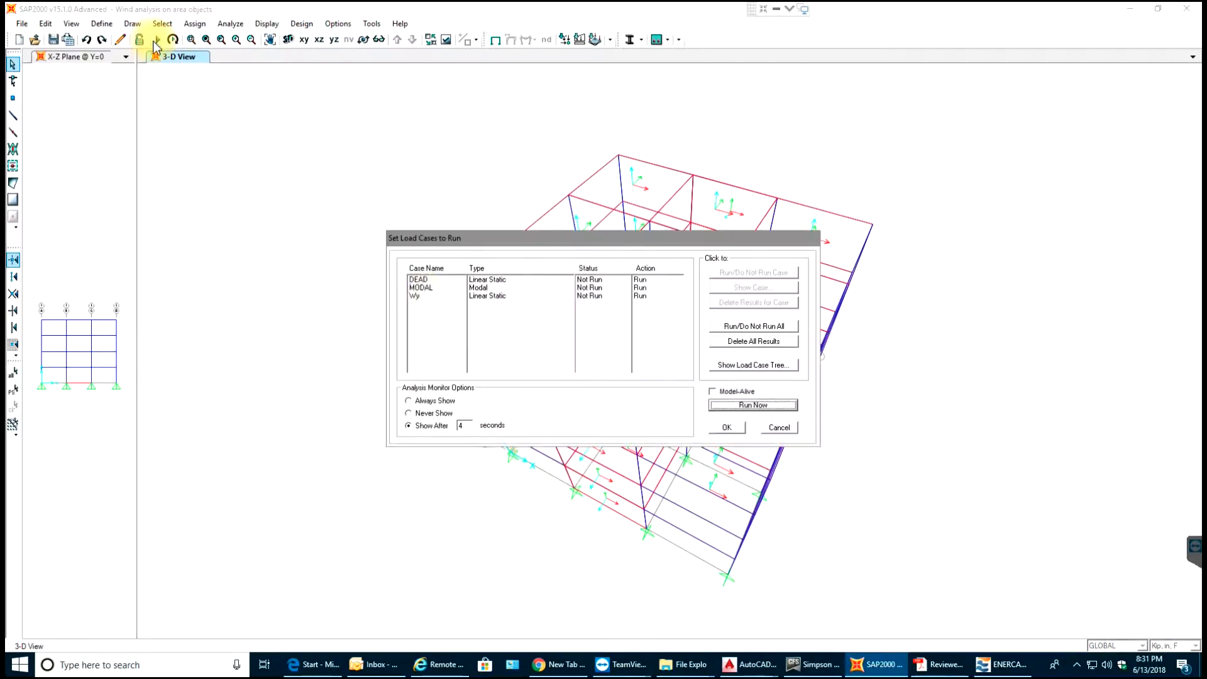
pyautogui.click(723, 405)
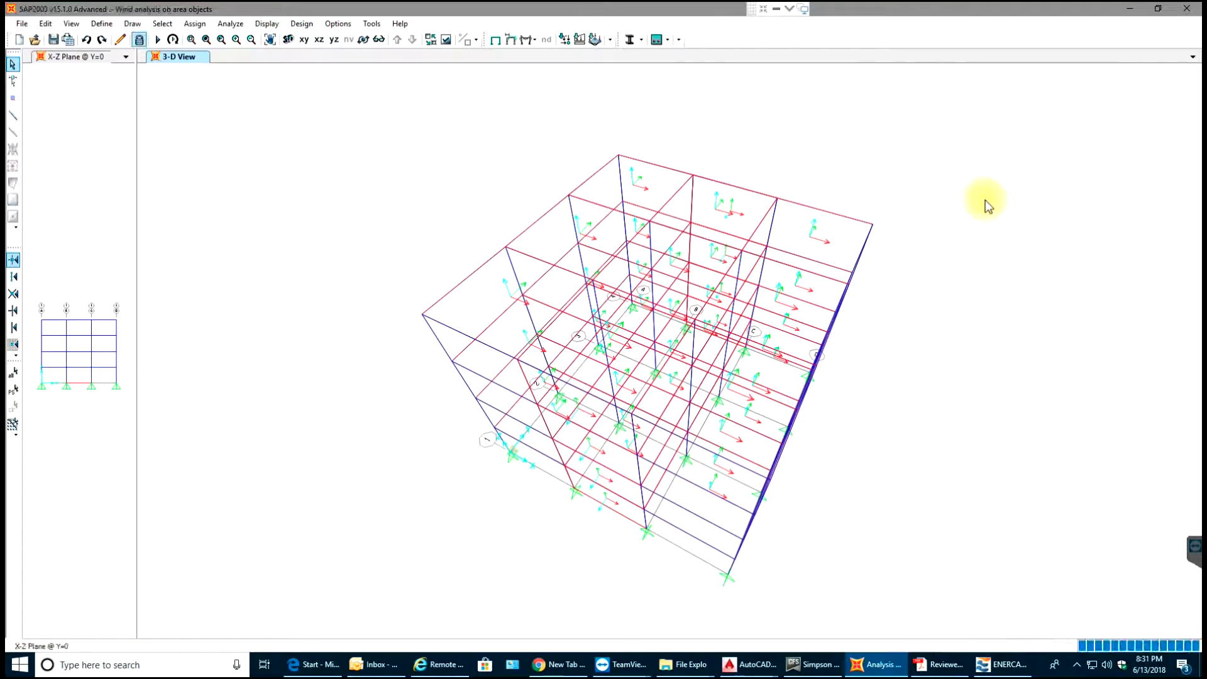
# Run the concrete design check and review the column check information of the lowest front beam in the third X-direction bay
pyautogui.click(657, 39)
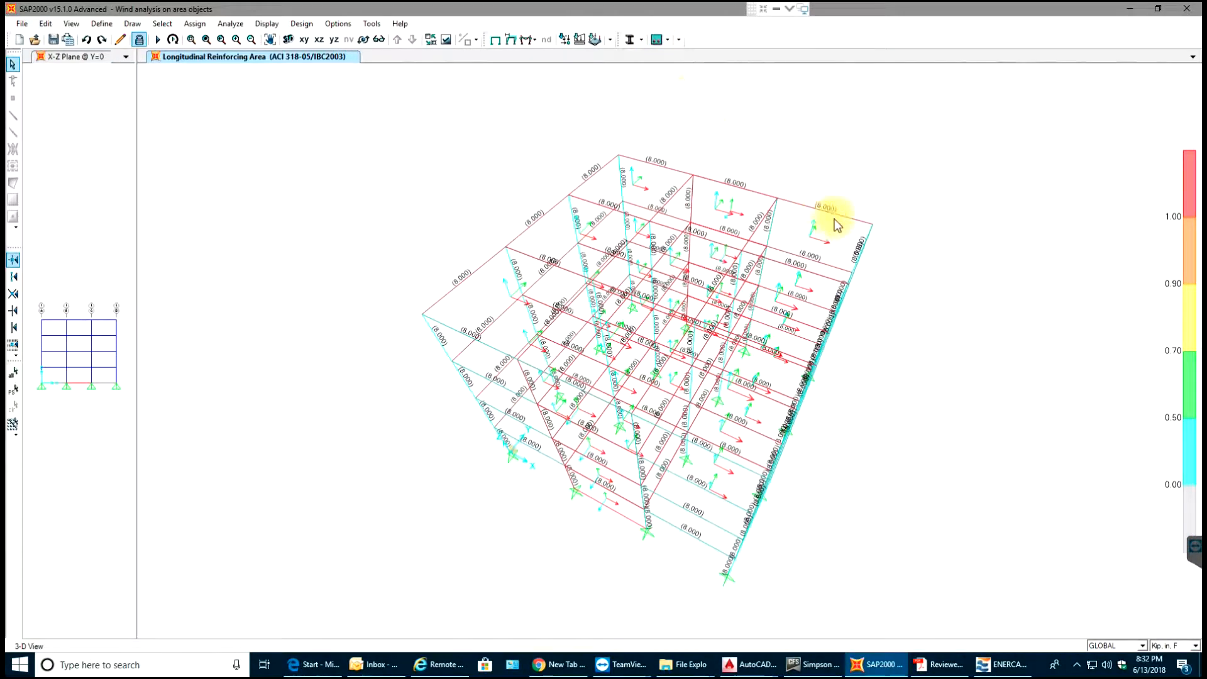
pyautogui.keyDown('shift'); pyautogui.moveTo(957, 364); pyautogui.dragTo(1067, 356, button='middle'); pyautogui.keyUp('shift')
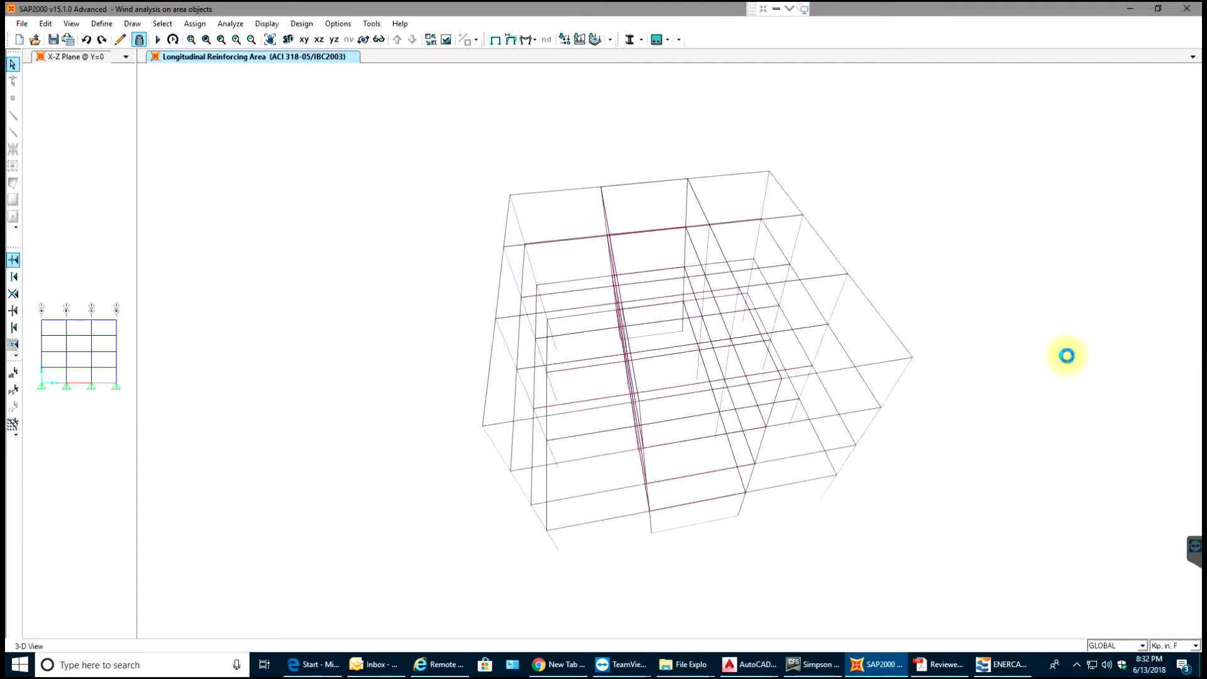
pyautogui.click(775, 488)
pyautogui.rightClick(777, 493)
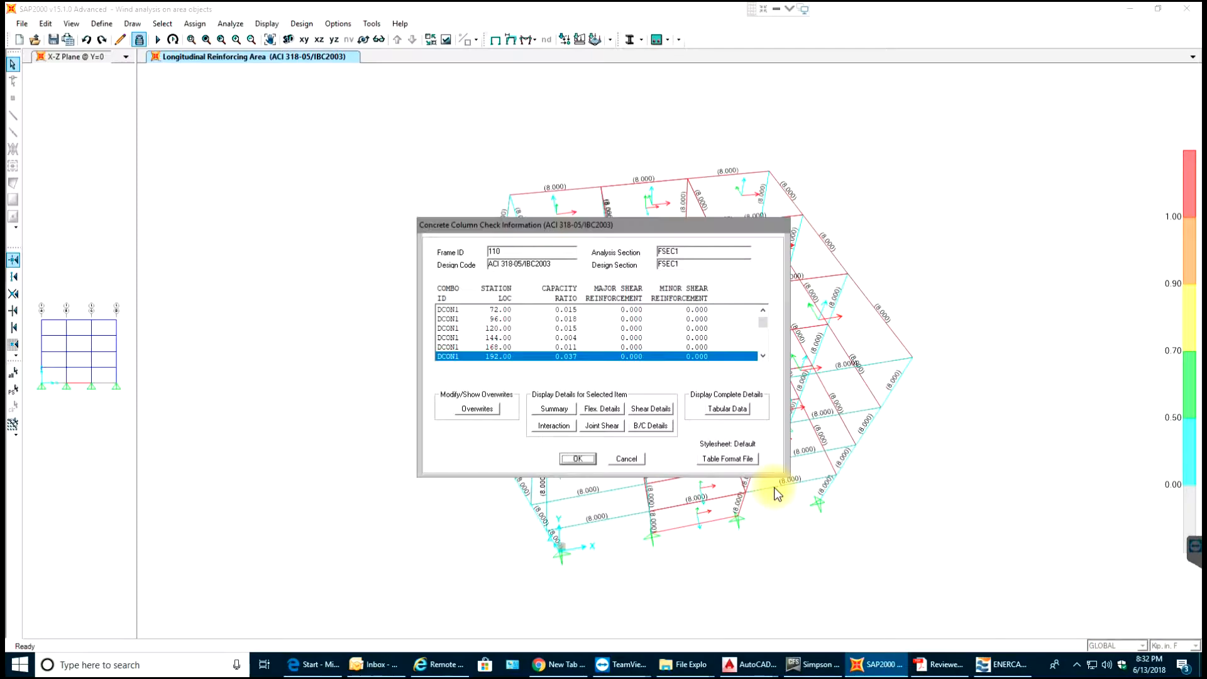
pyautogui.click(625, 459)
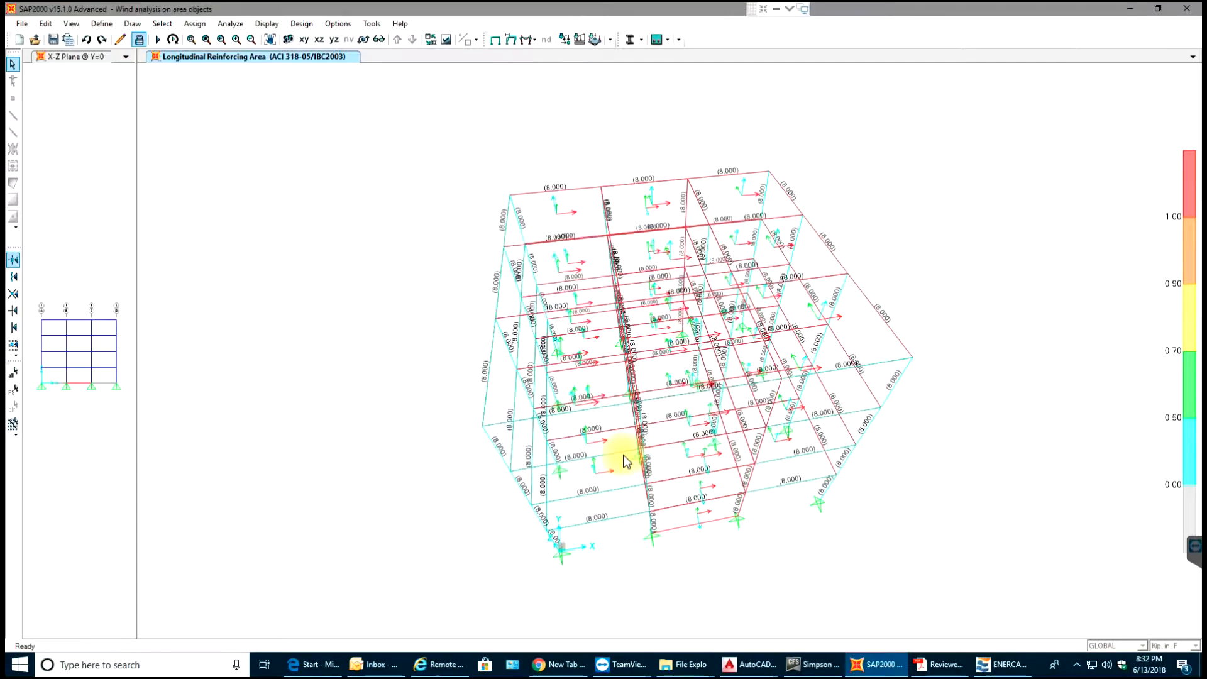
pyautogui.moveTo(469, 332); pyautogui.dragTo(552, 350, button='middle')
pyautogui.keyDown('shift'); pyautogui.moveTo(333, 332); pyautogui.dragTo(566, 329, button='middle'); pyautogui.keyUp('shift')
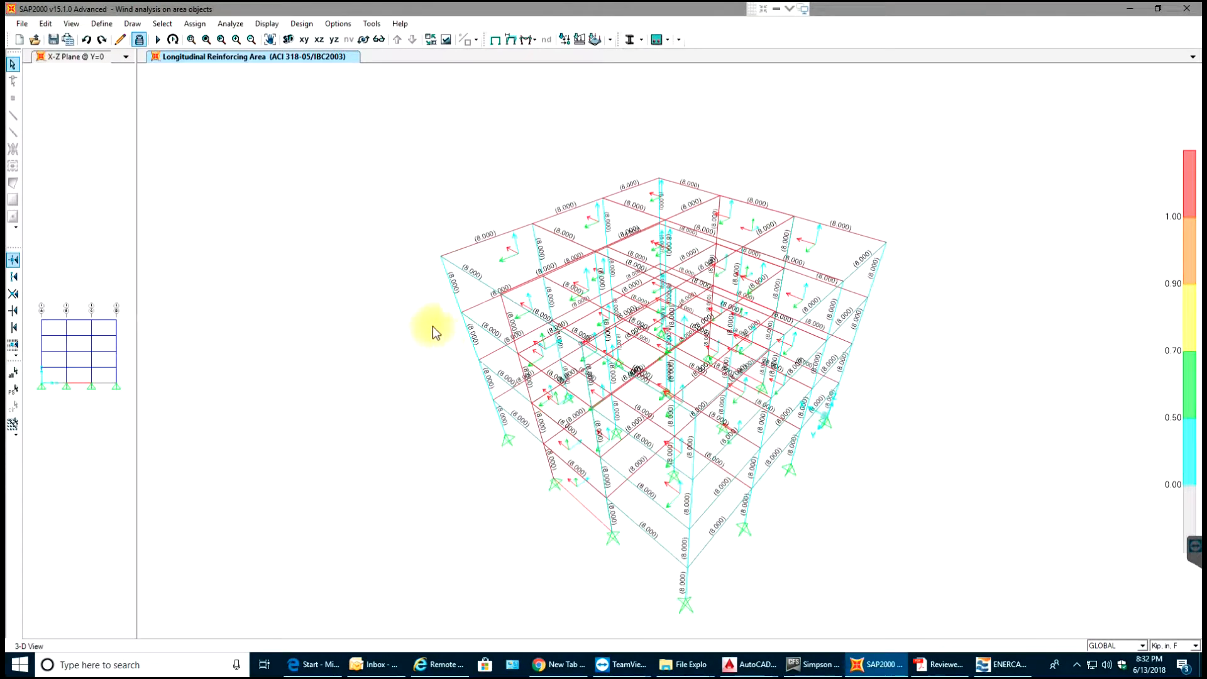
pyautogui.keyDown('shift'); pyautogui.moveTo(376, 275); pyautogui.dragTo(438, 285, button='middle'); pyautogui.keyUp('shift')
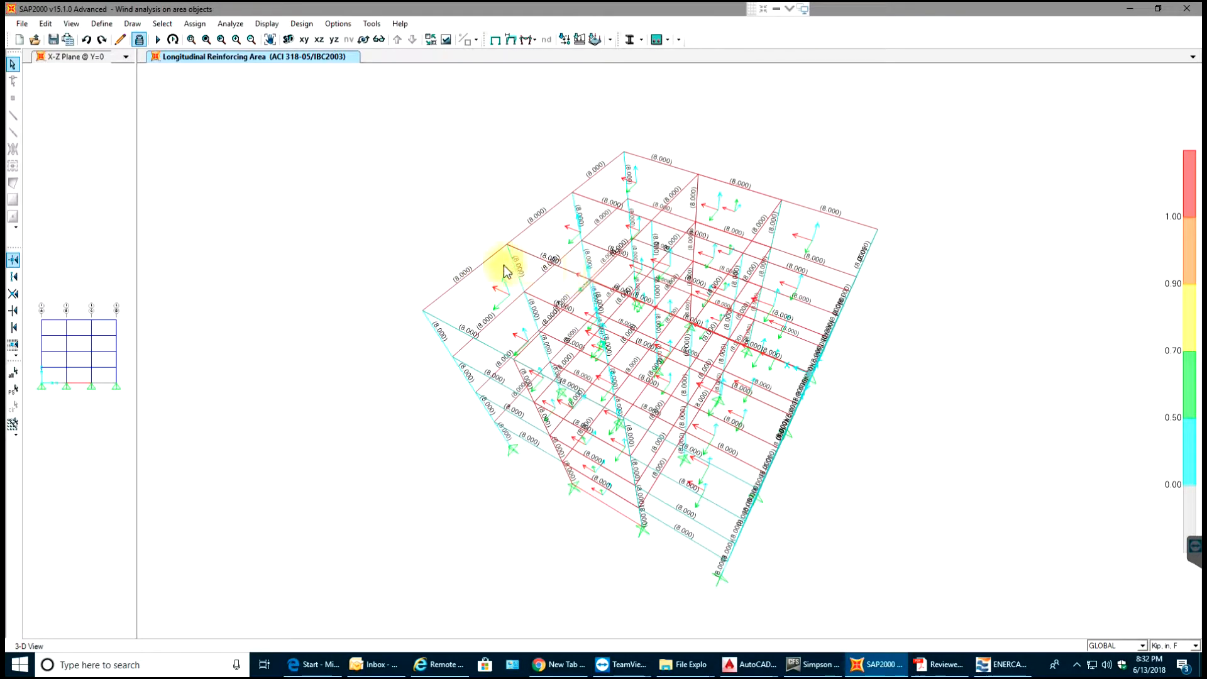
pyautogui.moveTo(370, 258)
pyautogui.keyDown('shift'); pyautogui.mouseDown(button='middle')
pyautogui.moveTo(404, 277)
pyautogui.moveTo(440, 276)
pyautogui.moveTo(485, 253)
pyautogui.moveTo(596, 251)
pyautogui.moveTo(631, 275)
pyautogui.moveTo(616, 251)
pyautogui.moveTo(590, 245)
pyautogui.moveTo(450, 273)
pyautogui.moveTo(391, 264)
pyautogui.mouseUp(button='middle'); pyautogui.keyUp('shift')
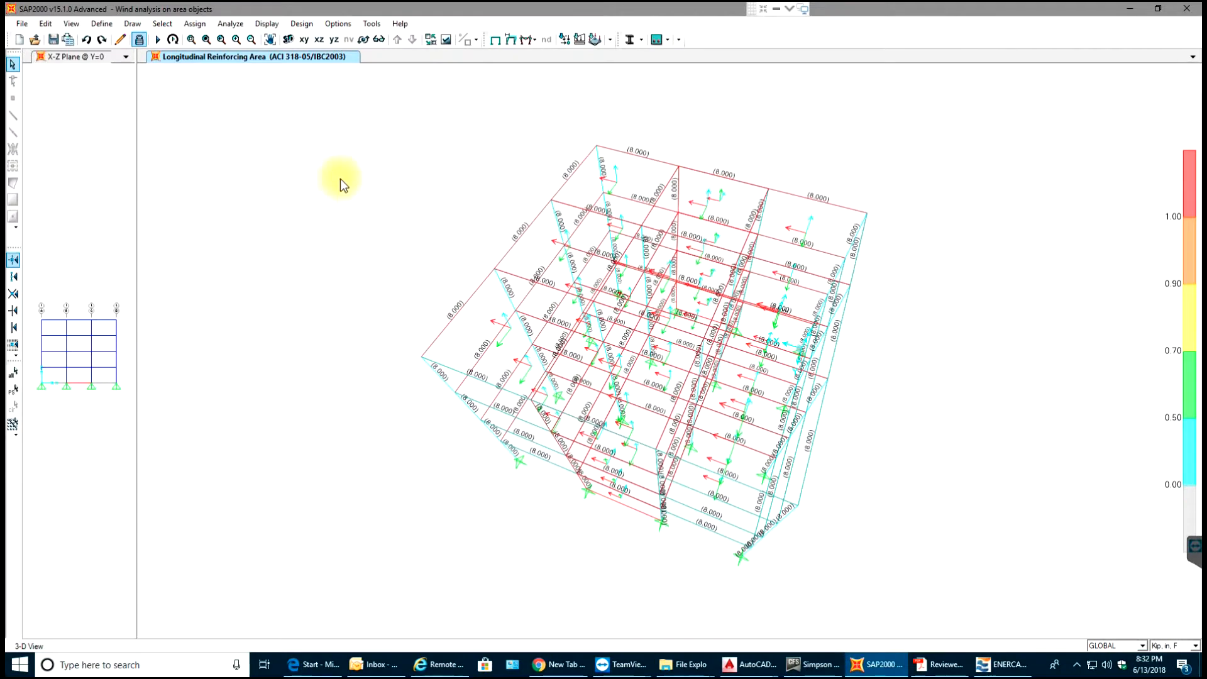